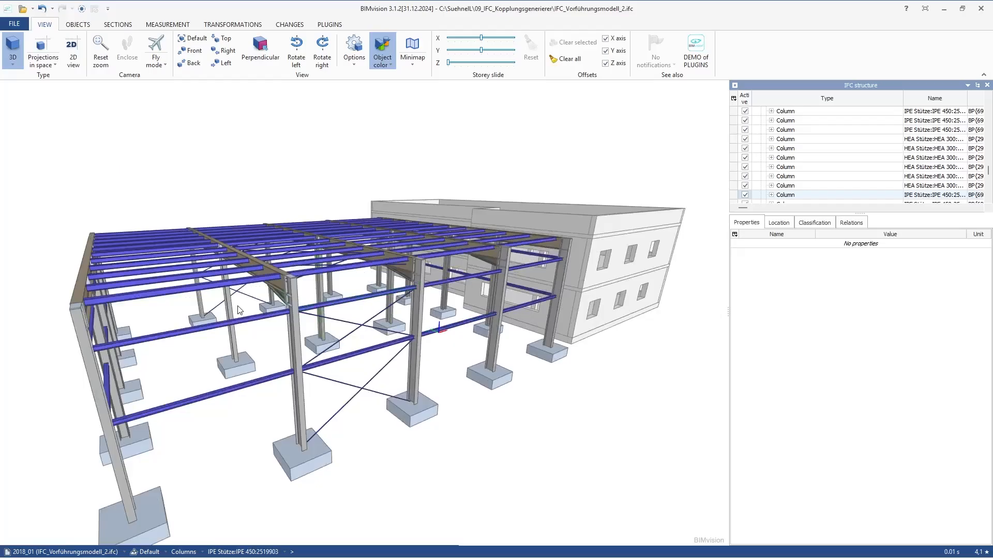
# Examine the steel hall in the IFC model, including its columns, frame-corner connections, purlins, bracing and foundations.
pyautogui.scroll(5, 274, 317)
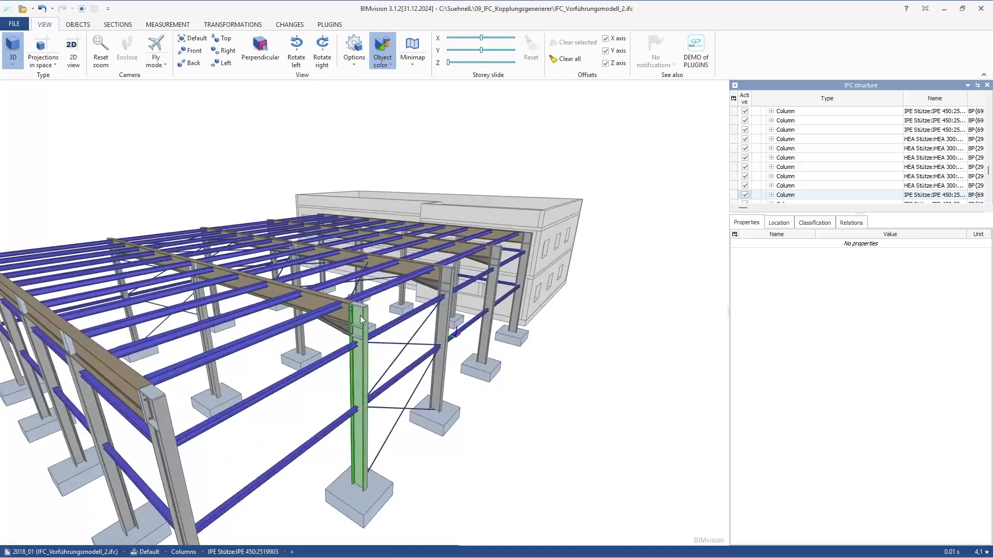
pyautogui.scroll(5, 360, 315)
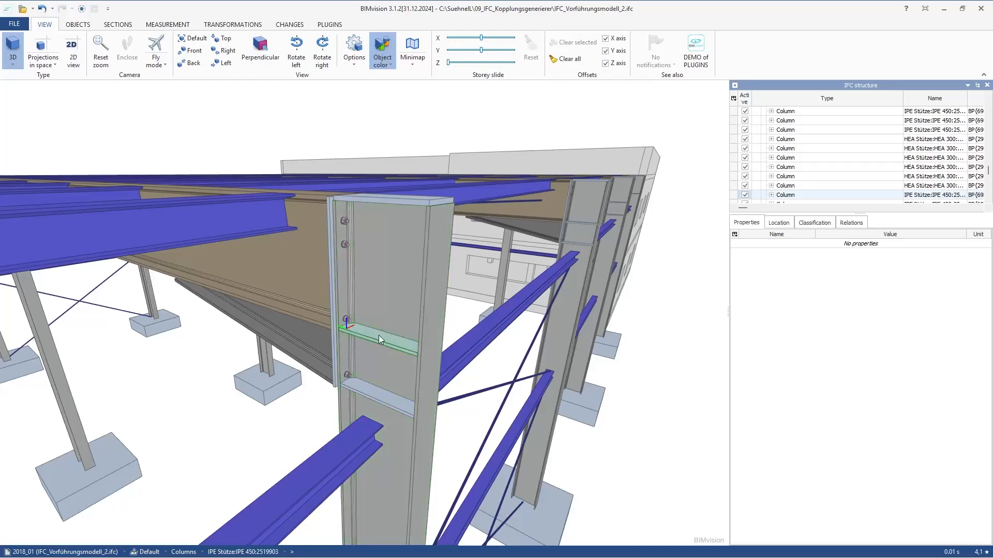
pyautogui.scroll(-6, 440, 331)
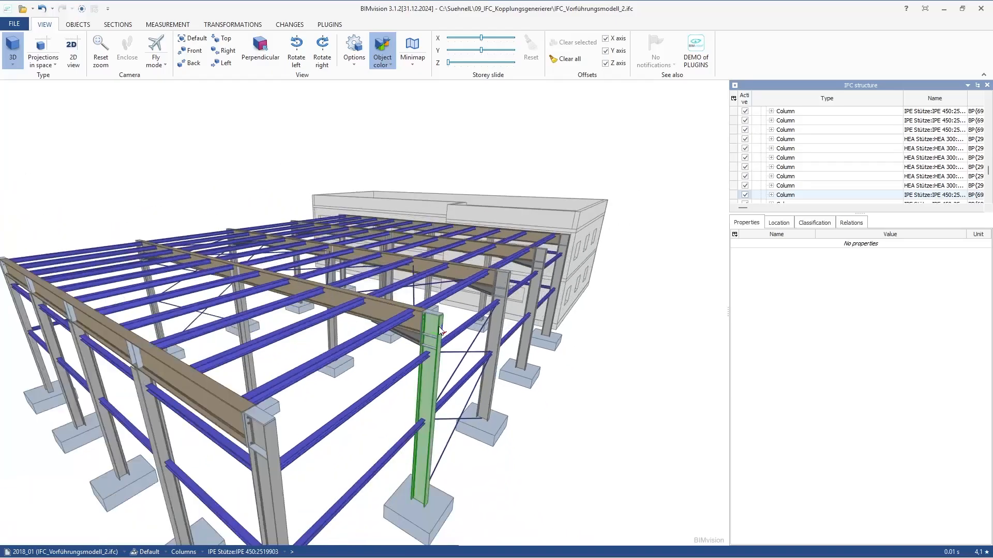
pyautogui.scroll(-5, 440, 331)
pyautogui.moveTo(544, 360); pyautogui.dragTo(480, 371)
pyautogui.scroll(2, 484, 376)
pyautogui.scroll(3, 512, 387)
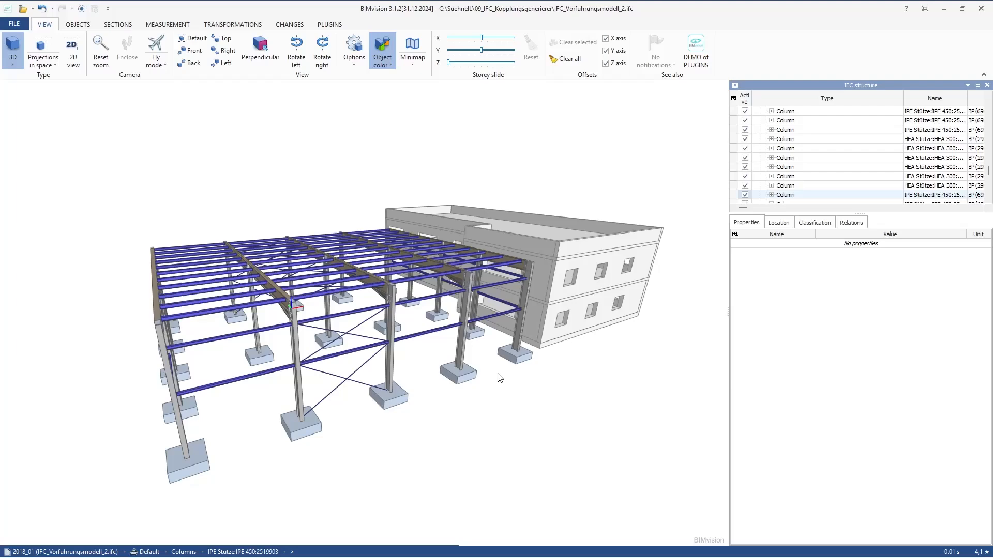
pyautogui.moveTo(475, 423); pyautogui.dragTo(455, 375, button='middle')
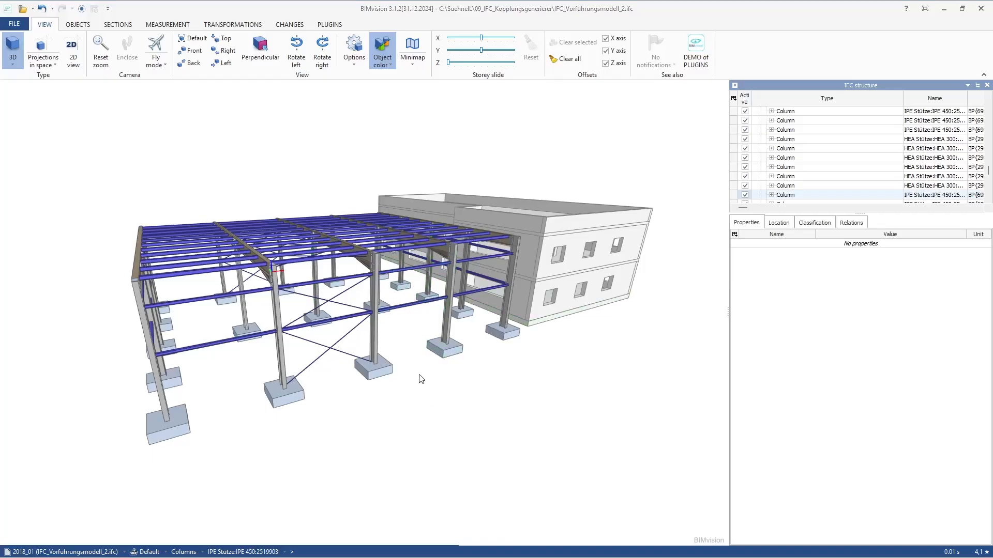
# Switch to RFEM and import the IFC file IFC_Vorführungsmodell_2.ifc from the 09_IFC_Kopplungsgenerierer folder.
pyautogui.hotkey('alt', 'Tab')
pyautogui.hotkey('alt', 'Tab')
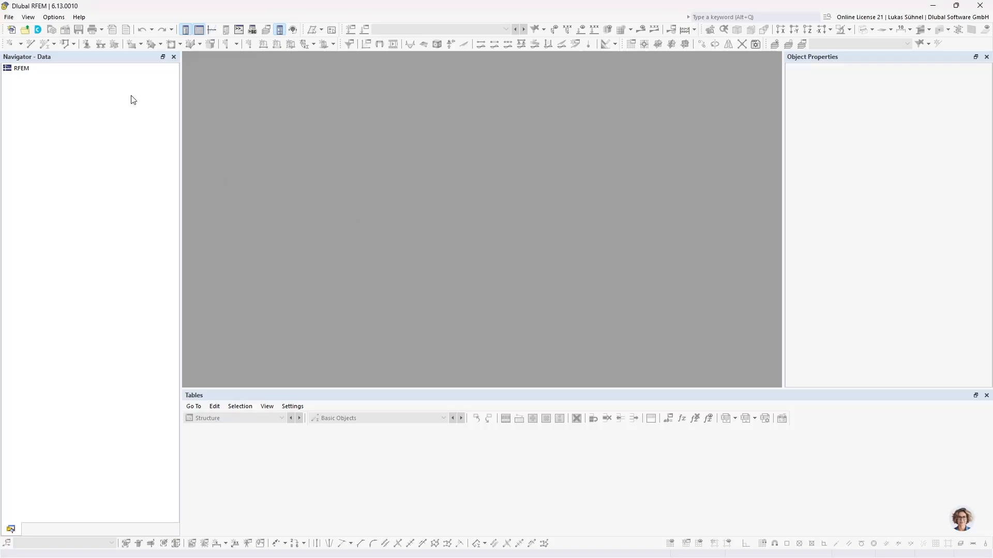
pyautogui.click(9, 18)
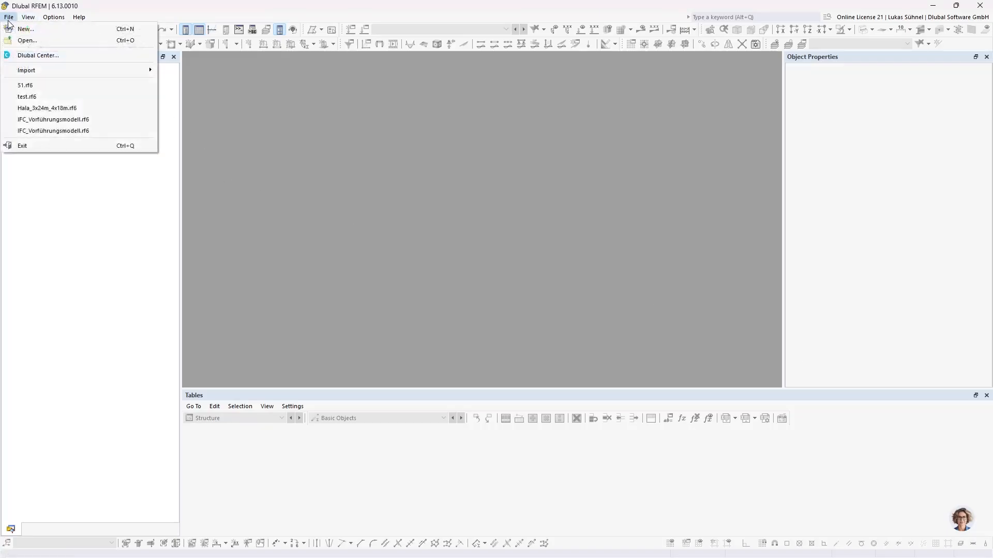
pyautogui.moveTo(45, 70)
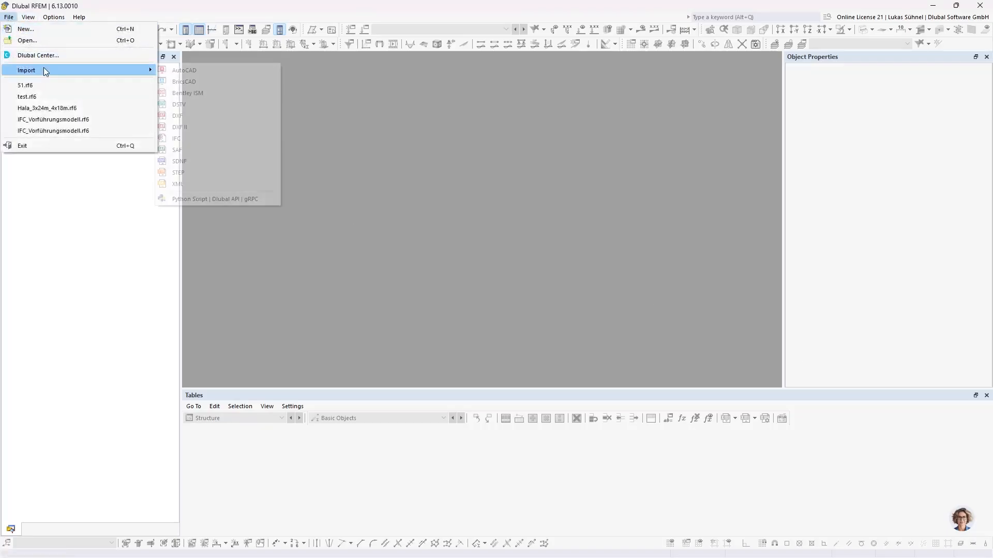
pyautogui.click(210, 138)
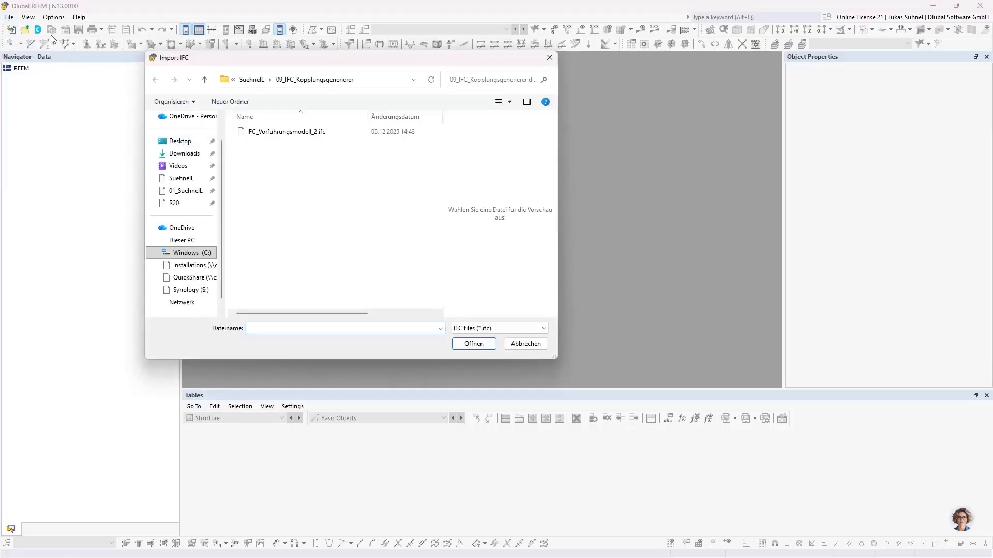
pyautogui.click(414, 82)
pyautogui.click(414, 82)
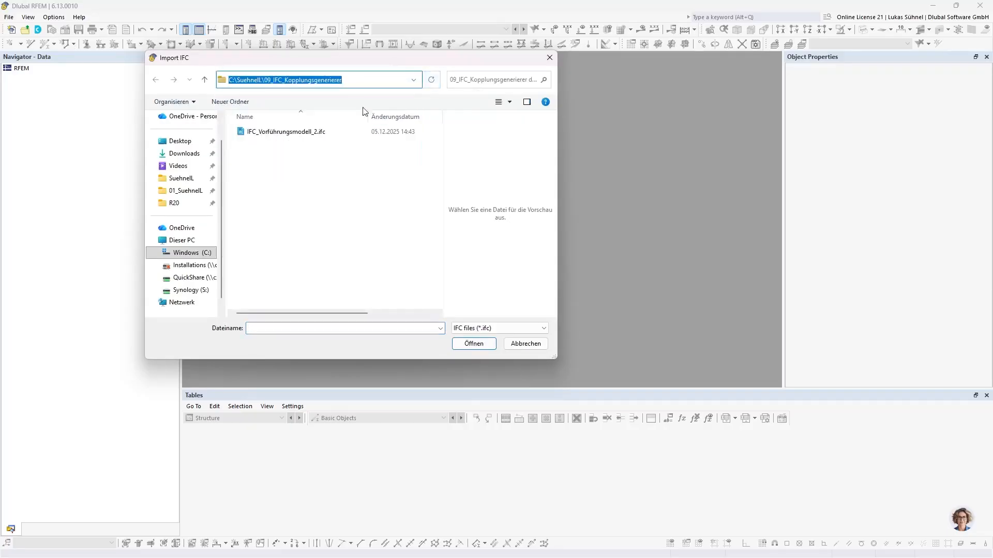
pyautogui.click(286, 131)
pyautogui.click(474, 344)
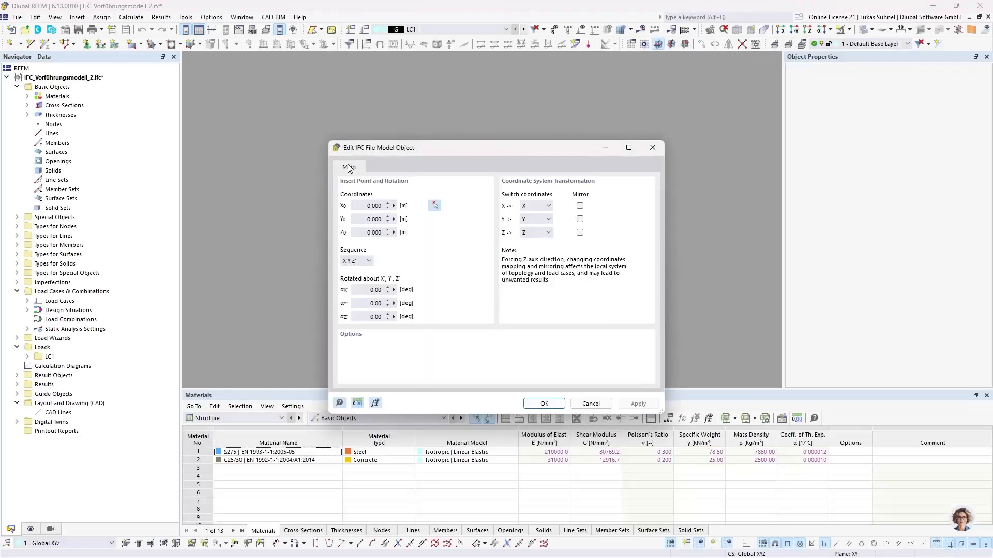
# Mirror the Z coordinate of the IFC file model object, complete the import and close the import log.
pyautogui.moveTo(410, 151); pyautogui.dragTo(417, 105)
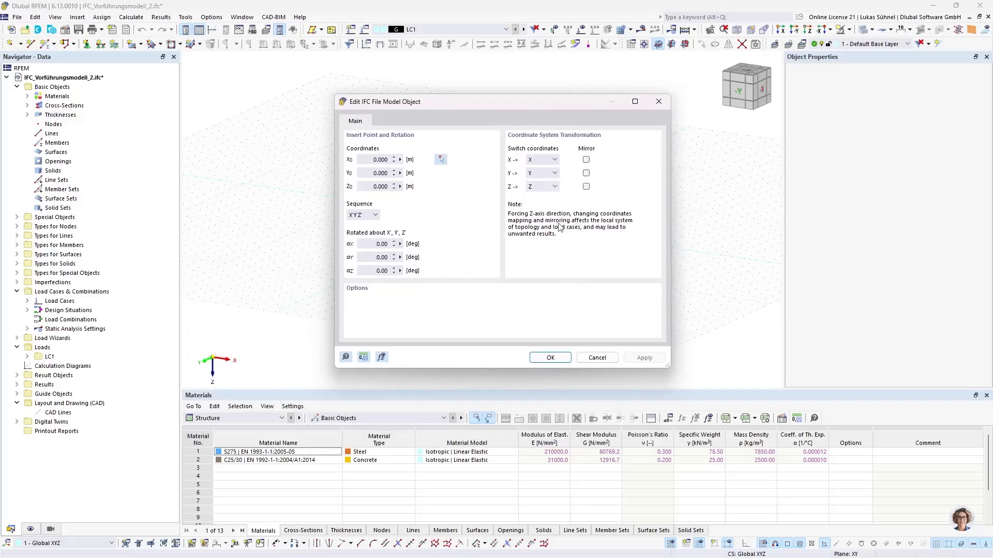
pyautogui.click(586, 186)
pyautogui.click(549, 357)
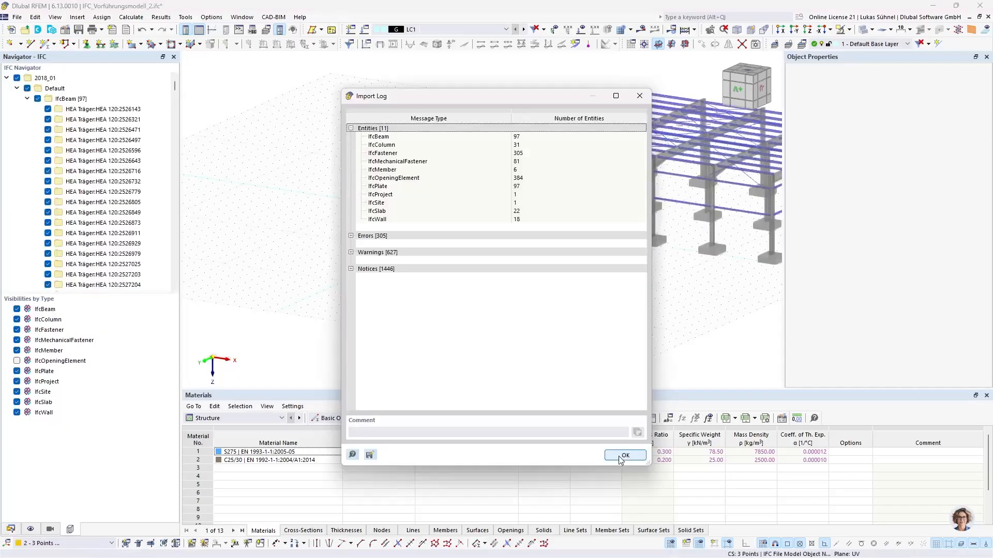
pyautogui.click(621, 457)
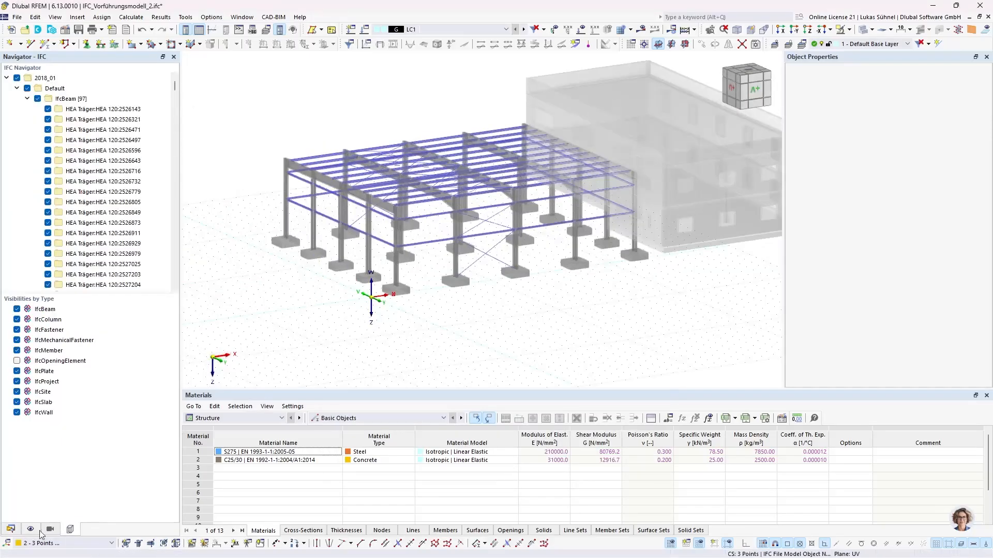
# Set the coordinate system to 1 - Global XYZ and display the IFC model less transparently.
pyautogui.click(39, 543)
pyautogui.click(50, 531)
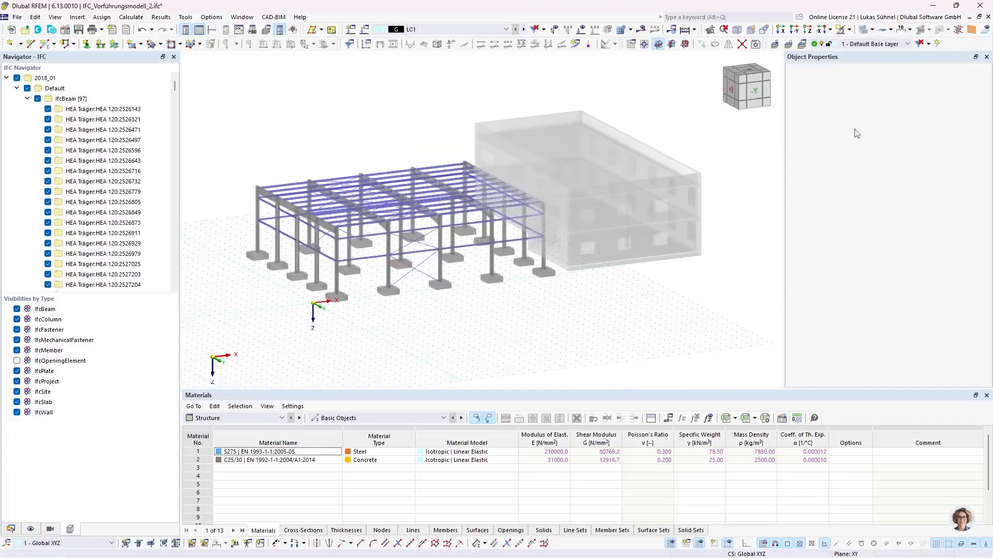
pyautogui.click(862, 29)
pyautogui.click(862, 30)
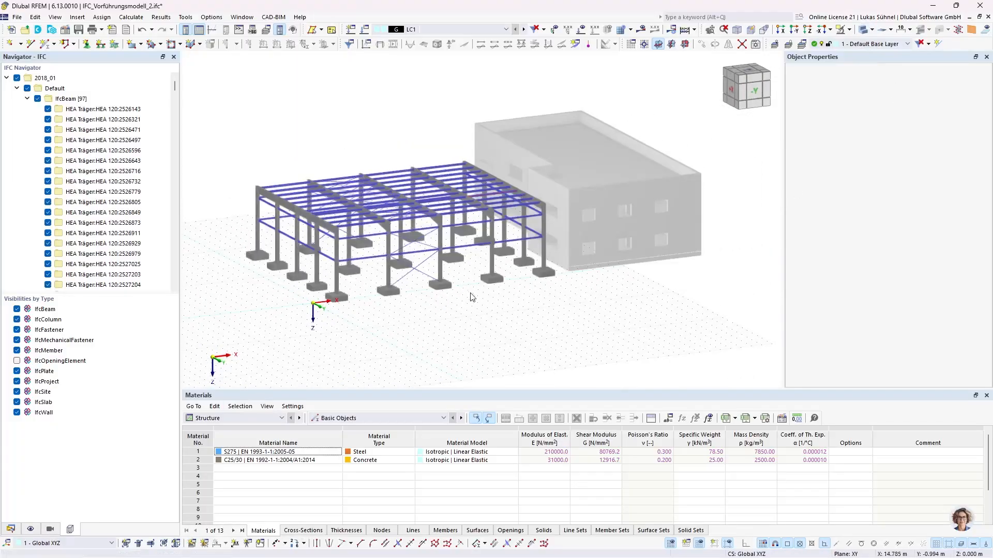
pyautogui.scroll(2, 343, 207)
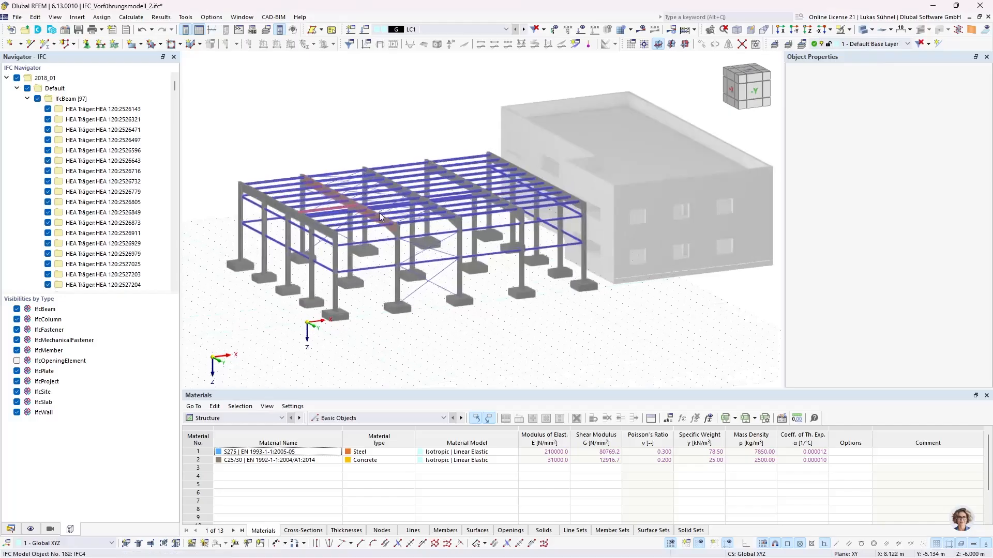
pyautogui.moveTo(539, 322); pyautogui.dragTo(508, 323, button='middle')
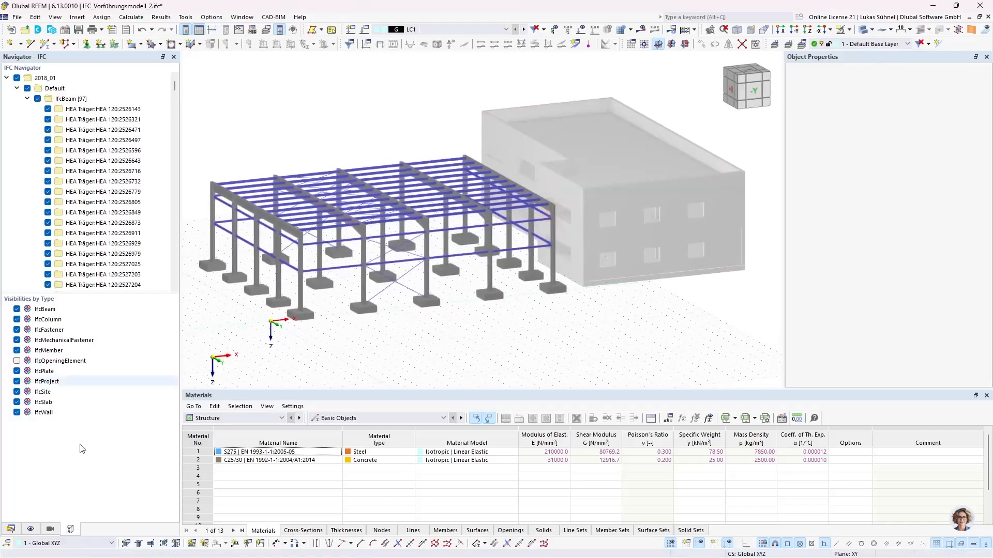
# Check the Members and Surfaces entries of the model data, and return to the IFC navigator.
pyautogui.click(10, 529)
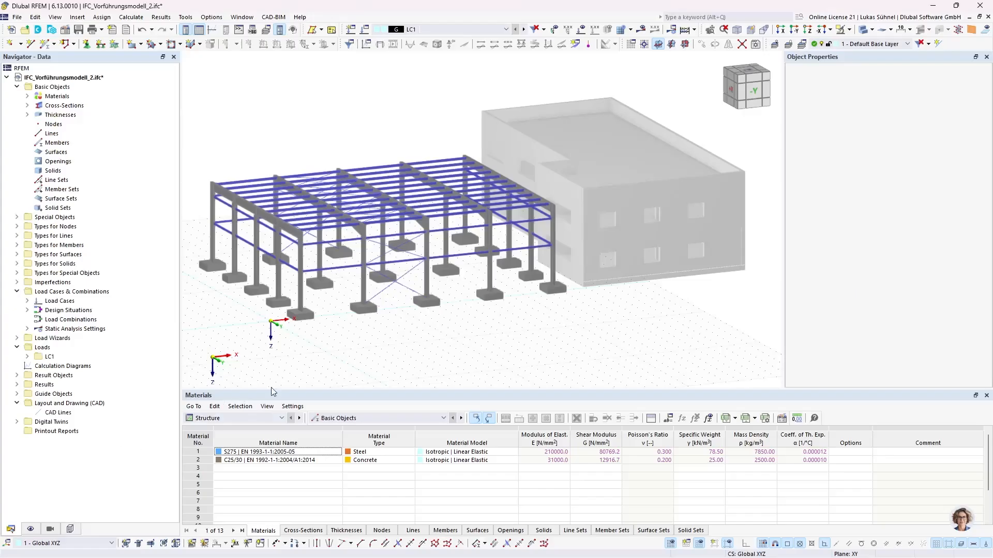
pyautogui.click(43, 144)
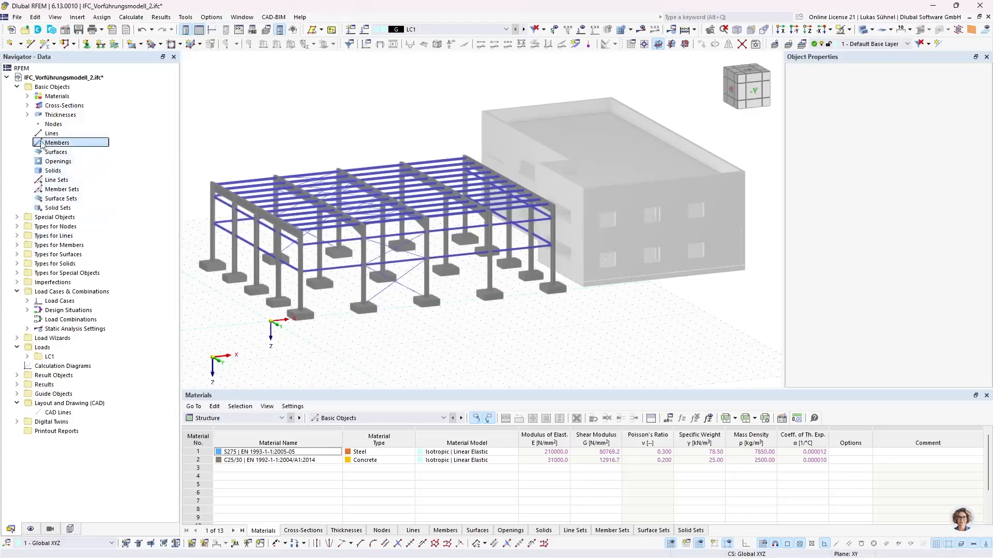
pyautogui.click(54, 153)
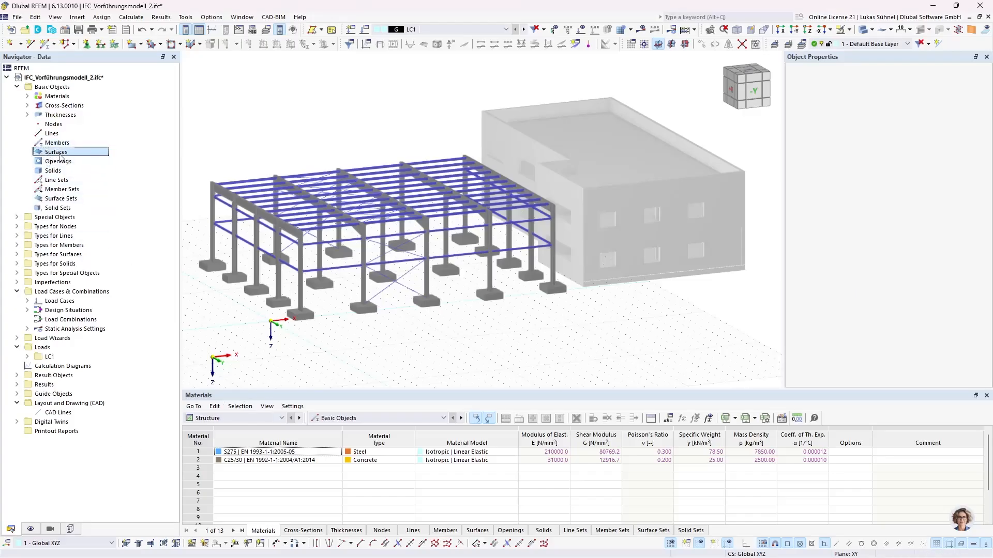
pyautogui.click(70, 528)
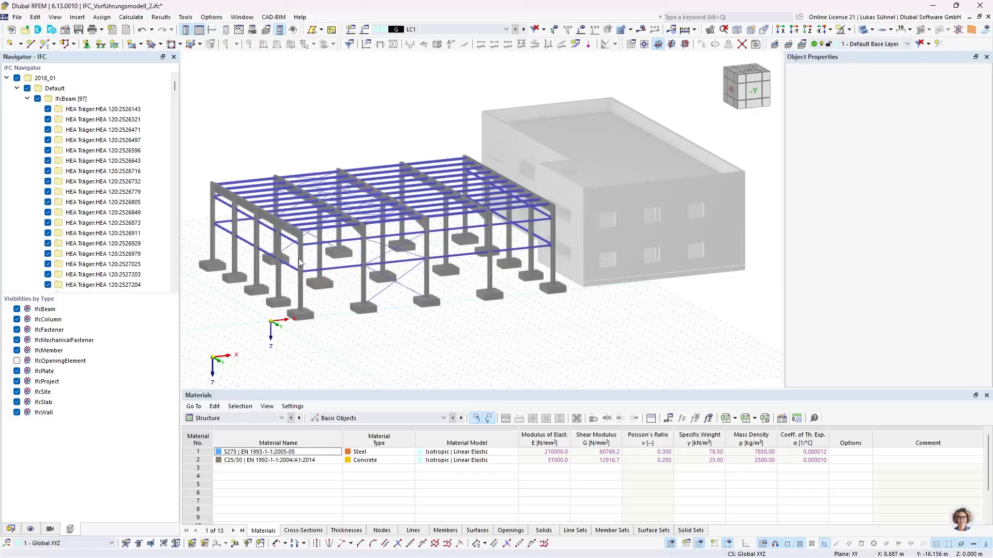
# Inspect the front corner column's IFC object type and its associated IfcMaterial, and clear the selection.
pyautogui.click(300, 281)
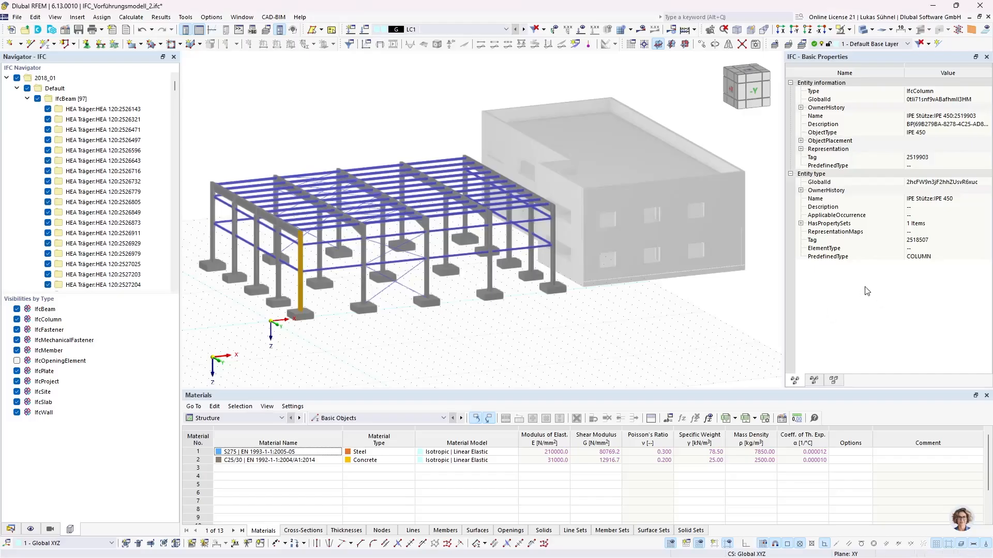
pyautogui.click(922, 132)
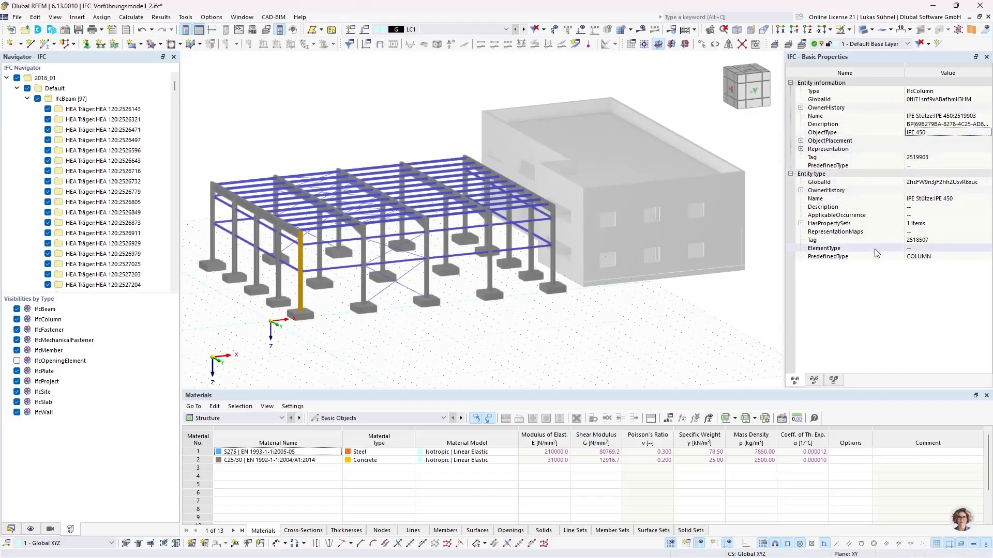
pyautogui.click(833, 380)
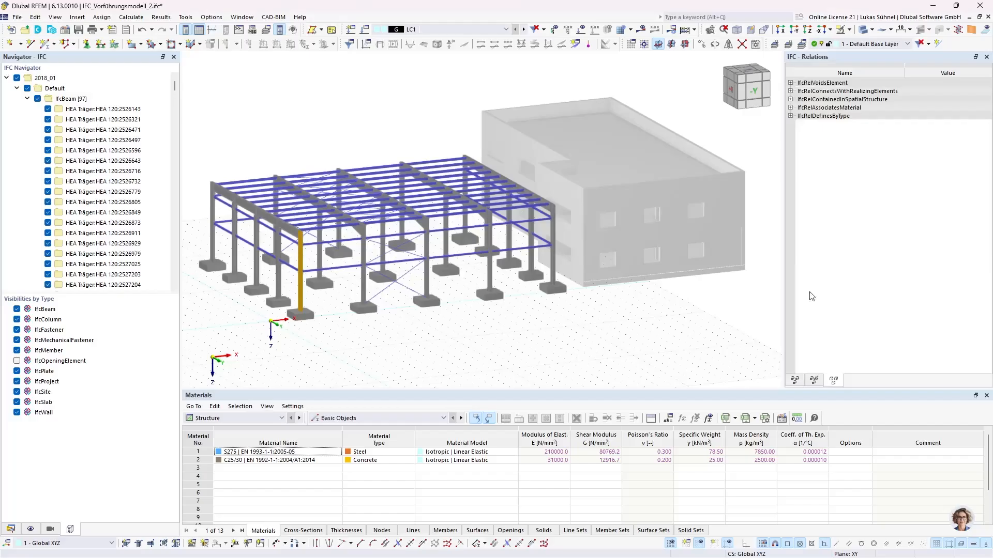
pyautogui.click(790, 108)
pyautogui.click(801, 116)
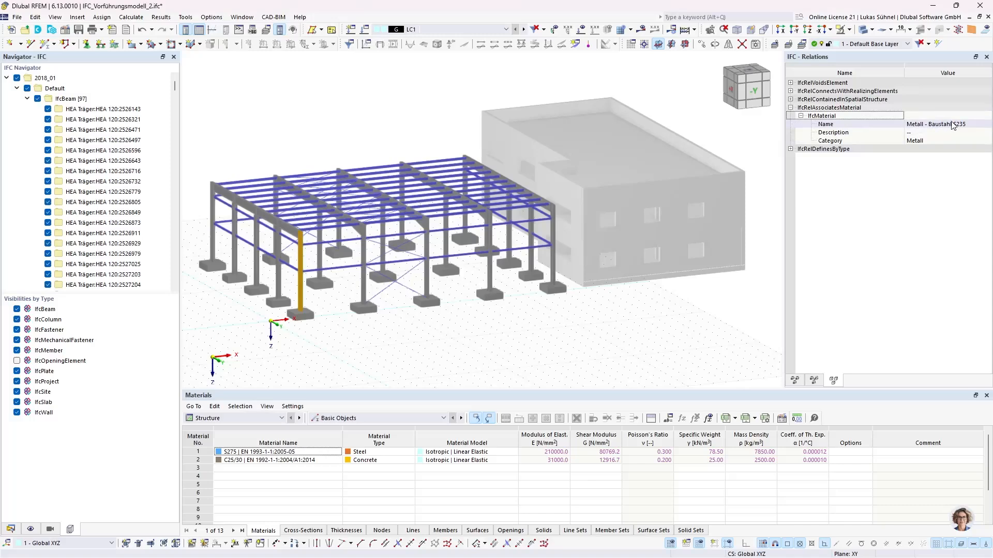
pyautogui.click(790, 108)
pyautogui.click(834, 380)
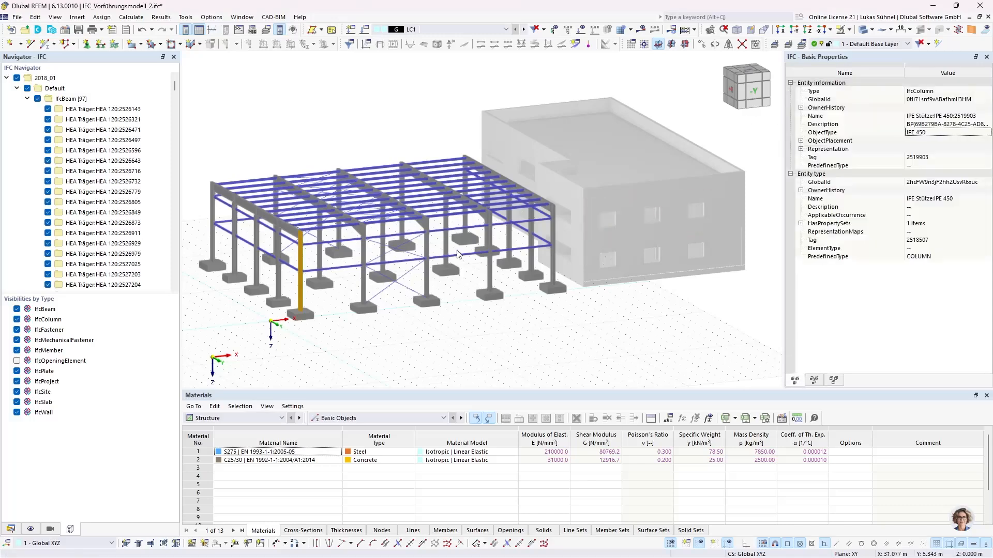
pyautogui.moveTo(277, 272); pyautogui.dragTo(379, 294, button='middle')
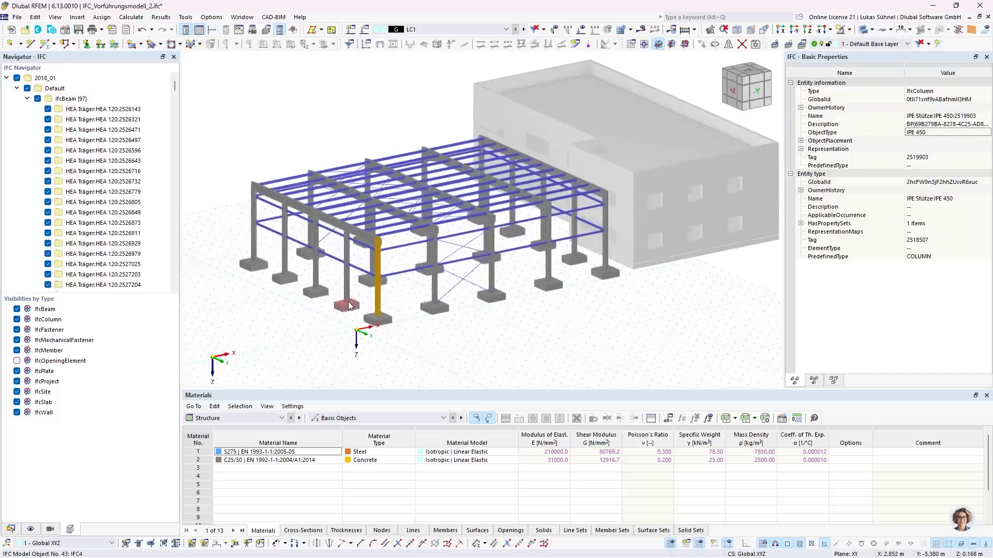
pyautogui.scroll(2, 378, 291)
pyautogui.click(432, 355)
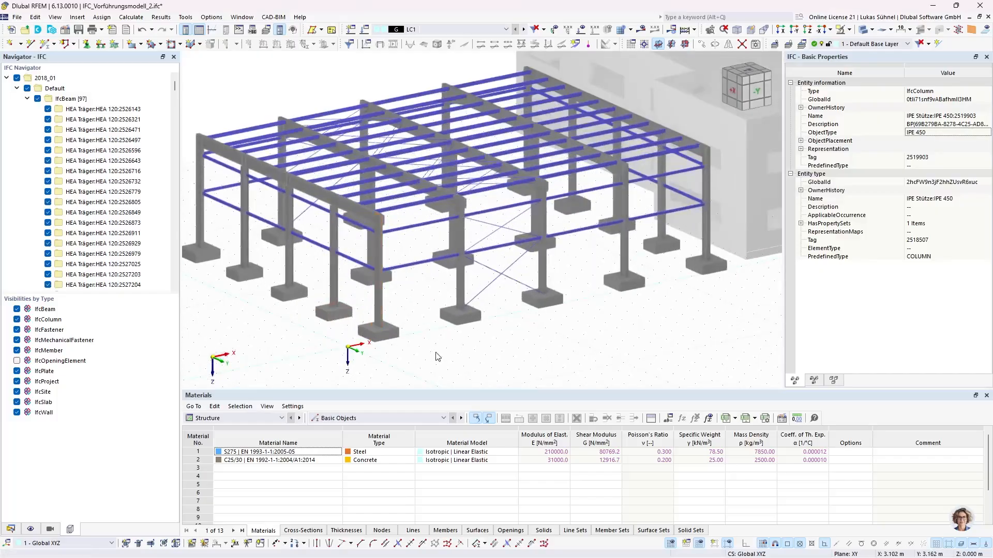
# Hide the HEA 120 beams 2526143 and 2526321 in the IFC navigator and show them again.
pyautogui.click(17, 89)
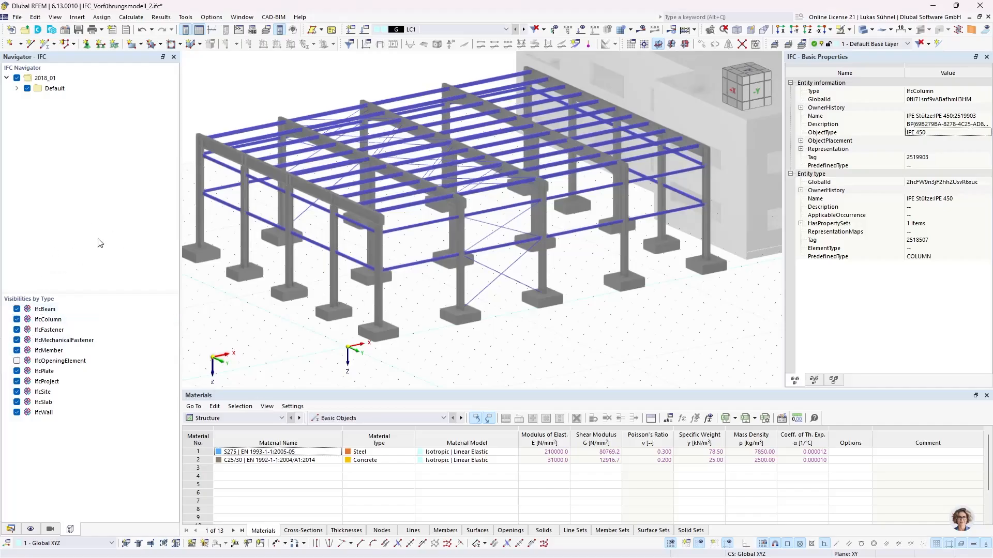
pyautogui.click(17, 88)
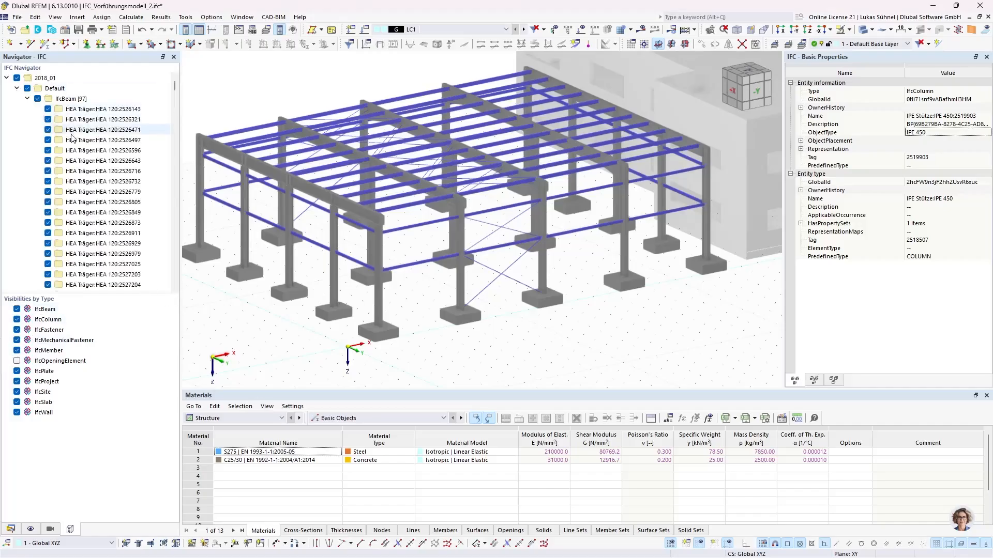
pyautogui.click(47, 109)
pyautogui.click(48, 119)
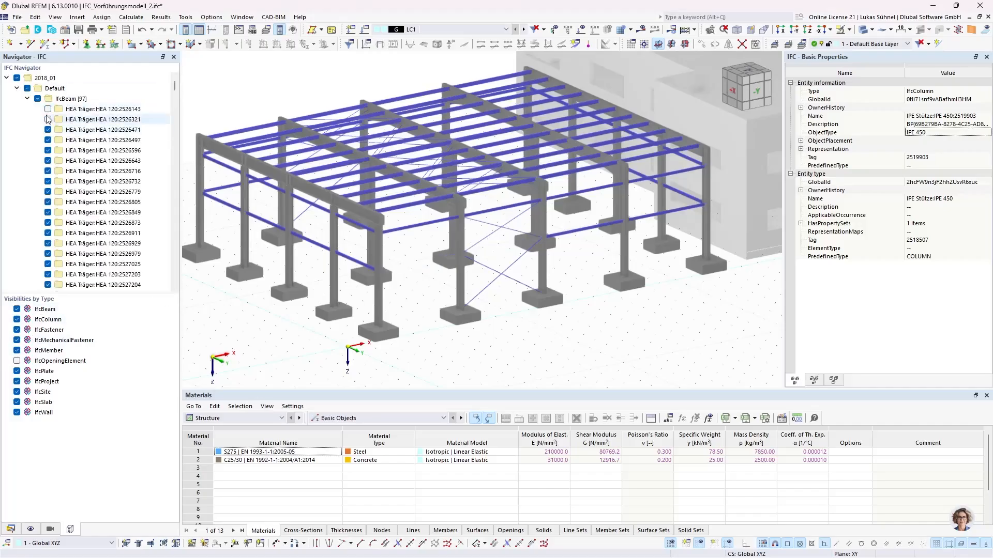
pyautogui.click(48, 119)
pyautogui.click(48, 110)
# Collapse the Default branch of the IFC structure and examine the bolted beam-to-column connection up close.
pyautogui.click(17, 88)
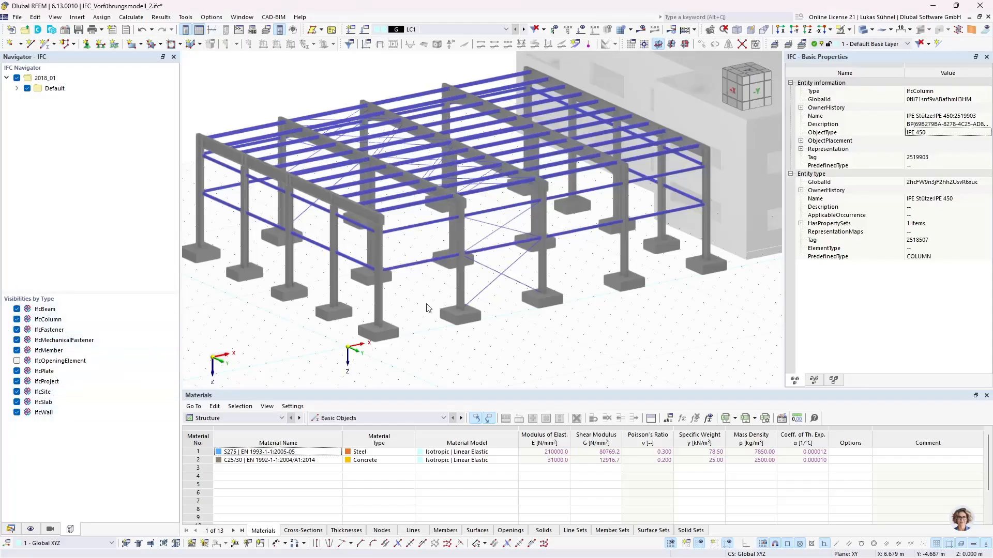
pyautogui.moveTo(558, 312)
pyautogui.mouseDown(button='middle')
pyautogui.moveTo(532, 328)
pyautogui.moveTo(557, 322)
pyautogui.mouseUp(button='middle')
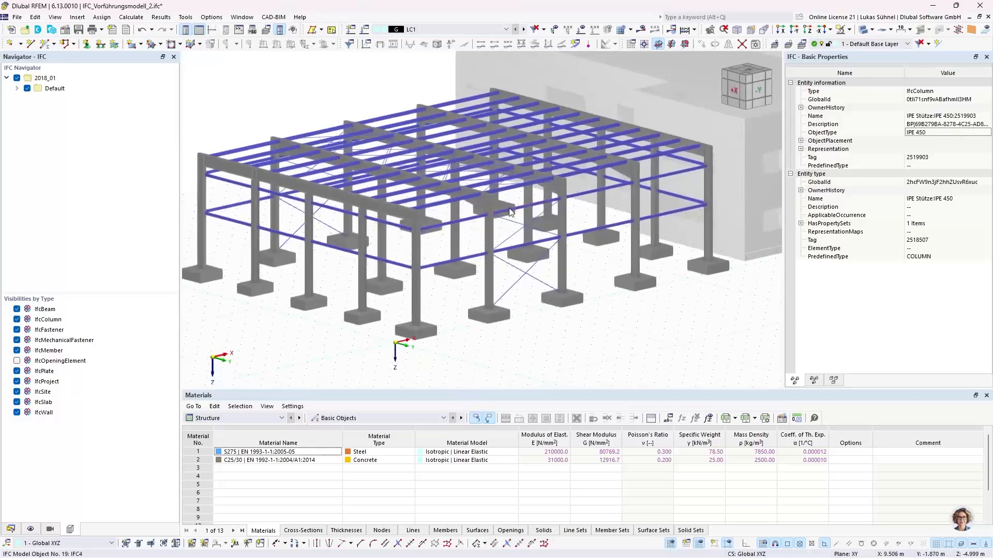
pyautogui.scroll(10, 509, 212)
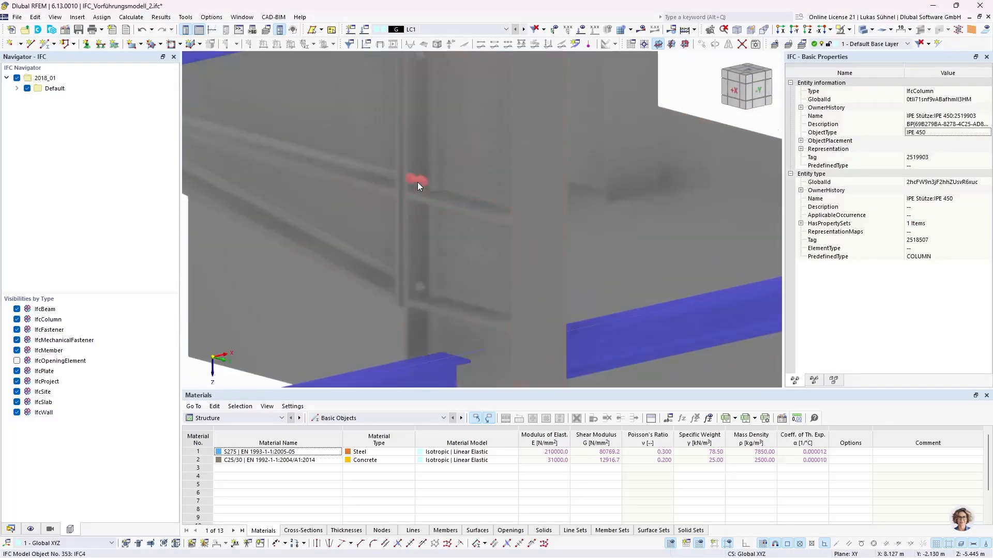
# Hide the IfcFastener, IfcMechanicalFastener, IfcMember, IfcPlate, IfcProject and IfcSite object types in the IFC model.
pyautogui.scroll(2, 418, 184)
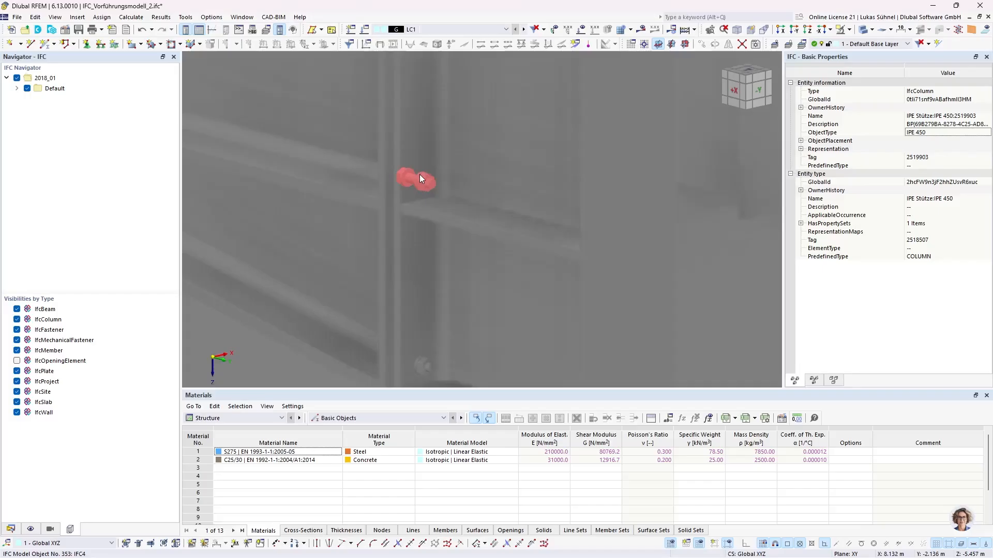
pyautogui.scroll(-5, 416, 179)
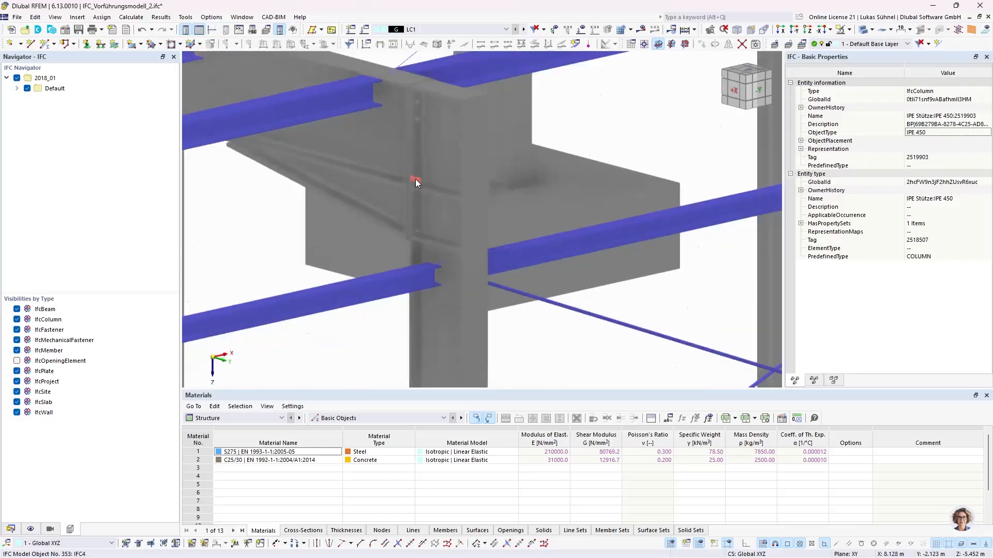
pyautogui.scroll(-8, 415, 178)
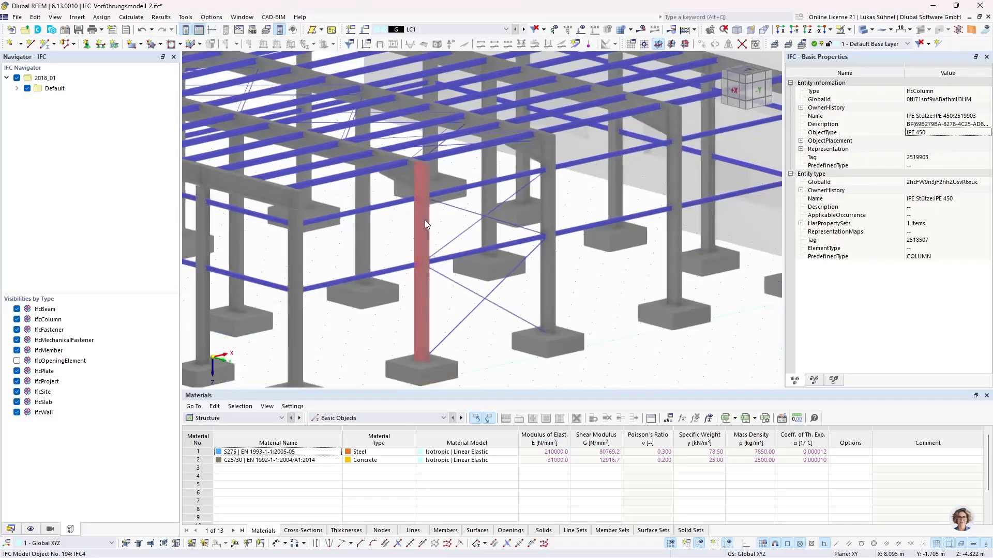
pyautogui.scroll(-3, 425, 223)
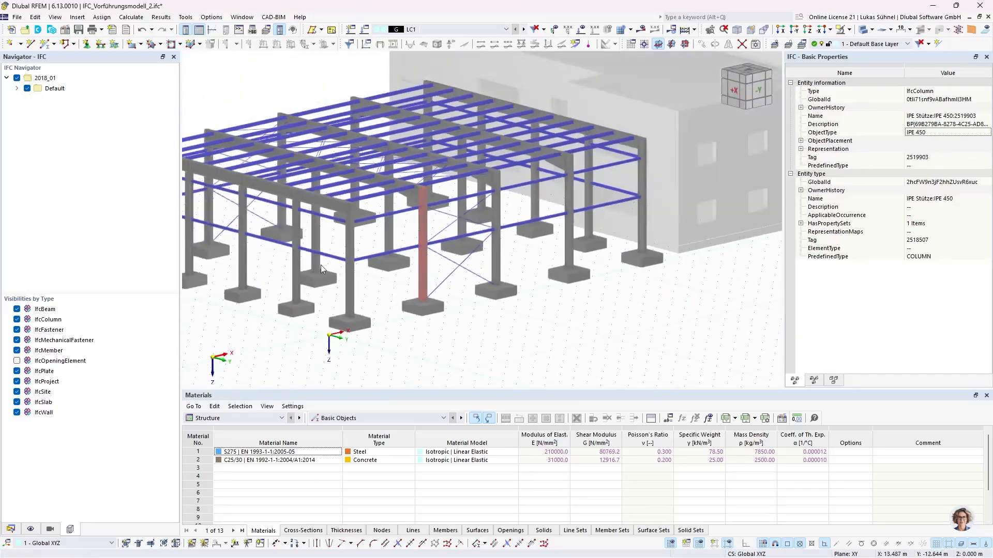
pyautogui.click(17, 330)
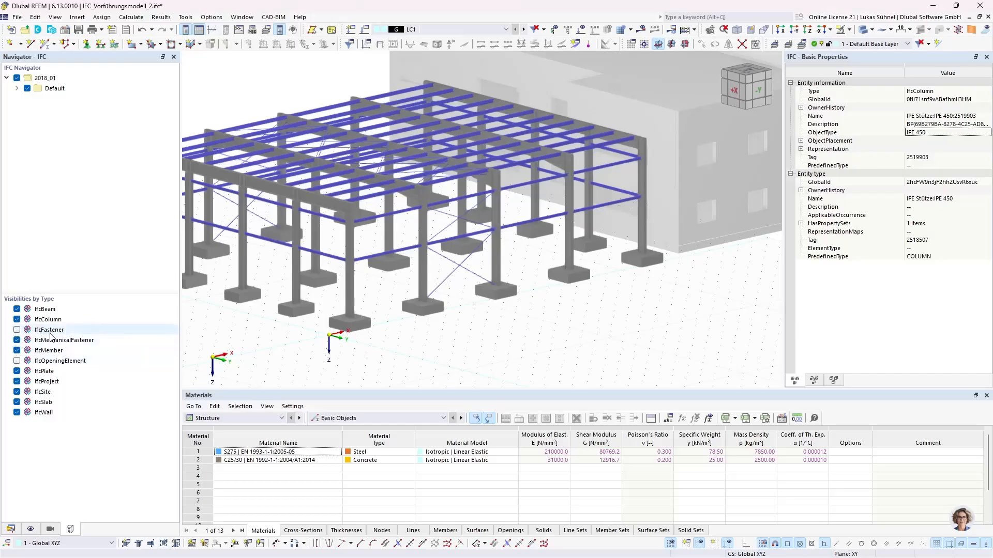
pyautogui.click(16, 340)
pyautogui.click(17, 350)
pyautogui.click(17, 371)
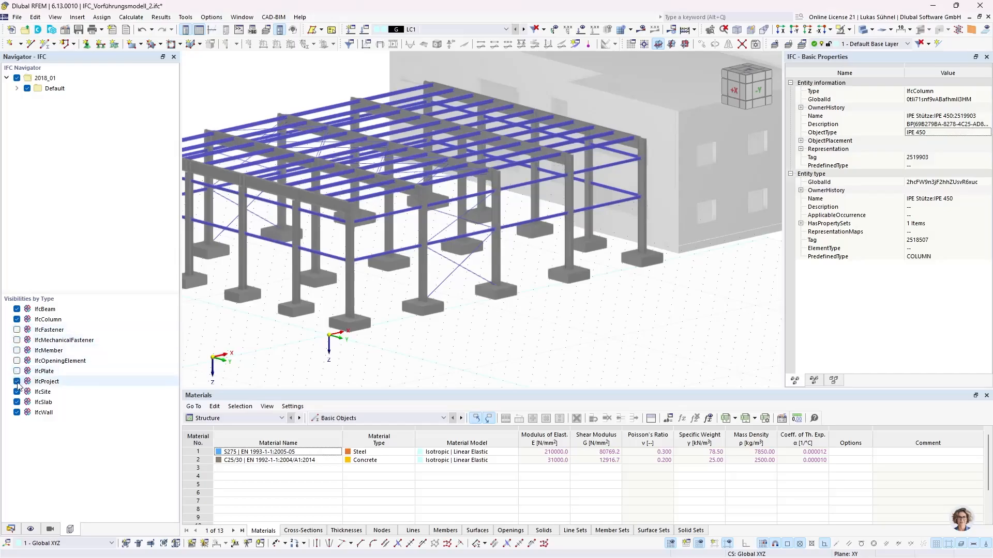
pyautogui.click(16, 381)
pyautogui.click(17, 392)
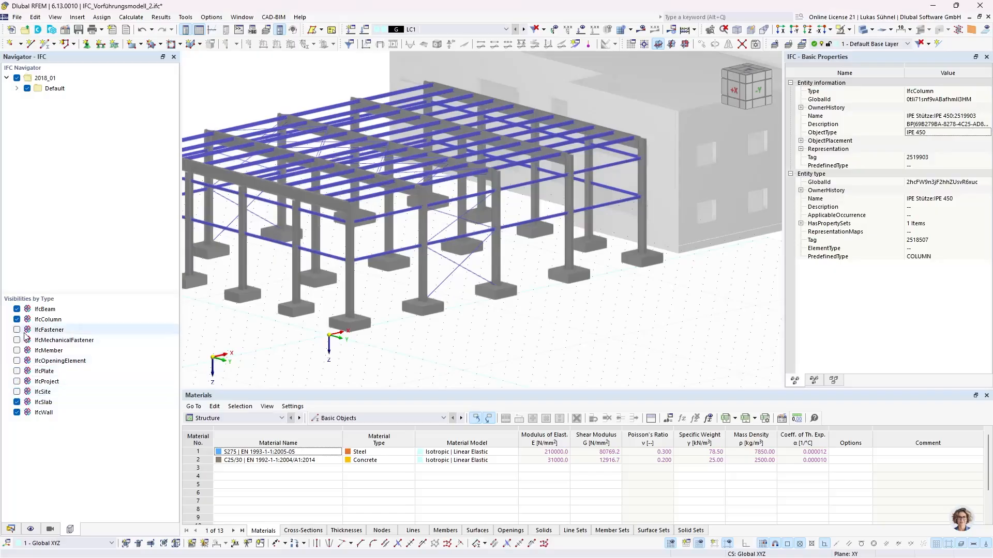
# Check the basic objects in the model data, and return to the IFC navigator.
pyautogui.scroll(-1, 449, 331)
pyautogui.keyDown('ctrl'); pyautogui.moveTo(606, 332); pyautogui.dragTo(515, 354, button='middle'); pyautogui.keyUp('ctrl')
pyautogui.scroll(-2, 557, 334)
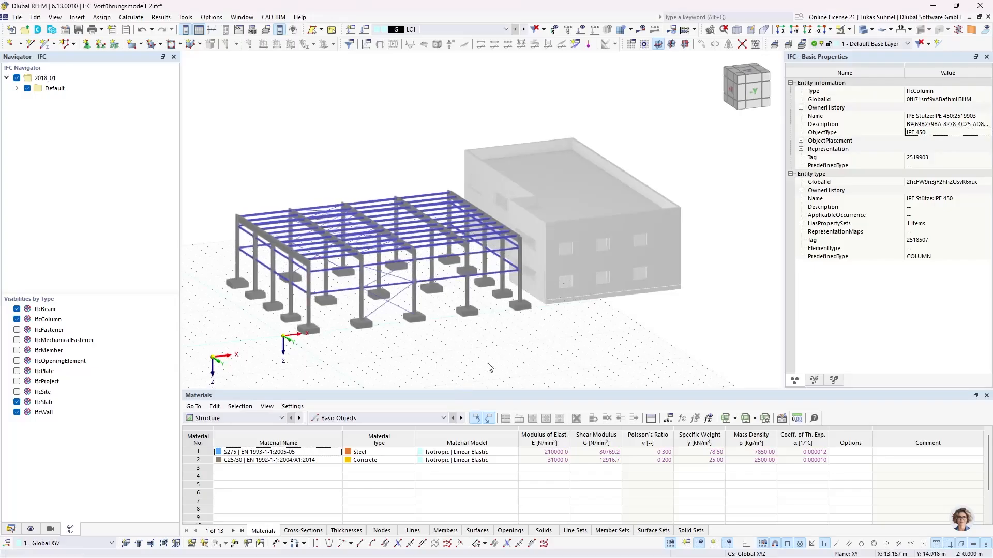
pyautogui.click(14, 532)
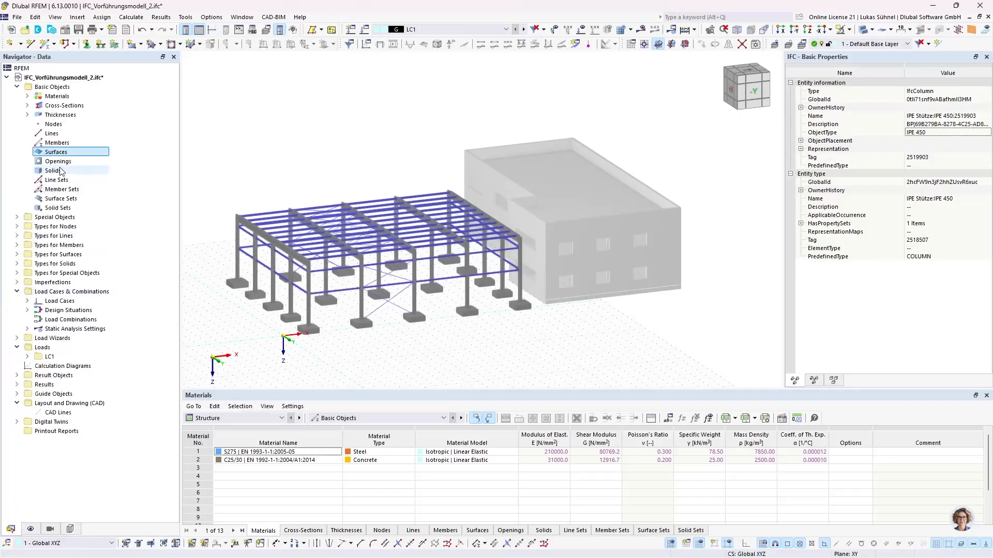
pyautogui.click(72, 530)
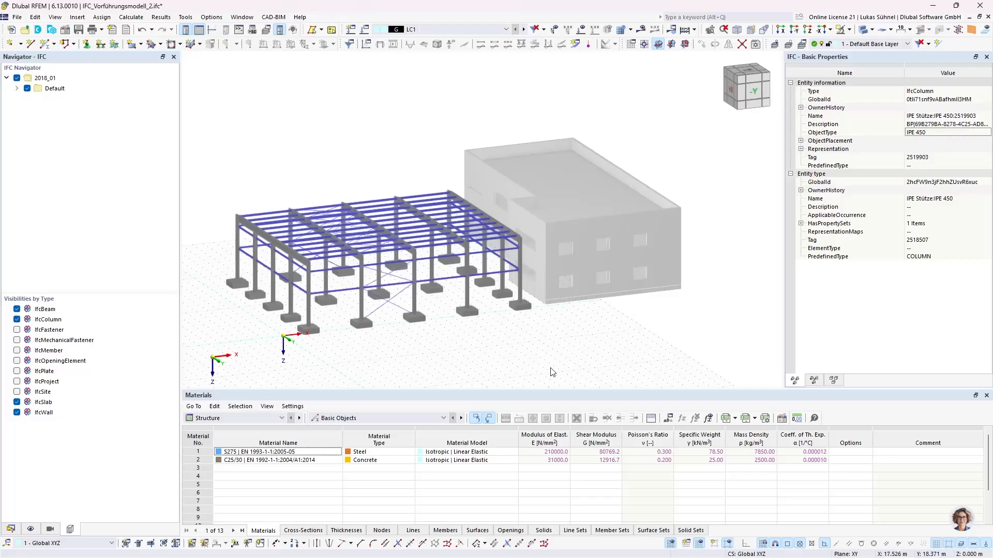
# Window-select the steel hall's beams and columns in a front view and review the conversion options for the selected IFC objects.
pyautogui.moveTo(508, 350)
pyautogui.mouseDown(button='middle')
pyautogui.moveTo(518, 337)
pyautogui.moveTo(500, 332)
pyautogui.mouseUp(button='middle')
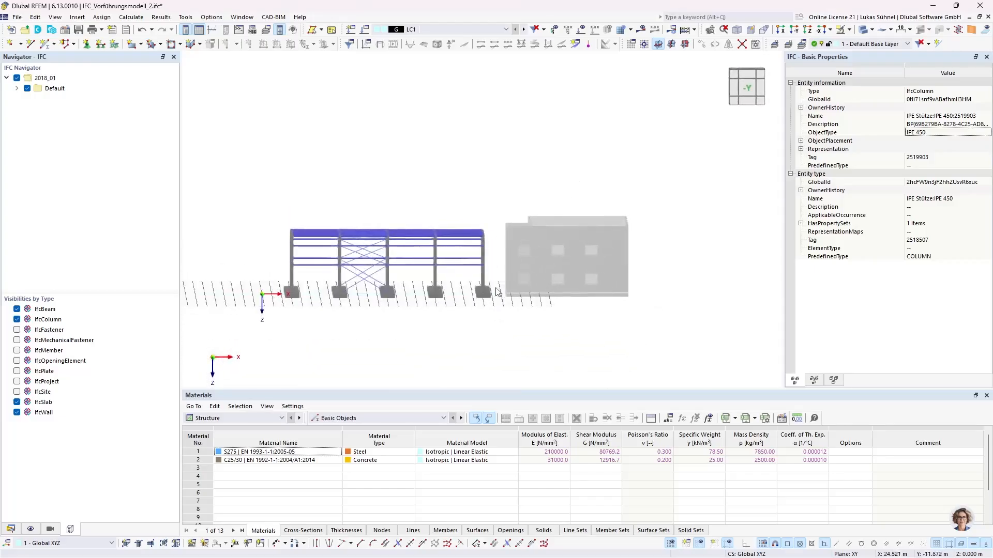
pyautogui.scroll(2, 336, 256)
pyautogui.scroll(2, 355, 261)
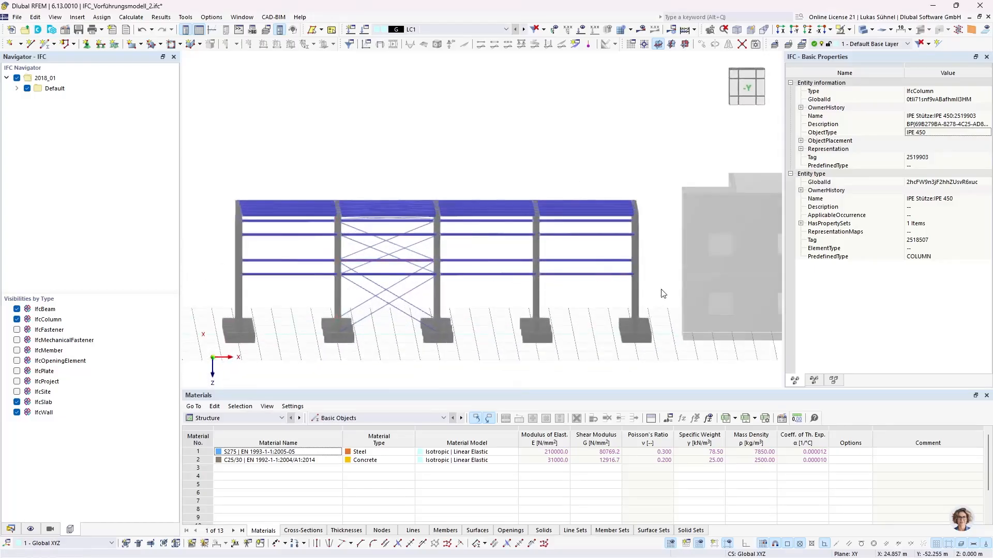
pyautogui.moveTo(661, 288); pyautogui.dragTo(225, 149)
pyautogui.keyDown('ctrl'); pyautogui.moveTo(381, 208); pyautogui.dragTo(283, 173, button='middle'); pyautogui.keyUp('ctrl')
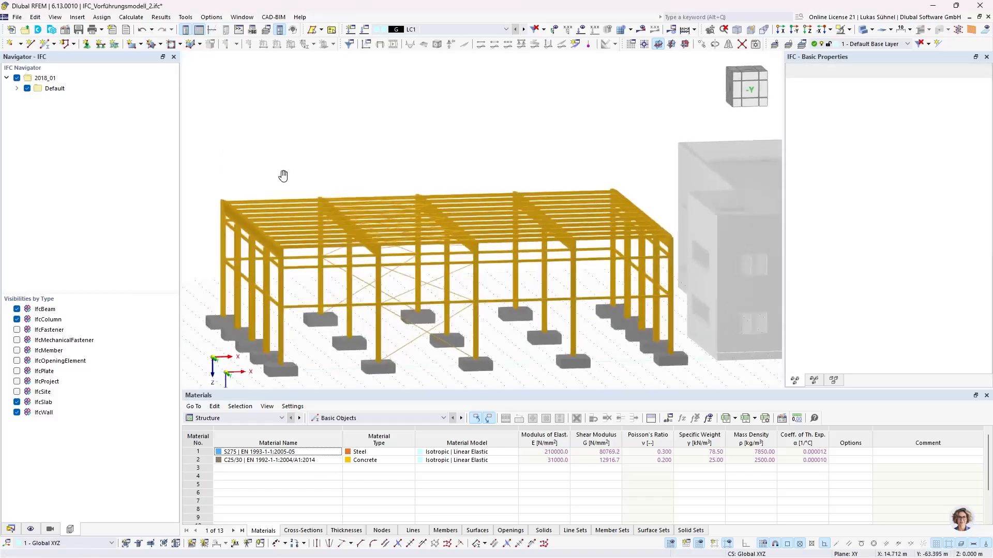
pyautogui.rightClick(293, 247)
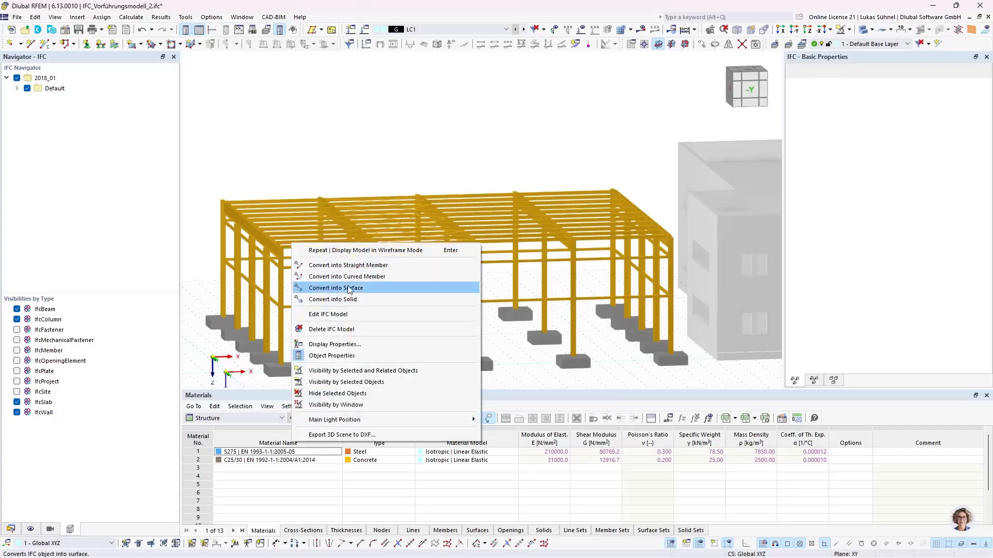
pyautogui.click(380, 299)
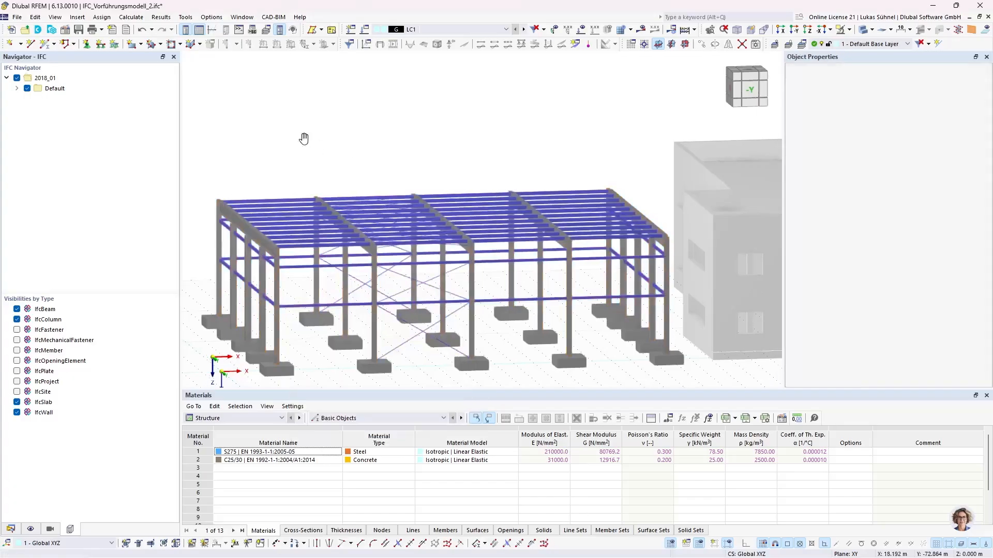
# Inspect the IfcMaterial associated with the steel hall's front corner column in its IFC relations.
pyautogui.scroll(-2, 354, 169)
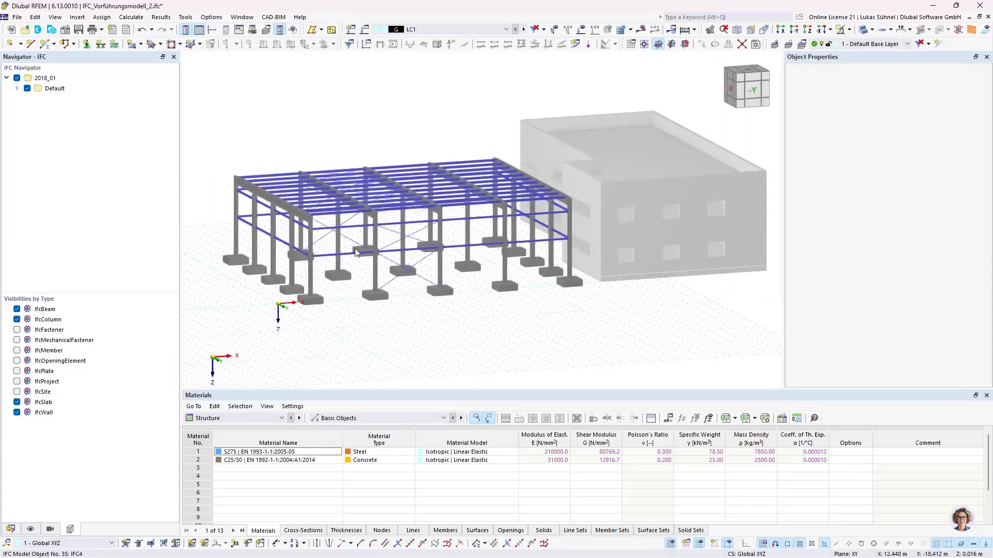
pyautogui.click(313, 242)
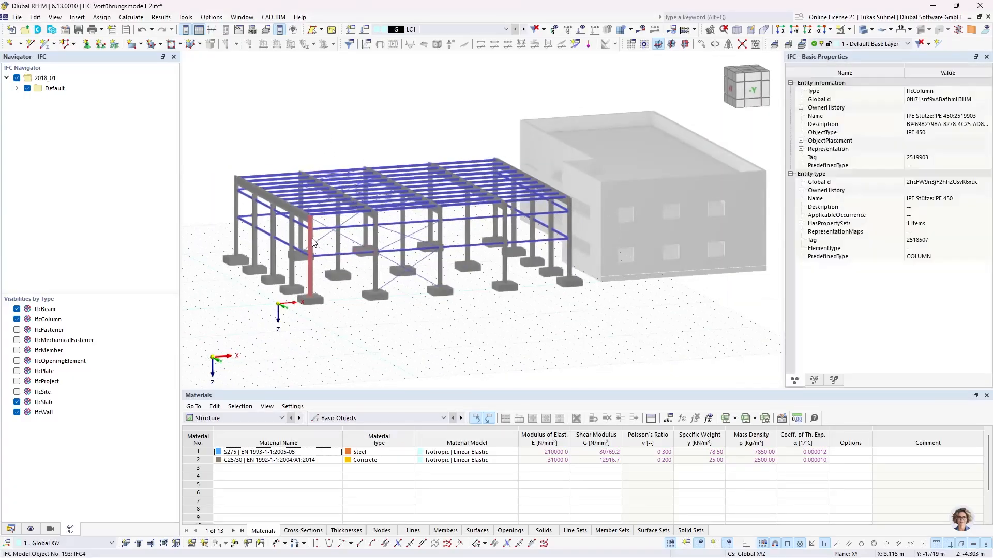
pyautogui.click(833, 381)
pyautogui.click(790, 108)
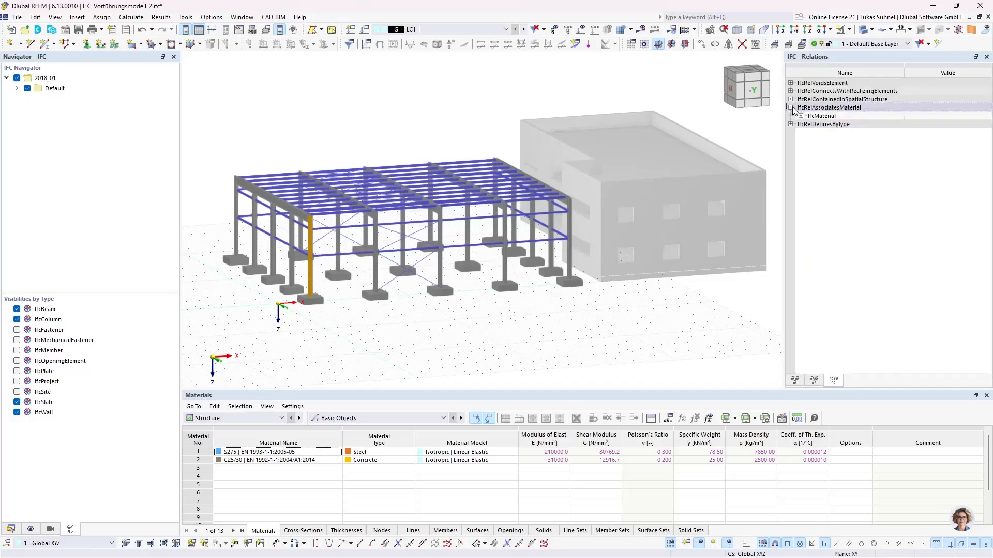
pyautogui.click(801, 116)
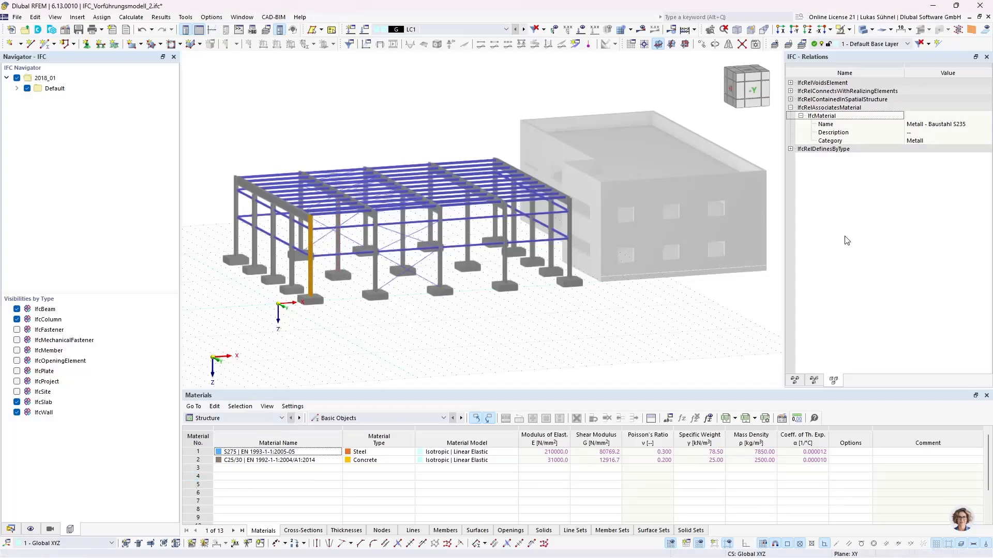
# Inspect the IFC basic properties of the lower front beam next to the corner column, and clear the selection.
pyautogui.moveTo(352, 239); pyautogui.dragTo(347, 234, button='middle')
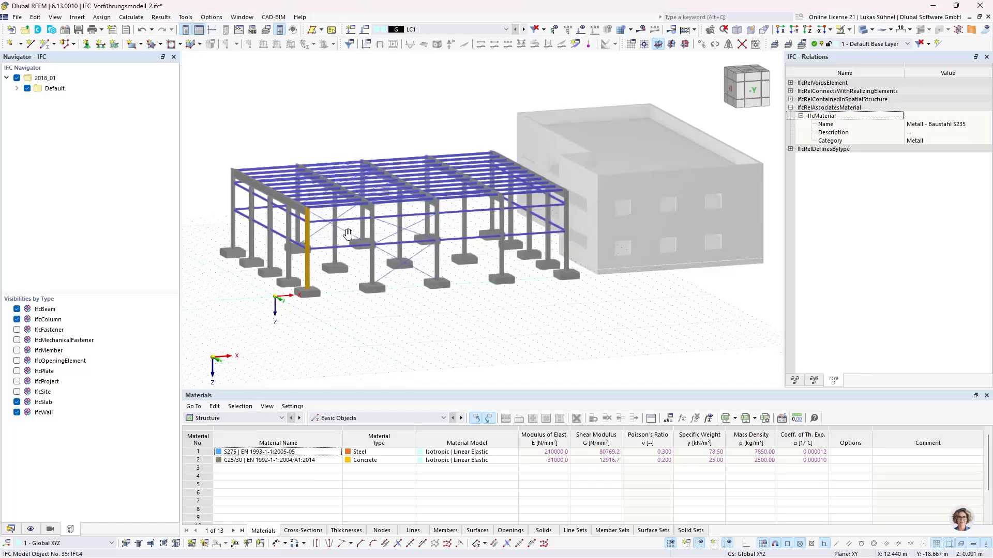
pyautogui.scroll(3, 347, 234)
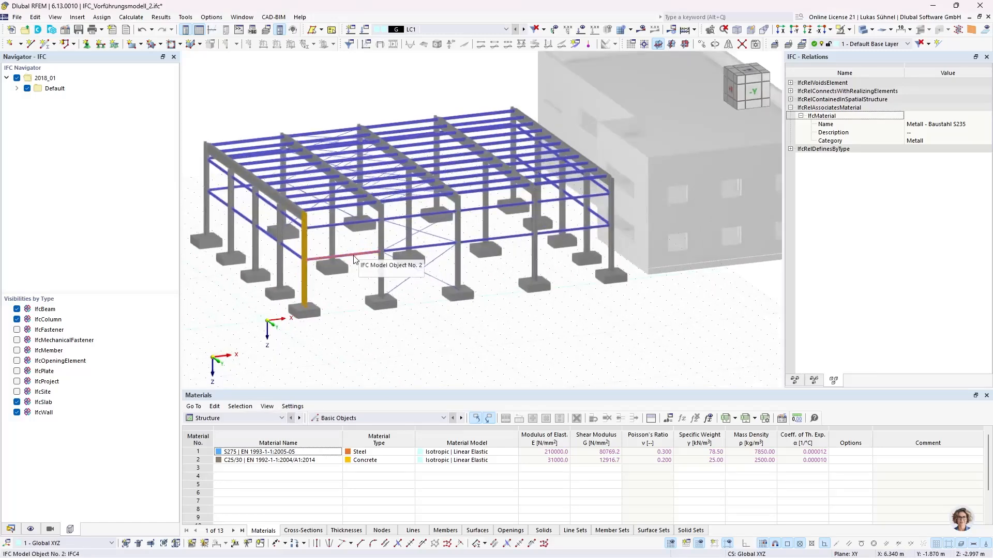
pyautogui.click(354, 258)
pyautogui.click(793, 381)
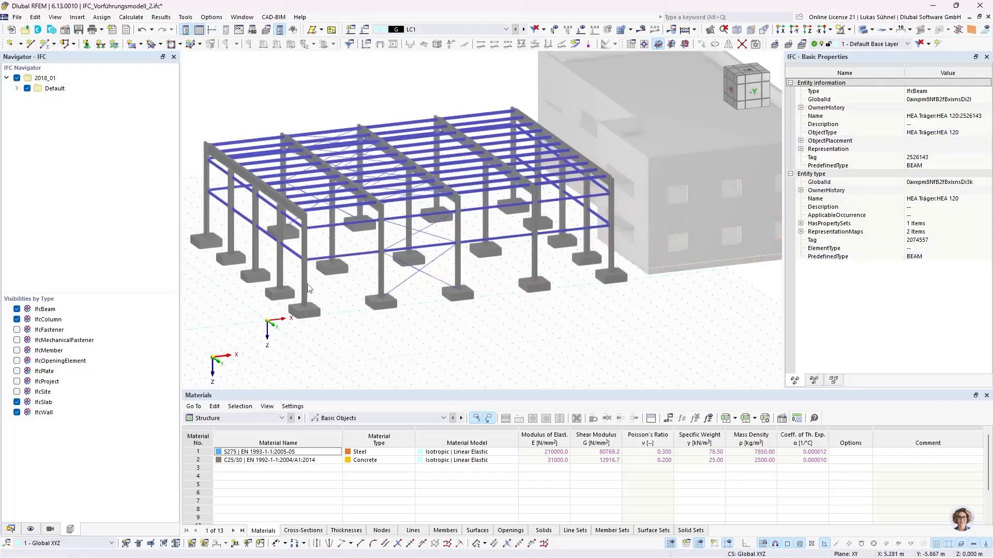
pyautogui.keyDown('ctrl'); pyautogui.moveTo(282, 280); pyautogui.dragTo(296, 284, button='middle'); pyautogui.keyUp('ctrl')
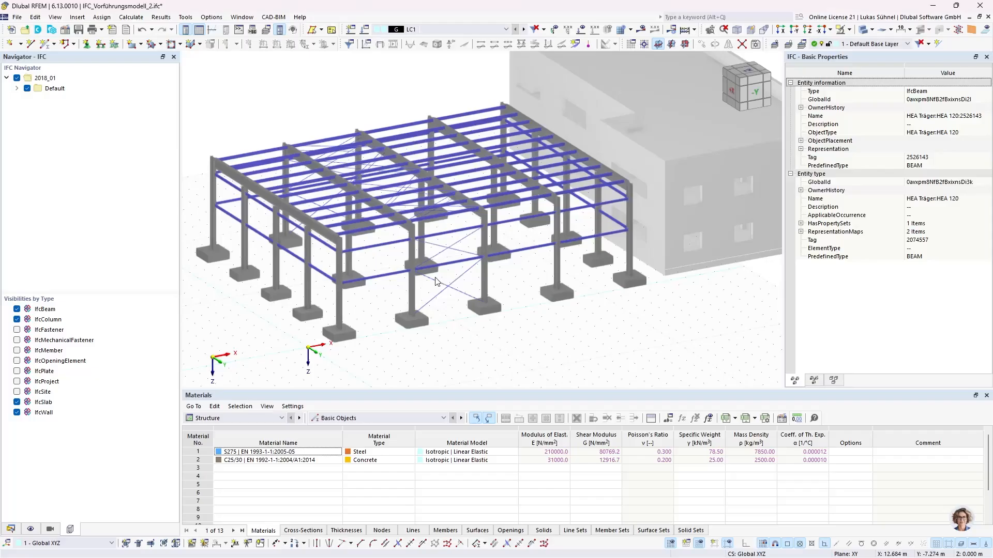
pyautogui.keyDown('ctrl'); pyautogui.moveTo(418, 305); pyautogui.dragTo(414, 328, button='middle'); pyautogui.keyUp('ctrl')
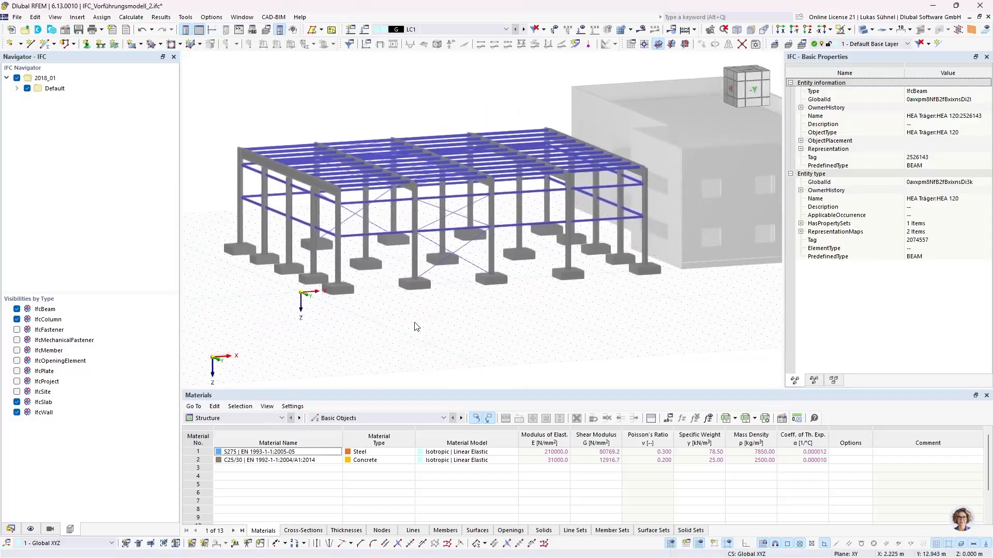
# Open the conversion tables and look through the external materials and their Dlubal equivalents in Conversion Table 3.
pyautogui.click(274, 17)
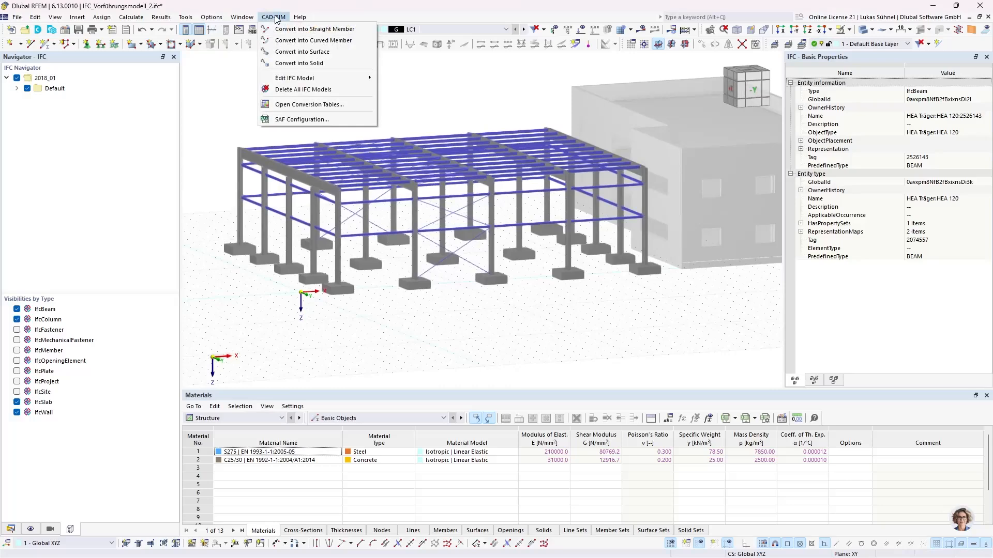
pyautogui.click(292, 105)
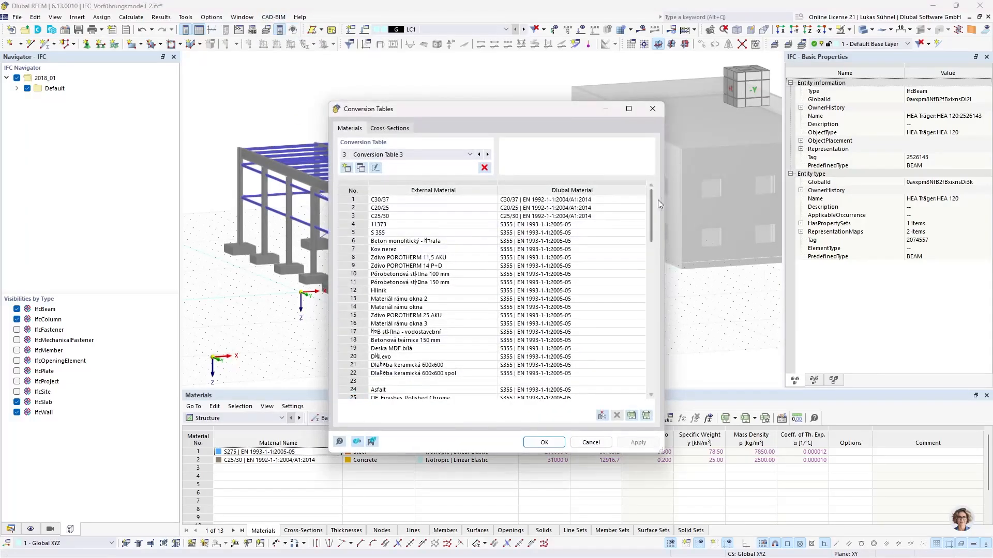
pyautogui.click(380, 129)
pyautogui.click(353, 130)
pyautogui.moveTo(653, 212); pyautogui.dragTo(649, 362)
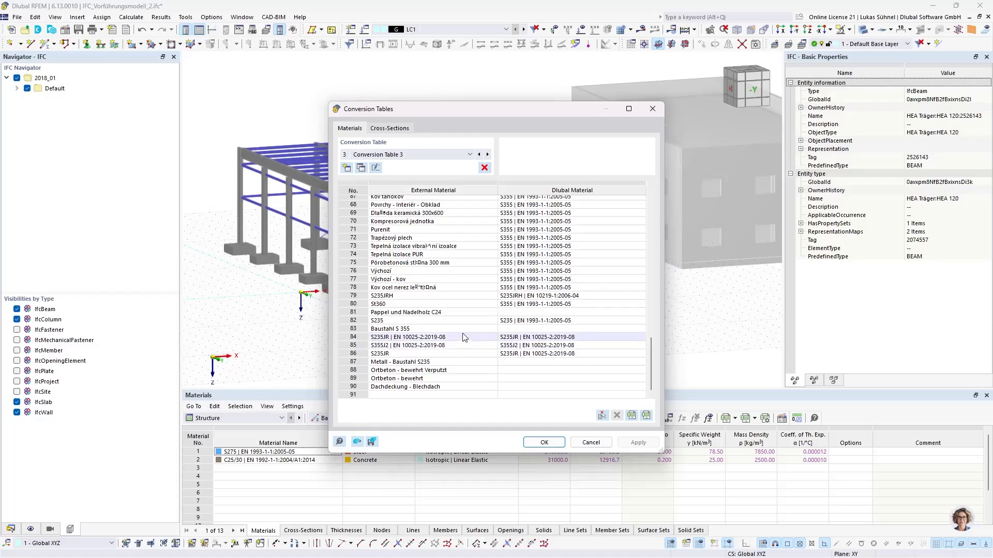
pyautogui.moveTo(653, 364); pyautogui.dragTo(653, 215)
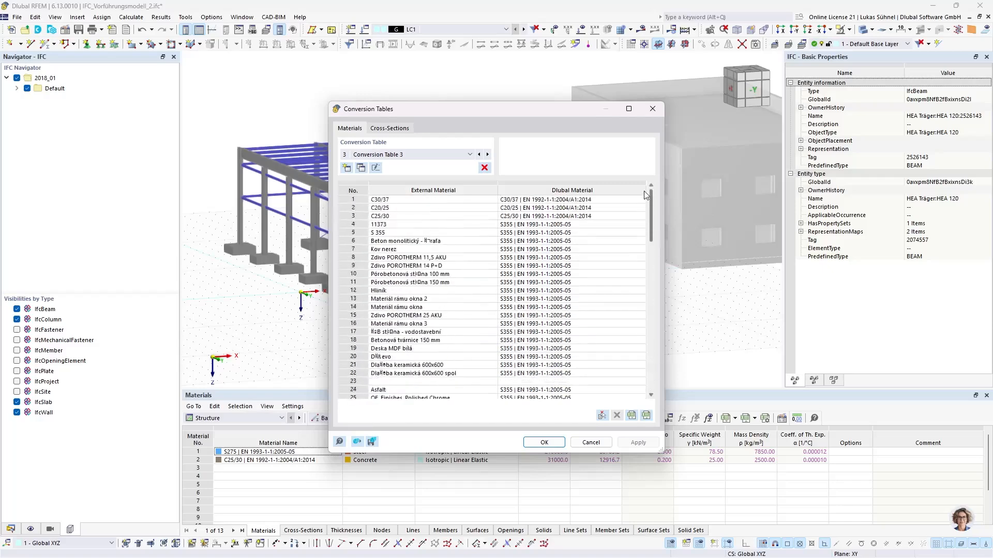
# Delete all rows of the material conversion table, Conversion Table 3.
pyautogui.click(350, 200)
pyautogui.moveTo(350, 200); pyautogui.dragTo(355, 458)
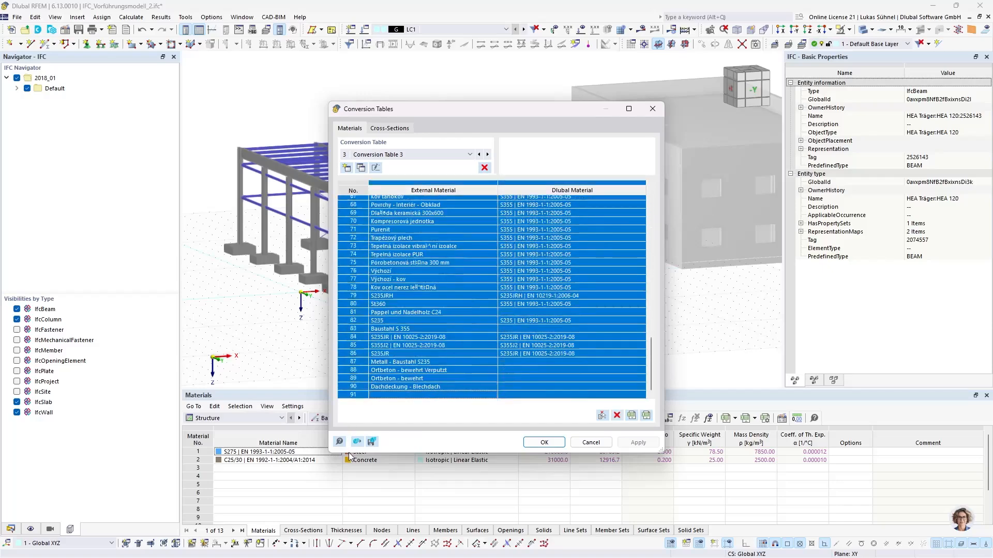
pyautogui.click(617, 415)
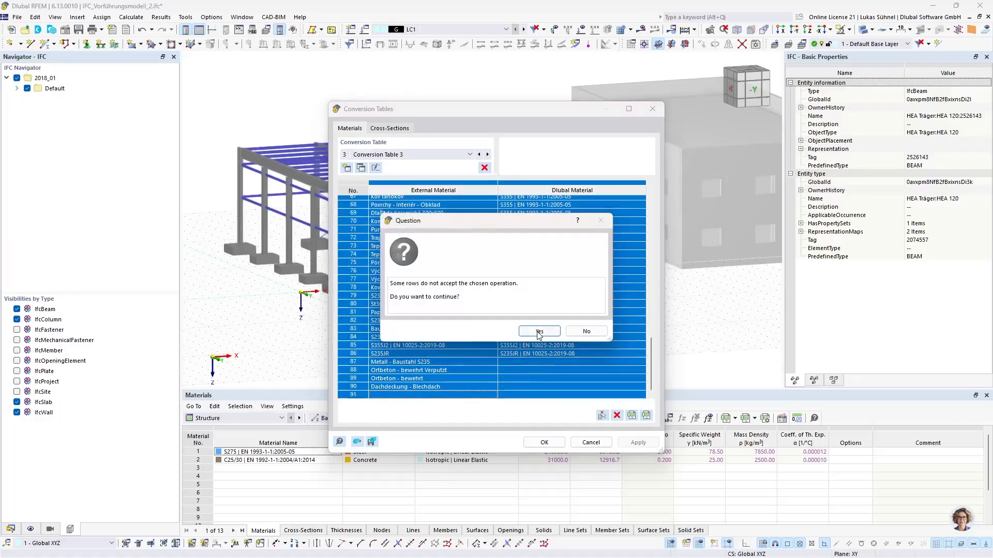
pyautogui.click(539, 334)
# Delete all rows of the cross-section conversion table, Conversion Table 4.
pyautogui.click(386, 129)
pyautogui.moveTo(354, 200); pyautogui.dragTo(361, 480)
pyautogui.moveTo(416, 443); pyautogui.dragTo(417, 444)
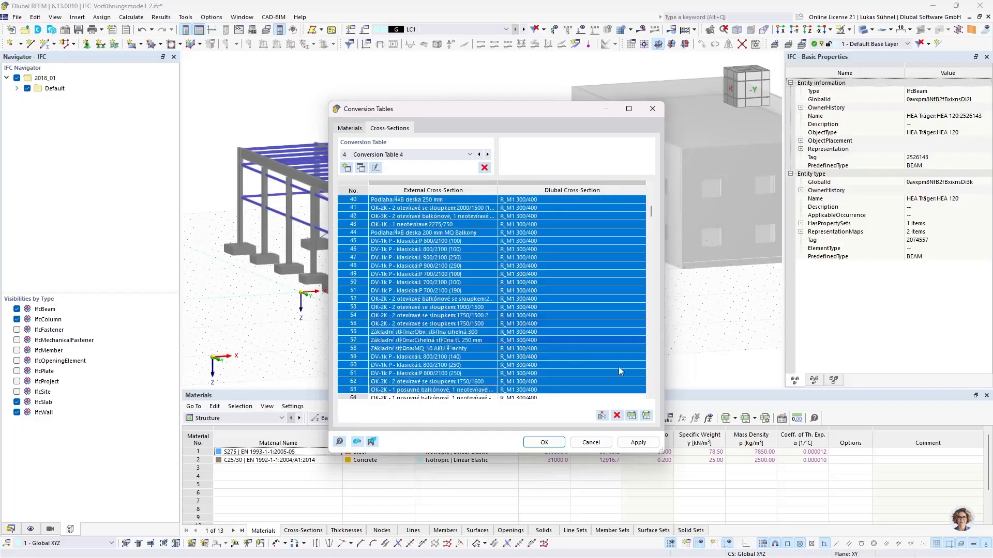
pyautogui.scroll(-1, 624, 335)
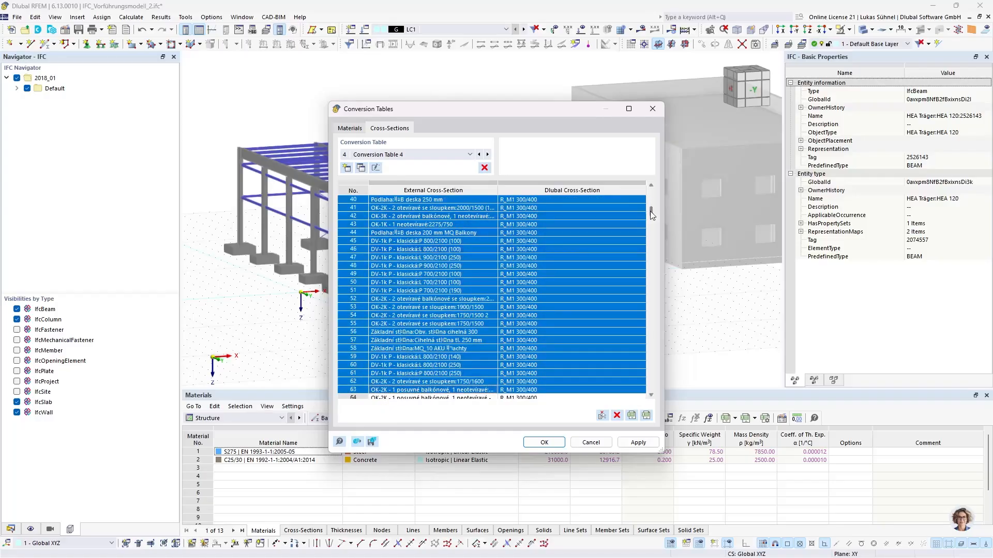
pyautogui.moveTo(650, 211); pyautogui.dragTo(650, 185)
pyautogui.click(389, 223)
pyautogui.click(361, 199)
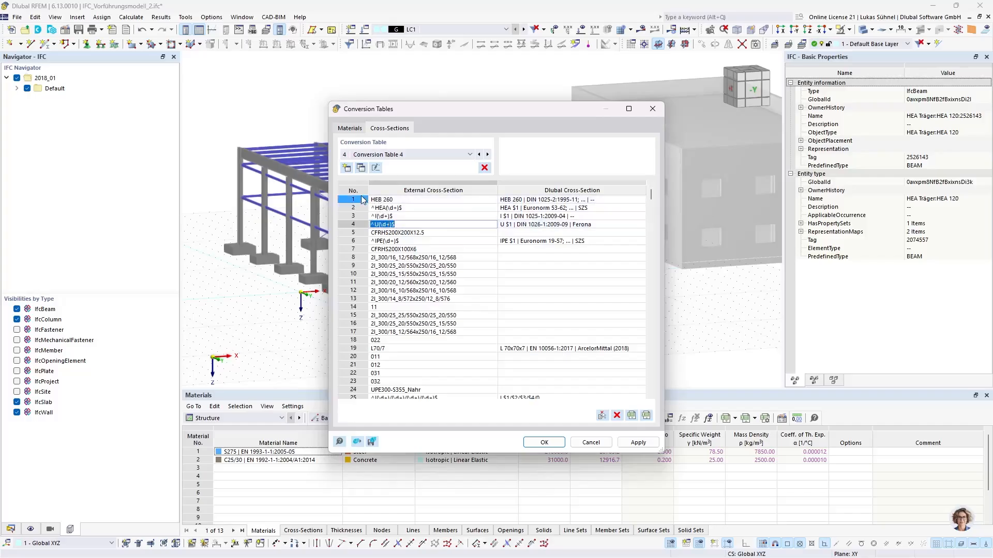
pyautogui.moveTo(650, 196); pyautogui.dragTo(651, 389)
pyautogui.keyDown('shift'); pyautogui.click(393, 394); pyautogui.keyUp('shift')
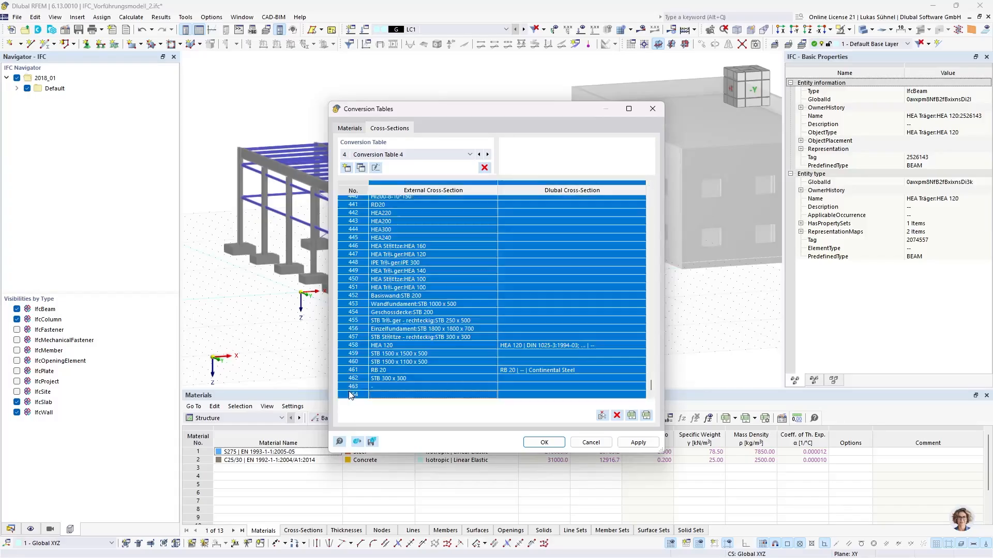
pyautogui.click(617, 415)
pyautogui.click(539, 332)
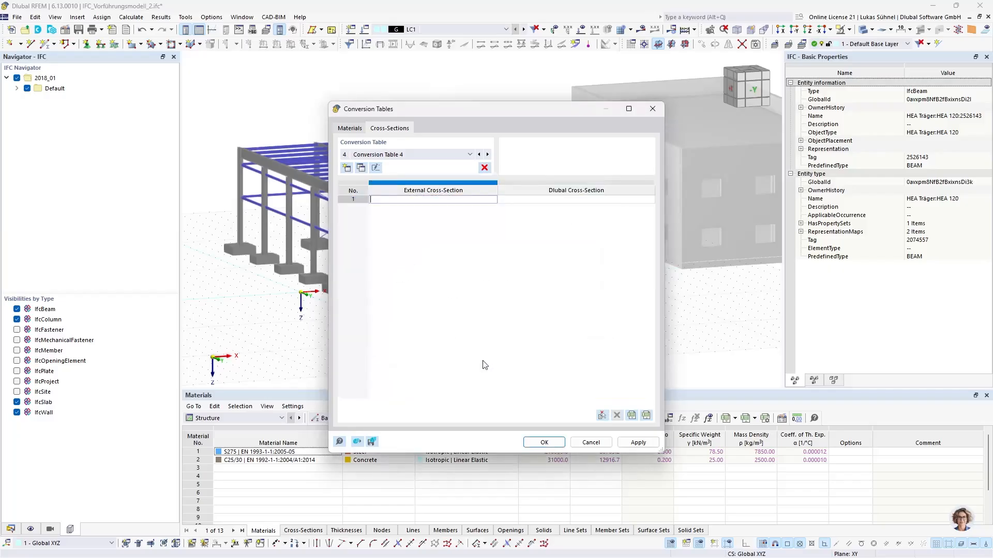
# Add Metall - Baustahl S235 as the first external material in Conversion Table 3, taken from the steel beam's IFC material relation.
pyautogui.click(350, 128)
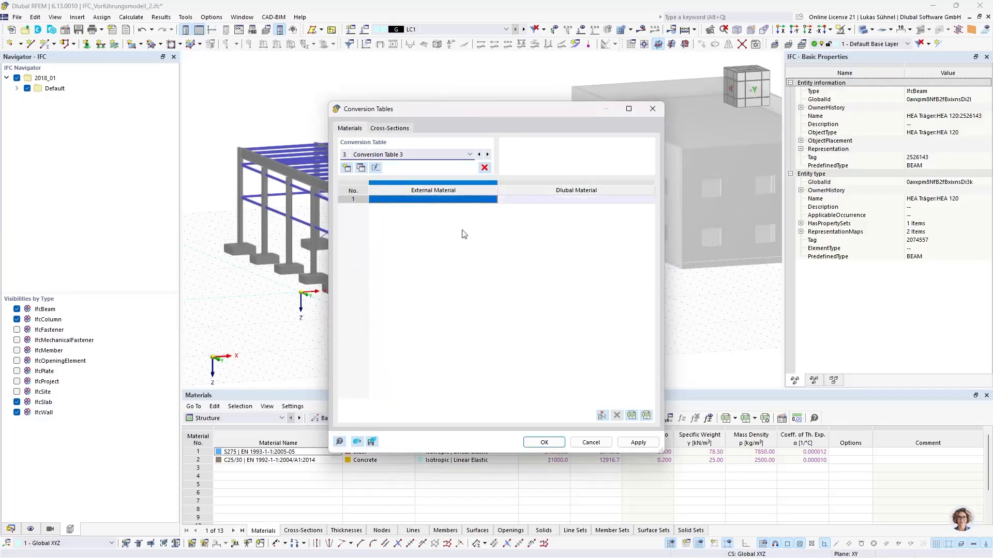
pyautogui.click(451, 241)
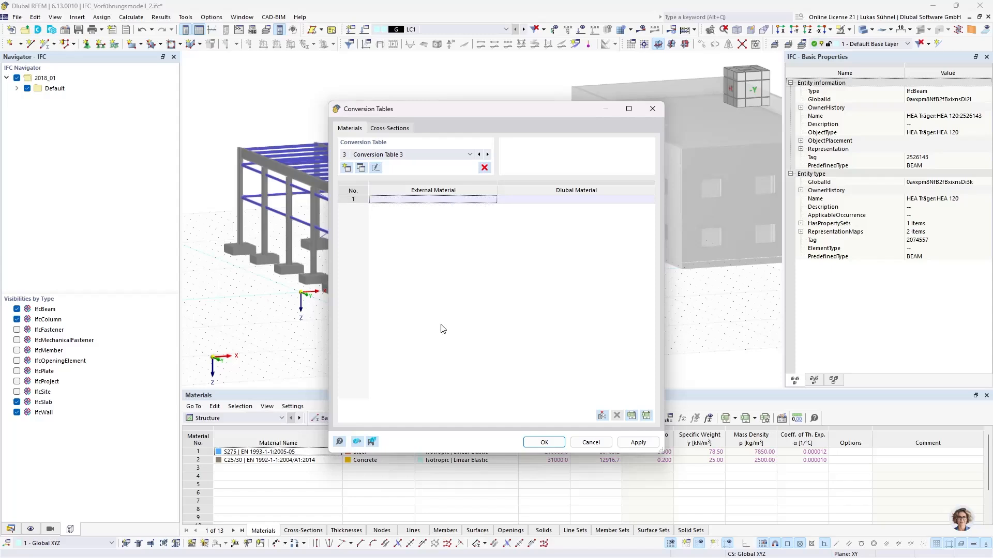
pyautogui.click(459, 200)
pyautogui.click(458, 200)
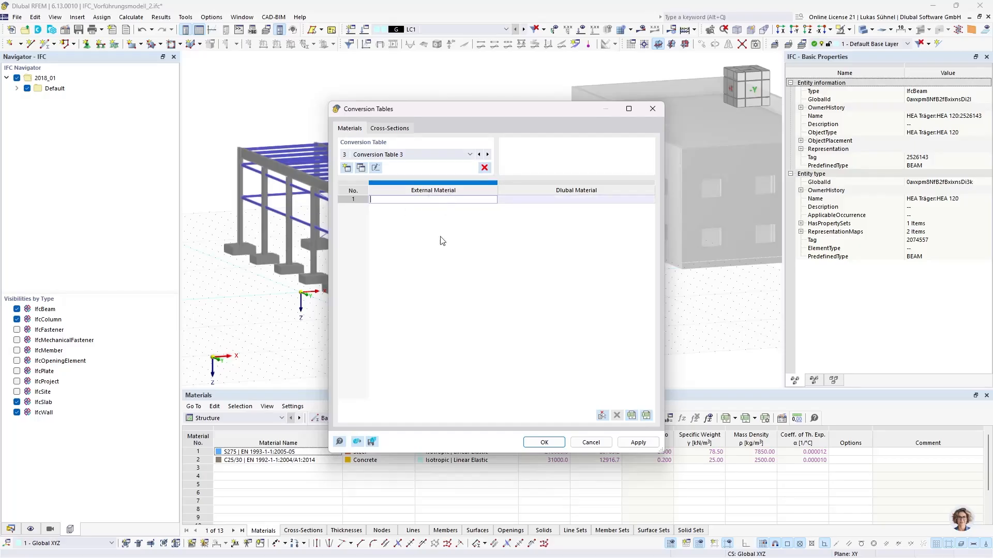
pyautogui.click(602, 417)
pyautogui.click(833, 381)
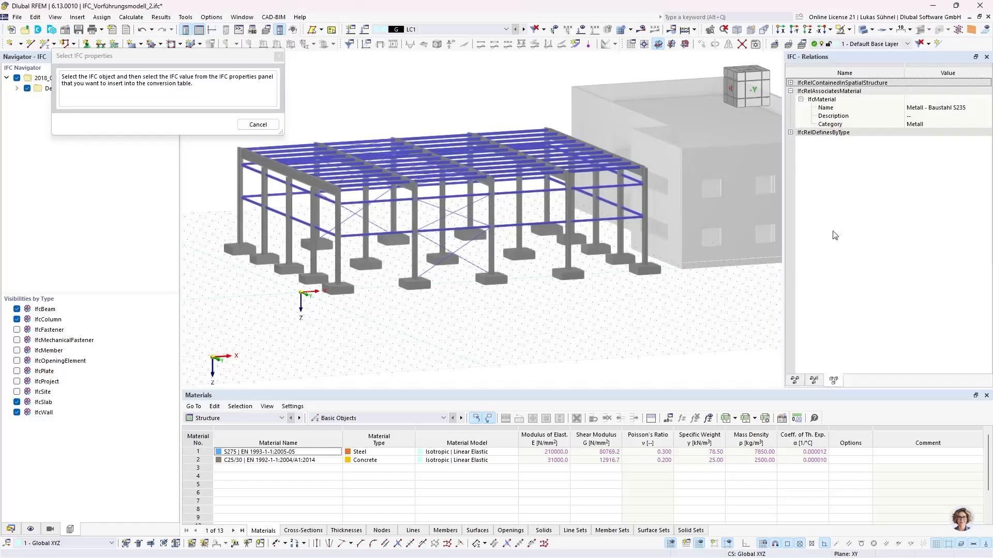
pyautogui.click(940, 110)
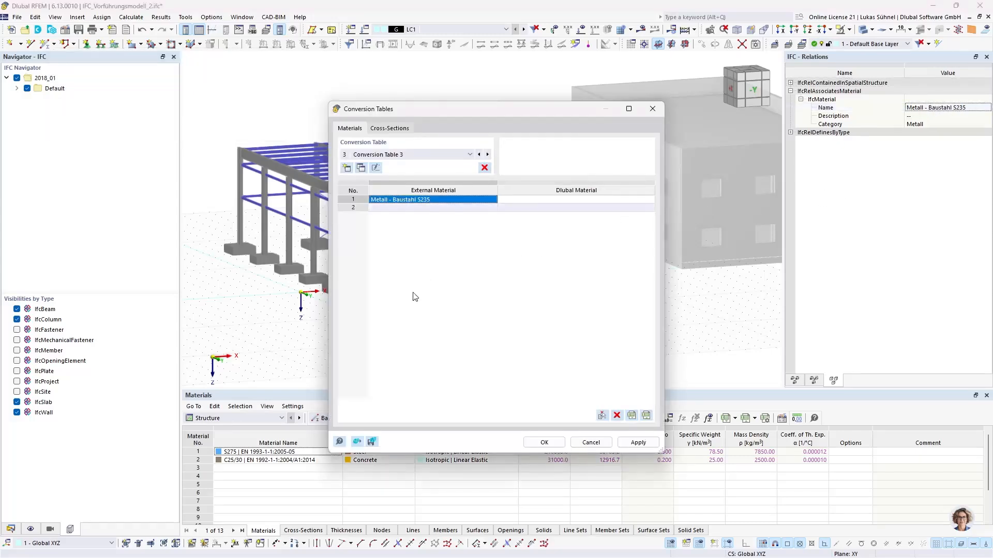
# Add Ortbeton - bewehrt Verputzt as the second external material, taken from the front building wall's IFC material name.
pyautogui.click(422, 207)
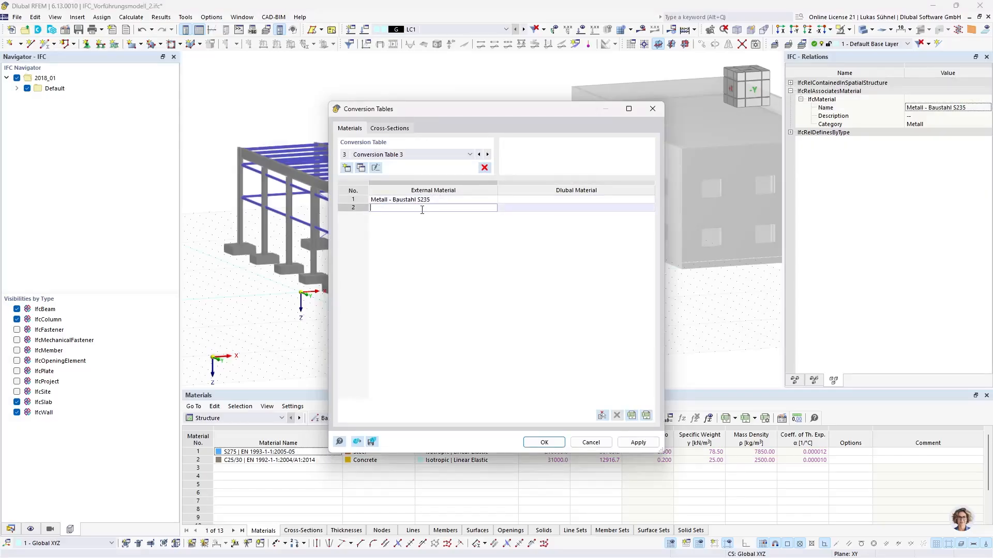
pyautogui.click(601, 415)
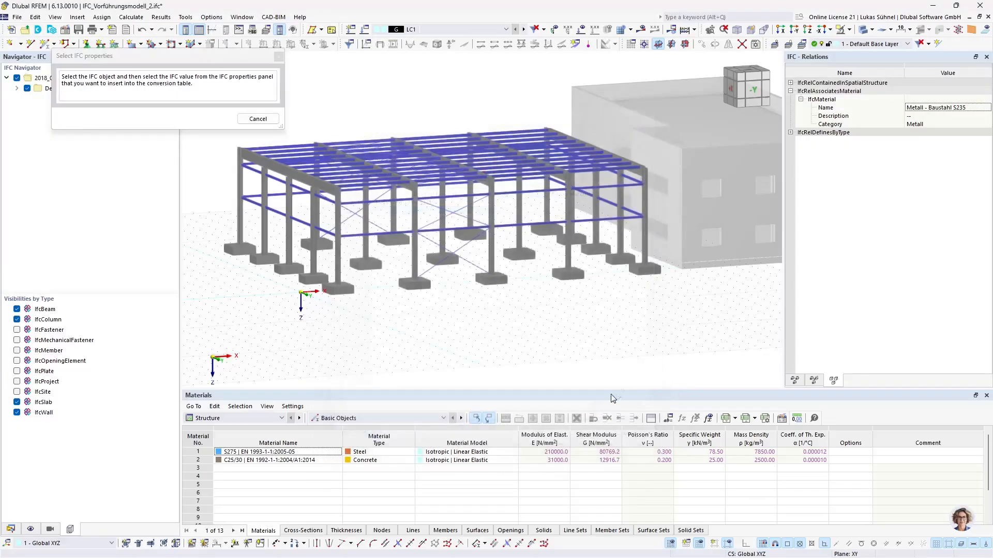
pyautogui.click(694, 246)
pyautogui.click(926, 116)
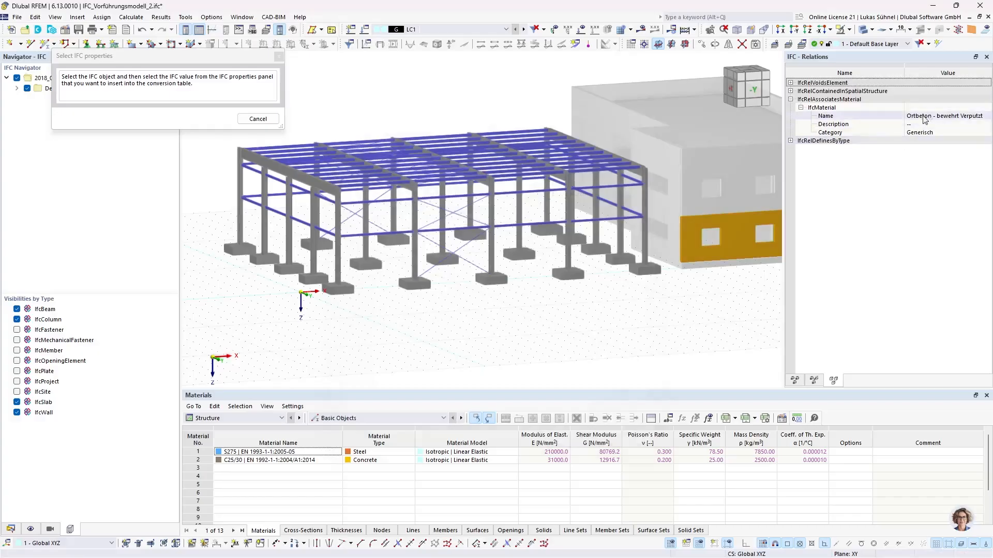
# Add Ortbeton - bewehrt as the third external material, taken from the IFC material name of the building's floor slab.
pyautogui.click(483, 215)
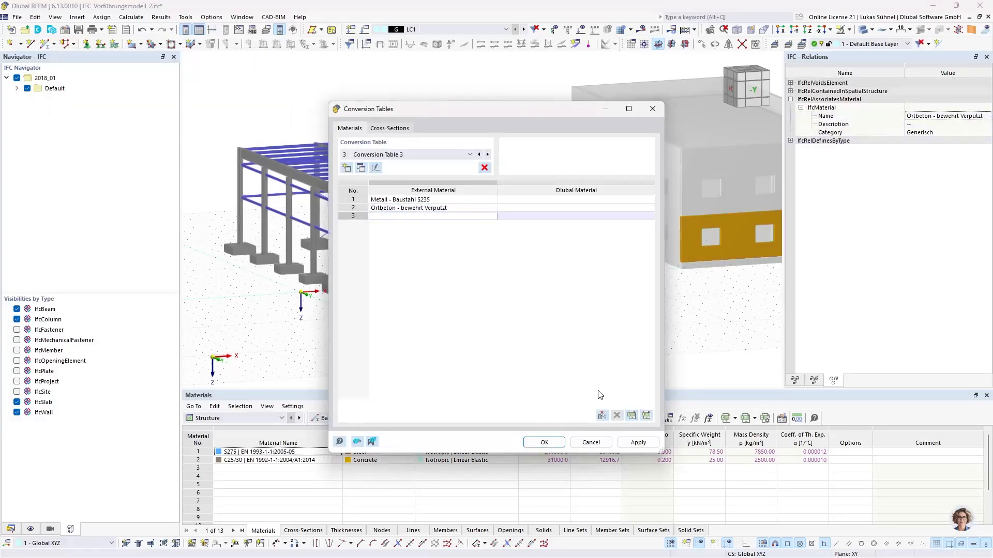
pyautogui.click(601, 415)
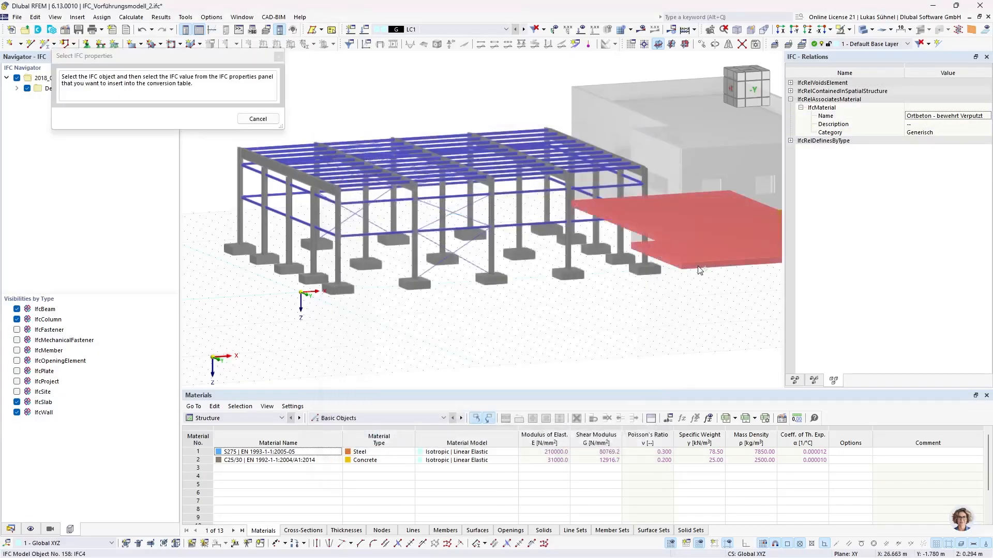
pyautogui.click(698, 270)
pyautogui.click(930, 108)
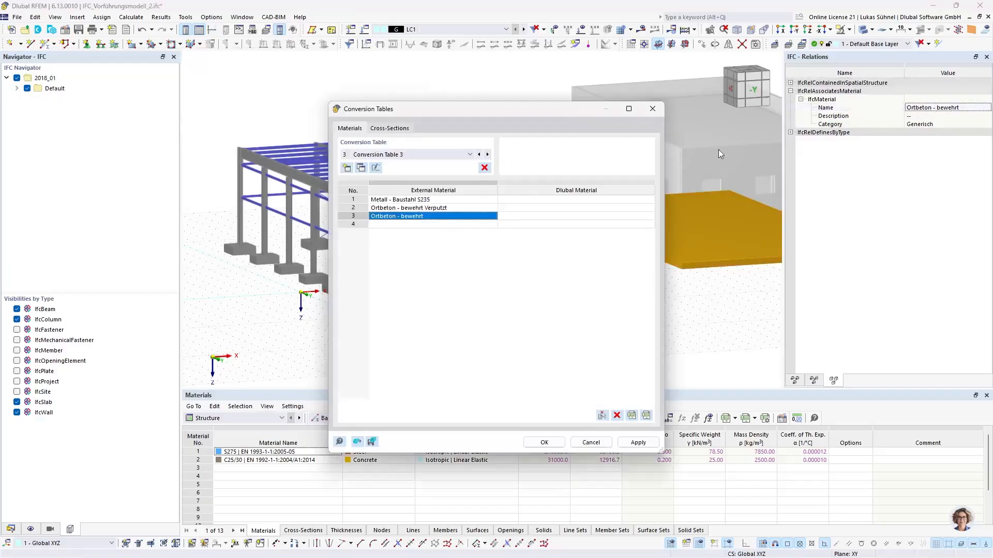
pyautogui.click(417, 199)
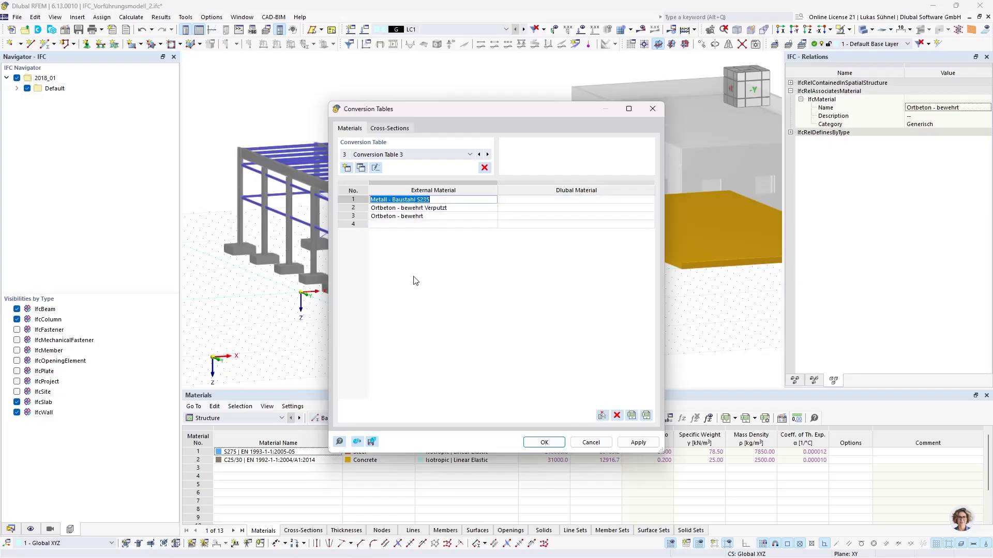
pyautogui.click(540, 199)
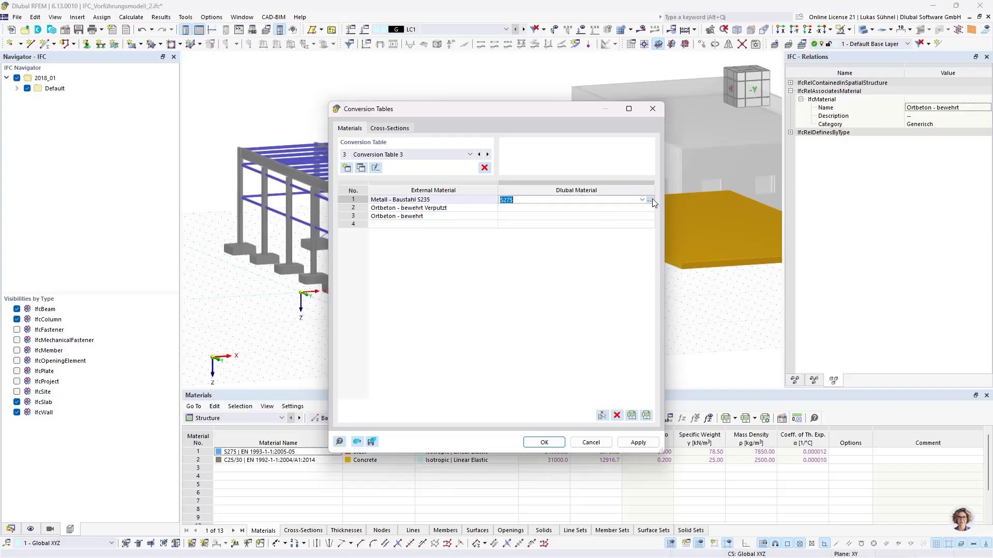
pyautogui.click(650, 200)
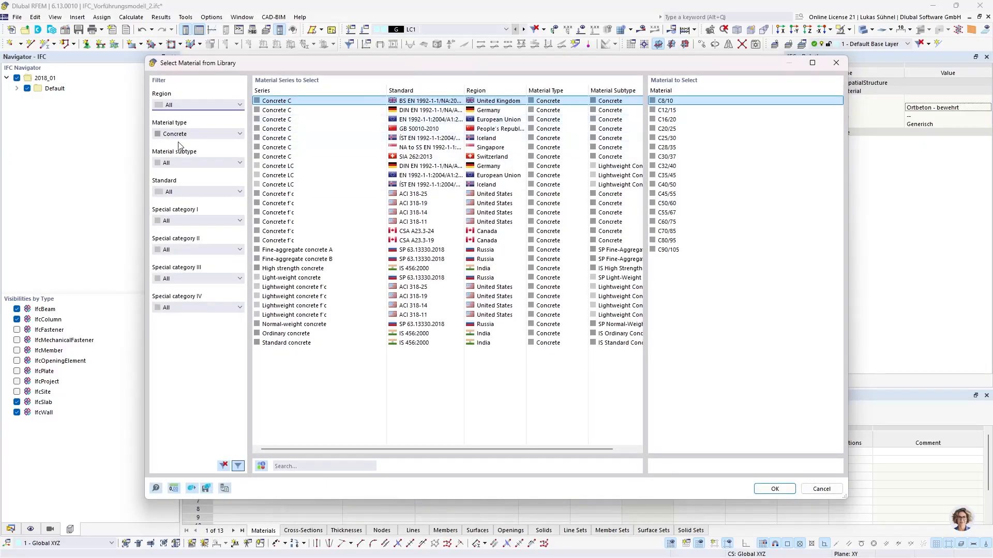
pyautogui.click(821, 489)
# Assign Dlubal concrete C30/37 | EN 1992-1-1:2004/A1:2014 from the material library to both Ortbeton rows.
pyautogui.click(646, 209)
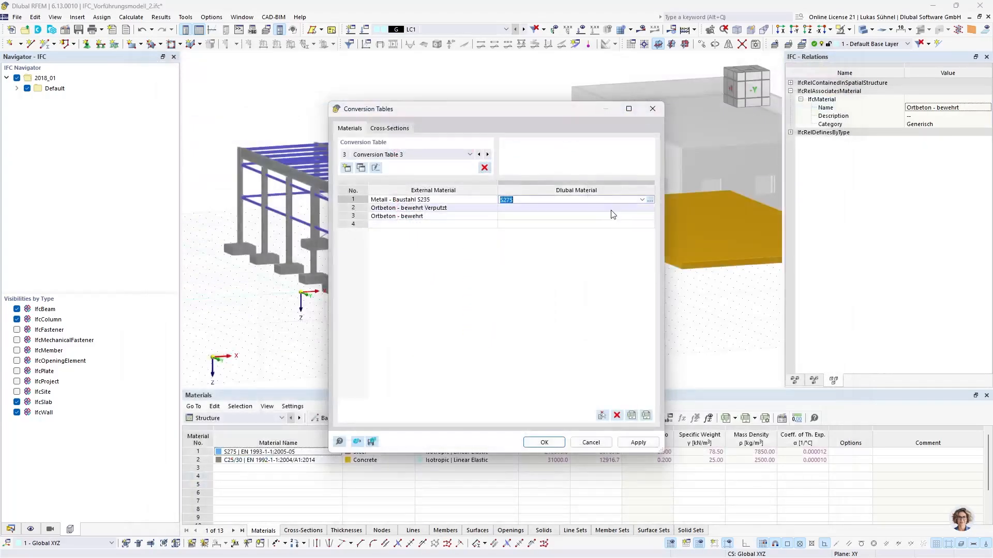
pyautogui.click(650, 208)
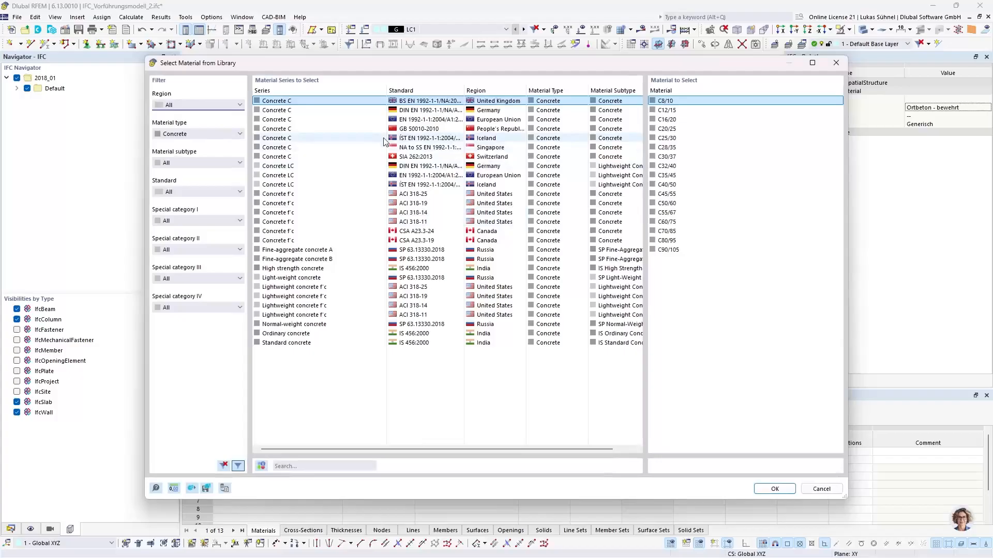
pyautogui.click(285, 120)
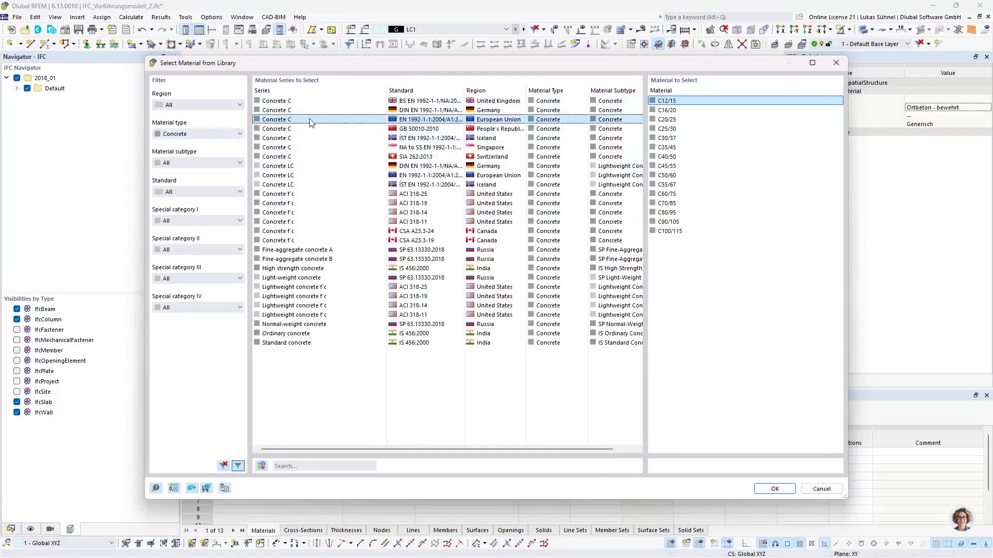
pyautogui.click(693, 138)
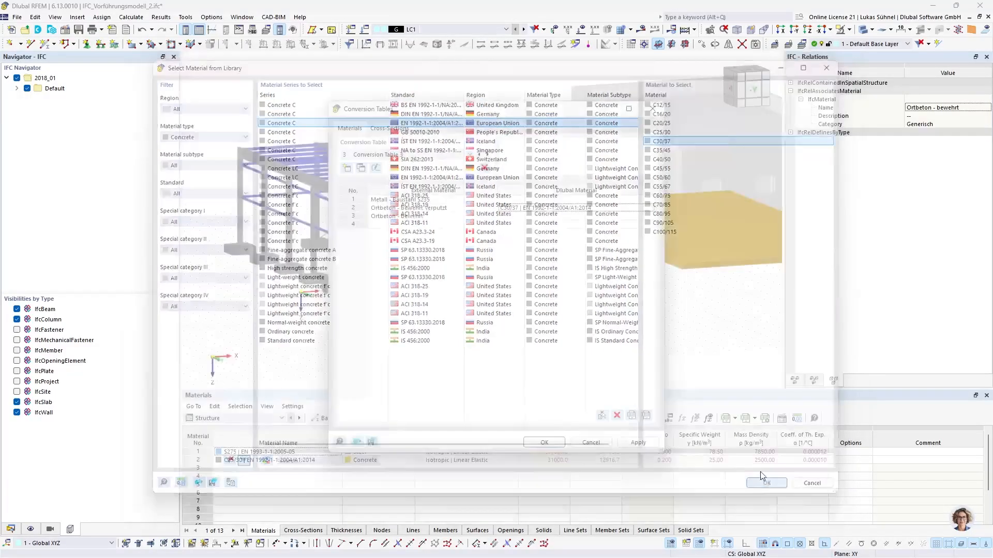
pyautogui.click(774, 489)
pyautogui.click(548, 207)
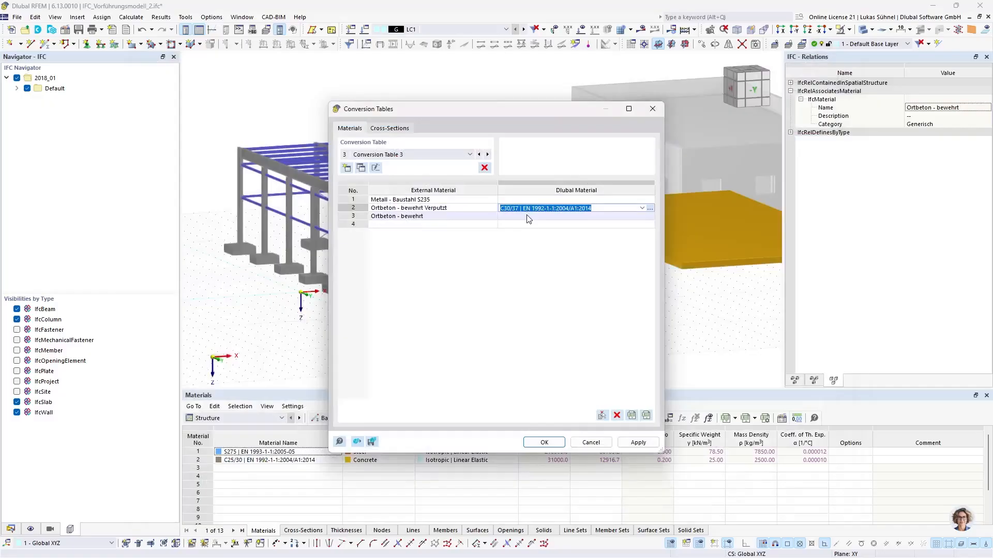
pyautogui.click(520, 216)
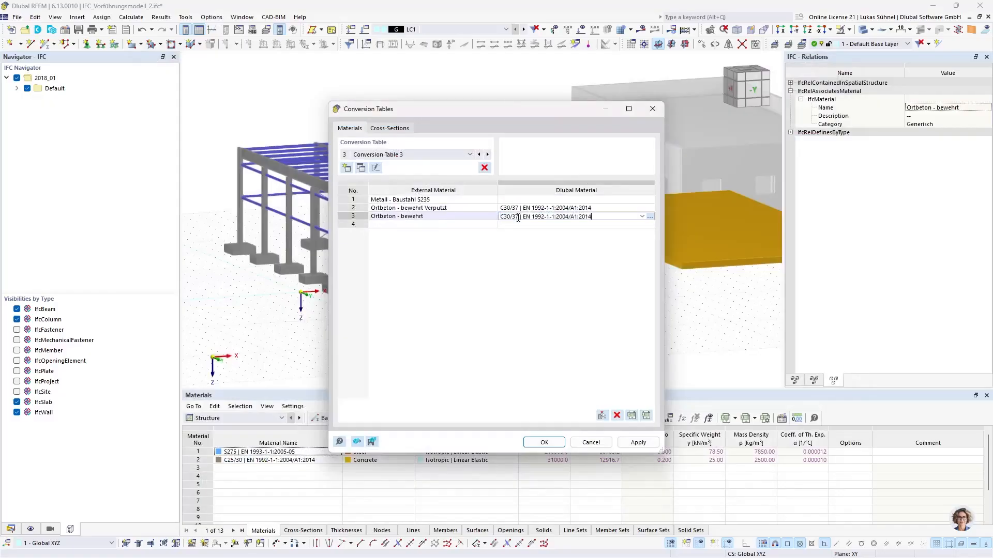
# Assign Dlubal steel S235 | EN 1993-1-1:2005-05 from the material library to the Metall - Baustahl S235 row.
pyautogui.click(517, 199)
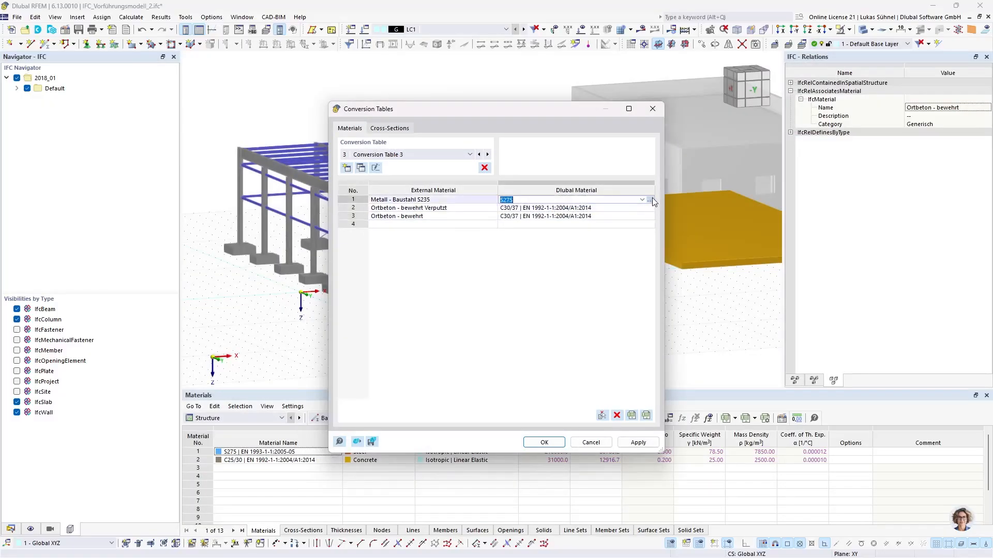
pyautogui.click(649, 200)
pyautogui.click(206, 134)
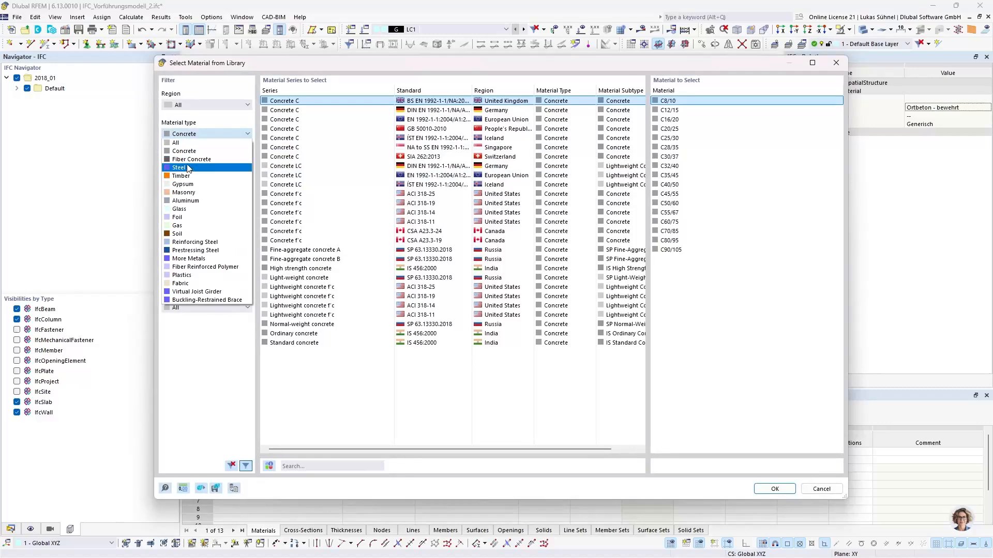
pyautogui.click(189, 168)
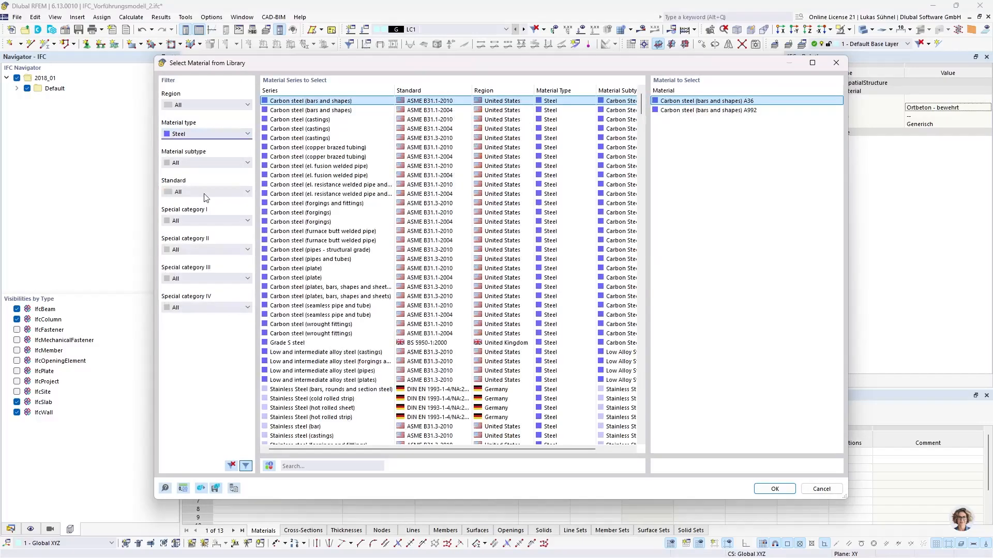
pyautogui.click(323, 467)
pyautogui.write('s235')
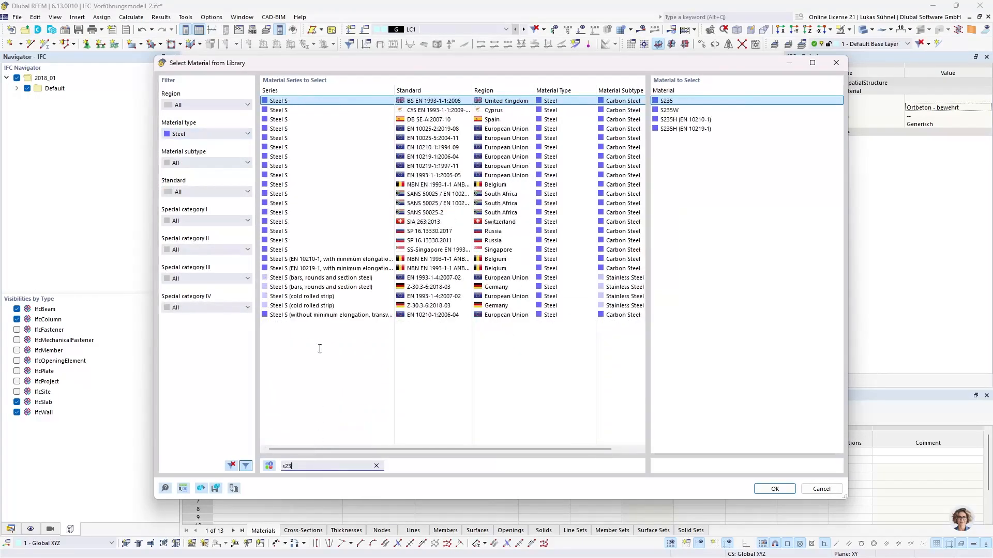
pyautogui.click(420, 175)
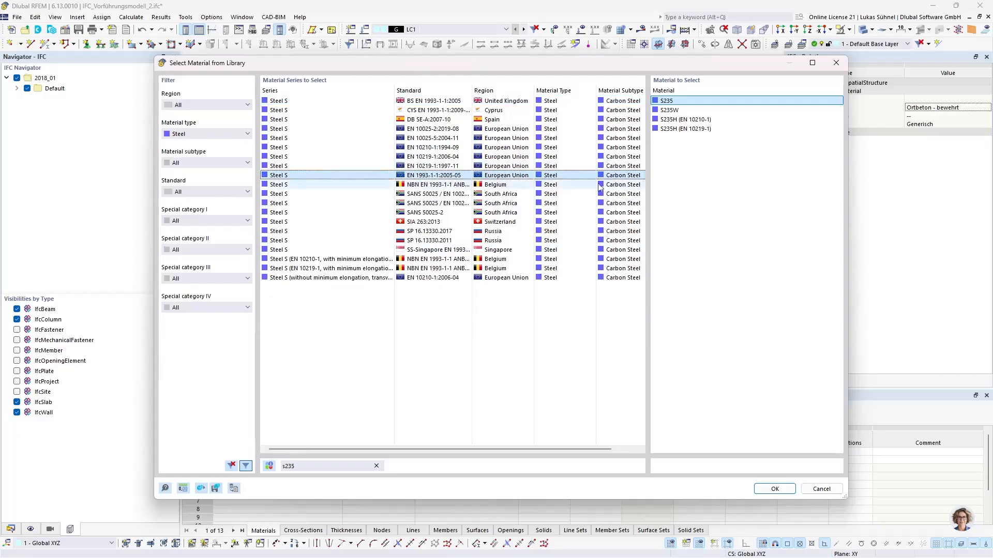
pyautogui.click(775, 489)
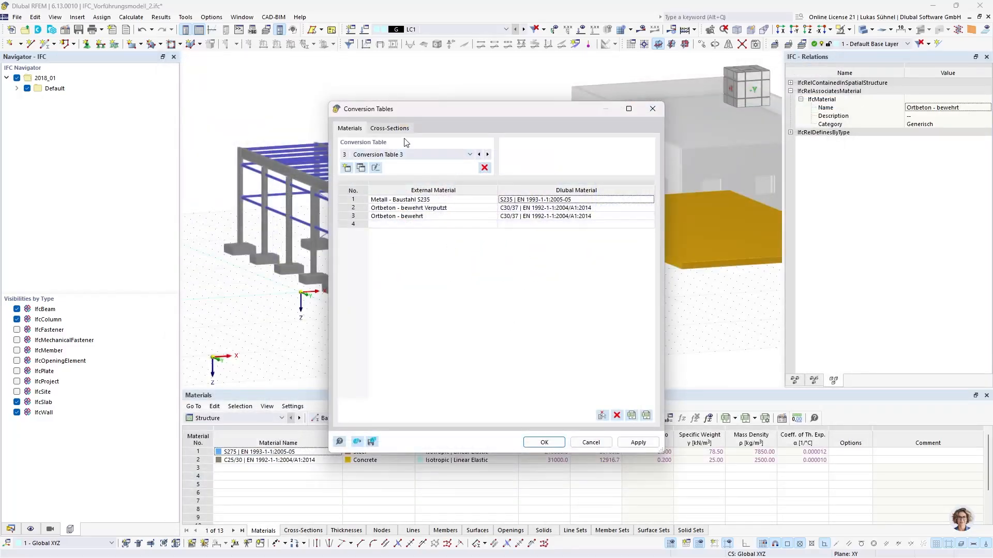
# Add IPE 450 as an external cross-section in Conversion Table 4, taken from the IFC object type of a front hall column.
pyautogui.click(389, 128)
pyautogui.doubleClick(443, 200)
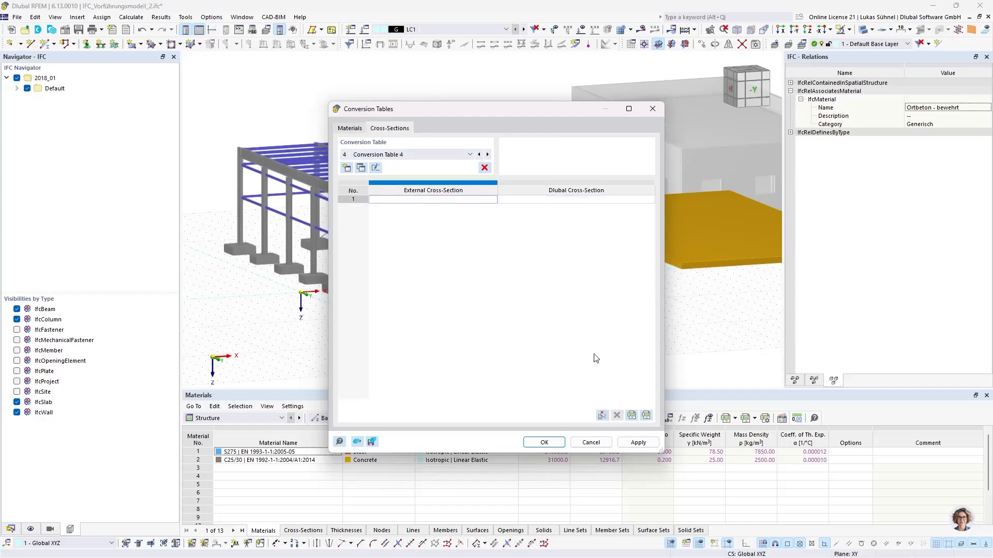
pyautogui.click(604, 415)
pyautogui.click(416, 249)
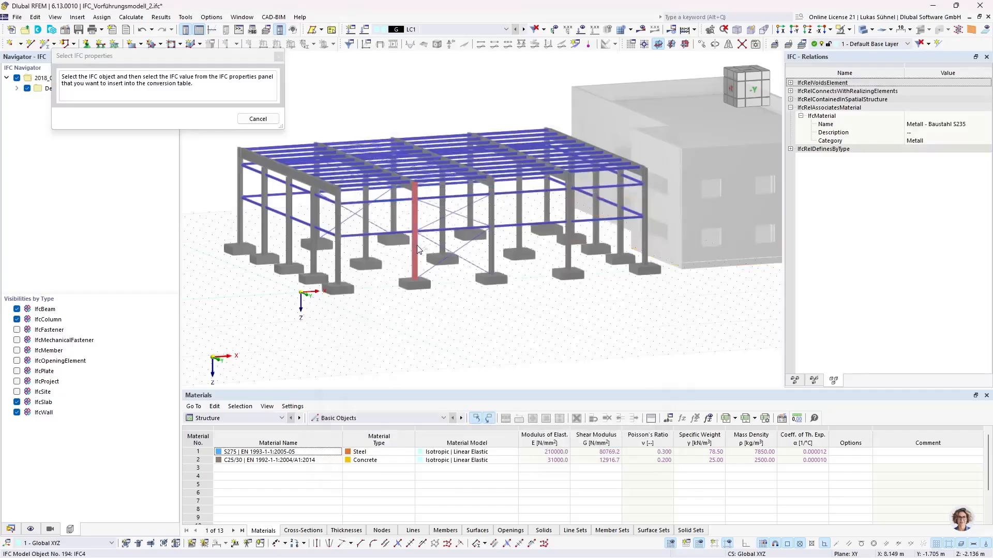
pyautogui.click(795, 380)
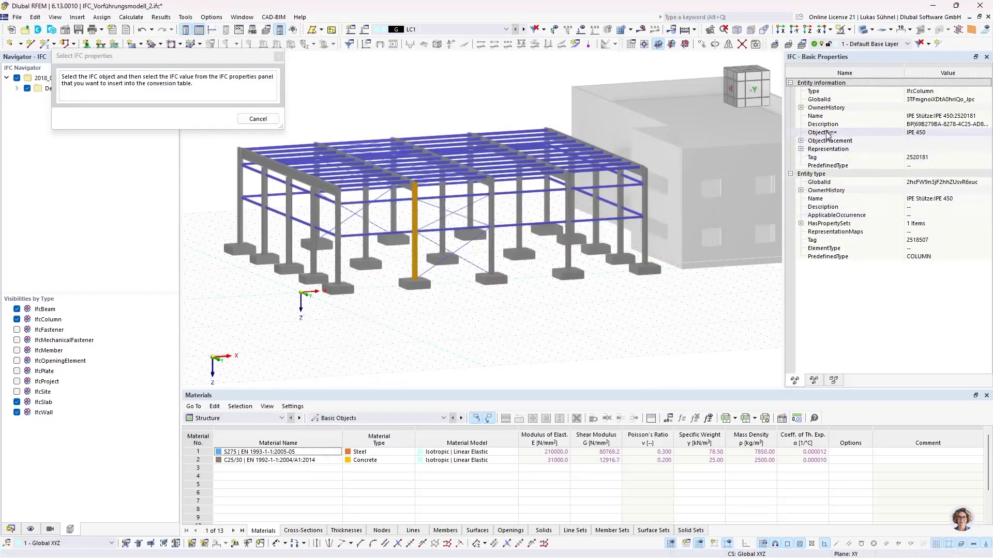
pyautogui.click(925, 133)
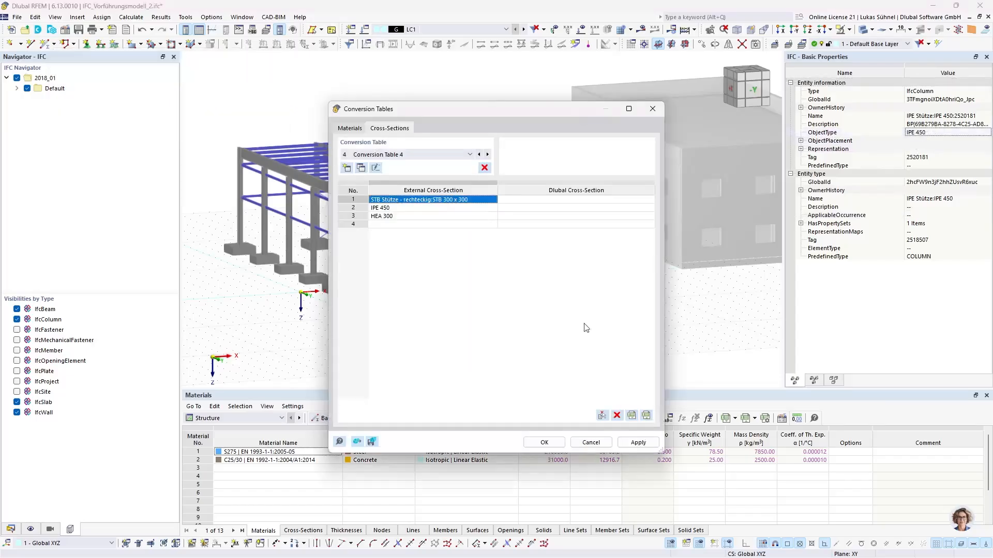
pyautogui.click(389, 210)
pyautogui.click(377, 209)
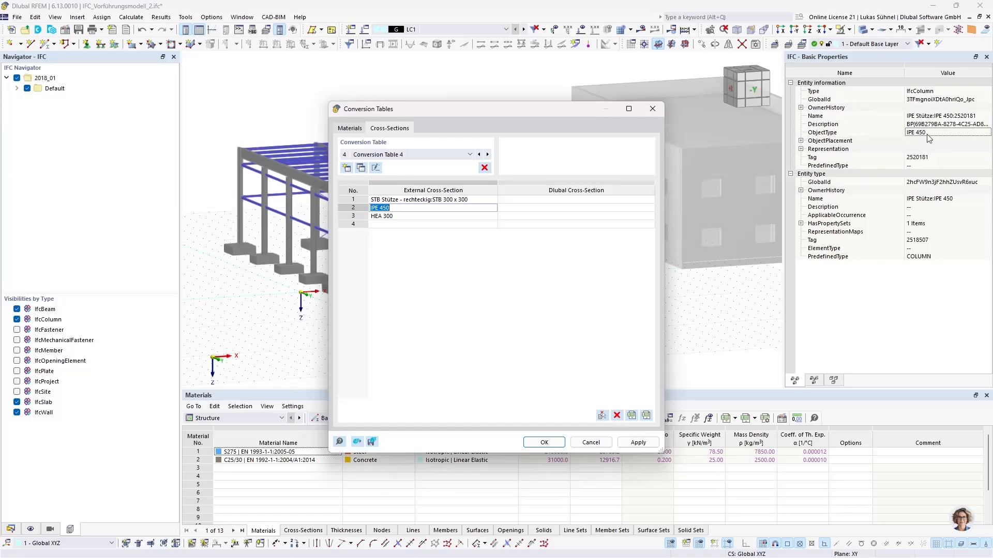
# Add IPE 600 as an external cross-section in Conversion Table 4, taken from the IFC object type of the hall's end roof beam.
pyautogui.click(383, 226)
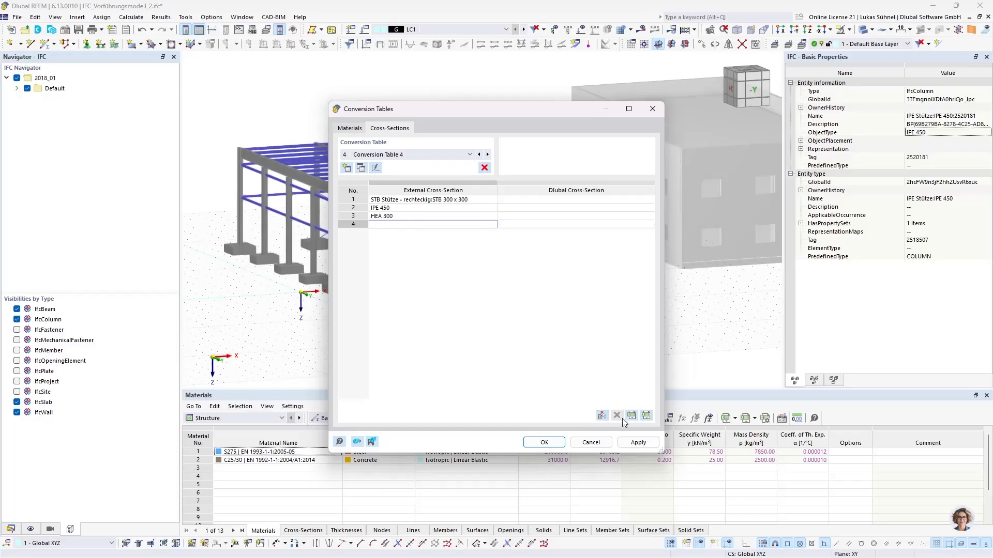
pyautogui.click(605, 416)
pyautogui.click(334, 191)
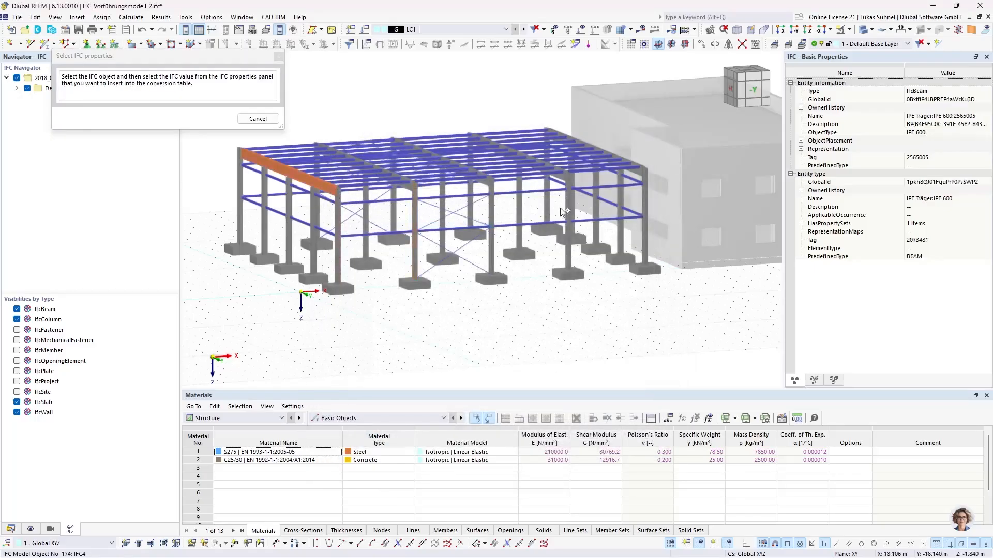
pyautogui.click(917, 133)
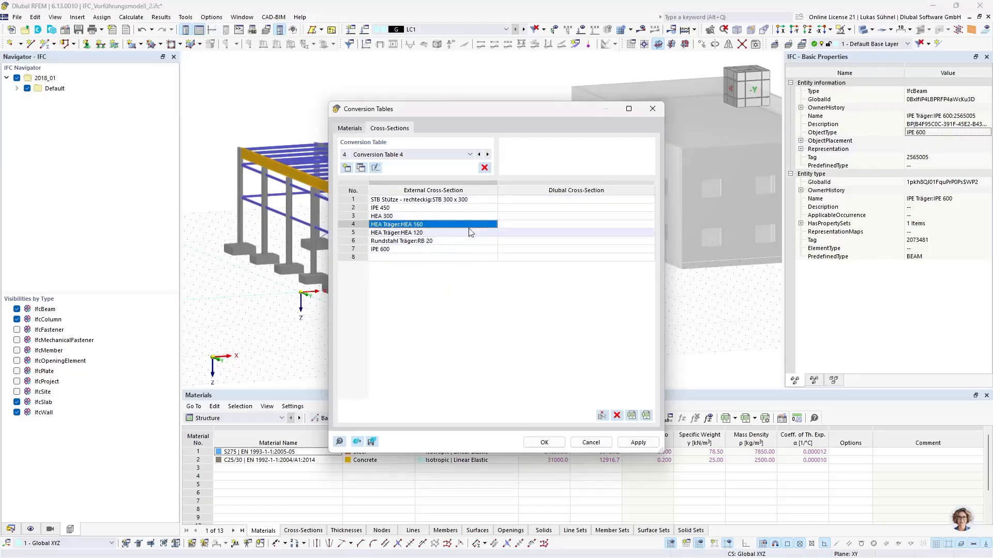
# Assign the Dlubal cross-section IPE 450 | Euronorm 19-57; ... | SZS from the library to the IPE 450 row.
pyautogui.click(527, 207)
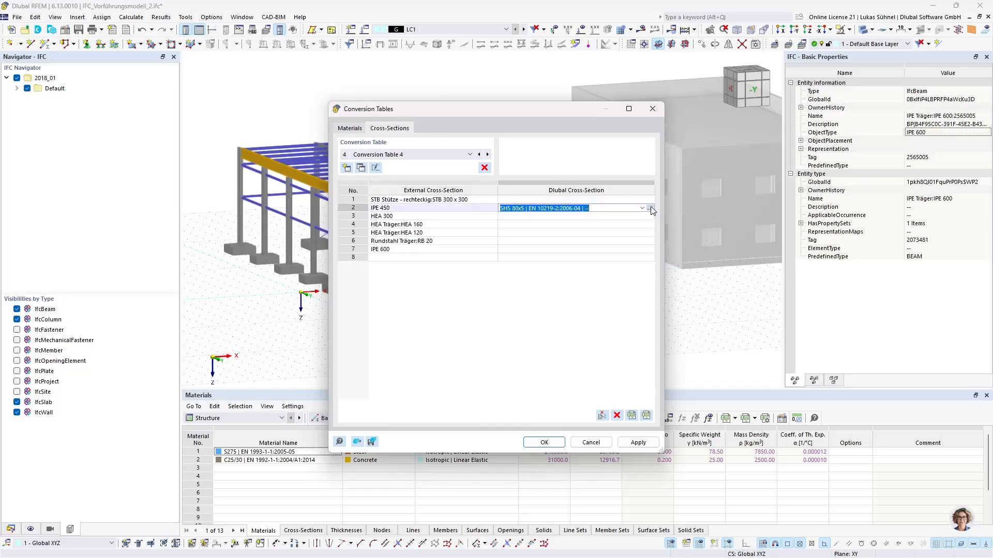
pyautogui.click(650, 208)
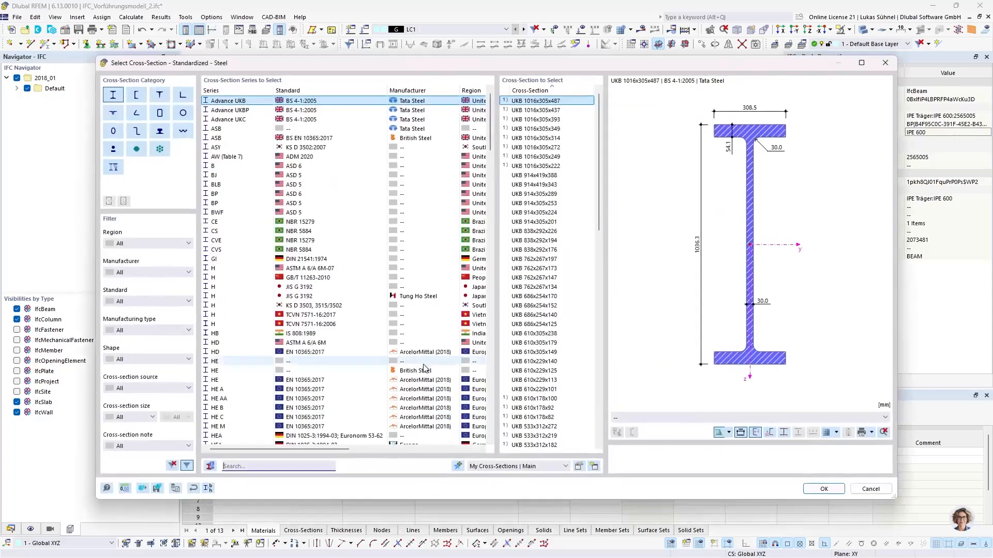
pyautogui.click(243, 466)
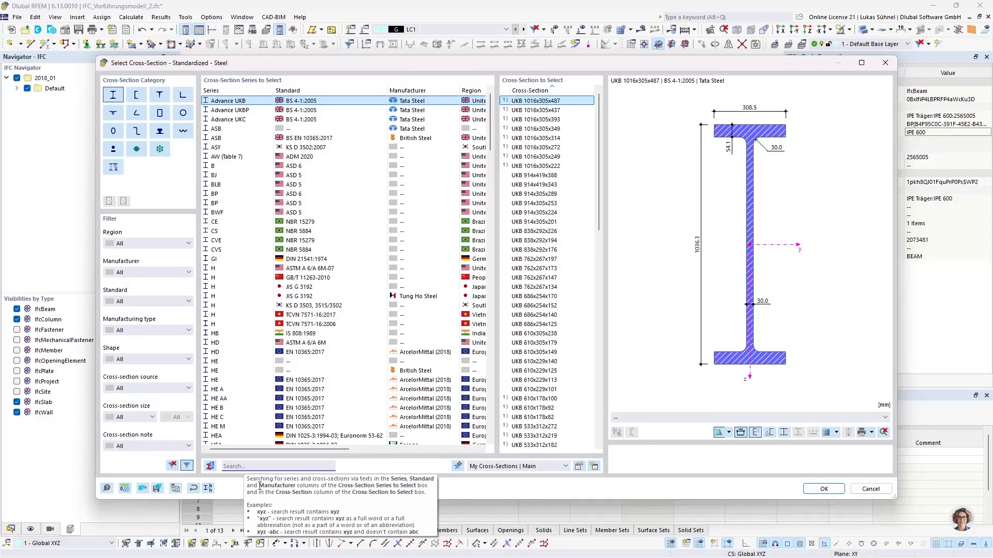
pyautogui.write('i')
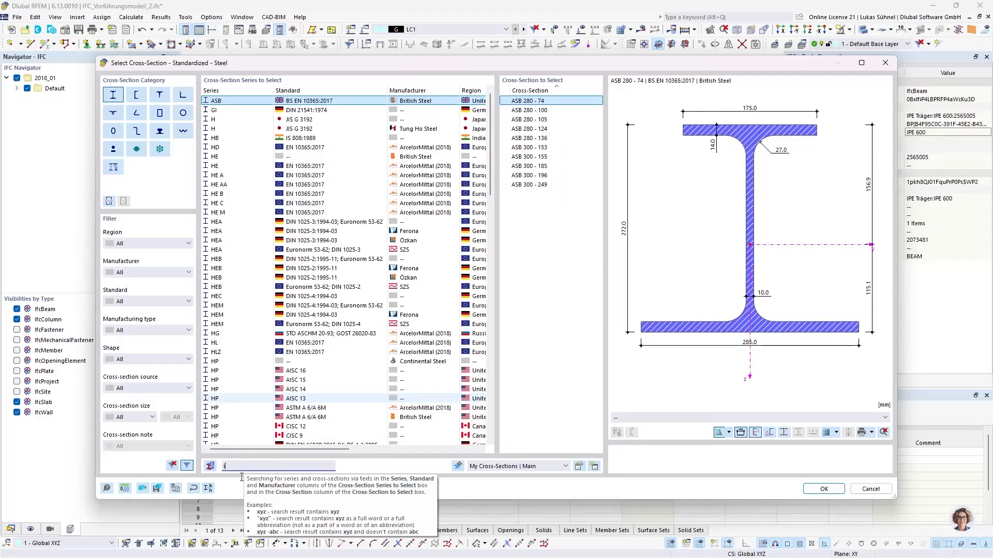
pyautogui.write('pe 450')
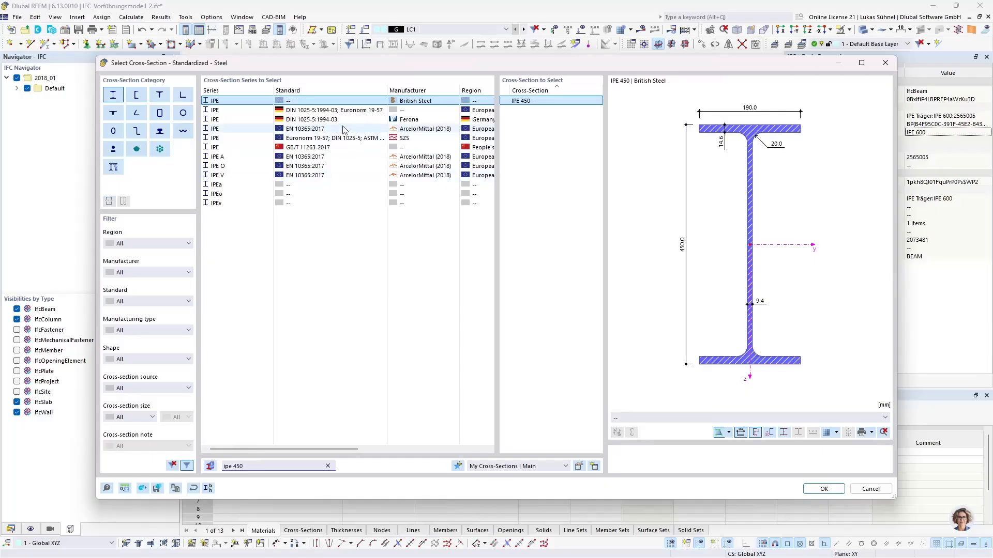
pyautogui.click(538, 102)
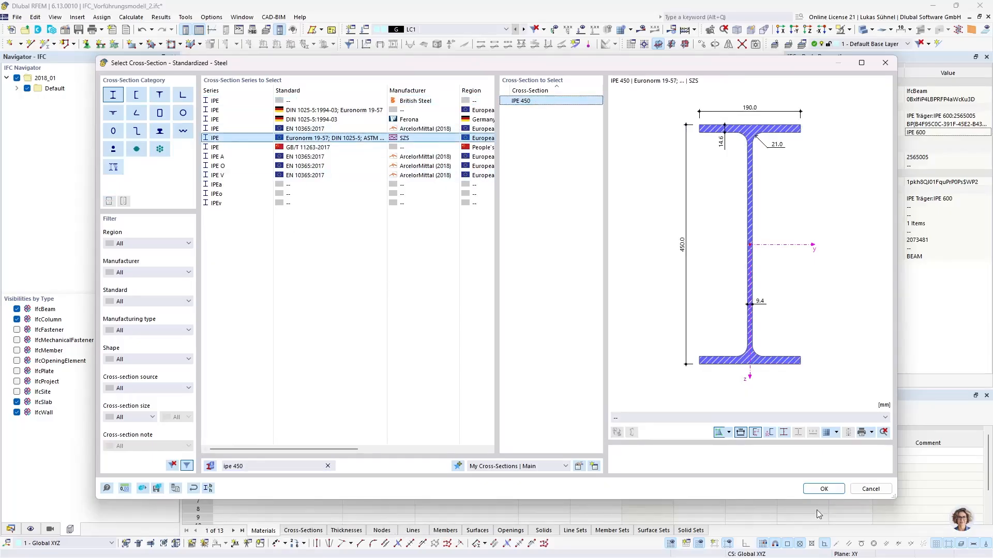
pyautogui.click(824, 489)
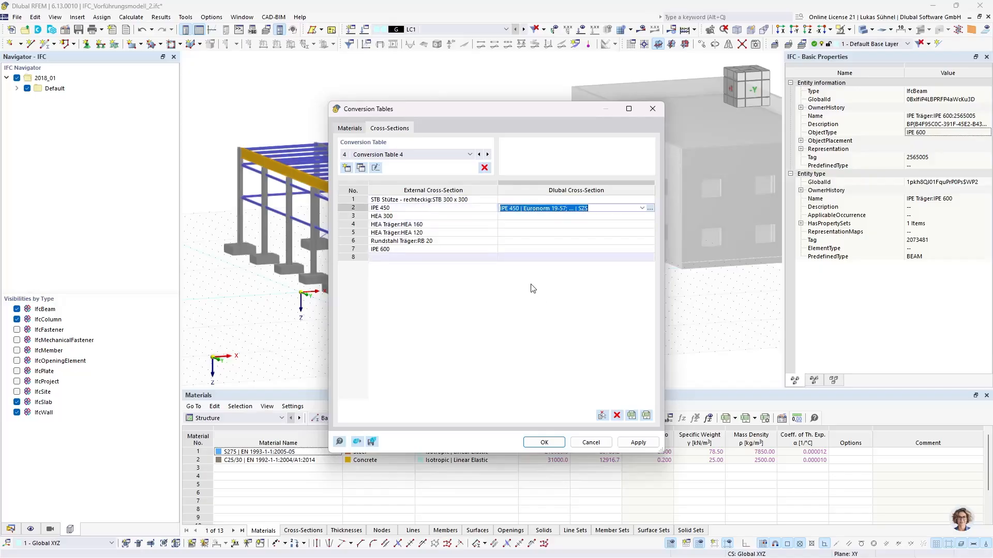
# Set the Dlubal cross-section of the IPE 600 row to IPE 600 | Euronorm 19-57; ... | SZS.
pyautogui.click(513, 250)
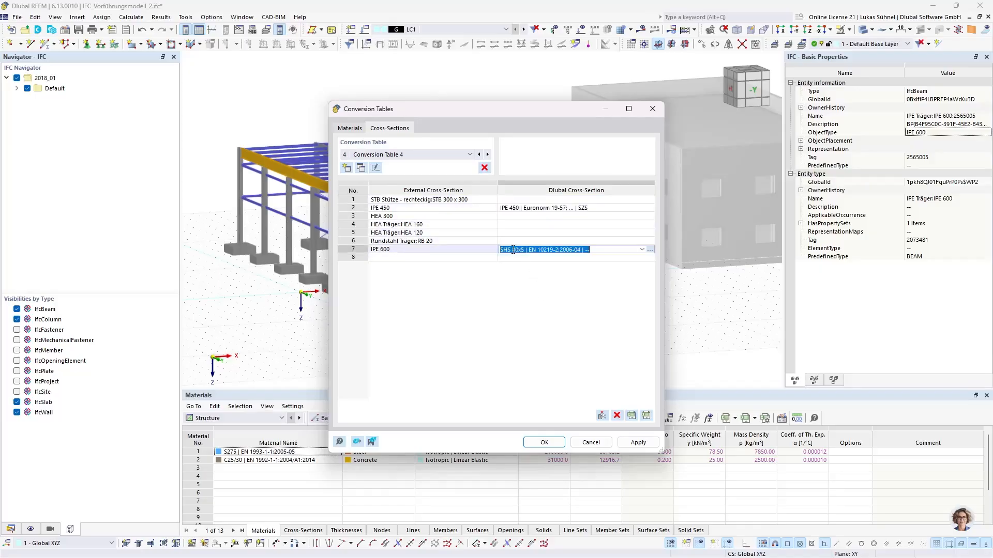
pyautogui.write('IPE 450 | Euronorm 19-57; ... | SZS')
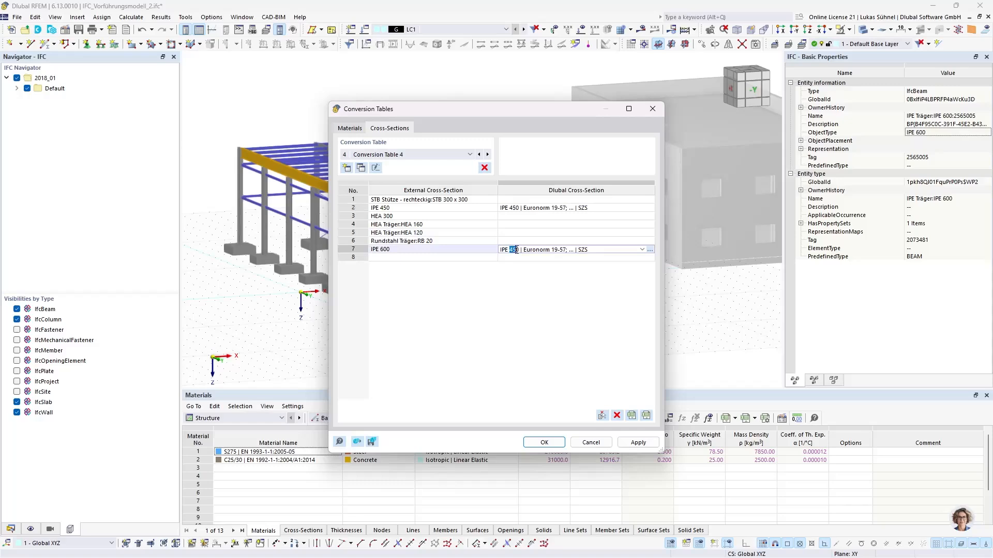
pyautogui.write('60')
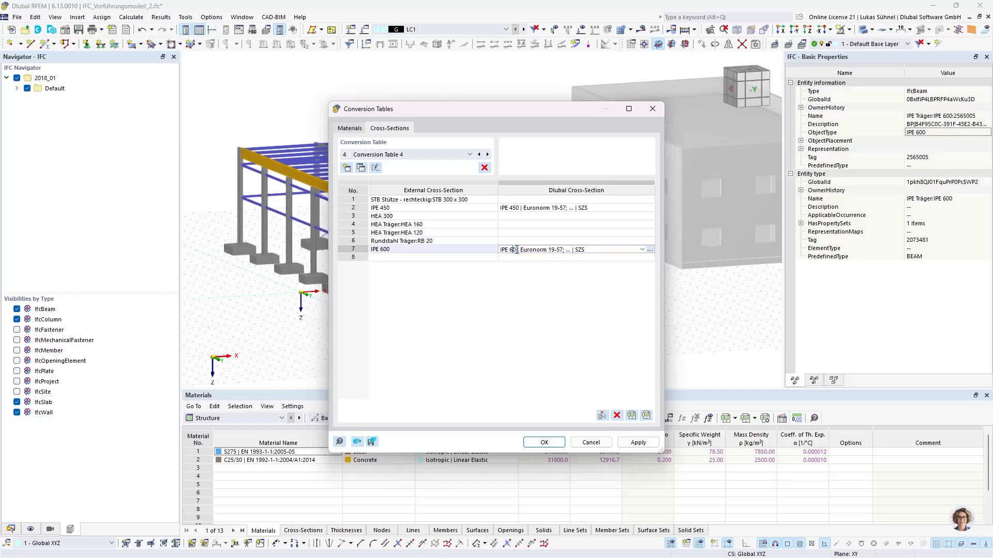
# Assign the Dlubal cross-section HEA 300 | Euronorm 53-62; ... | SZS from the standardized I-section library to the HEA 300 row.
pyautogui.click(517, 216)
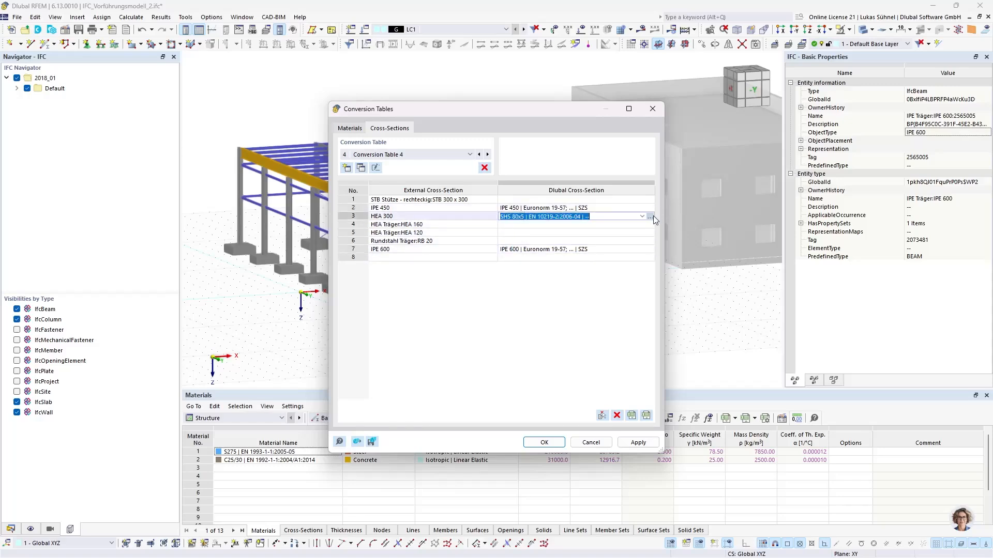
pyautogui.click(652, 216)
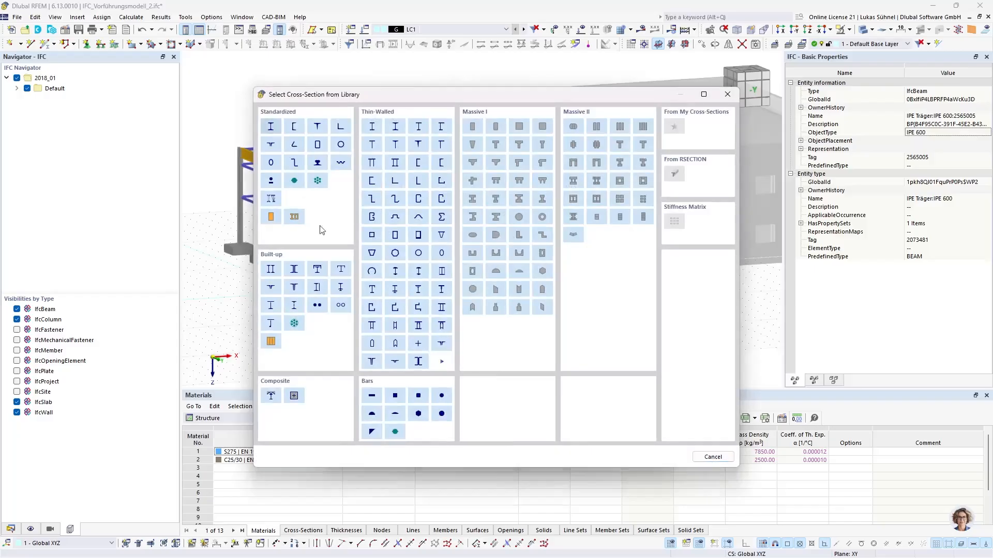
pyautogui.click(270, 126)
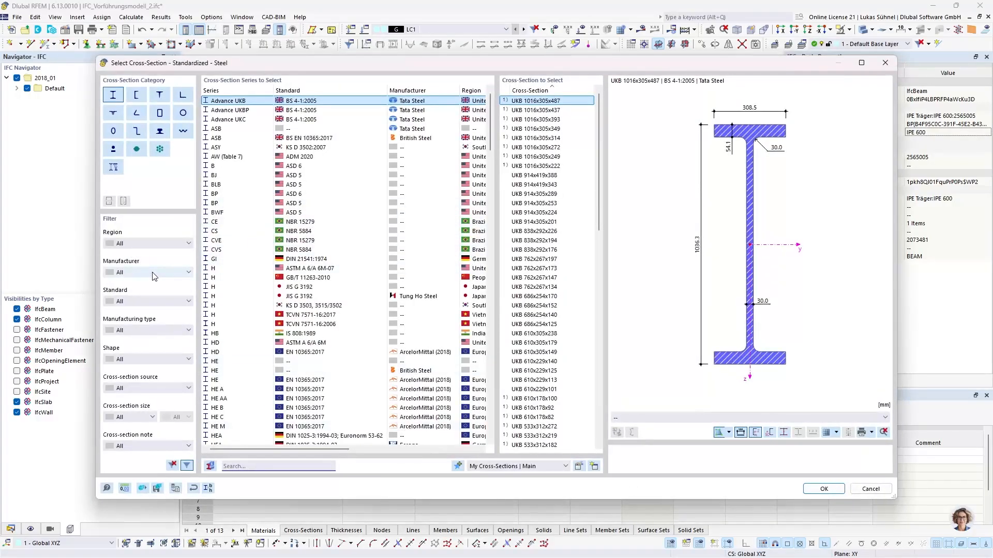
pyautogui.write('h')
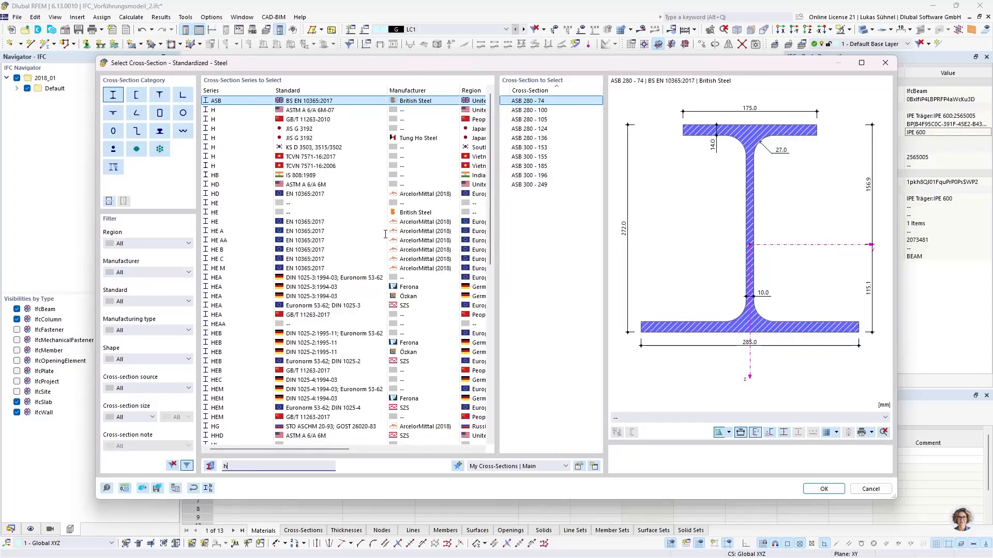
pyautogui.write('ea 3')
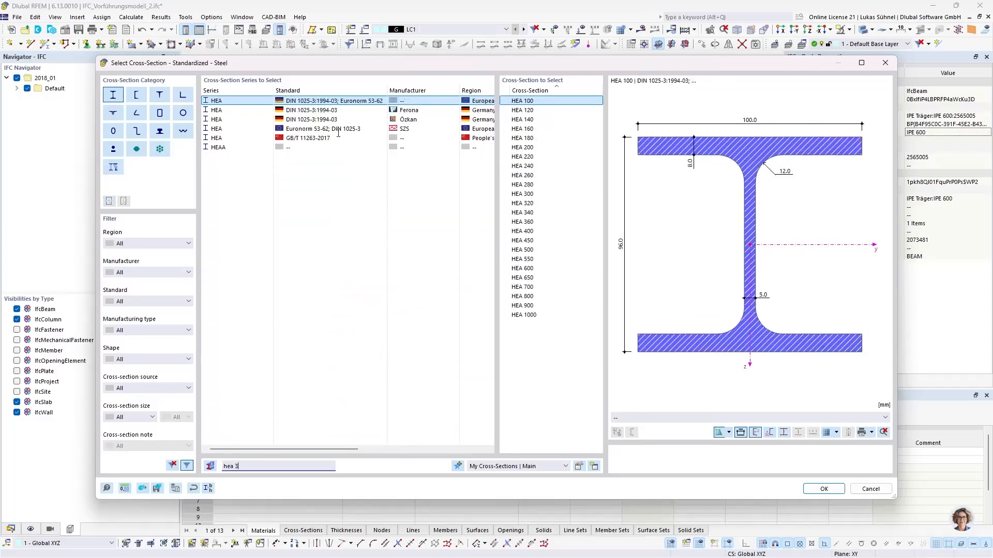
pyautogui.write('00')
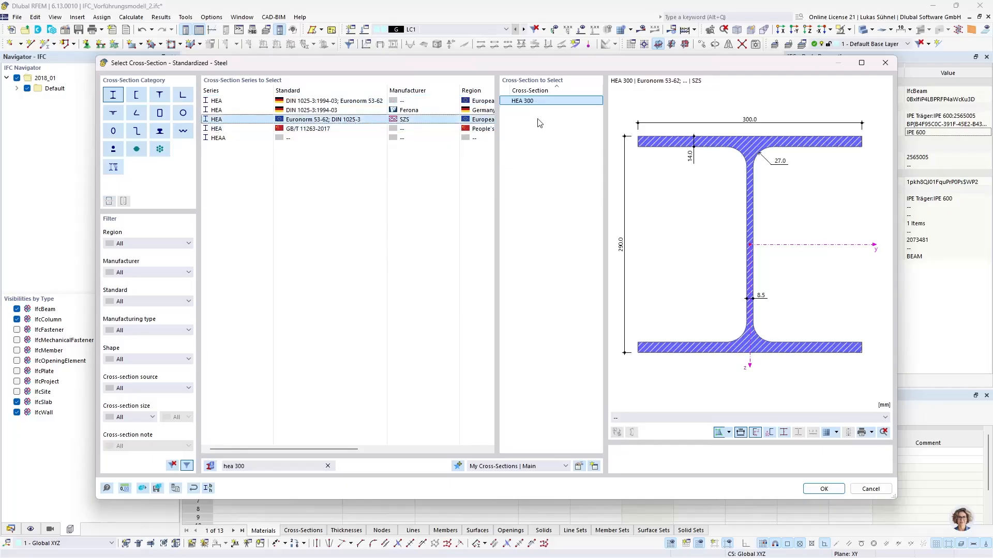
pyautogui.click(824, 488)
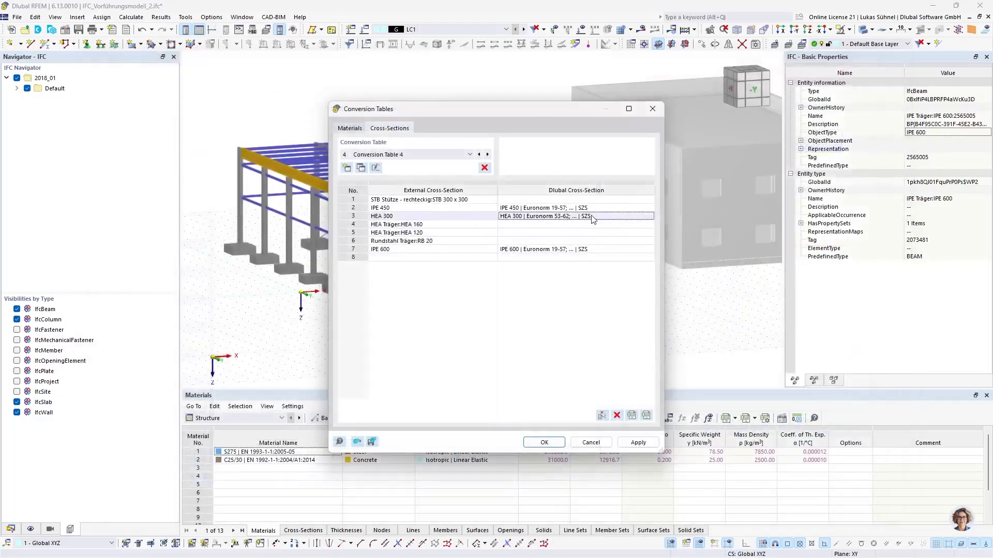
# Set the Dlubal cross-sections of the two HEA Träger rows to HEA 160 and HEA 120 | Euronorm 53-62; ... | SZS.
pyautogui.click(514, 225)
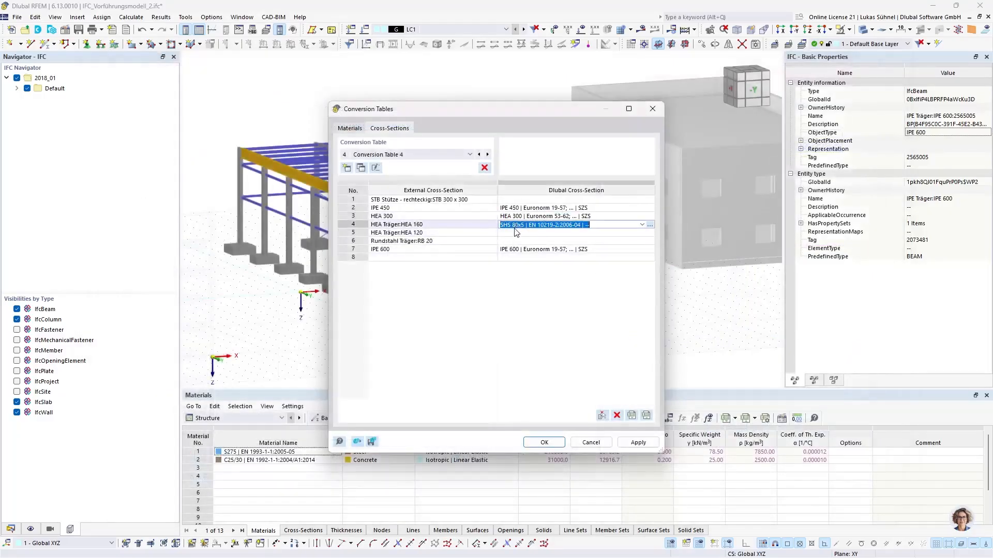
pyautogui.click(510, 232)
pyautogui.write('HEA 300 | Euronorm 53-62; ... | SZS')
pyautogui.click(515, 225)
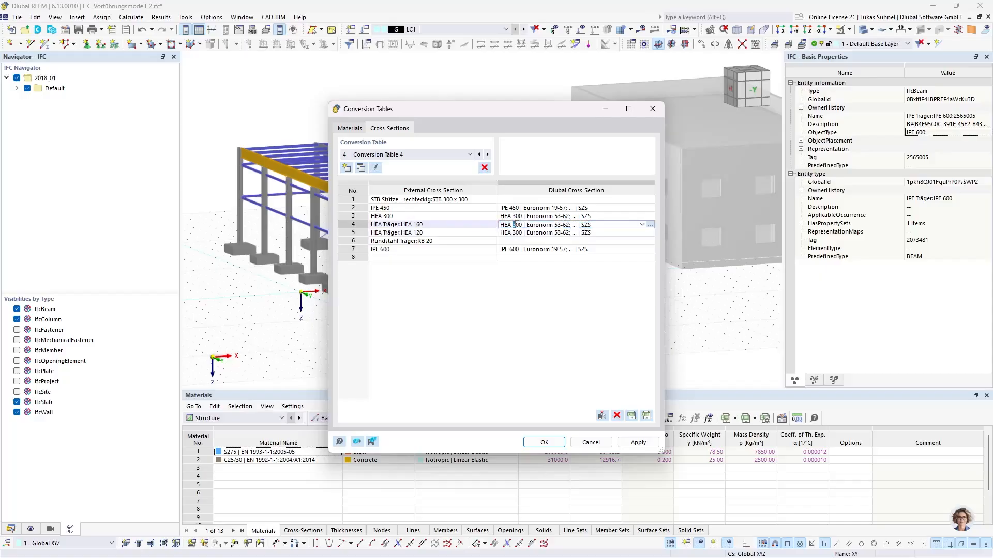
pyautogui.write('16')
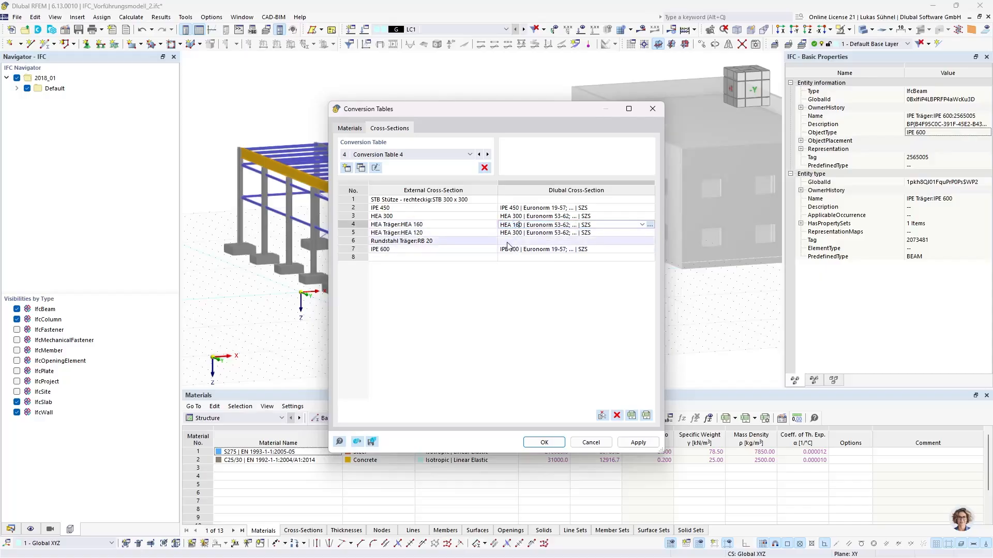
pyautogui.click(512, 233)
pyautogui.click(511, 233)
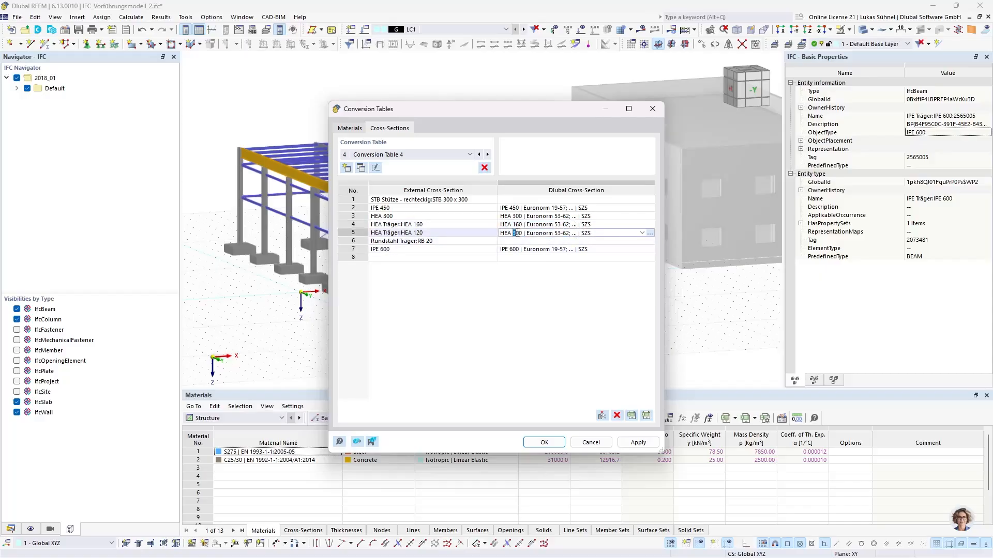
pyautogui.write('12')
# Set the Dlubal cross-section of the Rundstahl Träger:RB 20 row to R 20 and accept the conversion tables.
pyautogui.click(515, 242)
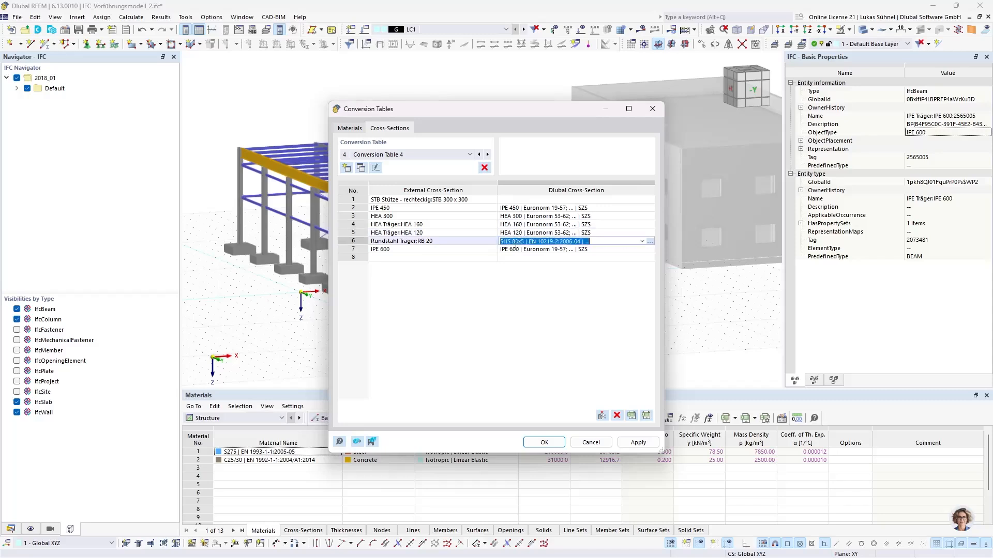
pyautogui.write('R 20')
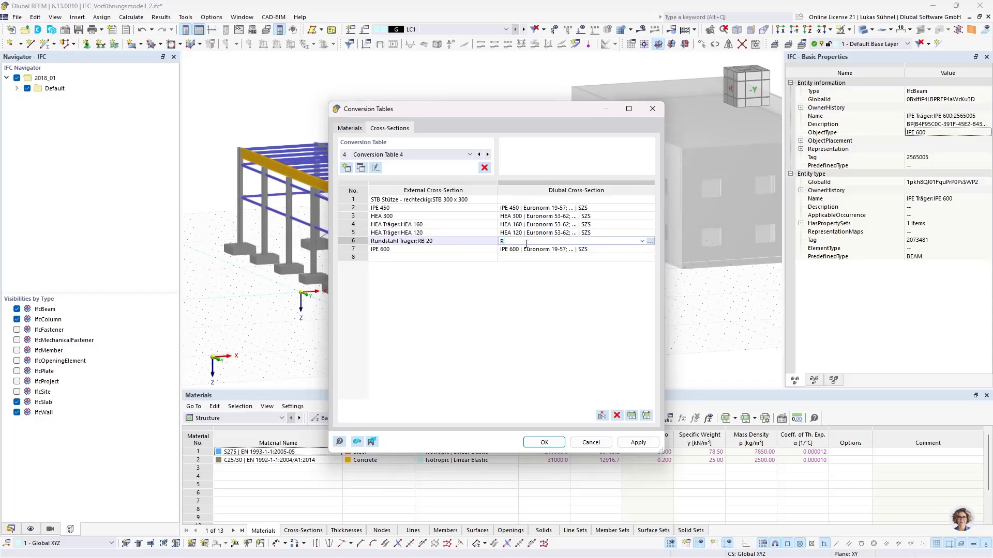
pyautogui.click(562, 226)
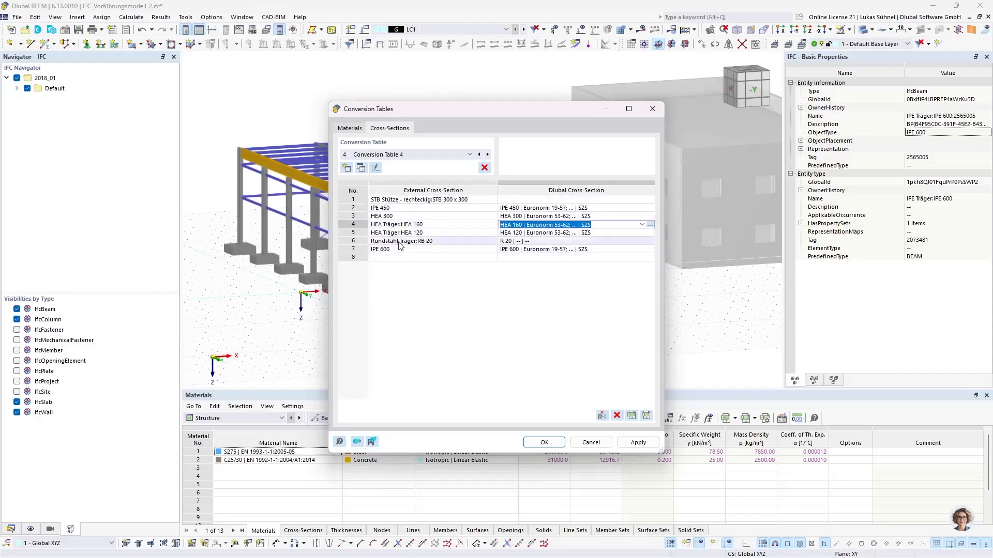
pyautogui.click(544, 442)
# Hide the IfcSlab and IfcWall objects so that only the beams and columns are displayed.
pyautogui.keyDown('ctrl'); pyautogui.moveTo(631, 335); pyautogui.dragTo(526, 338, button='middle'); pyautogui.keyUp('ctrl')
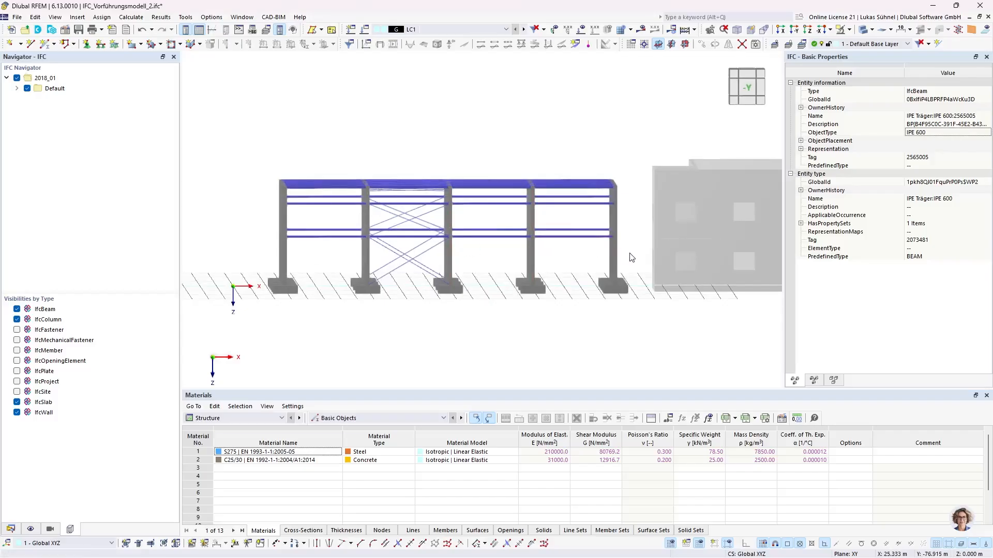
pyautogui.click(17, 402)
pyautogui.click(17, 412)
pyautogui.scroll(-1, 461, 321)
pyautogui.moveTo(461, 320); pyautogui.dragTo(399, 325, button='middle')
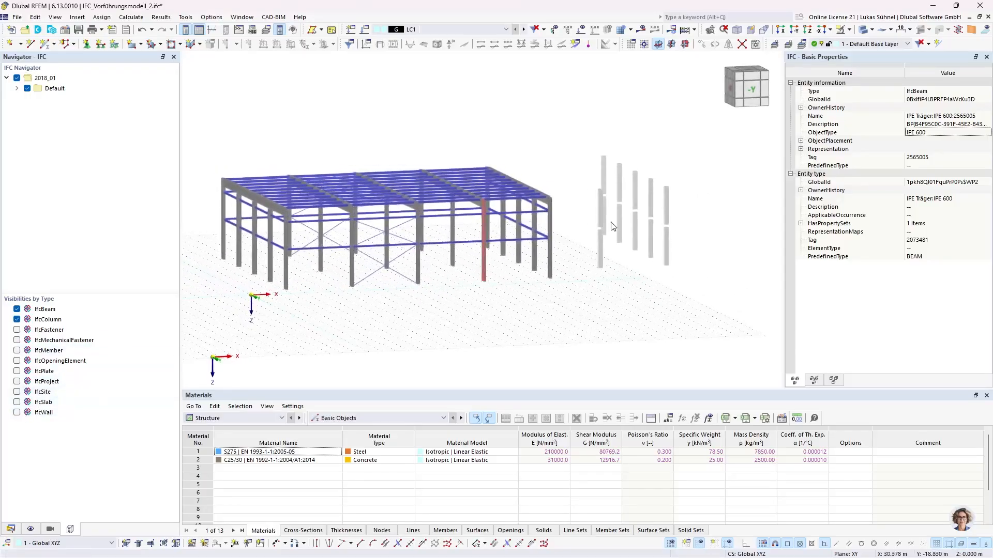
# Convert all displayed IFC beams and columns of the hall and building into straight members.
pyautogui.moveTo(200, 105); pyautogui.dragTo(748, 315)
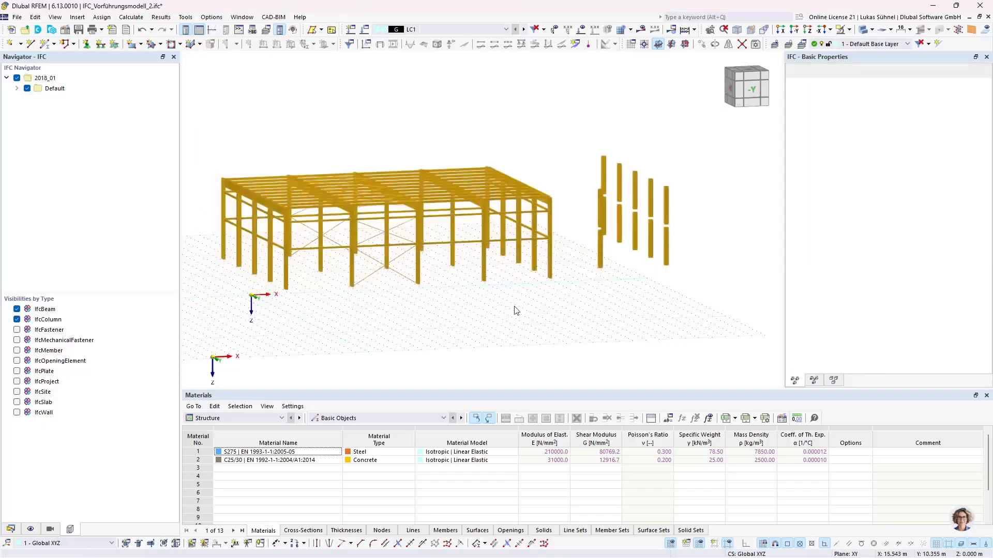
pyautogui.rightClick(602, 215)
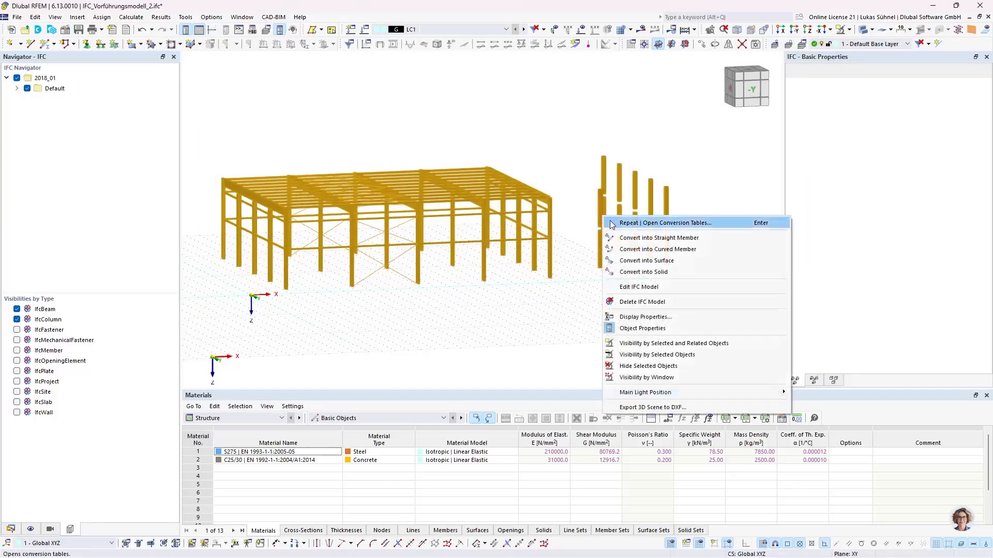
pyautogui.click(635, 239)
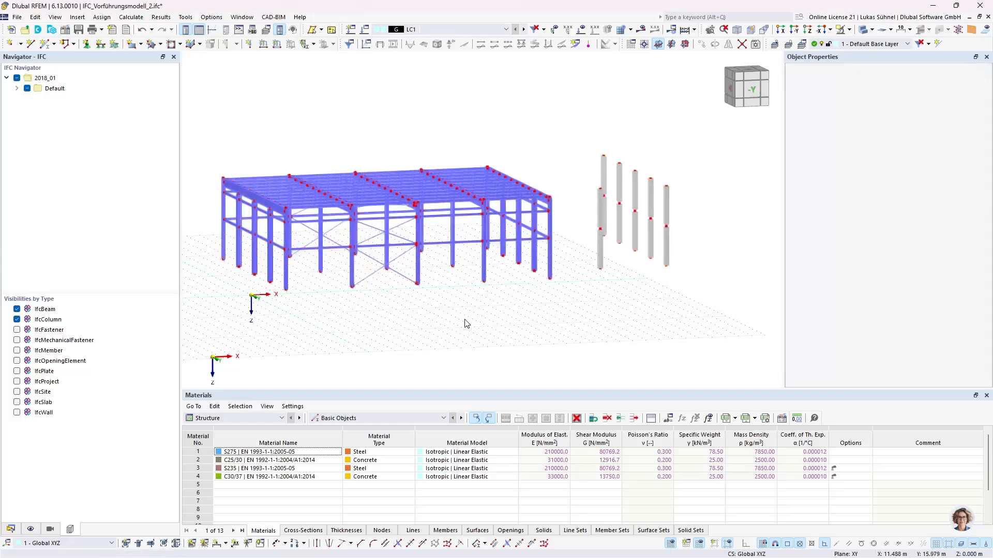
# Hide the IfcBeam and IfcColumn objects and display the IfcSlab and IfcWall objects.
pyautogui.click(17, 320)
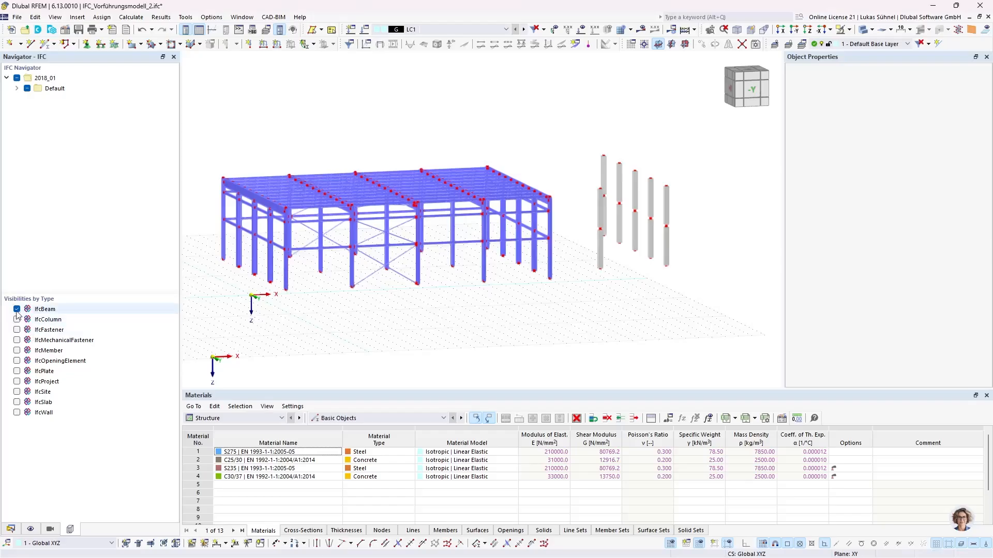
pyautogui.click(17, 309)
pyautogui.click(17, 402)
pyautogui.click(17, 413)
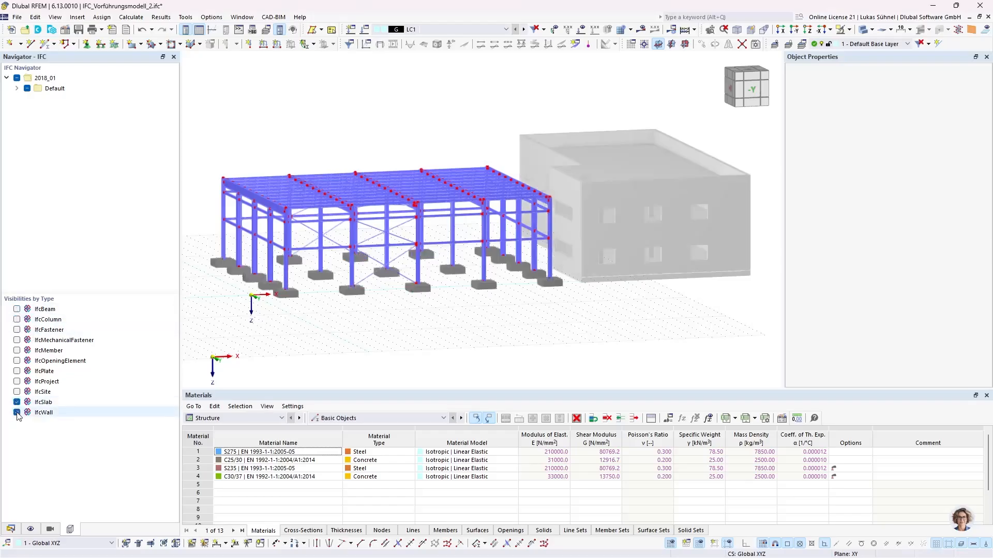
pyautogui.moveTo(598, 343); pyautogui.dragTo(524, 339, button='middle')
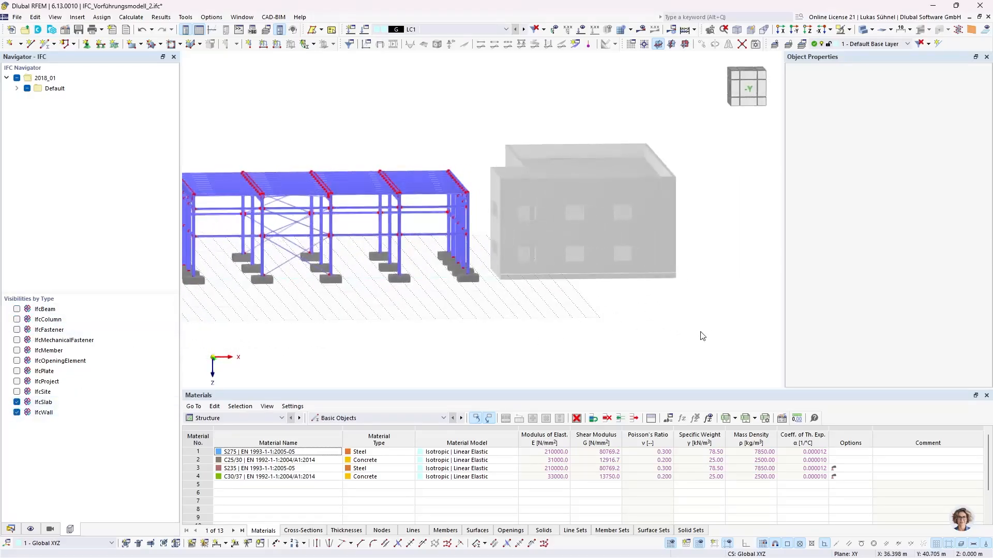
# Convert all IFC slabs and walls of the building into surfaces.
pyautogui.moveTo(706, 330); pyautogui.dragTo(485, 91)
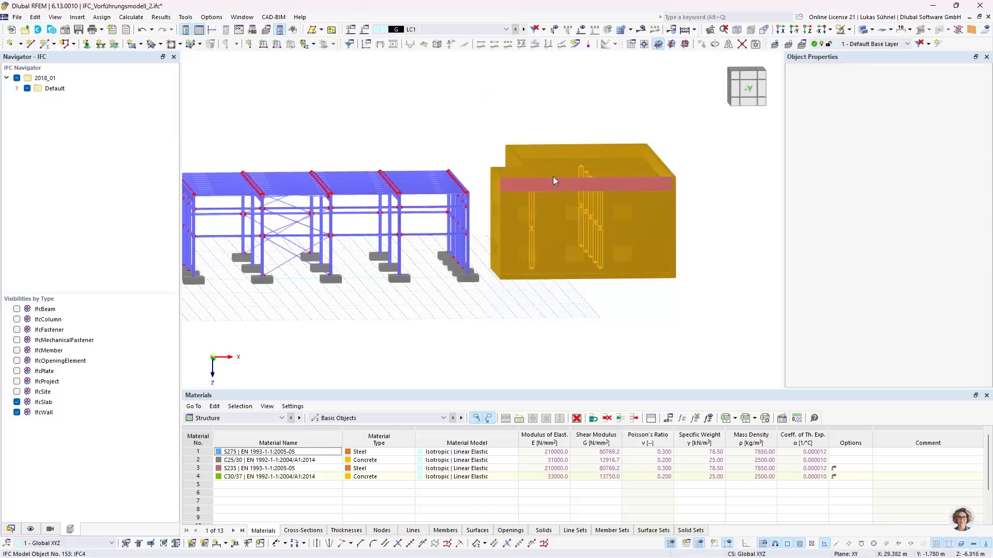
pyautogui.rightClick(545, 155)
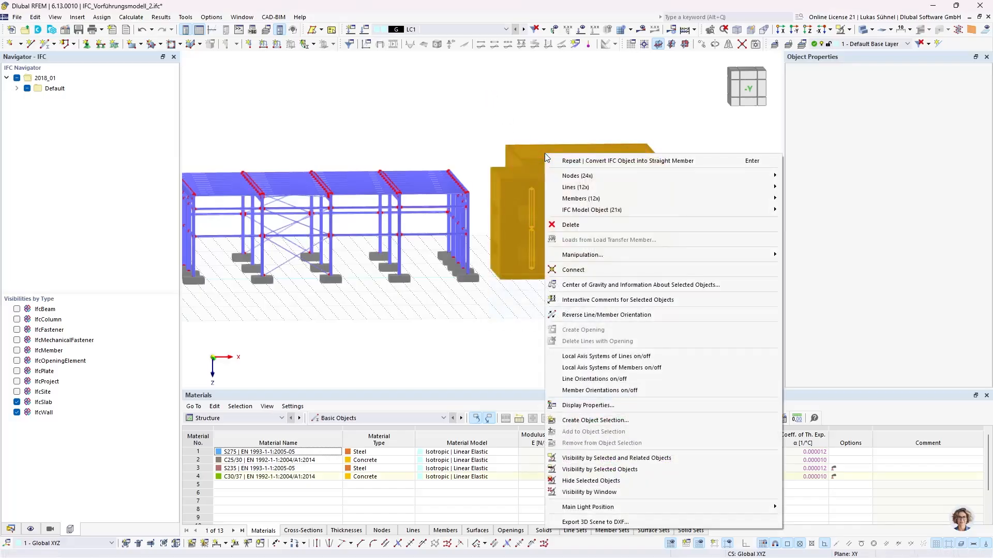
pyautogui.moveTo(594, 213)
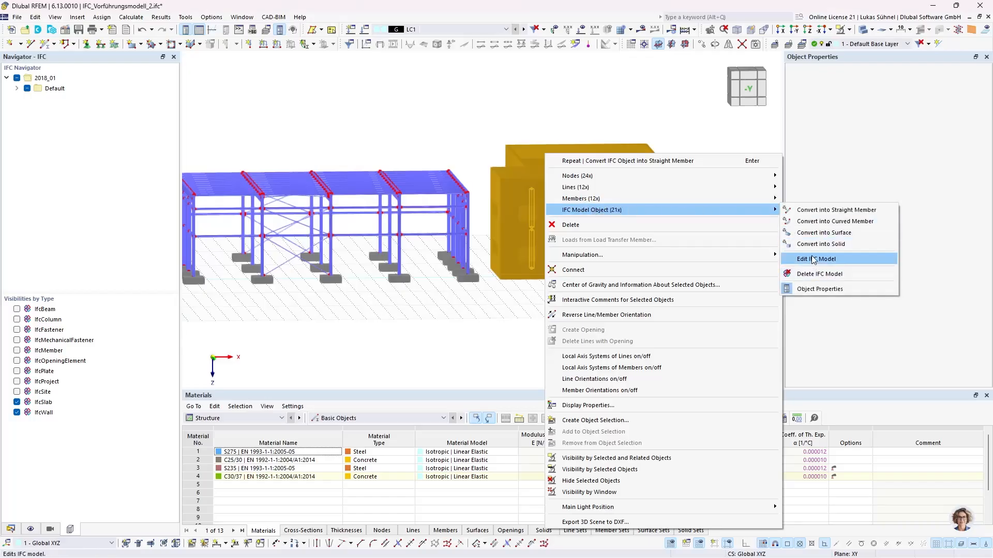
pyautogui.click(819, 233)
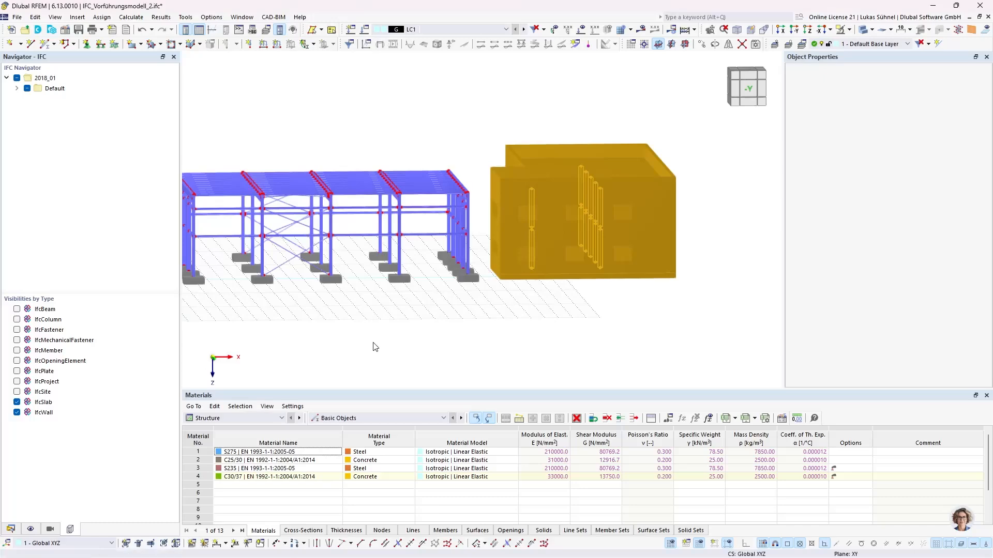
pyautogui.keyDown('ctrl'); pyautogui.moveTo(368, 332); pyautogui.dragTo(448, 329, button='middle'); pyautogui.keyUp('ctrl')
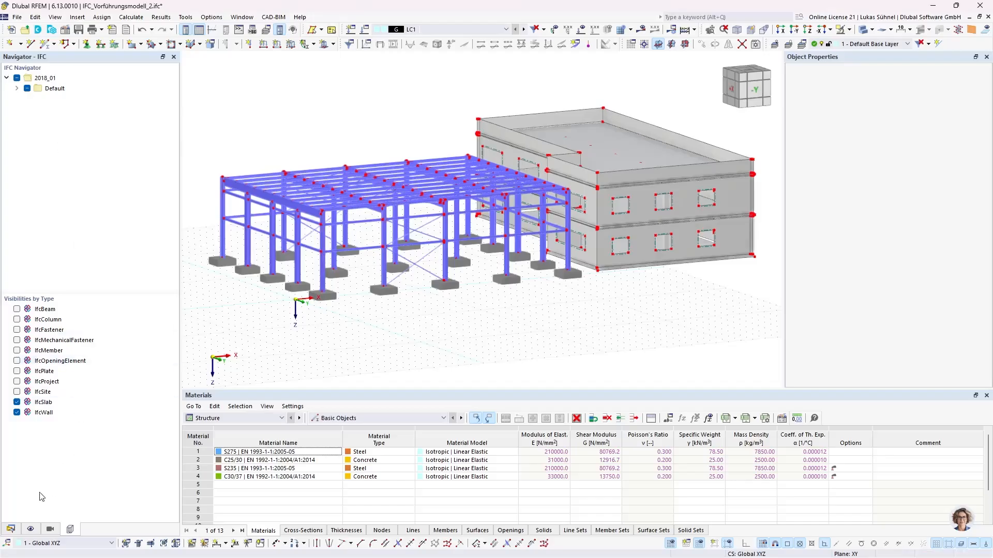
# Examine the lists of converted members and surfaces in the model data and view the hall and building.
pyautogui.click(11, 529)
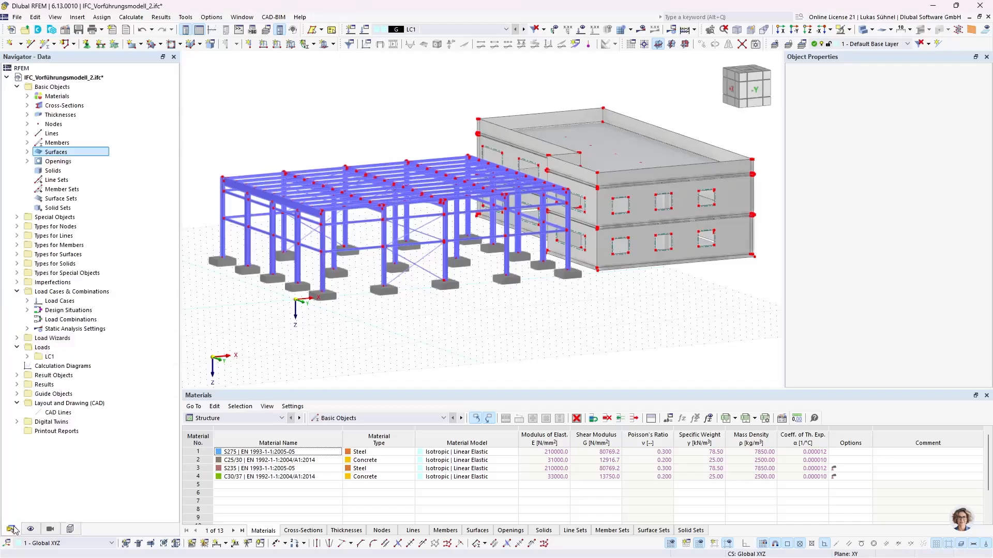
pyautogui.click(27, 143)
pyautogui.click(27, 144)
pyautogui.click(28, 153)
pyautogui.click(27, 153)
pyautogui.keyDown('ctrl'); pyautogui.moveTo(243, 166); pyautogui.dragTo(265, 170, button='middle'); pyautogui.keyUp('ctrl')
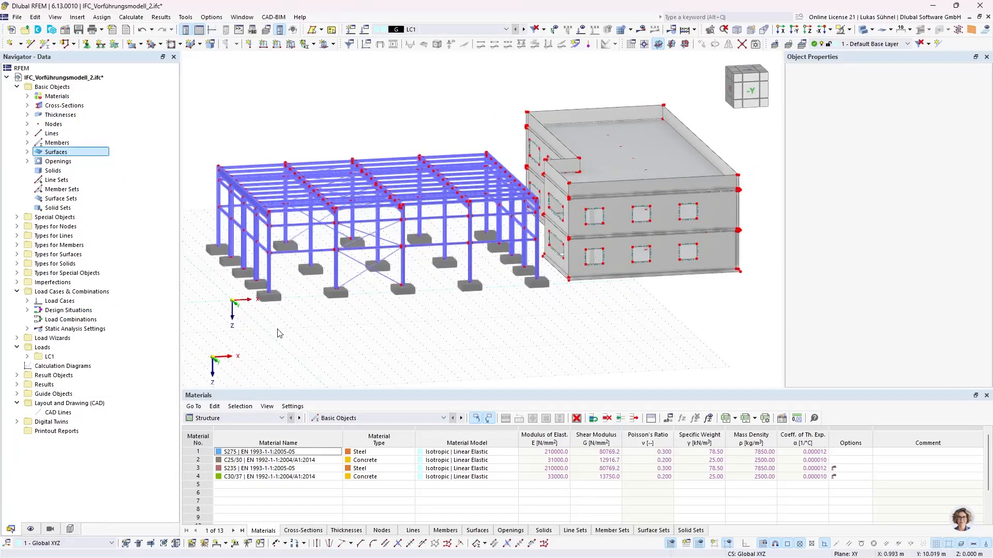
pyautogui.scroll(3, 279, 334)
pyautogui.moveTo(280, 334); pyautogui.dragTo(325, 381, button='middle')
pyautogui.scroll(-5, 325, 382)
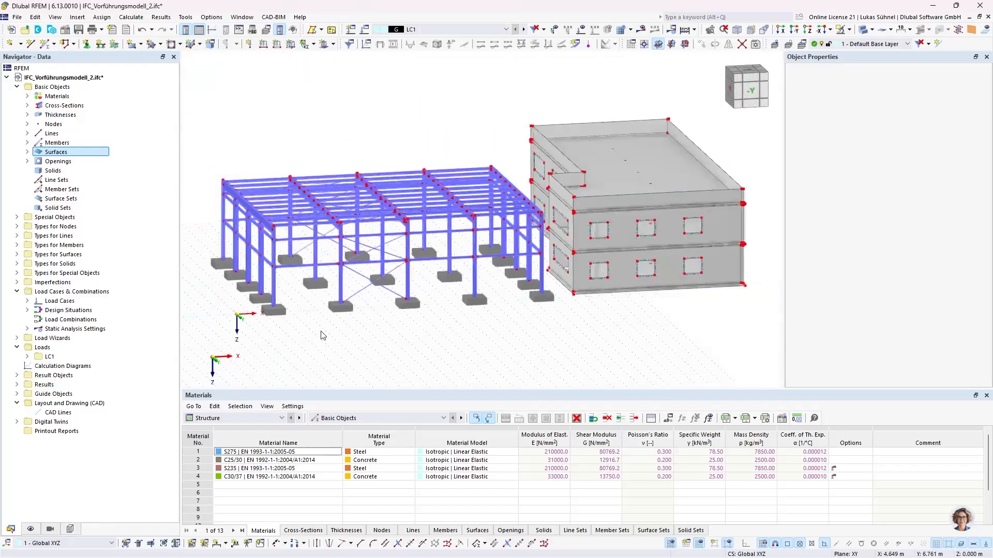
# Compare the IFC objects with the converted model by toggling the 2018_01 project and then hiding the structural model.
pyautogui.click(69, 530)
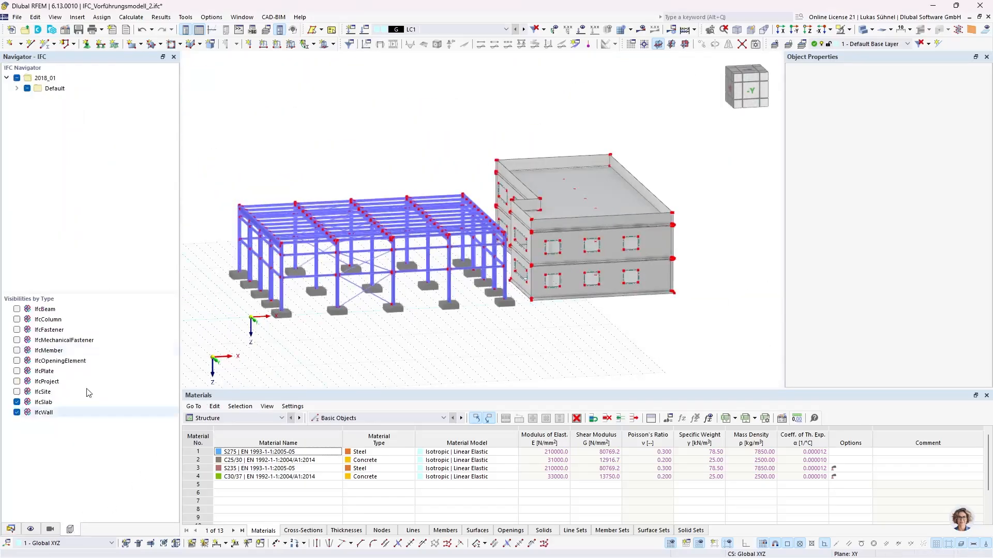
pyautogui.click(18, 79)
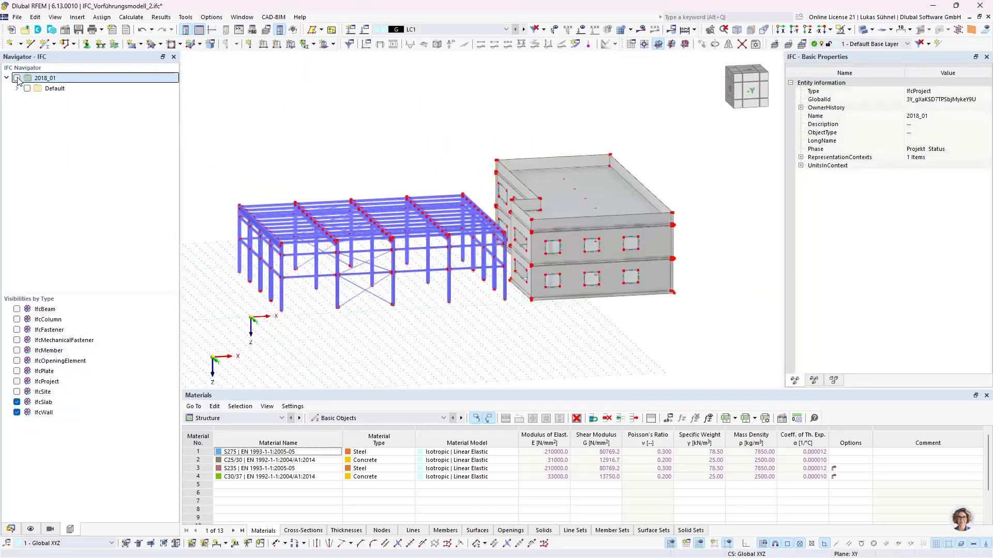
pyautogui.click(31, 530)
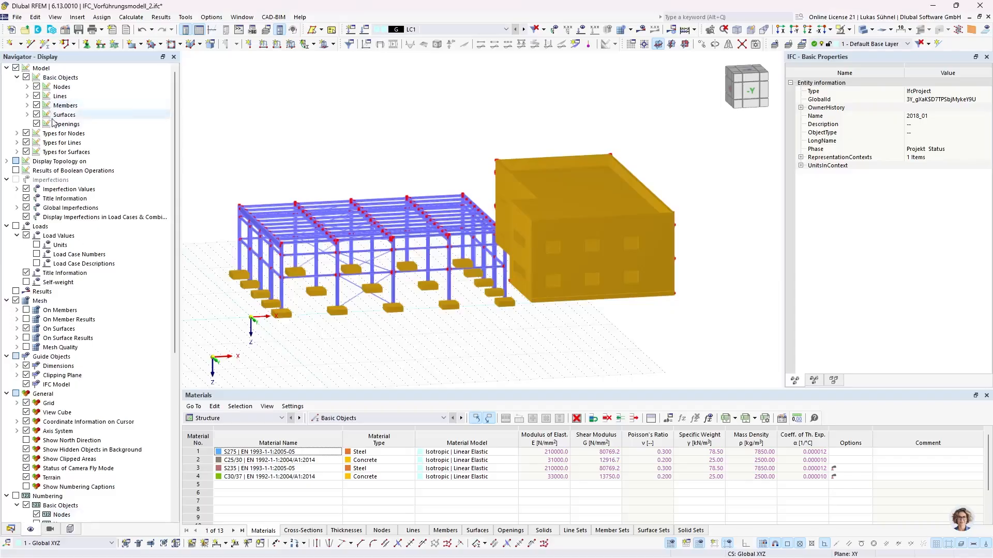
pyautogui.scroll(5, 231, 220)
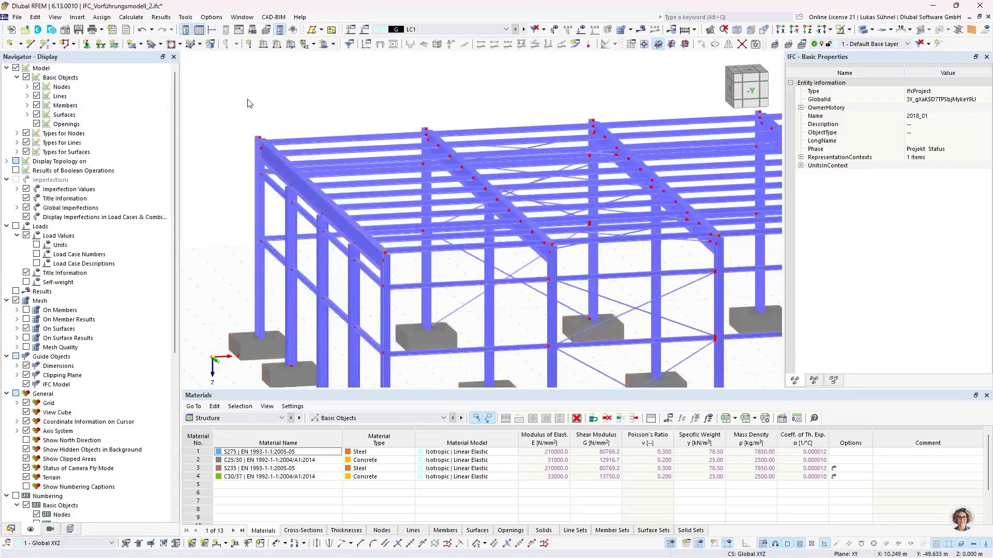
pyautogui.click(16, 68)
pyautogui.scroll(-5, 192, 157)
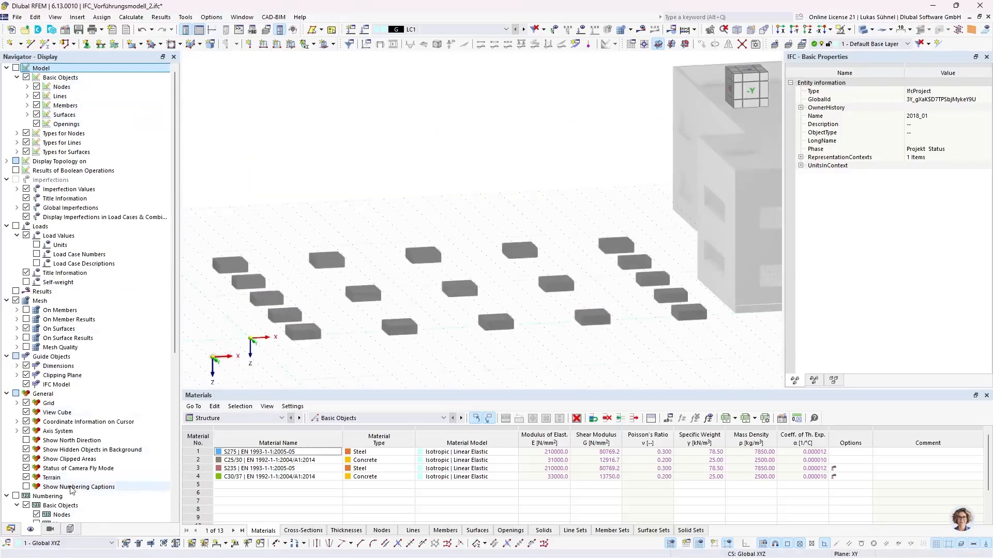
# Display the IfcBeam and IfcColumn objects of the 2018_01 project in addition to the slabs and walls.
pyautogui.click(10, 529)
pyautogui.click(16, 80)
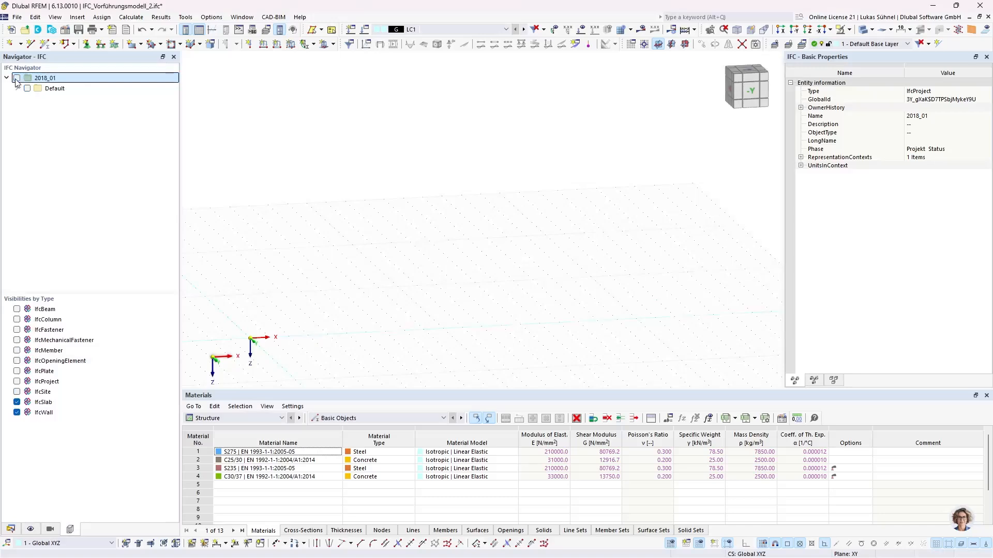
pyautogui.click(16, 309)
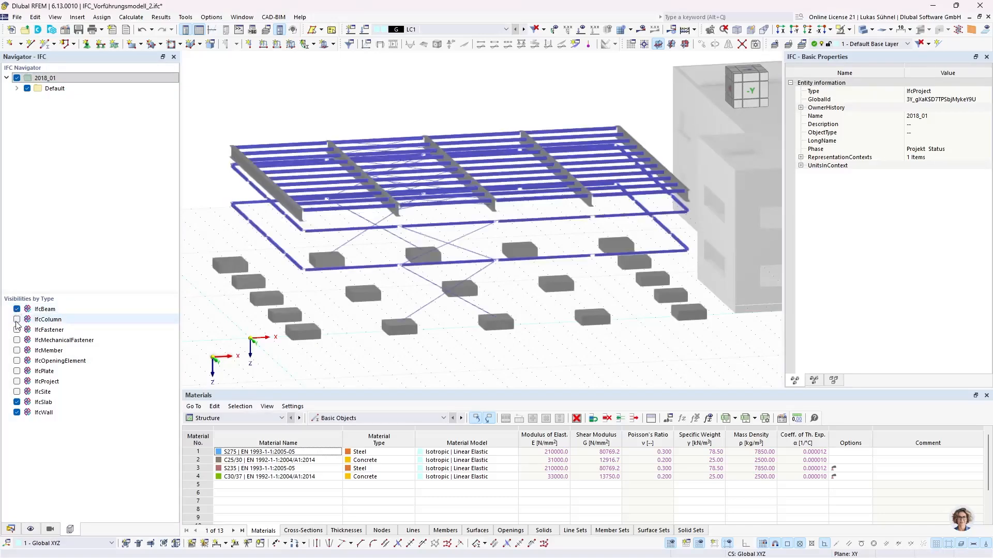
pyautogui.click(17, 319)
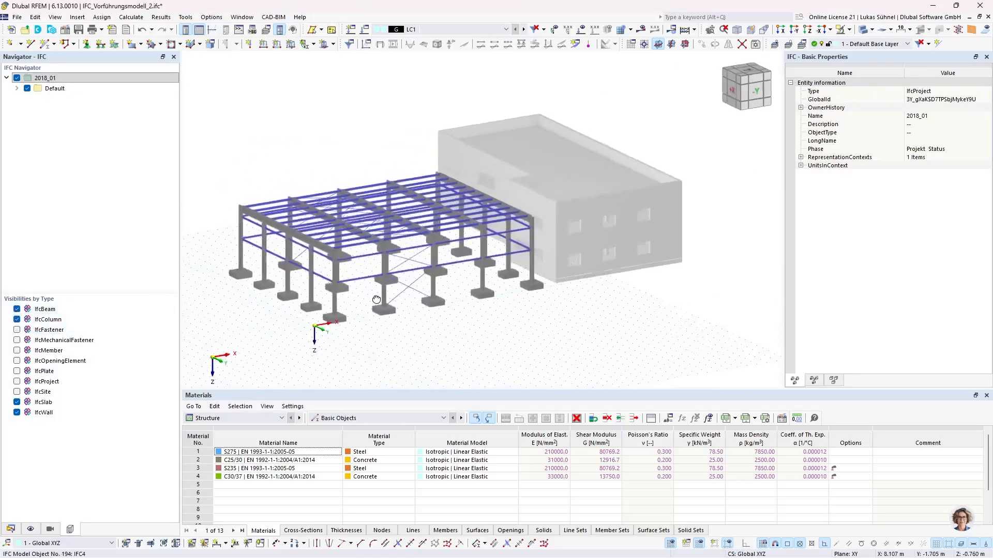
pyautogui.scroll(3, 266, 265)
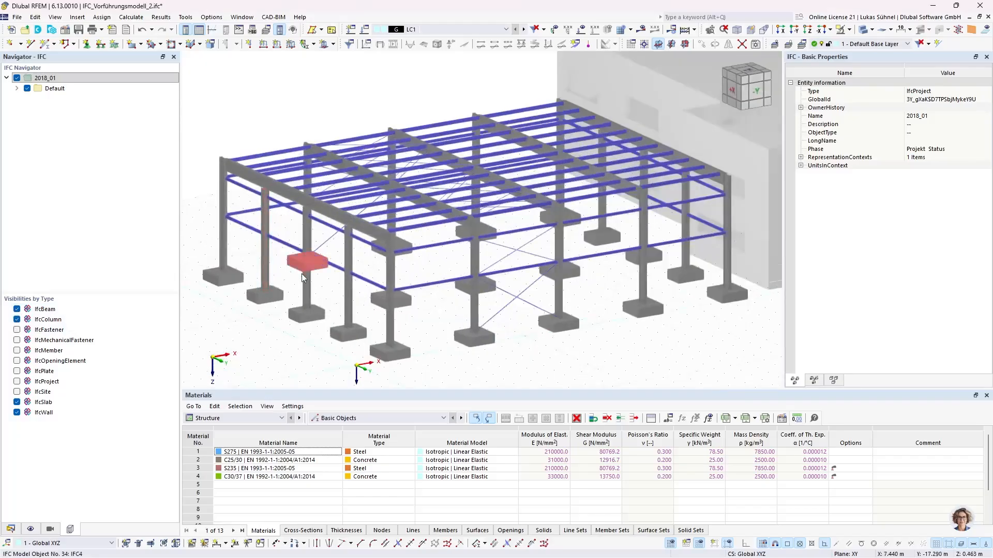
# Toggle the structural model's display to compare it with the IFC objects, leaving the structural model shown.
pyautogui.click(30, 529)
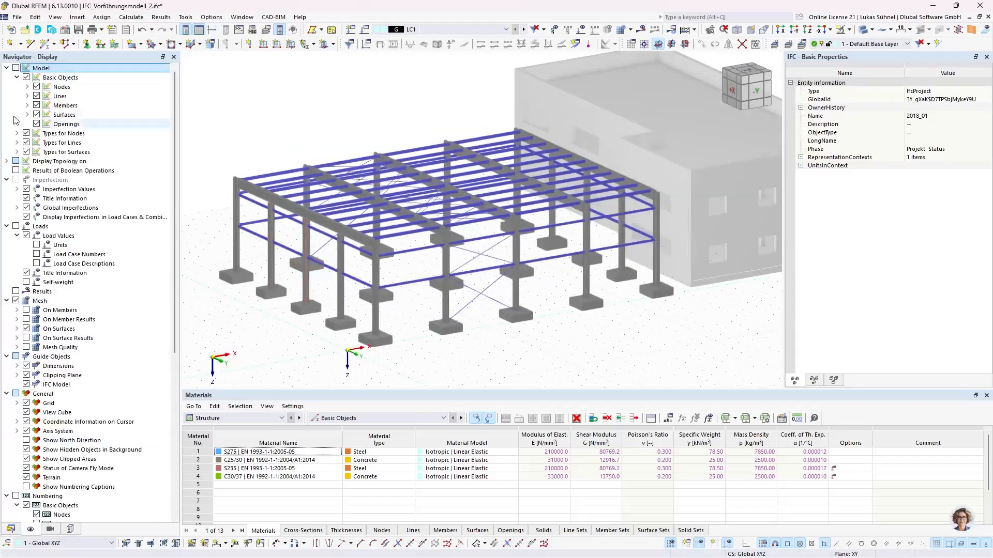
pyautogui.click(16, 68)
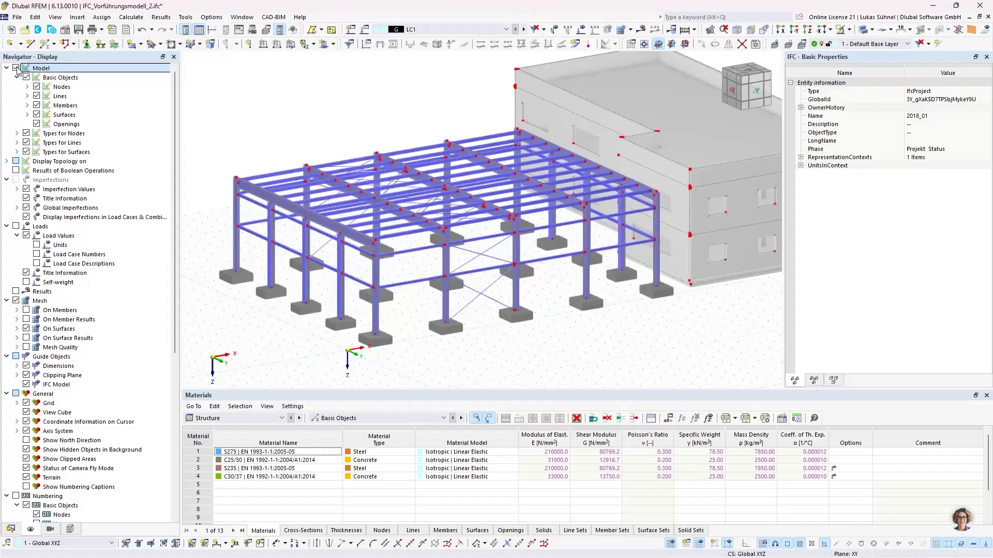
pyautogui.click(16, 68)
pyautogui.click(16, 67)
pyautogui.click(16, 68)
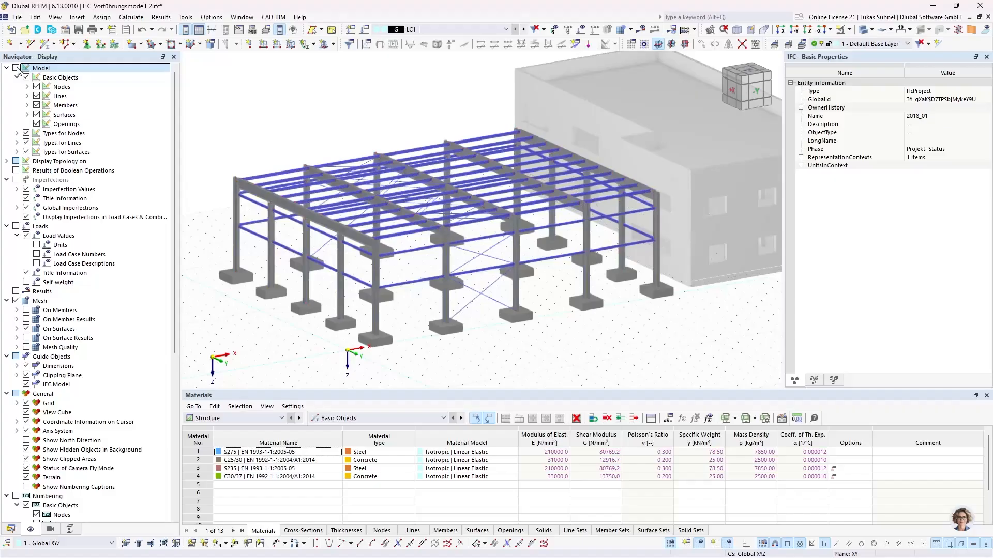
pyautogui.click(16, 68)
# Hide the 2018_01 IFC project and inspect the hall's converted members and the building's surfaces.
pyautogui.click(70, 529)
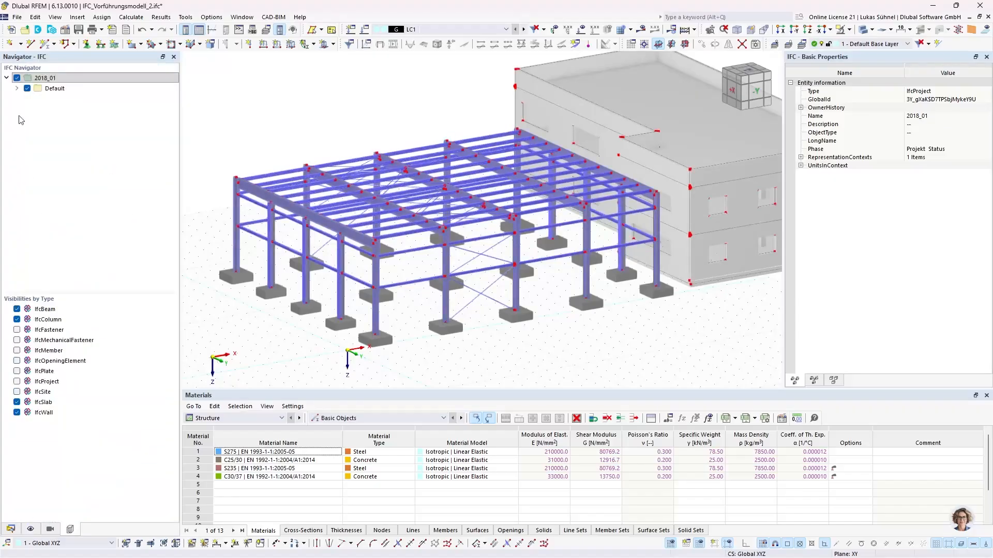
pyautogui.click(17, 79)
pyautogui.moveTo(310, 155); pyautogui.dragTo(346, 161, button='middle')
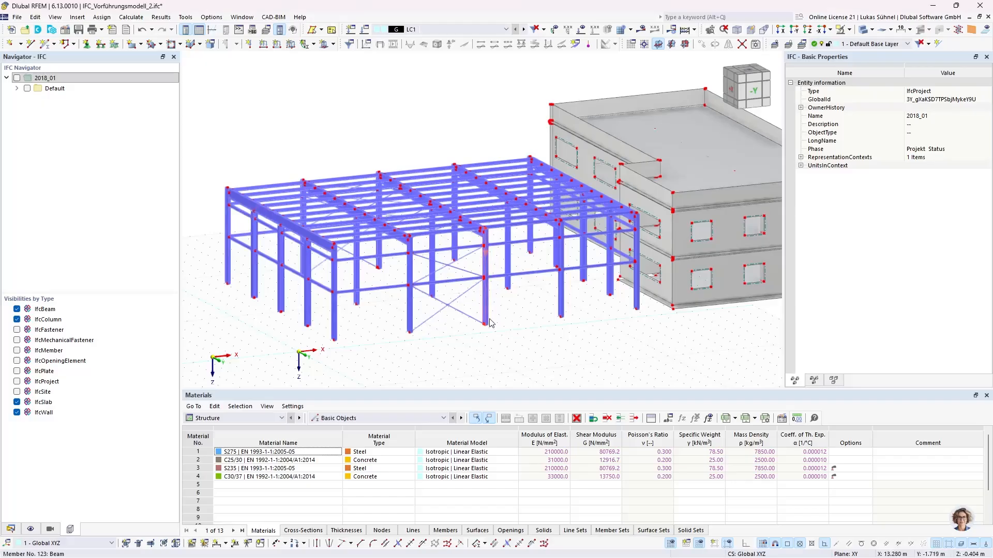
pyautogui.moveTo(490, 308)
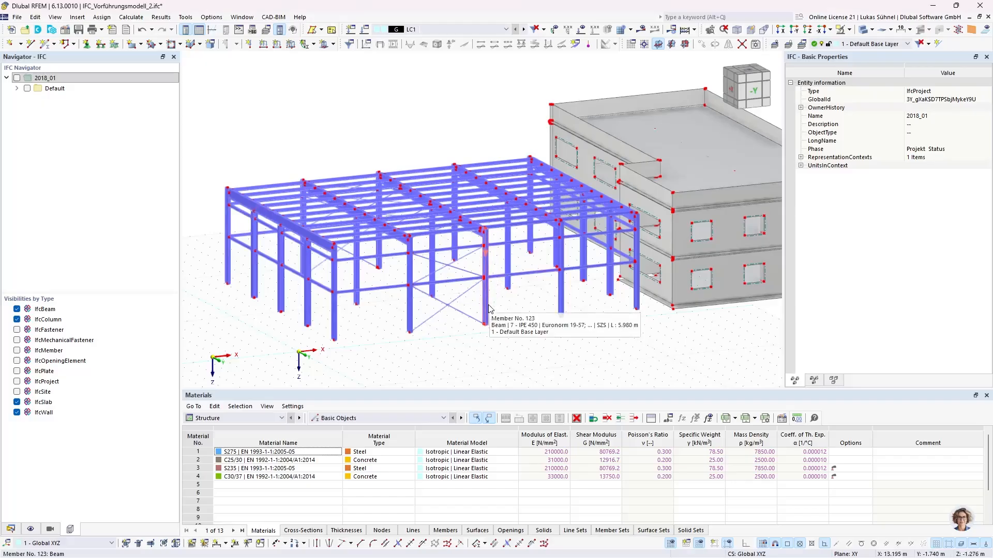
pyautogui.moveTo(394, 367); pyautogui.dragTo(367, 366, button='middle')
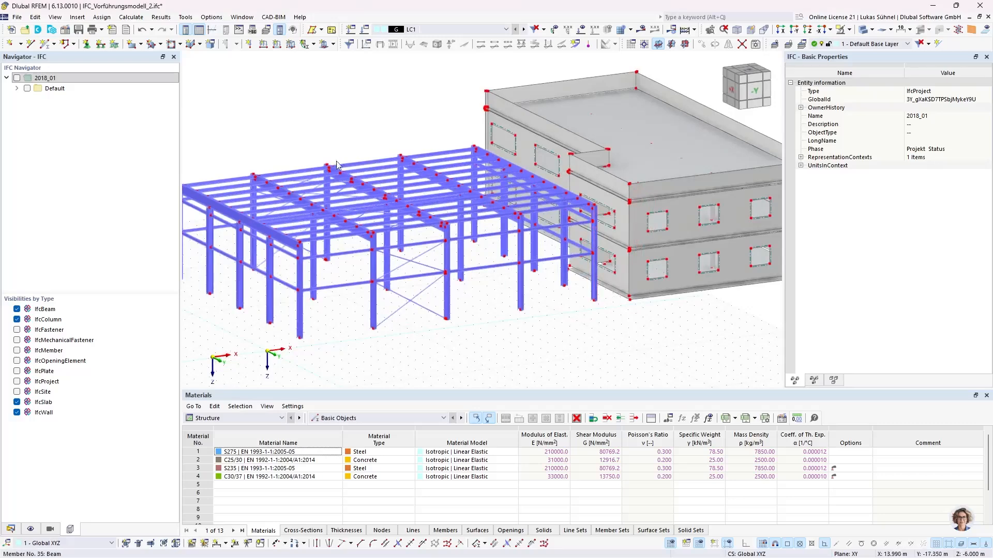
pyautogui.moveTo(294, 129)
pyautogui.mouseDown(button='middle')
pyautogui.moveTo(323, 146)
pyautogui.moveTo(273, 125)
pyautogui.moveTo(291, 125)
pyautogui.mouseUp(button='middle')
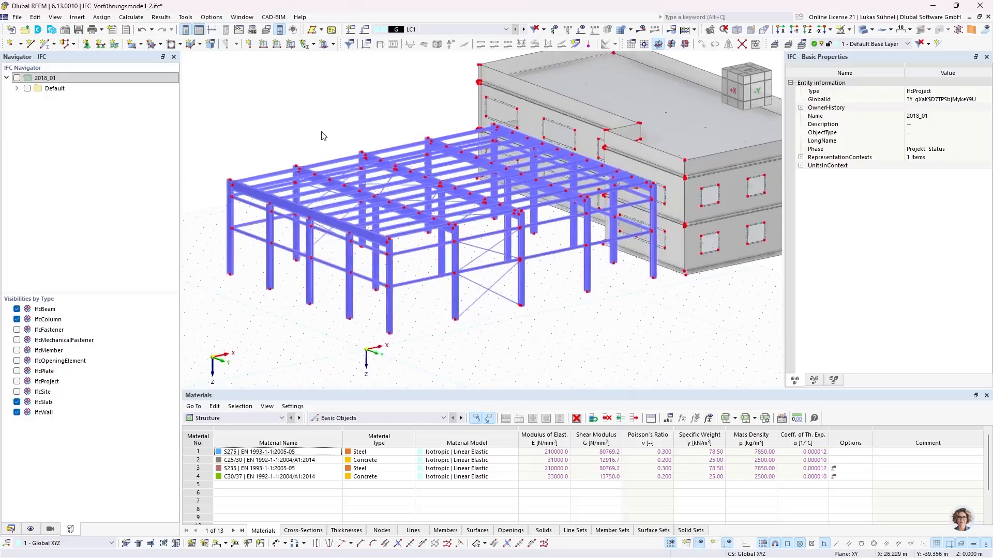
# Switch the model to wireframe display and examine the member end nodes at the hall's roof corner.
pyautogui.click(864, 30)
pyautogui.moveTo(331, 195); pyautogui.dragTo(362, 208, button='middle')
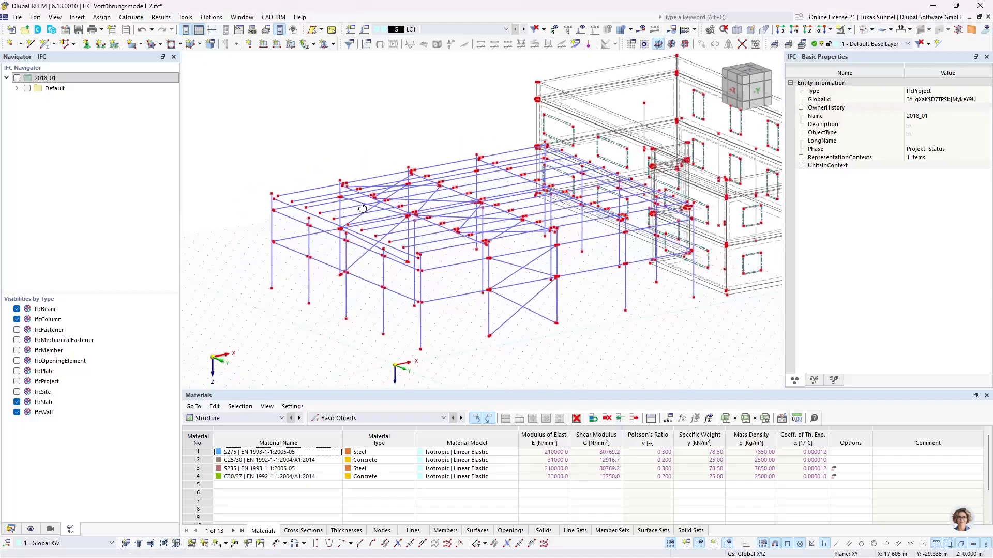
pyautogui.scroll(6, 277, 253)
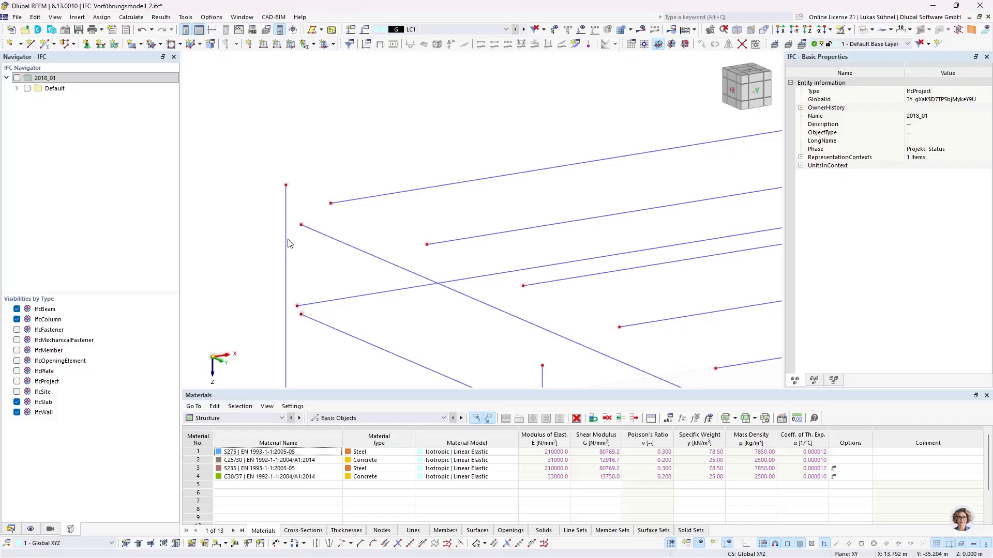
# Hide the structural model and show the 2018_01 IFC project to examine the hall's roof corner in wireframe.
pyautogui.click(32, 529)
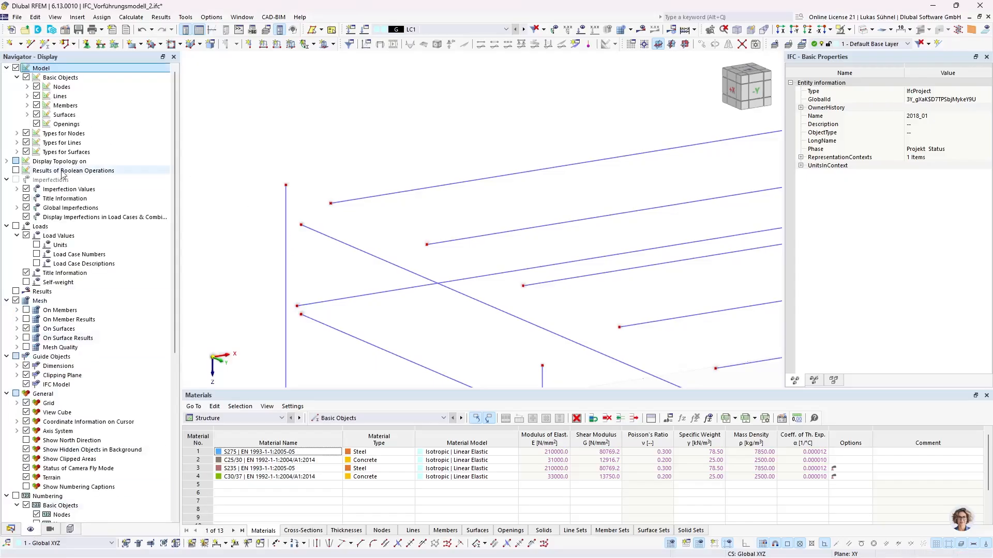
pyautogui.click(16, 68)
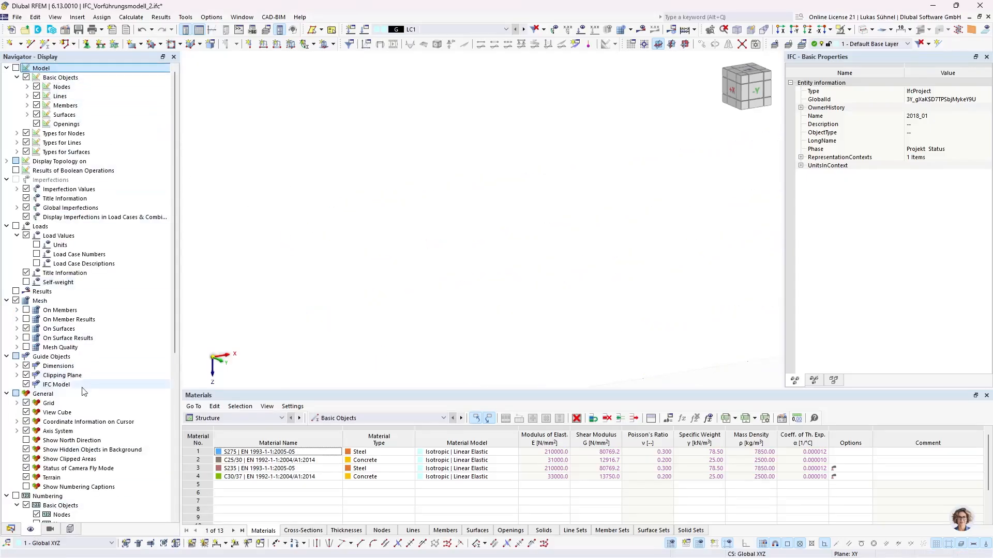
pyautogui.click(70, 529)
pyautogui.click(27, 89)
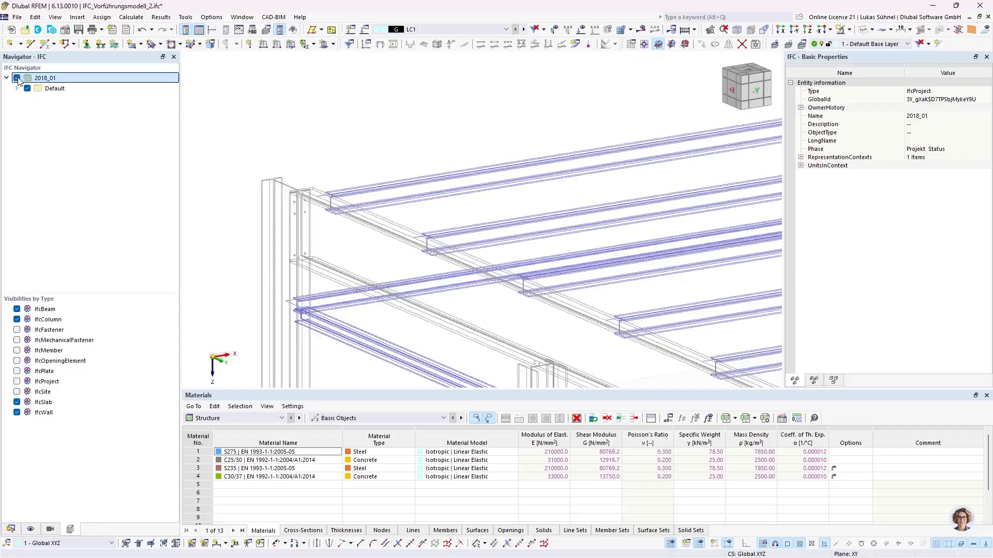
pyautogui.moveTo(326, 236); pyautogui.dragTo(272, 192, button='middle')
pyautogui.scroll(3, 272, 191)
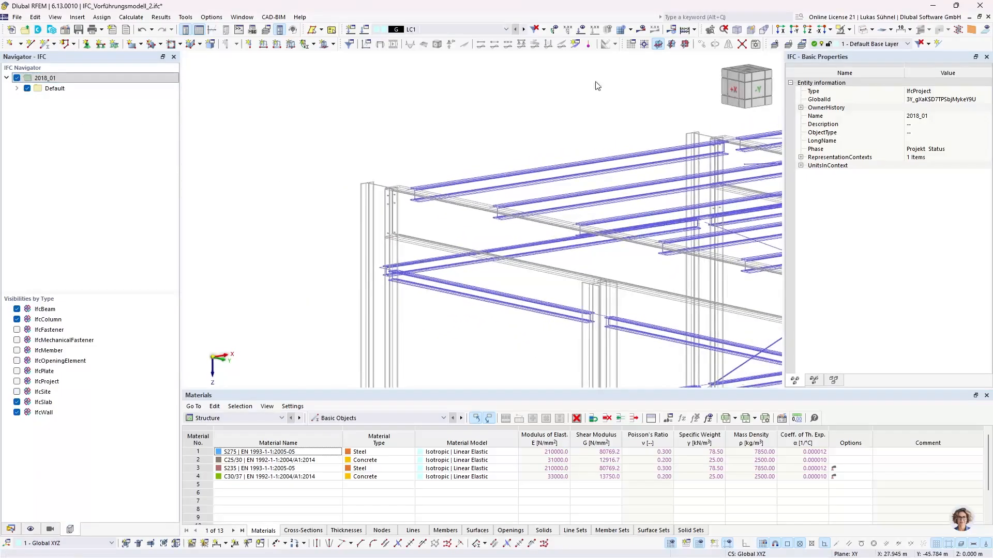
# Switch to solid display and show the structural model over the IFC objects at the column-beam joint.
pyautogui.click(863, 29)
pyautogui.scroll(3, 403, 202)
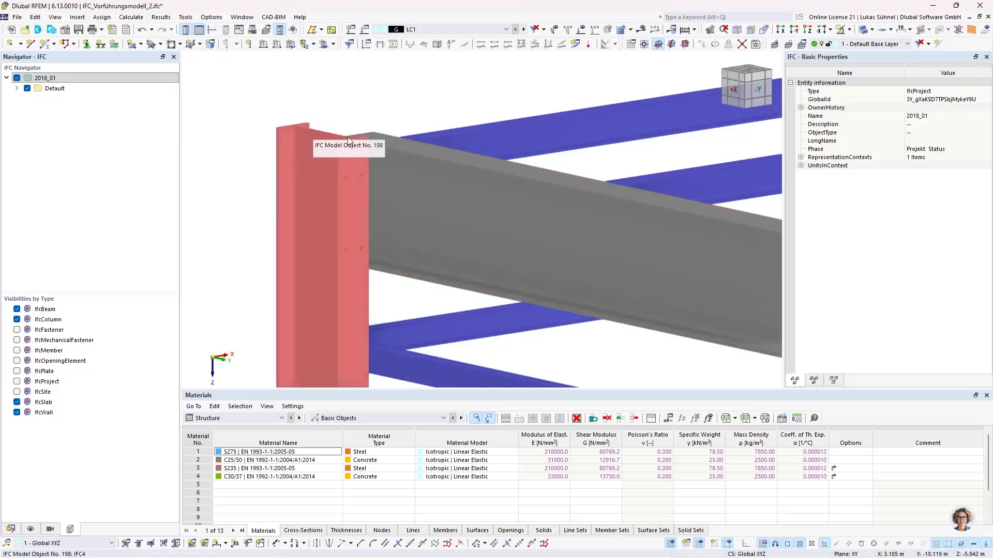
pyautogui.click(31, 529)
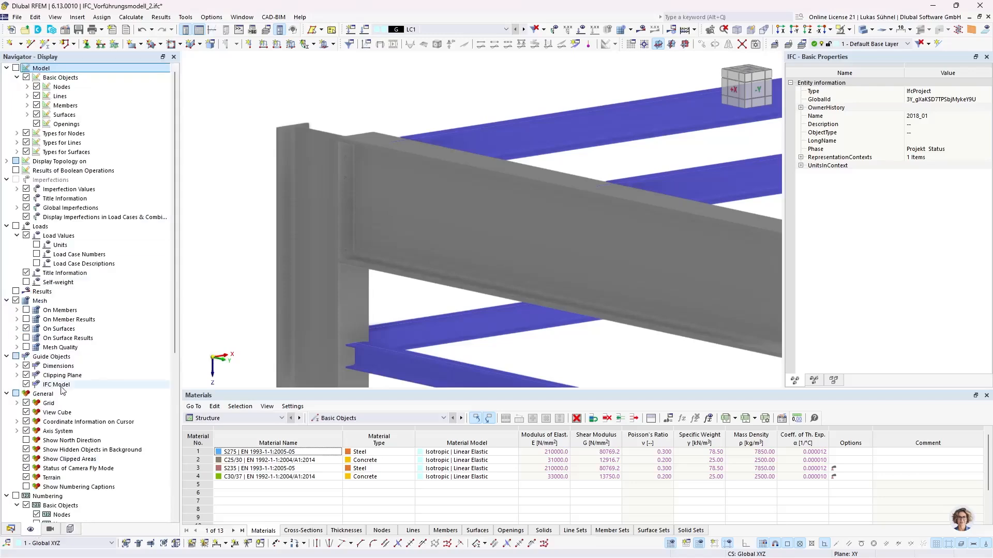
pyautogui.click(16, 68)
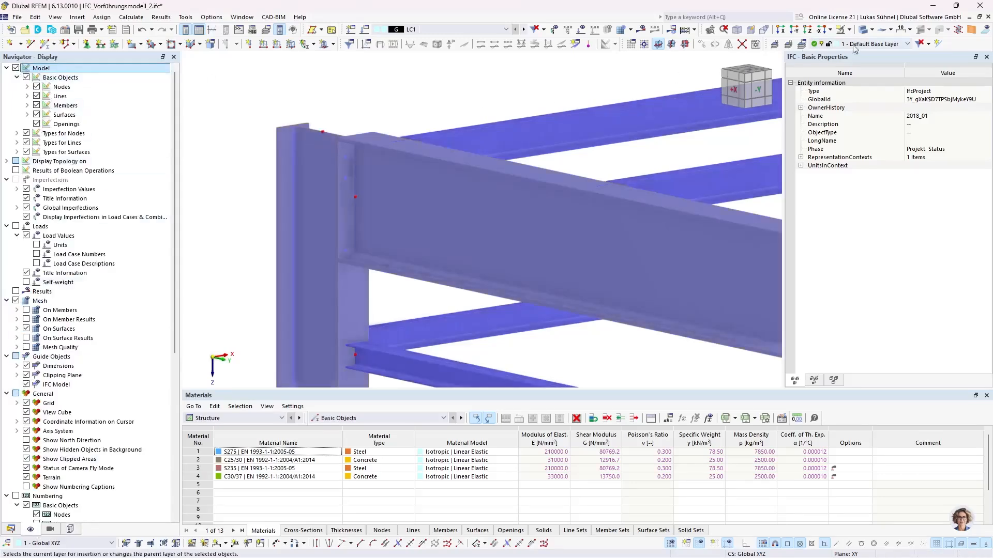
# Return to wireframe display and examine the converted member axes against the IFC profiles at the column-beam joint.
pyautogui.click(863, 31)
pyautogui.click(863, 32)
pyautogui.scroll(3, 290, 168)
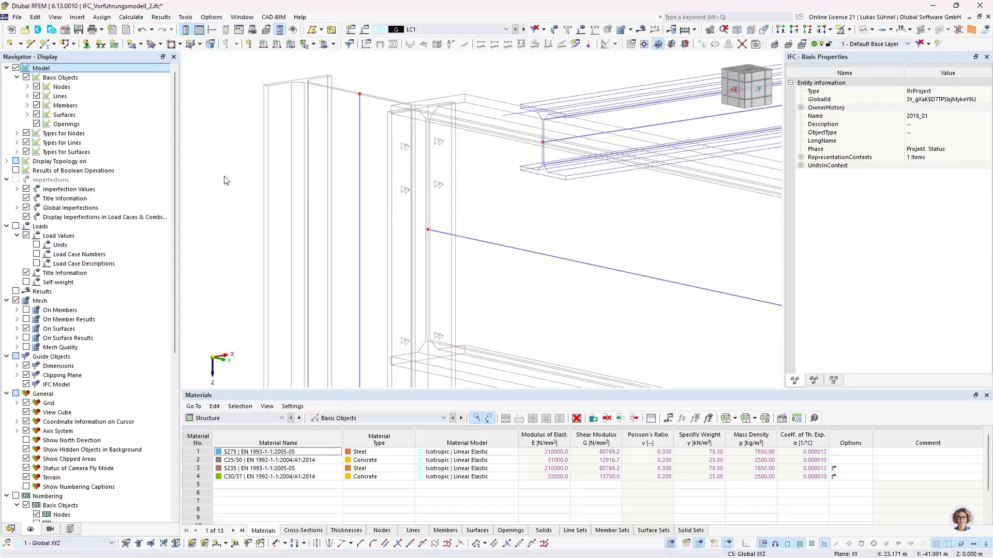
# Hide the 2018_01 IFC project and examine the converted member axes at the hall's gable corner.
pyautogui.click(70, 529)
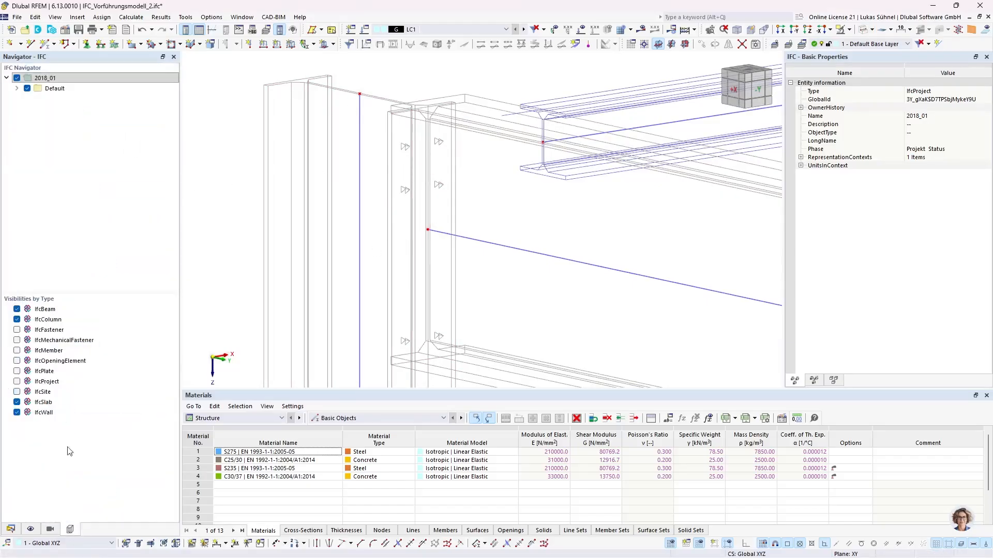
pyautogui.click(17, 78)
pyautogui.scroll(-5, 324, 208)
pyautogui.scroll(-4, 292, 159)
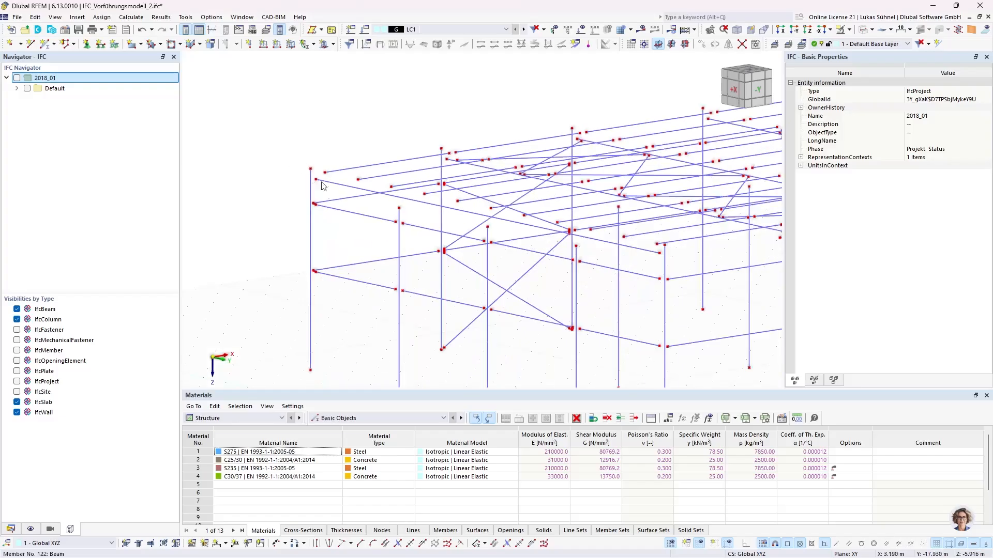
pyautogui.keyDown('ctrl'); pyautogui.moveTo(495, 244); pyautogui.dragTo(439, 234, button='middle'); pyautogui.keyUp('ctrl')
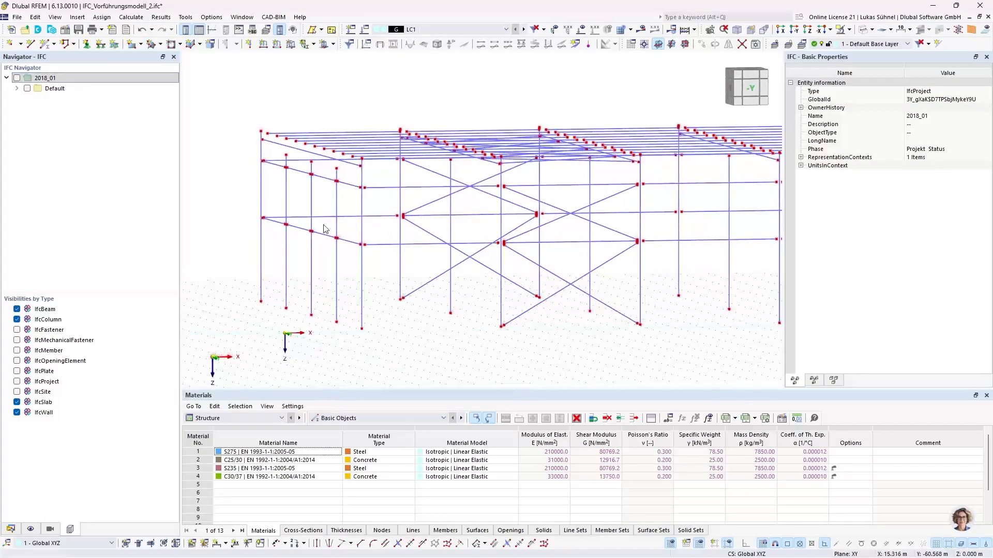
pyautogui.scroll(3, 251, 172)
pyautogui.scroll(2, 251, 172)
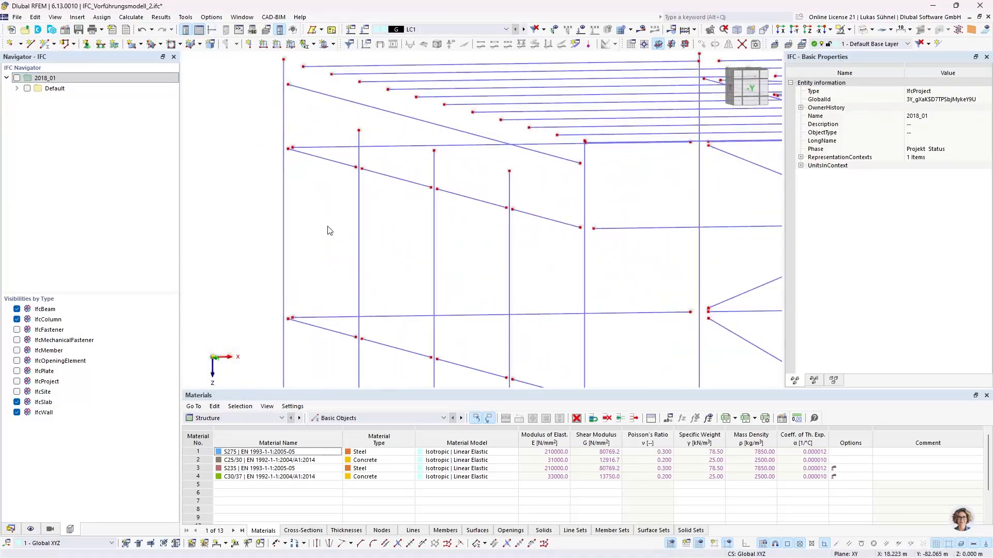
# Extend three adjoining upper rail beams in the gable wall to the next member or line on both sides.
pyautogui.click(328, 165)
pyautogui.scroll(3, 302, 200)
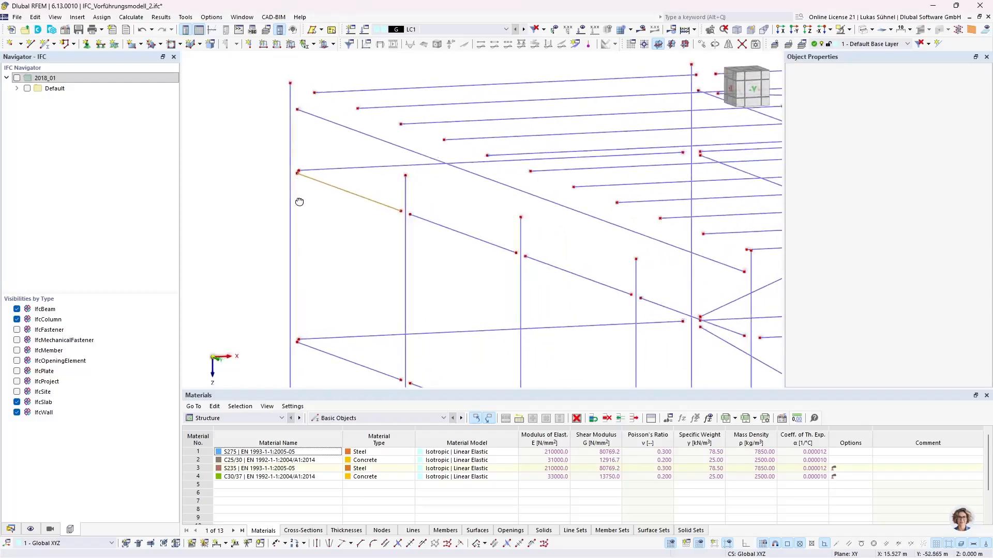
pyautogui.keyDown('ctrl'); pyautogui.click(424, 205); pyautogui.keyUp('ctrl')
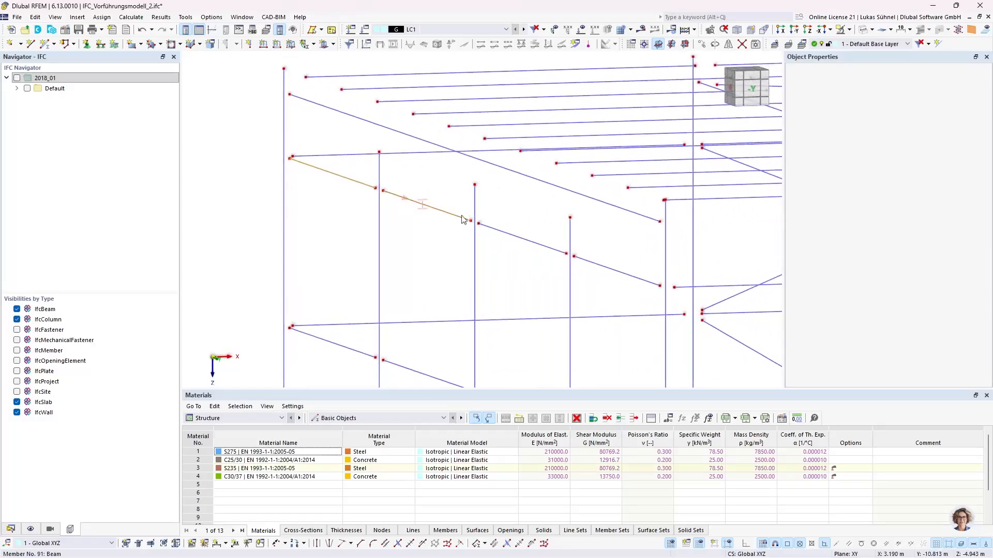
pyautogui.rightClick(500, 234)
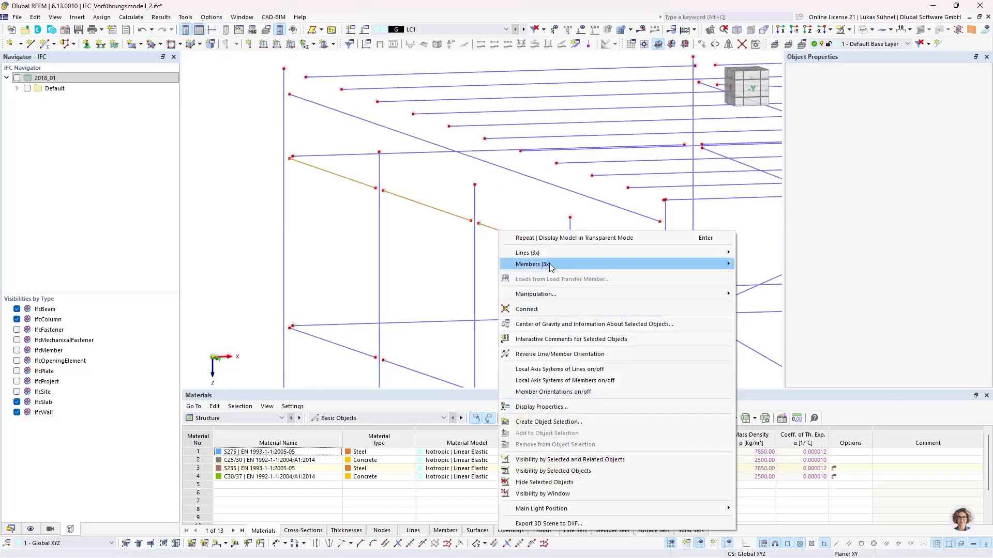
pyautogui.moveTo(729, 265)
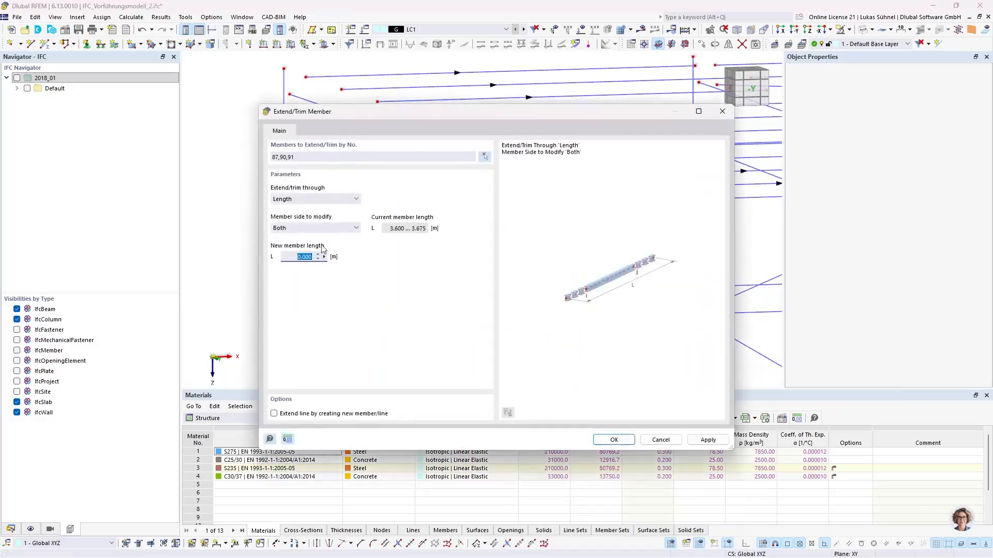
pyautogui.click(312, 204)
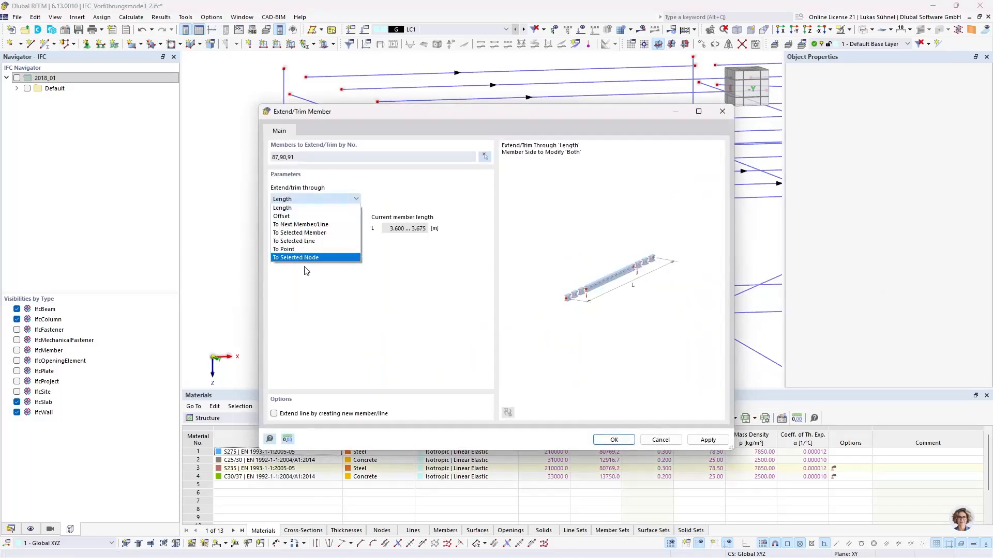
pyautogui.click(305, 224)
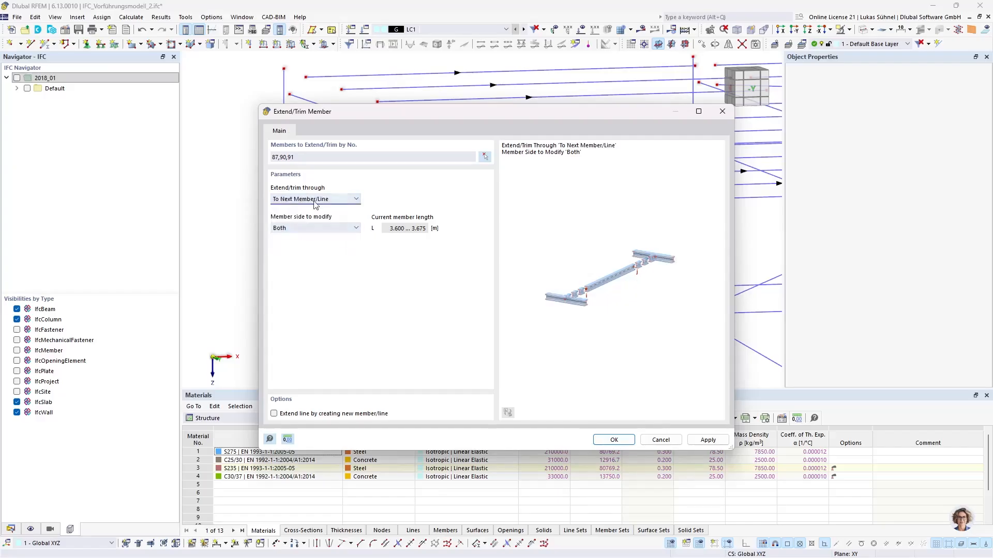
pyautogui.click(614, 440)
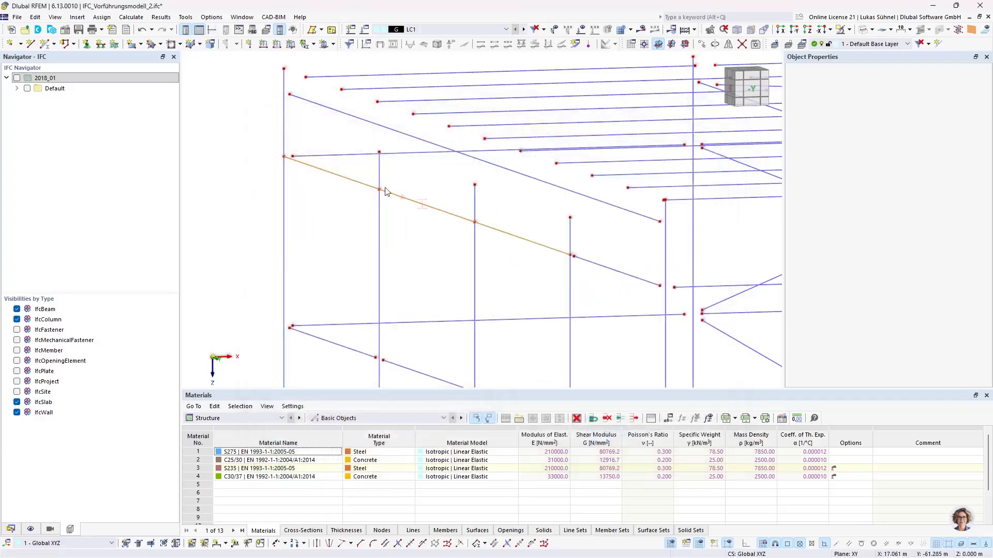
# Check the extended rail beams' joints with the gable columns and undo the extension.
pyautogui.scroll(4, 381, 191)
pyautogui.scroll(-2, 369, 206)
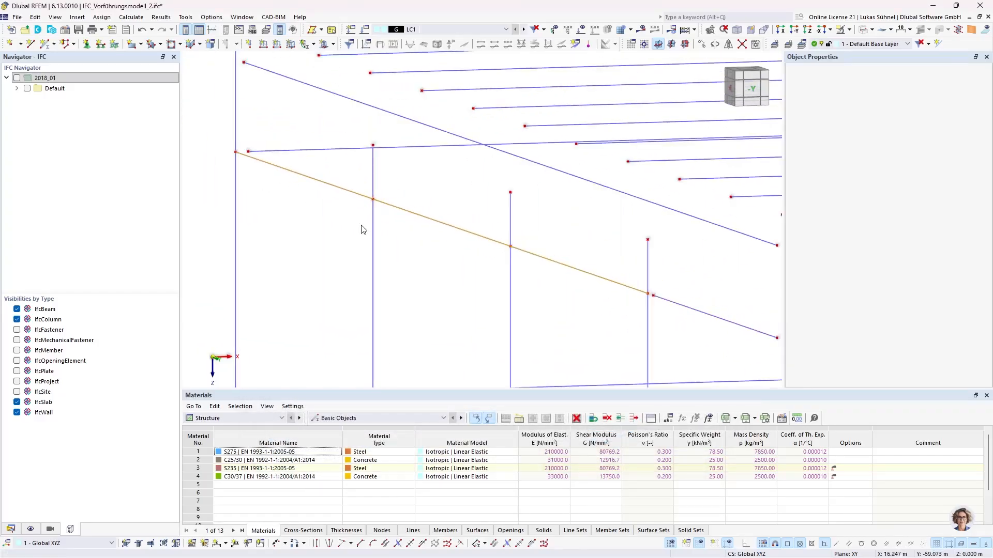
pyautogui.scroll(-3, 365, 217)
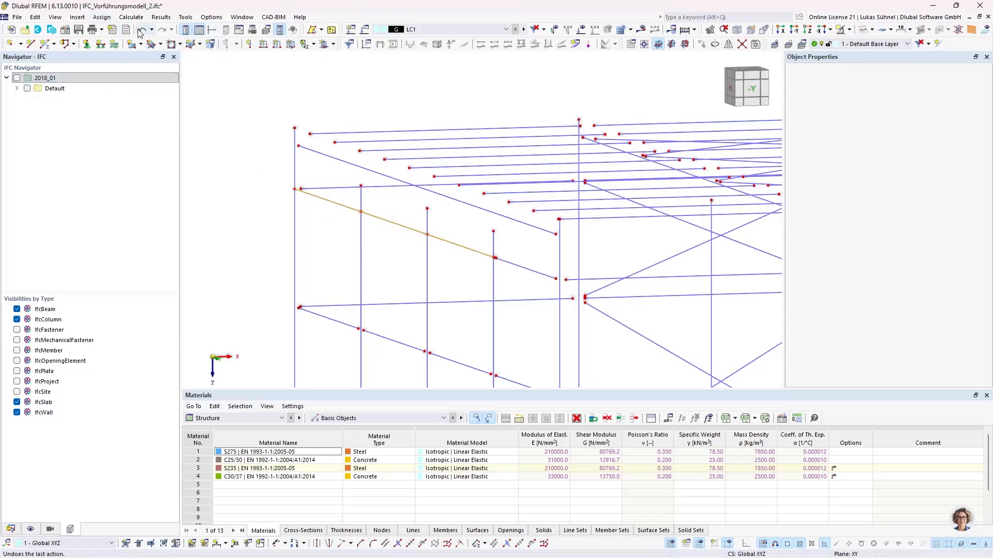
pyautogui.scroll(-3, 388, 243)
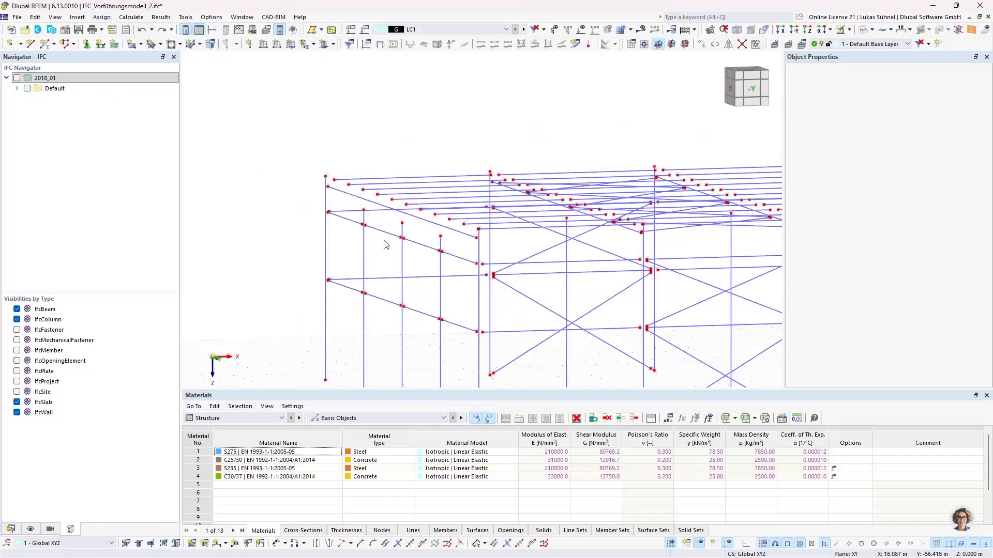
# Compare the hall's roof corner in solid, transparent and wireframe display.
pyautogui.scroll(5, 352, 161)
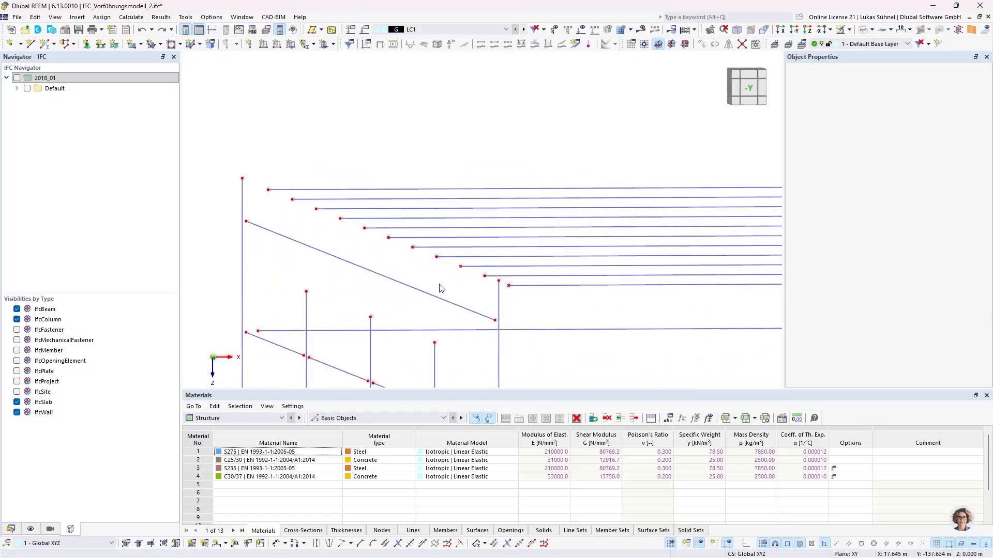
pyautogui.click(863, 29)
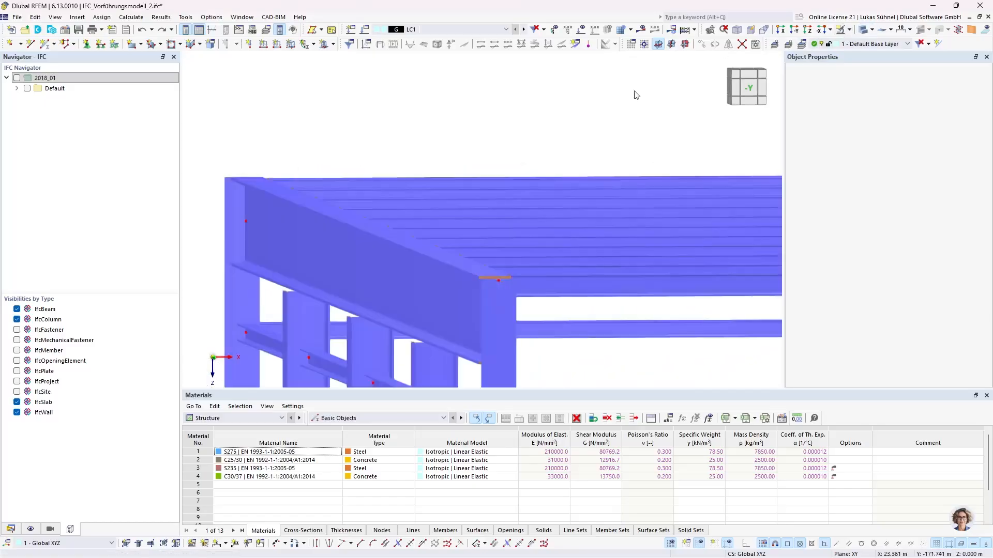
pyautogui.scroll(-2, 458, 206)
pyautogui.moveTo(458, 207); pyautogui.dragTo(450, 217, button='middle')
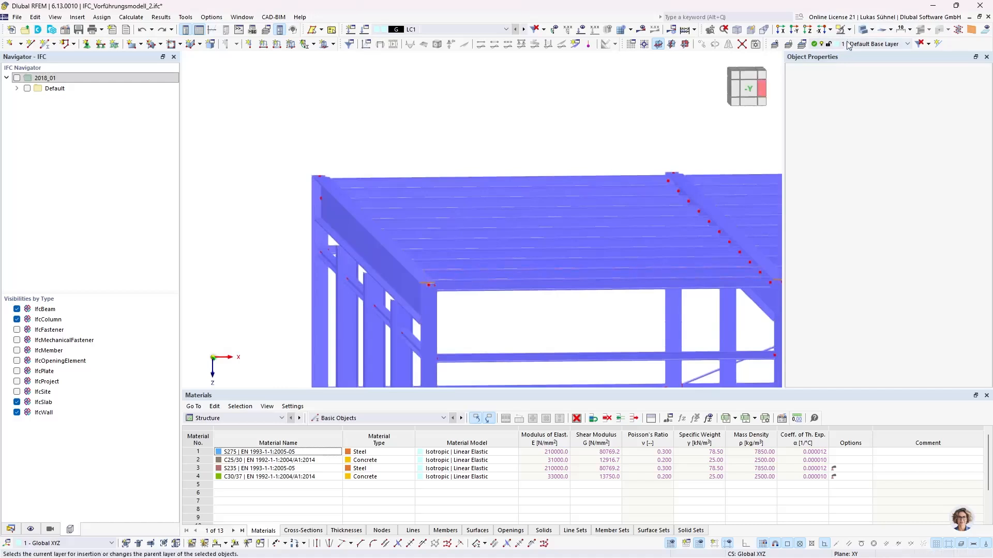
pyautogui.click(862, 29)
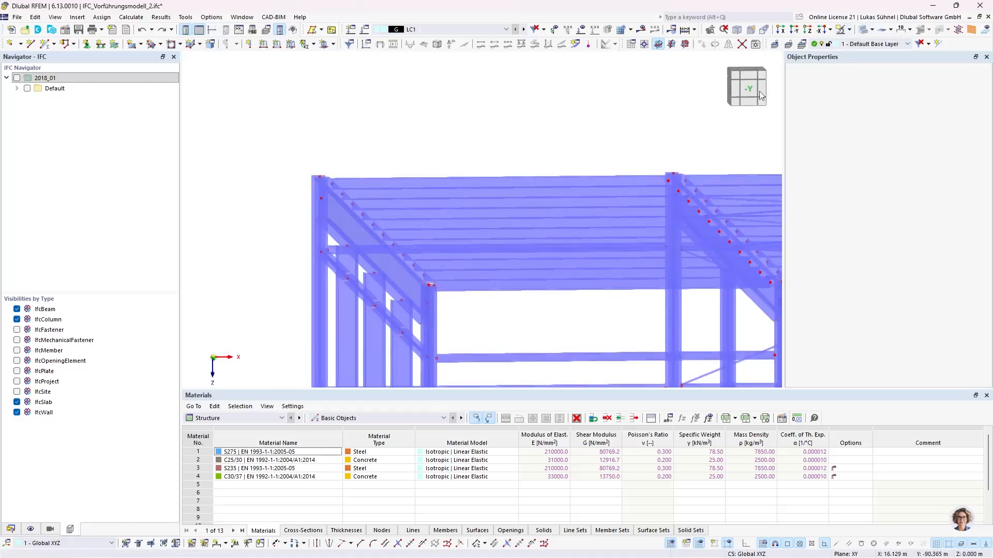
pyautogui.click(862, 30)
pyautogui.scroll(2, 336, 251)
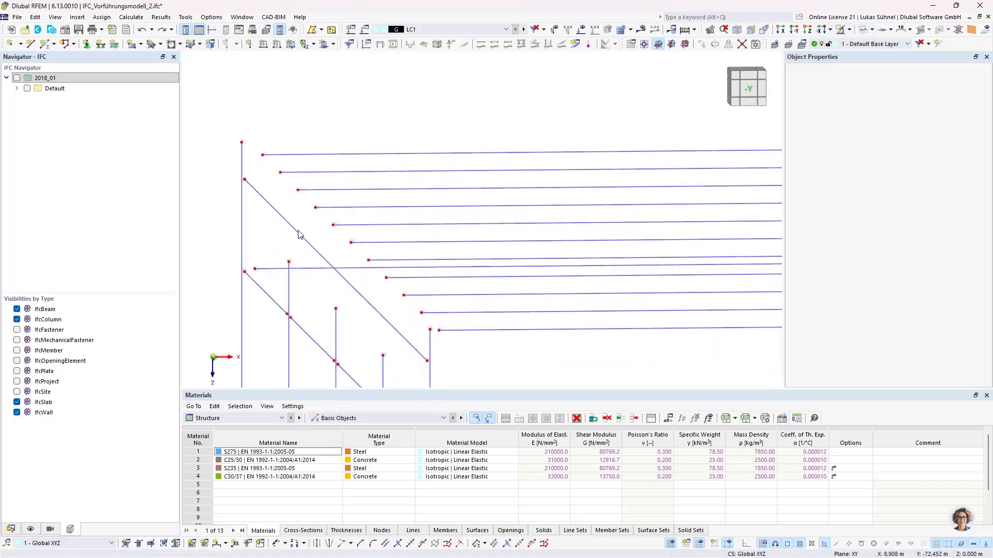
# Select the gable roof beam and the adjacent roof purlins to compare their axis heights, and clear the selection.
pyautogui.moveTo(295, 230); pyautogui.dragTo(400, 265, button='middle')
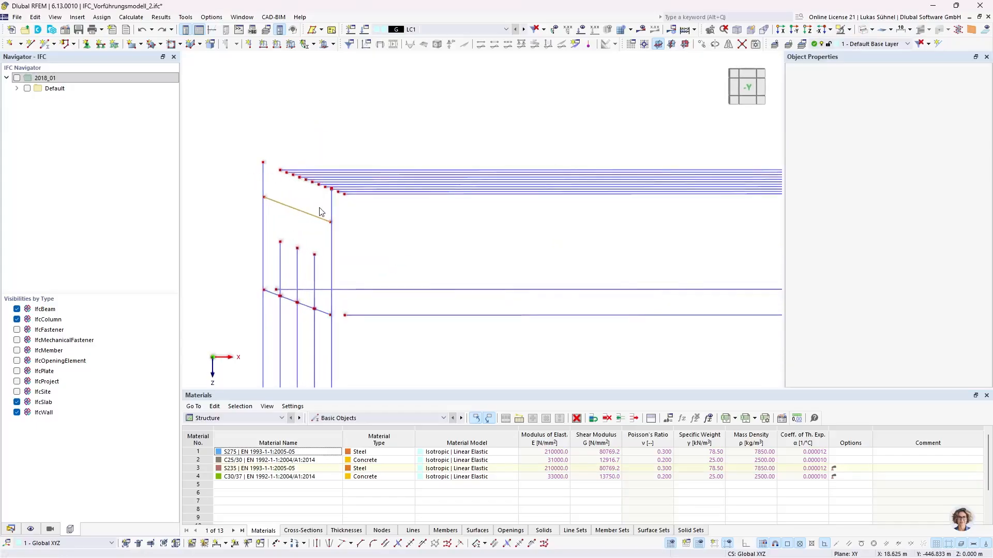
pyautogui.moveTo(496, 248); pyautogui.dragTo(418, 139)
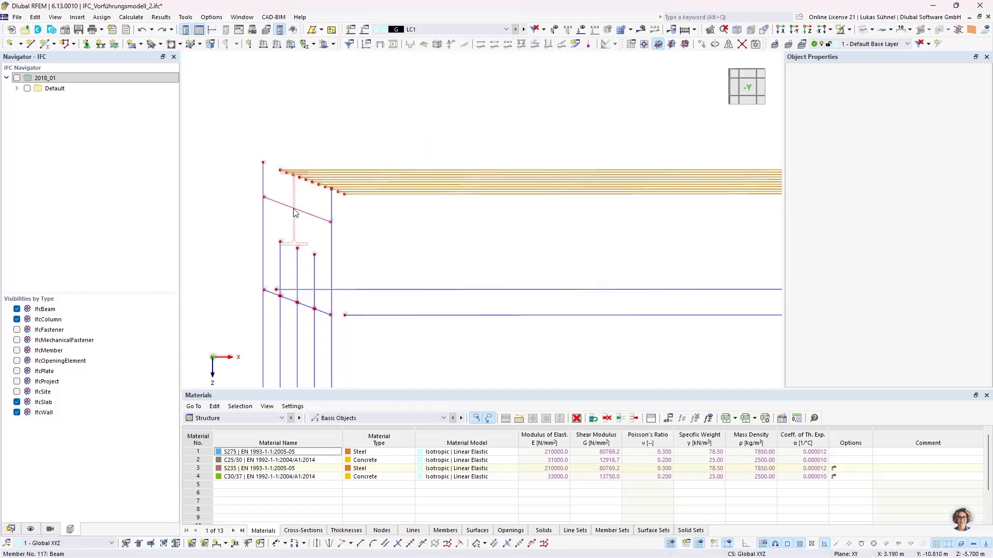
pyautogui.click(427, 215)
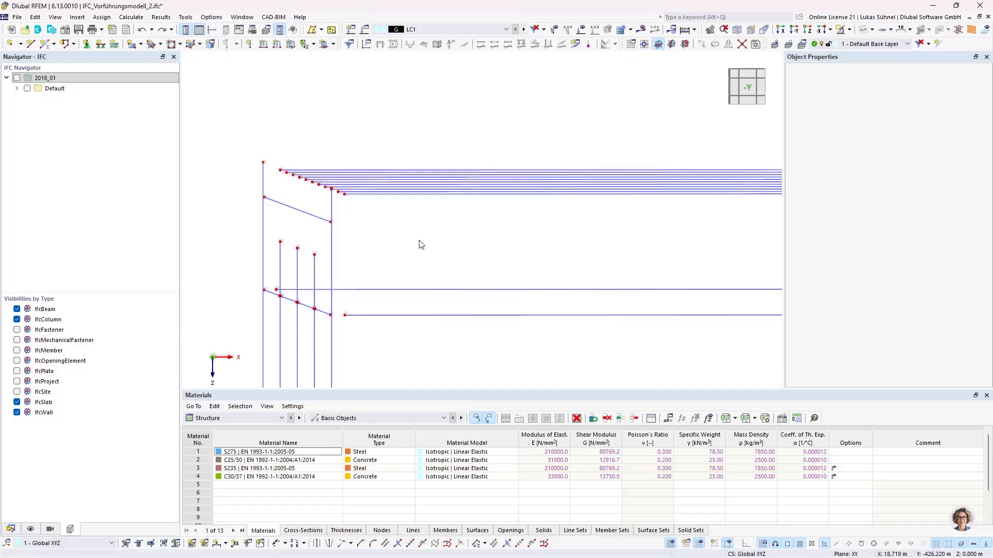
# Examine the gaps between the beam end nodes and the column axes along the gable wall and roof.
pyautogui.scroll(-2, 399, 230)
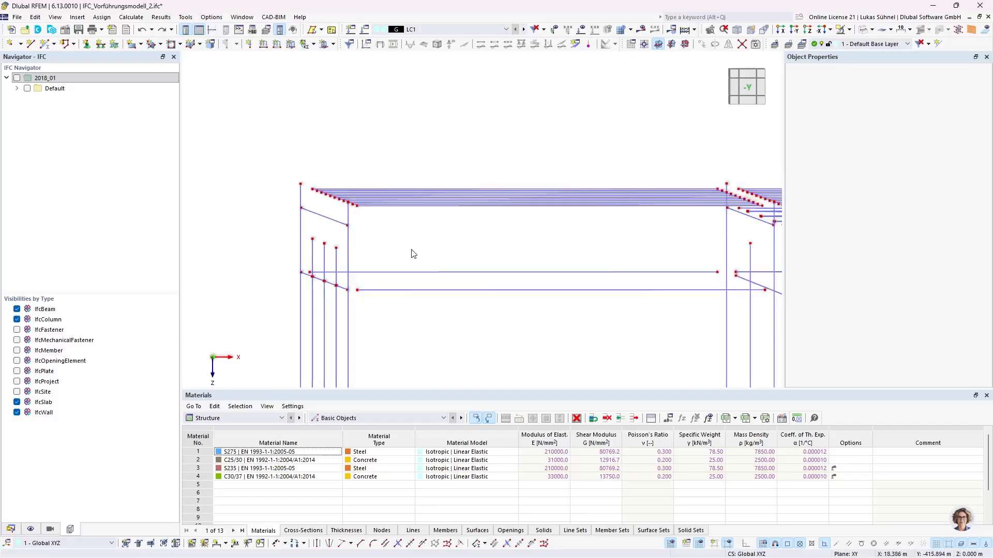
pyautogui.moveTo(412, 250); pyautogui.dragTo(358, 214, button='middle')
pyautogui.scroll(-2, 369, 205)
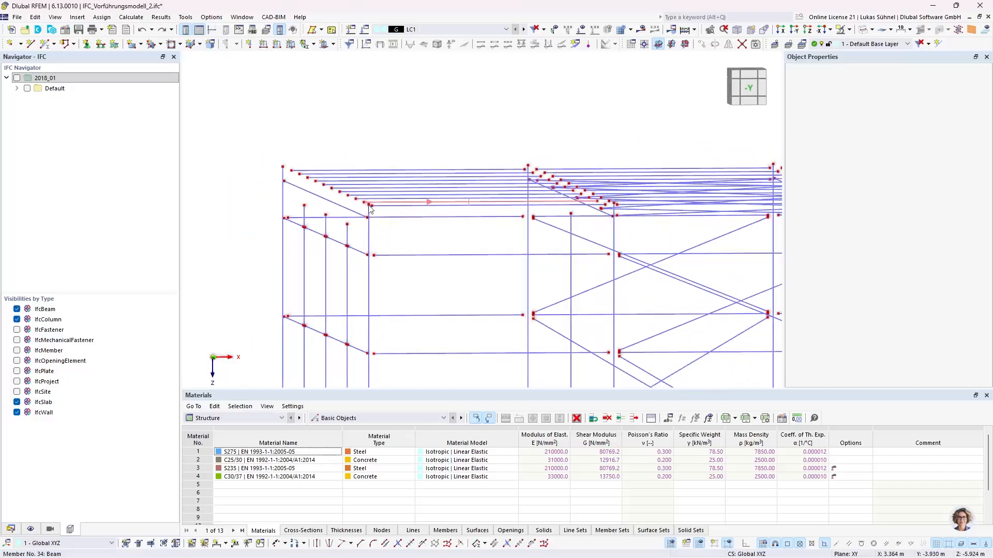
pyautogui.moveTo(381, 264); pyautogui.dragTo(348, 228, button='middle')
pyautogui.keyDown('ctrl'); pyautogui.moveTo(348, 227); pyautogui.dragTo(361, 238, button='middle'); pyautogui.keyUp('ctrl')
pyautogui.moveTo(253, 163); pyautogui.dragTo(273, 178, button='middle')
pyautogui.scroll(3, 267, 192)
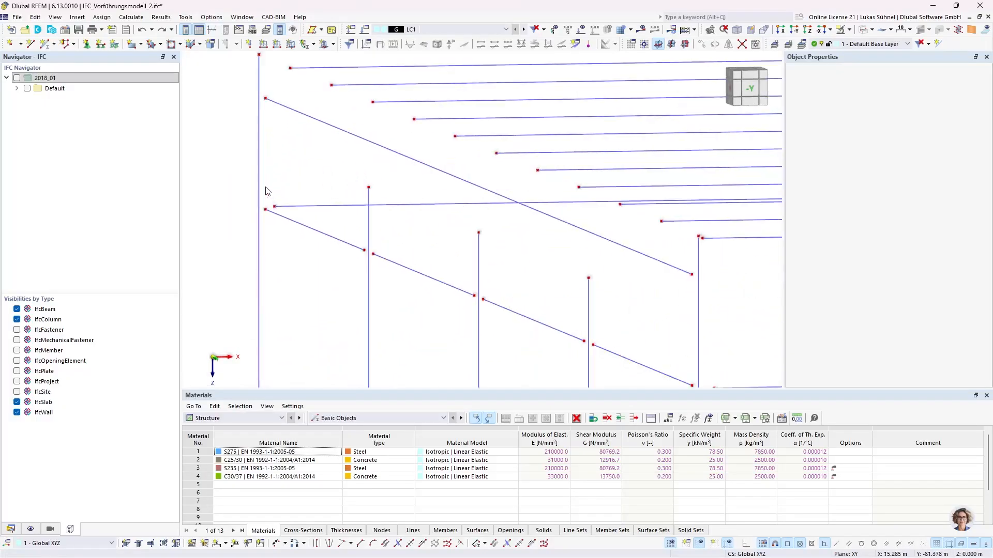
pyautogui.scroll(3, 268, 192)
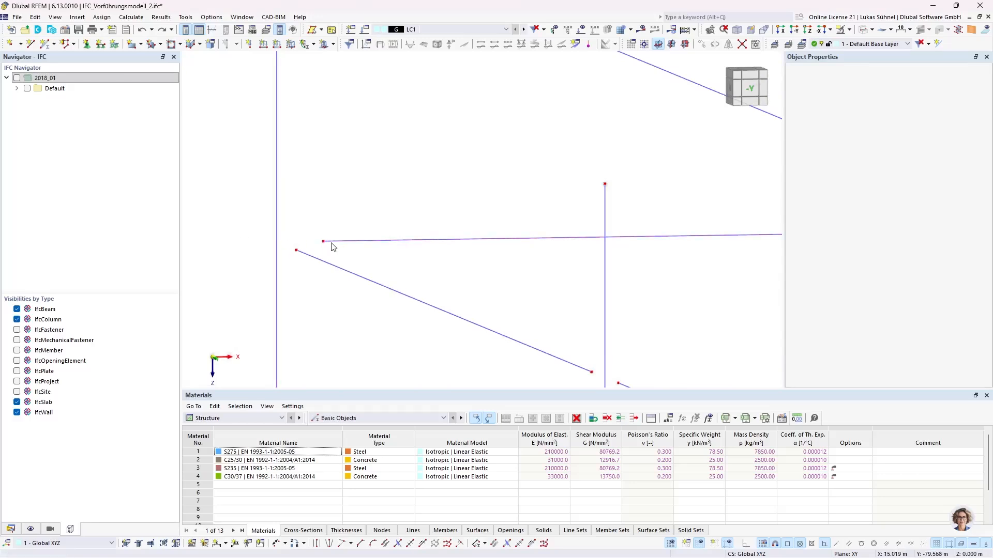
pyautogui.scroll(-2, 278, 229)
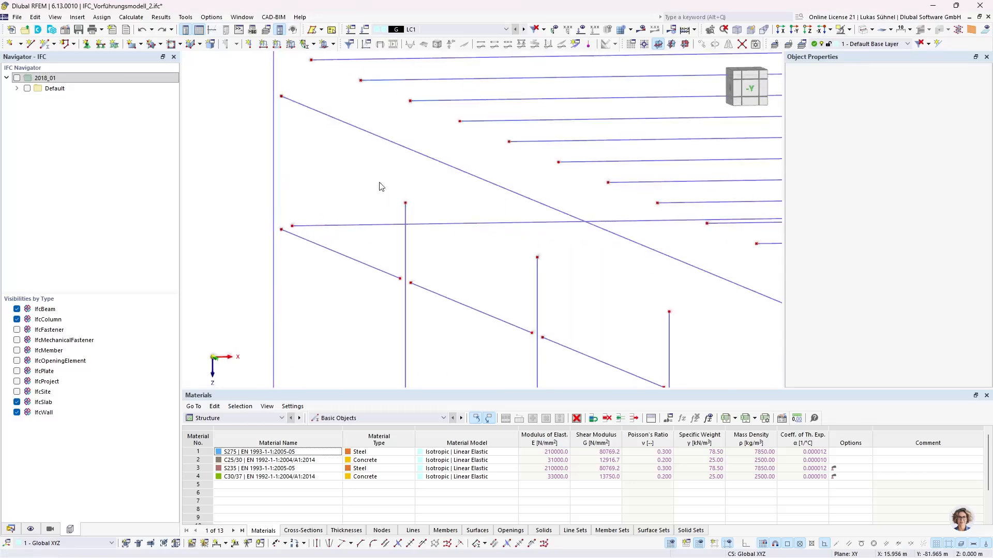
pyautogui.scroll(-2, 226, 256)
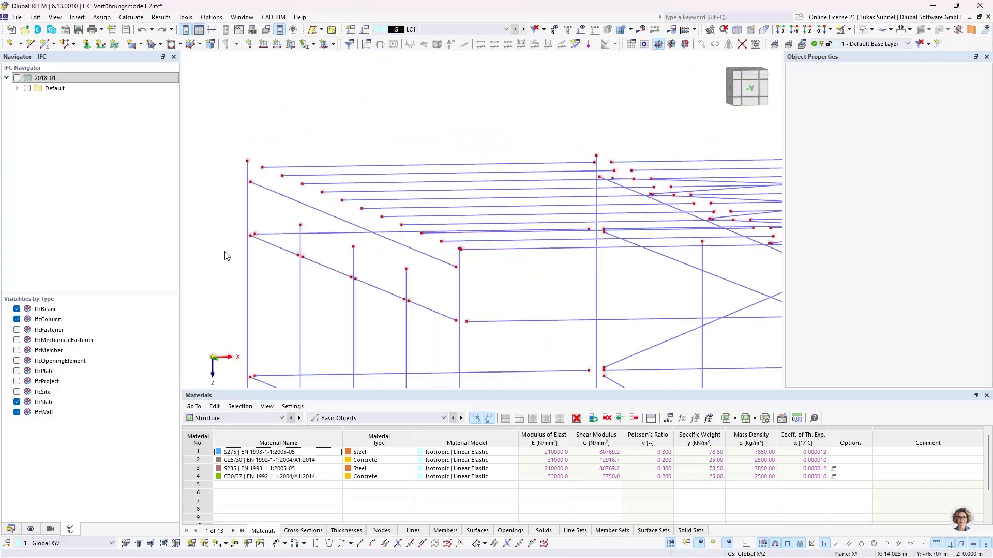
pyautogui.scroll(-5, 224, 260)
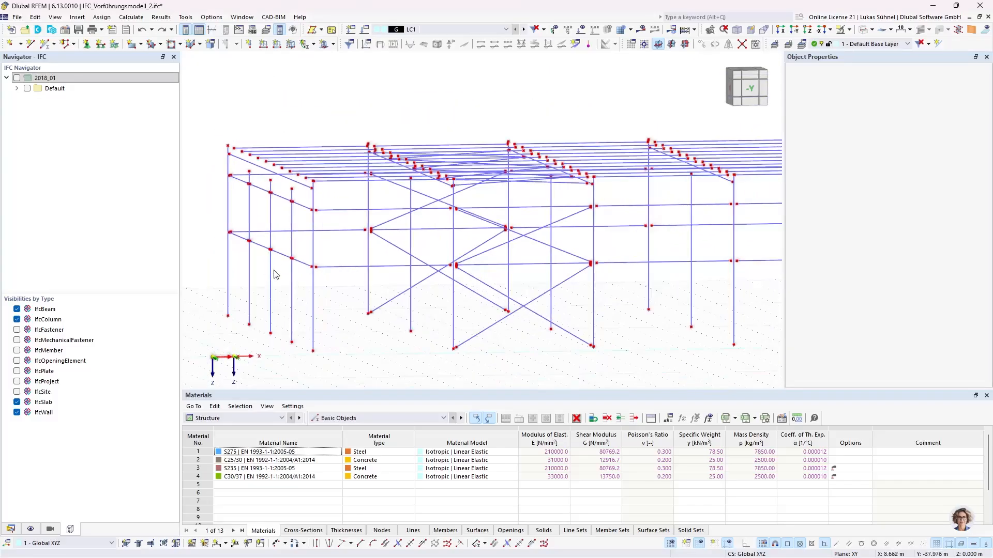
pyautogui.keyDown('ctrl'); pyautogui.moveTo(287, 269); pyautogui.dragTo(297, 275, button='middle'); pyautogui.keyUp('ctrl')
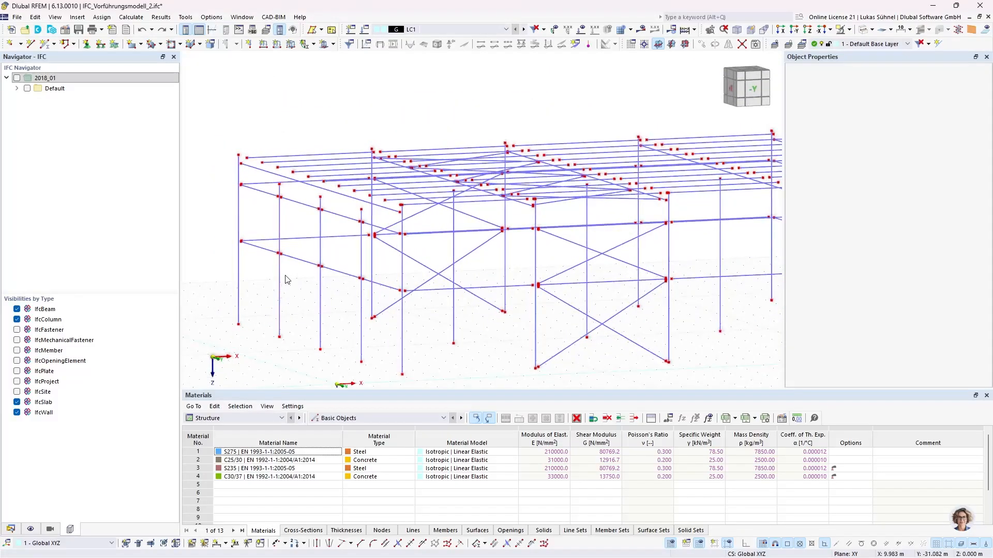
# Show the model data tree with Types for Nodes and Types for Lines expanded and Basic Objects collapsed.
pyautogui.click(9, 530)
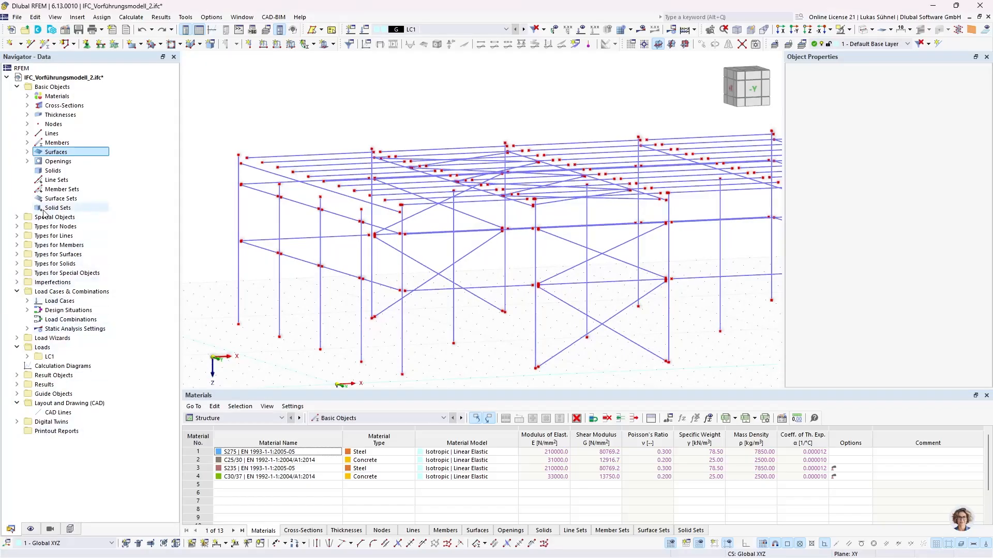
pyautogui.click(17, 227)
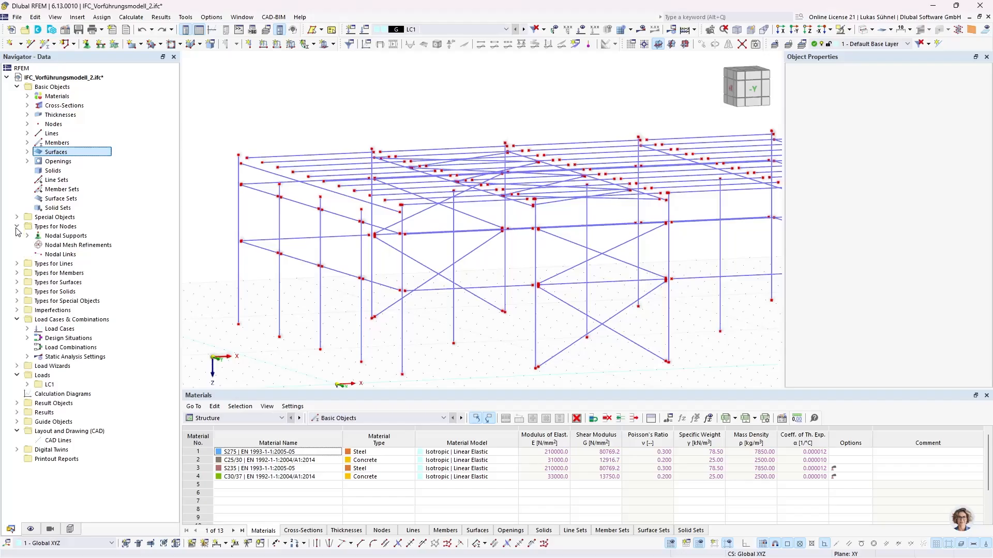
pyautogui.click(17, 264)
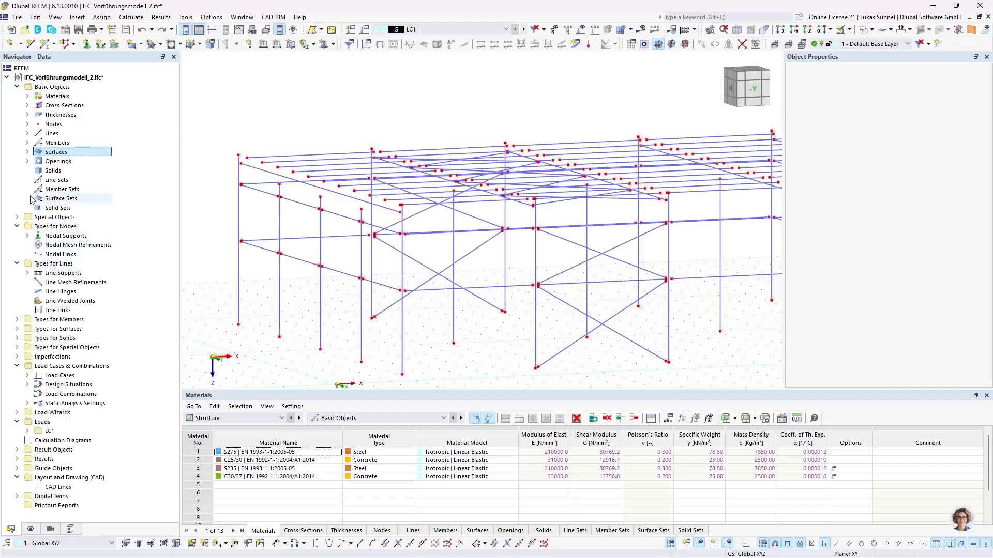
pyautogui.click(17, 87)
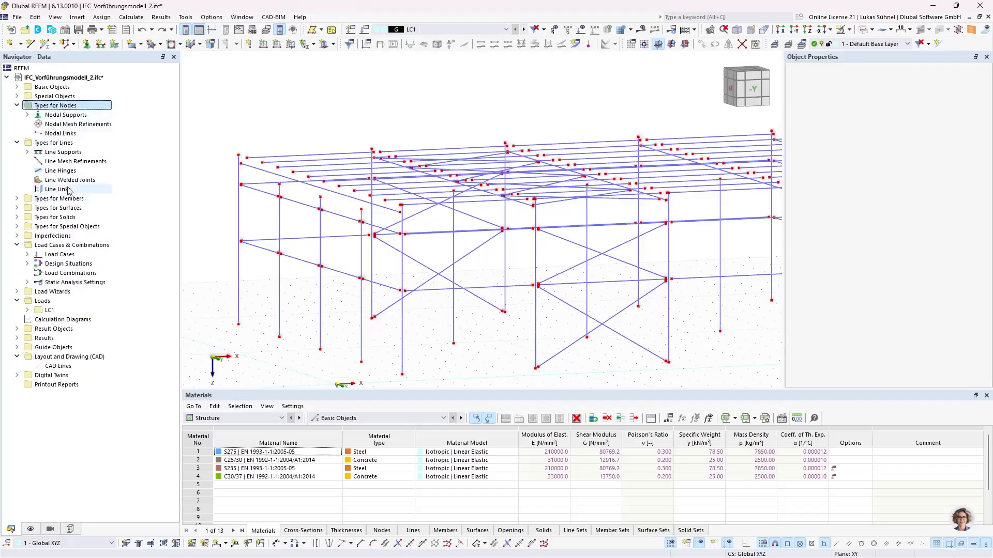
pyautogui.click(55, 143)
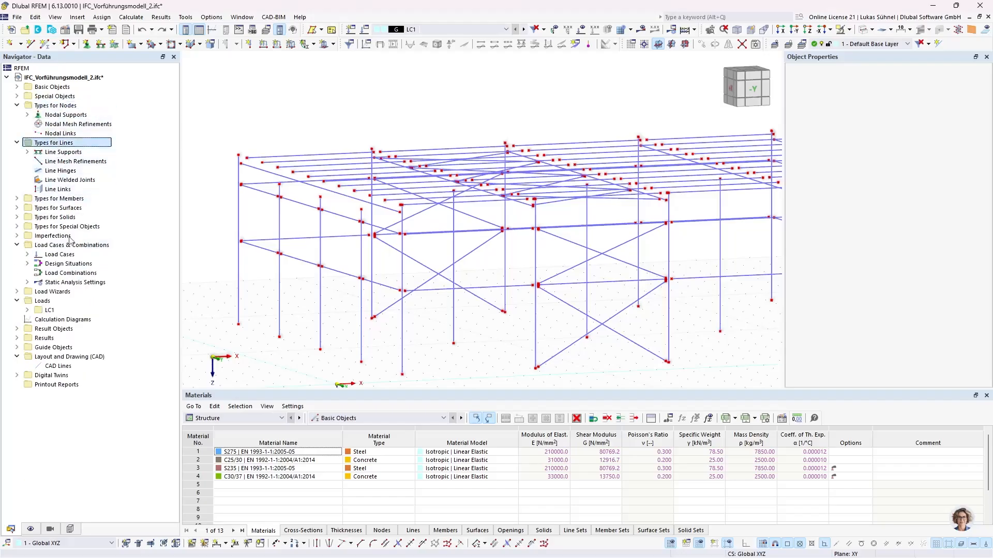
# Start a new nodal link that allows linking to members only, using the Closest objects search method with a 1.000 m radius.
pyautogui.click(58, 133)
pyautogui.click(58, 189)
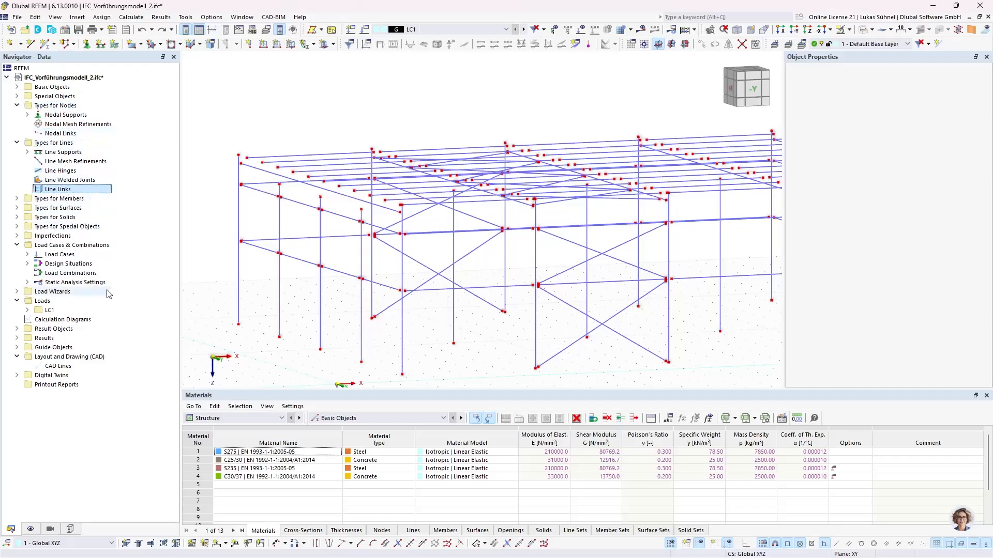
pyautogui.click(61, 134)
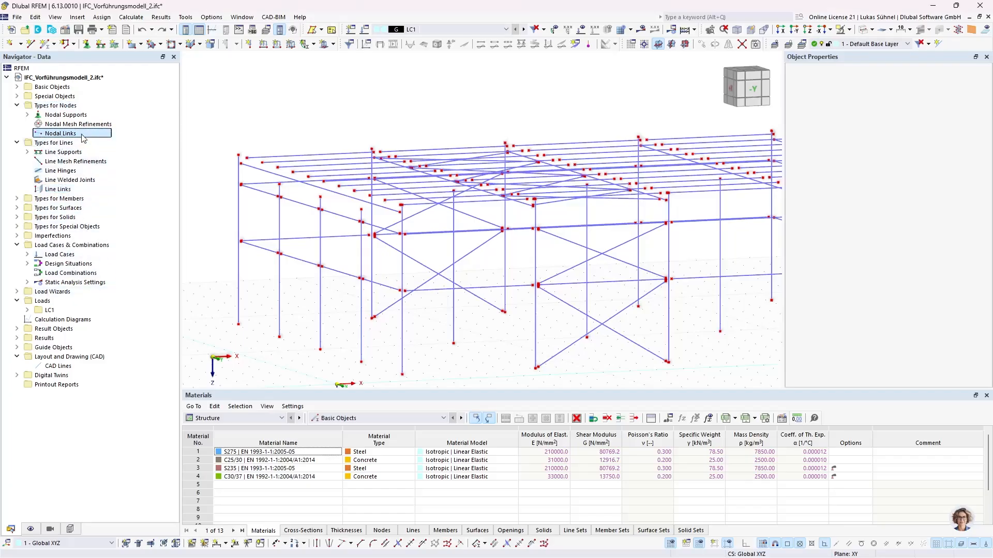
pyautogui.doubleClick(90, 135)
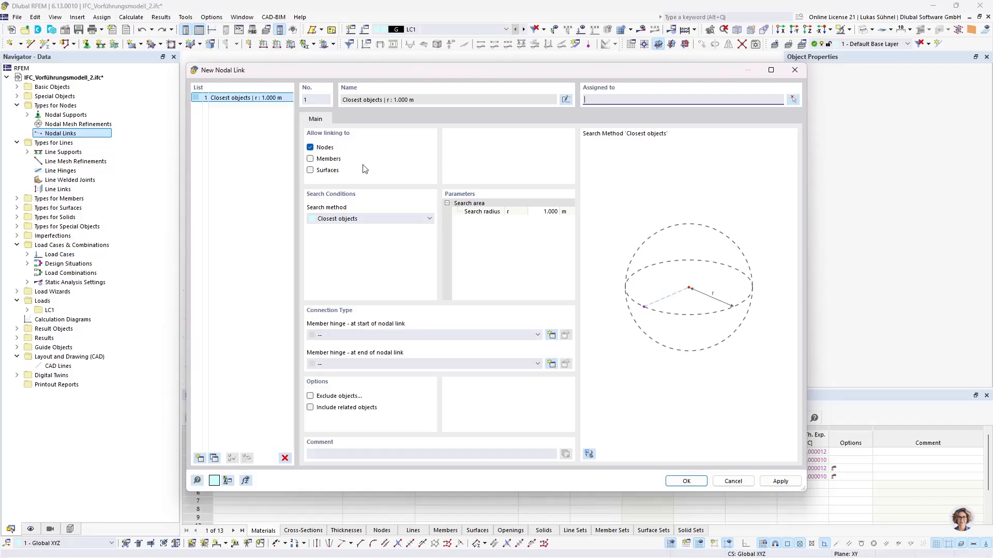
pyautogui.click(320, 150)
pyautogui.click(321, 159)
pyautogui.click(548, 211)
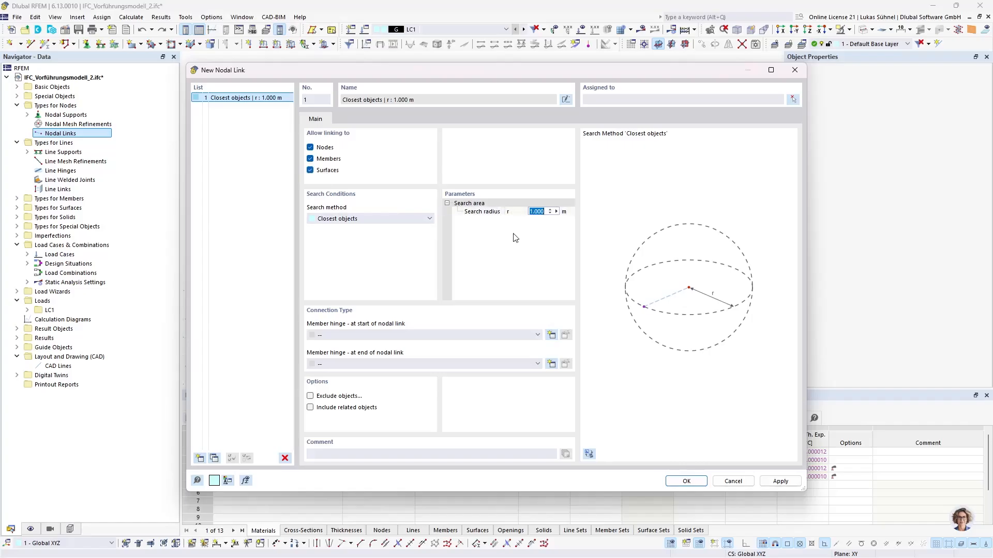
pyautogui.click(323, 171)
# Assign the nodal link to the gable roof beam's end node beside the corner column, and create the link.
pyautogui.click(793, 99)
pyautogui.moveTo(262, 215); pyautogui.dragTo(317, 233, button='middle')
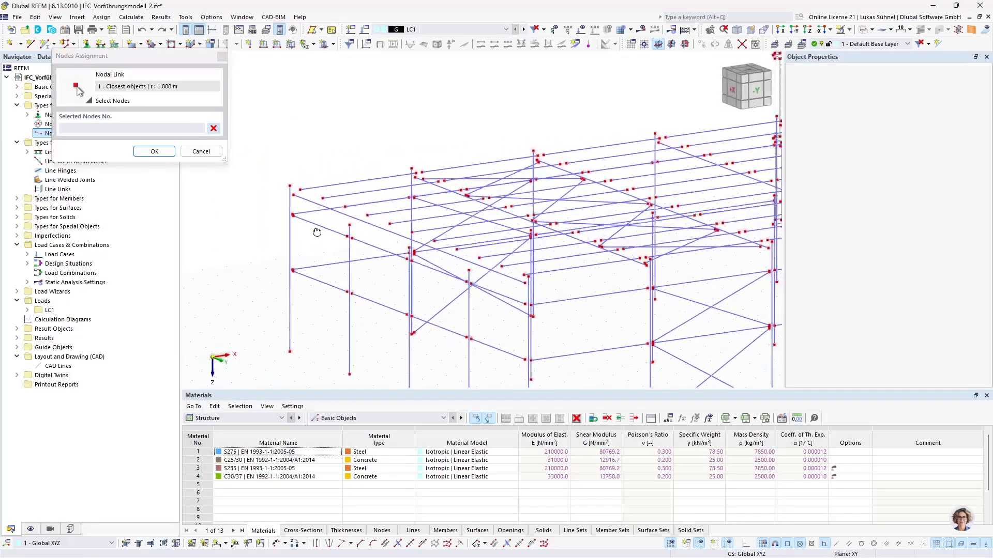
pyautogui.scroll(-3, 516, 291)
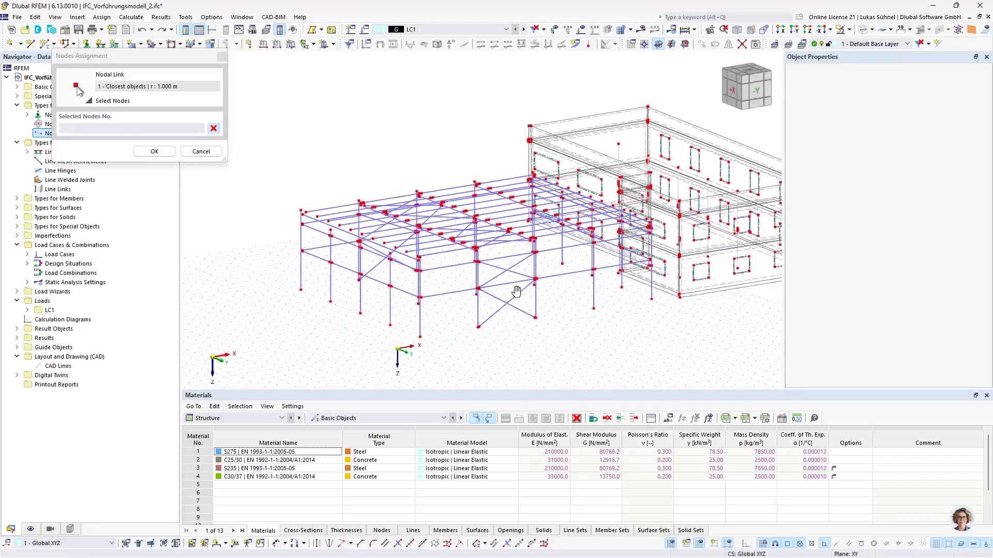
pyautogui.keyDown('ctrl'); pyautogui.moveTo(516, 291); pyautogui.dragTo(556, 289, button='middle'); pyautogui.keyUp('ctrl')
pyautogui.scroll(8, 307, 233)
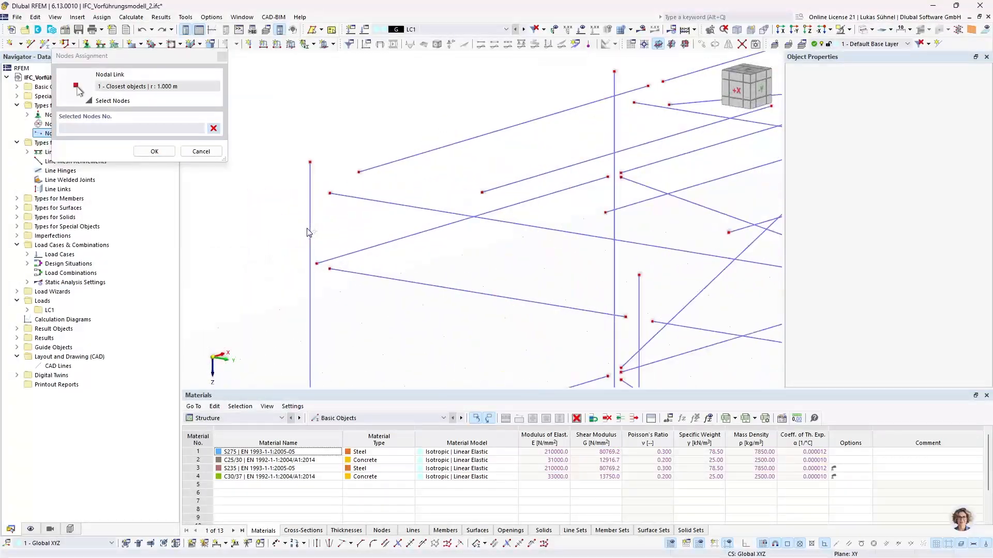
pyautogui.scroll(4, 317, 248)
pyautogui.scroll(-3, 363, 186)
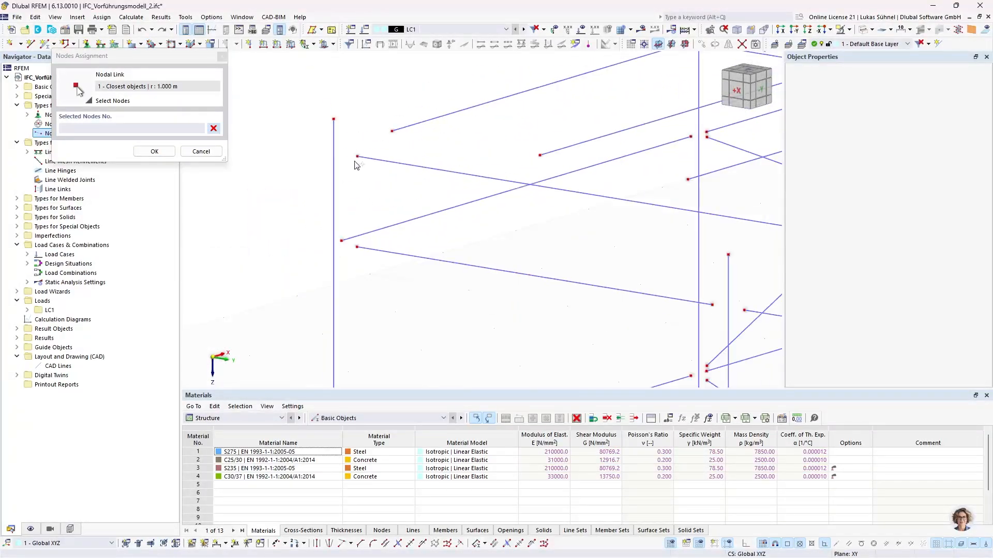
pyautogui.scroll(-4, 381, 182)
pyautogui.keyDown('ctrl'); pyautogui.moveTo(464, 214); pyautogui.dragTo(321, 212, button='middle'); pyautogui.keyUp('ctrl')
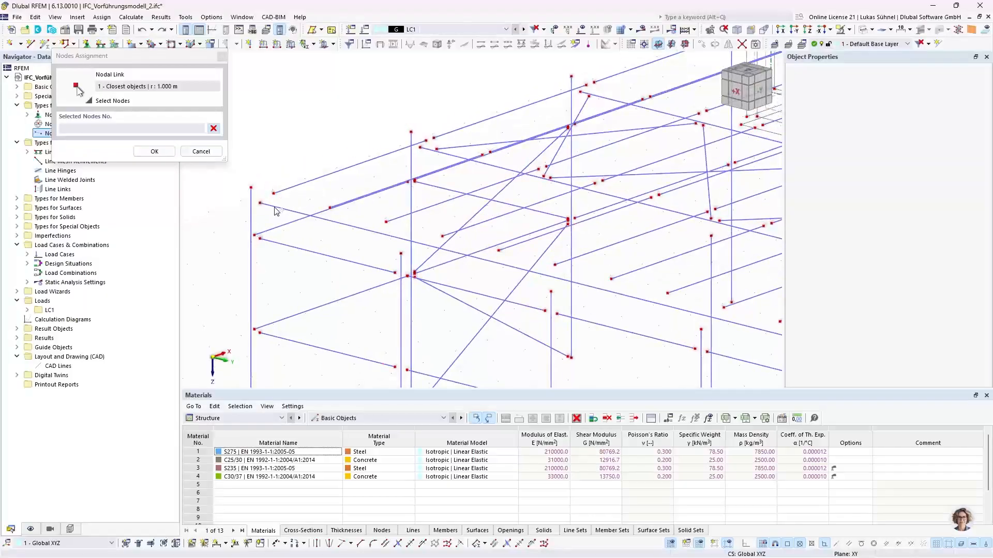
pyautogui.click(260, 204)
pyautogui.click(154, 151)
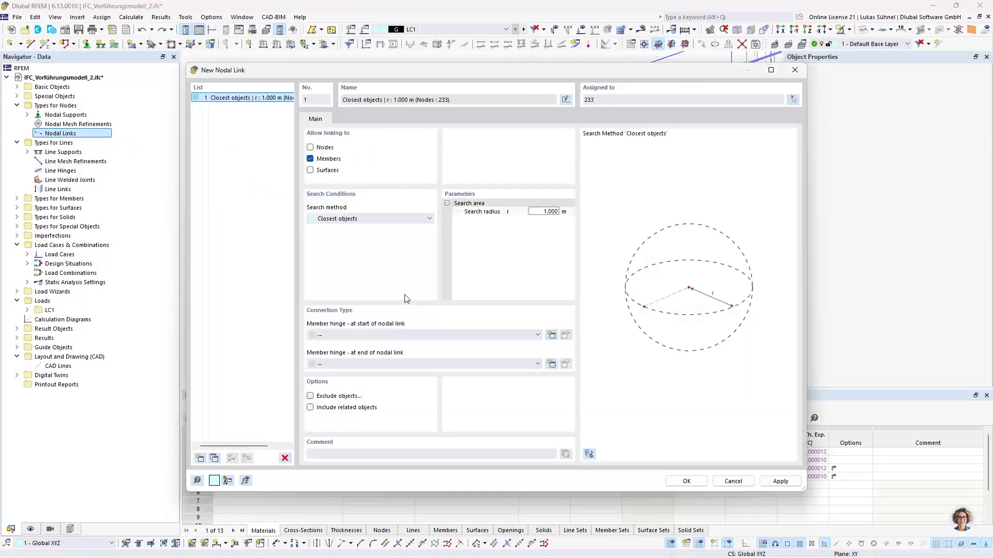
pyautogui.moveTo(341, 70); pyautogui.dragTo(481, 77)
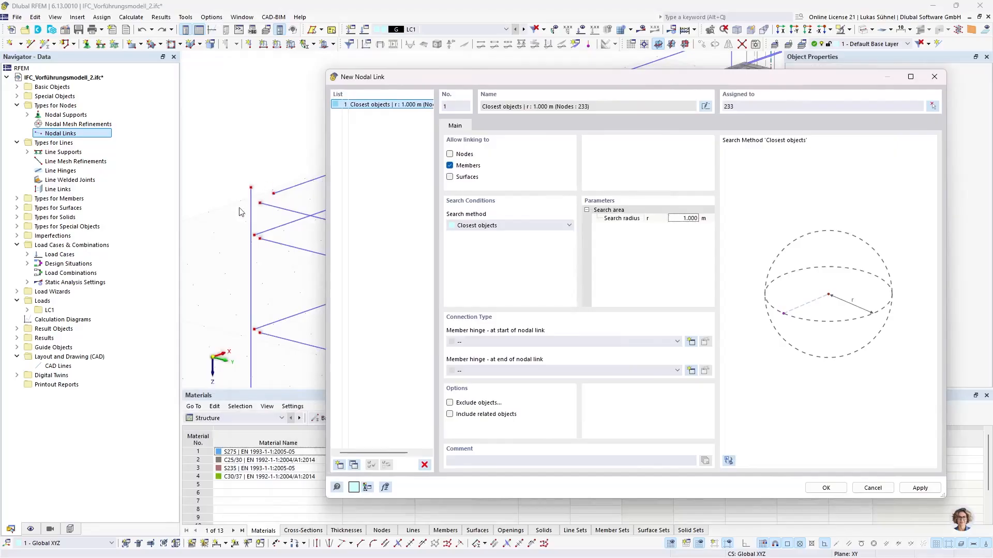
pyautogui.click(681, 217)
pyautogui.click(827, 489)
pyautogui.click(825, 488)
# Examine the new link between the roof beam's end node and the corner column's axis.
pyautogui.scroll(5, 357, 222)
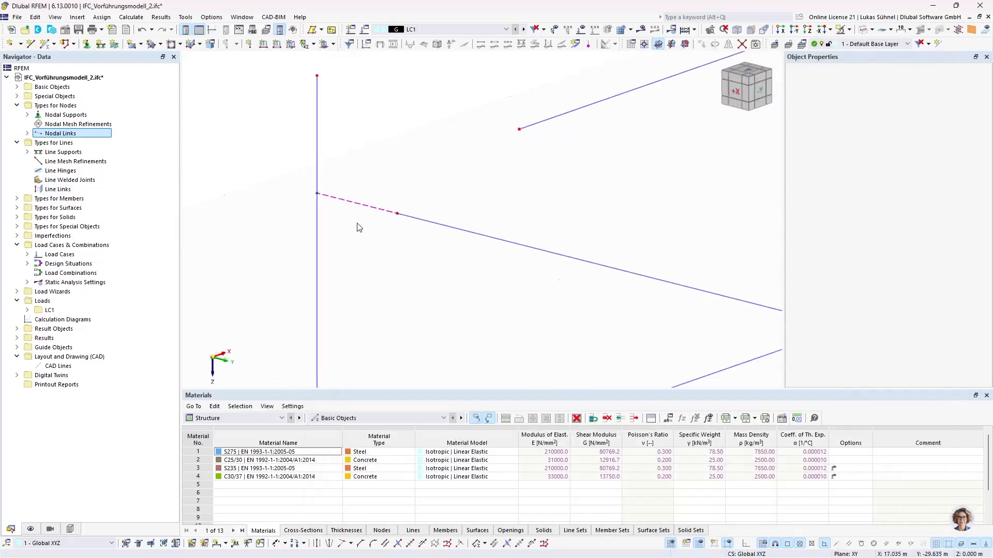
pyautogui.scroll(2, 357, 226)
pyautogui.scroll(-4, 336, 224)
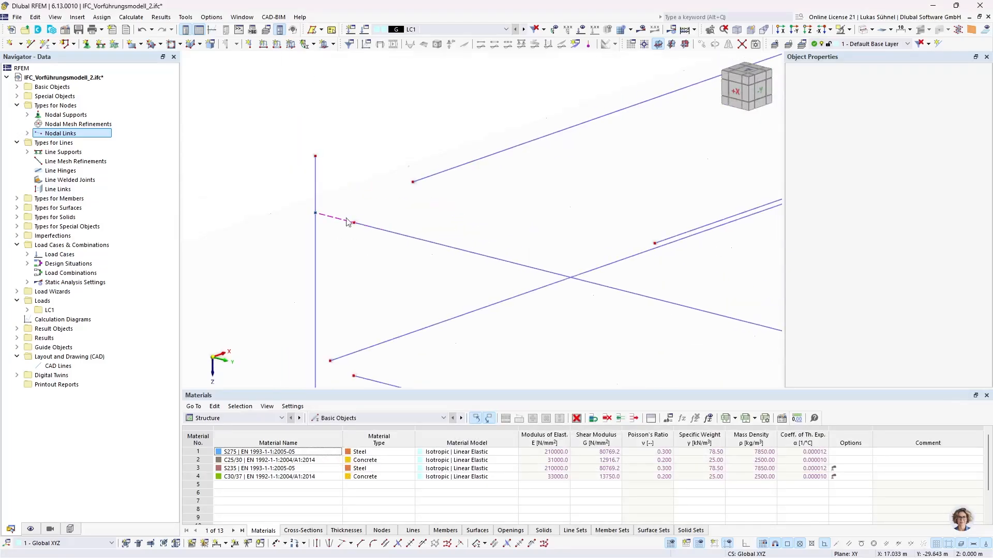
pyautogui.click(863, 32)
pyautogui.click(863, 32)
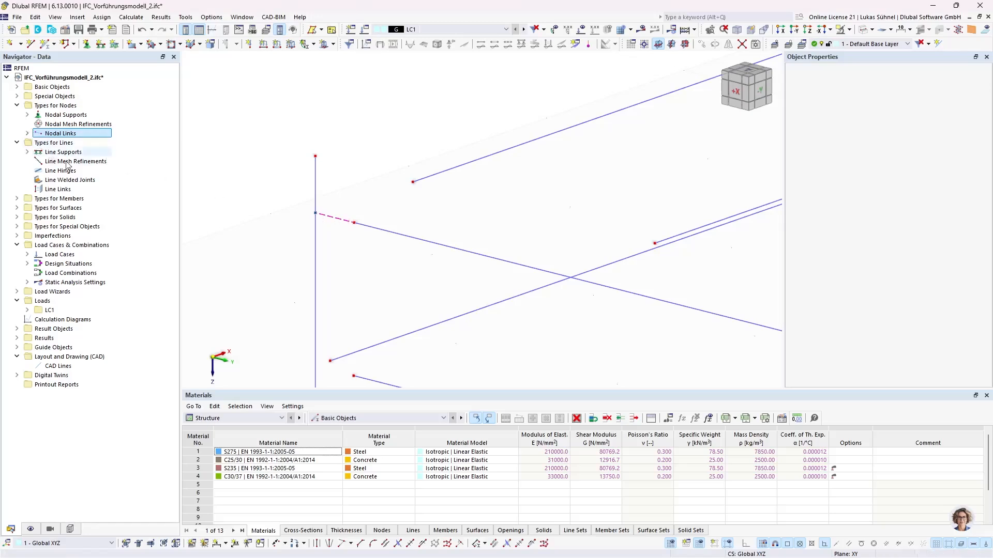
# Find and select the generated rigid member in the Members list to locate it in the model, and collapse the list.
pyautogui.click(16, 86)
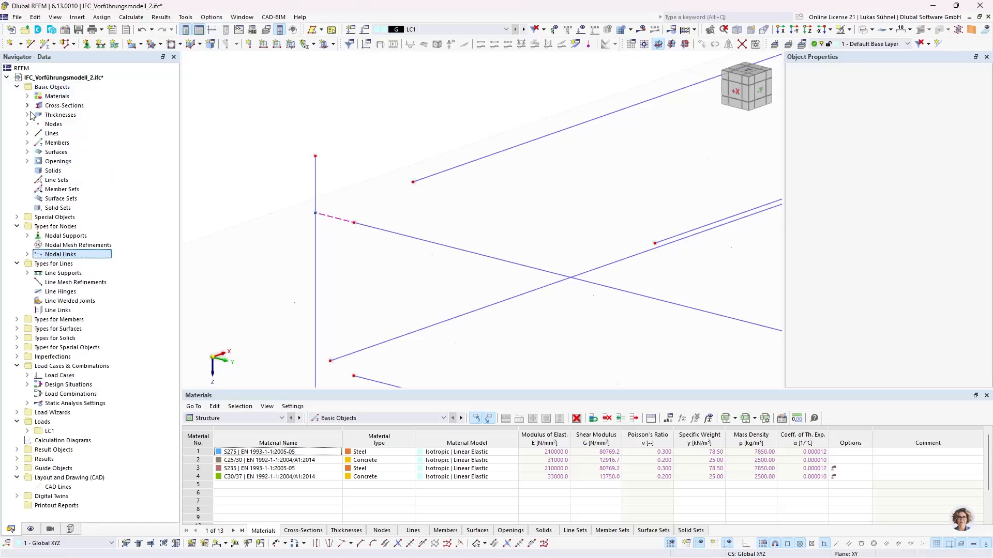
pyautogui.click(27, 143)
pyautogui.scroll(-20, 110, 259)
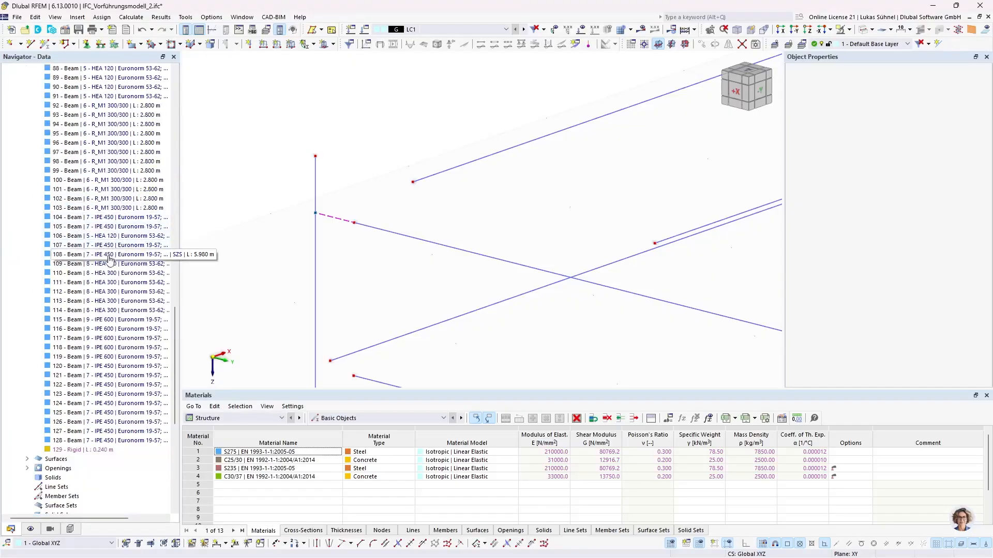
pyautogui.scroll(-5, 109, 260)
pyautogui.click(84, 312)
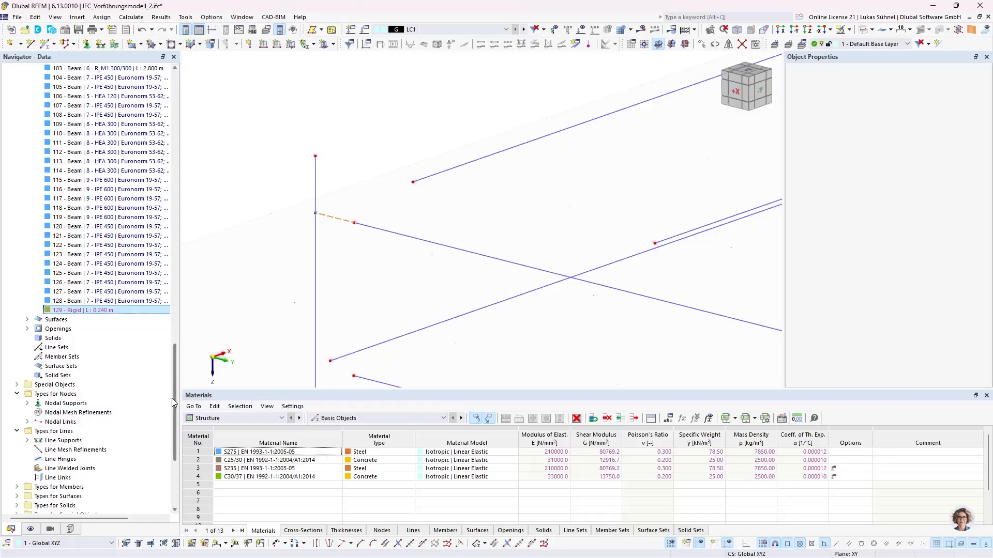
pyautogui.moveTo(175, 397); pyautogui.dragTo(161, 124)
pyautogui.click(28, 142)
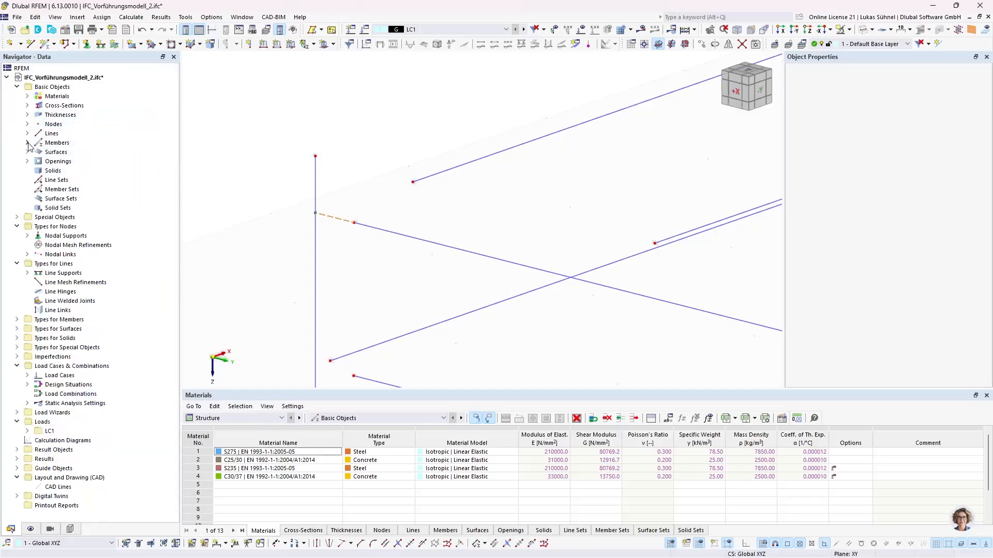
# Reopen the Closest objects nodal link for node assignment and add the steel hall's nodes above the column bases in the side view.
pyautogui.doubleClick(57, 254)
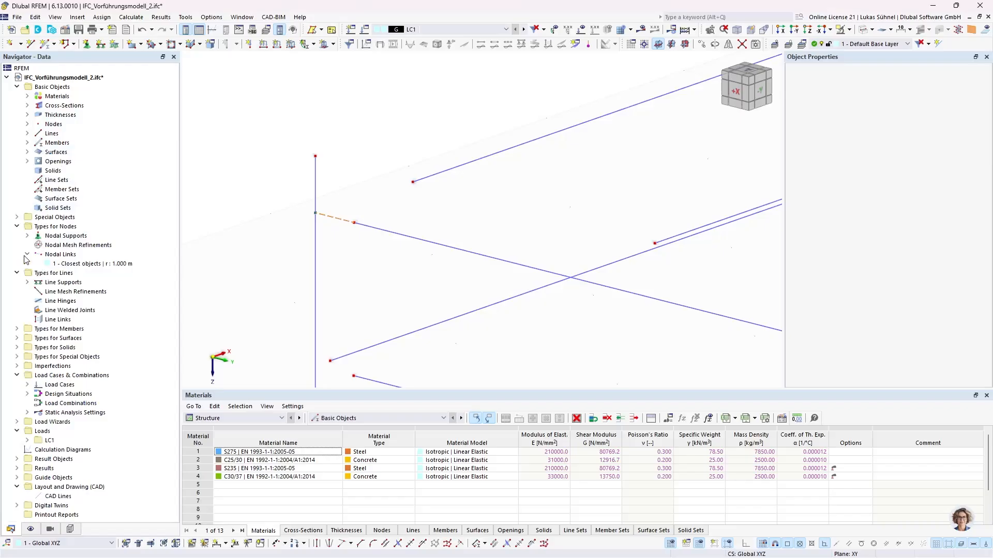
pyautogui.click(89, 266)
pyautogui.doubleClick(89, 264)
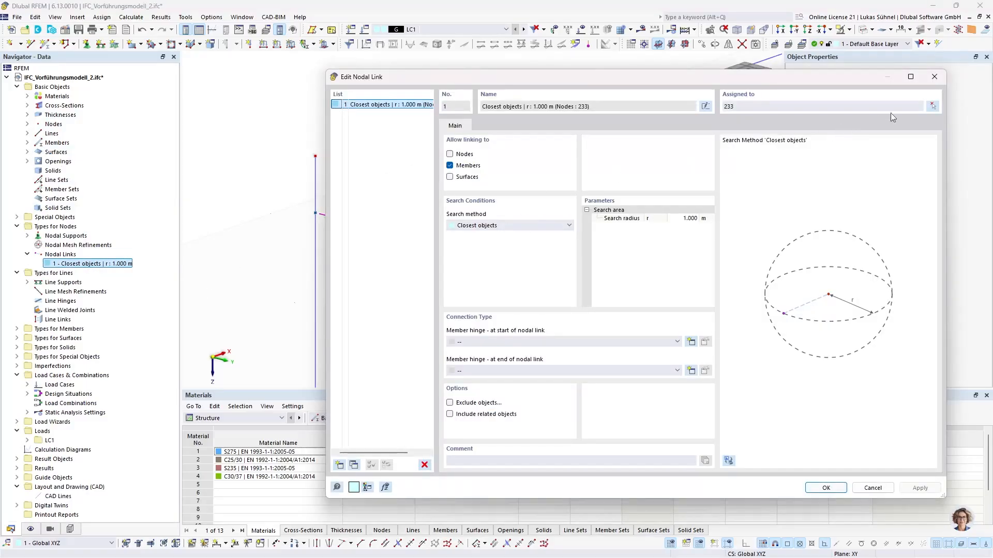
pyautogui.click(932, 106)
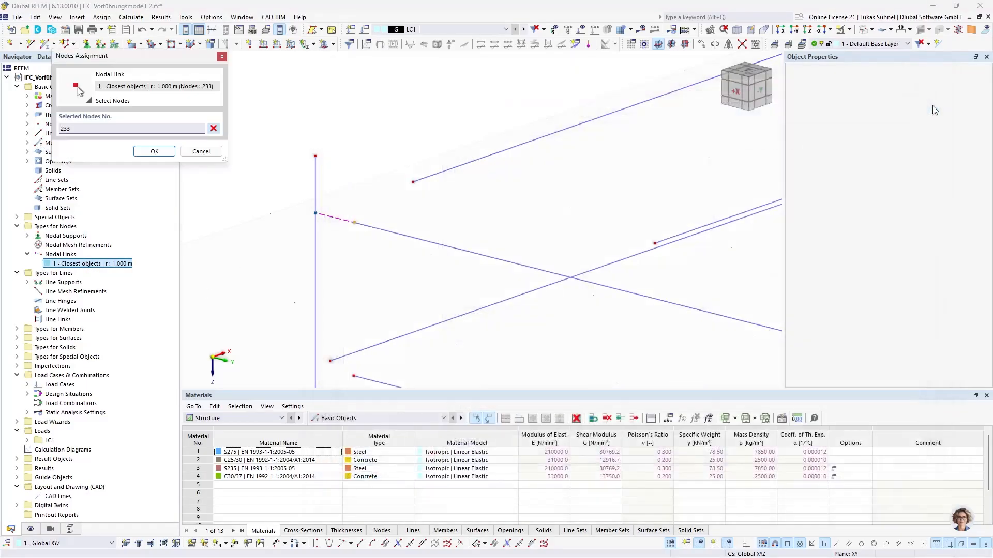
pyautogui.scroll(-10, 342, 195)
pyautogui.keyDown('ctrl'); pyautogui.moveTo(592, 239); pyautogui.dragTo(494, 201, button='middle'); pyautogui.keyUp('ctrl')
pyautogui.moveTo(248, 121); pyautogui.dragTo(613, 232)
# Add the lower end nodes of the cross bracing at both column bases to the nodal link, and apply the assignment.
pyautogui.scroll(10, 336, 227)
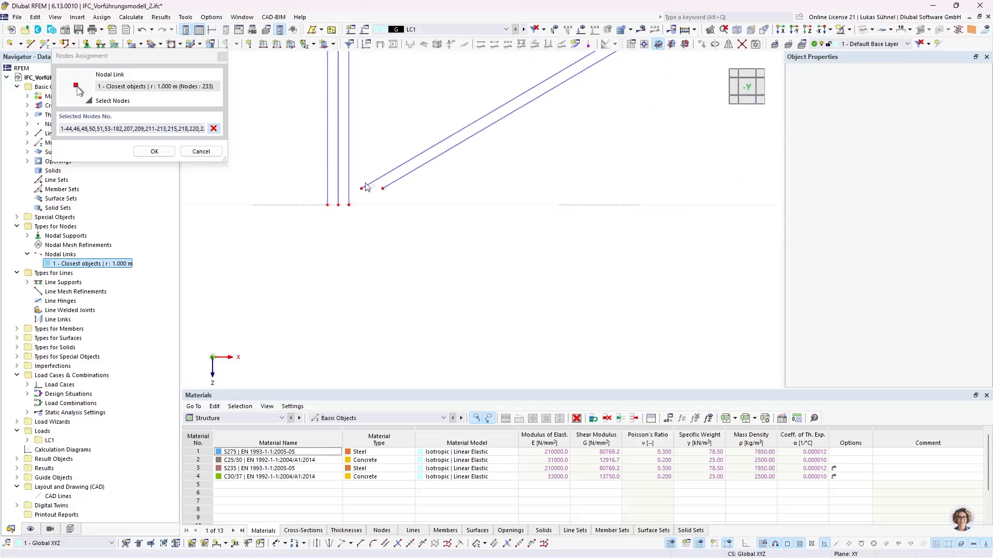
pyautogui.moveTo(348, 163); pyautogui.dragTo(426, 209)
pyautogui.scroll(-6, 450, 202)
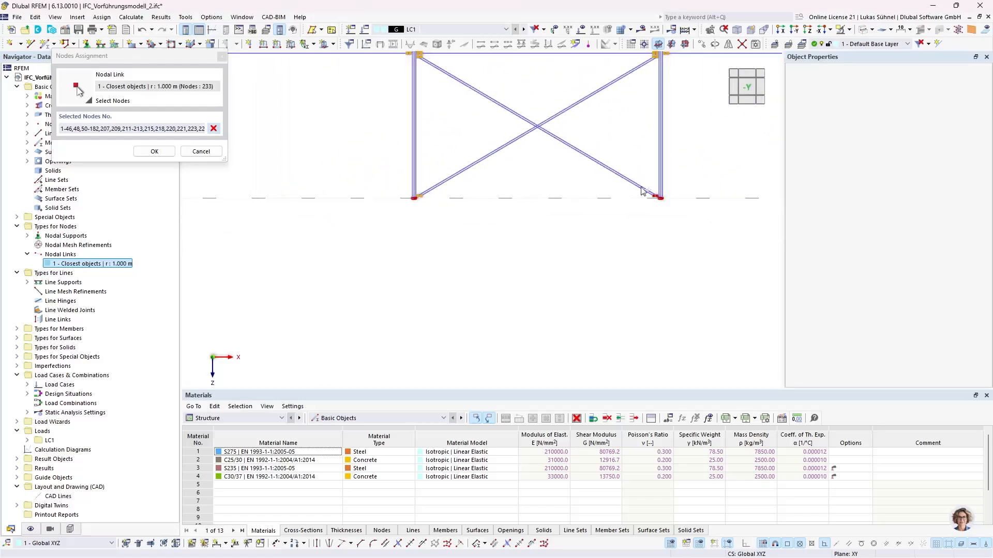
pyautogui.scroll(6, 661, 186)
pyautogui.moveTo(633, 177); pyautogui.dragTo(679, 223)
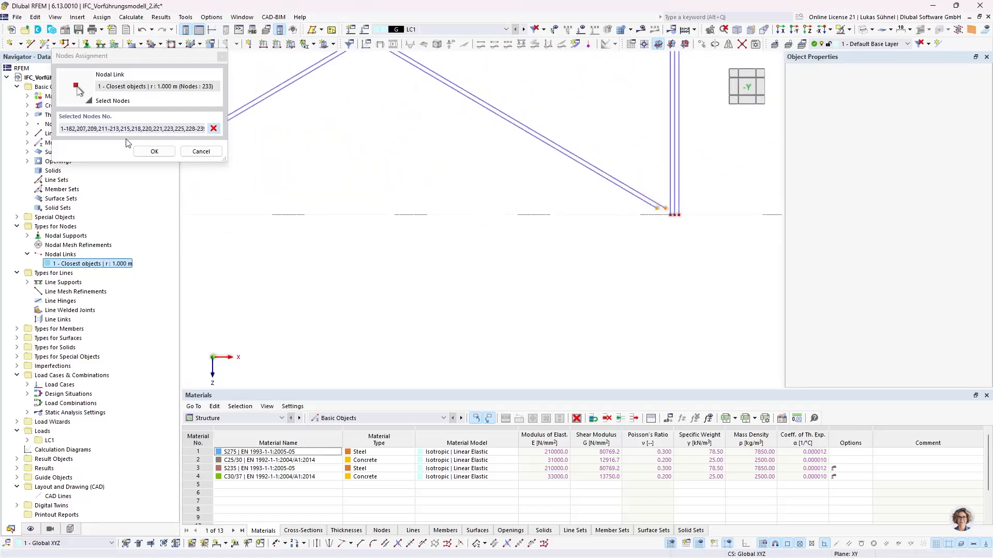
pyautogui.click(154, 152)
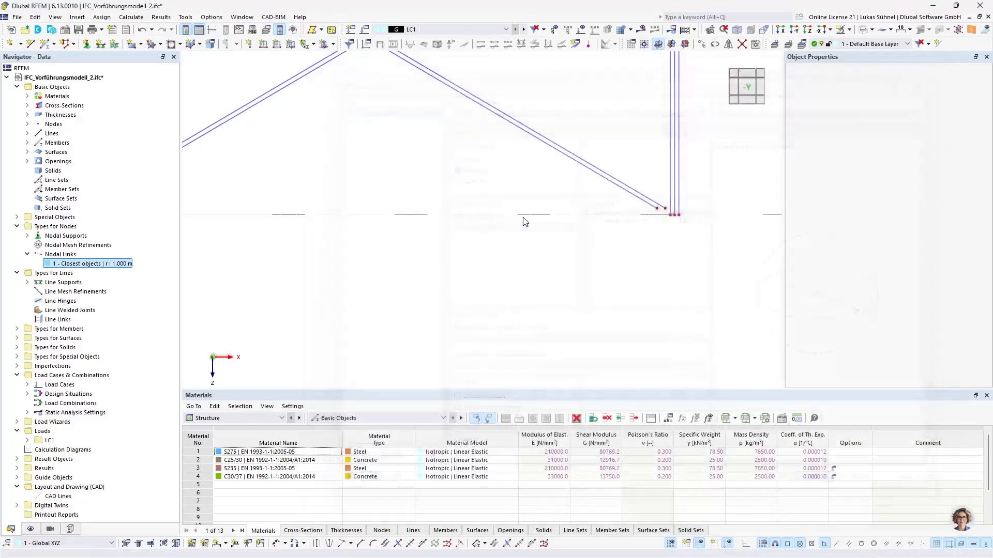
# Examine the rigid links between the gable roof beam, purlins, columns and wall beams.
pyautogui.scroll(-8, 552, 231)
pyautogui.moveTo(443, 235)
pyautogui.keyDown('ctrl'); pyautogui.mouseDown(button='middle')
pyautogui.moveTo(410, 221)
pyautogui.moveTo(427, 228)
pyautogui.mouseUp(button='middle'); pyautogui.keyUp('ctrl')
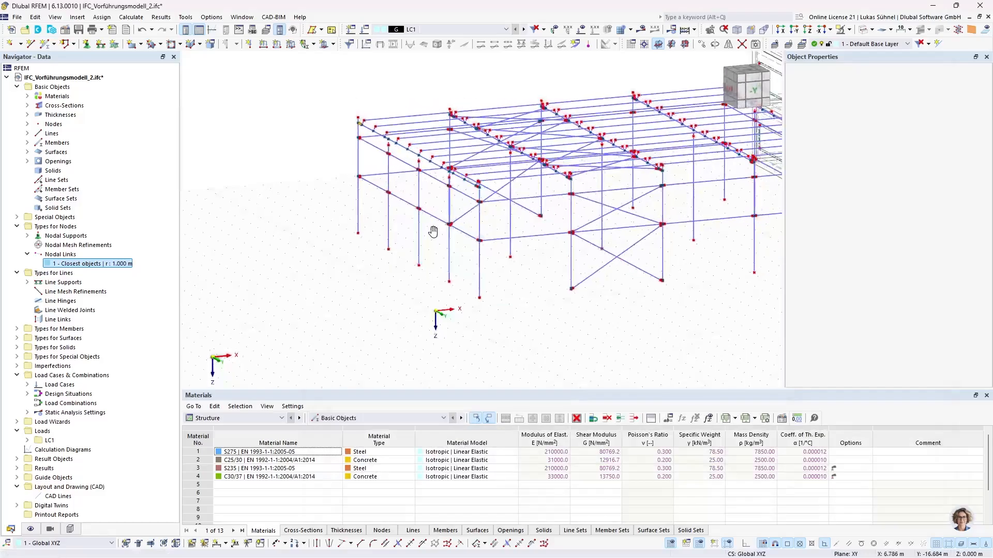
pyautogui.scroll(5, 404, 147)
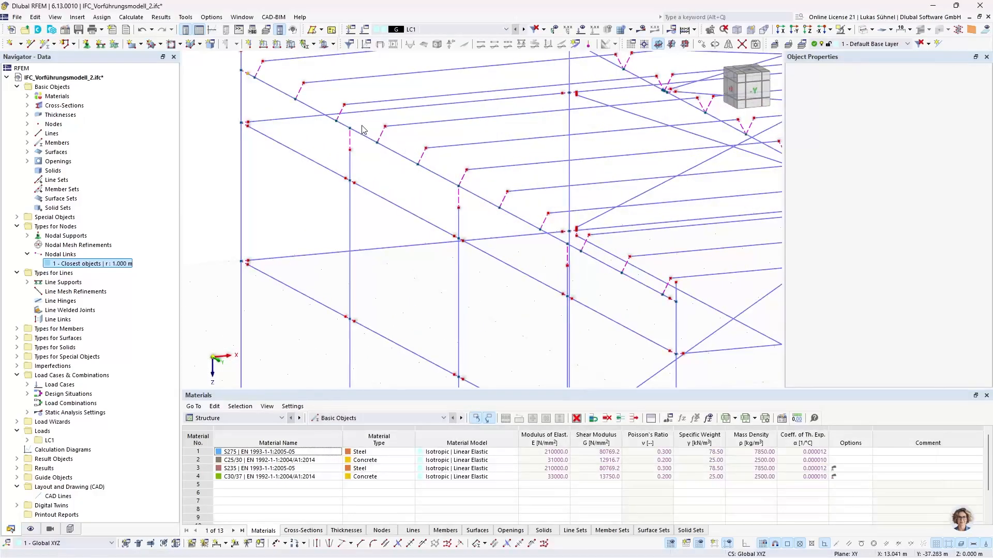
pyautogui.scroll(3, 365, 130)
pyautogui.moveTo(384, 159); pyautogui.dragTo(419, 235, button='middle')
pyautogui.moveTo(311, 169); pyautogui.dragTo(519, 302, button='middle')
pyautogui.scroll(-2, 519, 302)
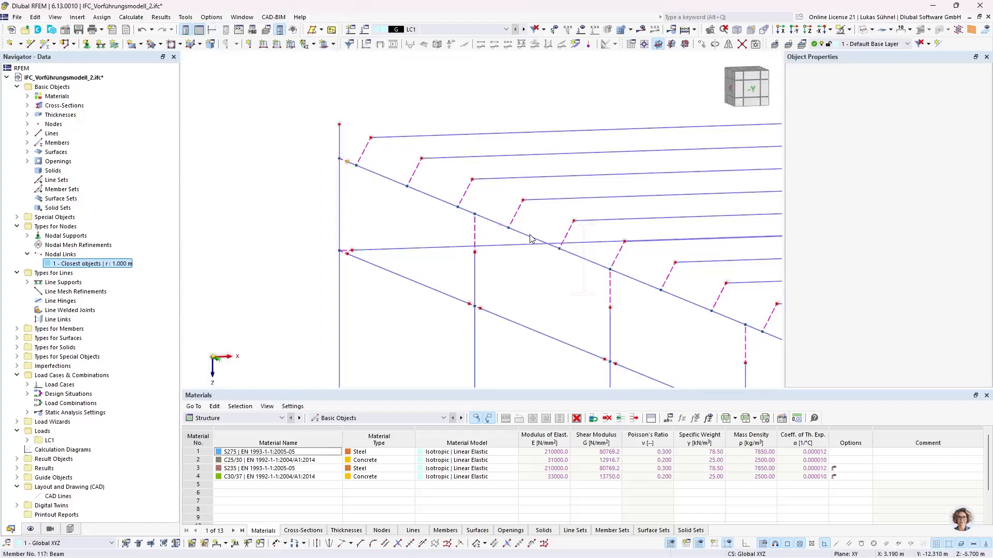
pyautogui.moveTo(521, 219); pyautogui.dragTo(442, 192, button='middle')
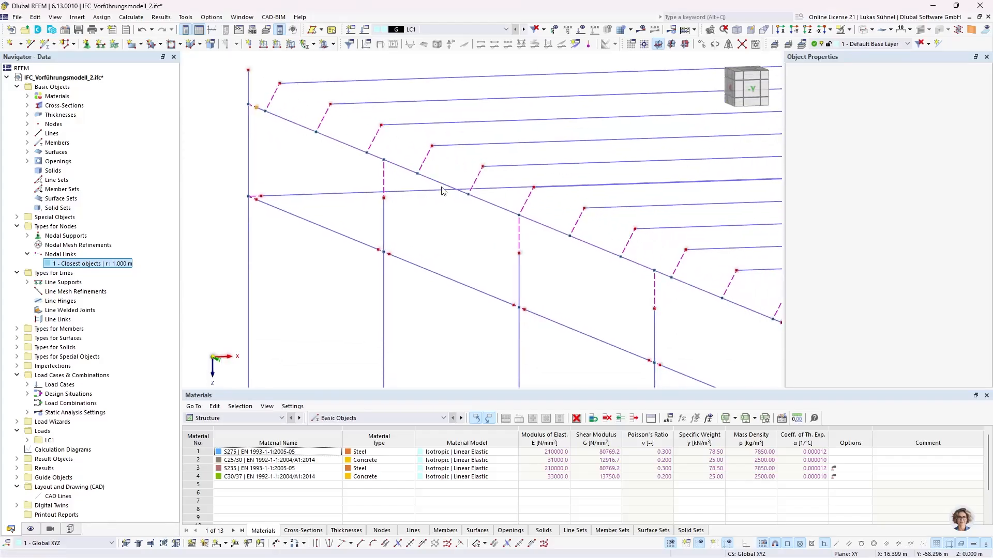
pyautogui.scroll(5, 399, 260)
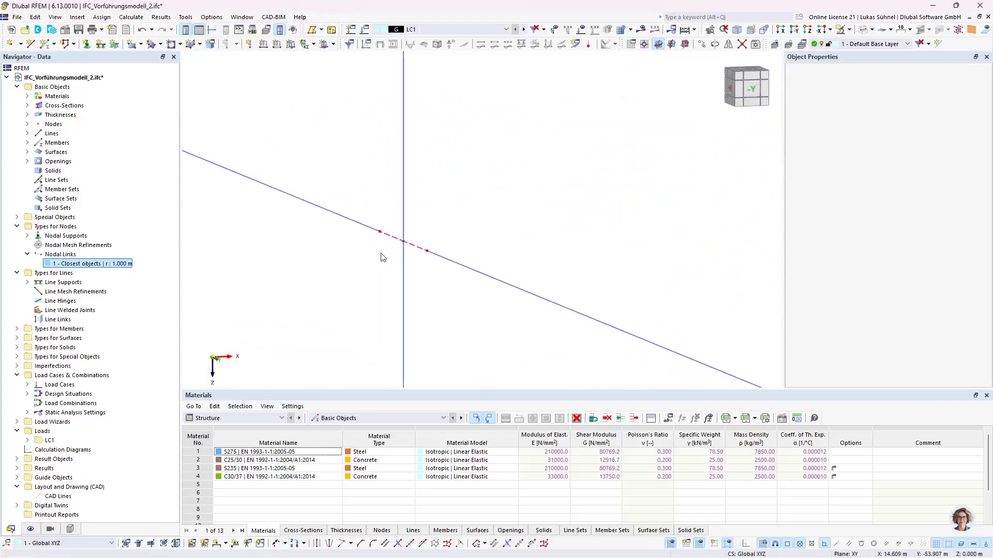
pyautogui.scroll(-2, 398, 256)
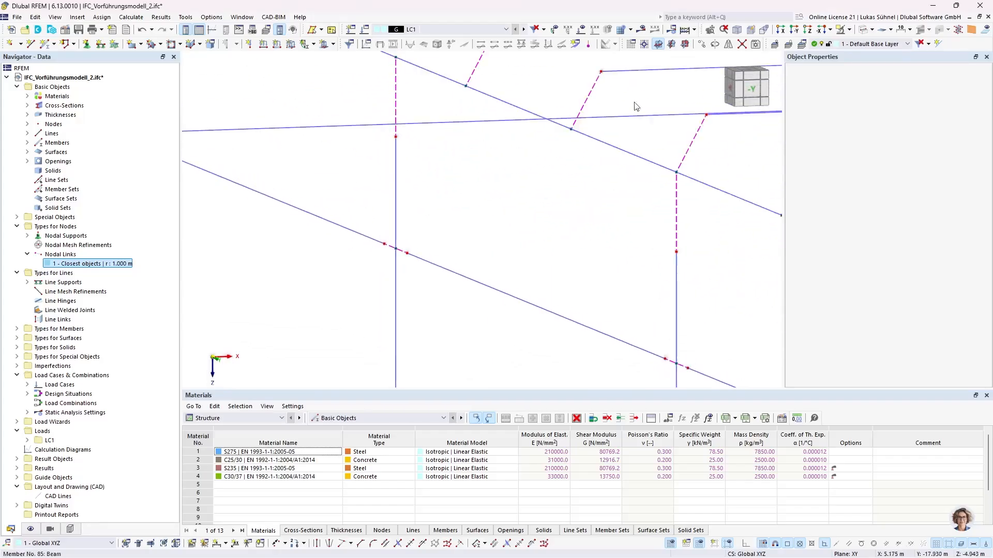
# Compare the linked gable wall and roof in solid and wireframe display, and return to wireframe.
pyautogui.click(863, 31)
pyautogui.scroll(-3, 450, 221)
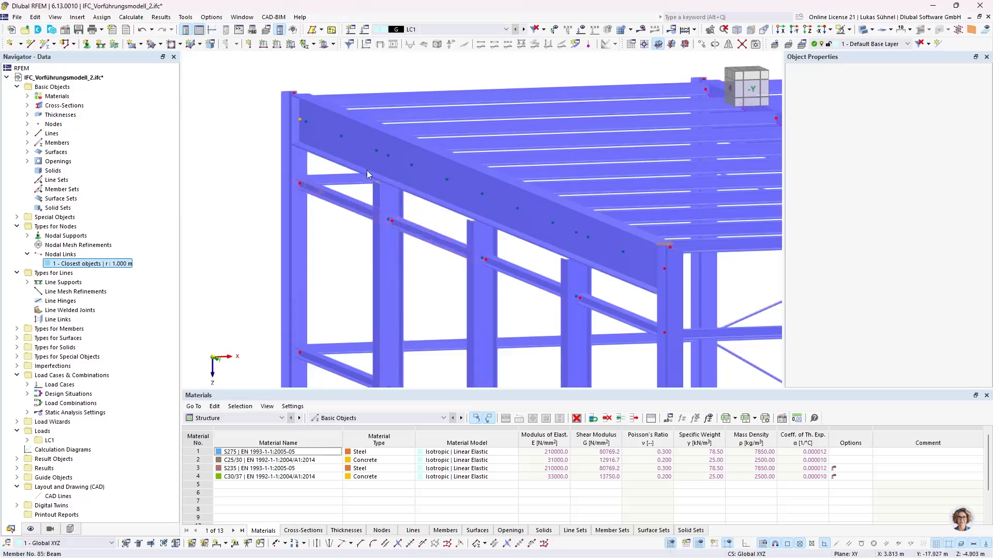
pyautogui.moveTo(438, 270); pyautogui.dragTo(393, 173, button='middle')
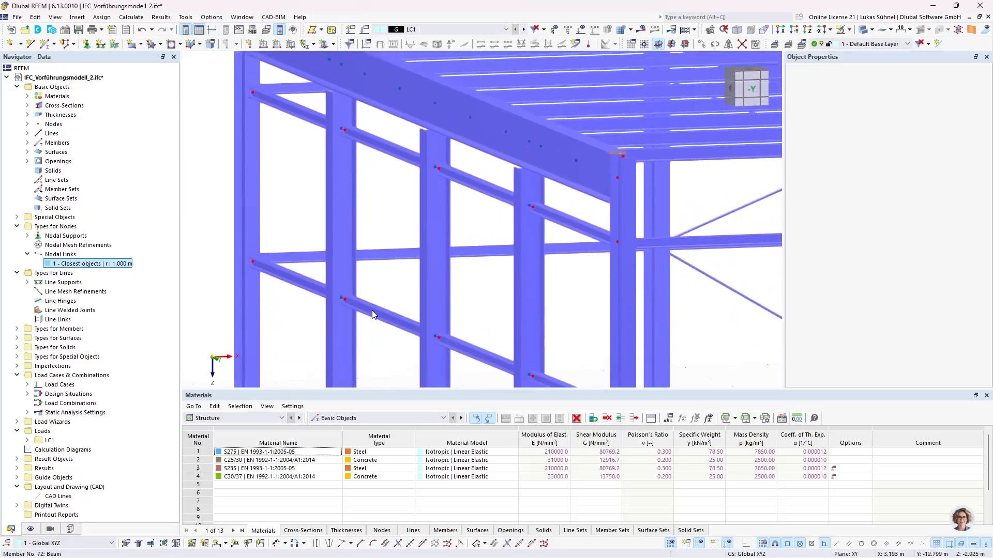
pyautogui.moveTo(322, 134); pyautogui.dragTo(332, 273, button='middle')
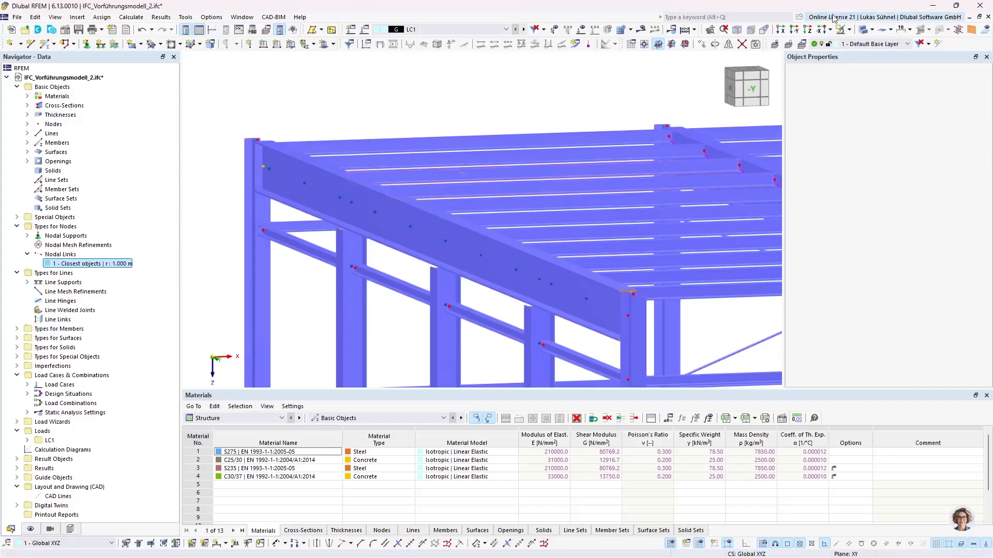
pyautogui.click(863, 34)
pyautogui.click(863, 34)
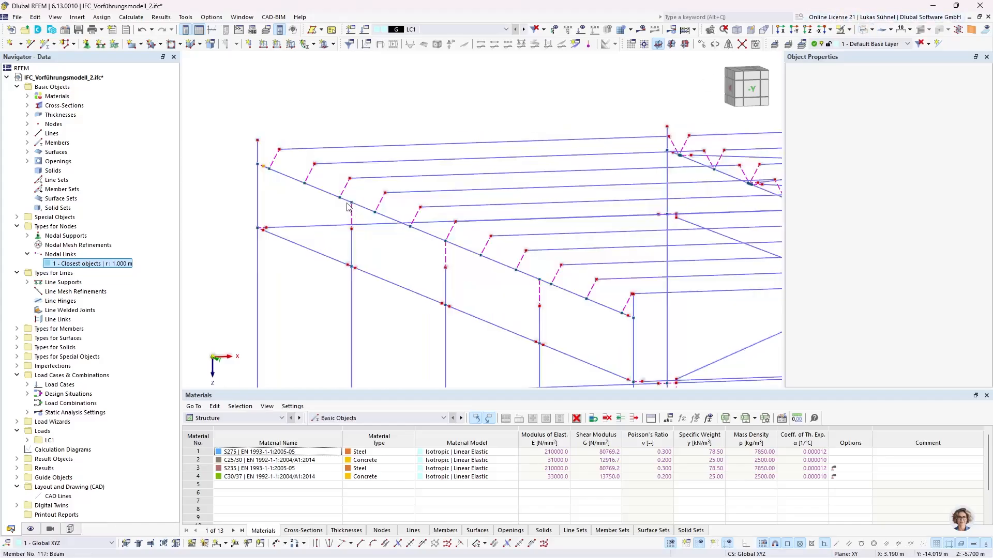
# Examine the rigid links between the gable roof beam, the purlins and the gable columns.
pyautogui.scroll(5, 341, 229)
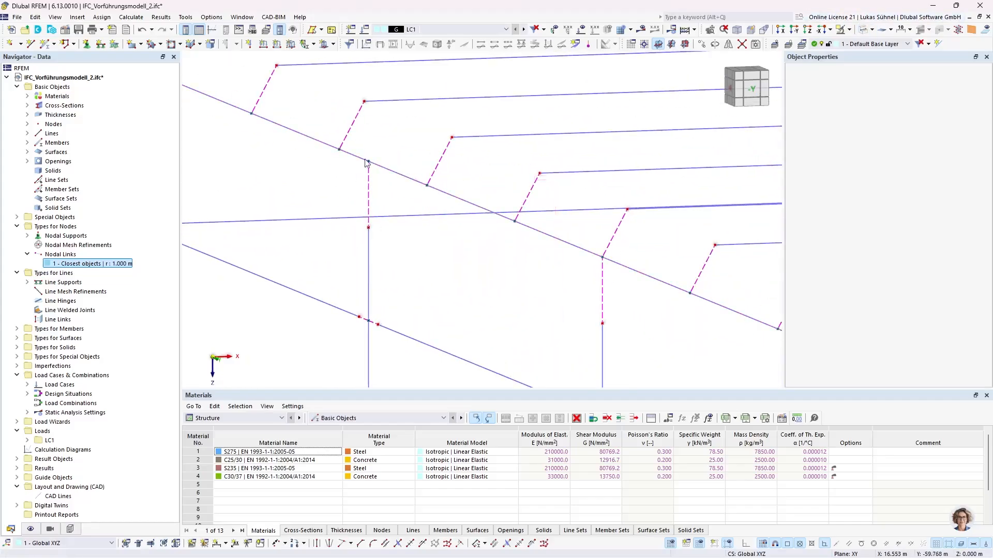
pyautogui.scroll(-3, 322, 137)
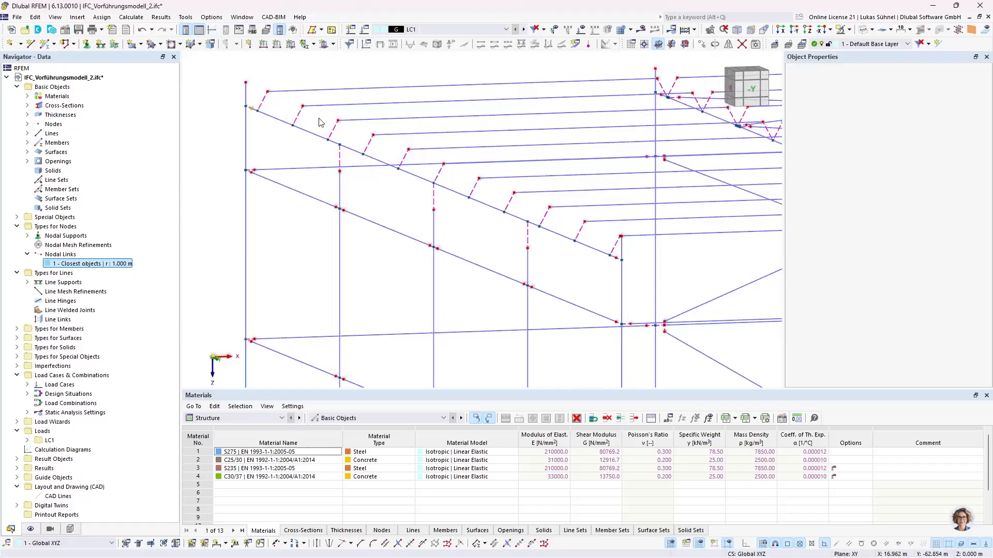
pyautogui.scroll(-2, 319, 122)
pyautogui.scroll(-2, 472, 244)
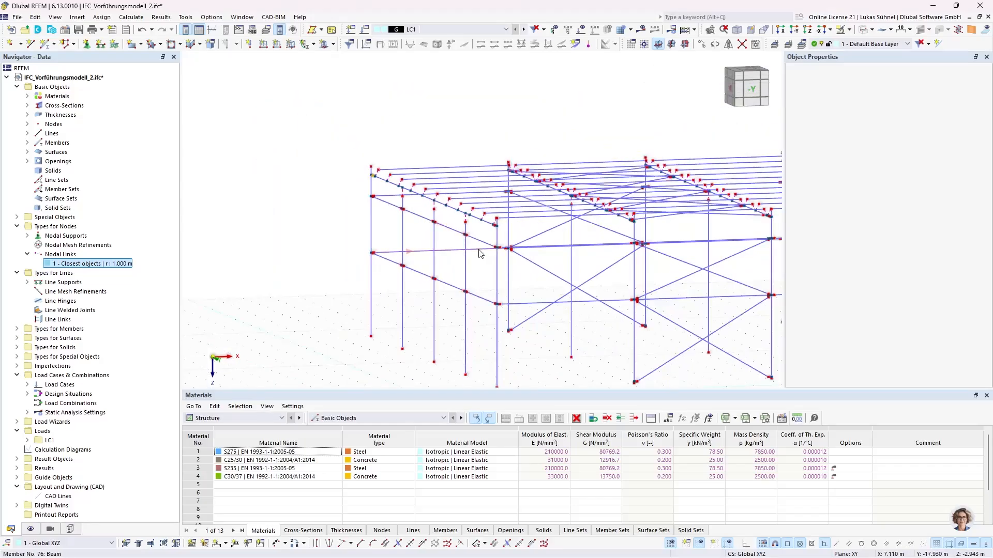
pyautogui.moveTo(483, 253); pyautogui.dragTo(320, 219, button='middle')
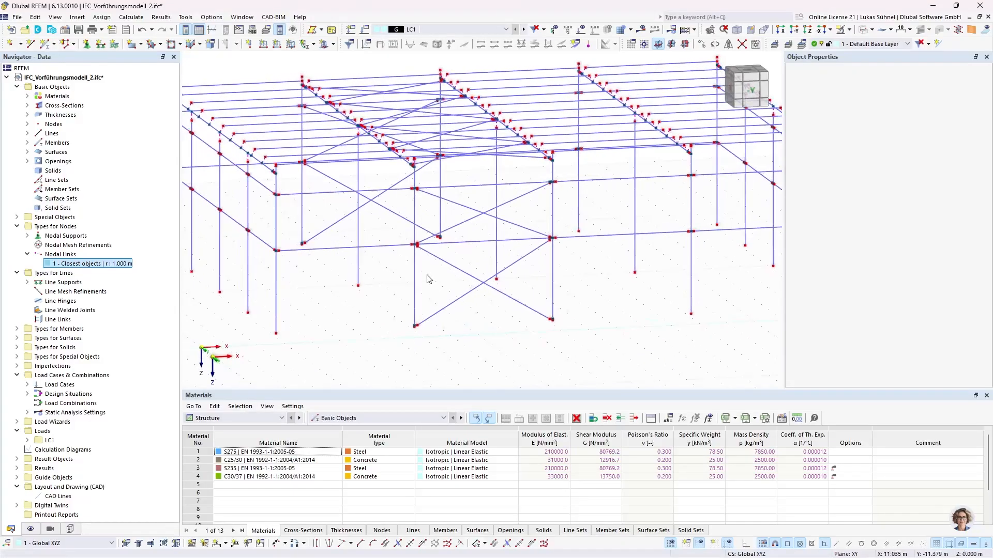
# Examine the rigid links between the wall beams, cross bracing and column in the braced bay, comparing them in solid and wireframe display.
pyautogui.scroll(5, 414, 245)
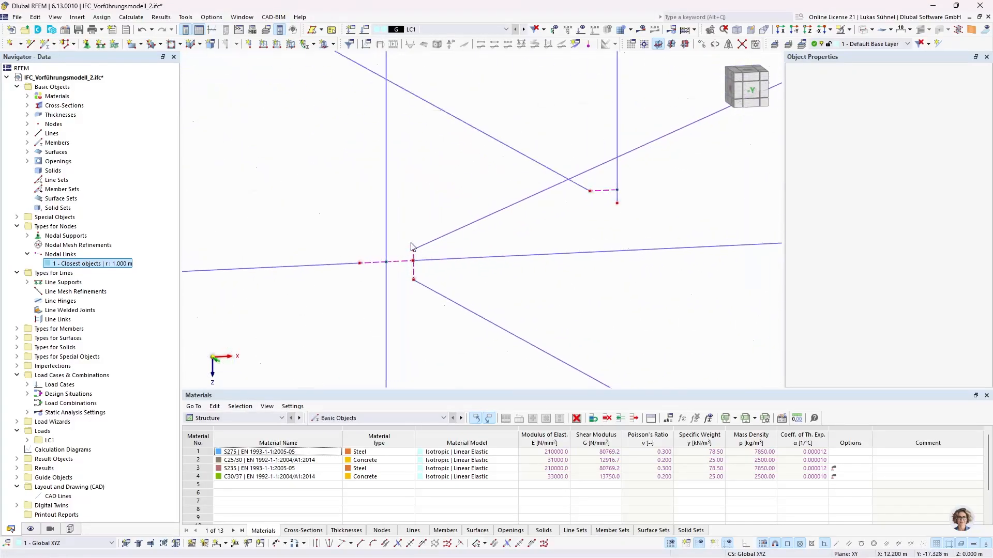
pyautogui.scroll(2, 419, 258)
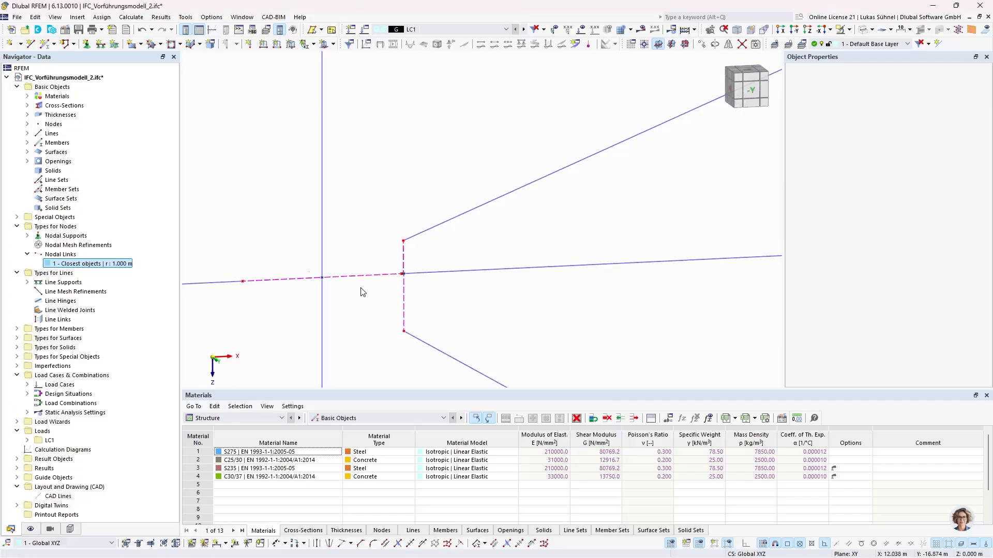
pyautogui.scroll(-2, 418, 249)
pyautogui.scroll(5, 472, 216)
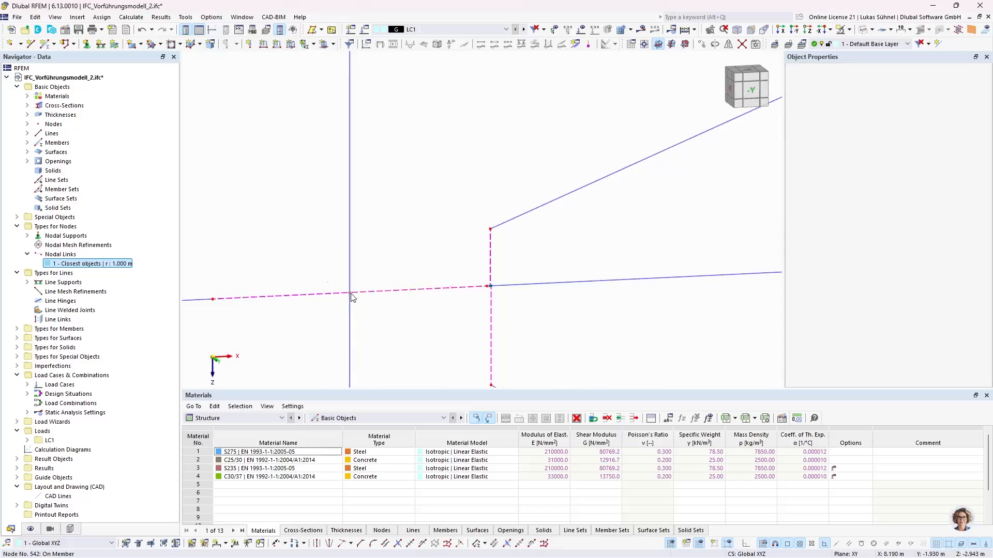
pyautogui.scroll(-3, 515, 281)
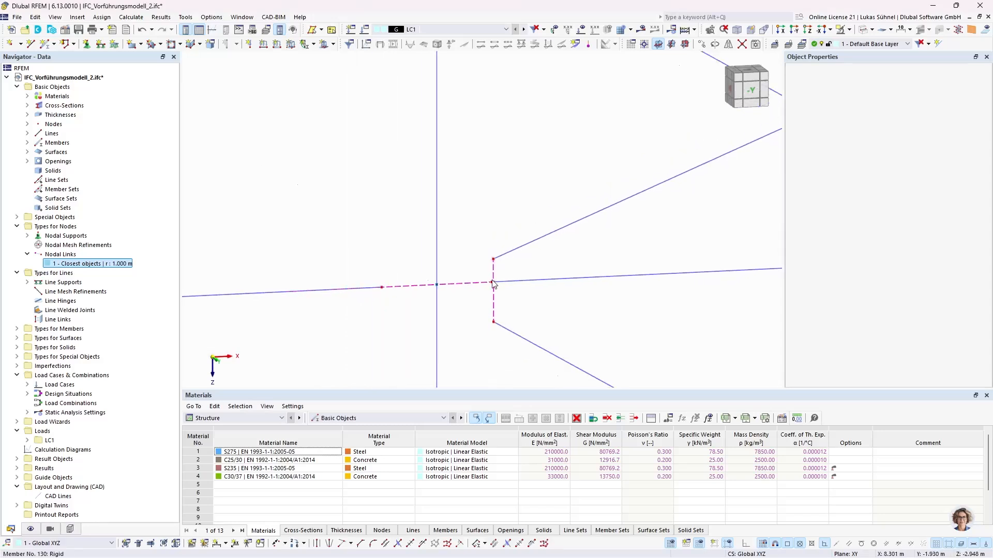
pyautogui.moveTo(531, 270); pyautogui.dragTo(338, 242, button='middle')
pyautogui.scroll(-3, 417, 250)
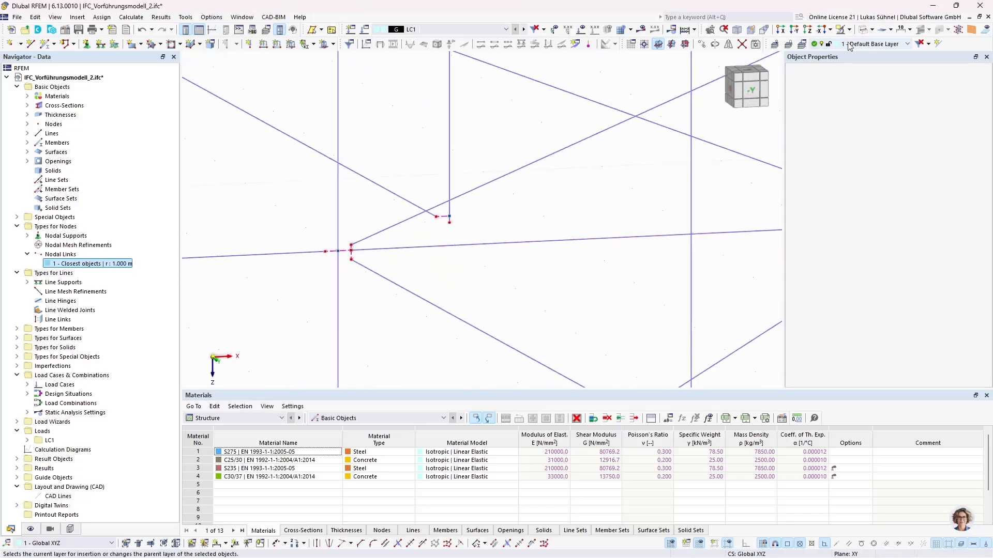
pyautogui.click(861, 30)
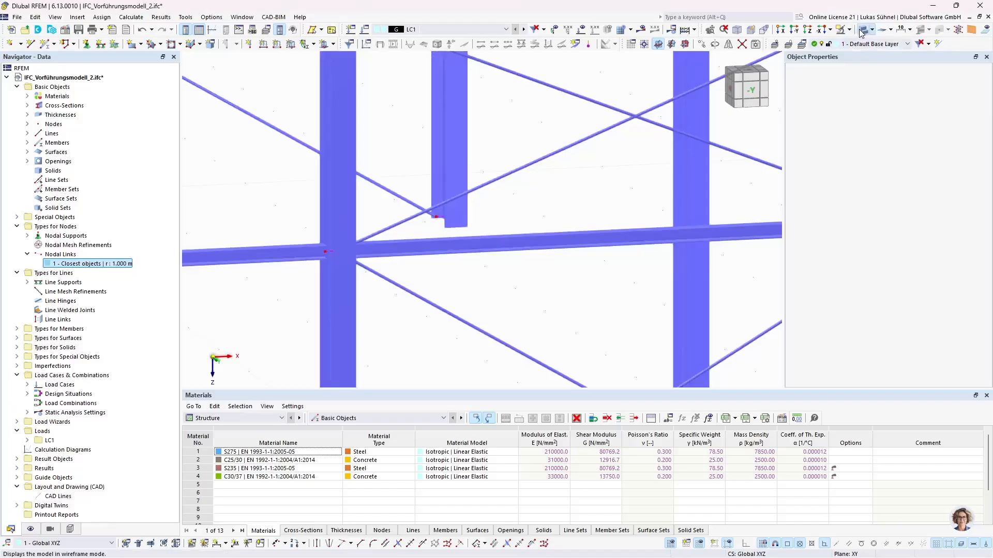
pyautogui.click(861, 32)
pyautogui.click(861, 33)
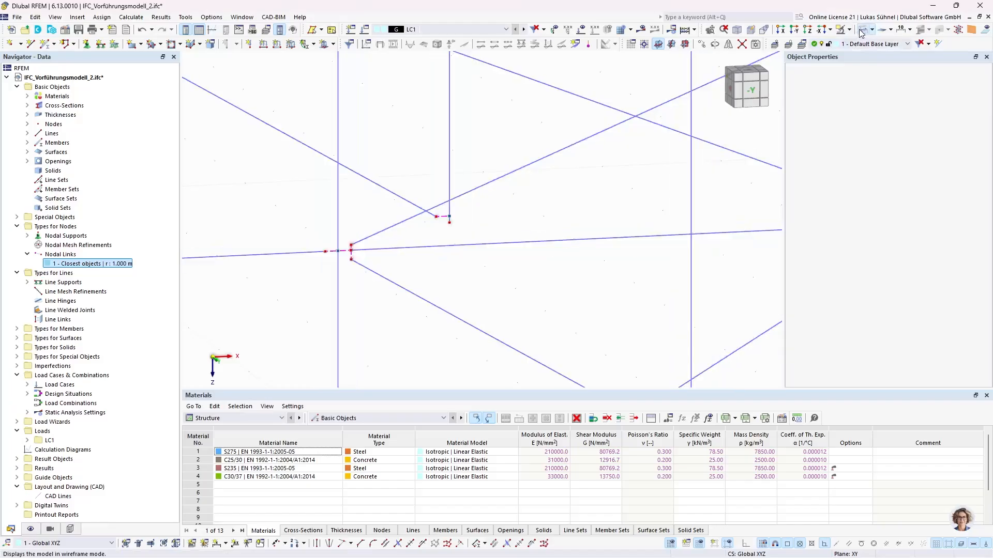
# Examine the rigid links at a braced column base and where the purlins and roof bracing meet the roof beam.
pyautogui.scroll(-2, 476, 286)
pyautogui.scroll(6, 394, 274)
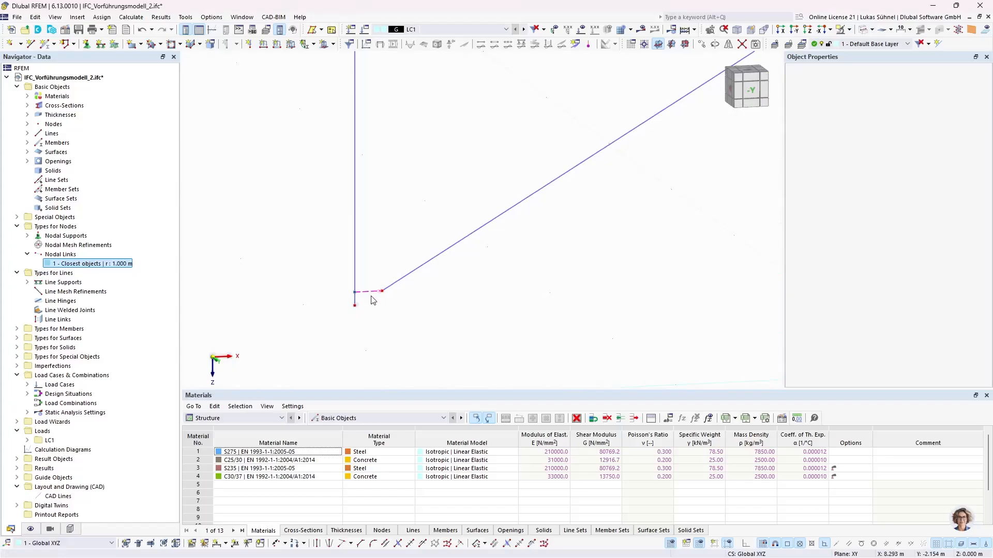
pyautogui.scroll(-8, 373, 296)
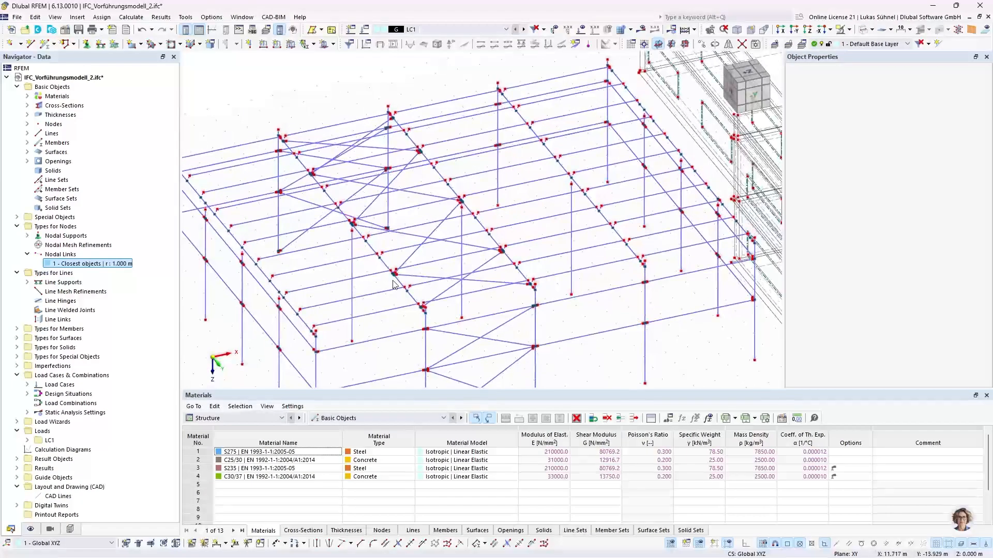
pyautogui.scroll(8, 394, 275)
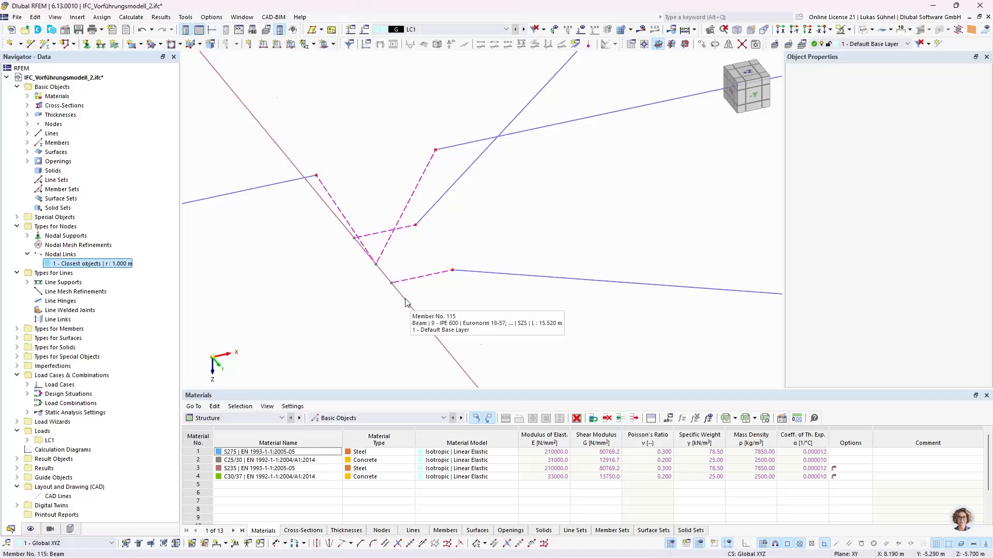
pyautogui.scroll(-8, 406, 299)
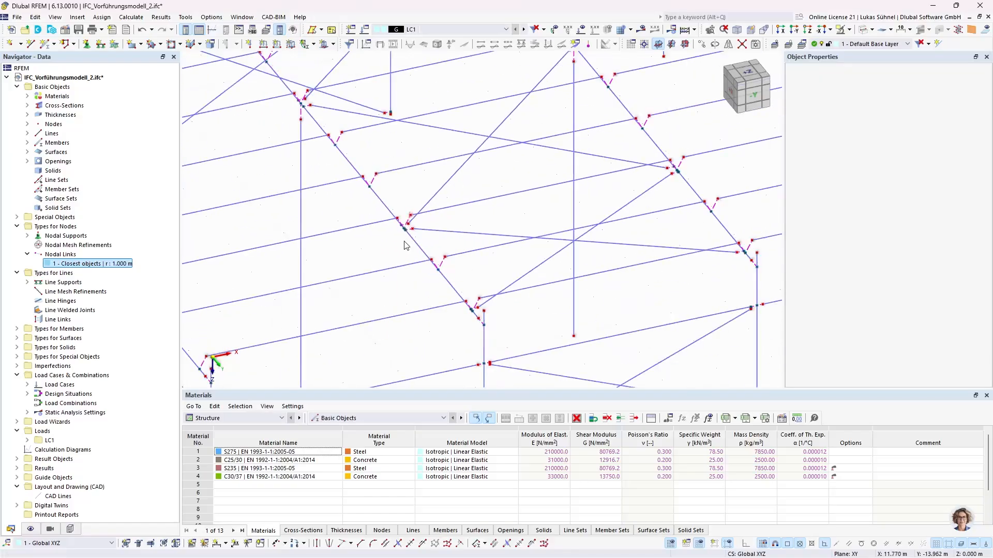
pyautogui.keyDown('ctrl'); pyautogui.moveTo(419, 240); pyautogui.dragTo(468, 236, button='middle'); pyautogui.keyUp('ctrl')
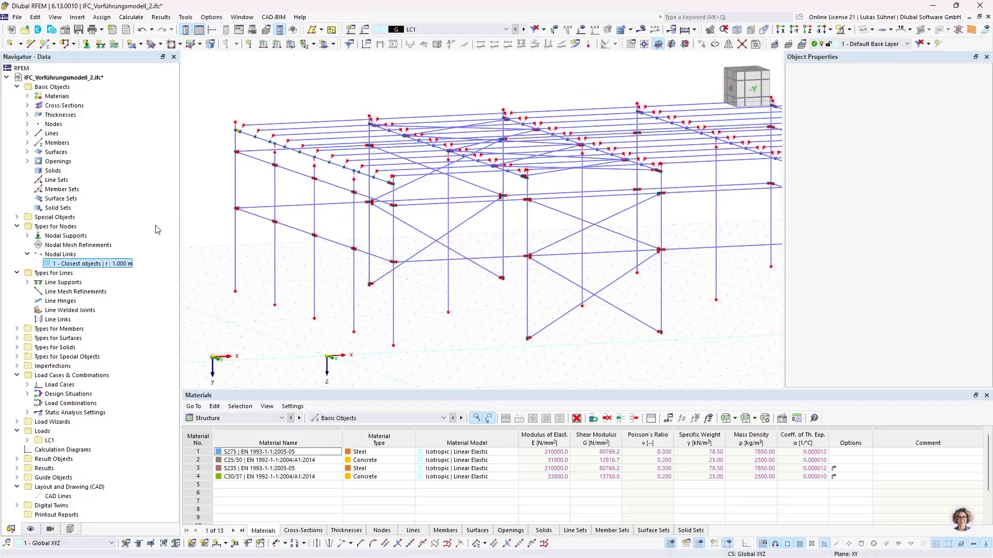
pyautogui.keyDown('ctrl'); pyautogui.moveTo(262, 224); pyautogui.dragTo(264, 226, button='middle'); pyautogui.keyUp('ctrl')
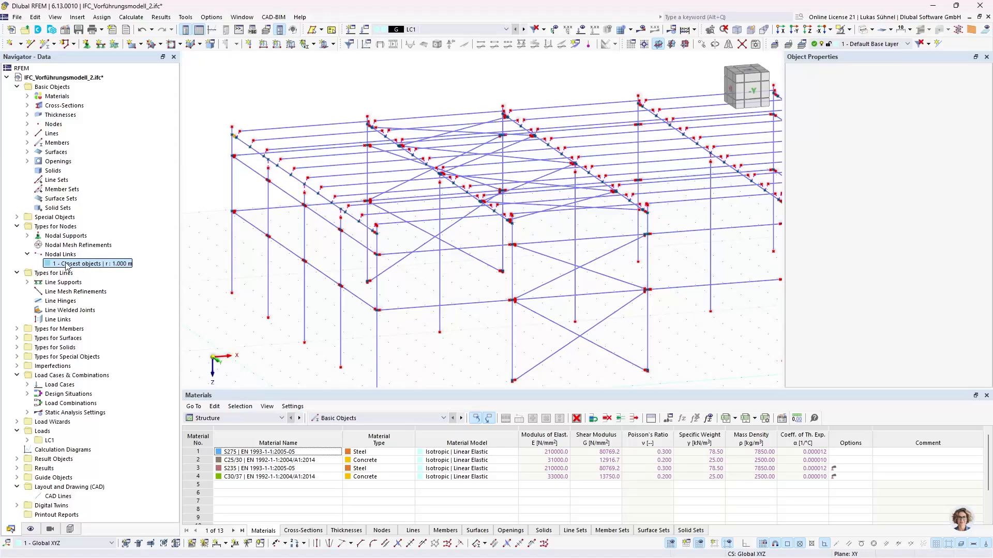
# Review the settings of the Closest objects nodal link without changing them, and inspect the linked corner column and wall beams.
pyautogui.doubleClick(89, 265)
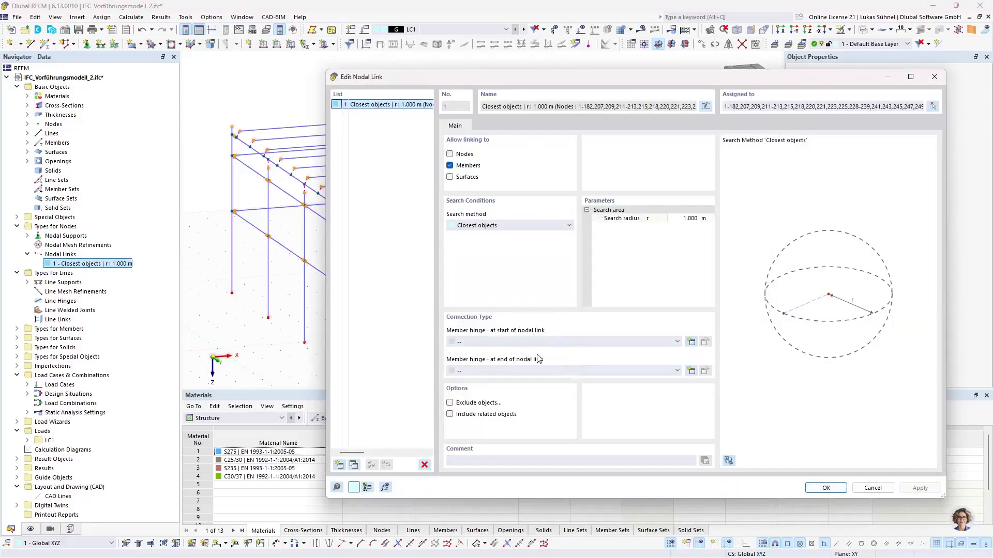
pyautogui.click(873, 488)
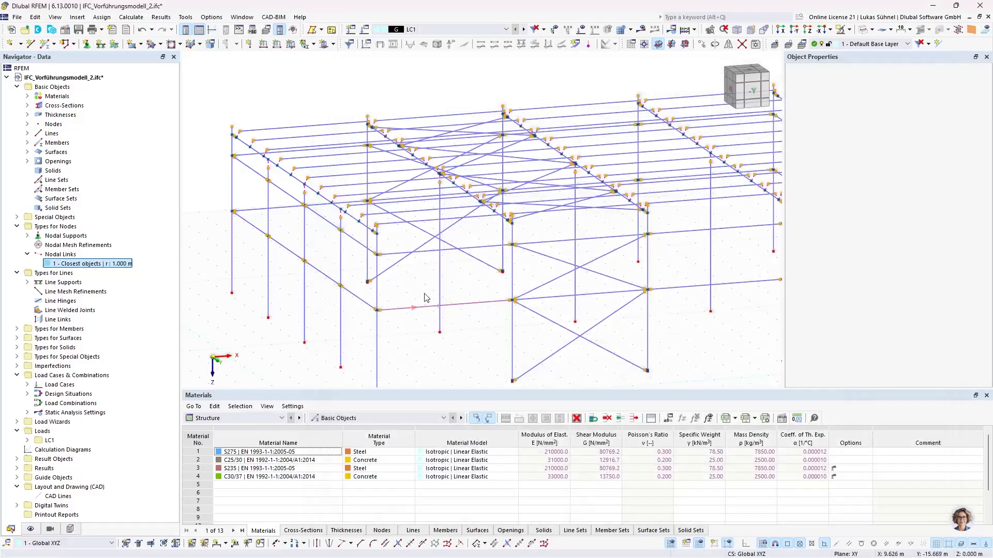
pyautogui.scroll(5, 398, 320)
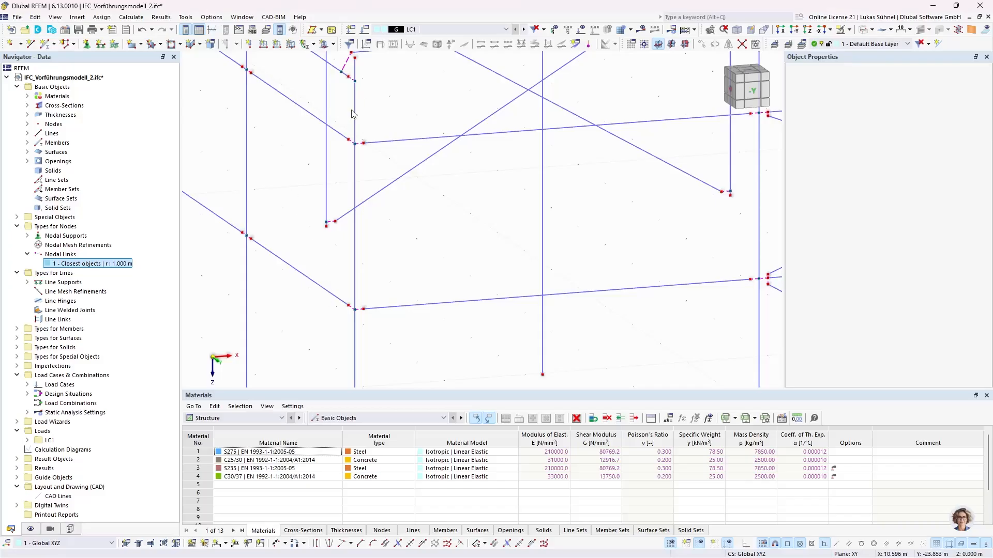
pyautogui.scroll(-4, 295, 222)
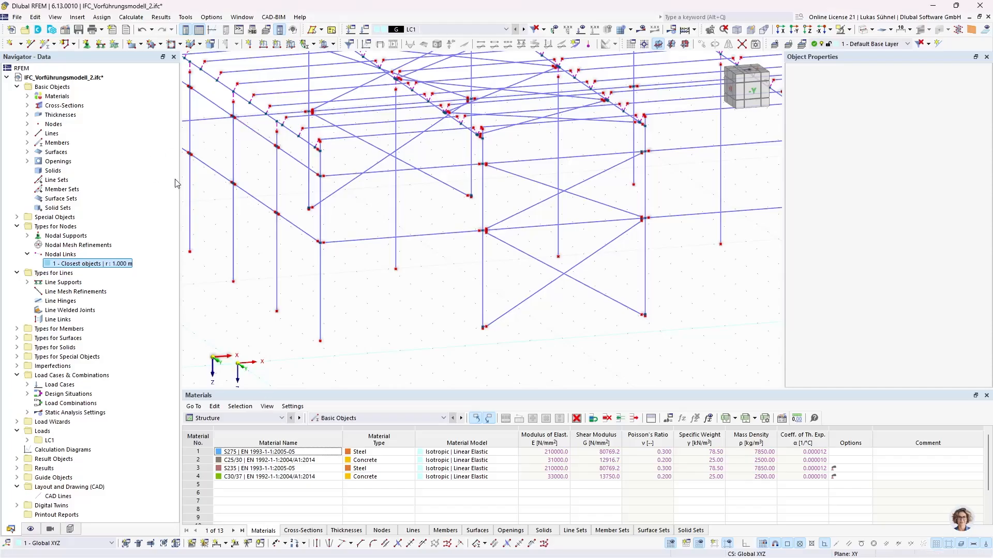
pyautogui.moveTo(231, 187); pyautogui.dragTo(409, 274, button='middle')
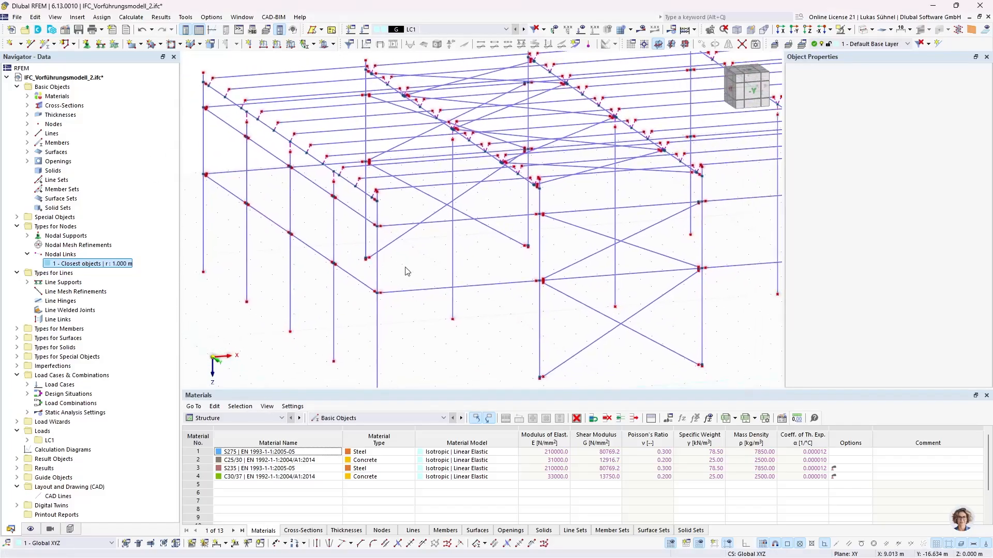
# Delete the Closest objects nodal link with the 1.000 m search radius from the model.
pyautogui.rightClick(77, 267)
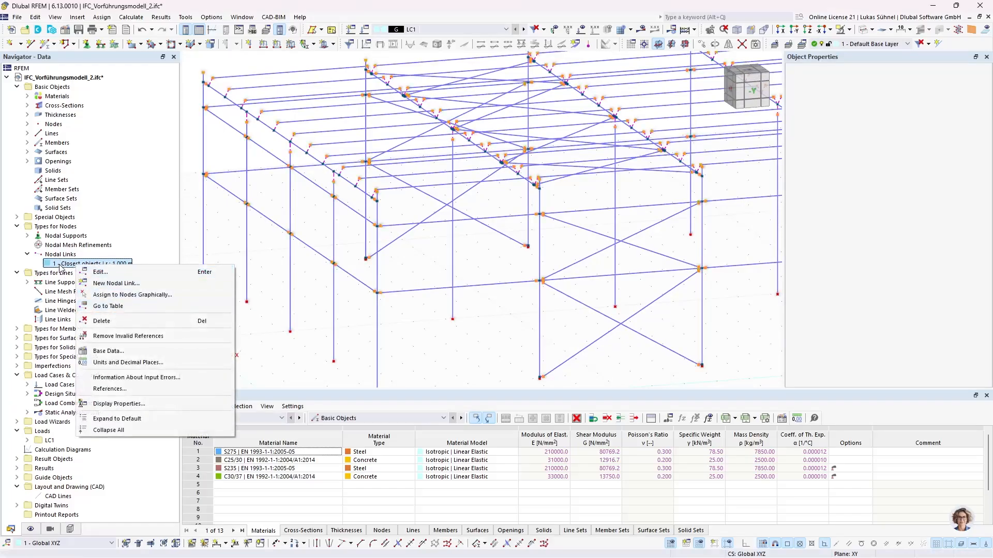
pyautogui.press('Escape')
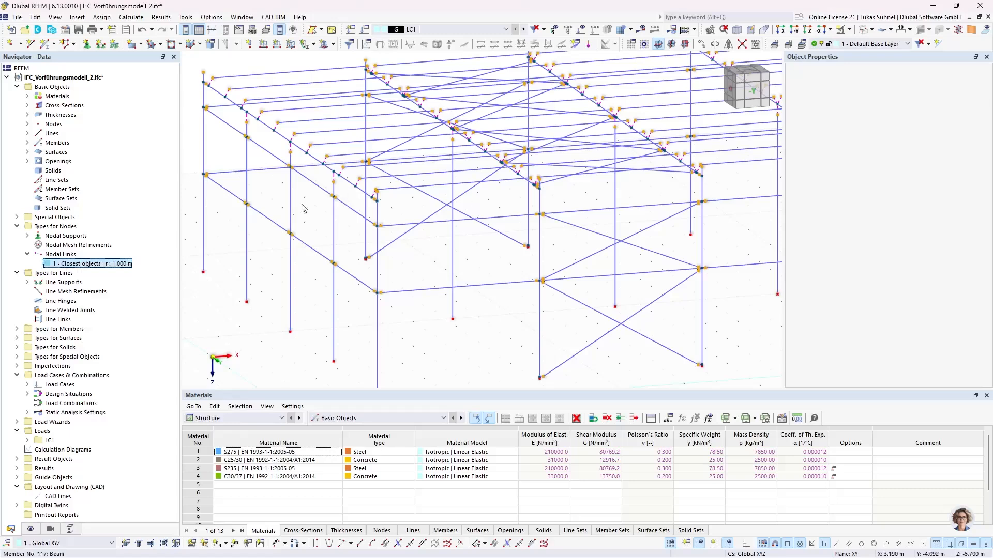
pyautogui.rightClick(67, 265)
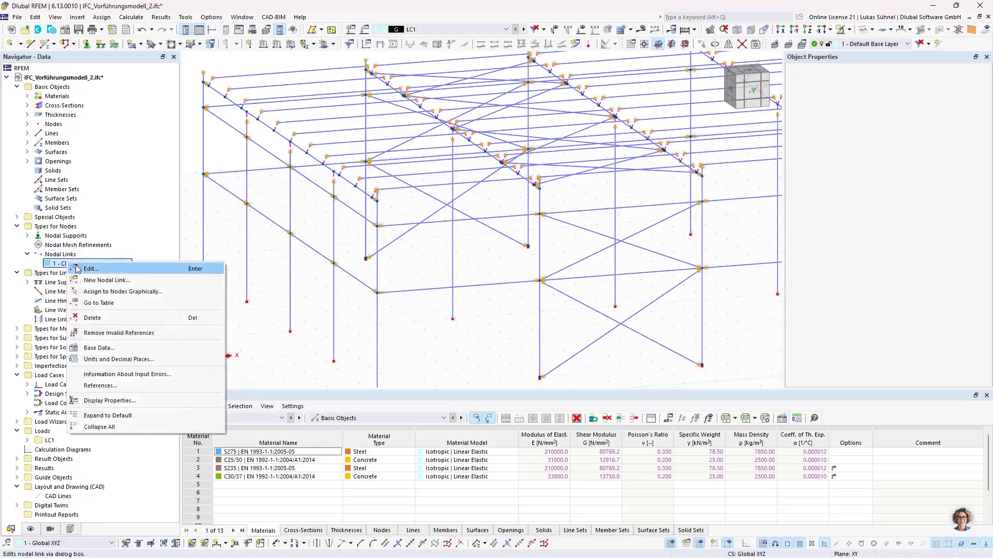
pyautogui.click(98, 318)
pyautogui.click(518, 323)
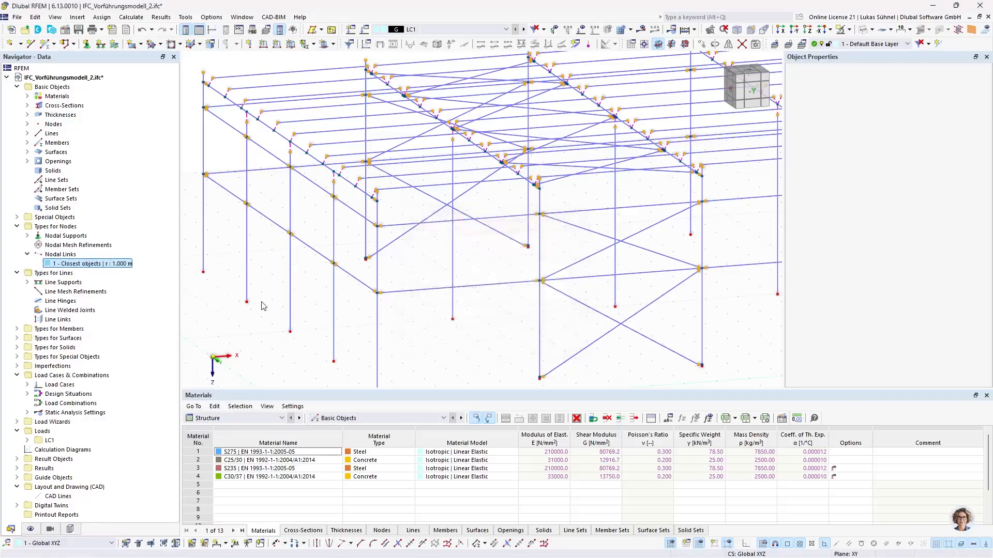
pyautogui.scroll(-3, 262, 305)
pyautogui.moveTo(357, 299); pyautogui.dragTo(349, 277, button='middle')
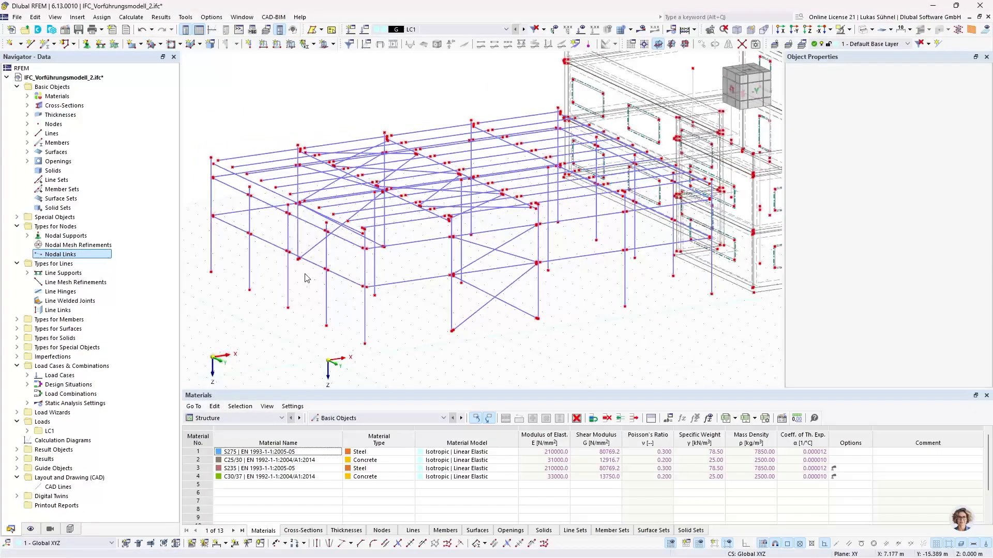
# Restrict the visible objects to the roof beams with cross-section 9 - IPE 600, leaving 7 - IPE 450 switched off.
pyautogui.click(50, 529)
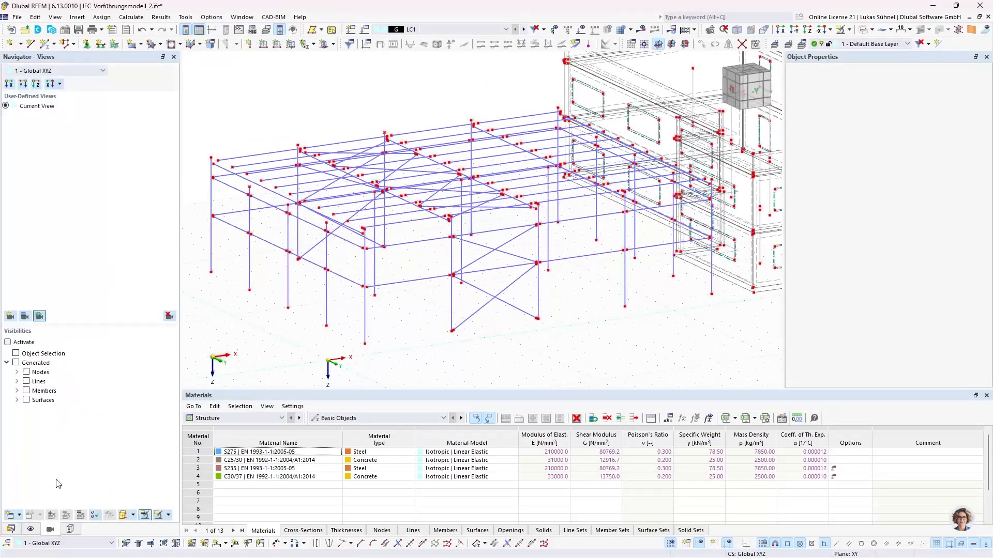
pyautogui.click(17, 391)
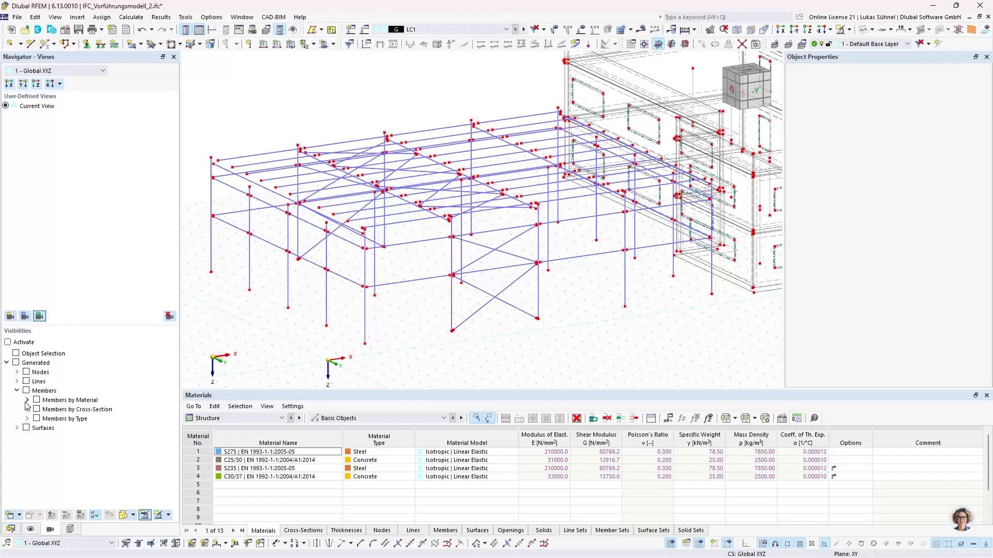
pyautogui.click(27, 409)
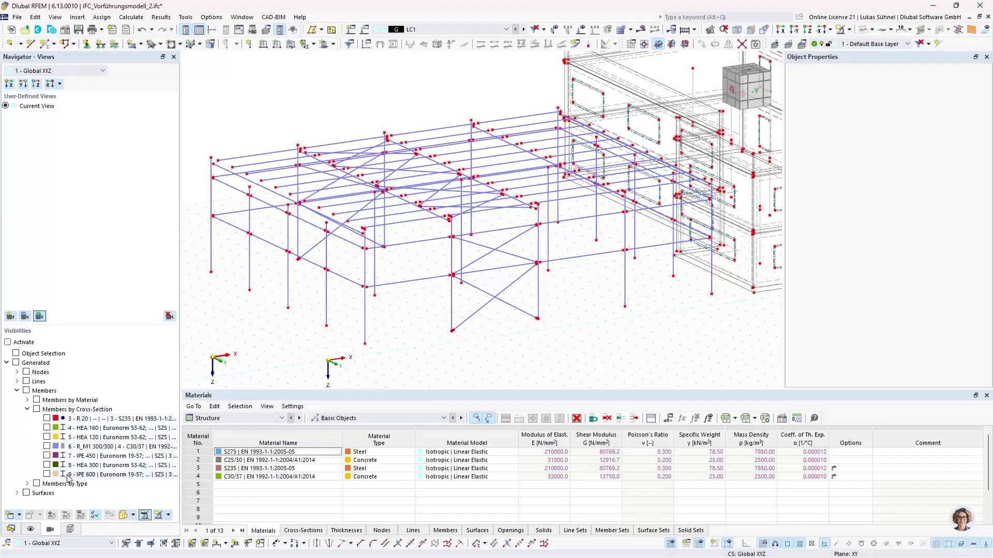
pyautogui.click(47, 455)
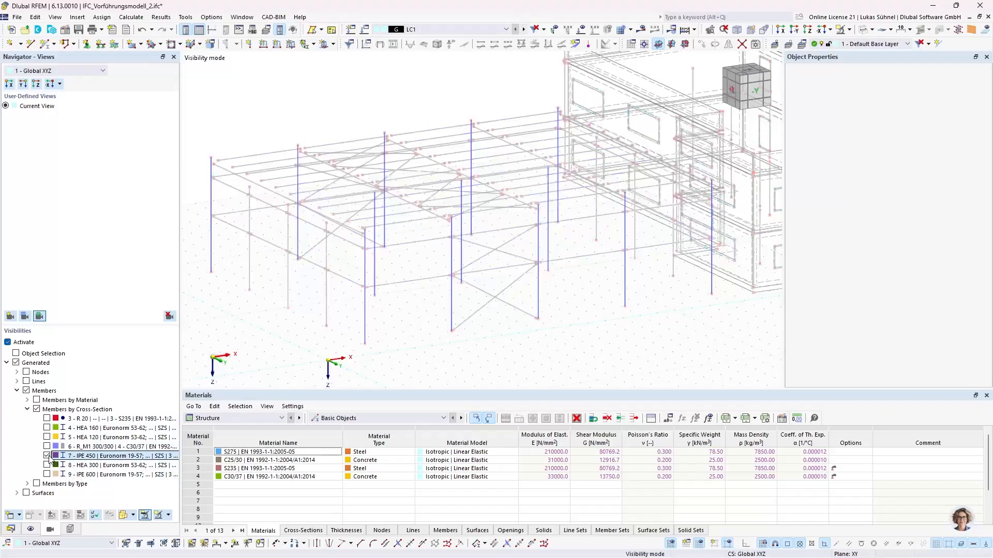
pyautogui.click(47, 456)
pyautogui.click(47, 475)
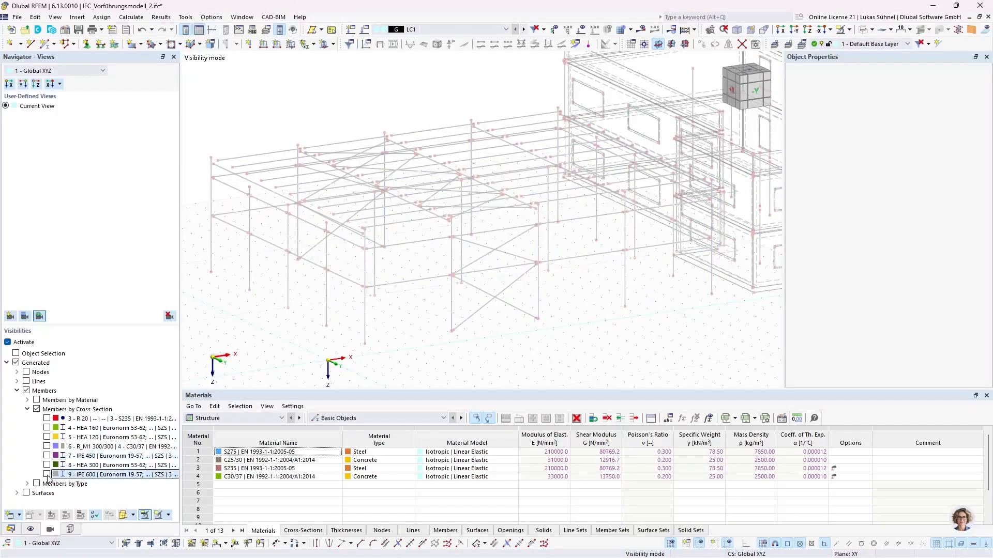
pyautogui.click(144, 516)
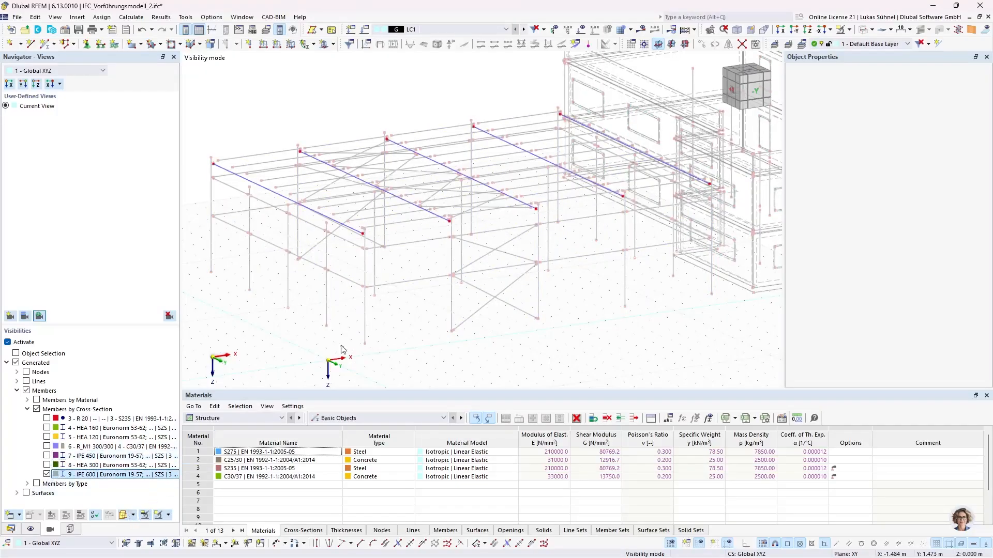
# Compare the isolated IPE 600 roof beams in solid and wireframe display, and inspect their ends in wireframe.
pyautogui.click(862, 29)
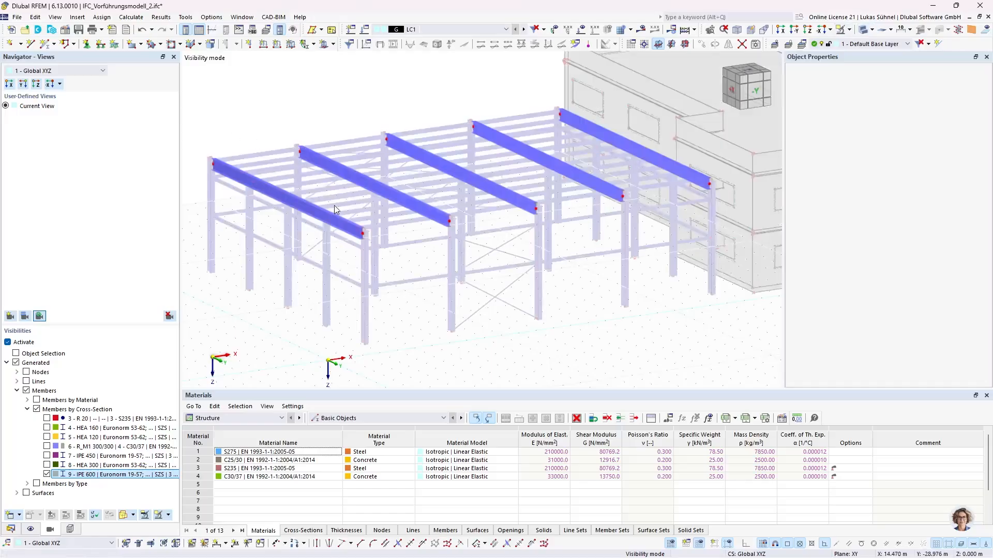
pyautogui.click(863, 29)
pyautogui.scroll(4, 213, 164)
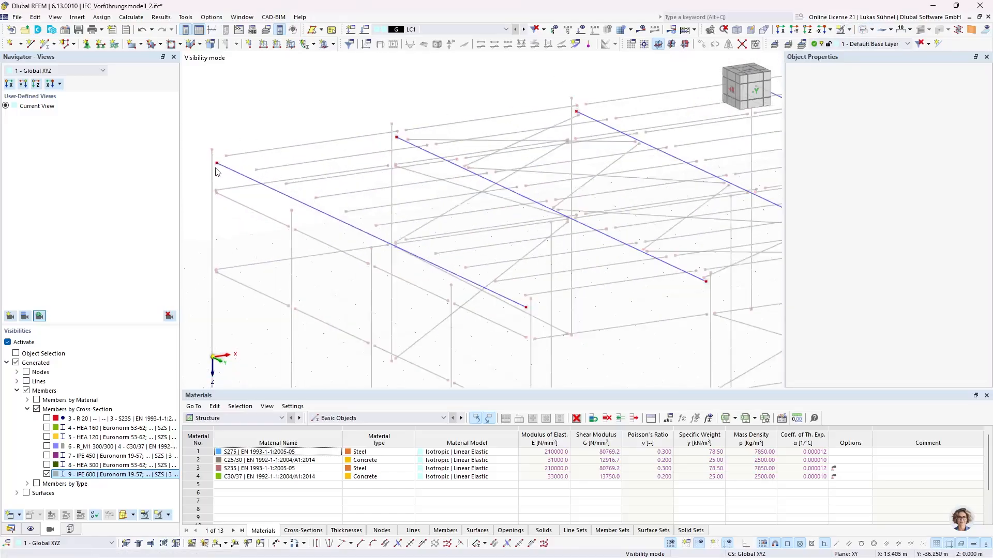
# Create a Closest objects nodal link to members with a 1.000 m search radius, assigned to the IPE 600 beam end nodes 229-238.
pyautogui.scroll(-5, 233, 198)
pyautogui.click(10, 529)
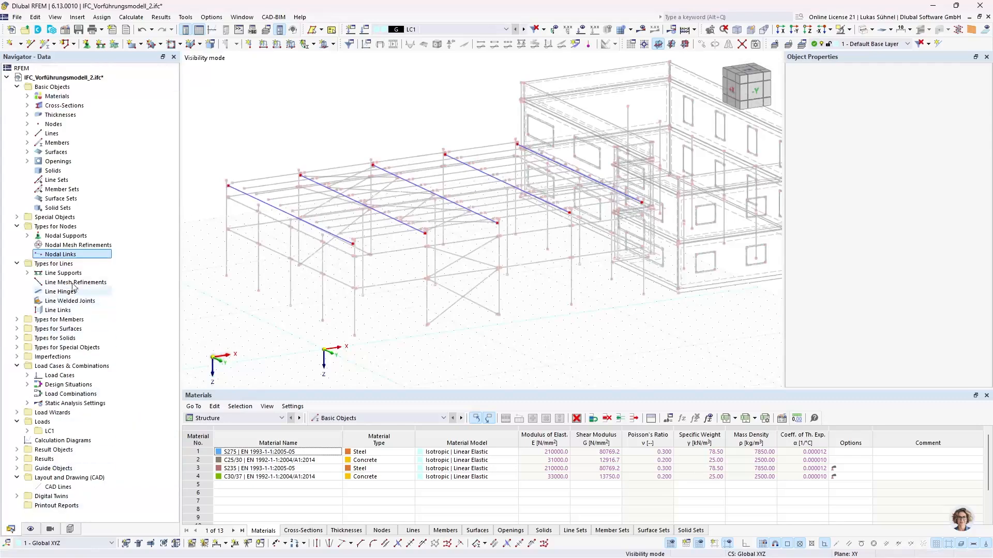
pyautogui.click(61, 254)
pyautogui.rightClick(61, 255)
pyautogui.click(101, 274)
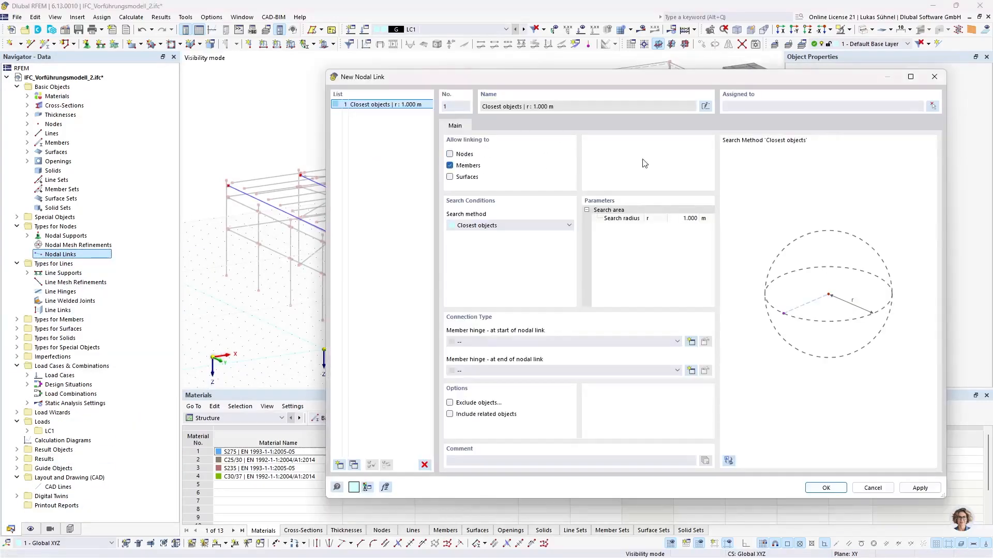
pyautogui.click(938, 106)
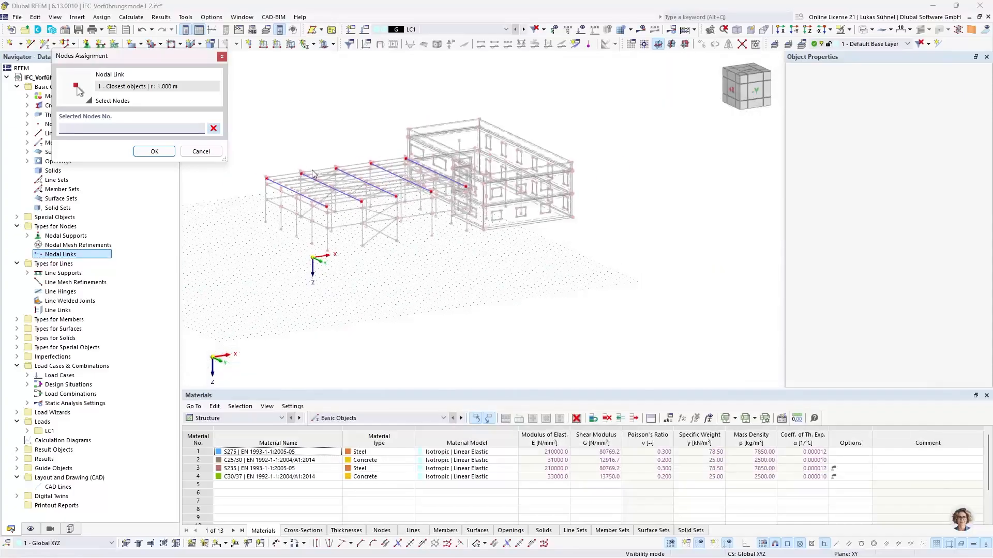
pyautogui.moveTo(252, 128); pyautogui.dragTo(527, 253)
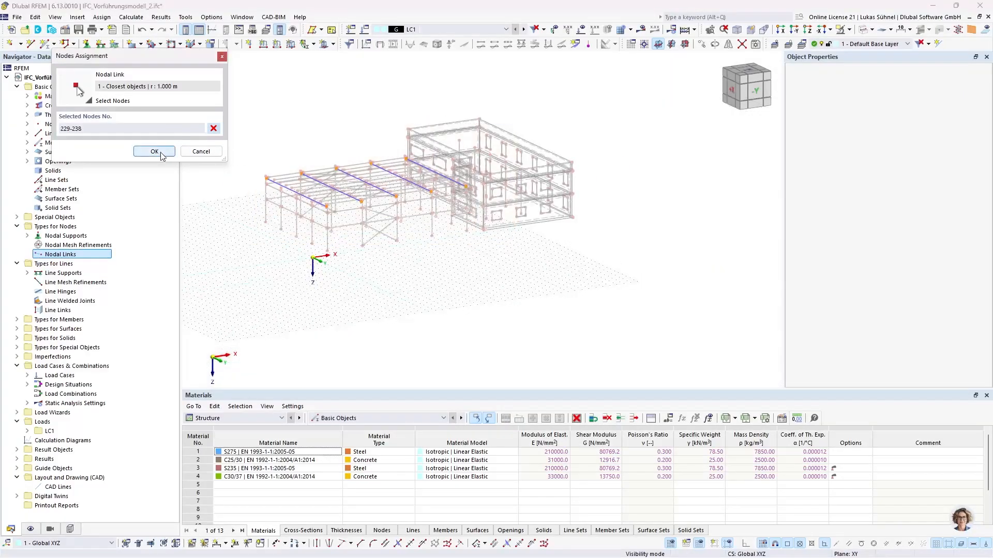
pyautogui.click(154, 151)
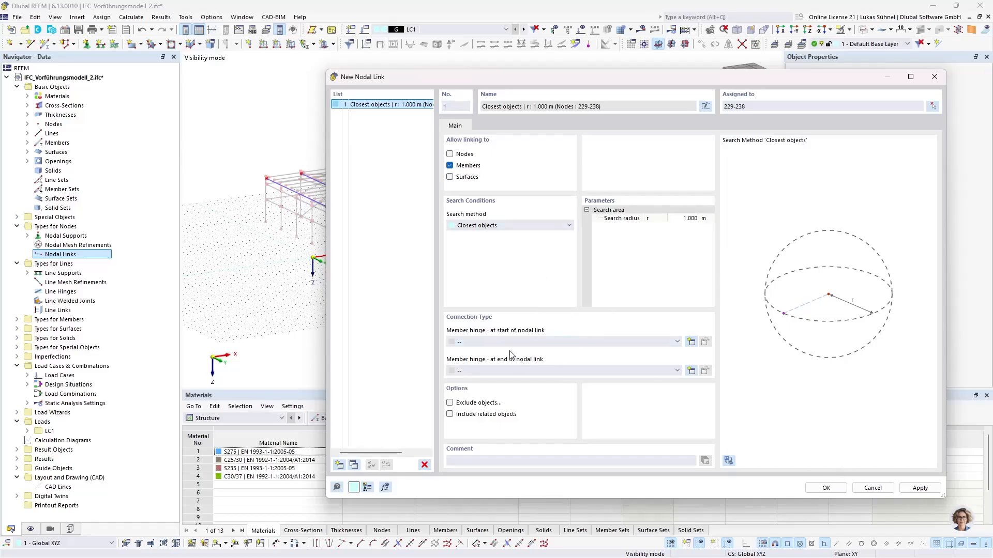
pyautogui.click(826, 487)
# Inspect the nodal links between the IPE 600 roof beam ends and the columns, close up and across the whole hall.
pyautogui.scroll(3, 298, 154)
pyautogui.scroll(1, 297, 154)
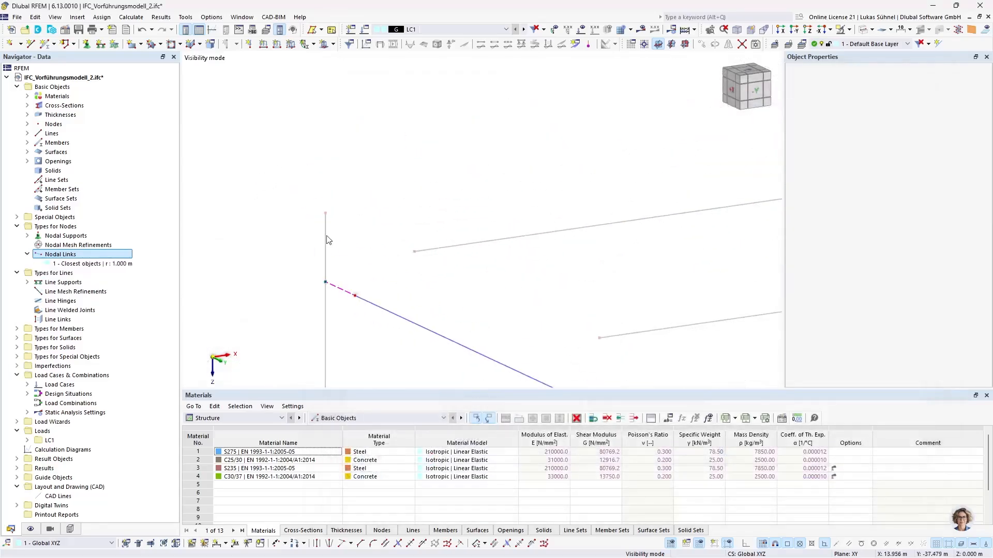
pyautogui.moveTo(298, 154); pyautogui.dragTo(477, 236, button='middle')
pyautogui.scroll(2, 477, 235)
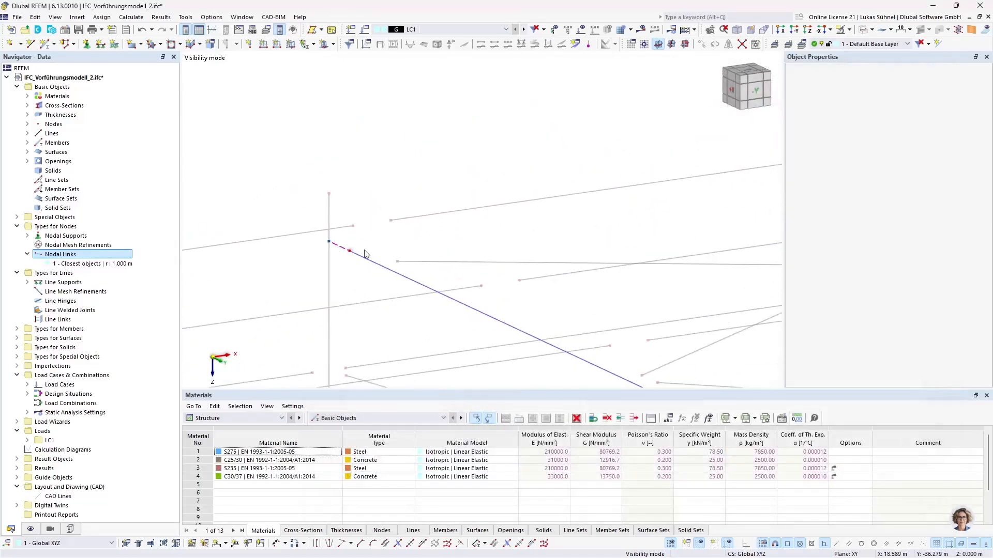
pyautogui.scroll(1, 351, 249)
pyautogui.scroll(-5, 351, 250)
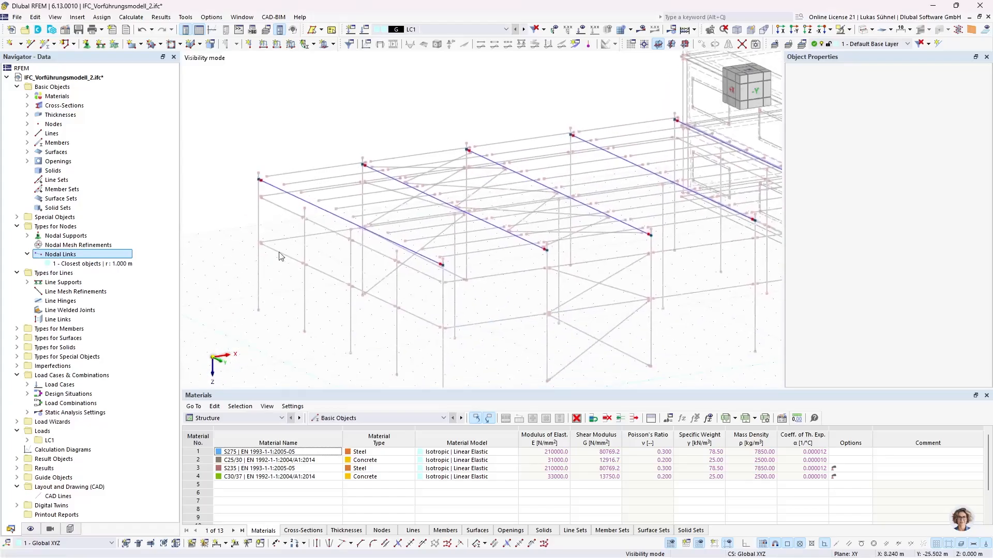
pyautogui.scroll(-2, 228, 258)
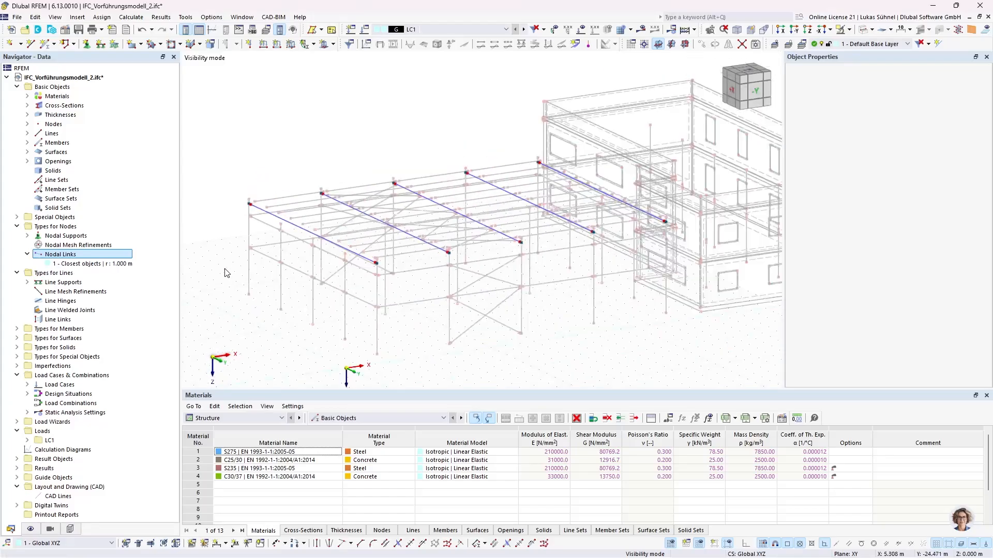
# Give the Closest objects nodal link the user-defined name Column-Beam.
pyautogui.rightClick(64, 265)
pyautogui.click(84, 272)
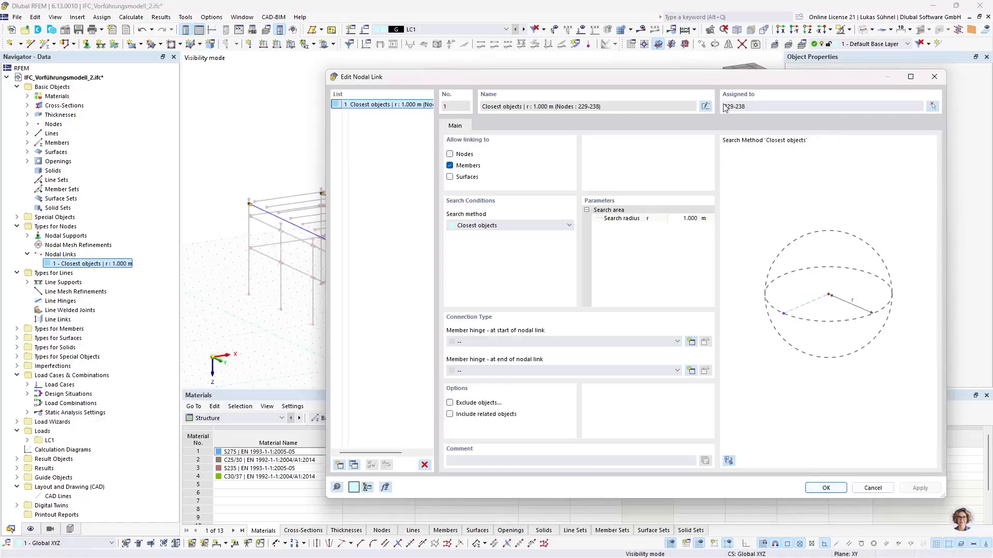
pyautogui.click(705, 106)
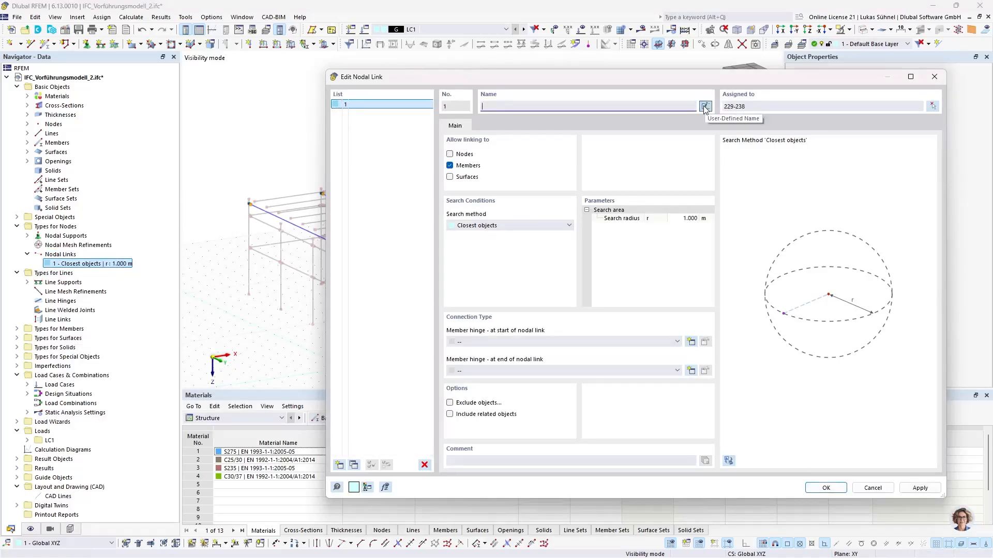
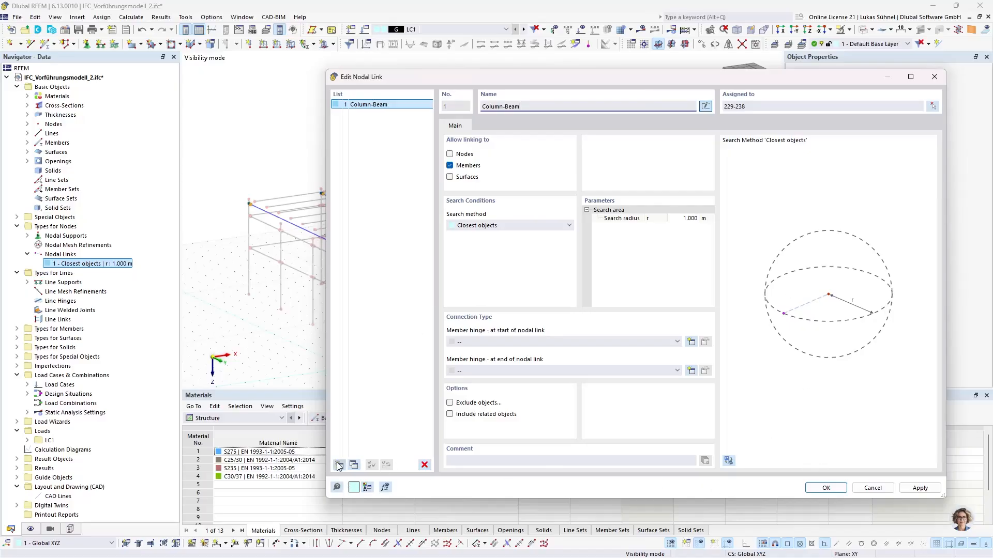
pyautogui.click(826, 487)
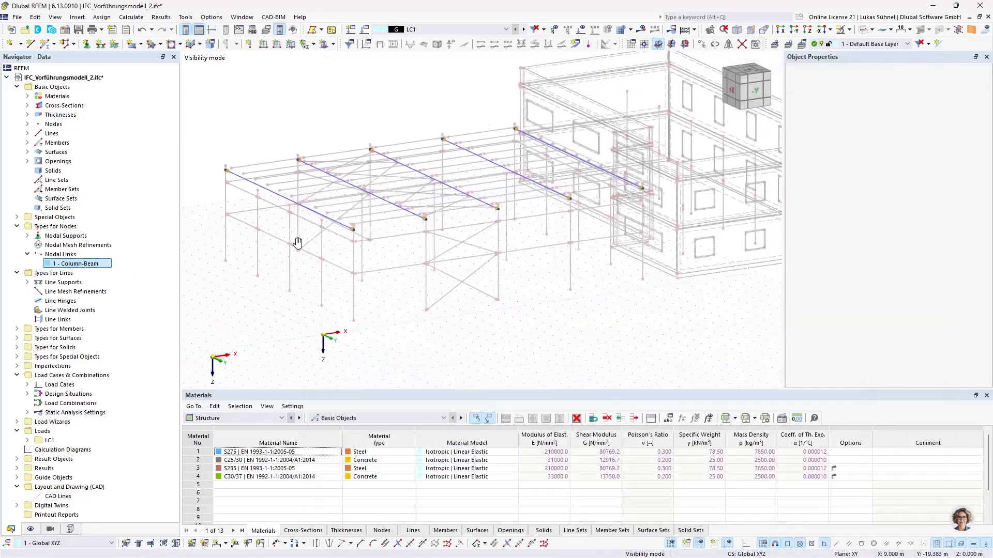
# Restrict the visible objects to the columns with cross-sections 7 - IPE 450 and 8 - HEA 300, switching off 9 - IPE 600, and view them solid from +X.
pyautogui.click(50, 529)
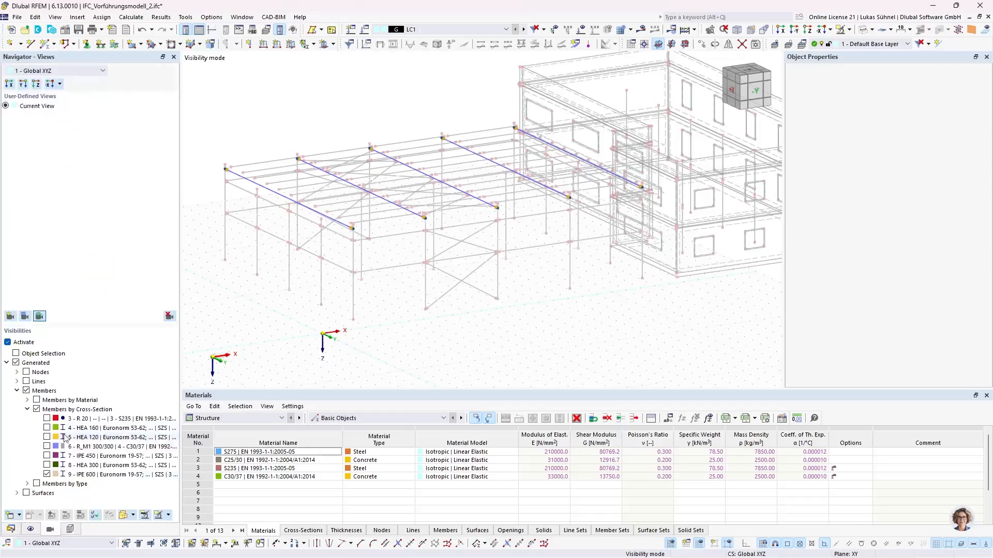
pyautogui.click(47, 474)
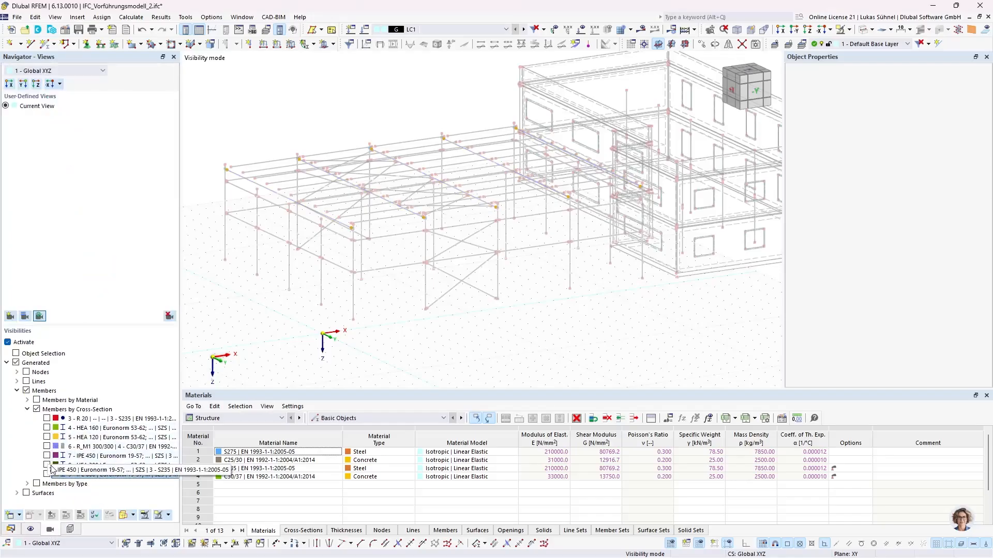
pyautogui.click(47, 456)
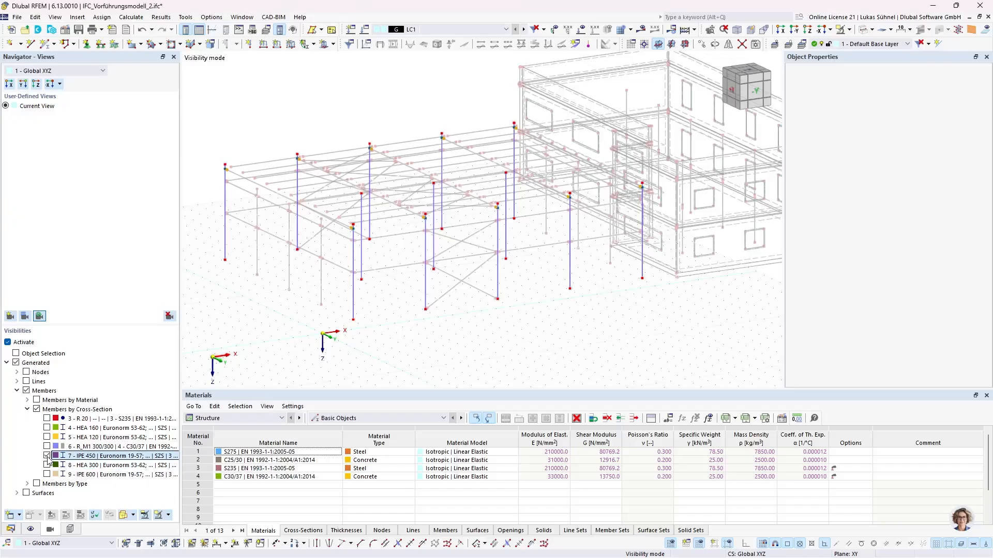
pyautogui.keyDown('ctrl'); pyautogui.moveTo(243, 252); pyautogui.dragTo(339, 261, button='middle'); pyautogui.keyUp('ctrl')
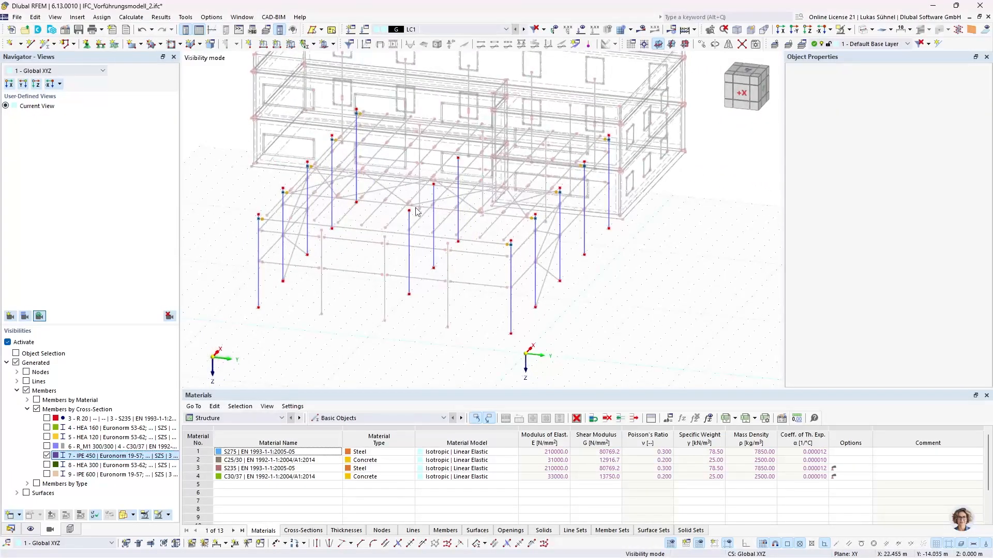
pyautogui.scroll(5, 417, 211)
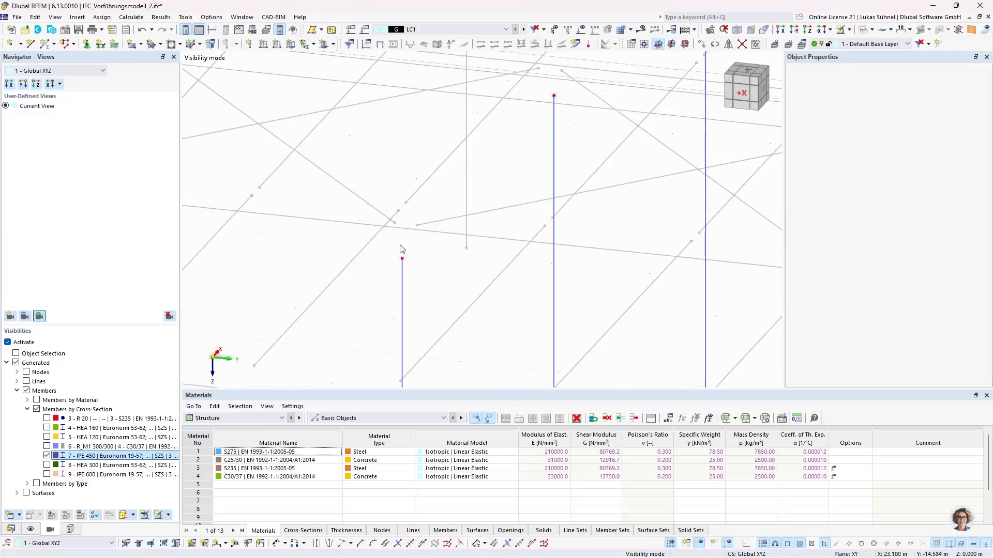
pyautogui.scroll(-6, 402, 250)
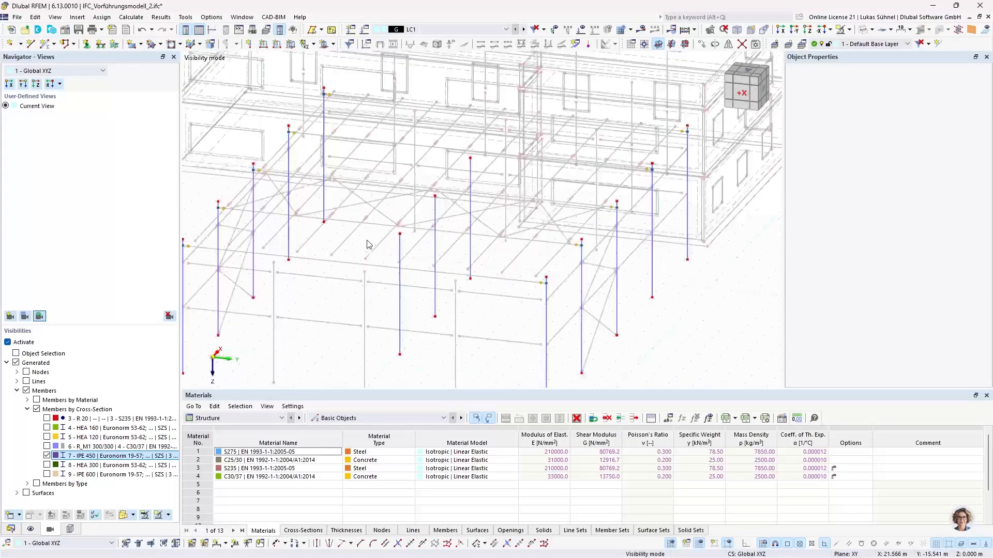
pyautogui.scroll(6, 368, 244)
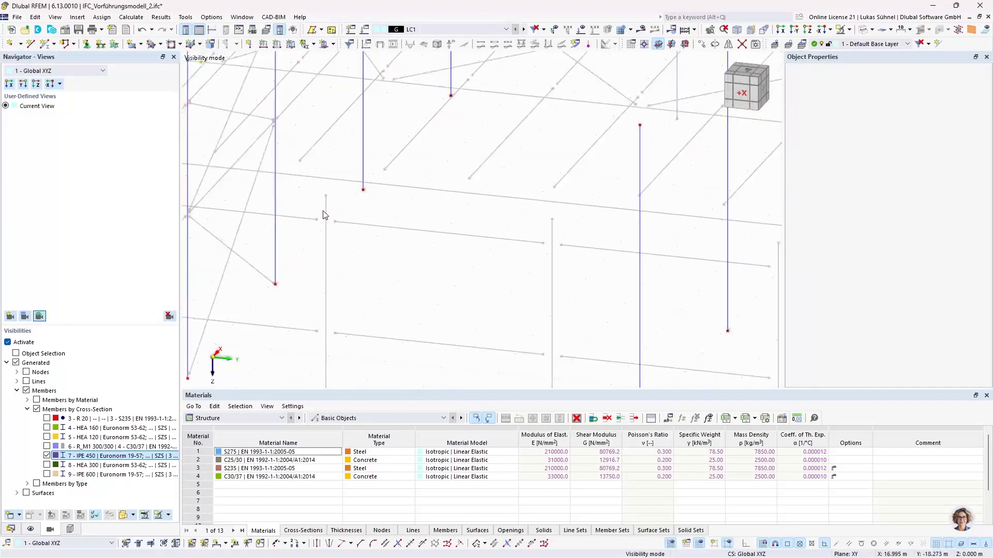
pyautogui.scroll(-3, 325, 215)
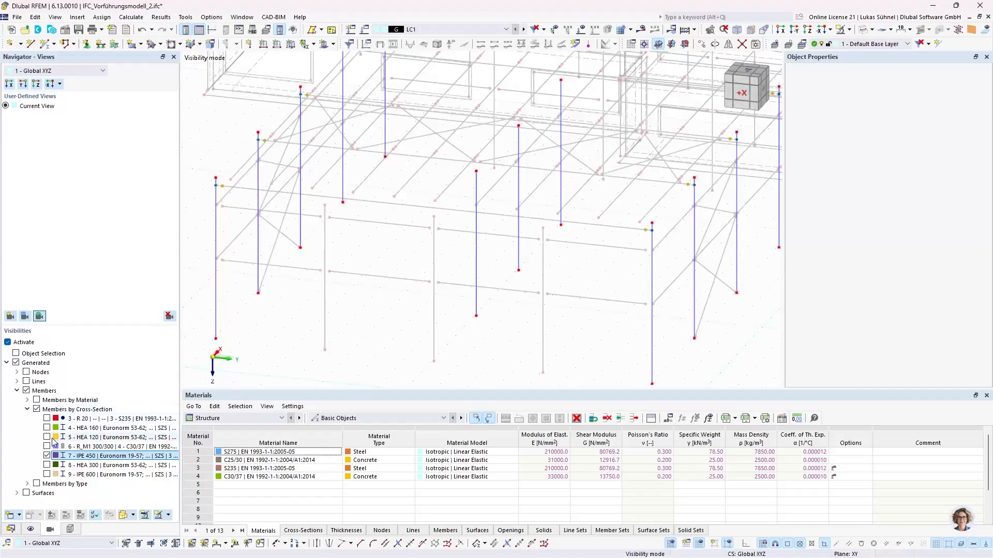
pyautogui.click(47, 465)
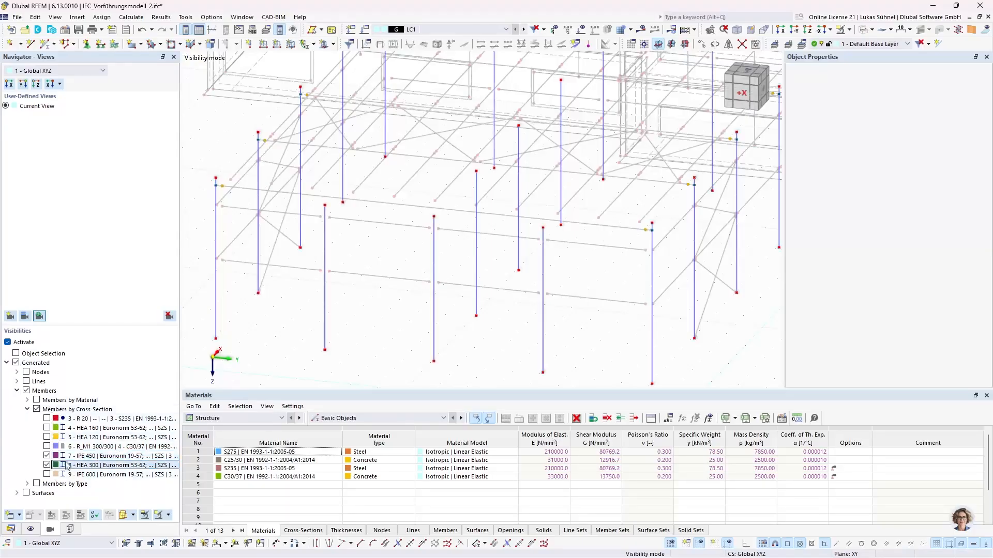
pyautogui.moveTo(336, 331); pyautogui.dragTo(393, 296, button='middle')
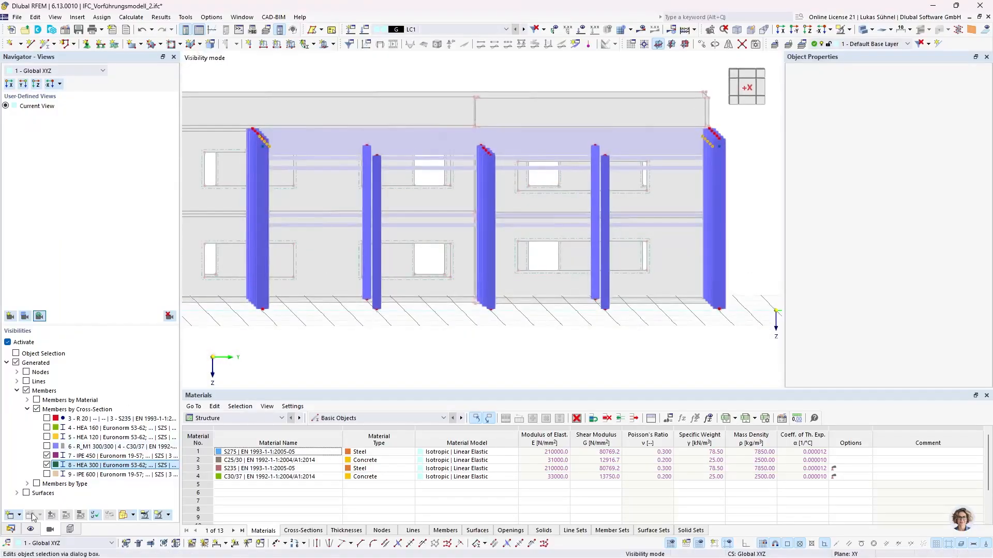
# Start a second Closest objects nodal link named Inner Column - Beam and allow linking to members instead of nodes.
pyautogui.click(11, 529)
pyautogui.click(58, 264)
pyautogui.rightClick(58, 254)
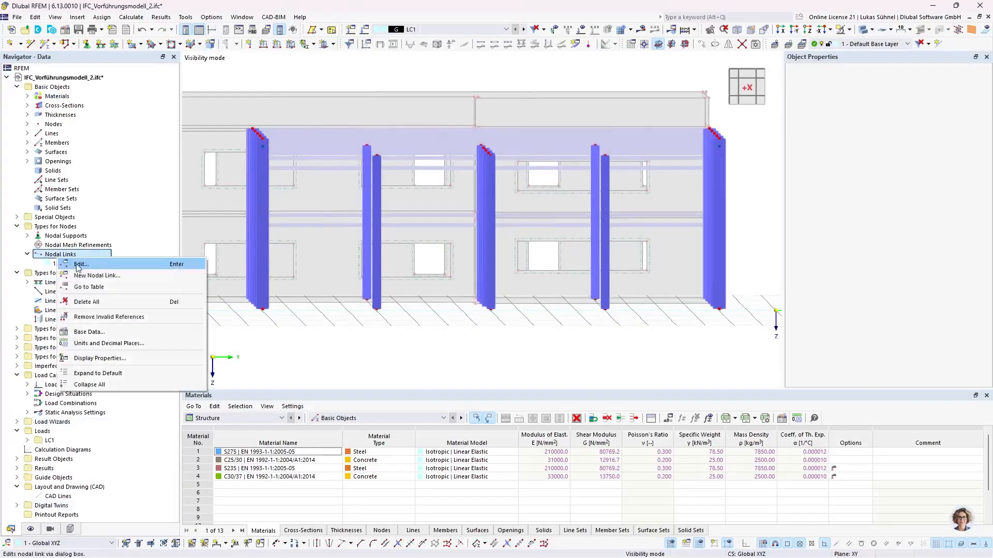
pyautogui.click(83, 273)
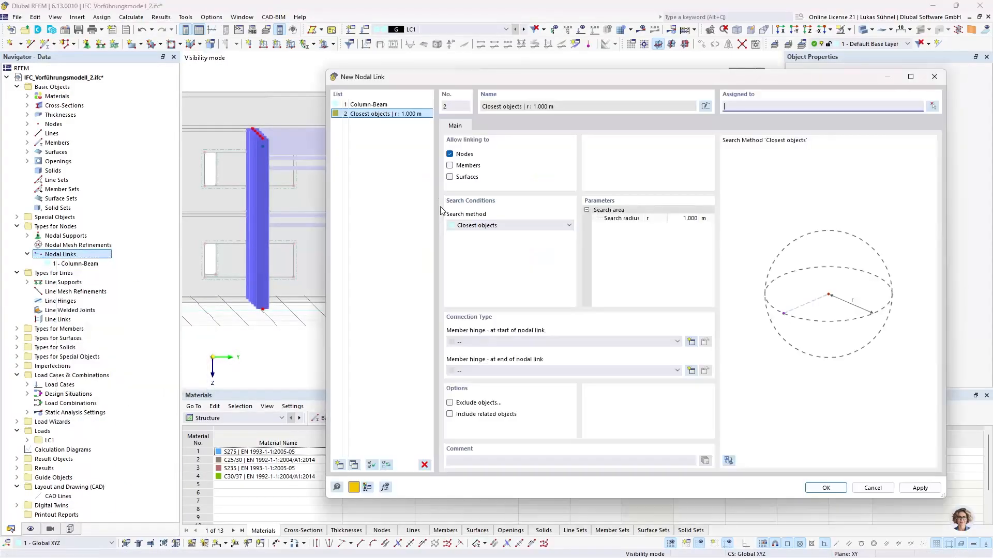
pyautogui.click(705, 107)
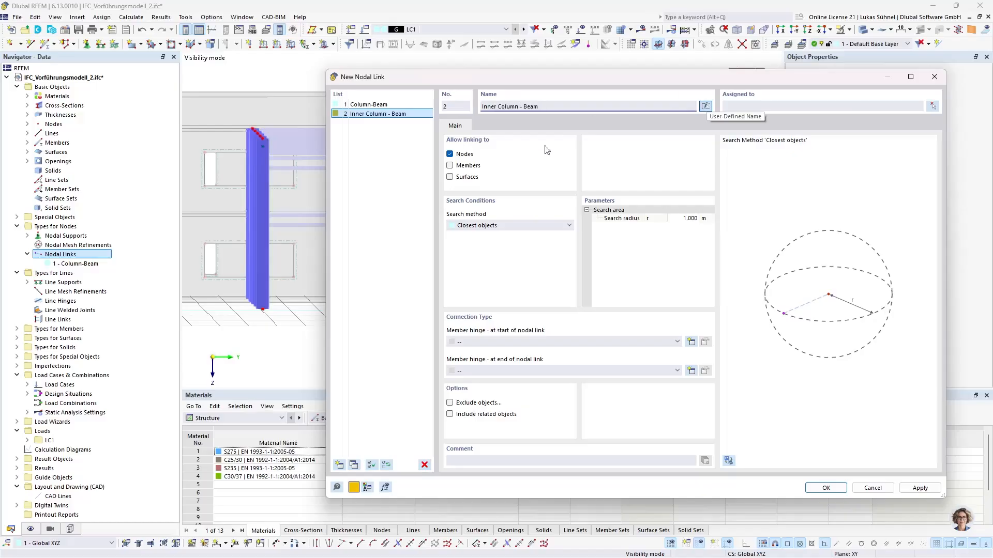
pyautogui.click(468, 157)
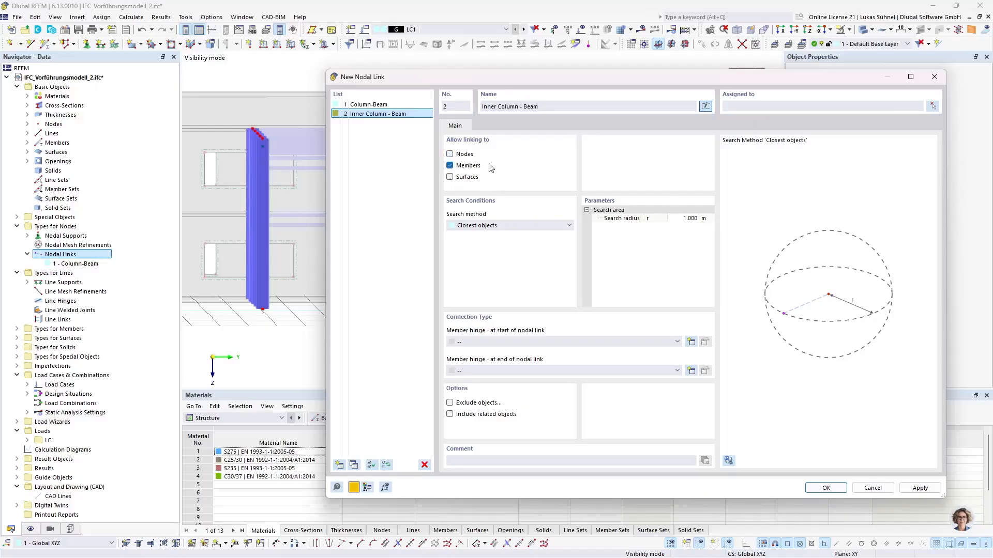
# Assign the Inner Column - Beam link to the top nodes of the inner columns and add a new member hinge at the link's end.
pyautogui.click(933, 105)
pyautogui.moveTo(374, 138); pyautogui.dragTo(528, 181)
pyautogui.click(154, 151)
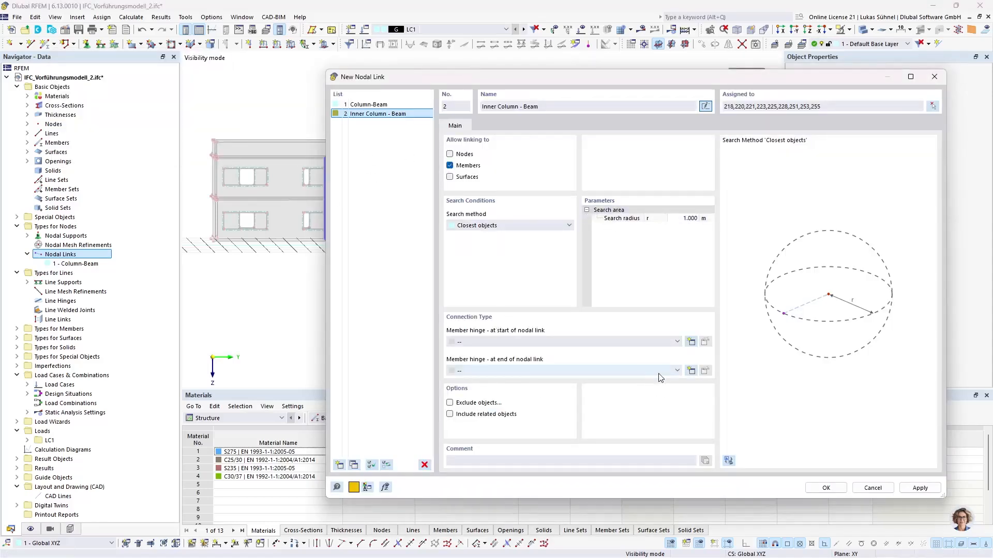
pyautogui.click(692, 371)
pyautogui.click(825, 489)
pyautogui.click(831, 487)
# Inspect the nodal links above the inner column tops from the front and in an oblique view of the hall.
pyautogui.moveTo(550, 254); pyautogui.dragTo(496, 251, button='middle')
pyautogui.scroll(11, 403, 188)
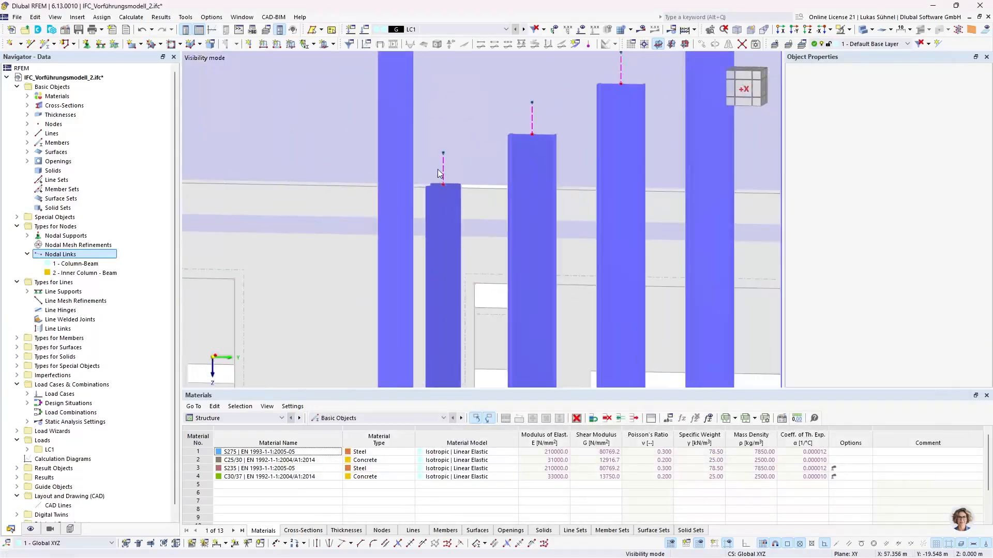
pyautogui.scroll(-8, 437, 172)
pyautogui.keyDown('ctrl'); pyautogui.moveTo(551, 181); pyautogui.dragTo(399, 205, button='middle'); pyautogui.keyUp('ctrl')
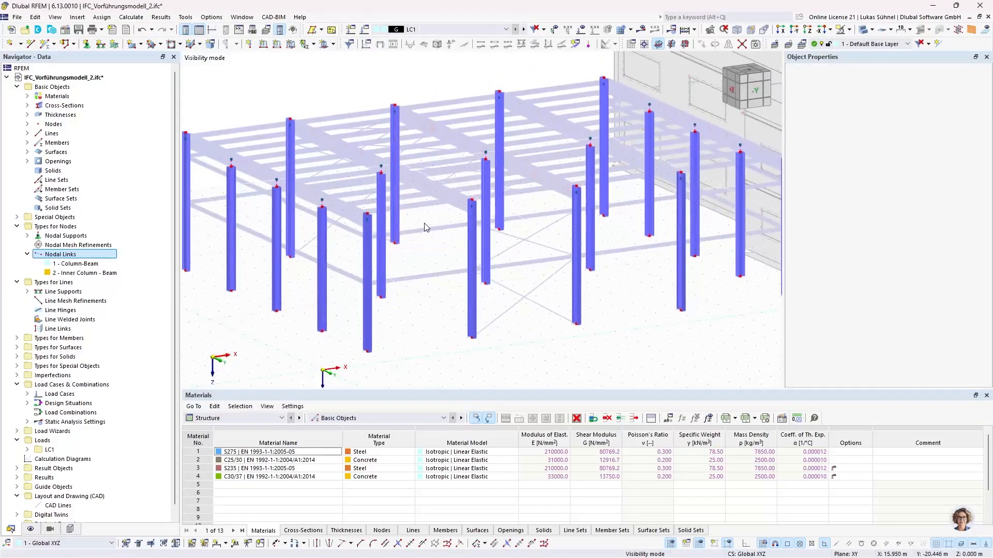
# Cancel the visibility mode to show all objects of the hall and the adjoining building.
pyautogui.click(849, 31)
pyautogui.click(858, 118)
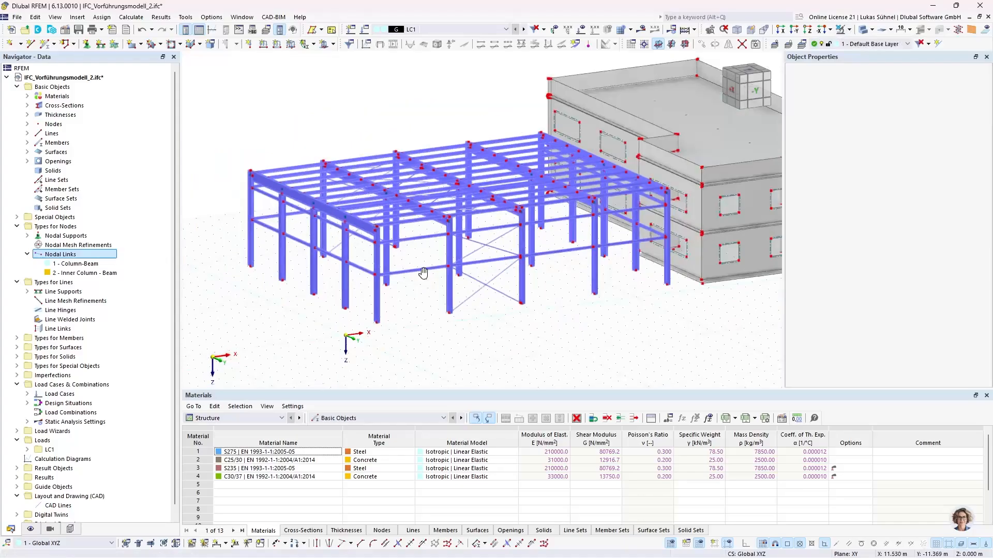
pyautogui.keyDown('ctrl'); pyautogui.moveTo(423, 273); pyautogui.dragTo(373, 274, button='middle'); pyautogui.keyUp('ctrl')
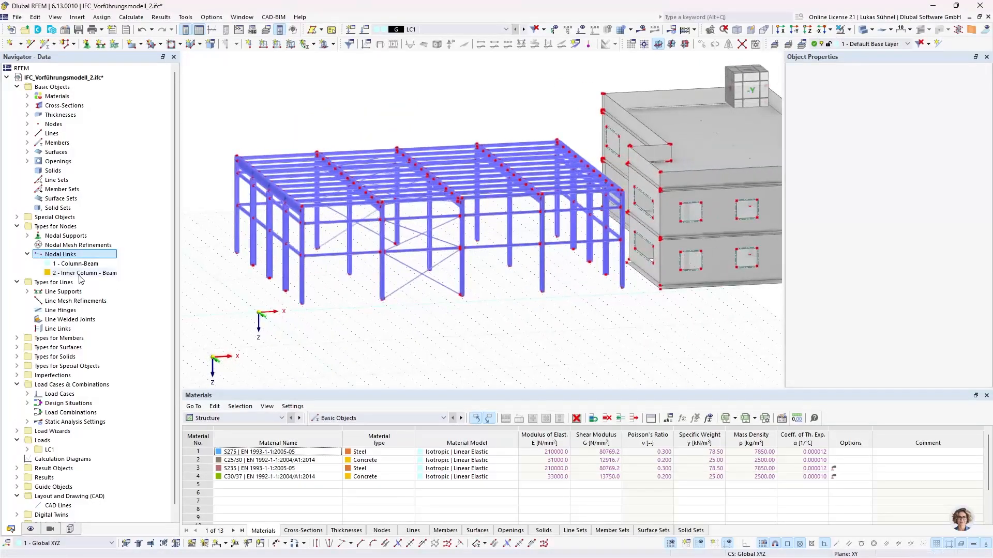
# Limit the visibility to the HEA 160 and HEA 120 members by switching off IPE 450 and HEA 300.
pyautogui.click(50, 529)
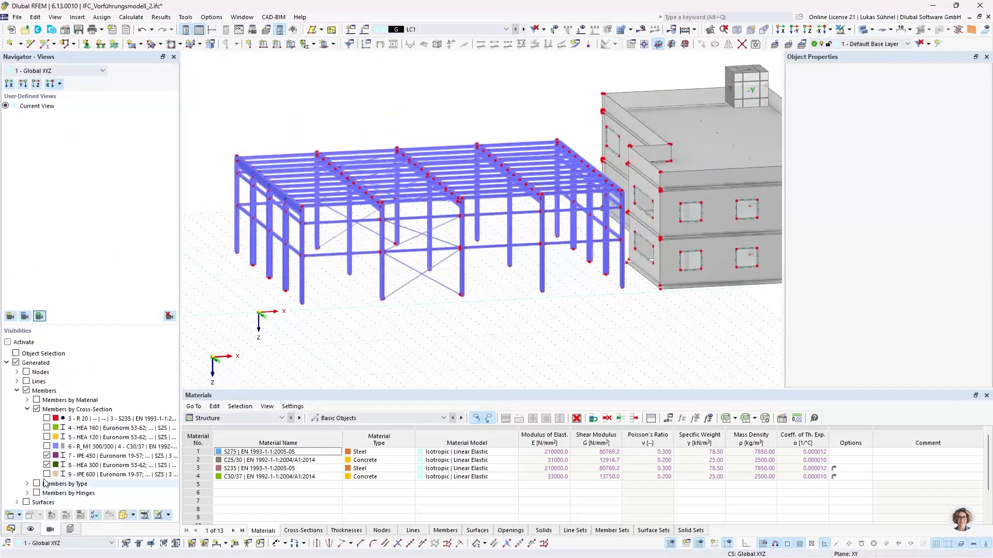
pyautogui.click(46, 456)
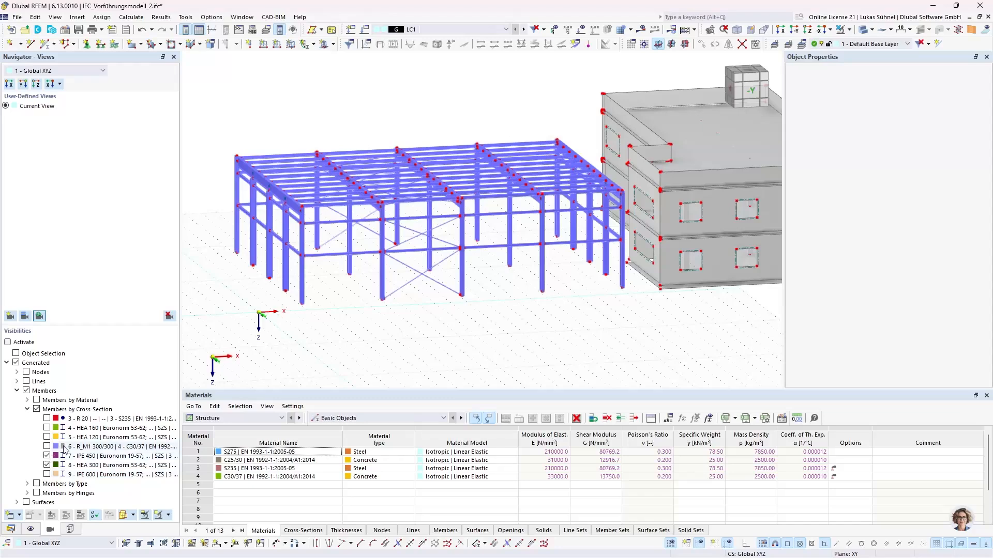
pyautogui.click(47, 456)
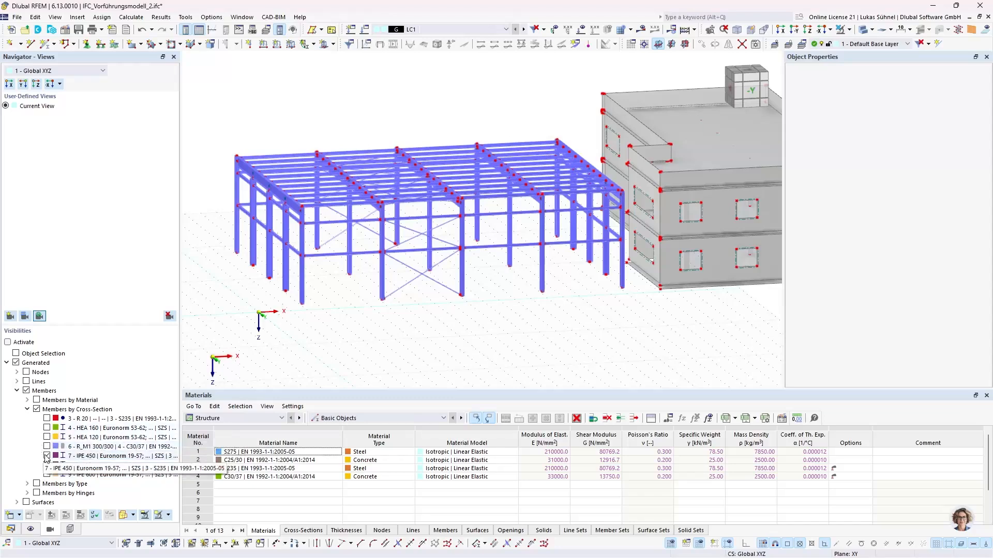
pyautogui.click(47, 465)
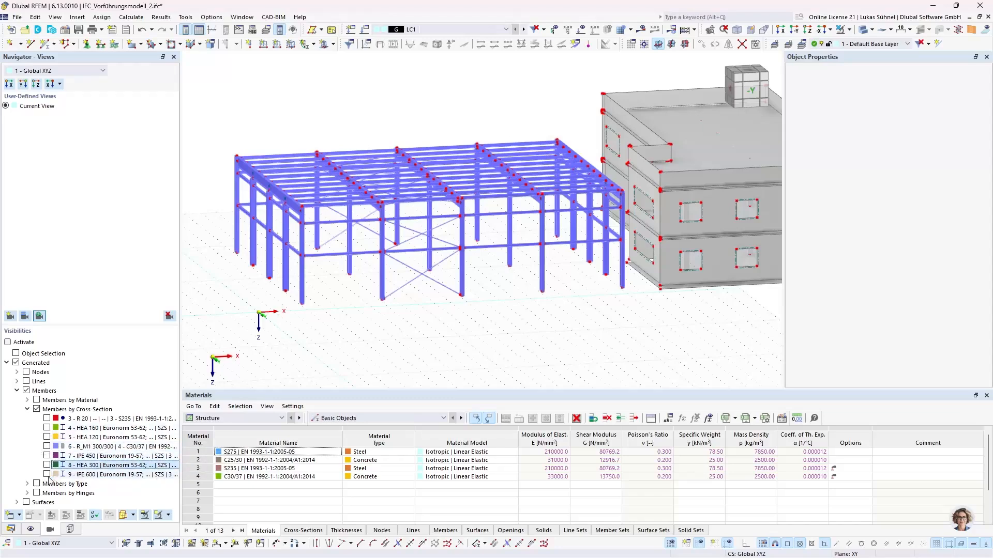
pyautogui.click(47, 437)
pyautogui.click(47, 427)
pyautogui.scroll(6, 321, 181)
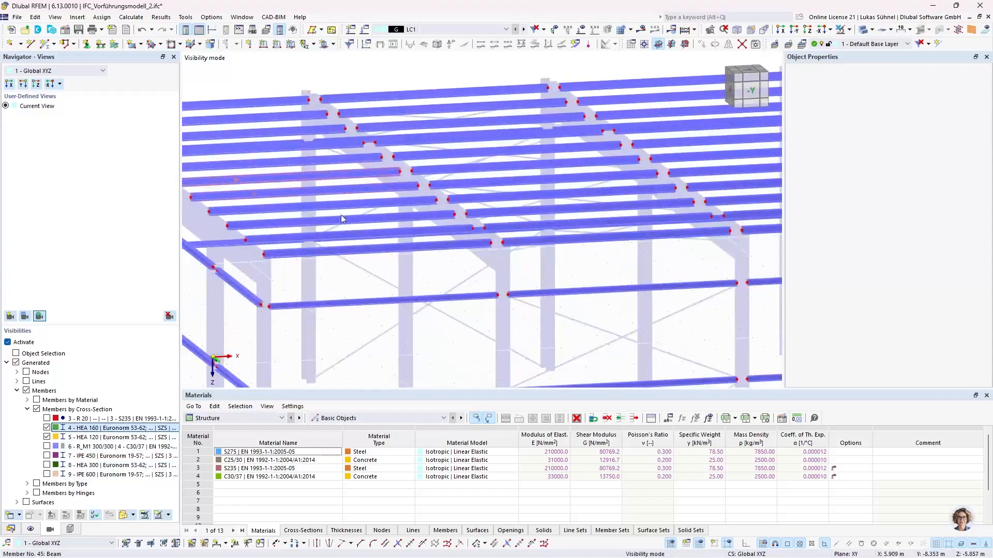
pyautogui.keyDown('ctrl'); pyautogui.moveTo(488, 176); pyautogui.dragTo(463, 163, button='middle'); pyautogui.keyUp('ctrl')
pyautogui.scroll(-3, 464, 164)
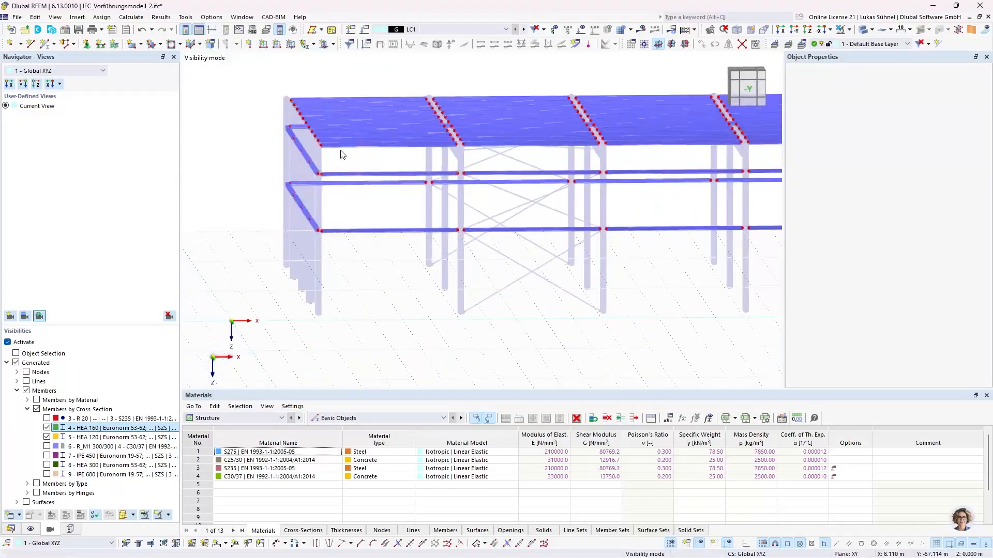
pyautogui.keyDown('ctrl'); pyautogui.moveTo(359, 266); pyautogui.dragTo(381, 275, button='middle'); pyautogui.keyUp('ctrl')
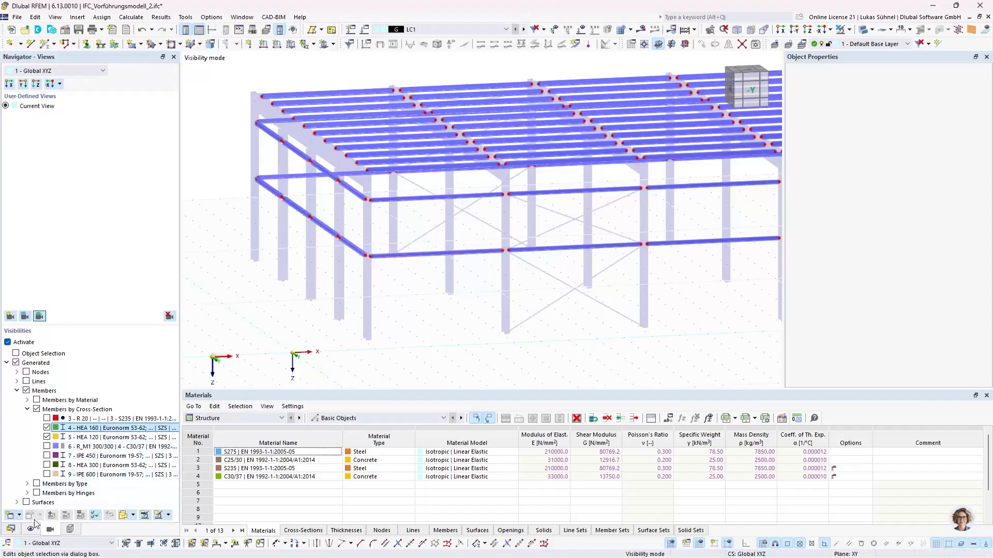
# Start a third Closest objects nodal link, allow linking to members, and assign it to all nodes of the visible HEA beams.
pyautogui.click(10, 529)
pyautogui.rightClick(77, 255)
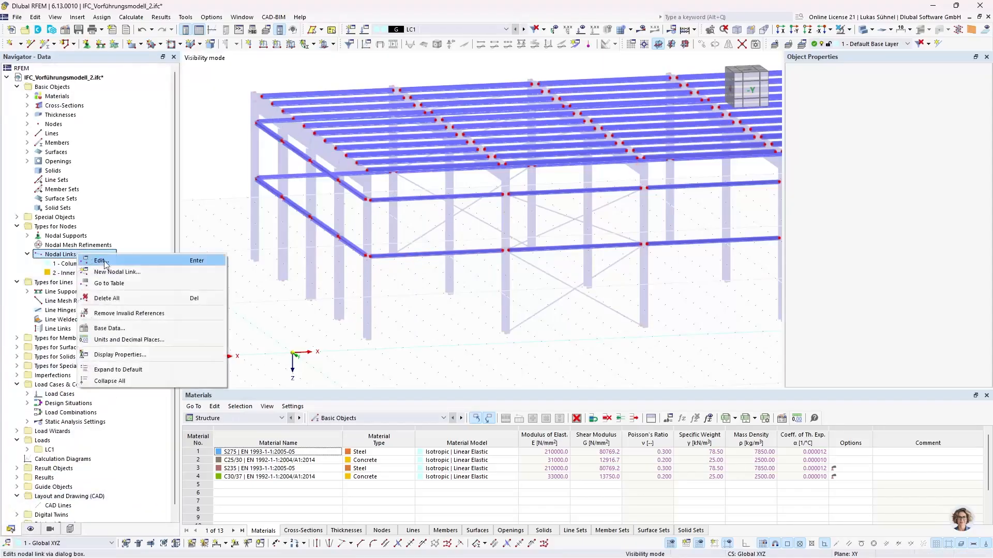
pyautogui.click(113, 272)
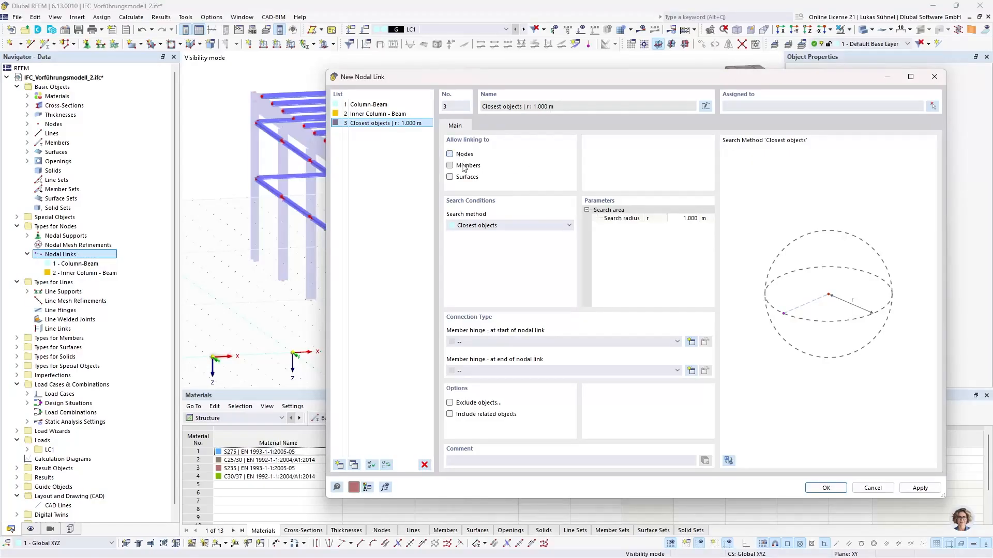
pyautogui.click(932, 106)
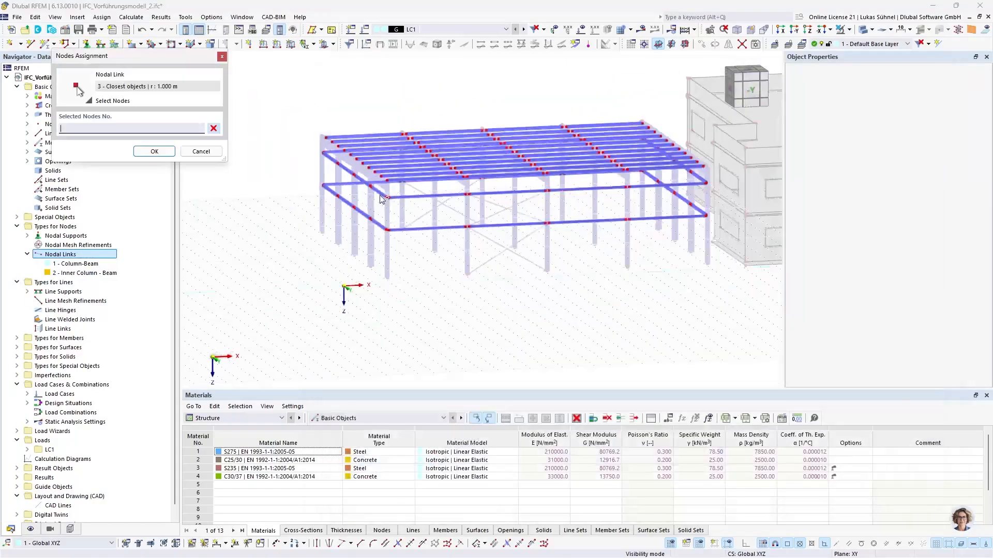
pyautogui.moveTo(305, 114); pyautogui.dragTo(650, 242)
pyautogui.click(154, 151)
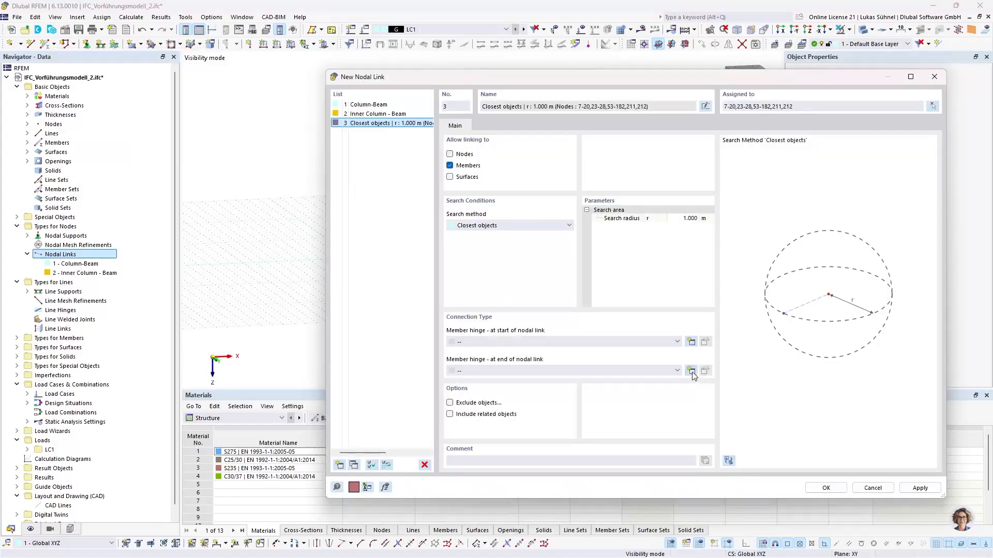
# Set existing member hinge 1 at the end of the third nodal link and create the link.
pyautogui.click(608, 370)
pyautogui.click(544, 385)
pyautogui.click(530, 372)
pyautogui.click(510, 388)
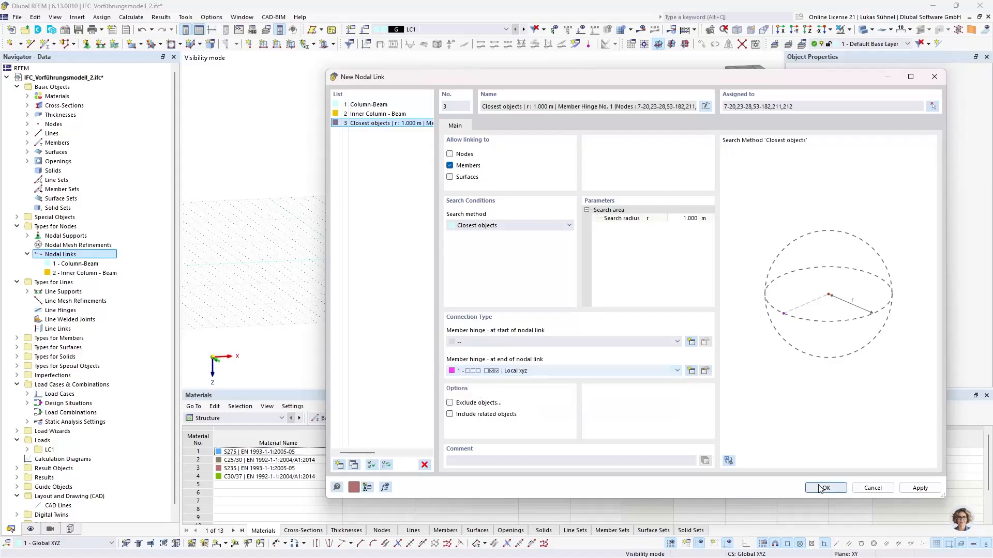
pyautogui.click(825, 488)
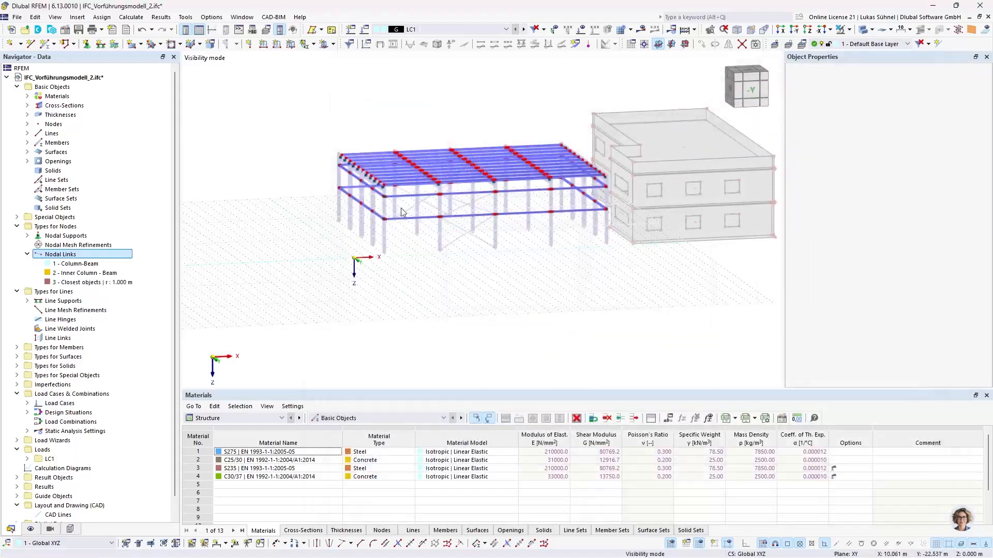
# Display the hall members as lines and check the new links along the side beams and roof purlins.
pyautogui.scroll(5, 402, 213)
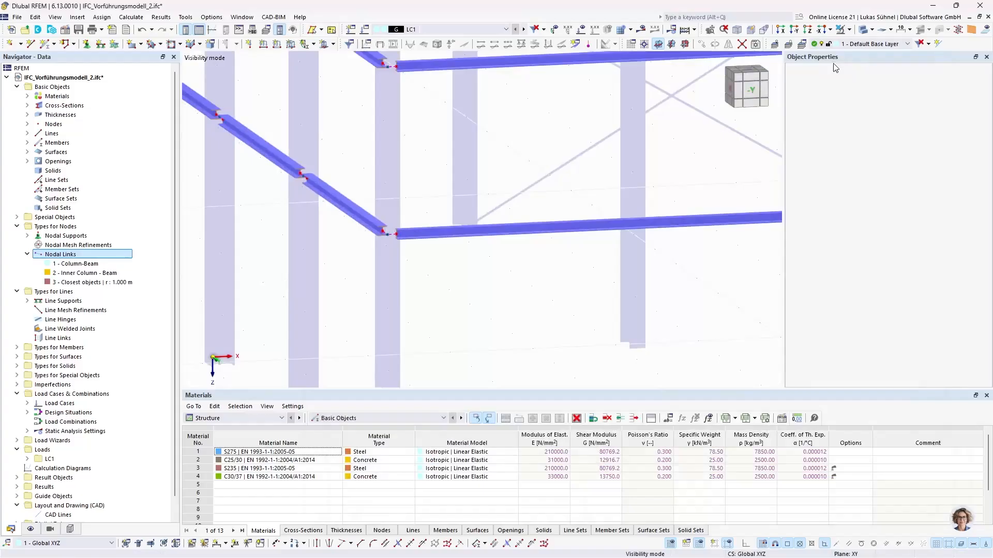
pyautogui.click(863, 30)
pyautogui.click(864, 30)
pyautogui.moveTo(373, 189); pyautogui.dragTo(431, 143, button='middle')
pyautogui.scroll(-3, 412, 228)
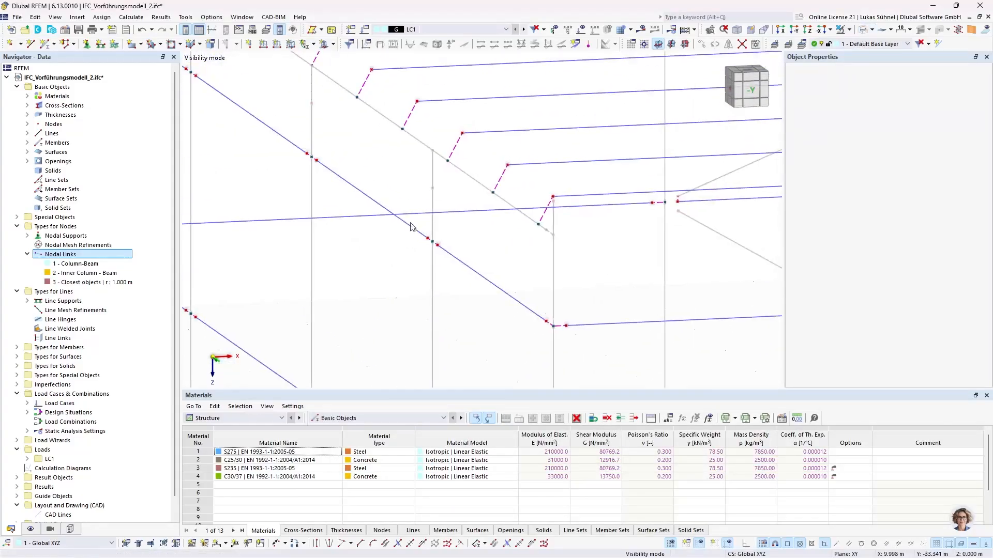
pyautogui.moveTo(413, 227); pyautogui.dragTo(334, 195, button='middle')
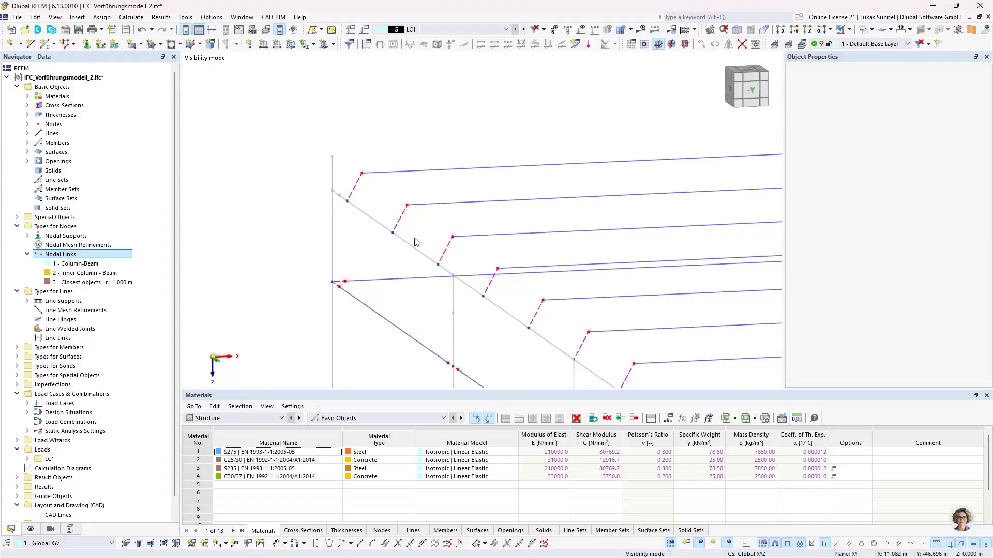
pyautogui.scroll(-3, 640, 324)
# Examine where the nodal links attach at the joint of column, horizontal beam and diagonal bracing.
pyautogui.scroll(5, 450, 239)
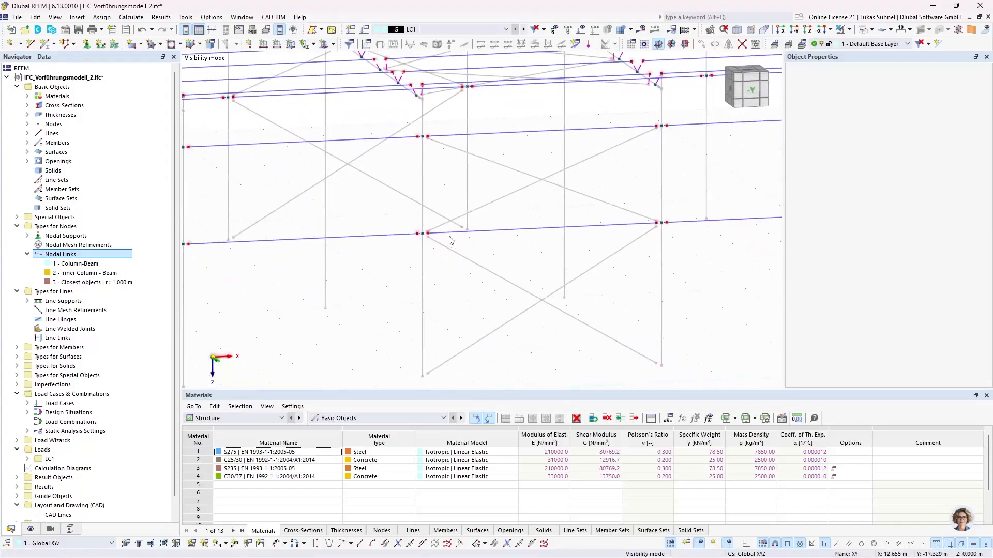
pyautogui.scroll(5, 438, 241)
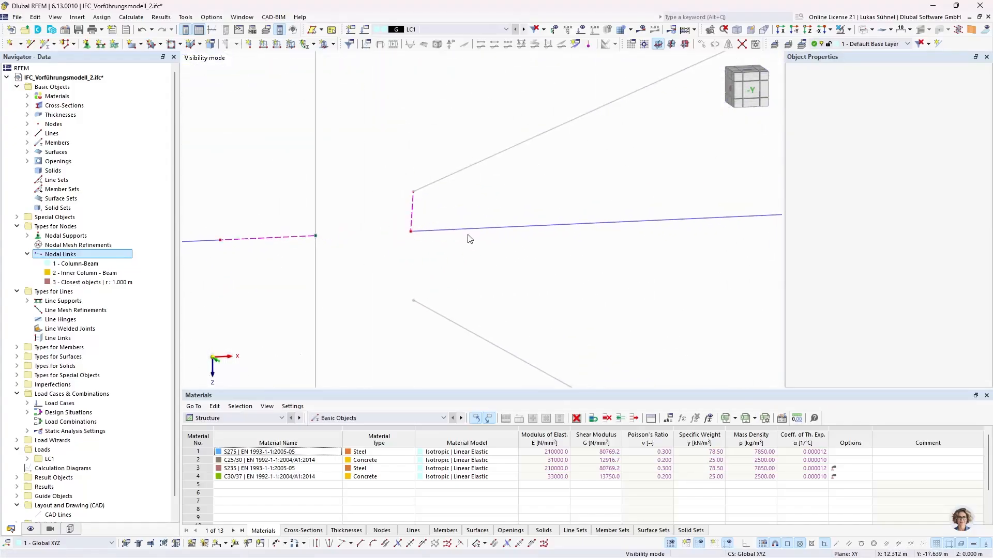
pyautogui.scroll(-10, 406, 226)
pyautogui.moveTo(464, 265); pyautogui.dragTo(450, 210, button='middle')
pyautogui.scroll(5, 430, 195)
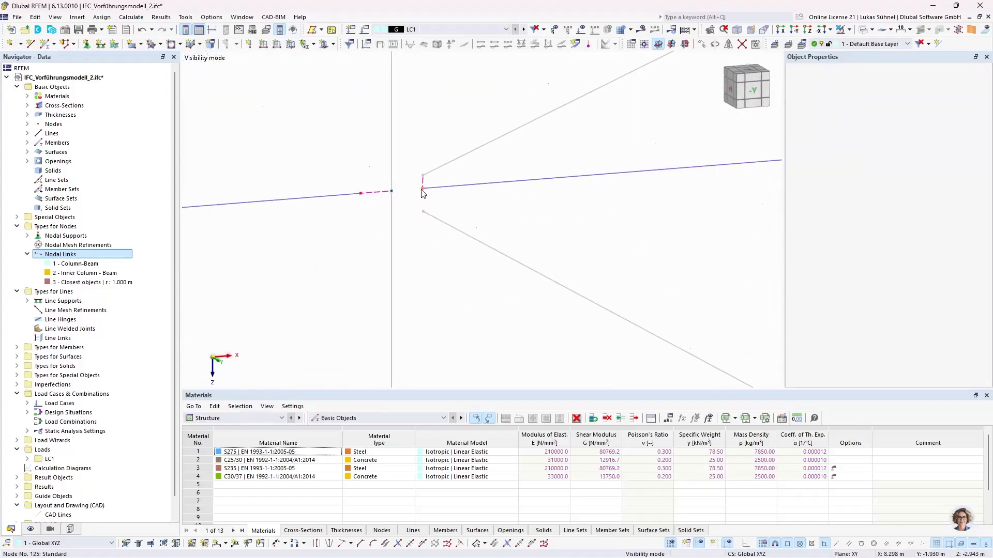
pyautogui.moveTo(424, 190)
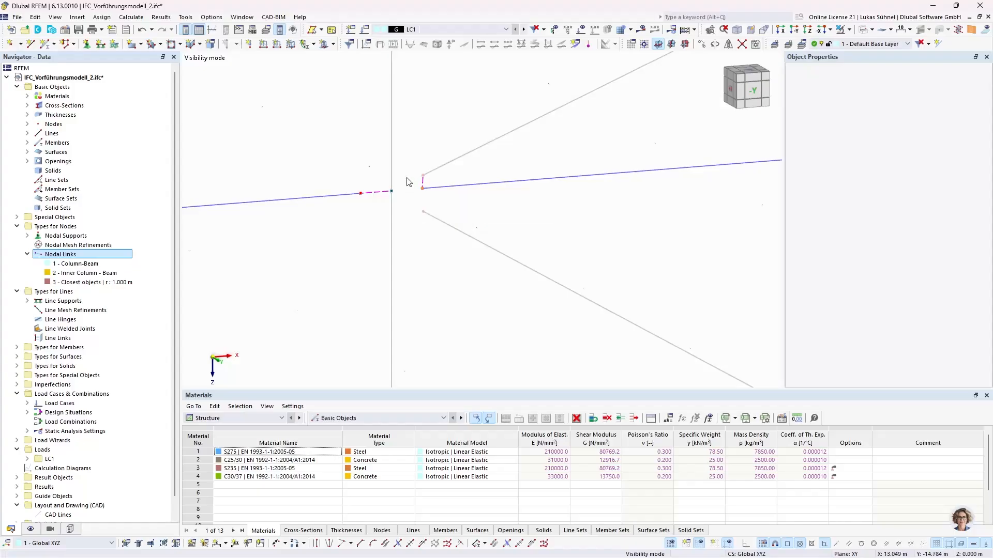
pyautogui.scroll(2, 423, 190)
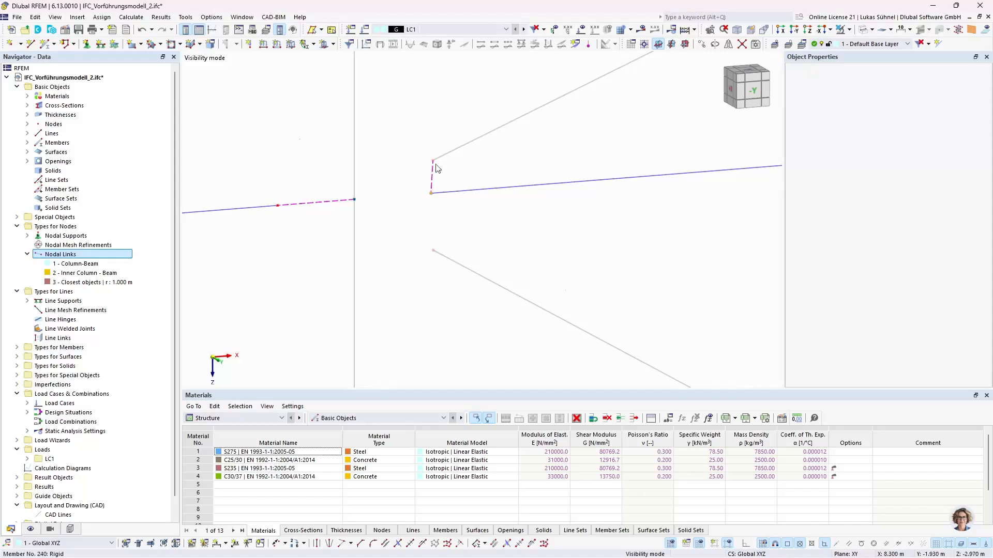
pyautogui.scroll(-5, 392, 232)
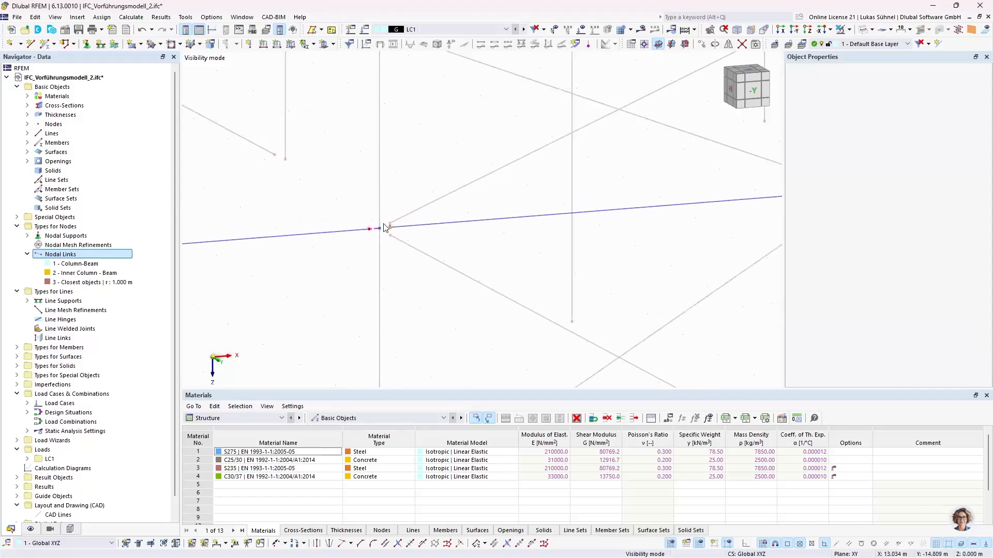
pyautogui.scroll(-3, 393, 232)
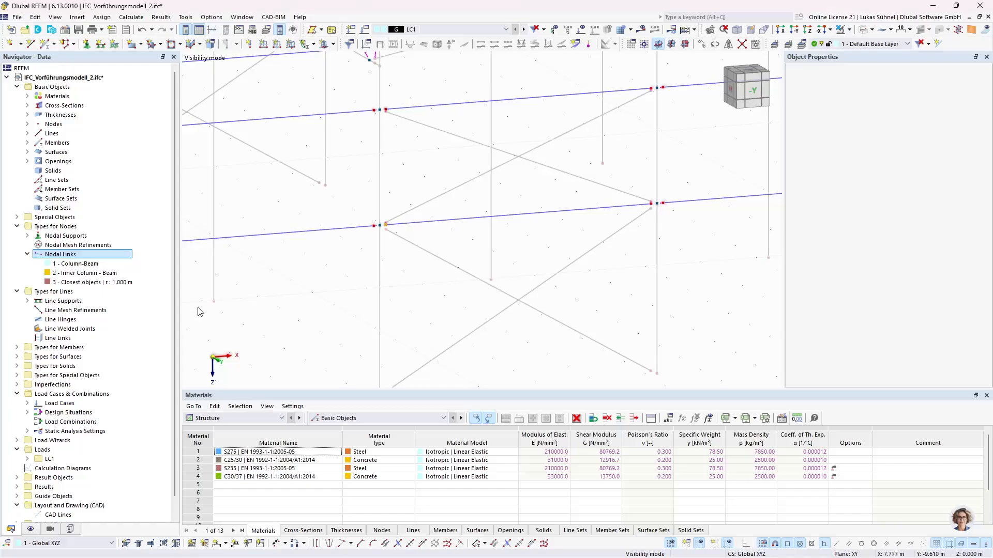
# Turn on Exclude objects for the third nodal link and start picking the members to leave out of its search.
pyautogui.doubleClick(83, 282)
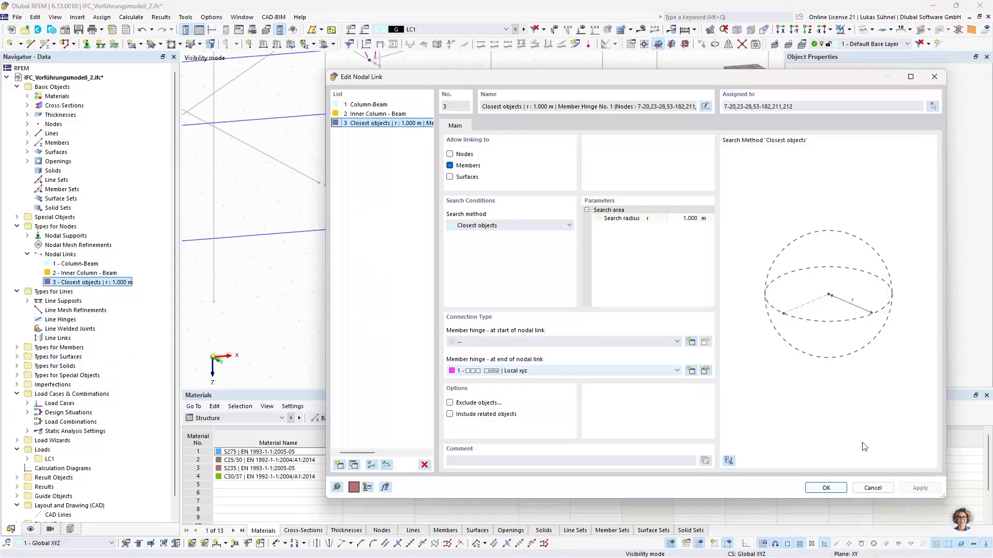
pyautogui.click(873, 488)
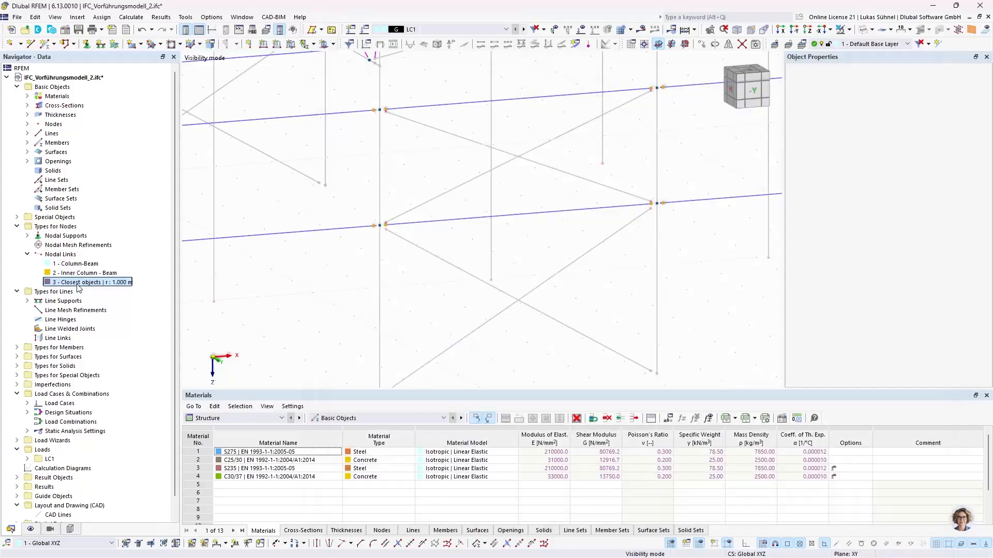
pyautogui.doubleClick(78, 284)
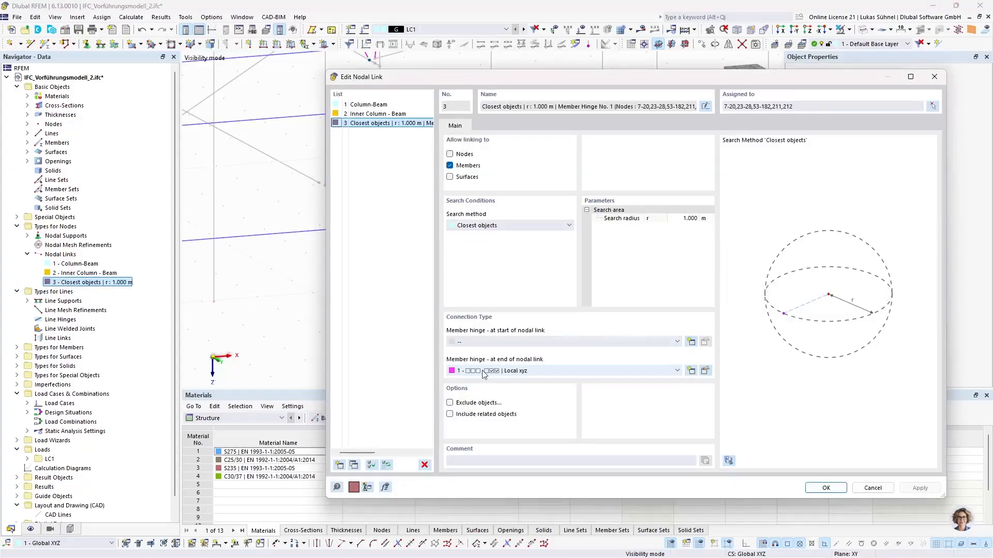
pyautogui.click(450, 403)
pyautogui.click(497, 125)
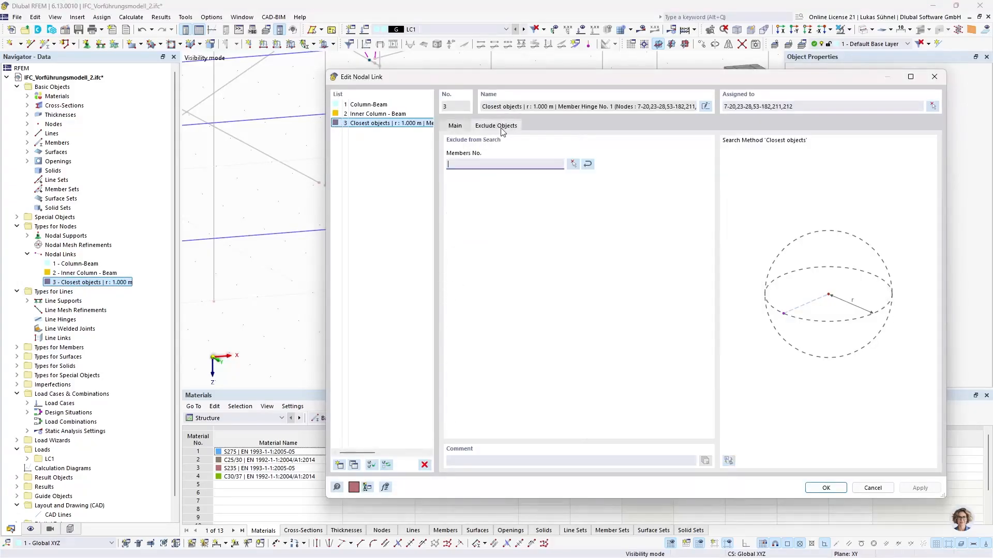
pyautogui.click(572, 164)
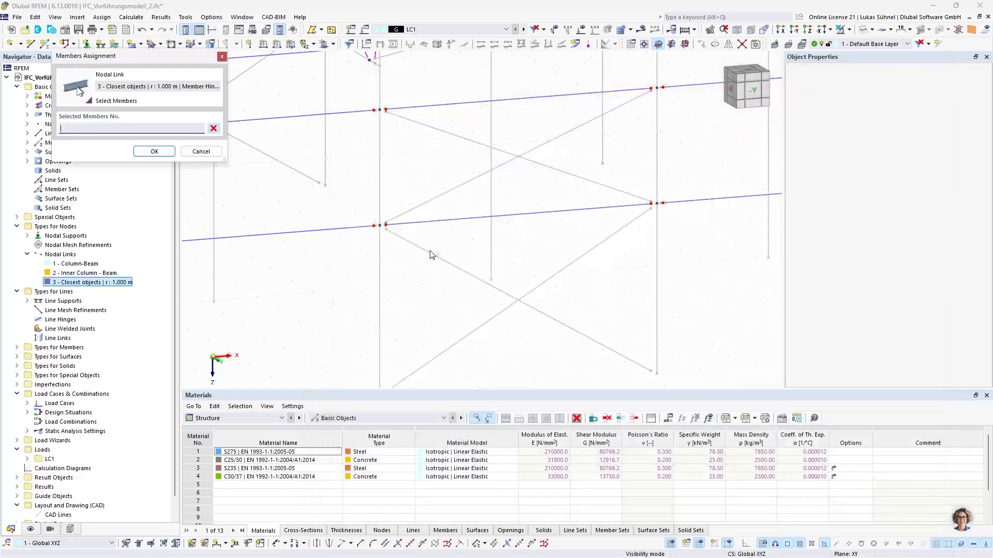
# Limit the visibility to the R 20 bracing members by hiding the HEA 160 and HEA 120 groups.
pyautogui.click(50, 531)
pyautogui.click(47, 428)
pyautogui.click(47, 419)
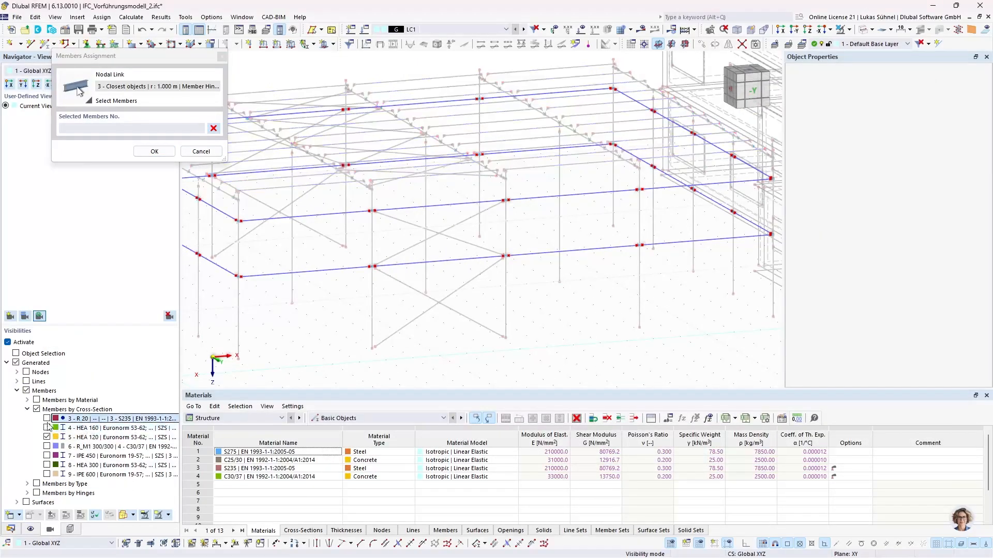
pyautogui.click(47, 437)
pyautogui.click(47, 437)
pyautogui.scroll(-3, 385, 294)
pyautogui.keyDown('ctrl'); pyautogui.moveTo(394, 299); pyautogui.dragTo(436, 287, button='middle'); pyautogui.keyUp('ctrl')
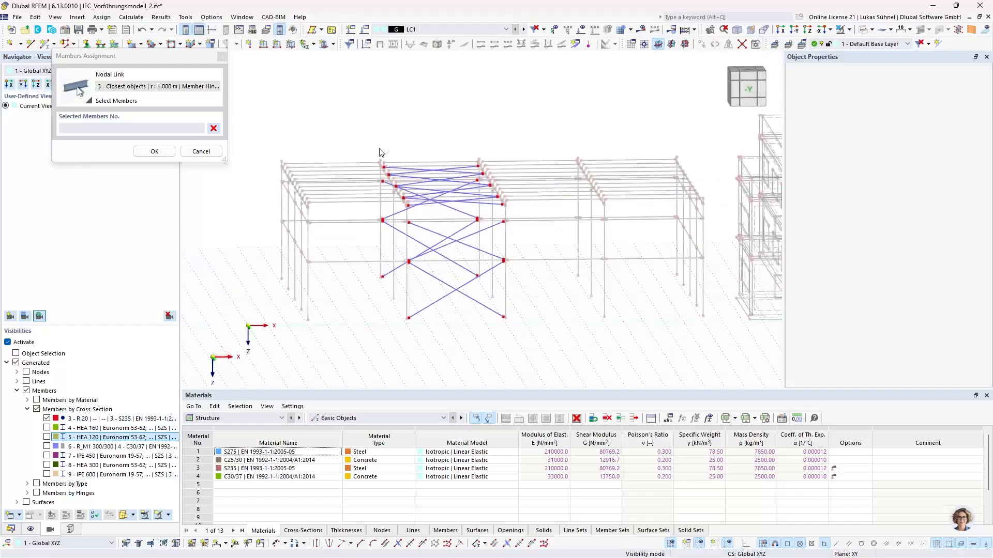
# Exclude all R 20 bracing members of the hall from the third nodal link's search and save the link.
pyautogui.moveTo(344, 129); pyautogui.dragTo(557, 344)
pyautogui.click(154, 151)
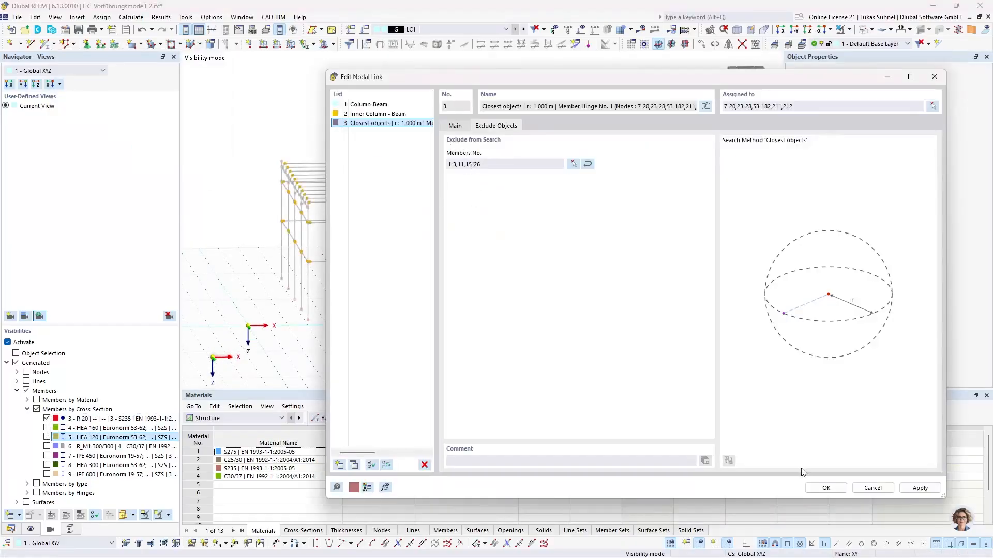
pyautogui.click(826, 488)
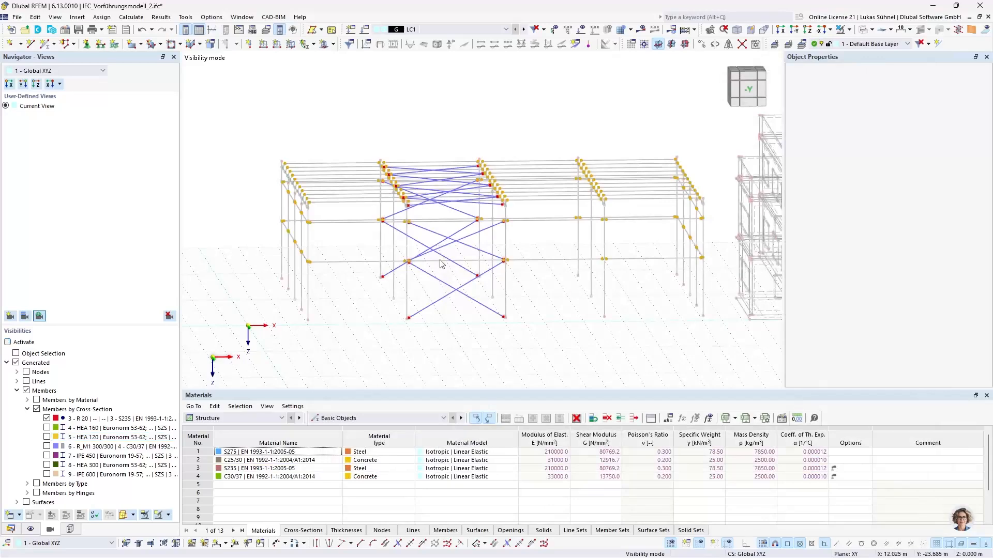
# Cancel the visibility mode and examine the updated links at the joint of column, horizontal beam and bracing.
pyautogui.scroll(10, 441, 263)
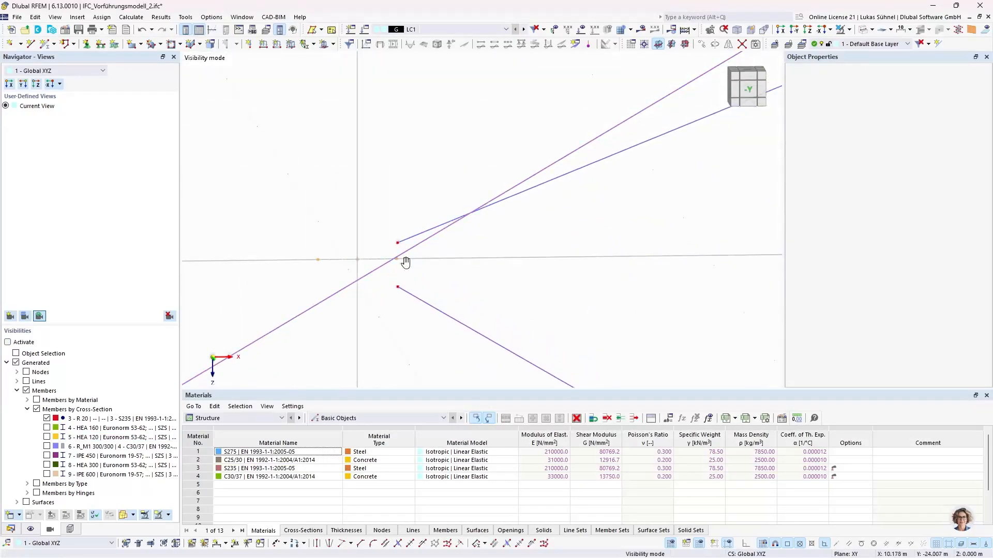
pyautogui.moveTo(406, 262); pyautogui.dragTo(364, 253, button='middle')
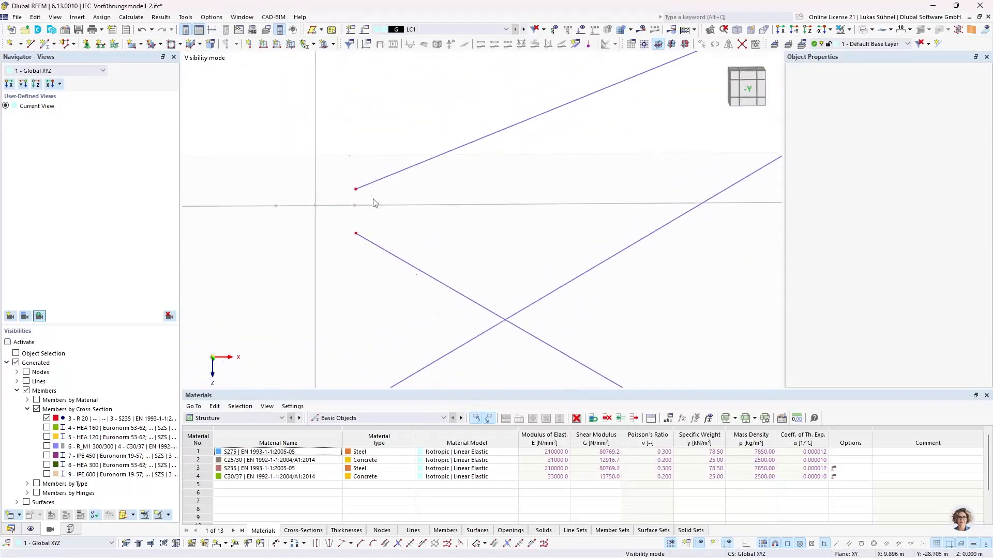
pyautogui.click(848, 30)
pyautogui.click(871, 117)
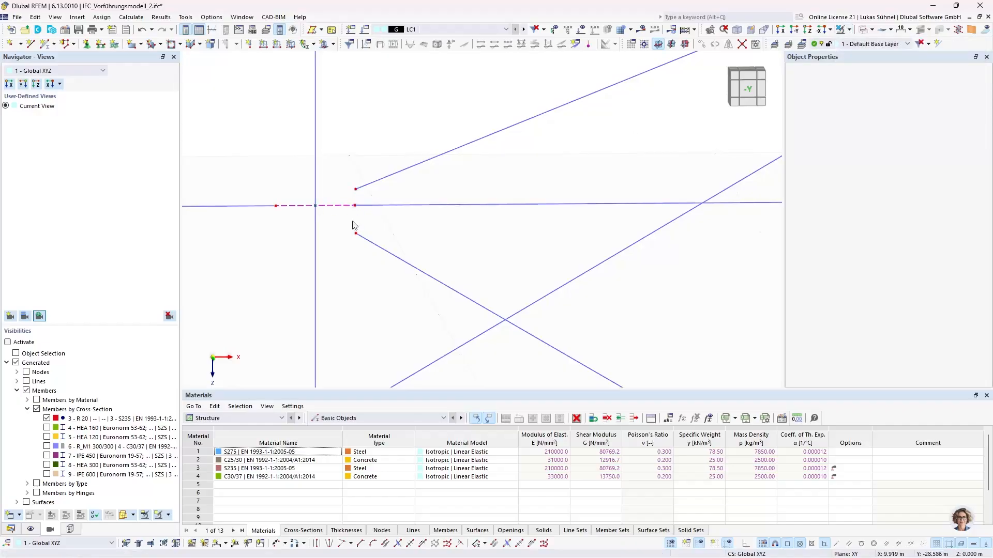
pyautogui.scroll(-5, 421, 244)
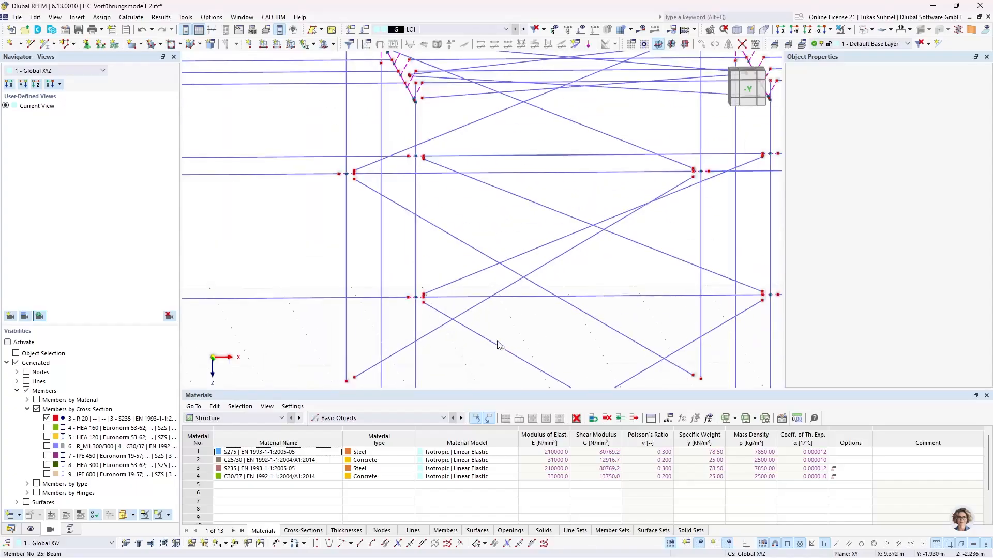
# Examine the node arrangement where the bracing members meet the columns and beams in the steel hall.
pyautogui.scroll(3, 499, 343)
pyautogui.scroll(-6, 498, 202)
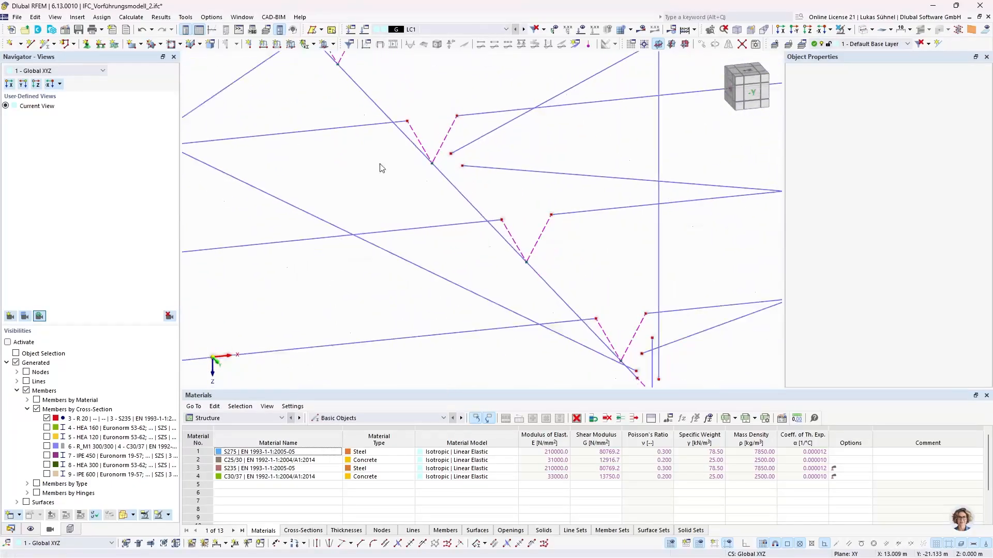
pyautogui.click(10, 529)
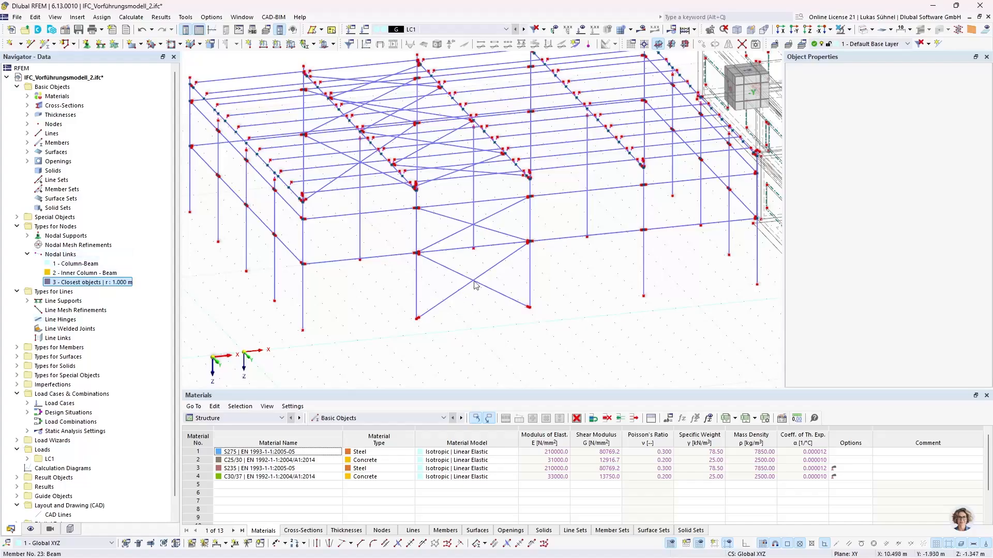
pyautogui.scroll(8, 437, 263)
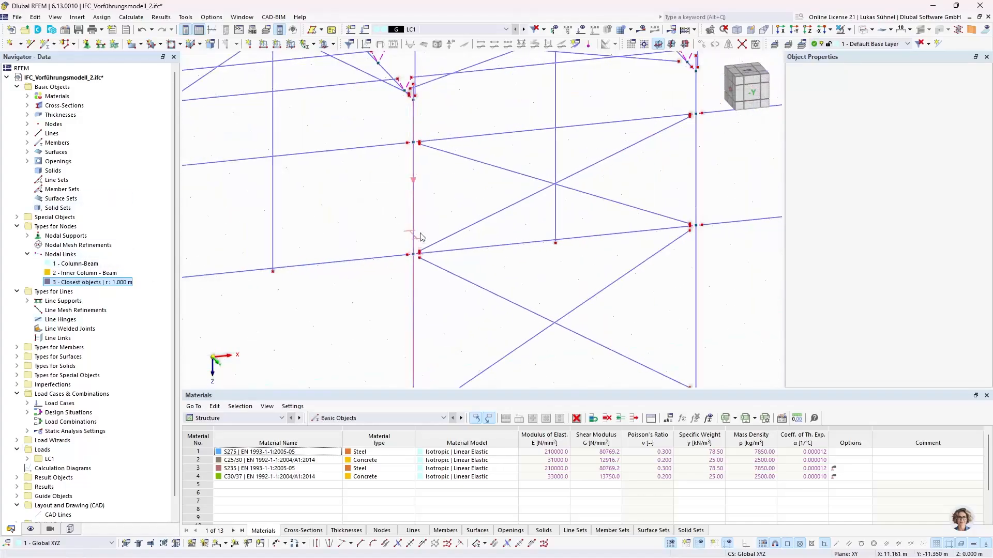
pyautogui.scroll(3, 437, 263)
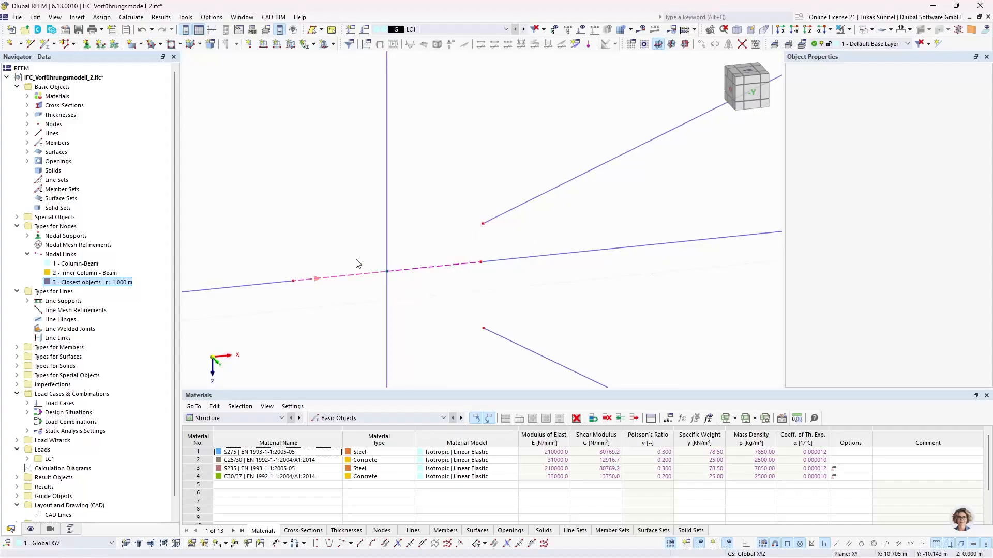
pyautogui.scroll(-4, 361, 242)
pyautogui.scroll(-4, 361, 244)
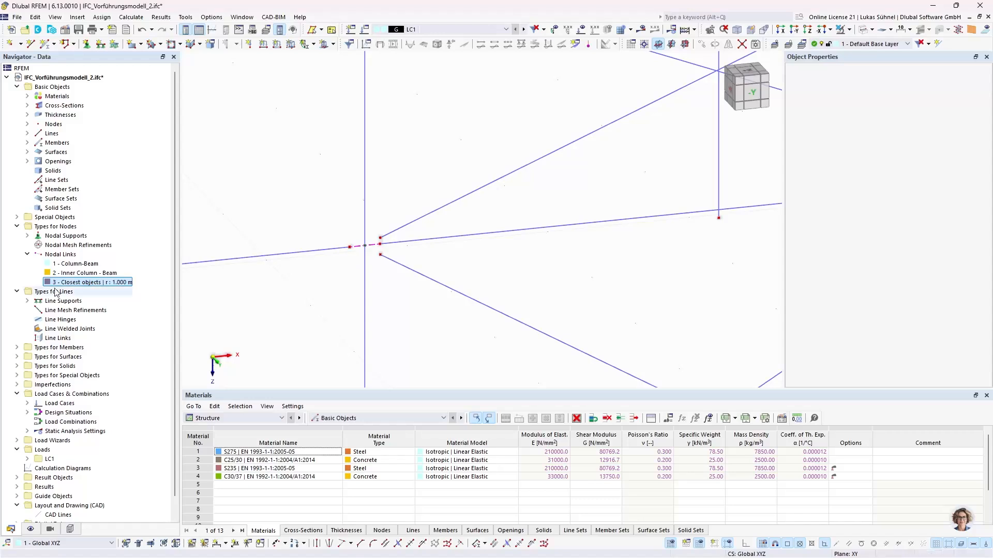
# Create a Closest objects nodal link with a 1.000 m radius, linking to nodes and assigned to the R 20 bracing members' end nodes.
pyautogui.rightClick(63, 254)
pyautogui.click(96, 274)
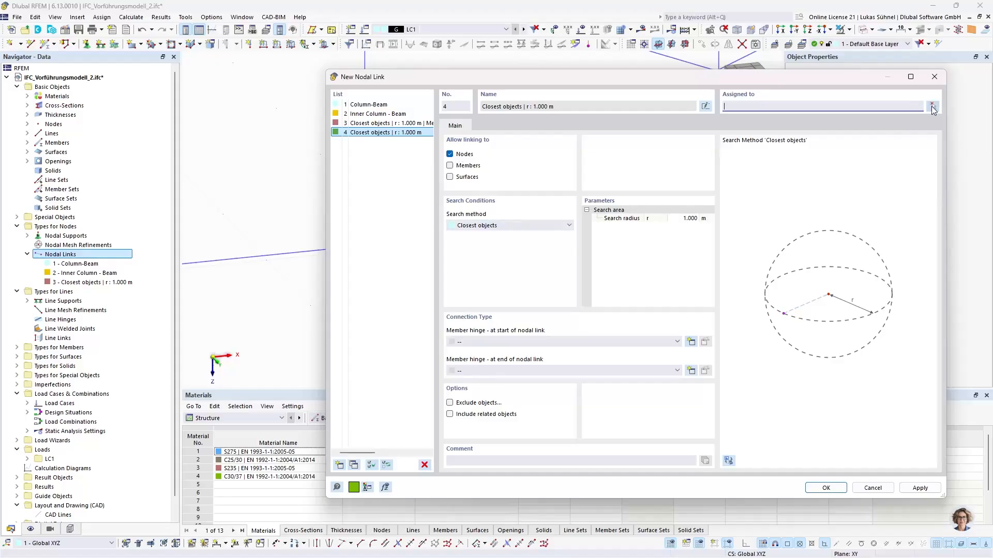
pyautogui.click(933, 107)
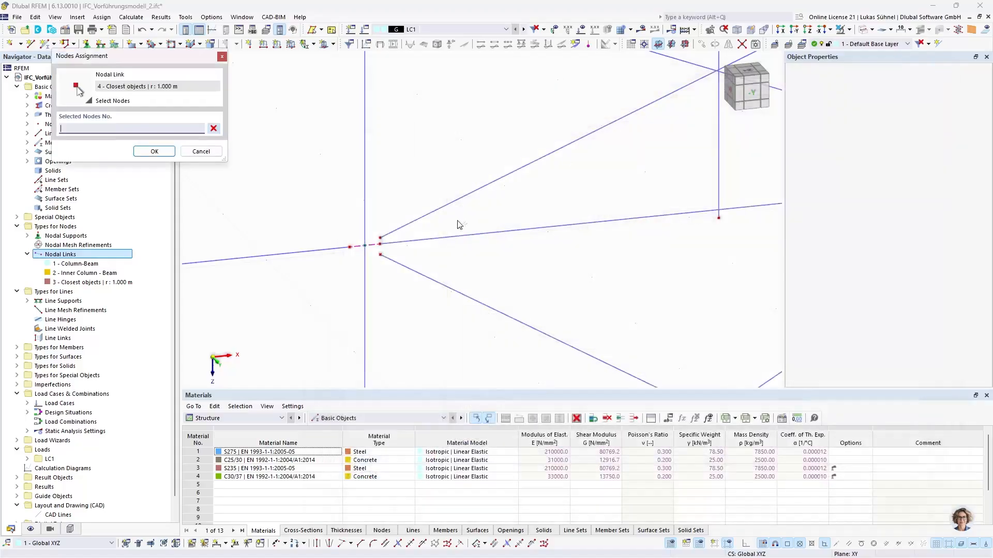
pyautogui.click(50, 530)
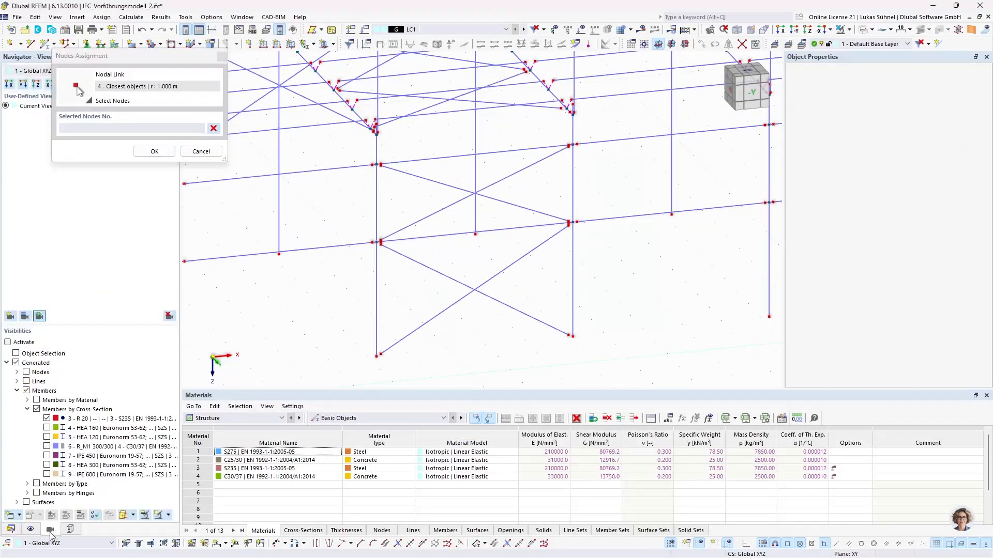
pyautogui.click(8, 342)
pyautogui.scroll(-3, 394, 277)
pyautogui.moveTo(341, 102); pyautogui.dragTo(567, 357)
pyautogui.scroll(6, 420, 195)
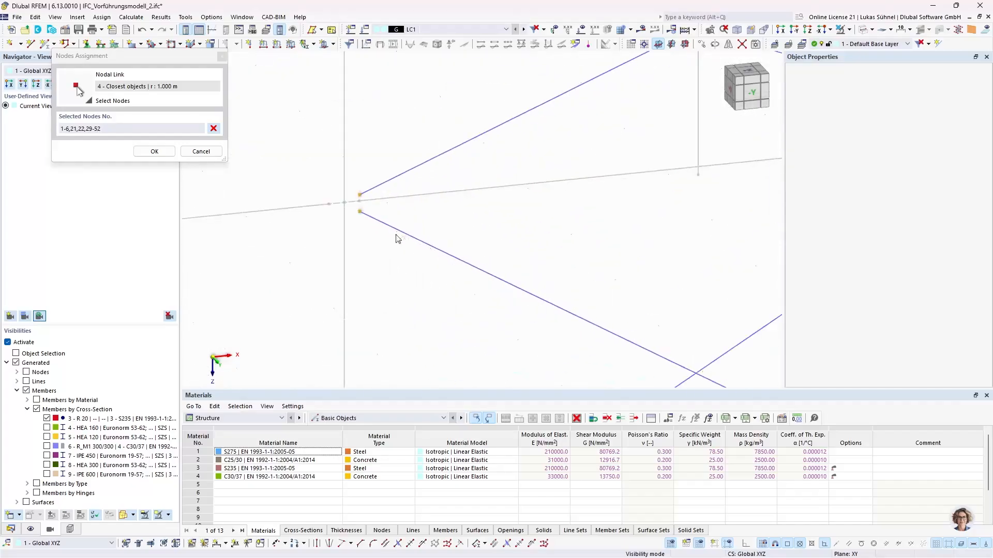
pyautogui.click(154, 151)
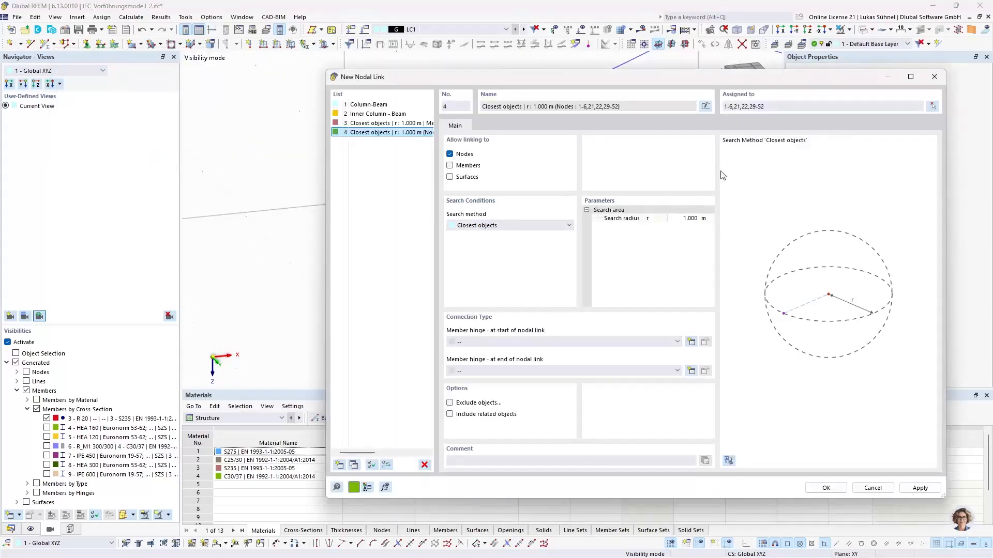
pyautogui.moveTo(473, 88); pyautogui.dragTo(547, 258)
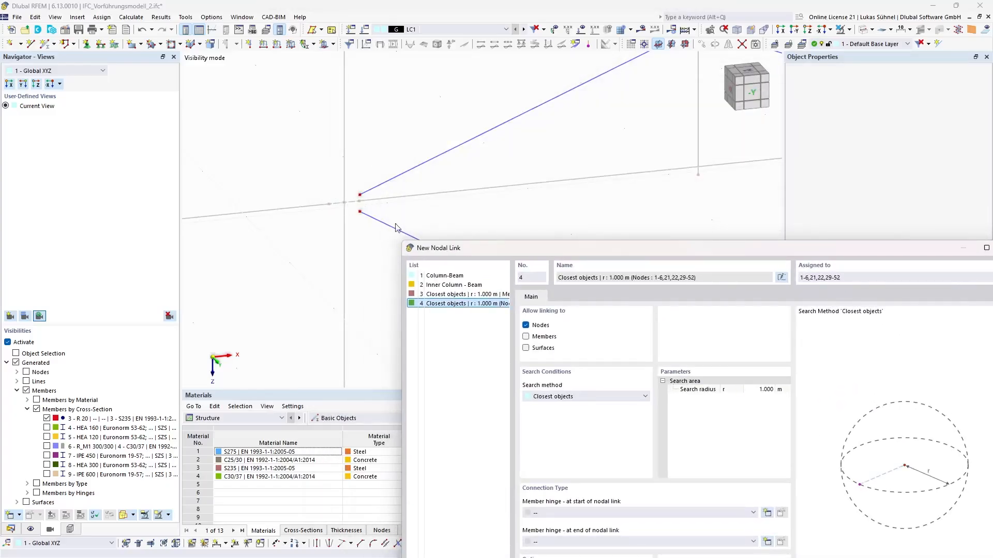
pyautogui.moveTo(495, 251); pyautogui.dragTo(272, 58)
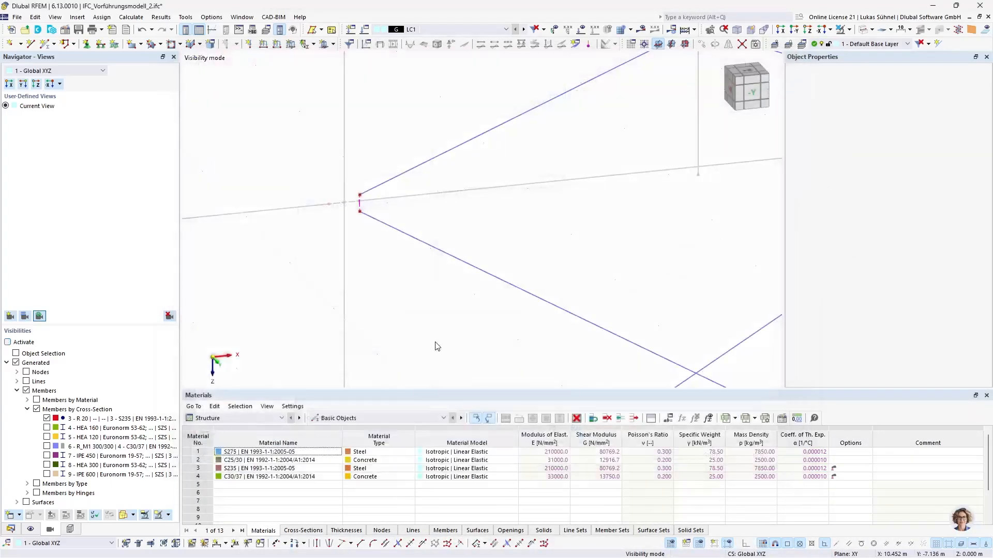
# Examine how the new nodal link joins the brace ends, comparing the wireframe, solid and transparent displays.
pyautogui.scroll(5, 360, 210)
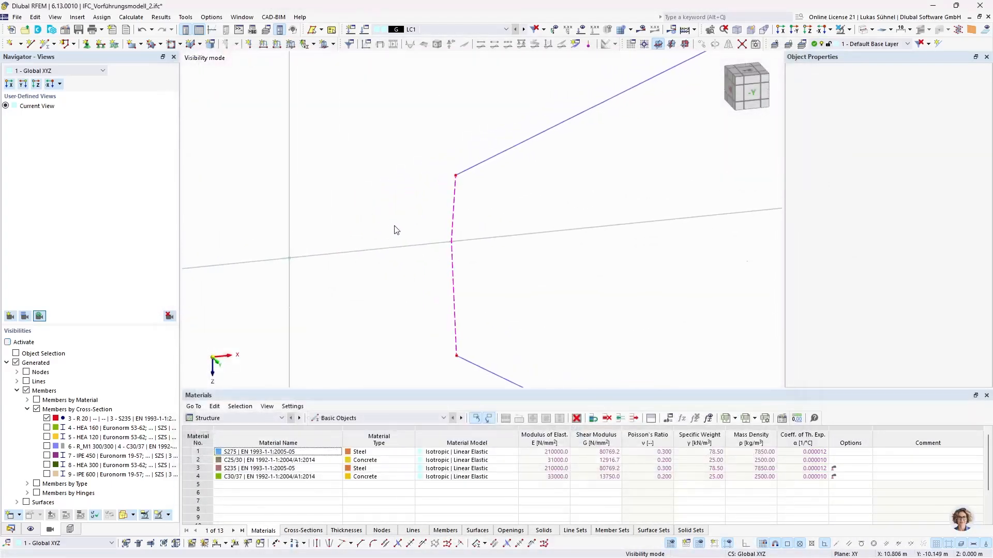
pyautogui.scroll(-2, 418, 212)
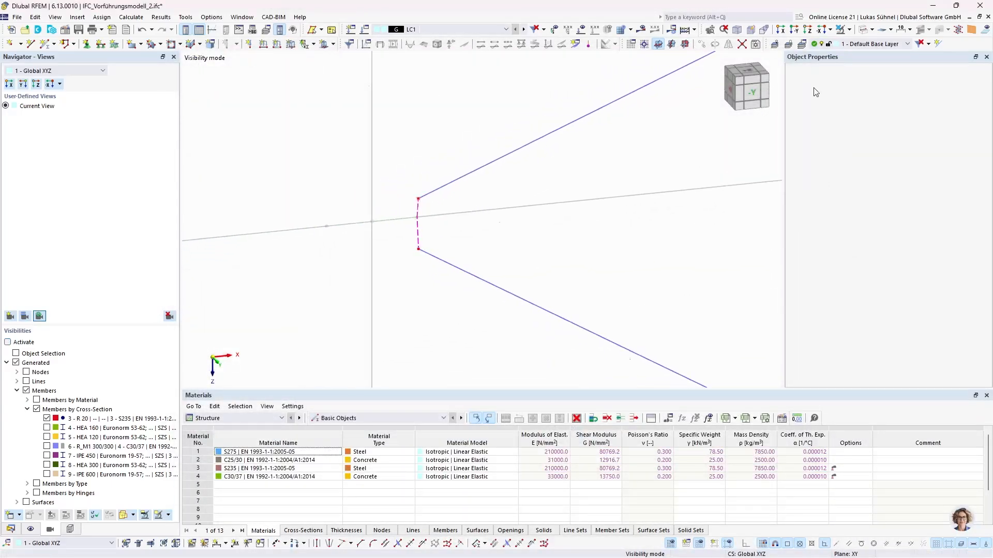
pyautogui.click(864, 29)
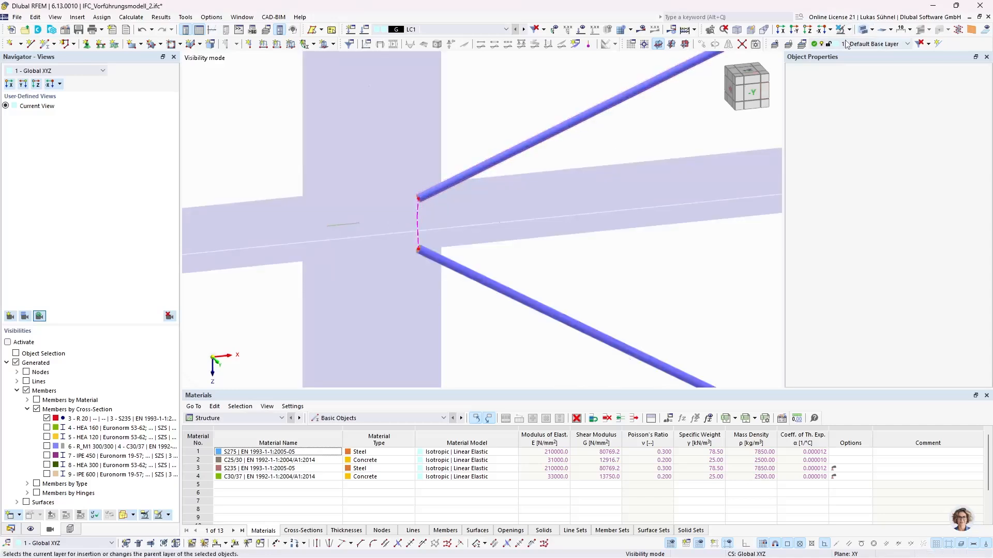
pyautogui.click(866, 32)
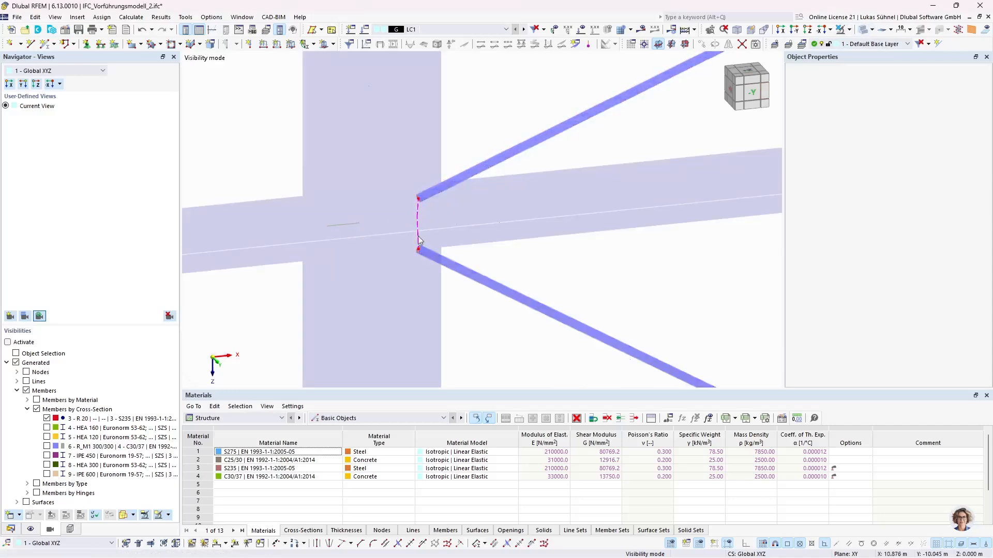
pyautogui.click(863, 30)
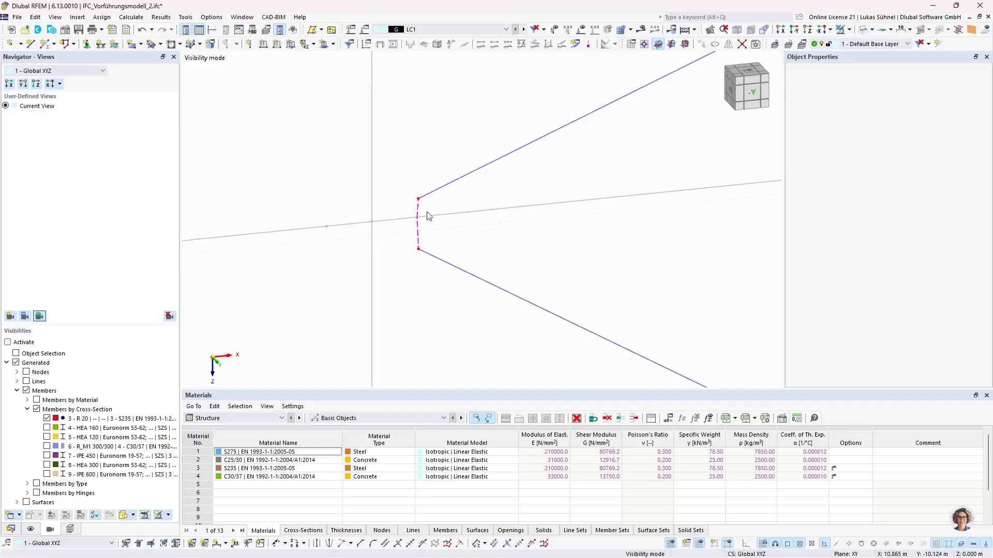
pyautogui.scroll(-4, 427, 216)
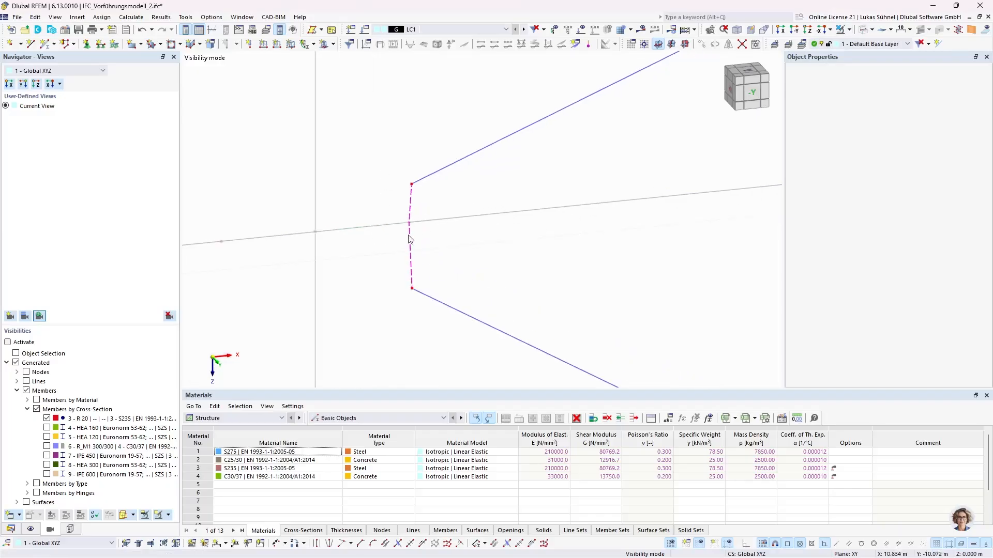
pyautogui.click(865, 31)
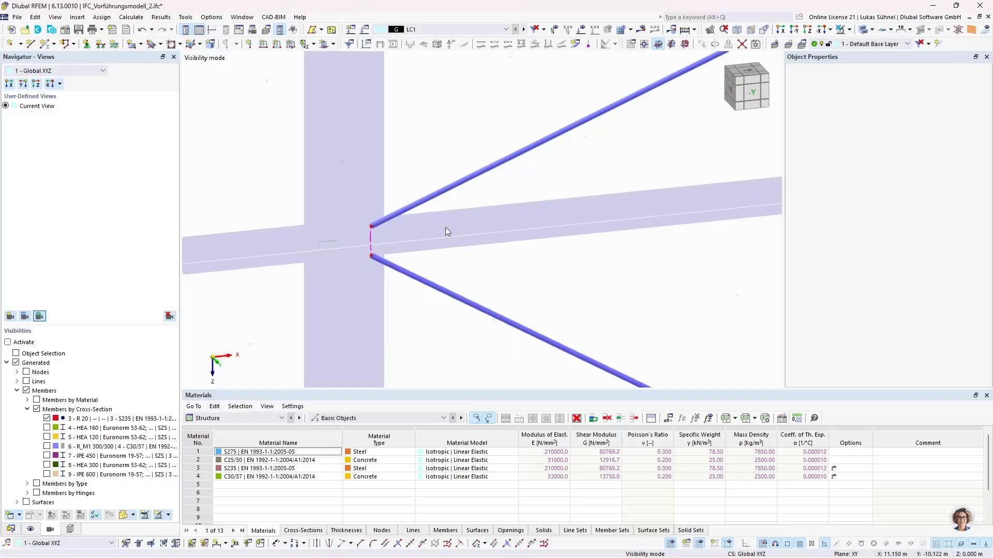
pyautogui.click(864, 30)
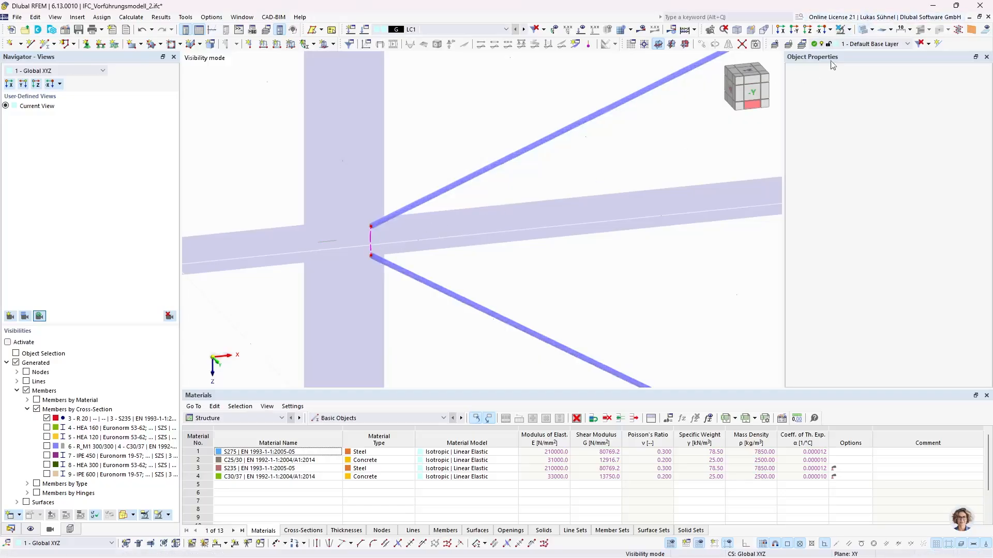
pyautogui.click(863, 32)
pyautogui.scroll(-10, 337, 253)
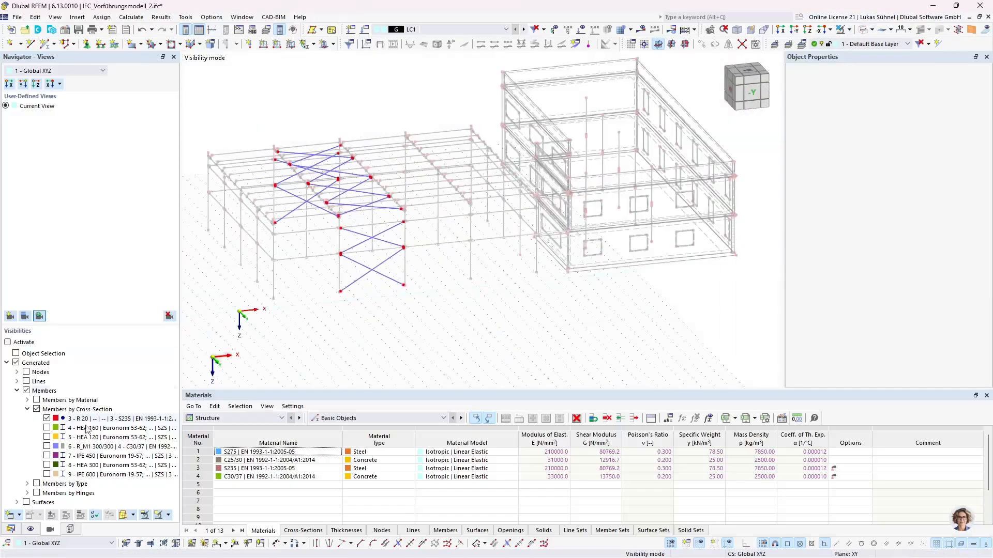
# Enable Exclude objects for nodal link 4 and start picking the nodes to leave out of its search.
pyautogui.click(10, 529)
pyautogui.doubleClick(75, 291)
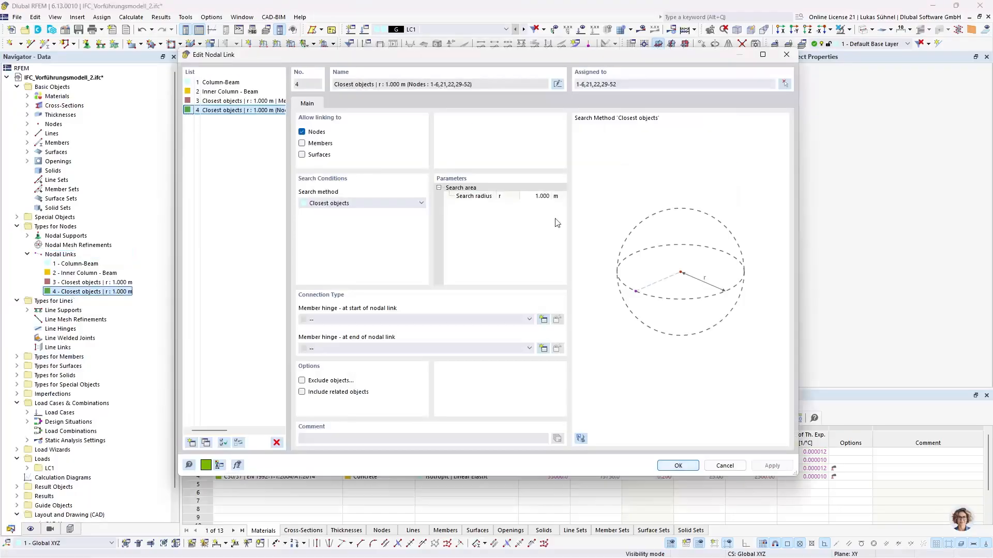
pyautogui.click(301, 380)
pyautogui.click(367, 105)
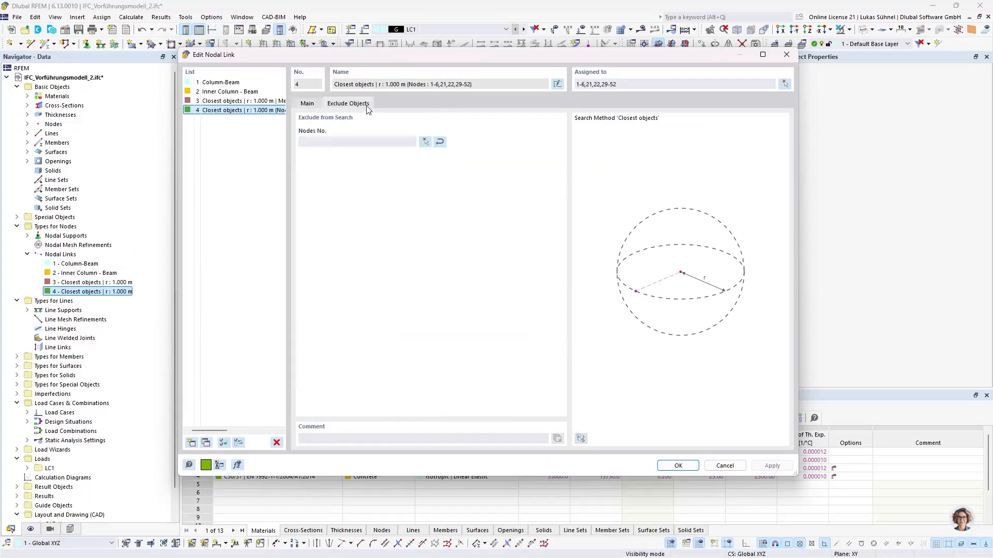
pyautogui.click(434, 141)
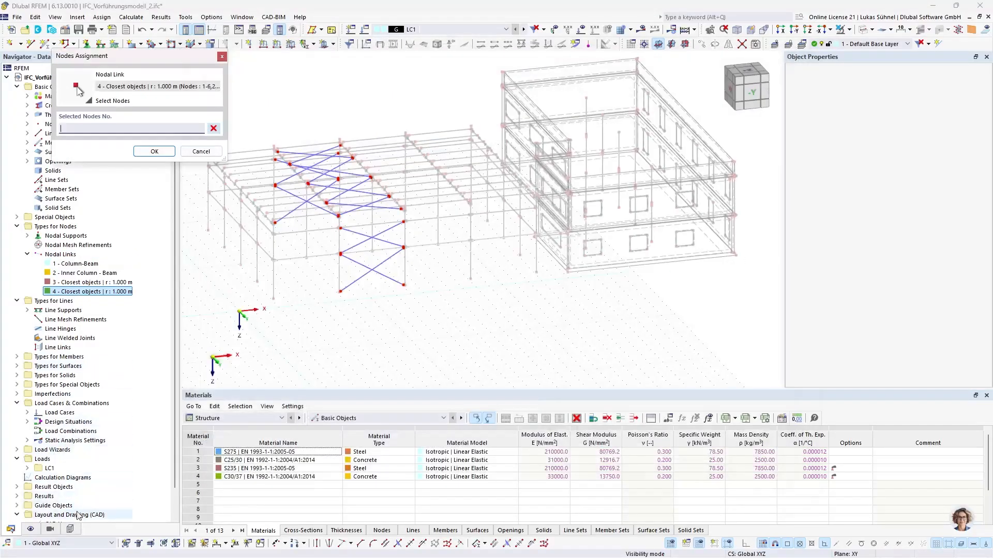
# Isolate the HEA 160 and HEA 120 members and exclude their nodes from the bracing nodal link's search.
pyautogui.click(50, 529)
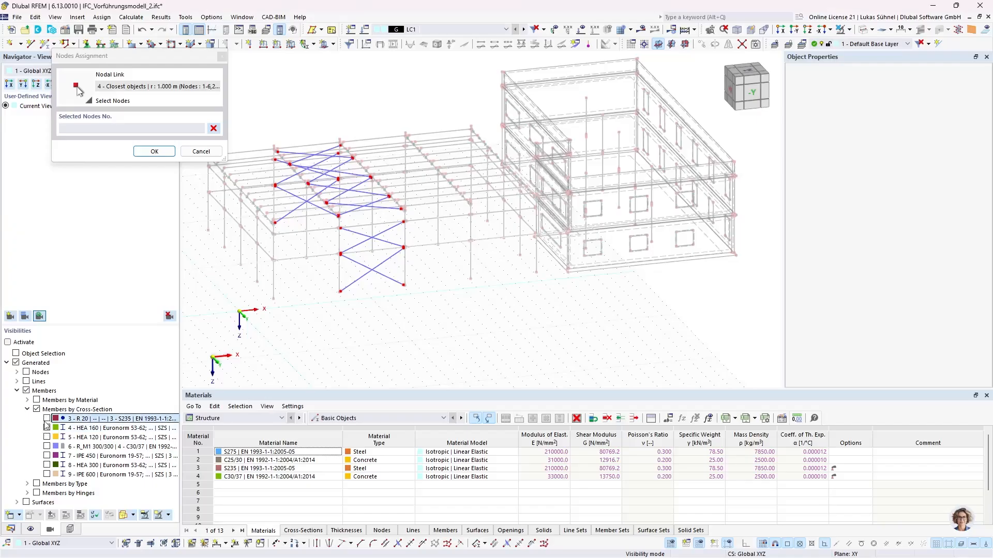
pyautogui.click(46, 428)
pyautogui.click(46, 437)
pyautogui.keyDown('ctrl'); pyautogui.moveTo(445, 269); pyautogui.dragTo(514, 288, button='middle'); pyautogui.keyUp('ctrl')
pyautogui.scroll(-2, 393, 227)
pyautogui.moveTo(337, 163); pyautogui.dragTo(436, 295)
pyautogui.click(154, 151)
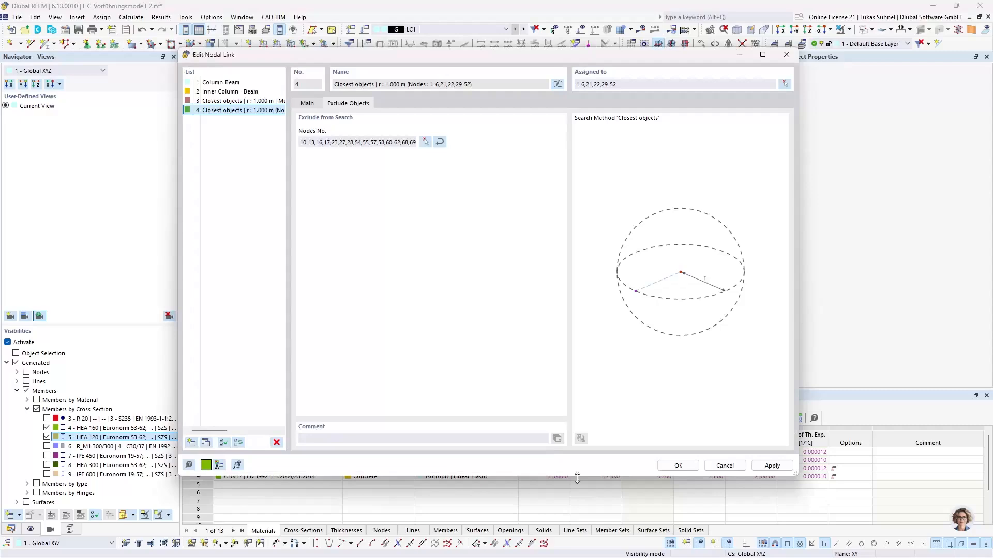
pyautogui.click(678, 466)
# Cancel the visibility mode so the whole model is shown around the brace joint.
pyautogui.scroll(6, 351, 317)
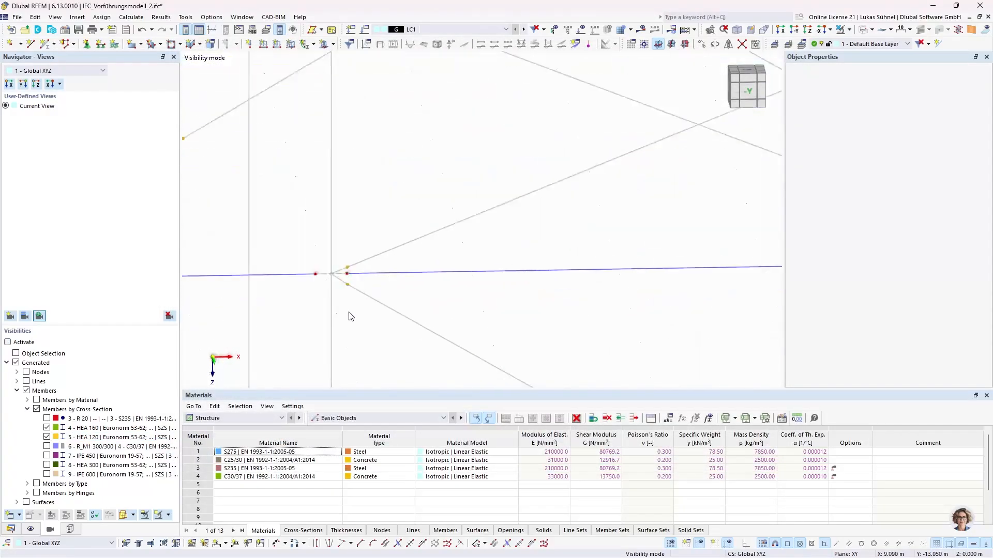
pyautogui.scroll(4, 351, 316)
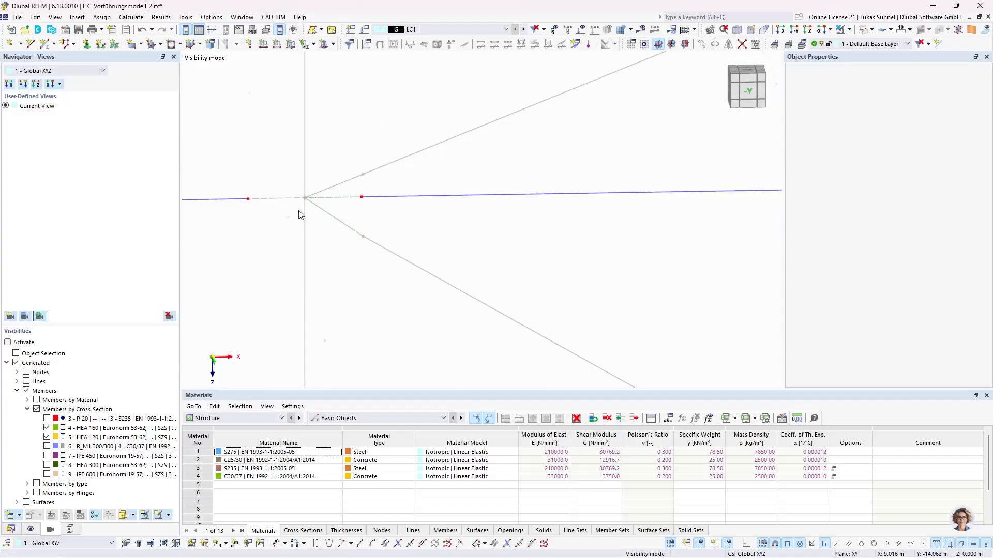
pyautogui.click(848, 29)
pyautogui.click(848, 117)
pyautogui.click(849, 29)
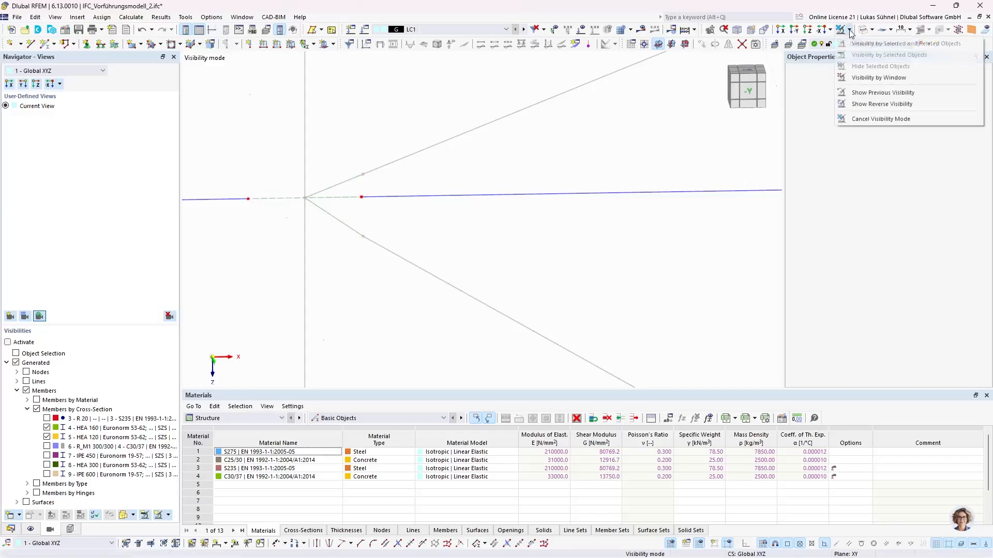
pyautogui.click(849, 118)
# Examine the nodal links at the column brace joints and along the inclined roof beams.
pyautogui.scroll(-6, 404, 262)
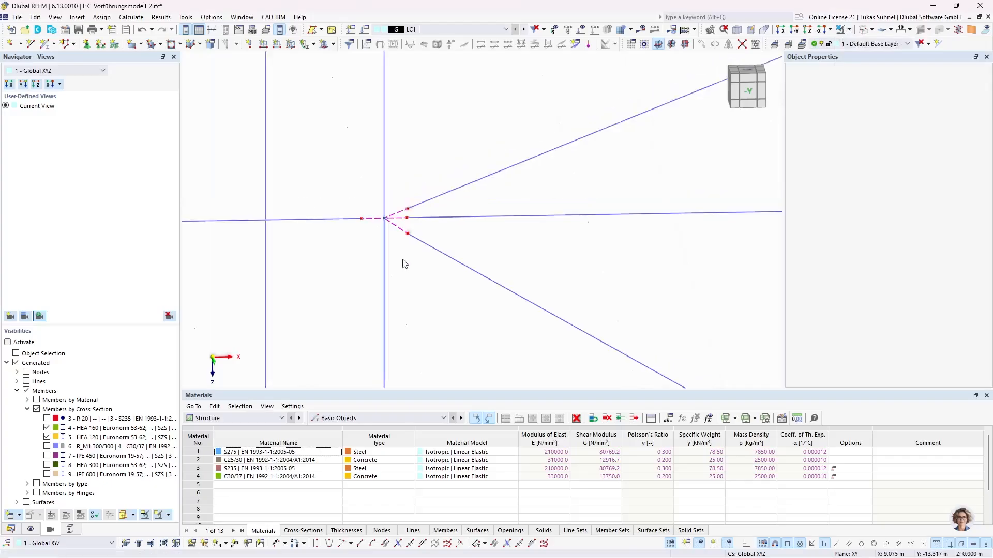
pyautogui.moveTo(436, 288); pyautogui.dragTo(421, 184, button='middle')
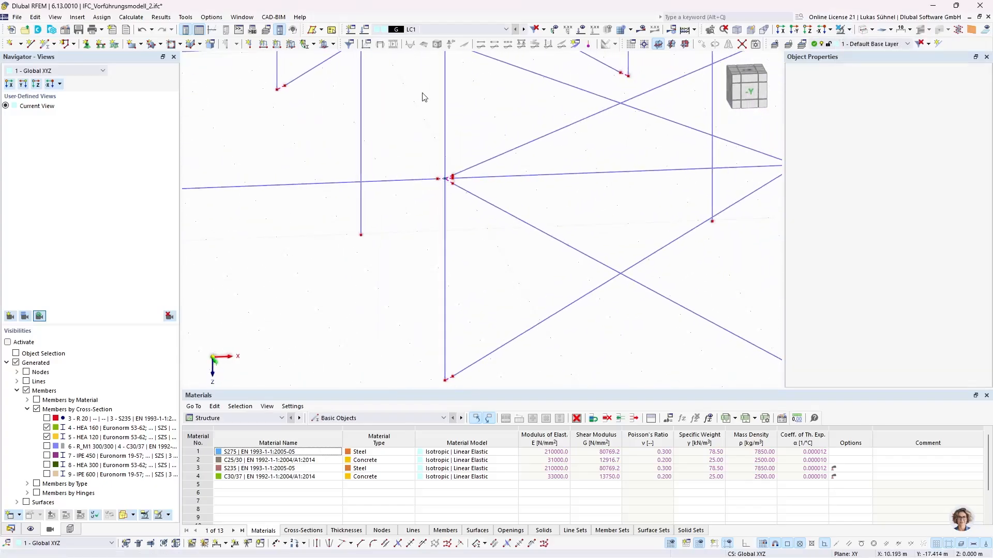
pyautogui.moveTo(423, 100); pyautogui.dragTo(454, 318, button='middle')
pyautogui.scroll(5, 465, 184)
pyautogui.moveTo(428, 182); pyautogui.dragTo(481, 385, button='middle')
pyautogui.keyDown('ctrl'); pyautogui.moveTo(358, 232); pyautogui.dragTo(379, 233, button='middle'); pyautogui.keyUp('ctrl')
pyautogui.scroll(-3, 380, 235)
pyautogui.moveTo(521, 258); pyautogui.dragTo(492, 374, button='middle')
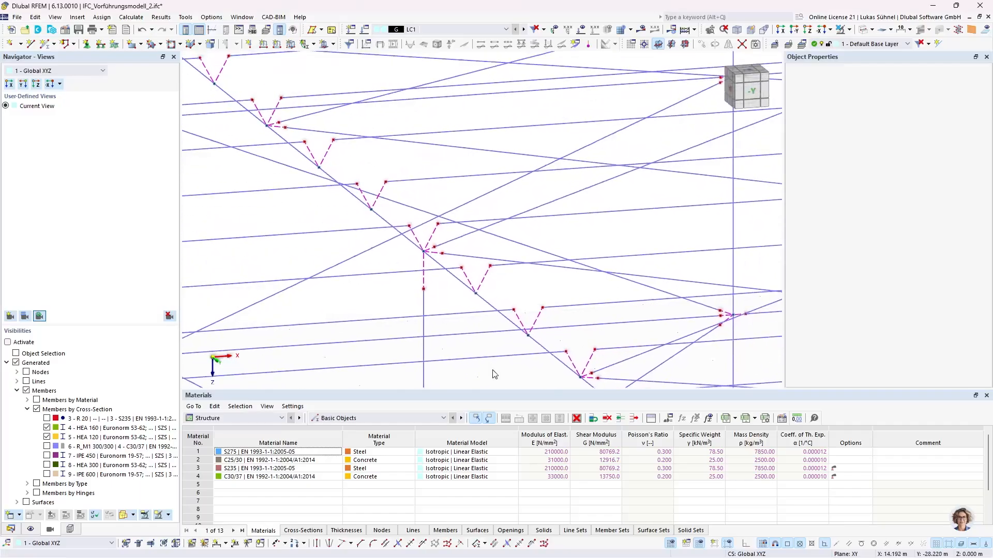
pyautogui.moveTo(330, 201); pyautogui.dragTo(392, 256, button='middle')
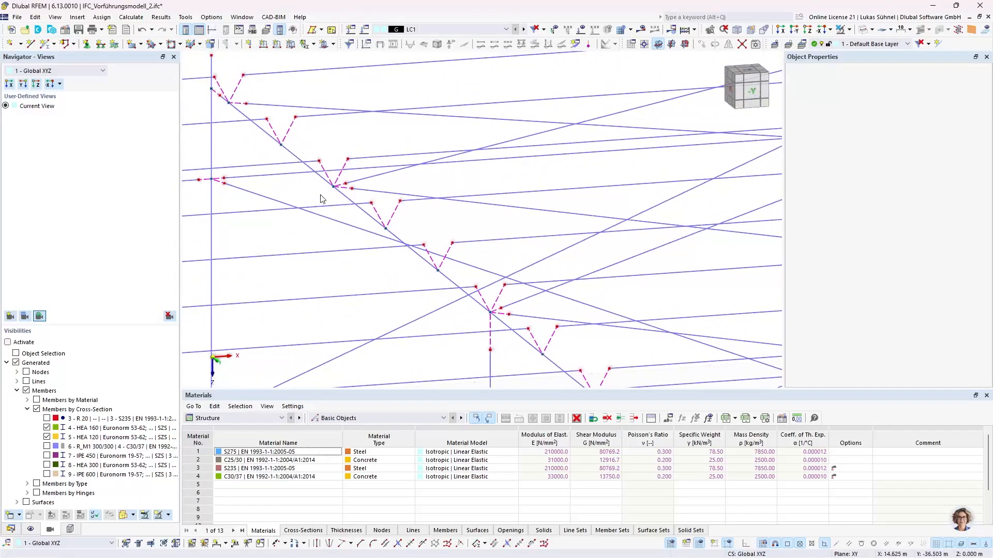
# Switch the model to solid display and show the concrete building from its window facade.
pyautogui.scroll(-8, 311, 196)
pyautogui.moveTo(519, 252); pyautogui.dragTo(358, 243, button='middle')
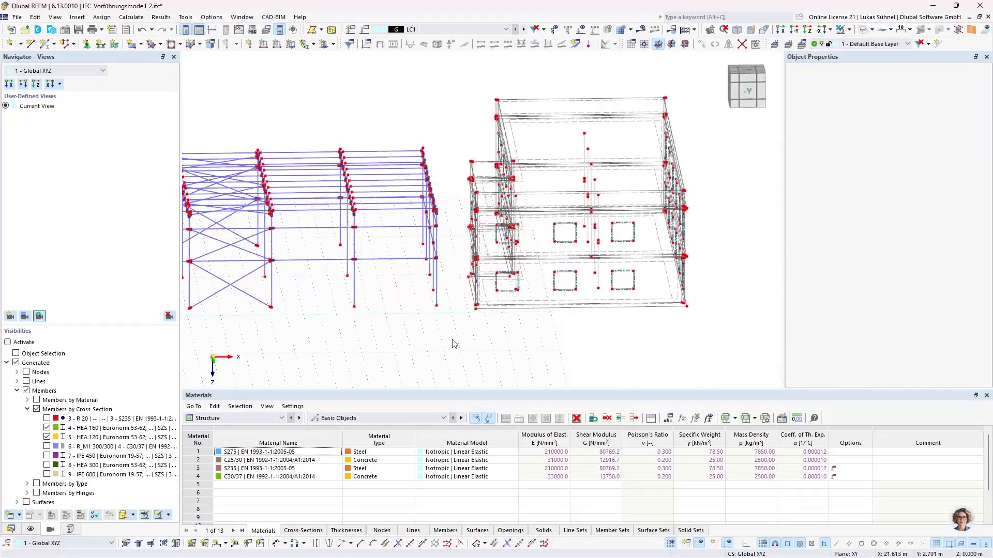
pyautogui.click(863, 30)
pyautogui.moveTo(536, 222); pyautogui.dragTo(504, 235, button='middle')
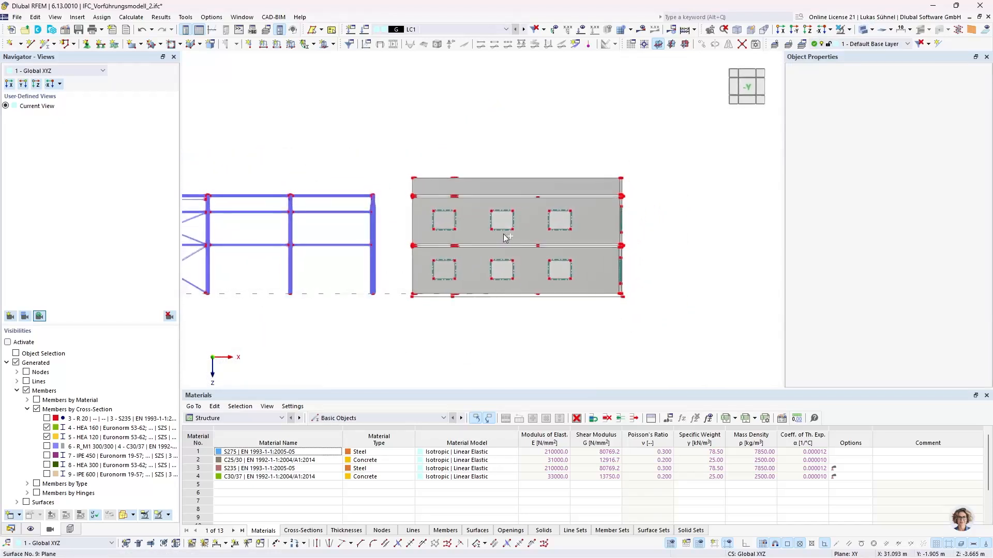
# Examine the gaps between the walls and floor slabs along the concrete building's window facade.
pyautogui.scroll(5, 427, 187)
pyautogui.moveTo(411, 184); pyautogui.dragTo(330, 213, button='middle')
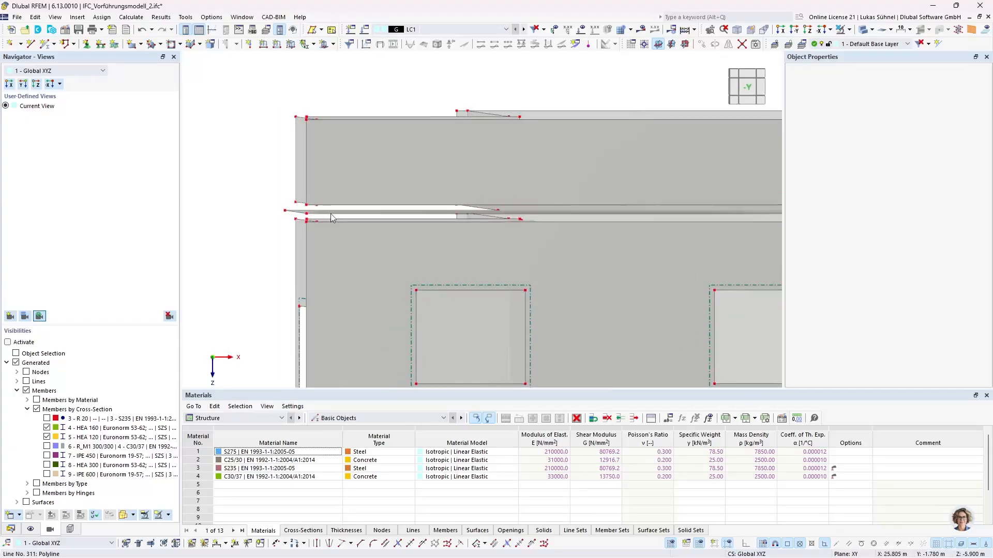
pyautogui.scroll(5, 325, 209)
pyautogui.scroll(1, 324, 208)
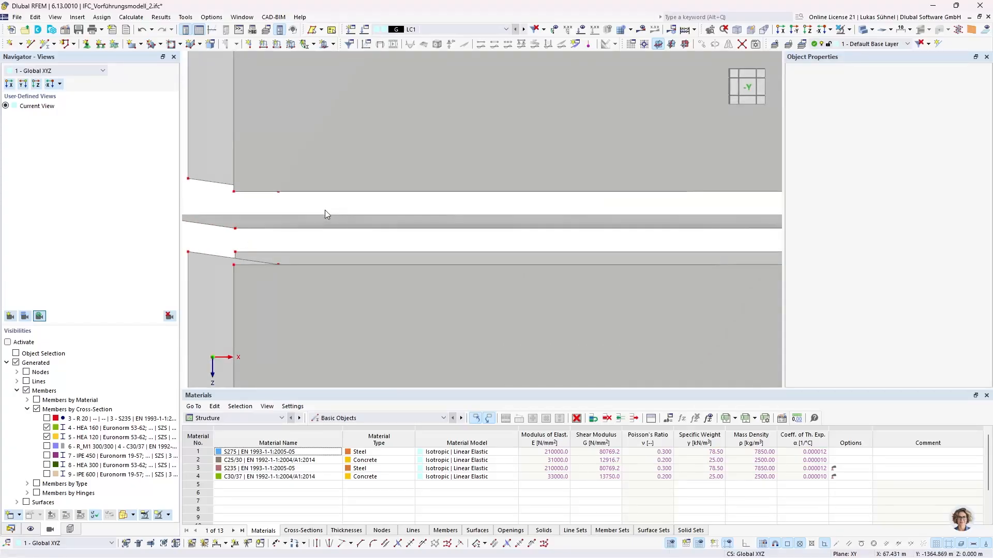
pyautogui.keyDown('ctrl'); pyautogui.moveTo(326, 219); pyautogui.dragTo(288, 206, button='middle'); pyautogui.keyUp('ctrl')
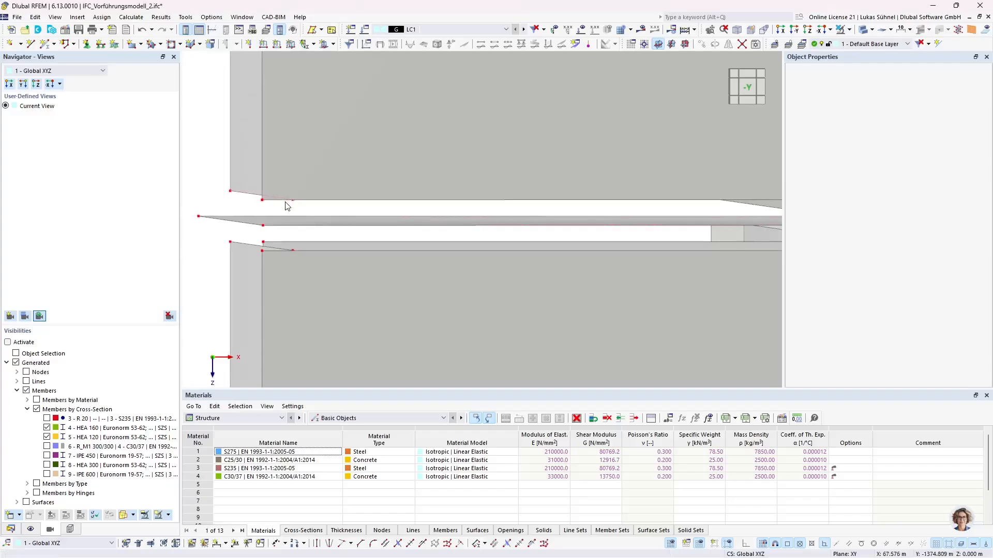
pyautogui.scroll(-5, 315, 214)
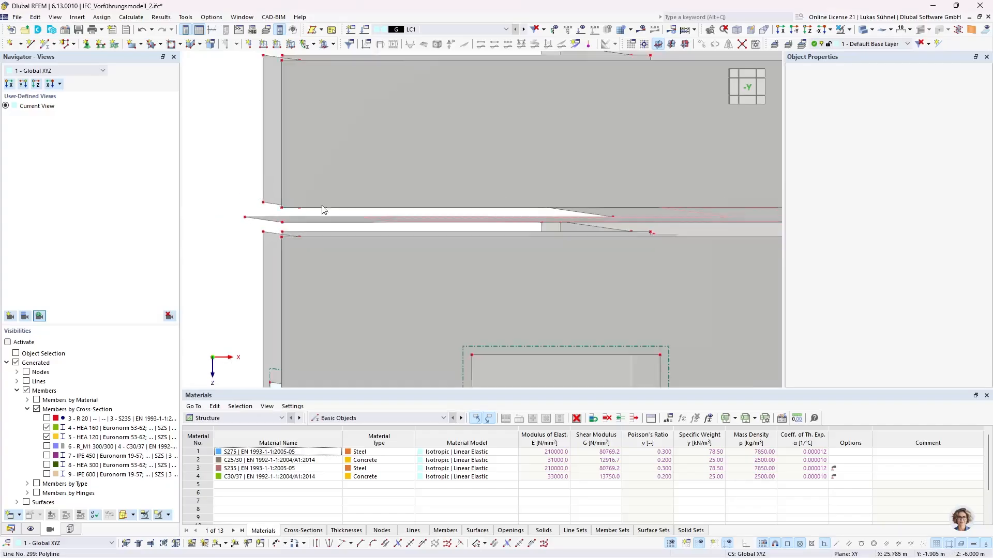
pyautogui.scroll(-5, 430, 166)
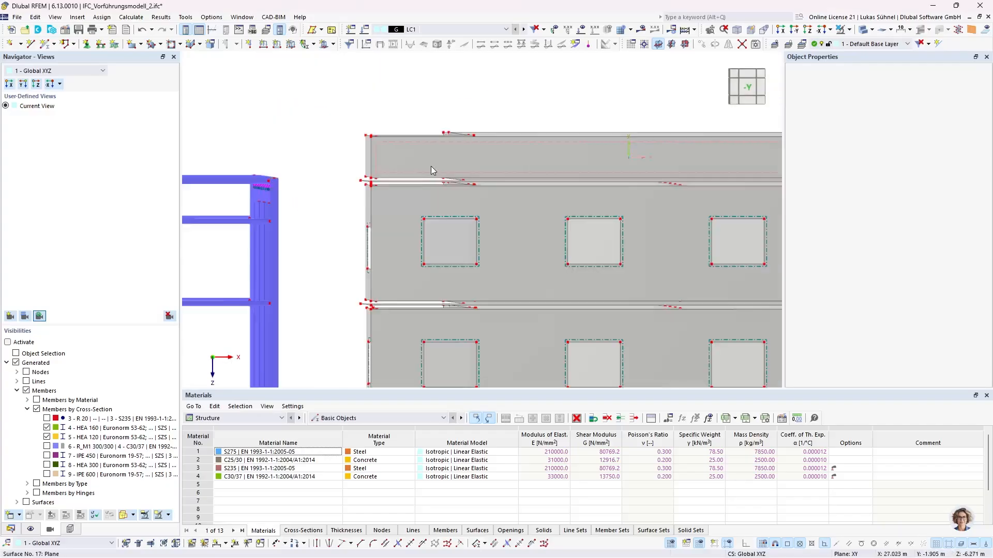
pyautogui.keyDown('ctrl'); pyautogui.moveTo(435, 274); pyautogui.dragTo(464, 244, button='middle'); pyautogui.keyUp('ctrl')
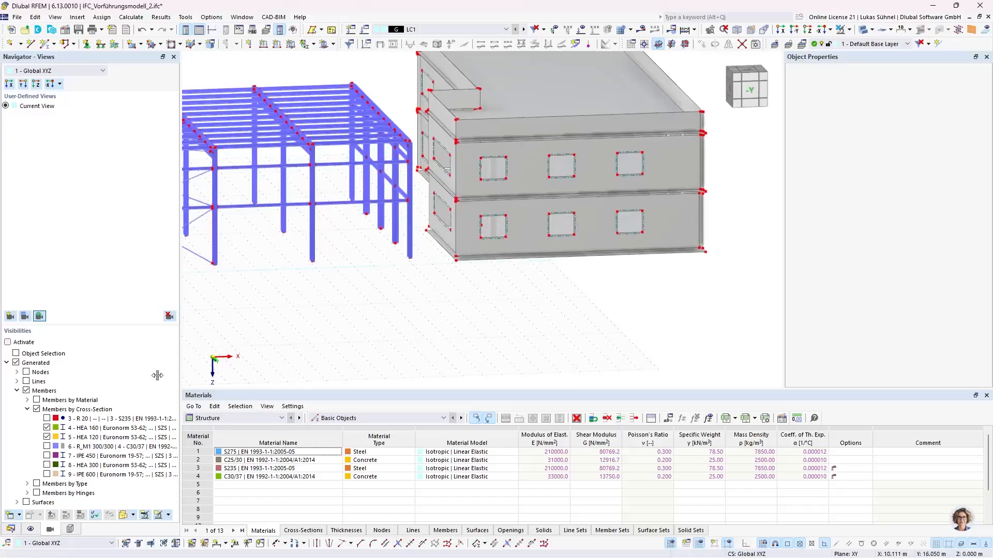
# Create a new line link and give it the user-defined name Wall-Slab.
pyautogui.click(10, 529)
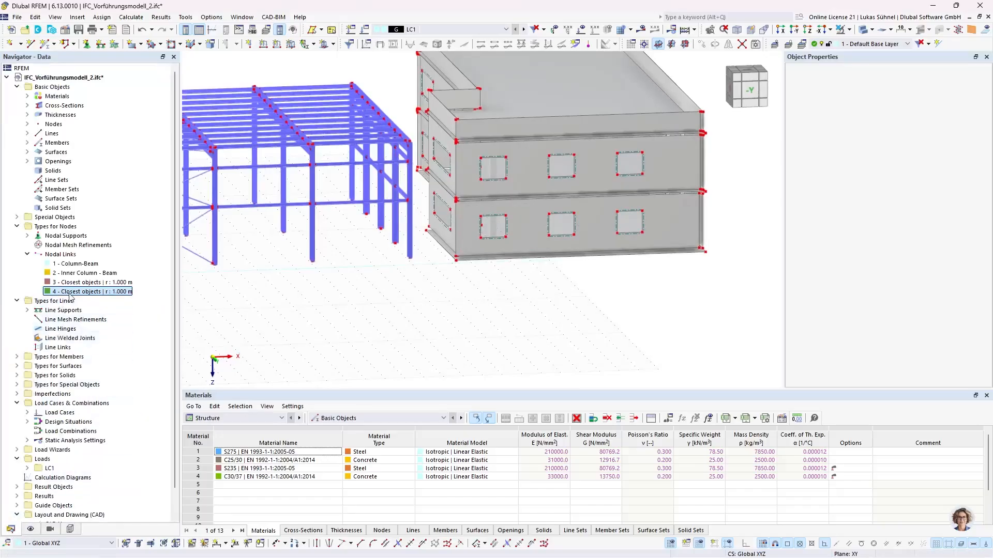
pyautogui.click(58, 347)
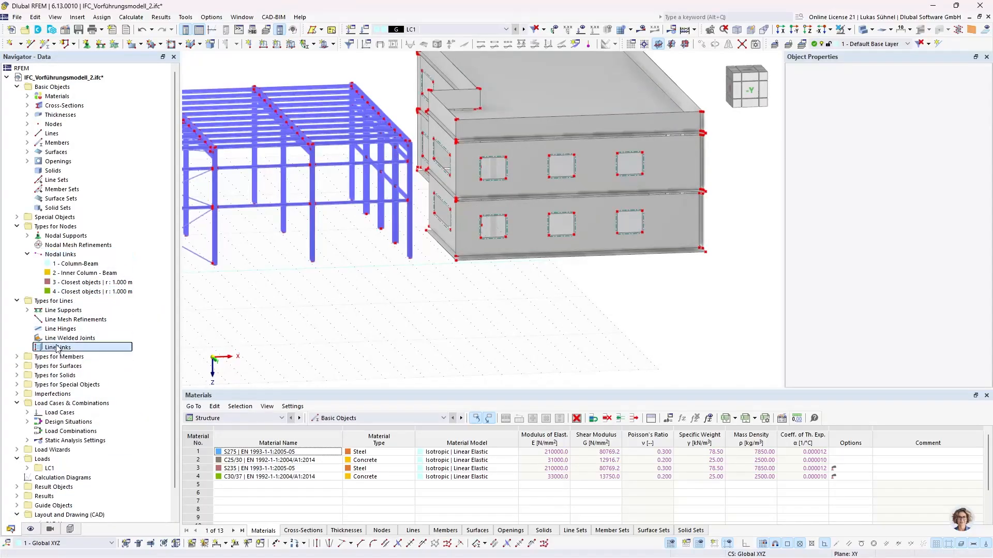
pyautogui.rightClick(67, 353)
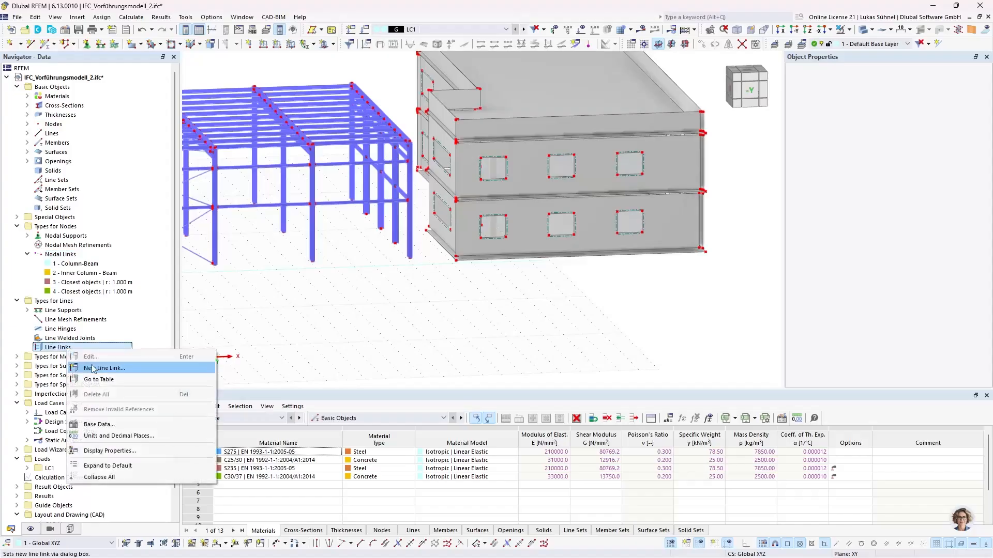
pyautogui.click(217, 365)
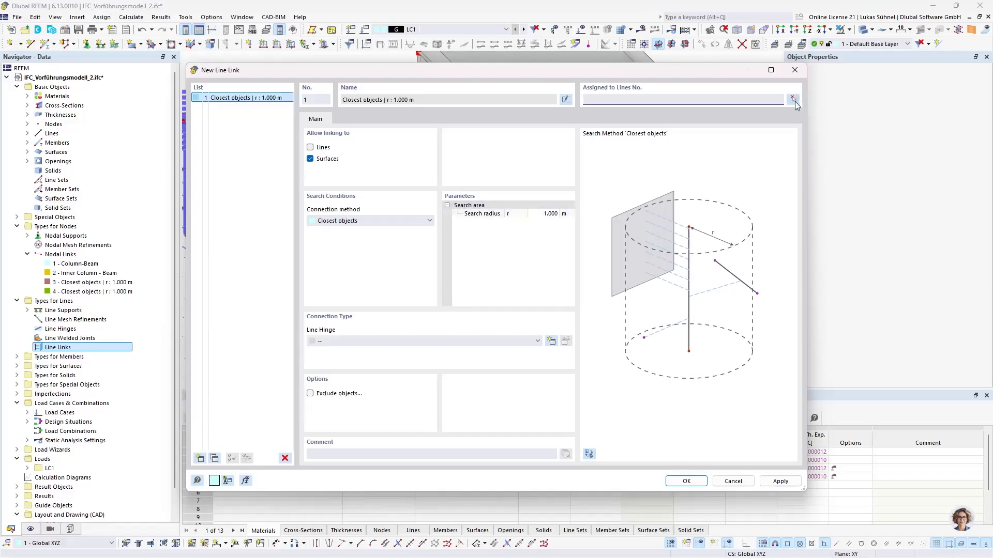
pyautogui.click(566, 99)
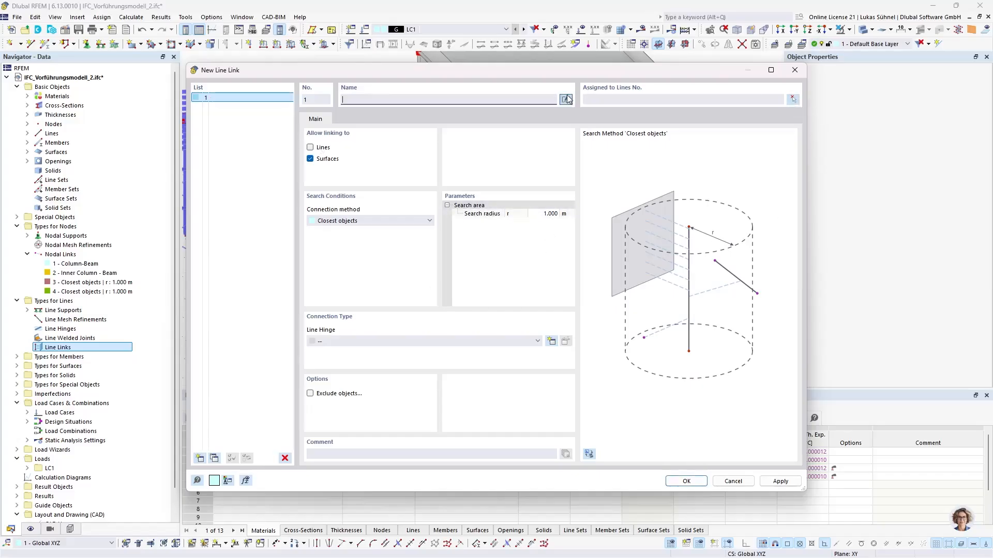
pyautogui.write('WE')
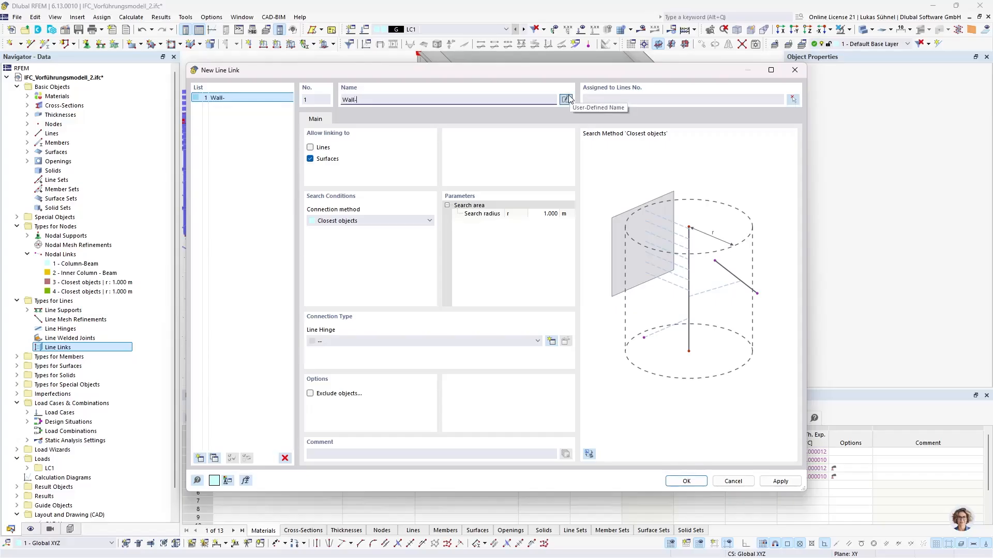
# In the front view, start the link's line assignment with the wall edge lines directly above and below the upper slab.
pyautogui.click(792, 99)
pyautogui.click(749, 91)
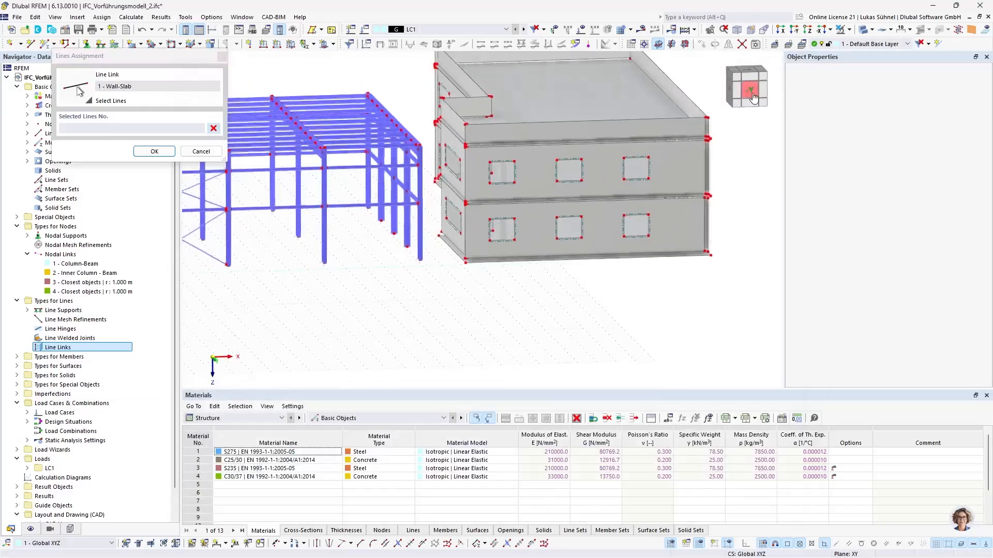
pyautogui.scroll(3, 508, 187)
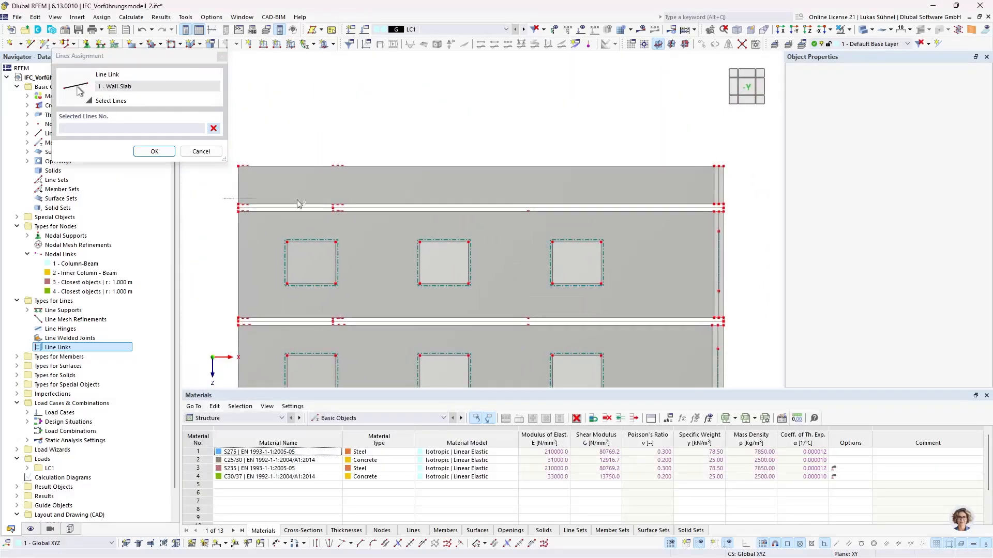
pyautogui.moveTo(299, 204); pyautogui.dragTo(743, 211)
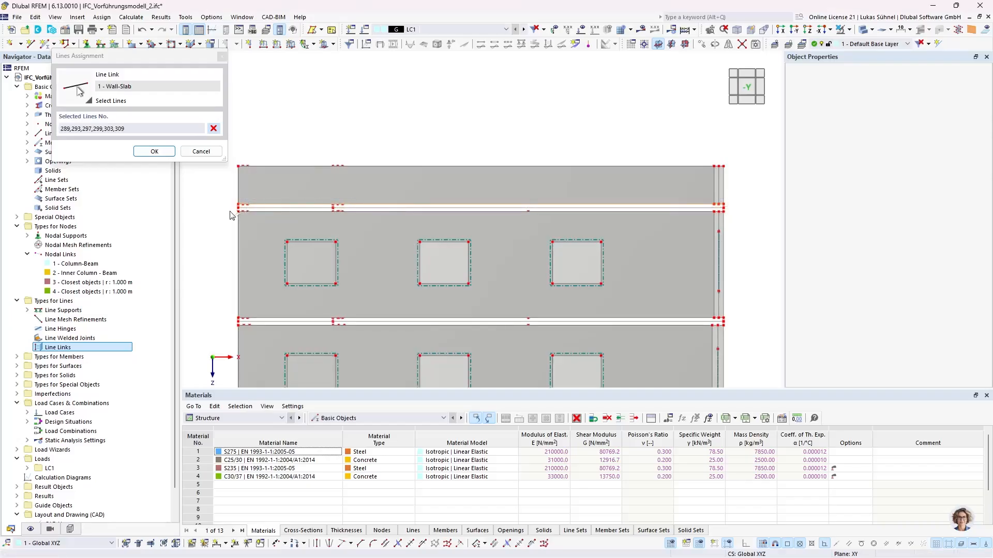
pyautogui.moveTo(231, 215); pyautogui.dragTo(770, 238)
# Add the wall edge lines around the intermediate slab and at the base slab, and save the Wall-Slab line link.
pyautogui.moveTo(748, 283); pyautogui.dragTo(742, 191, button='middle')
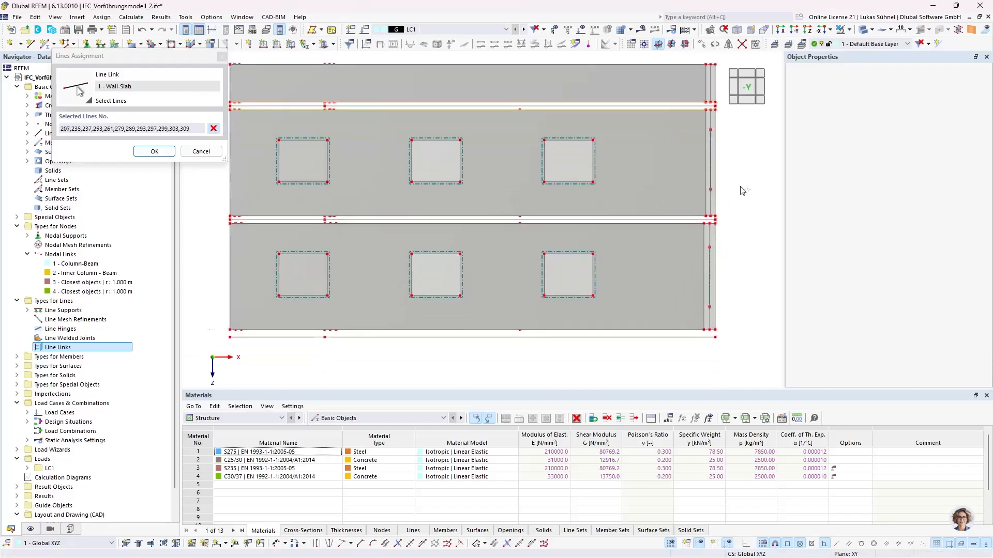
pyautogui.moveTo(215, 206); pyautogui.dragTo(739, 225)
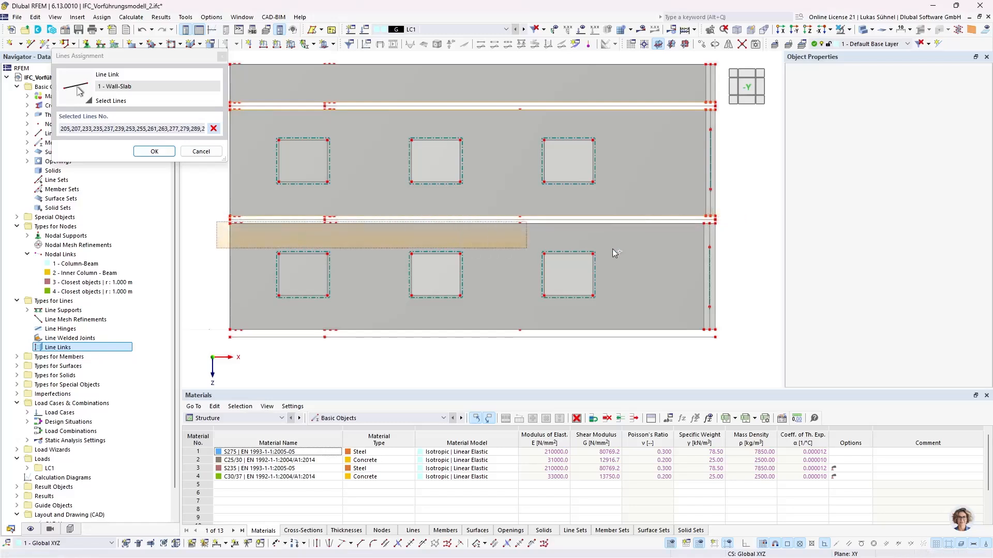
pyautogui.moveTo(217, 222); pyautogui.dragTo(748, 254)
pyautogui.moveTo(207, 323); pyautogui.dragTo(743, 339)
pyautogui.click(154, 151)
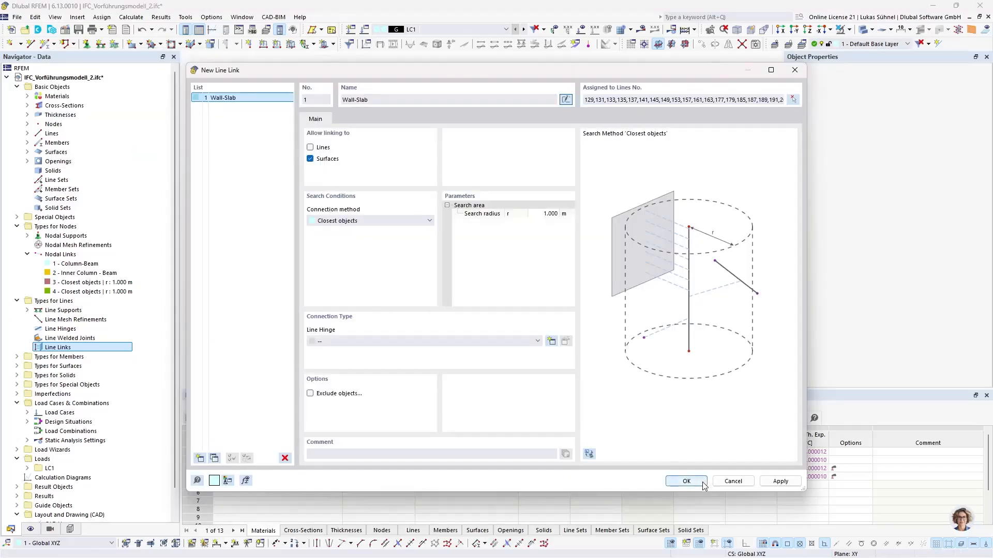
pyautogui.click(686, 481)
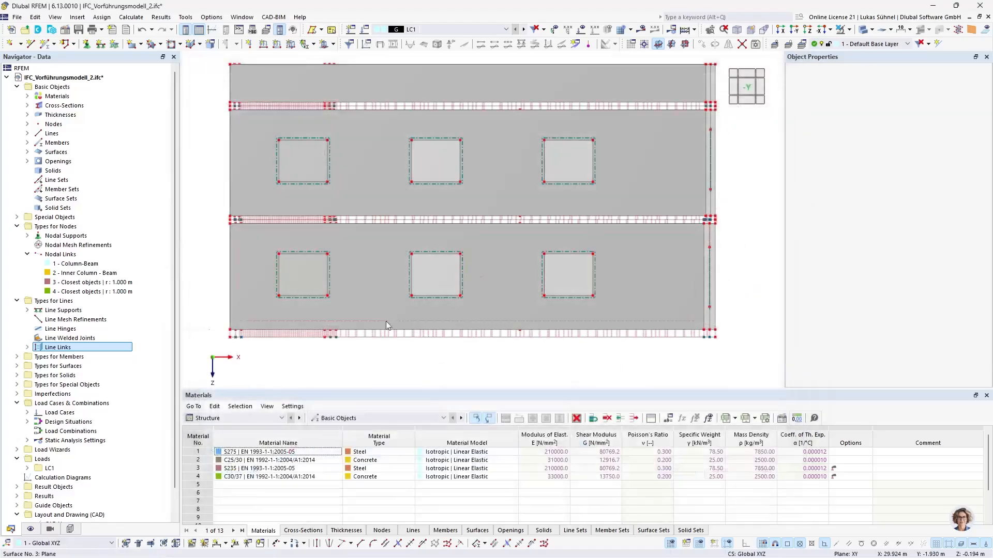
# List the generated rigid links and examine the wall-to-slab connection at the building's base corner.
pyautogui.scroll(5, 381, 205)
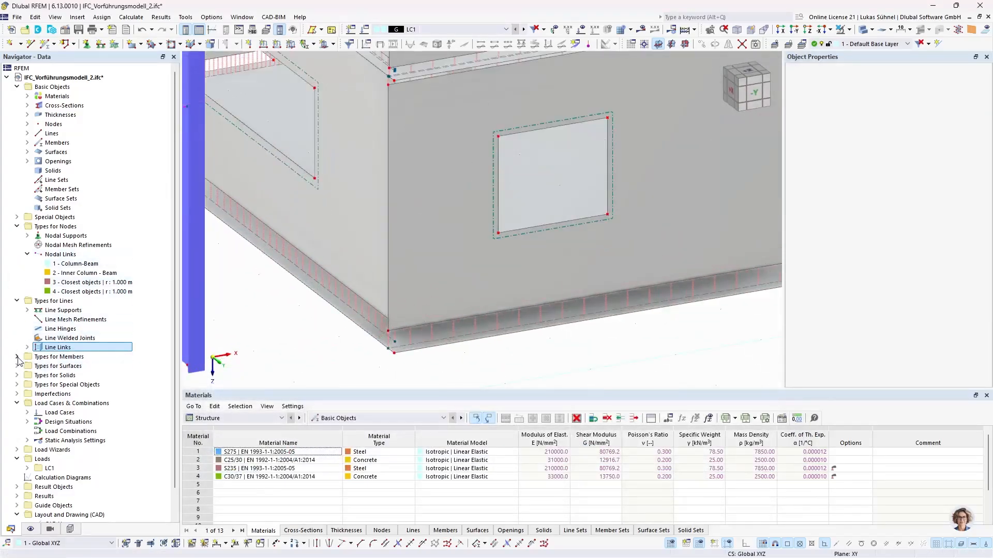
pyautogui.click(17, 217)
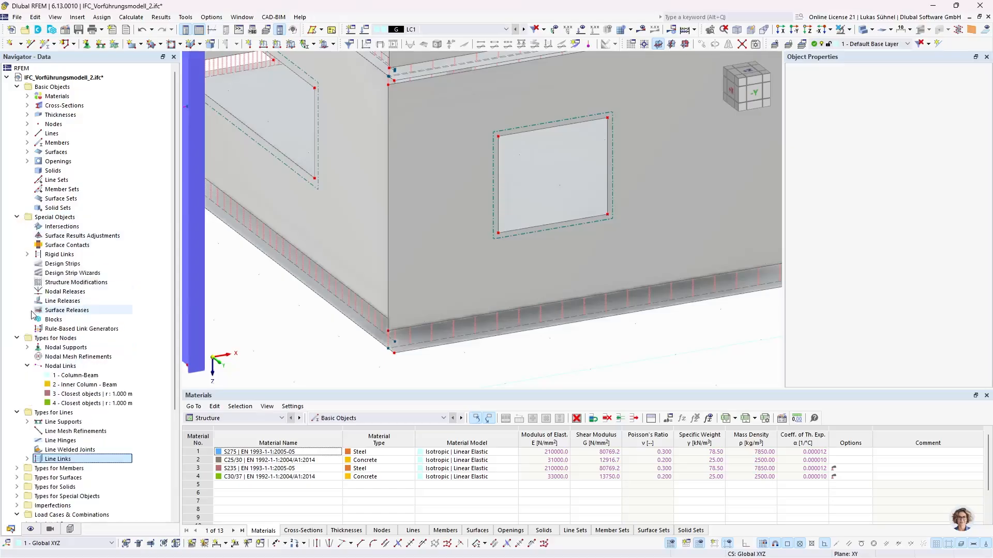
pyautogui.click(27, 254)
pyautogui.click(79, 264)
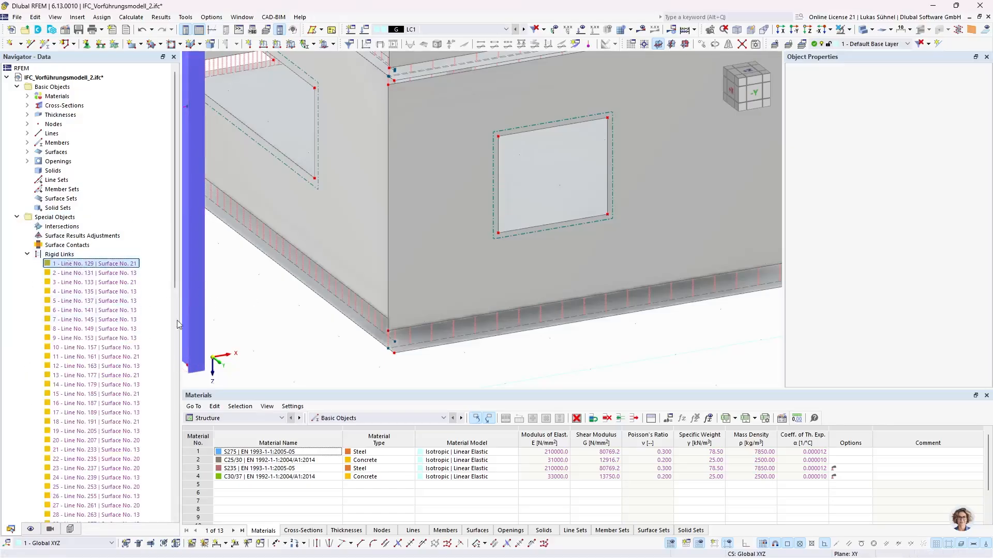
pyautogui.moveTo(288, 321); pyautogui.dragTo(316, 274, button='middle')
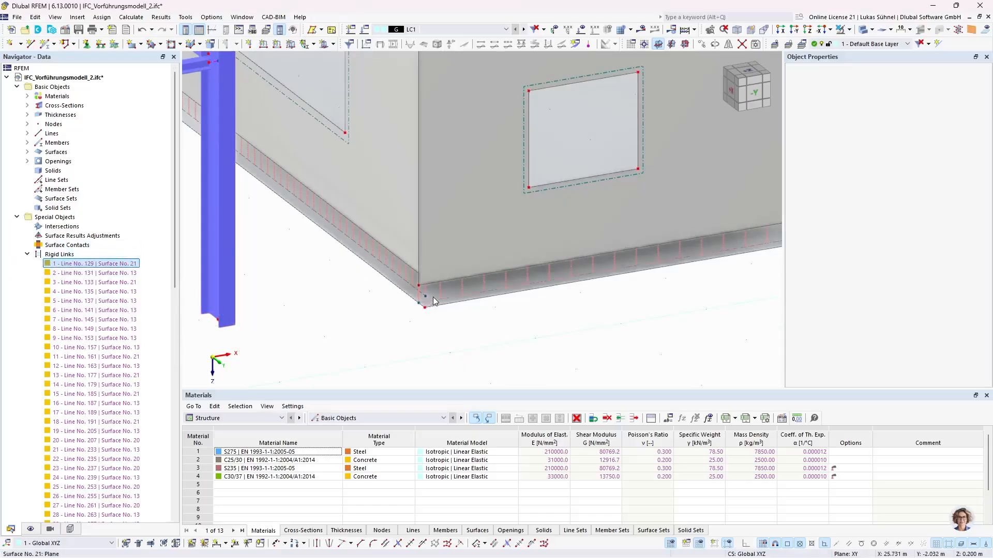
pyautogui.scroll(5, 437, 296)
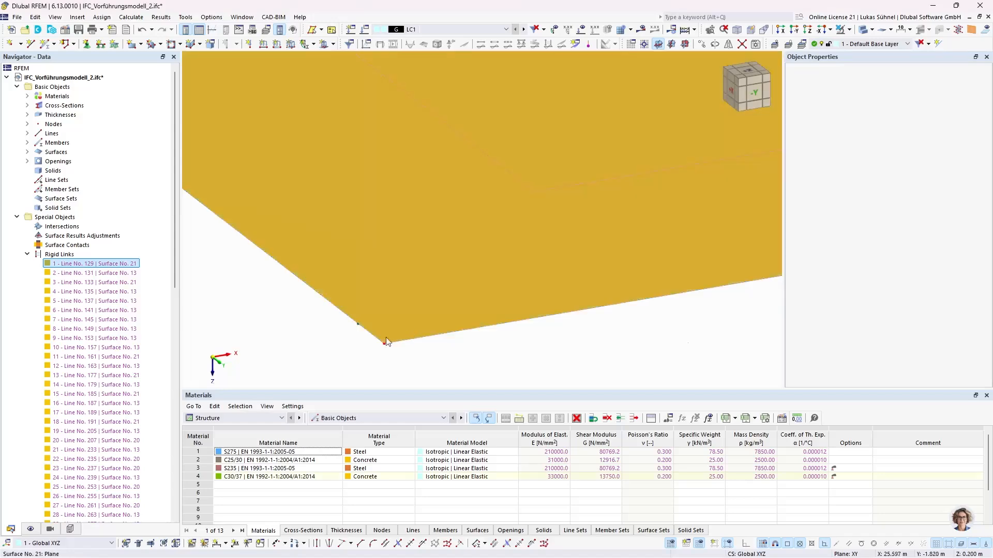
pyautogui.scroll(-6, 346, 357)
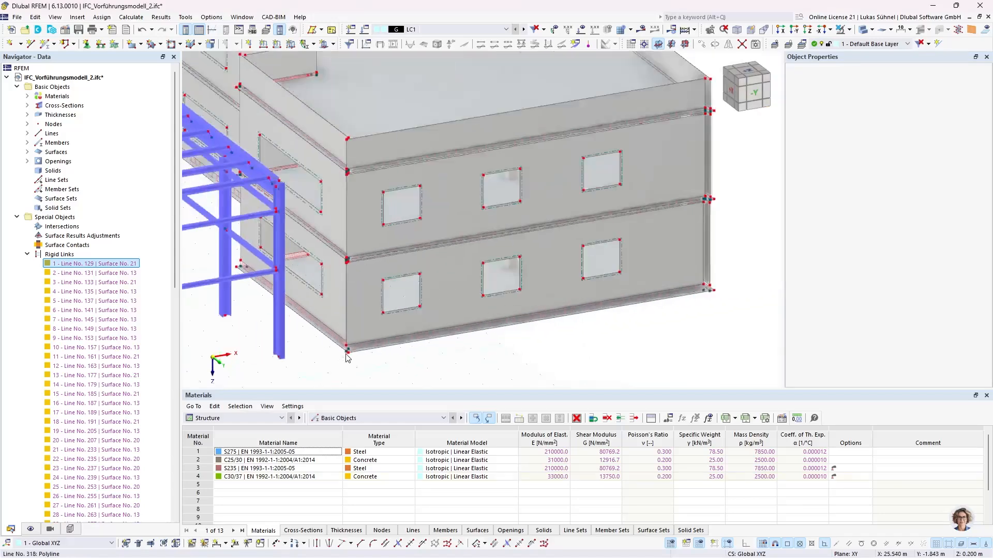
# Examine the joint between adjoining parapet walls at the inner roof corner, and return to the overall model view.
pyautogui.keyDown('ctrl'); pyautogui.moveTo(361, 317); pyautogui.dragTo(327, 140, button='middle'); pyautogui.keyUp('ctrl')
pyautogui.scroll(5, 383, 185)
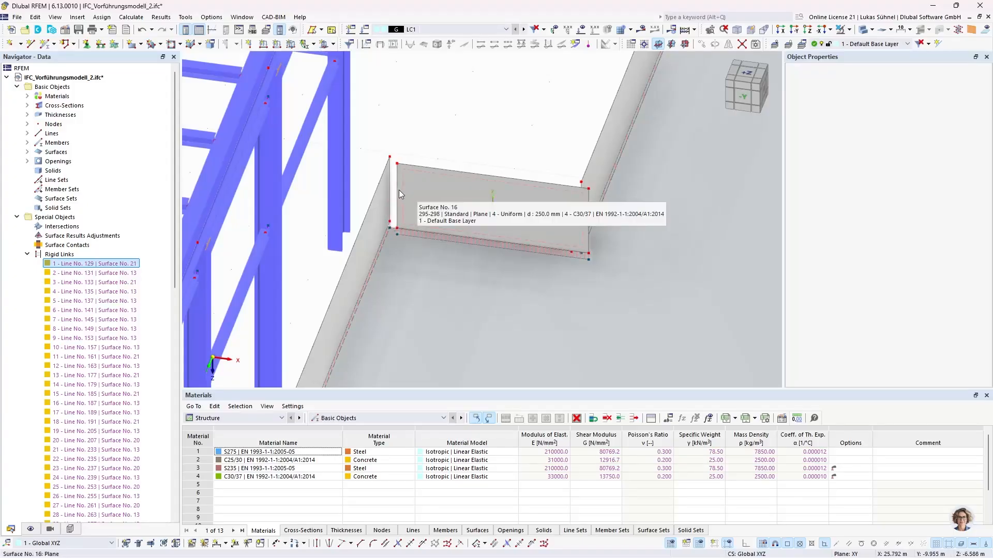
pyautogui.click(385, 190)
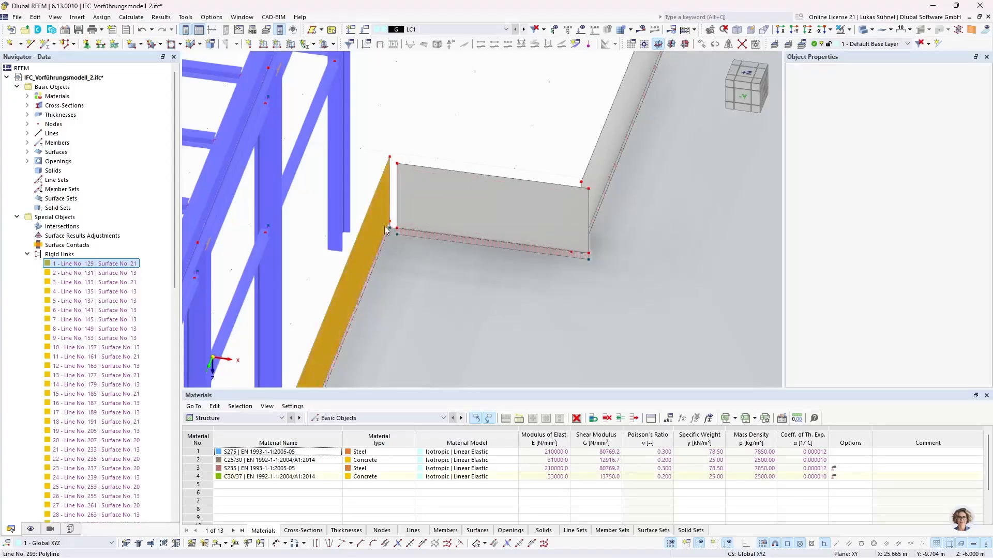
pyautogui.scroll(-10, 366, 206)
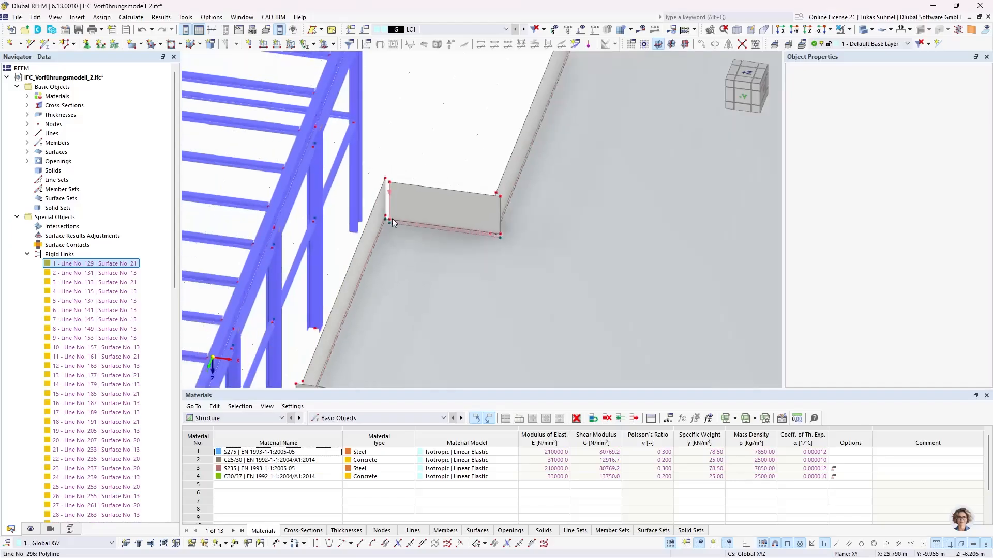
pyautogui.keyDown('ctrl'); pyautogui.moveTo(296, 234); pyautogui.dragTo(374, 187, button='middle'); pyautogui.keyUp('ctrl')
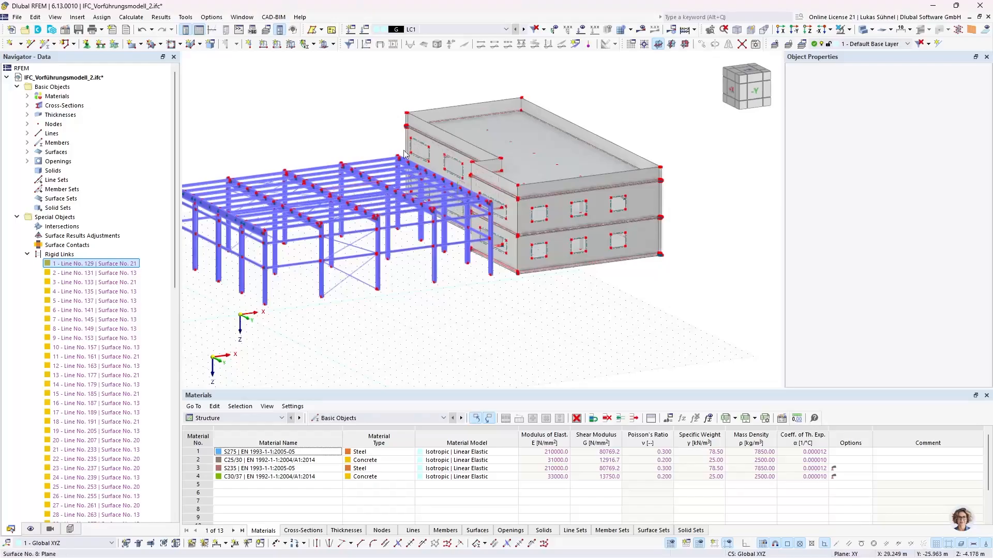
pyautogui.moveTo(306, 125); pyautogui.dragTo(387, 114, button='middle')
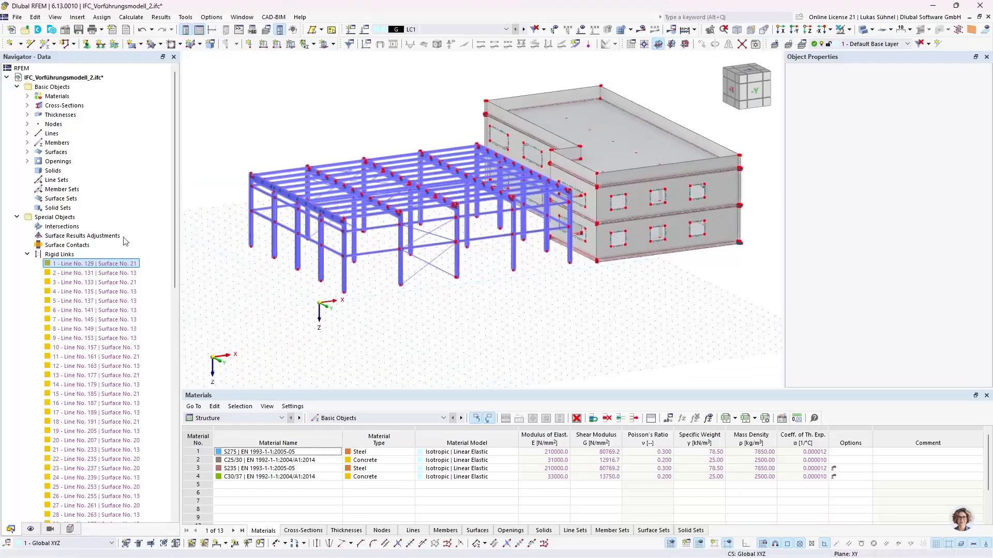
# Collapse the rigid link and nodal link lists and show the model with transparent concrete surfaces.
pyautogui.click(27, 255)
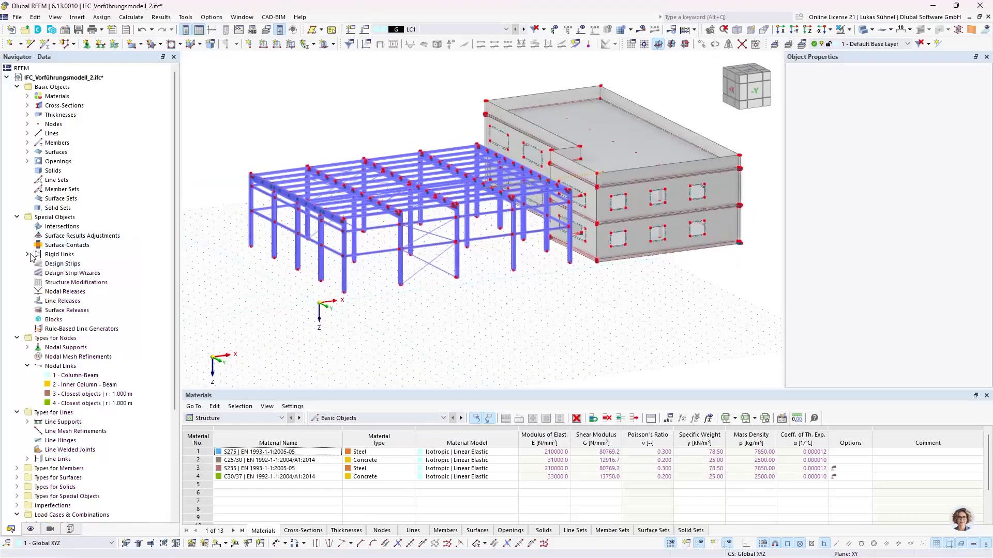
pyautogui.click(27, 366)
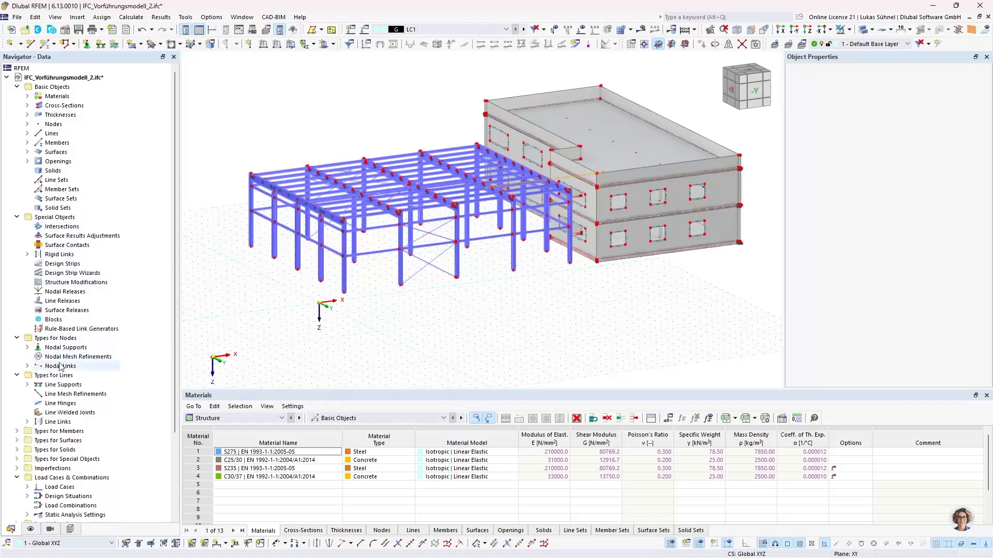
pyautogui.keyDown('ctrl'); pyautogui.moveTo(503, 325); pyautogui.dragTo(493, 316, button='middle'); pyautogui.keyUp('ctrl')
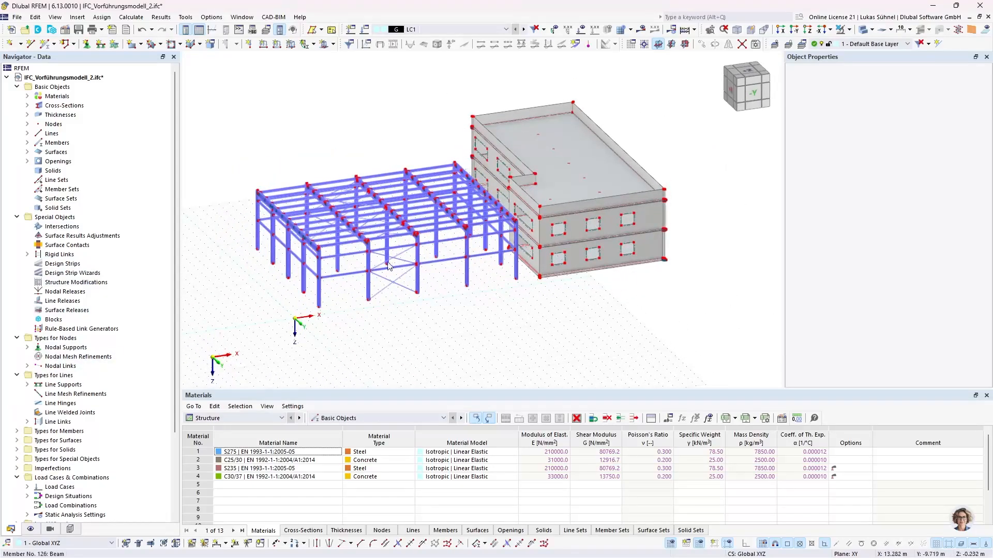
pyautogui.scroll(5, 339, 279)
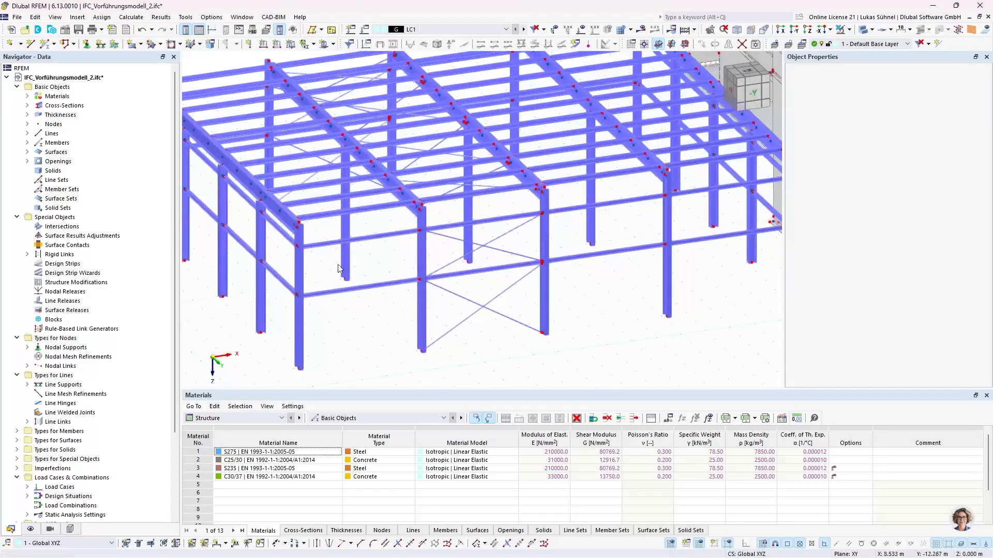
pyautogui.scroll(-2, 338, 269)
pyautogui.click(863, 30)
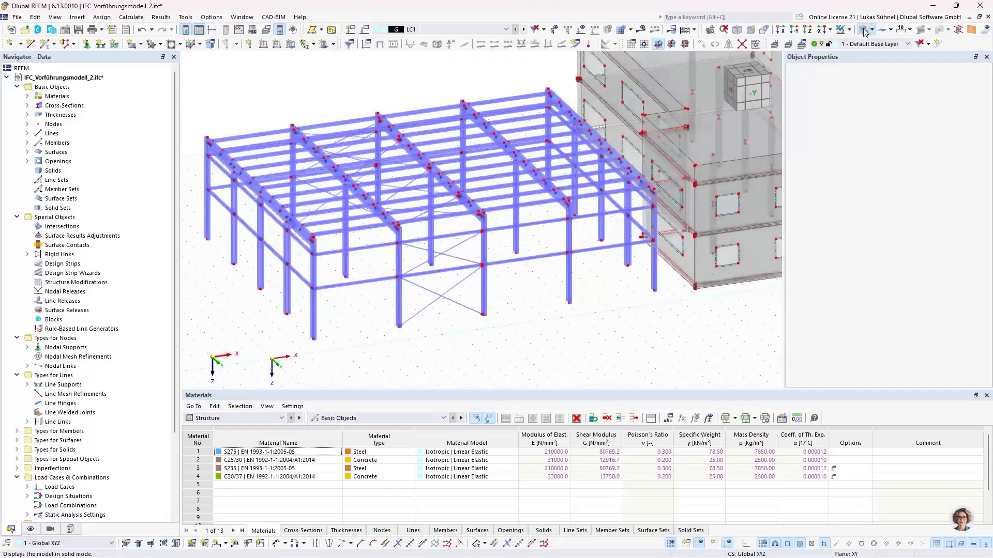
# Examine the nodal link connections at the corner of the steel frame, and return to the overall model view.
pyautogui.scroll(5, 333, 272)
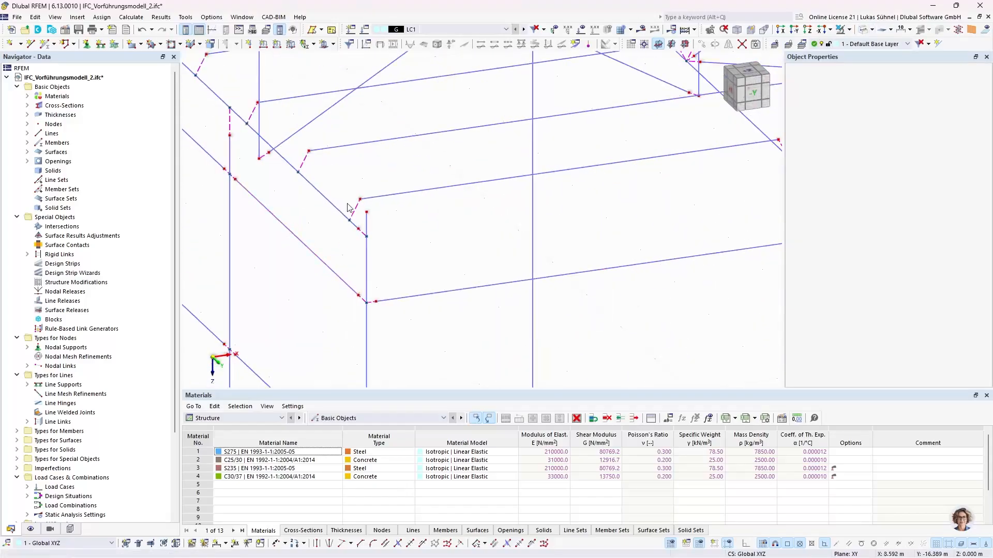
pyautogui.scroll(-2, 335, 292)
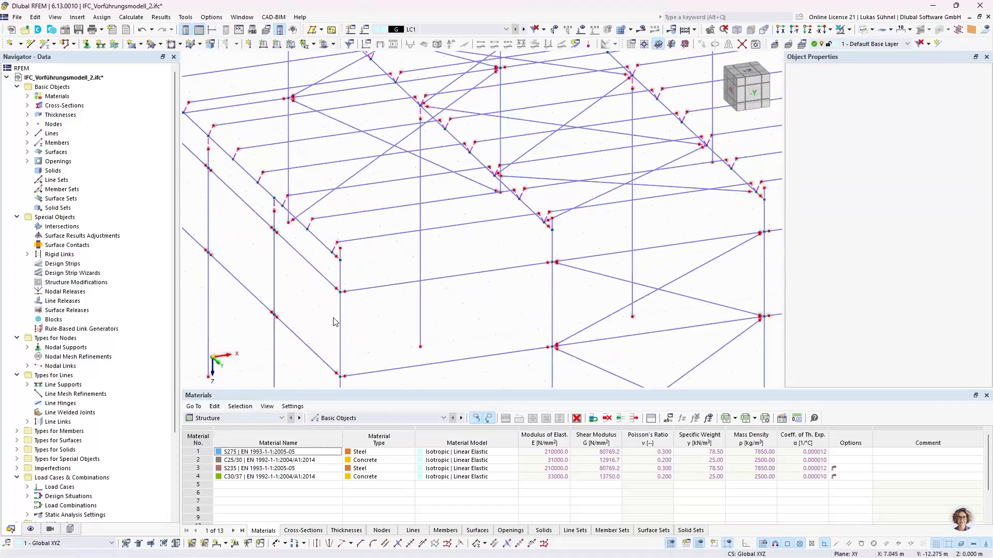
pyautogui.scroll(-5, 333, 320)
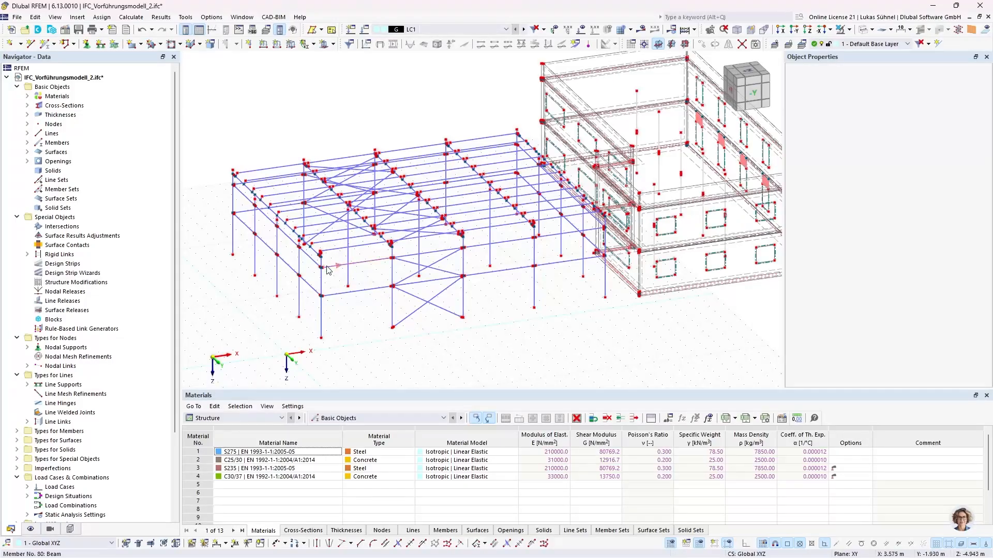
pyautogui.scroll(2, 324, 271)
pyautogui.scroll(-5, 327, 266)
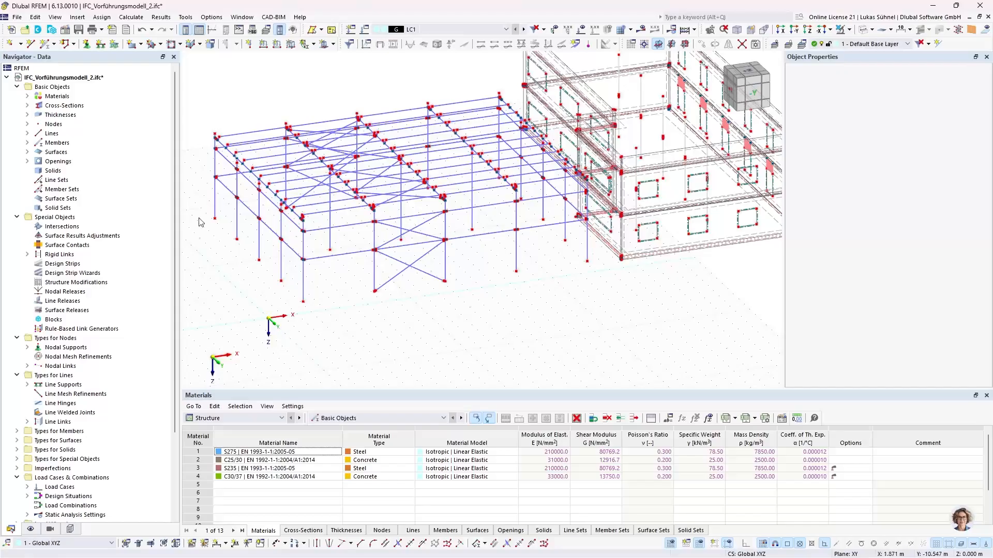
# Check which rule-based link generators can be activated in the settings and options of the model's base data.
pyautogui.rightClick(60, 77)
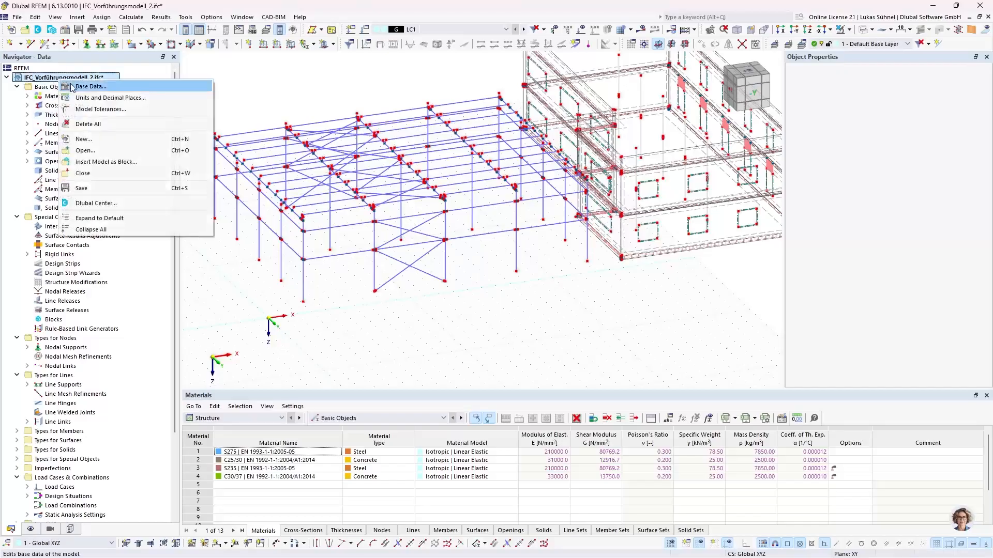
pyautogui.click(73, 86)
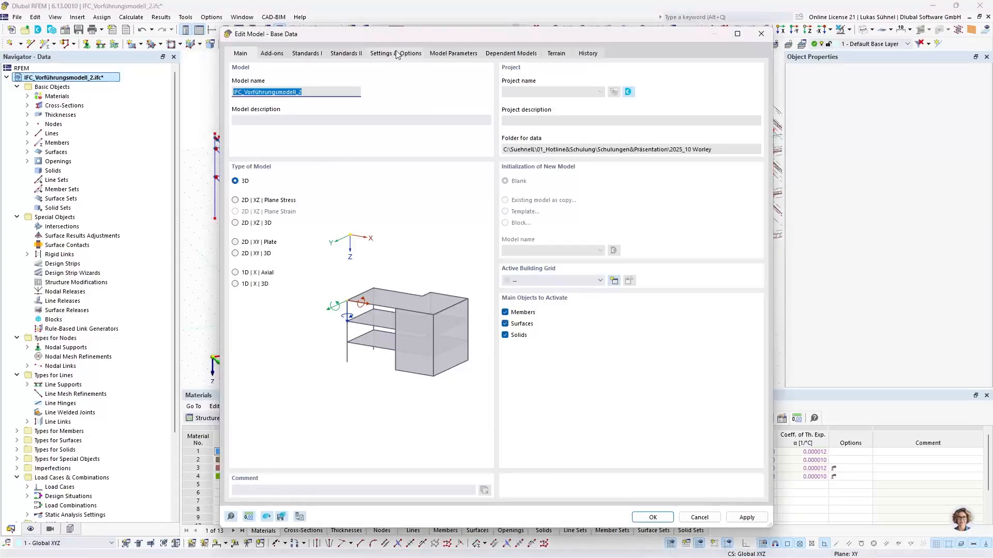
pyautogui.click(396, 53)
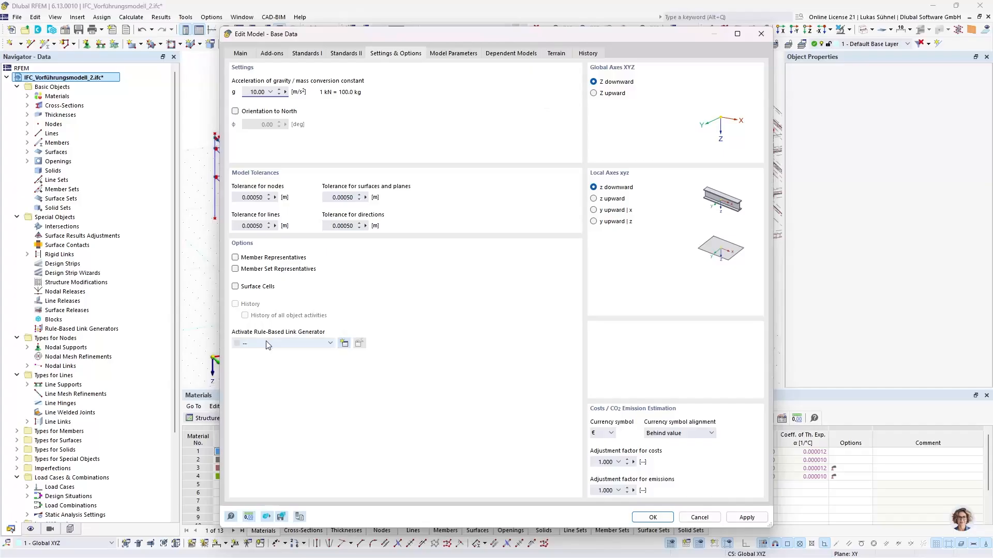
pyautogui.click(287, 344)
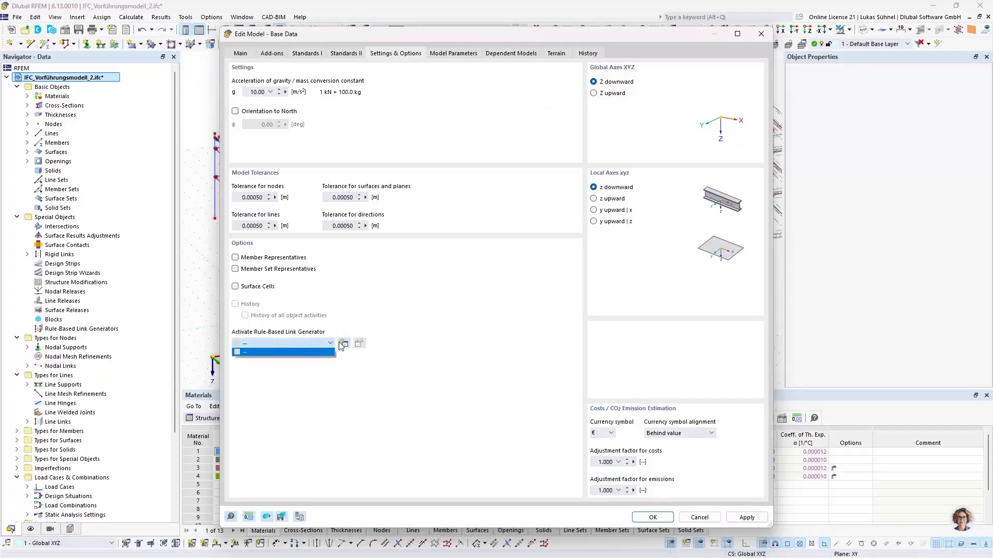
pyautogui.click(284, 336)
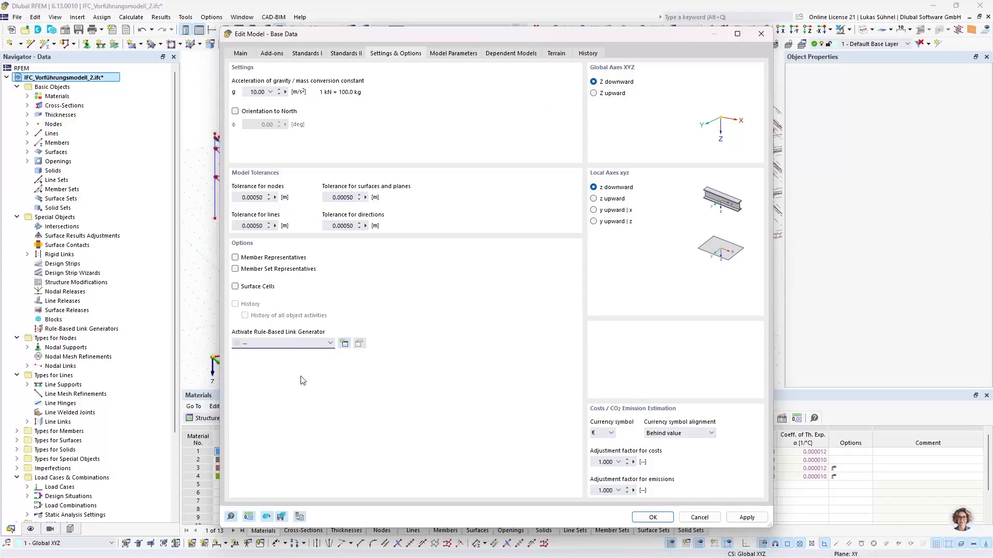
pyautogui.click(277, 344)
pyautogui.click(246, 346)
pyautogui.click(699, 517)
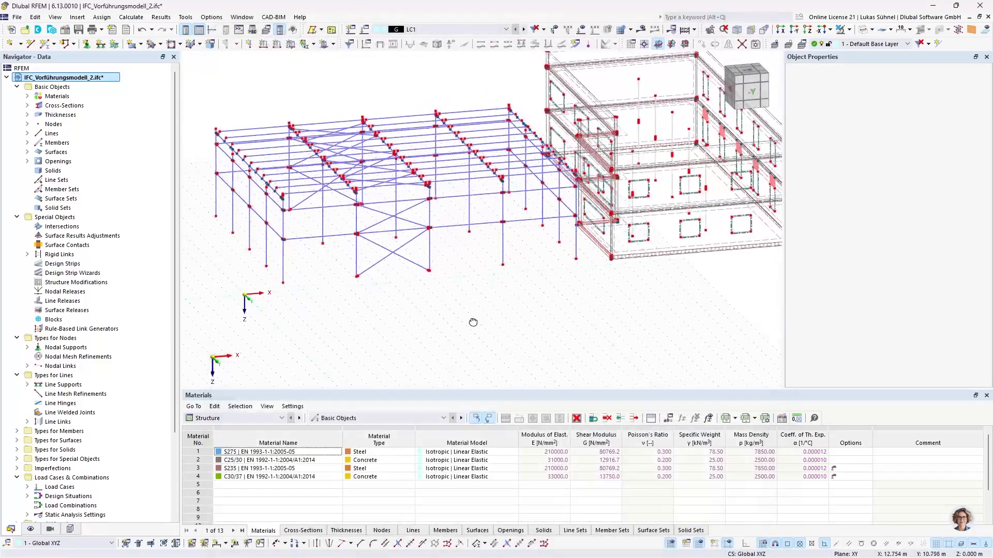
# Delete all four nodal links from the model.
pyautogui.scroll(-4, 33, 272)
pyautogui.click(27, 263)
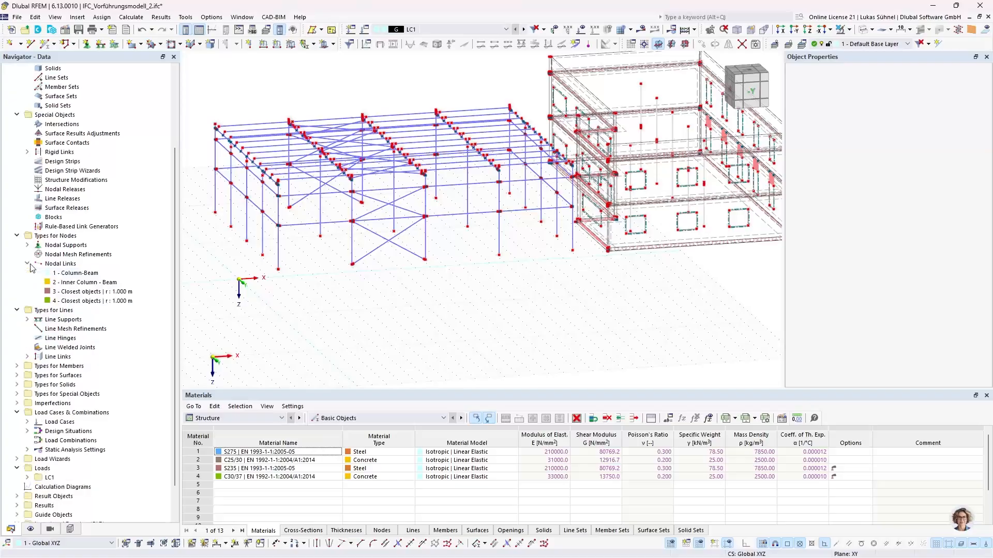
pyautogui.moveTo(60, 273); pyautogui.dragTo(62, 301)
pyautogui.rightClick(62, 303)
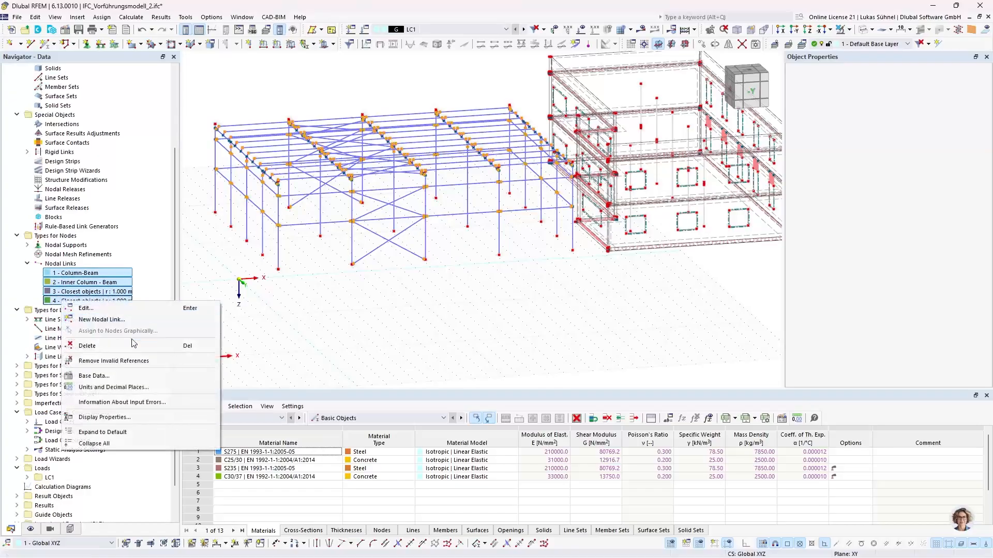
pyautogui.click(88, 346)
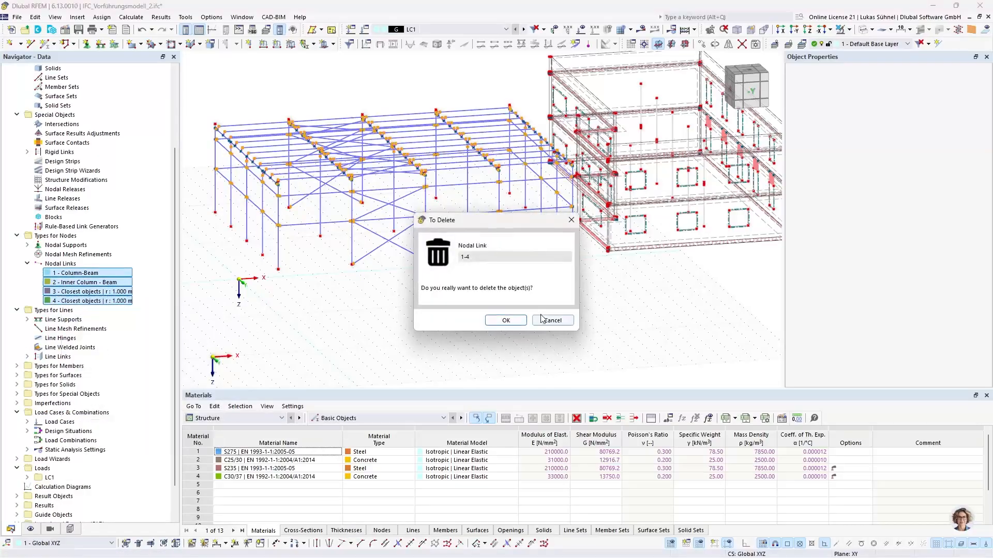
pyautogui.click(510, 321)
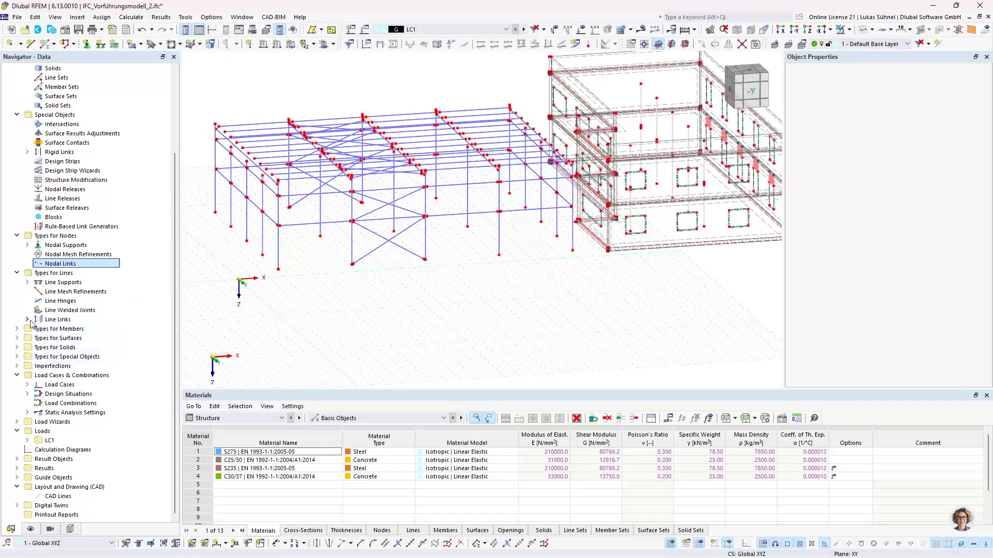
# Delete the Wall-Slab line link from the model.
pyautogui.click(27, 319)
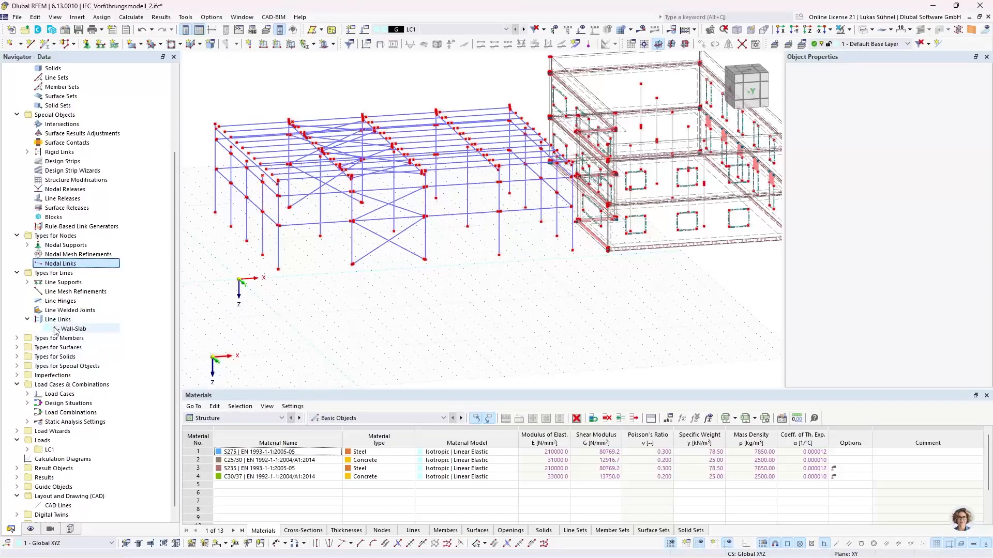
pyautogui.rightClick(57, 329)
pyautogui.click(88, 385)
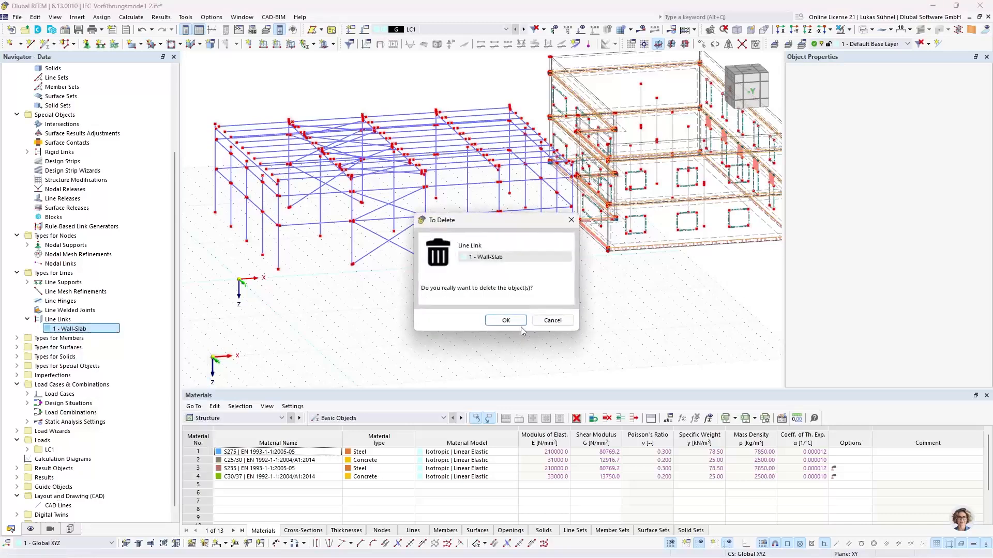
pyautogui.click(506, 320)
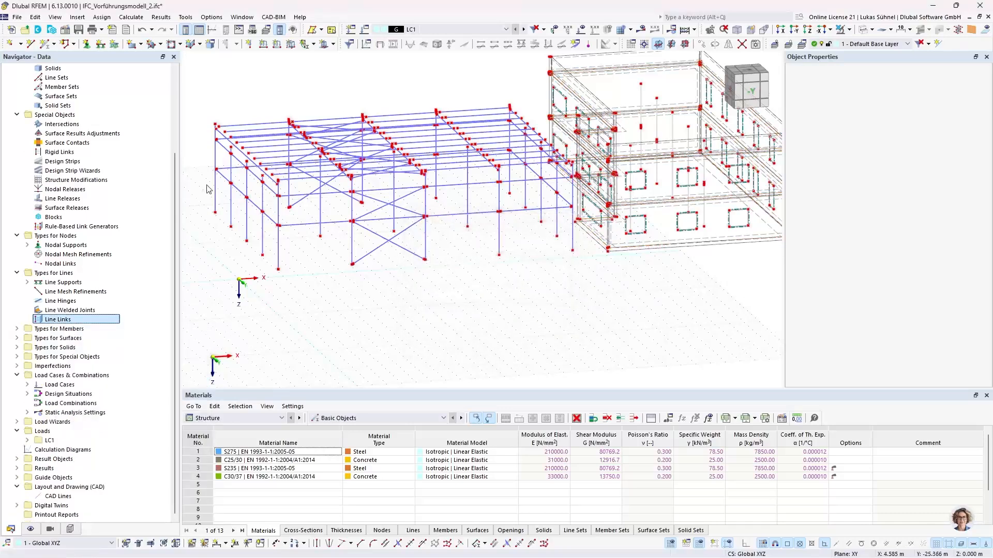
# Create a new rule-based link generator with Wall - Wall as its first rule.
pyautogui.scroll(5, 208, 190)
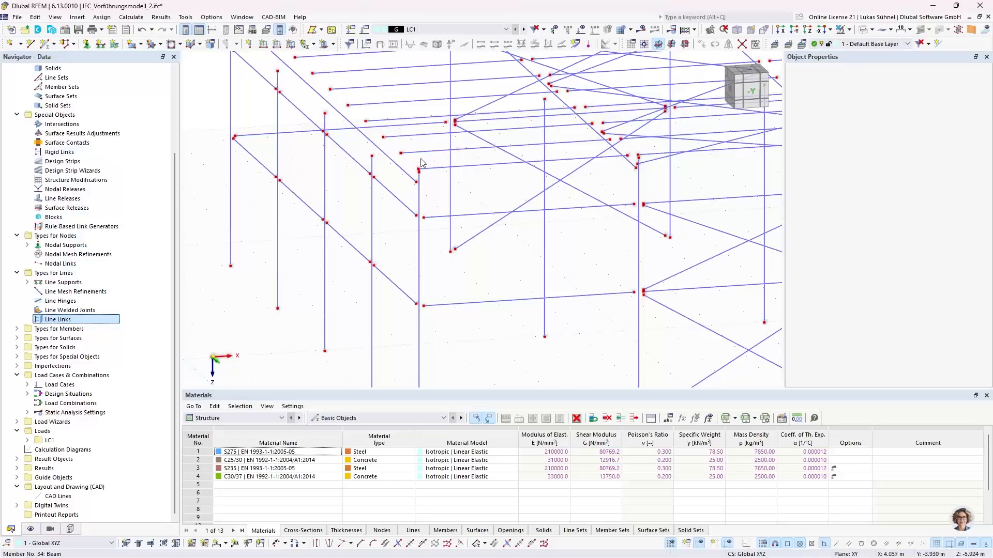
pyautogui.scroll(-5, 252, 217)
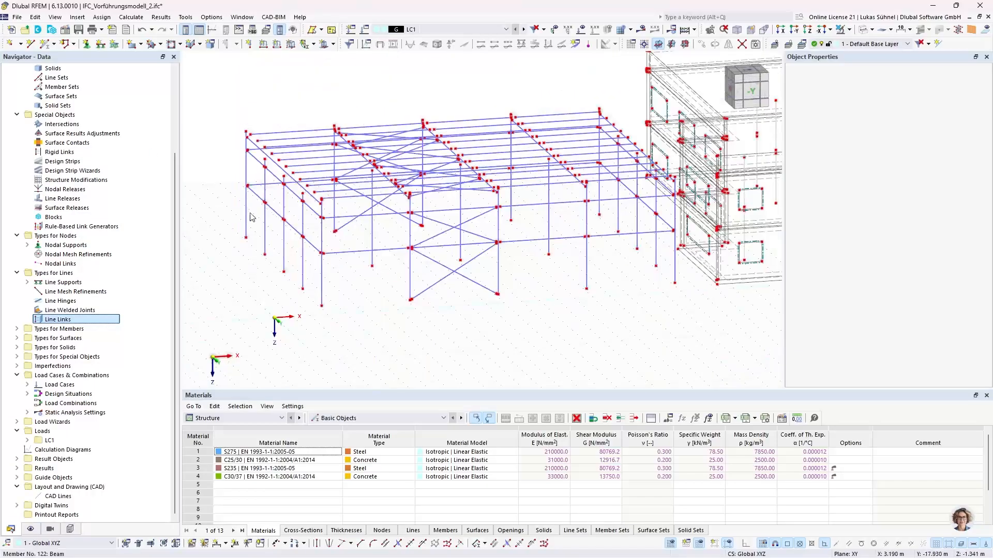
pyautogui.moveTo(439, 222); pyautogui.dragTo(321, 270, button='middle')
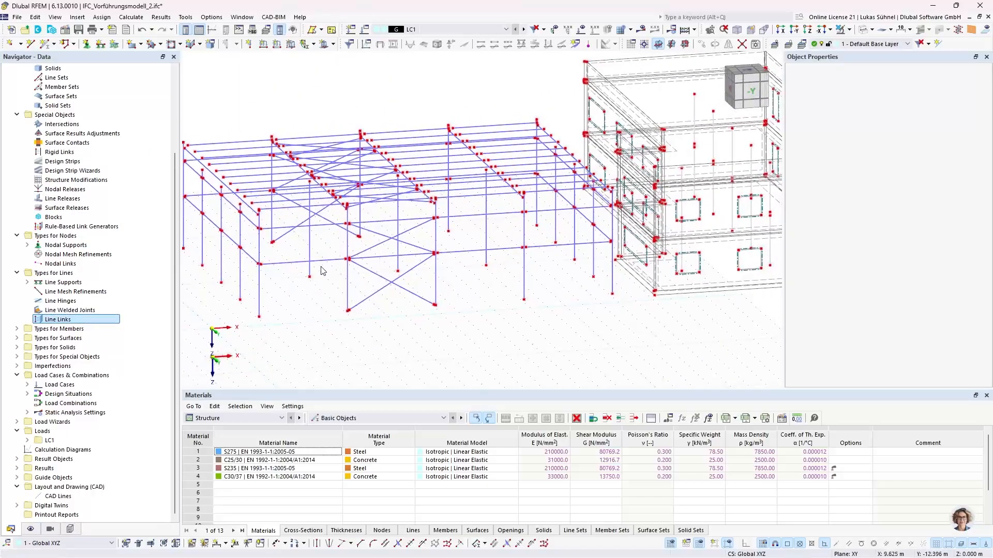
pyautogui.scroll(-2, 331, 271)
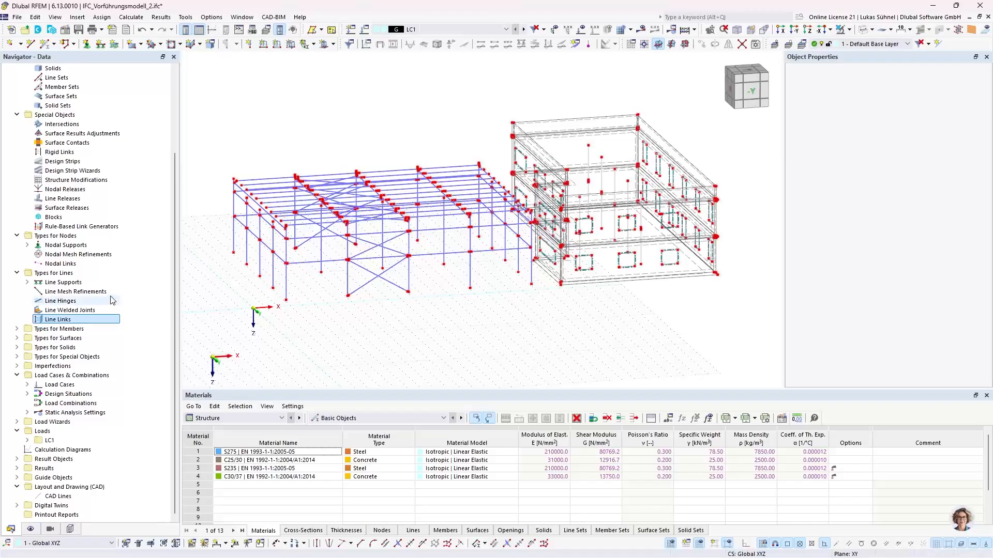
pyautogui.rightClick(74, 227)
pyautogui.click(129, 245)
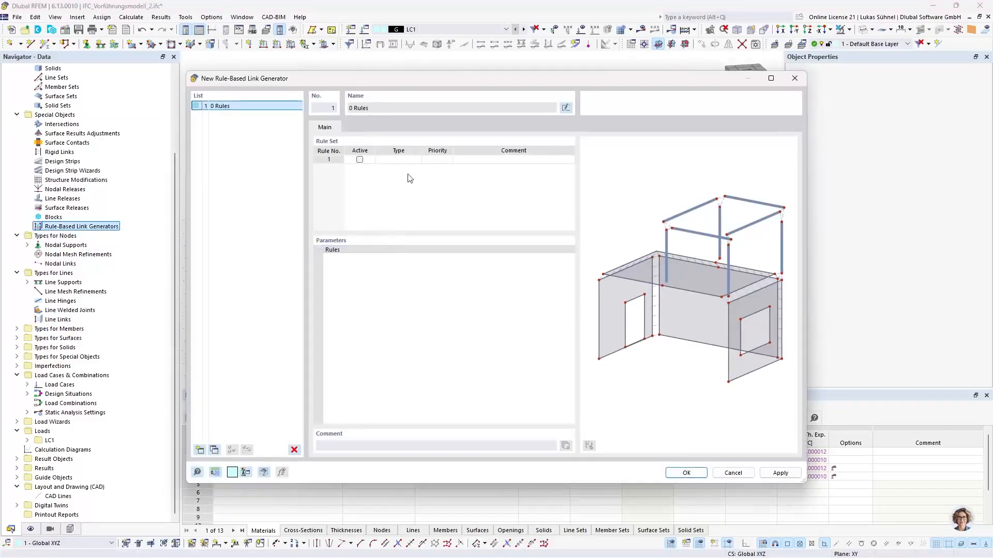
pyautogui.moveTo(402, 78); pyautogui.dragTo(417, 77)
pyautogui.click(427, 155)
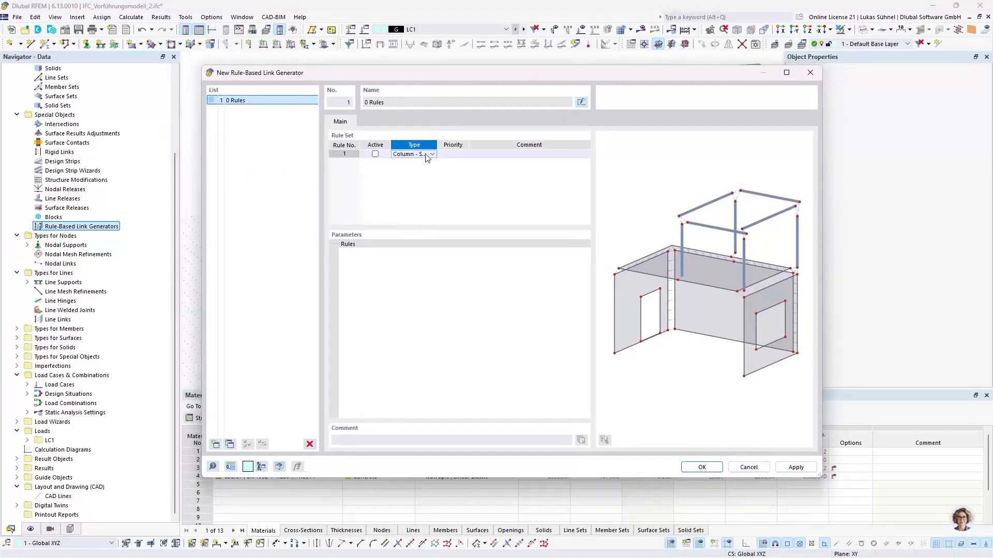
pyautogui.click(433, 154)
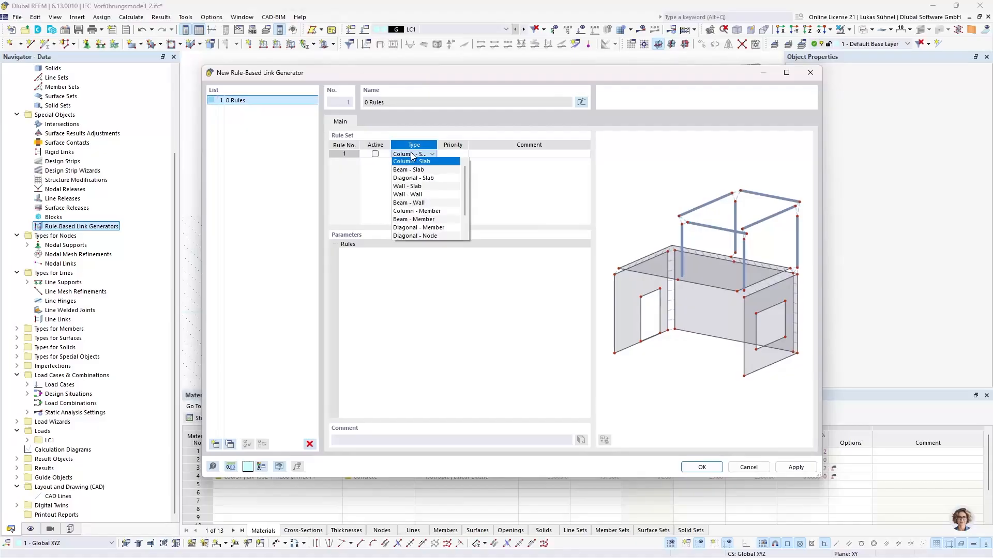
pyautogui.scroll(-2, 420, 197)
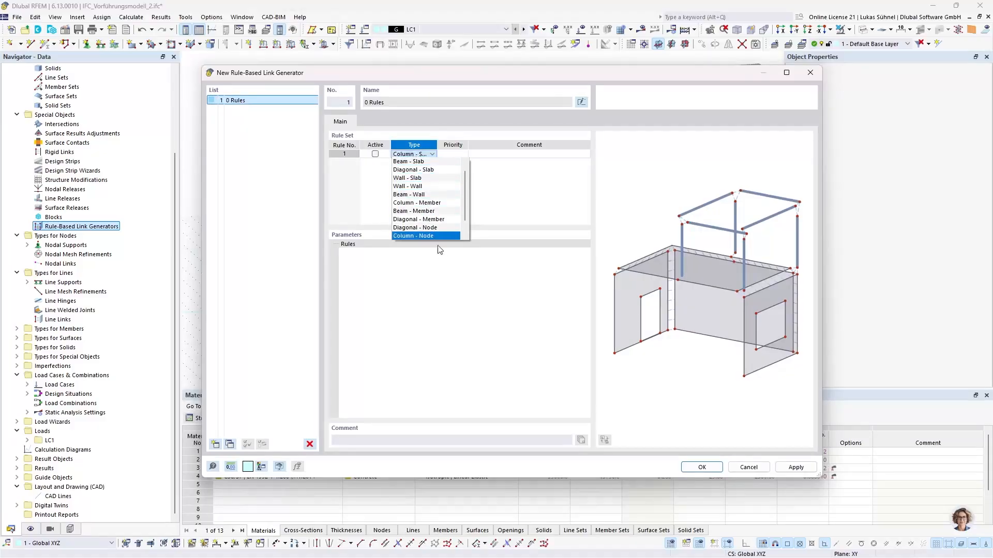
pyautogui.scroll(2, 429, 192)
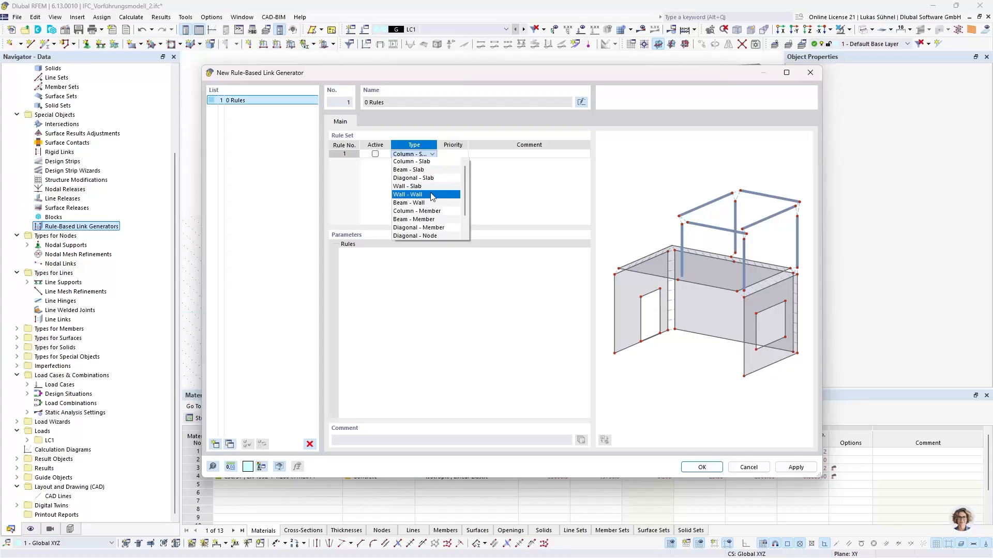
pyautogui.click(431, 195)
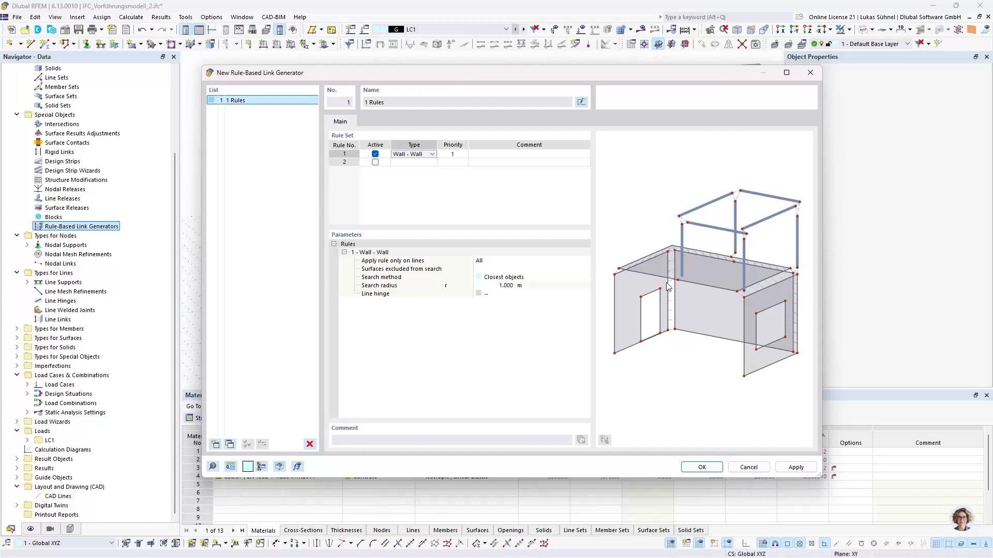
# Add a Wall - Slab rule as the second rule of the link generator.
pyautogui.click(426, 162)
pyautogui.click(432, 162)
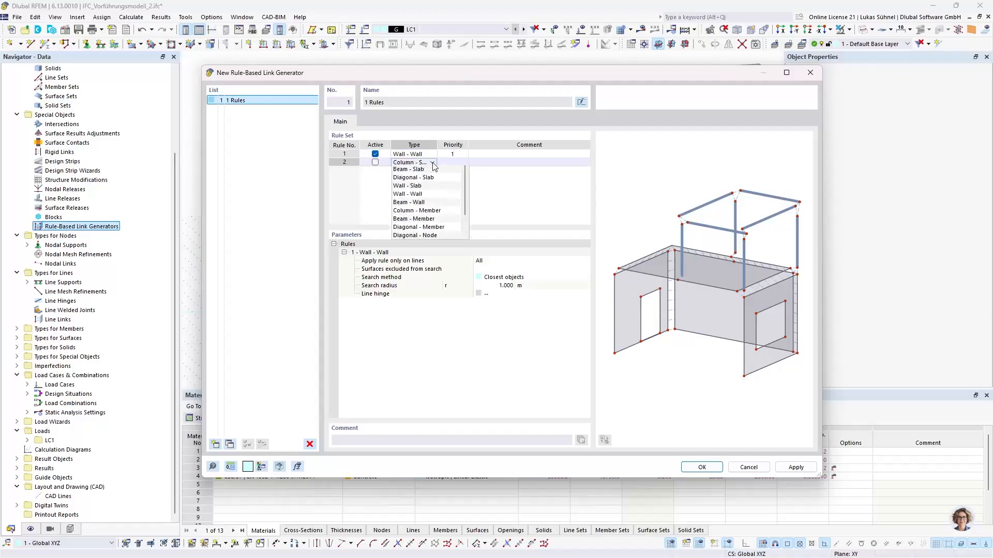
pyautogui.click(414, 194)
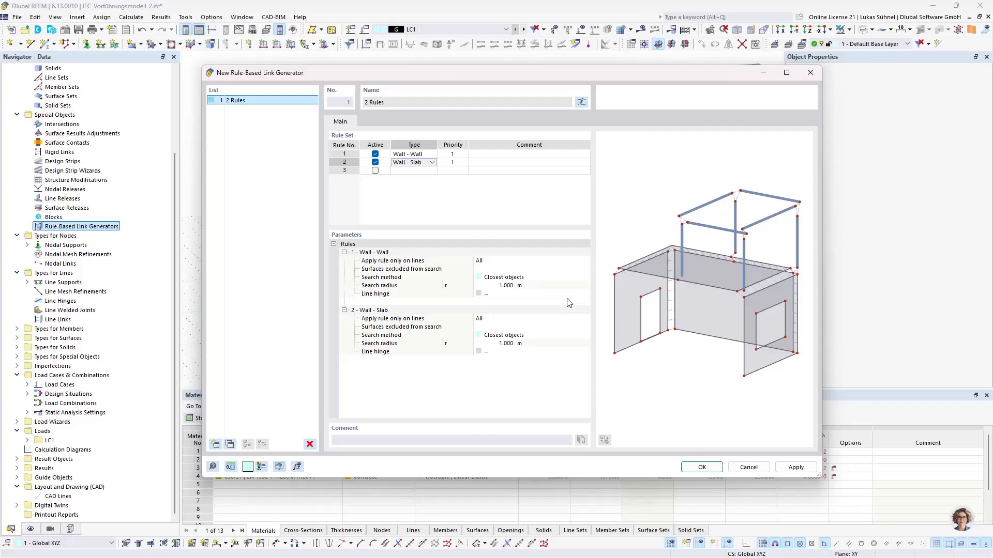
# Add a Column - Slab rule as the third rule and save the link generator.
pyautogui.click(411, 170)
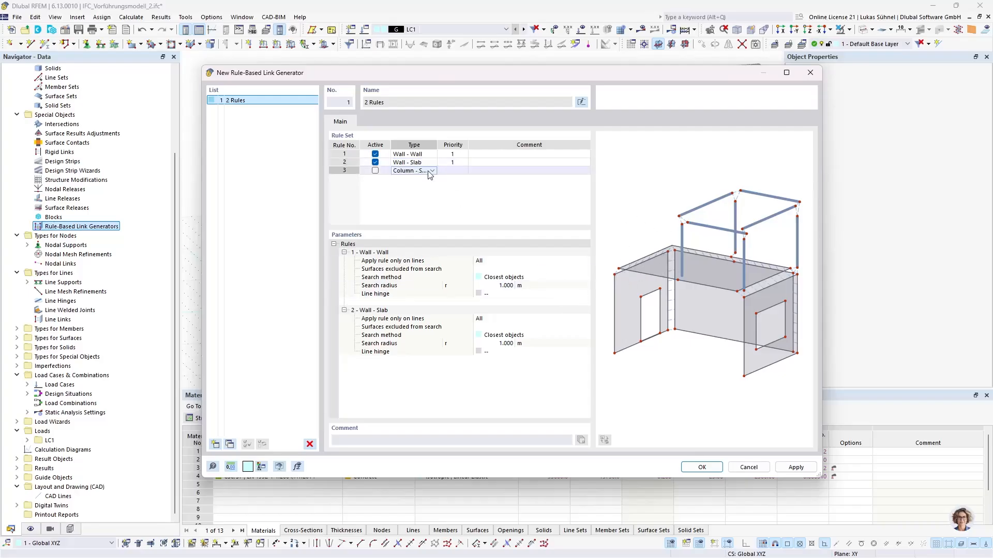
pyautogui.click(432, 170)
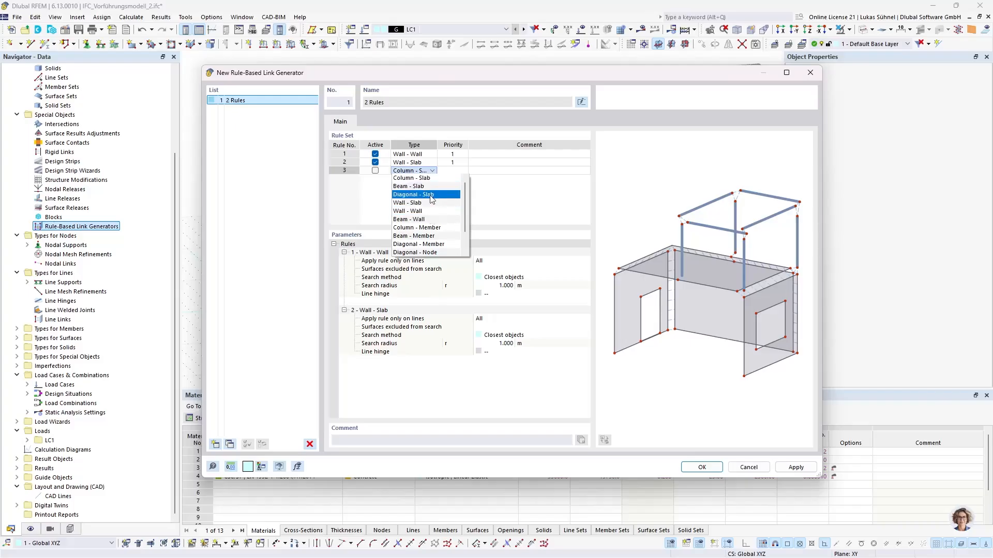
pyautogui.click(427, 178)
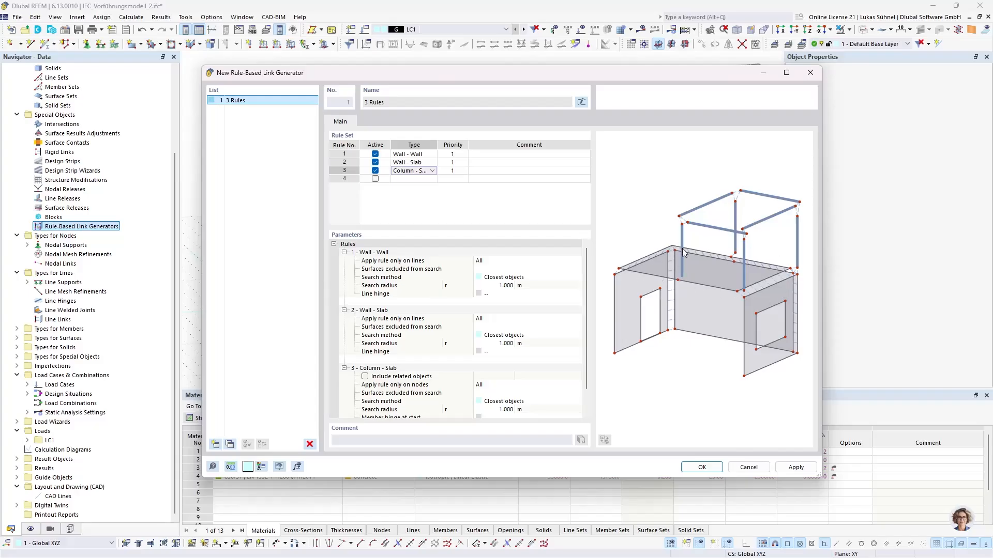
pyautogui.click(416, 154)
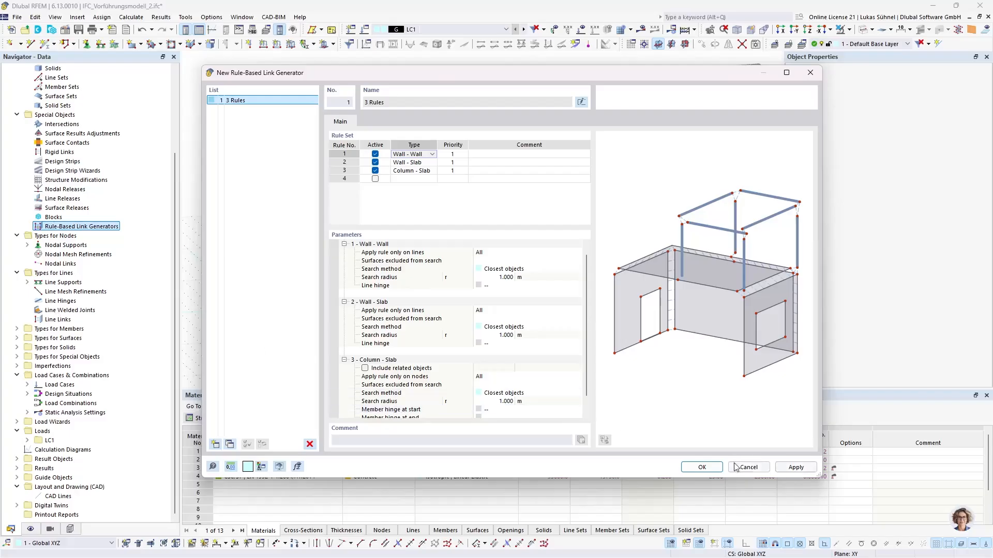
pyautogui.click(702, 468)
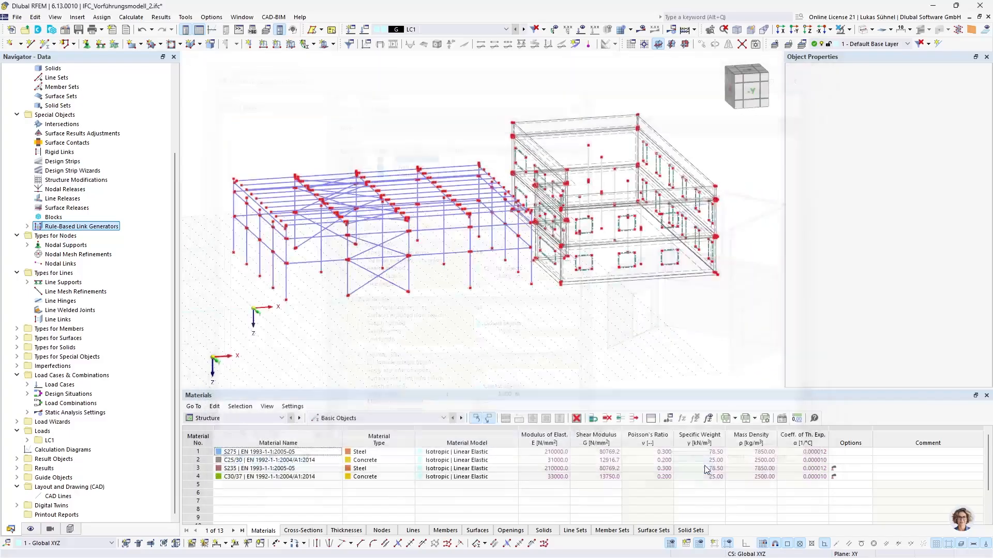
# Display the model in solid mode with a close view of the concrete building's corner beside the steel frame.
pyautogui.moveTo(522, 315); pyautogui.dragTo(451, 303, button='middle')
pyautogui.scroll(5, 420, 202)
pyautogui.click(861, 31)
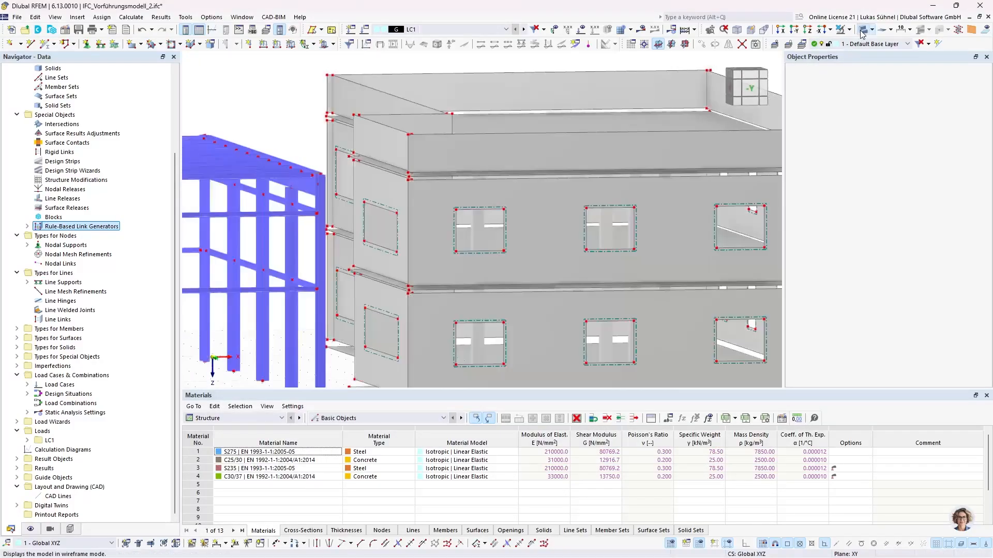
# Activate the three-rule link generator in the settings and options of the model's base data and apply it.
pyautogui.scroll(2, 424, 169)
pyautogui.scroll(-5, 414, 207)
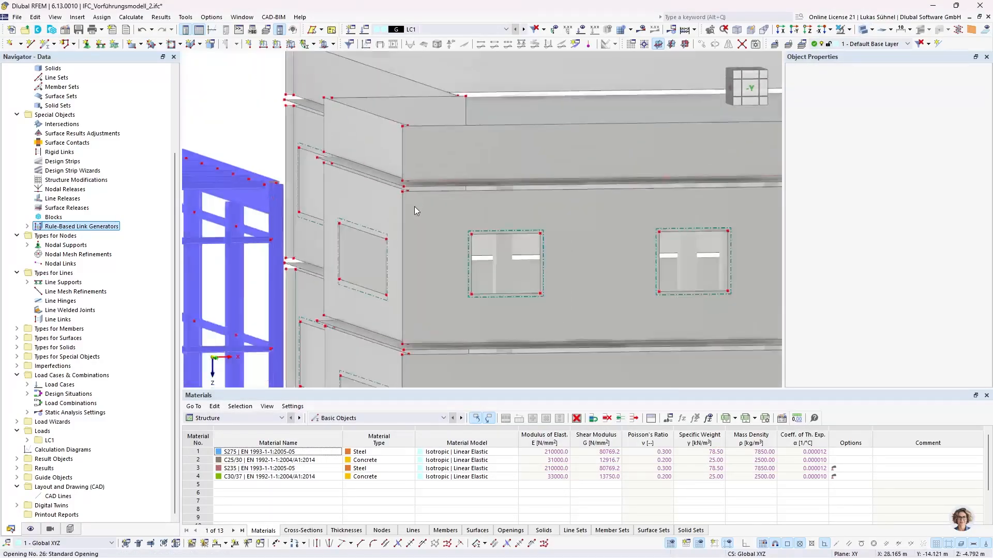
pyautogui.keyDown('ctrl'); pyautogui.moveTo(432, 209); pyautogui.dragTo(417, 247, button='middle'); pyautogui.keyUp('ctrl')
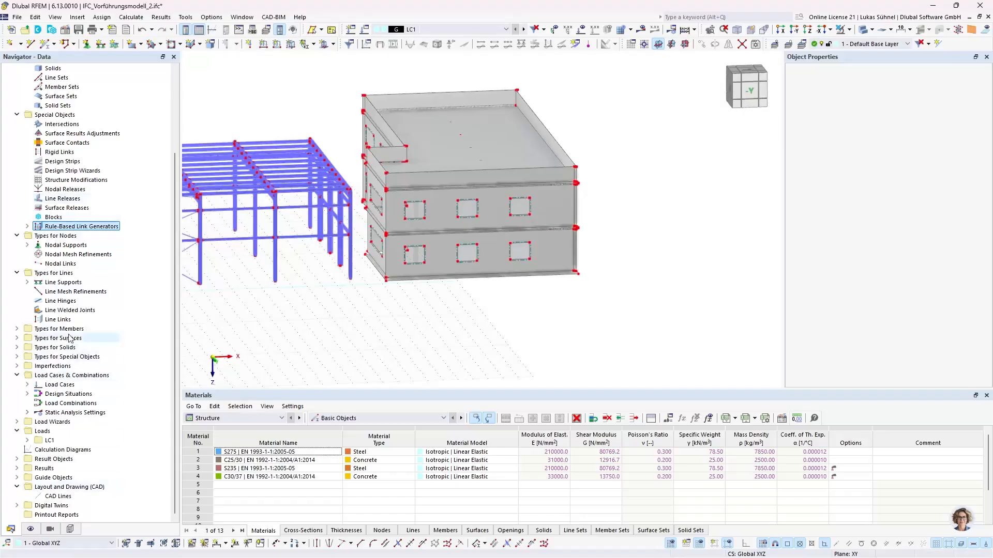
pyautogui.scroll(4, 73, 330)
pyautogui.click(63, 77)
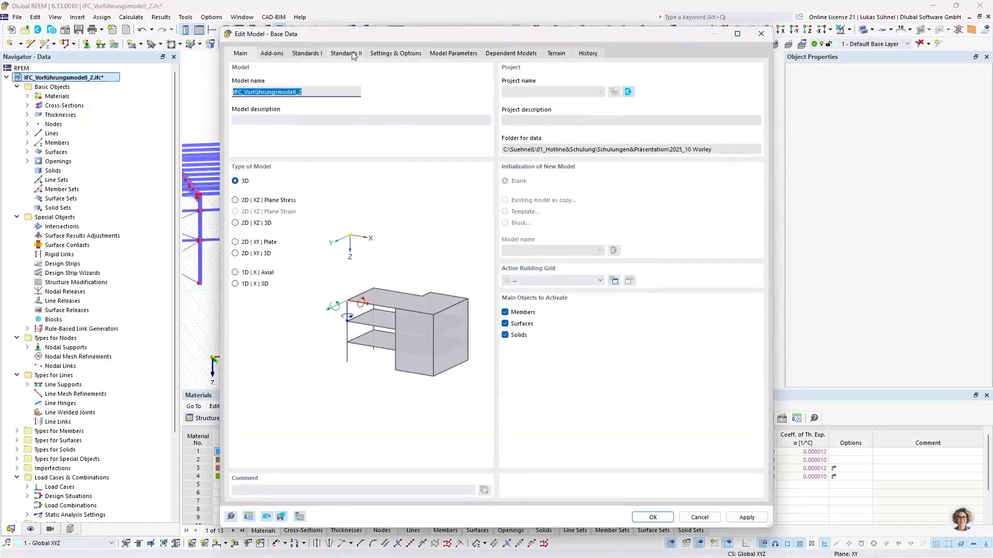
pyautogui.click(395, 54)
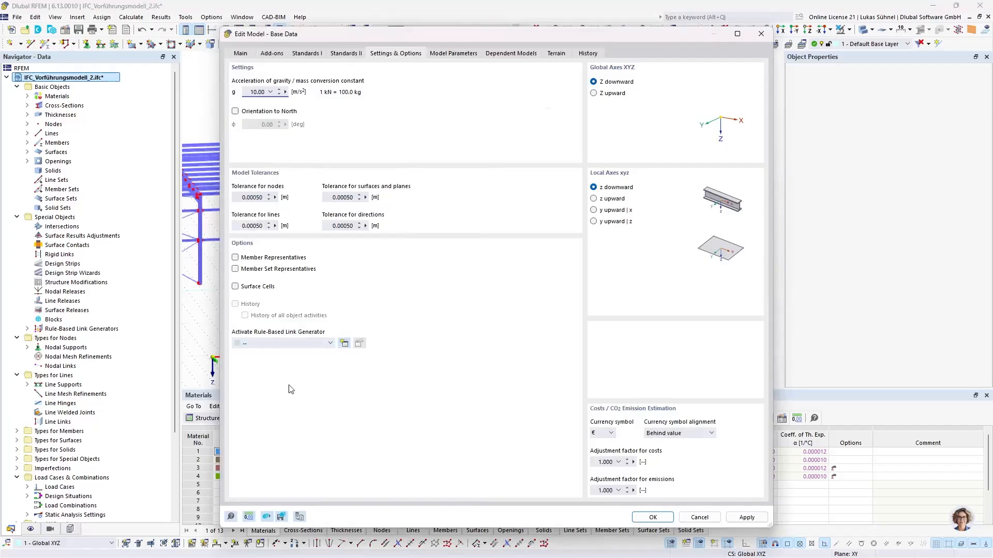
pyautogui.click(280, 344)
pyautogui.click(267, 361)
pyautogui.click(653, 517)
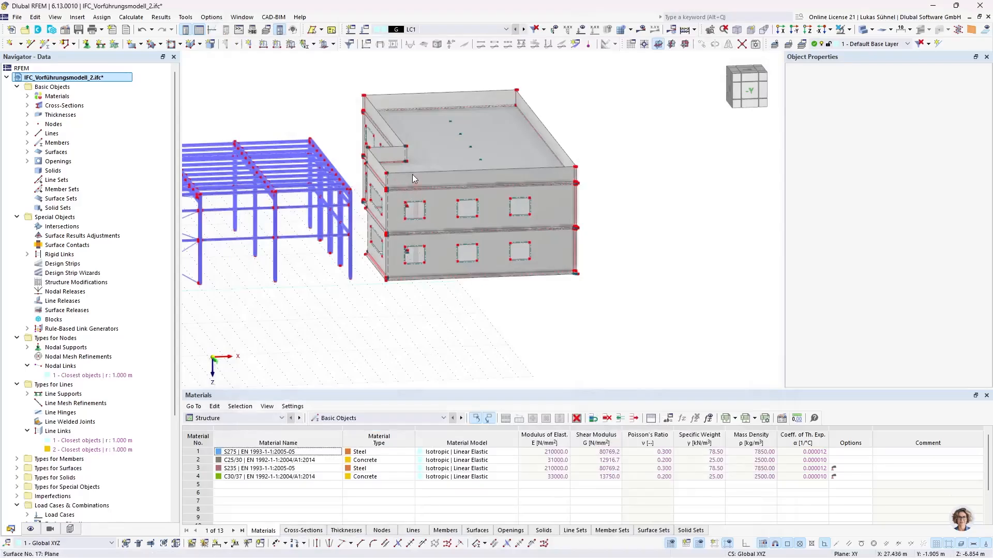
# Examine the generated line links along the slab edges and select the second line link type and the nodal link type.
pyautogui.scroll(3, 411, 175)
pyautogui.moveTo(270, 199); pyautogui.dragTo(279, 171, button='middle')
pyautogui.scroll(3, 303, 126)
pyautogui.scroll(-1, 306, 136)
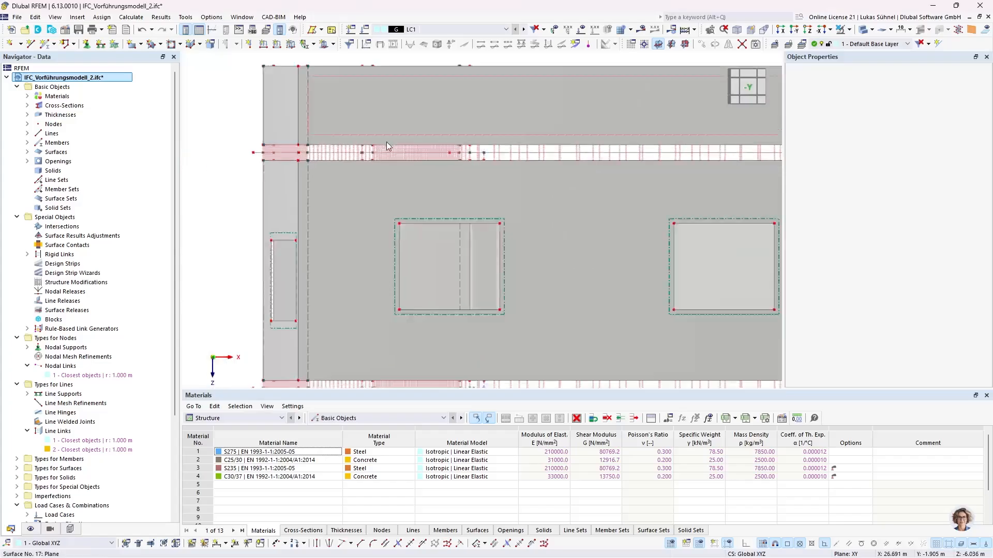
pyautogui.scroll(-1, 386, 145)
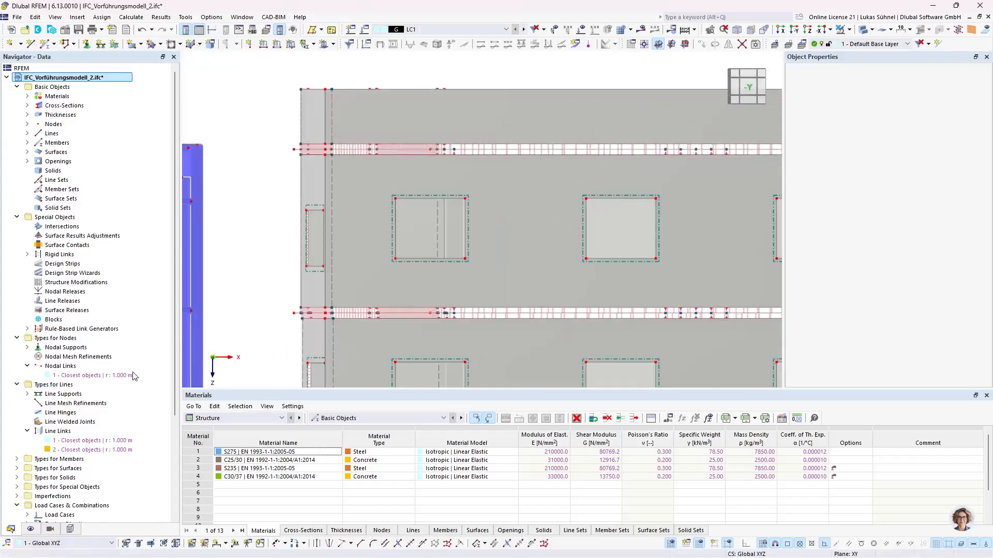
pyautogui.click(72, 449)
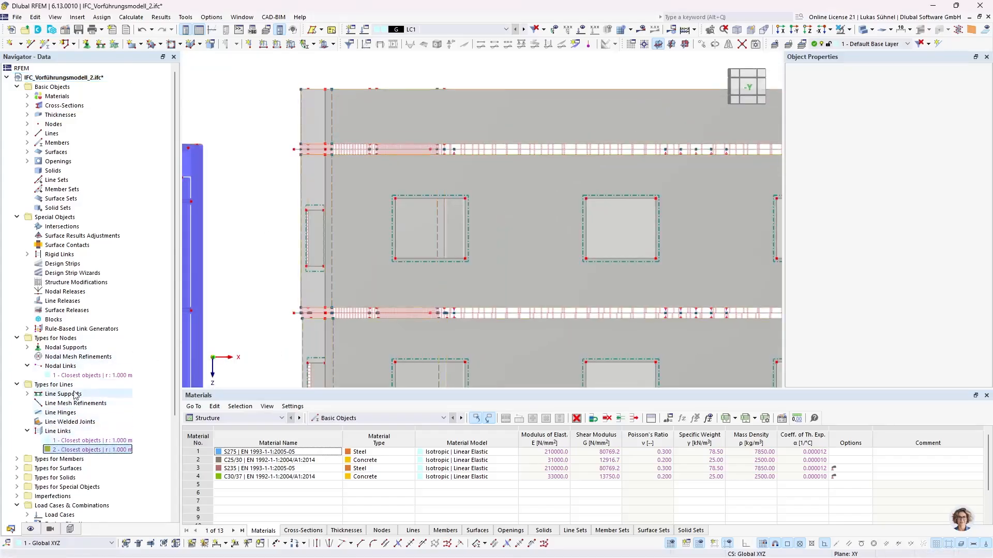
pyautogui.click(77, 375)
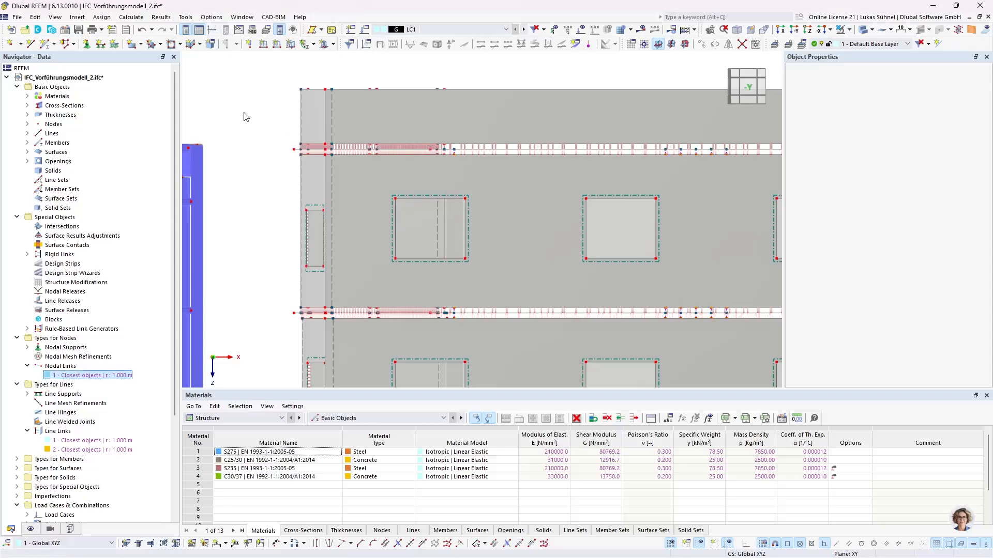
# Examine the generated links at the concrete building's roof parapets and wall corners in solid display from several angles.
pyautogui.moveTo(255, 118)
pyautogui.mouseDown(button='middle')
pyautogui.moveTo(240, 89)
pyautogui.moveTo(256, 121)
pyautogui.mouseUp(button='middle')
pyautogui.scroll(1, 352, 210)
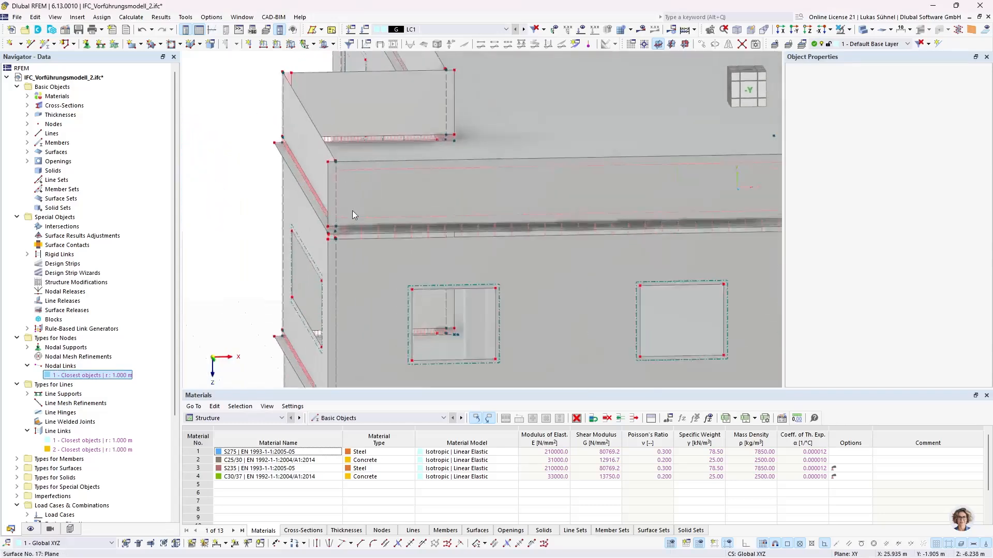
pyautogui.scroll(1, 352, 210)
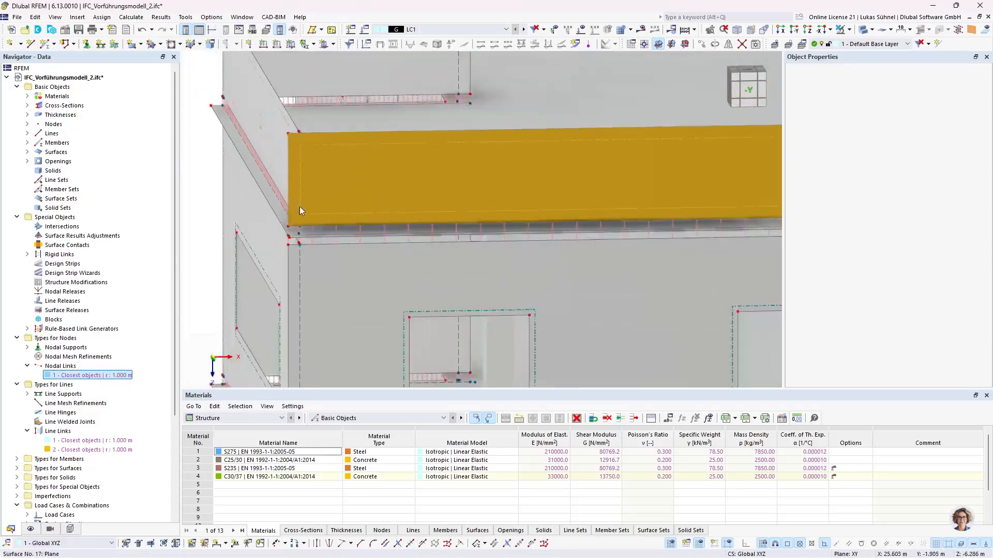
pyautogui.moveTo(300, 207); pyautogui.dragTo(331, 267, button='middle')
pyautogui.scroll(5, 241, 228)
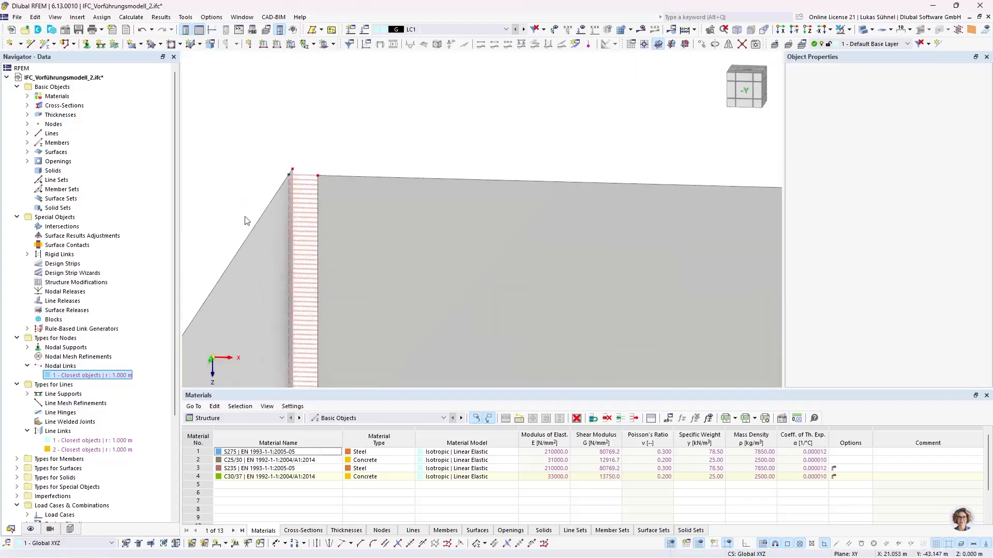
pyautogui.scroll(-5, 377, 144)
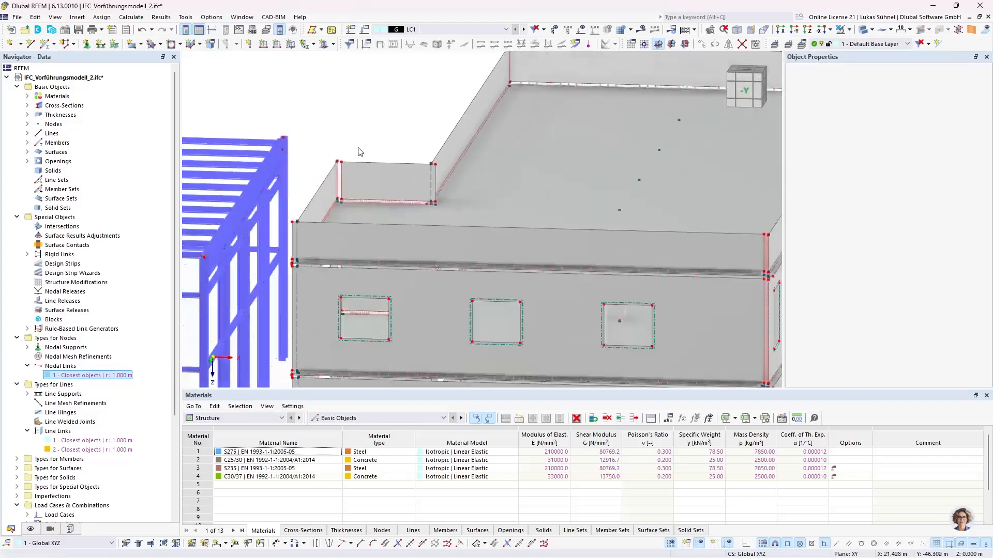
pyautogui.scroll(-1, 360, 152)
pyautogui.moveTo(523, 296); pyautogui.dragTo(320, 148, button='middle')
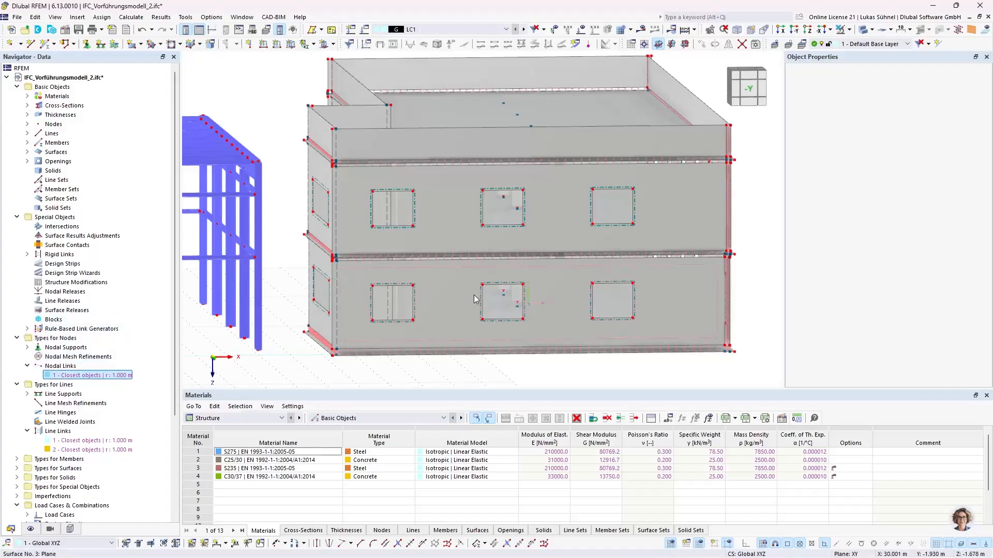
# Display the model as a wireframe and inspect the links at the column ends inside the concrete building.
pyautogui.click(862, 32)
pyautogui.click(862, 32)
pyautogui.moveTo(494, 106); pyautogui.dragTo(469, 128, button='middle')
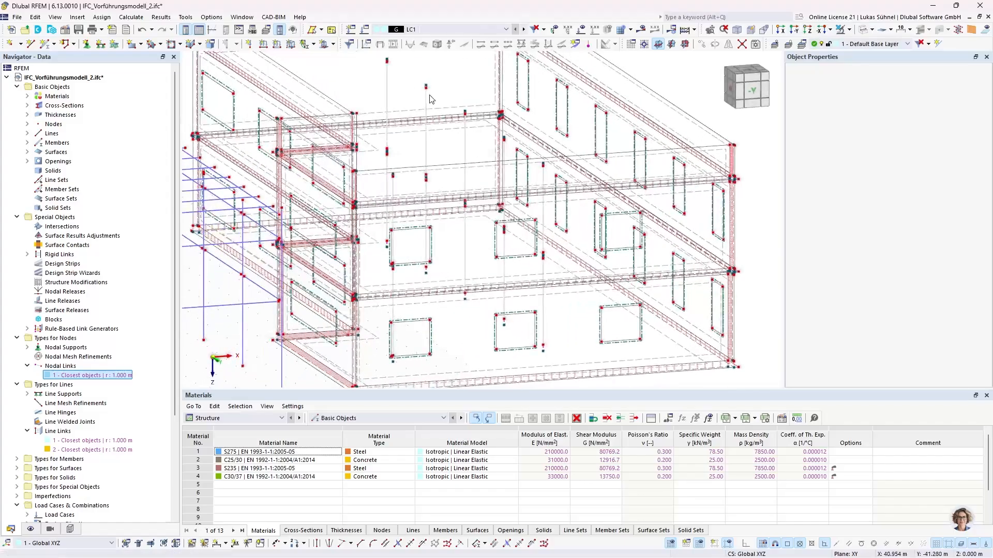
pyautogui.scroll(5, 484, 137)
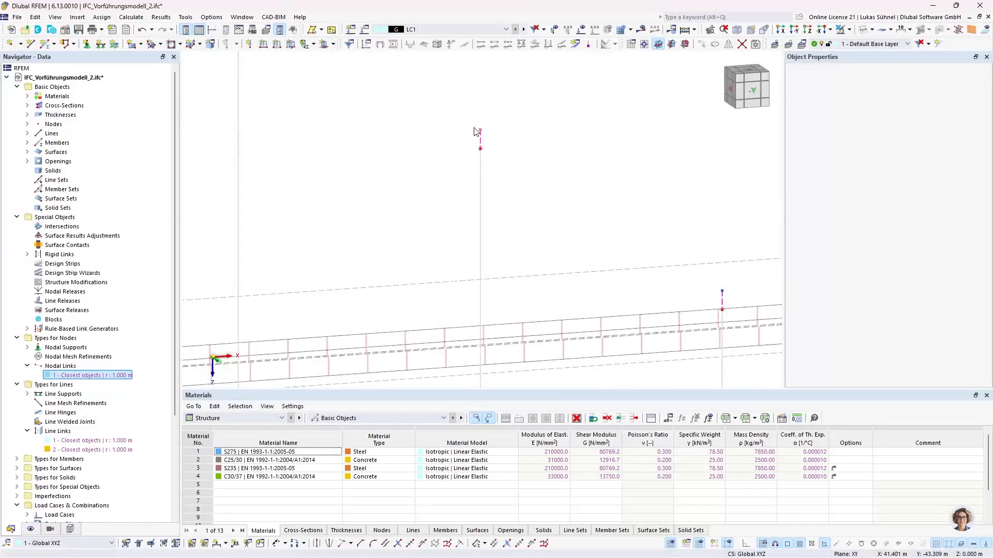
pyautogui.scroll(-5, 480, 129)
pyautogui.keyDown('ctrl'); pyautogui.moveTo(490, 165); pyautogui.dragTo(408, 120, button='middle'); pyautogui.keyUp('ctrl')
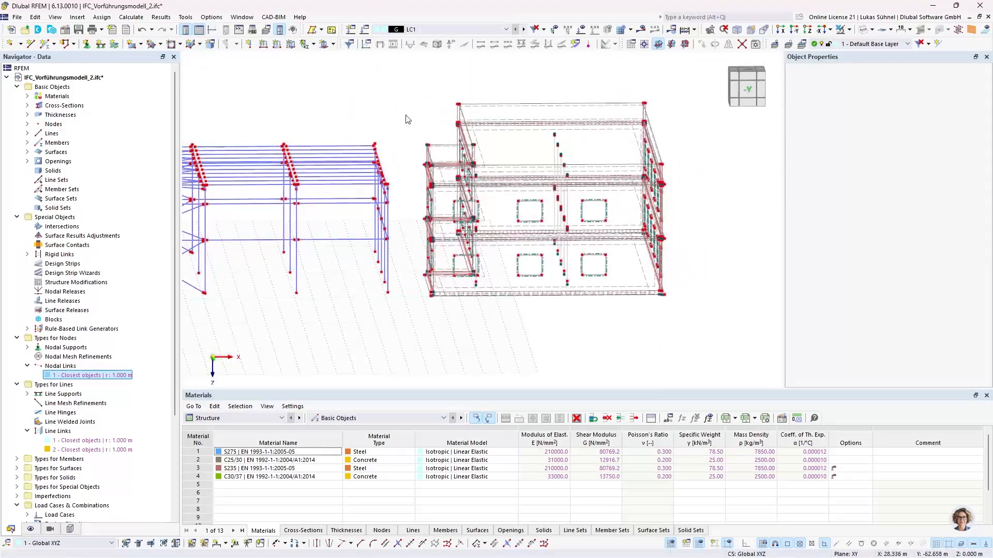
# Display the model in solid mode and bring the whole steel frame into view.
pyautogui.click(873, 30)
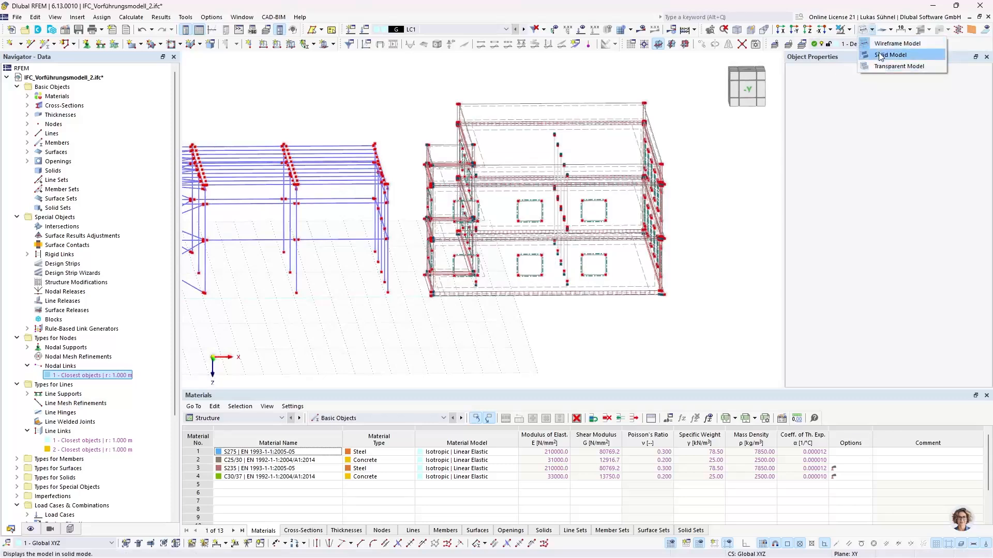
pyautogui.click(905, 53)
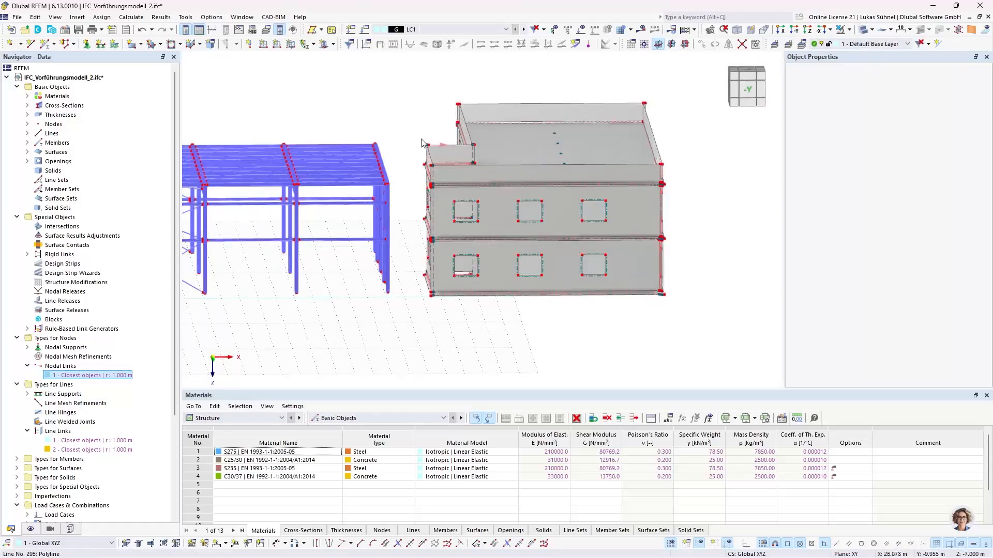
pyautogui.moveTo(414, 247); pyautogui.dragTo(590, 247, button='middle')
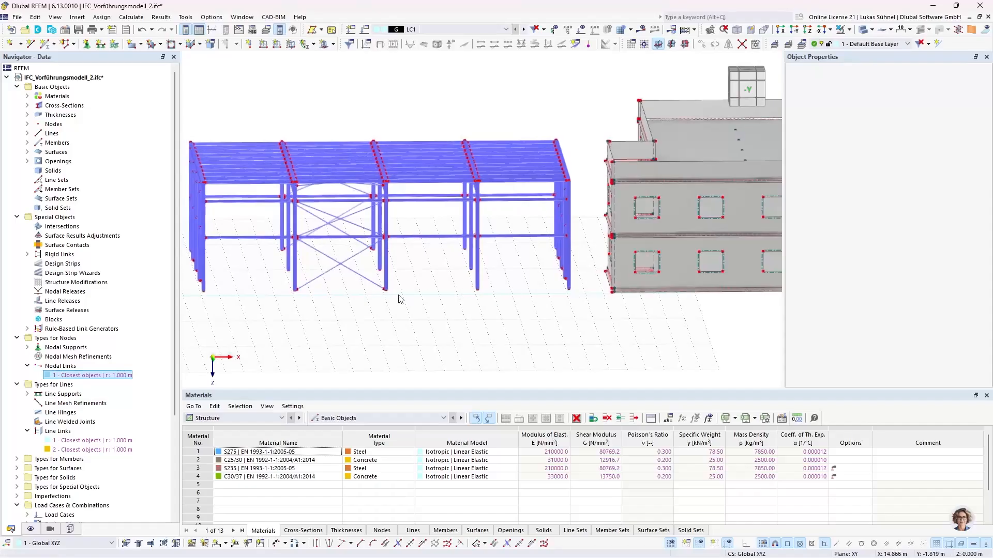
pyautogui.keyDown('ctrl'); pyautogui.moveTo(398, 298); pyautogui.dragTo(414, 304, button='middle'); pyautogui.keyUp('ctrl')
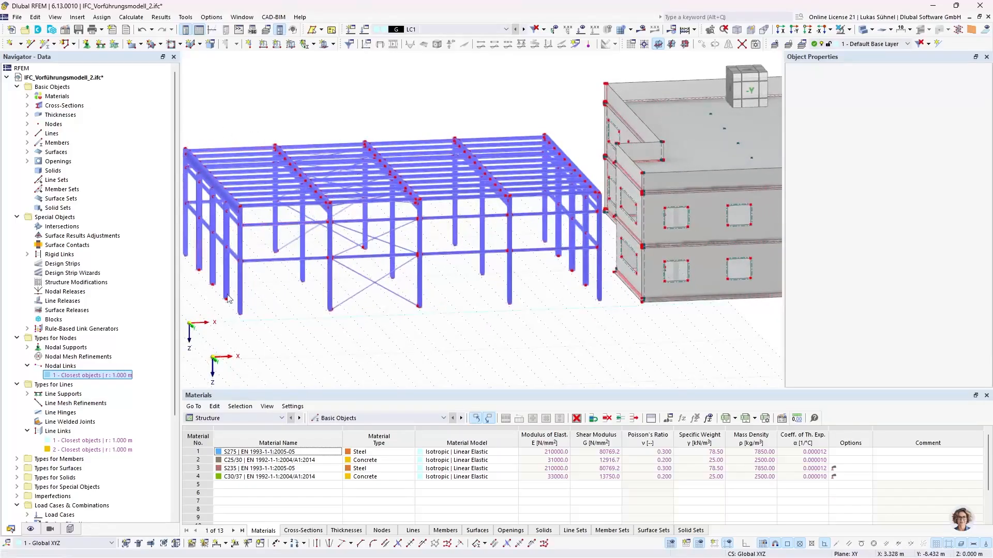
# Display the model as a wireframe and inspect the member ends at the steel frame's joints.
pyautogui.click(863, 30)
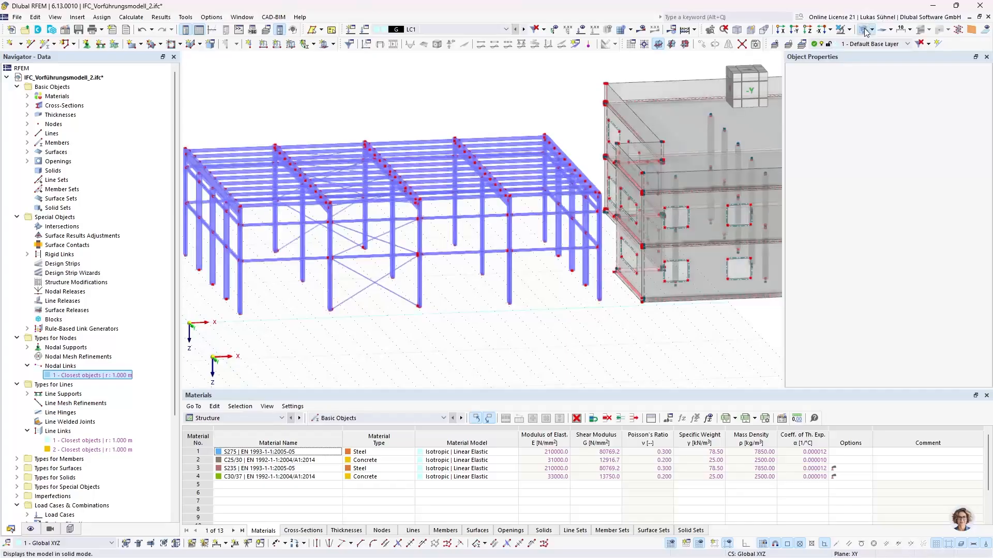
pyautogui.click(863, 30)
pyautogui.moveTo(360, 155); pyautogui.dragTo(405, 160, button='middle')
pyautogui.scroll(6, 327, 220)
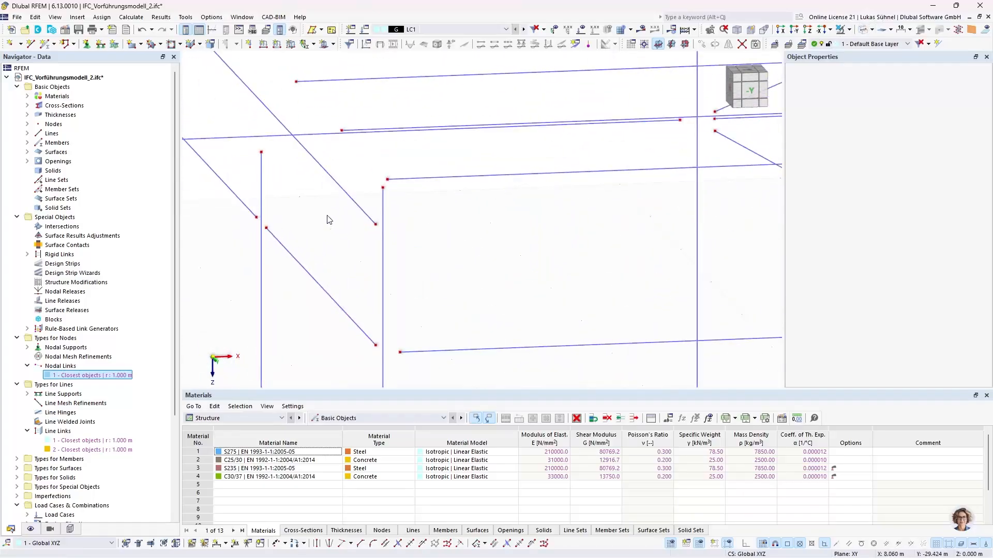
pyautogui.scroll(-10, 327, 221)
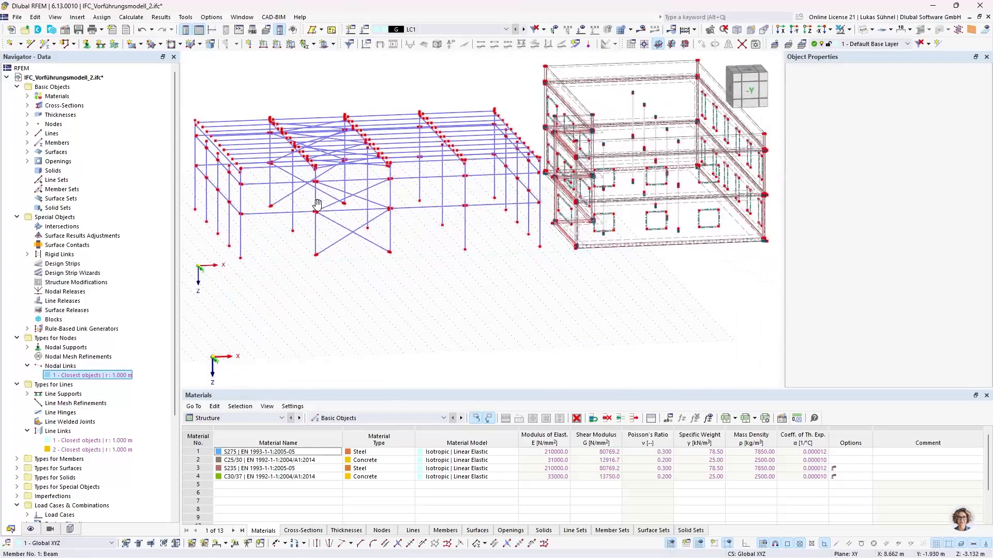
pyautogui.scroll(-1, 375, 272)
pyautogui.moveTo(379, 277); pyautogui.dragTo(378, 300, button='middle')
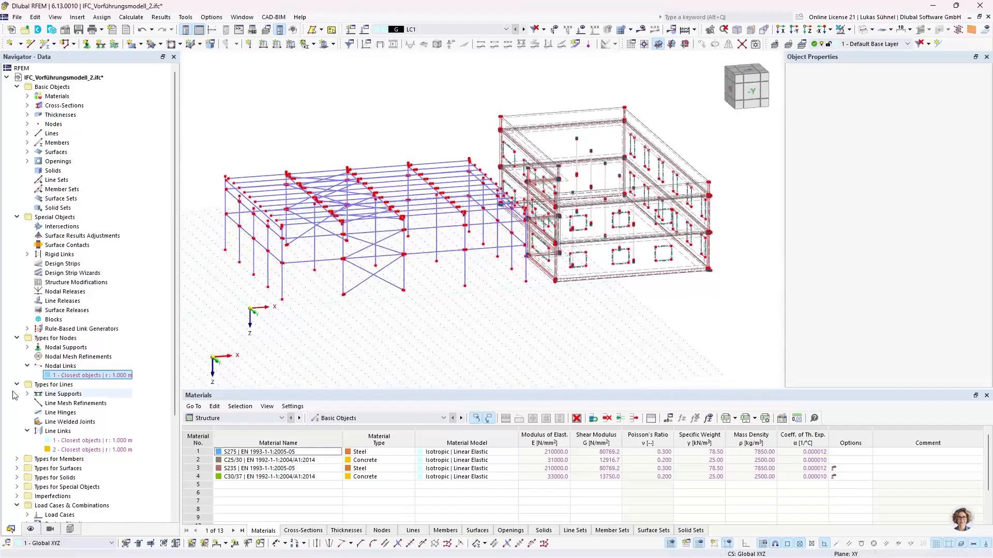
# Open the existing rule-based link generator for editing and add a Beam - Member rule as its fourth rule.
pyautogui.doubleClick(51, 329)
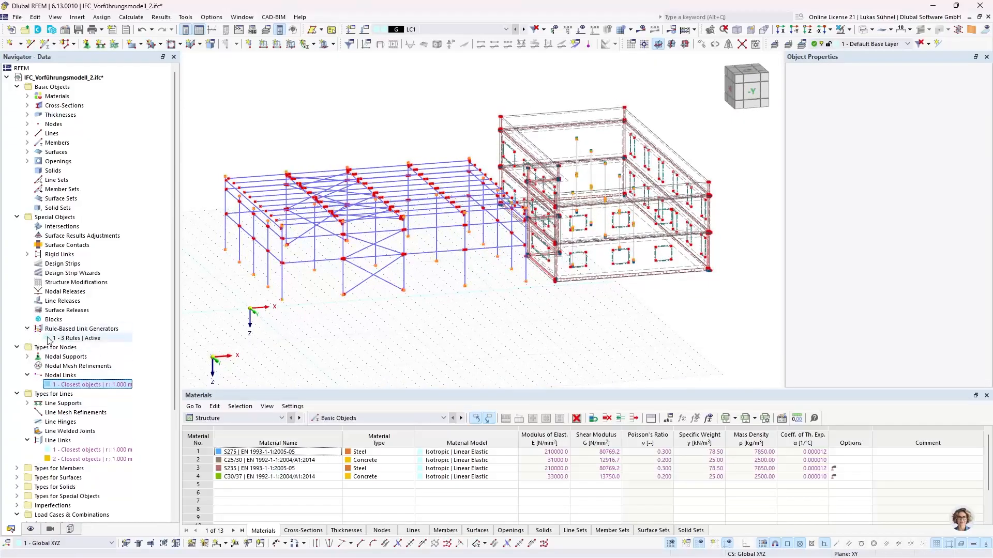
pyautogui.doubleClick(78, 339)
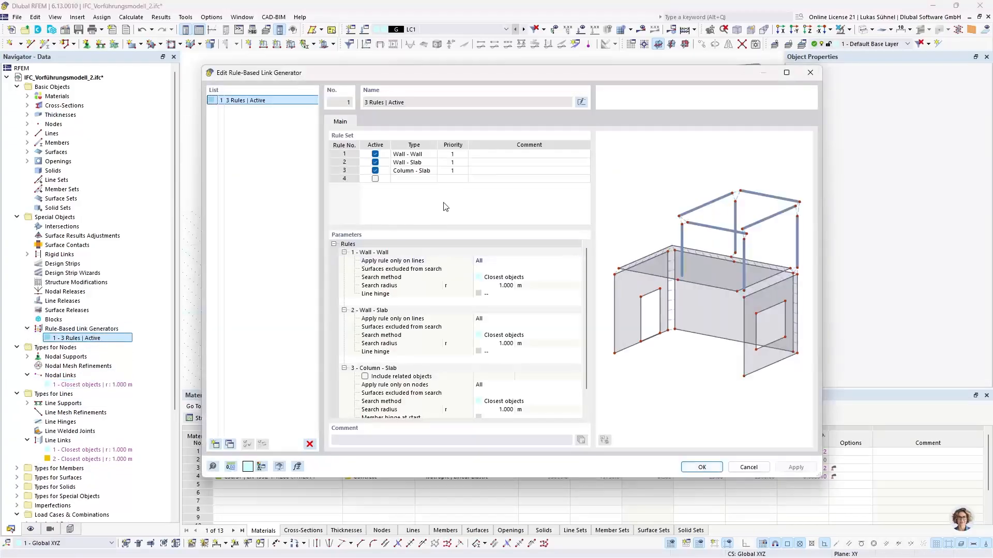
pyautogui.click(427, 179)
pyautogui.click(427, 179)
pyautogui.click(428, 181)
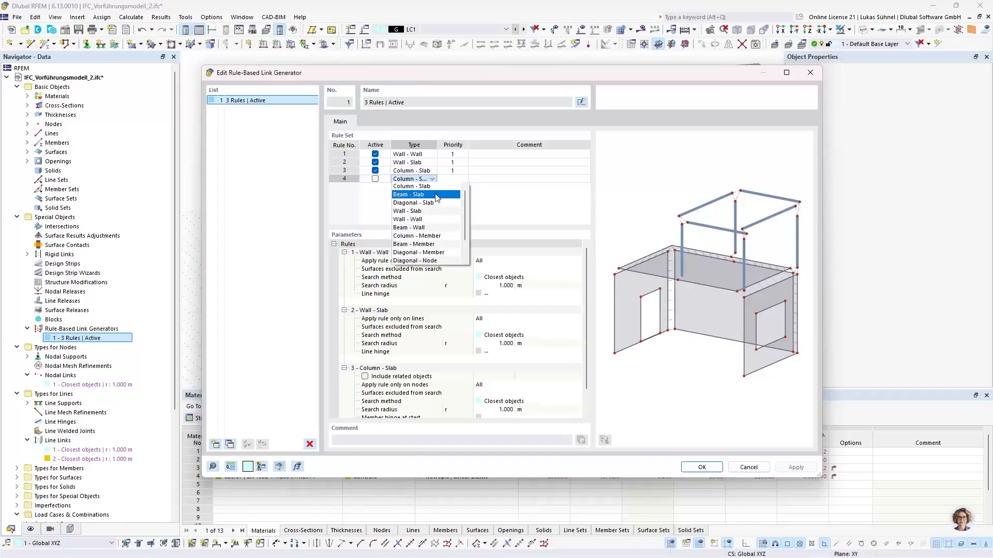
pyautogui.click(442, 244)
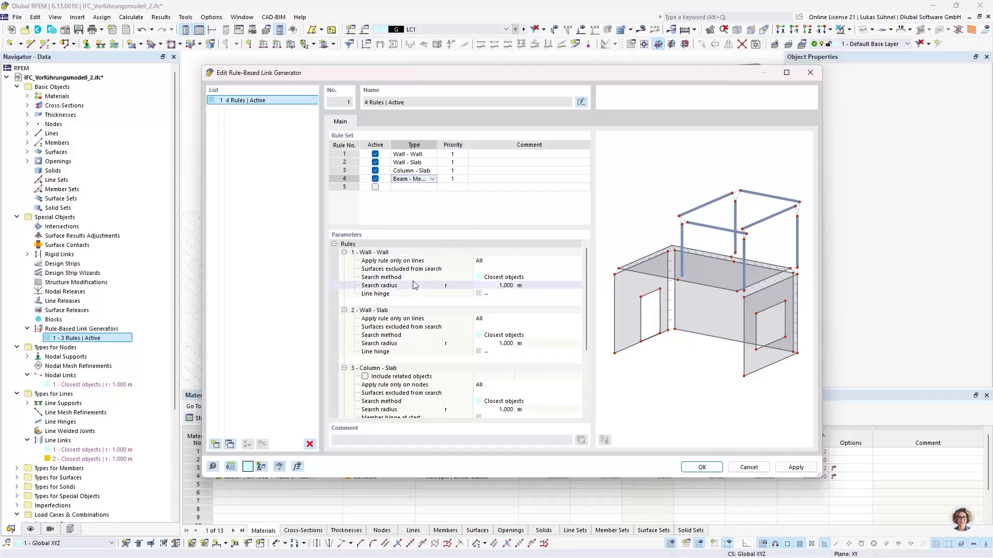
pyautogui.moveTo(408, 79); pyautogui.dragTo(662, 56)
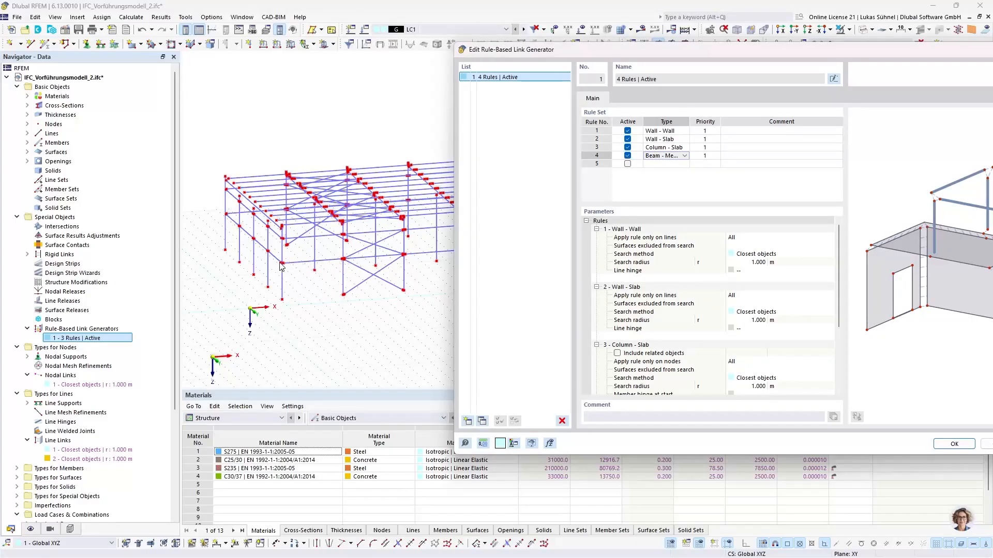
pyautogui.click(684, 155)
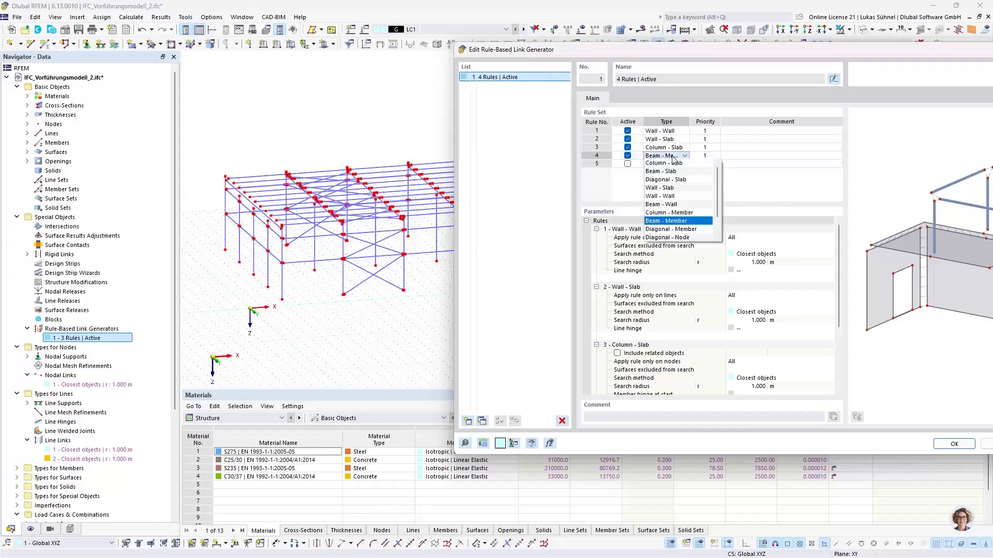
pyautogui.click(678, 222)
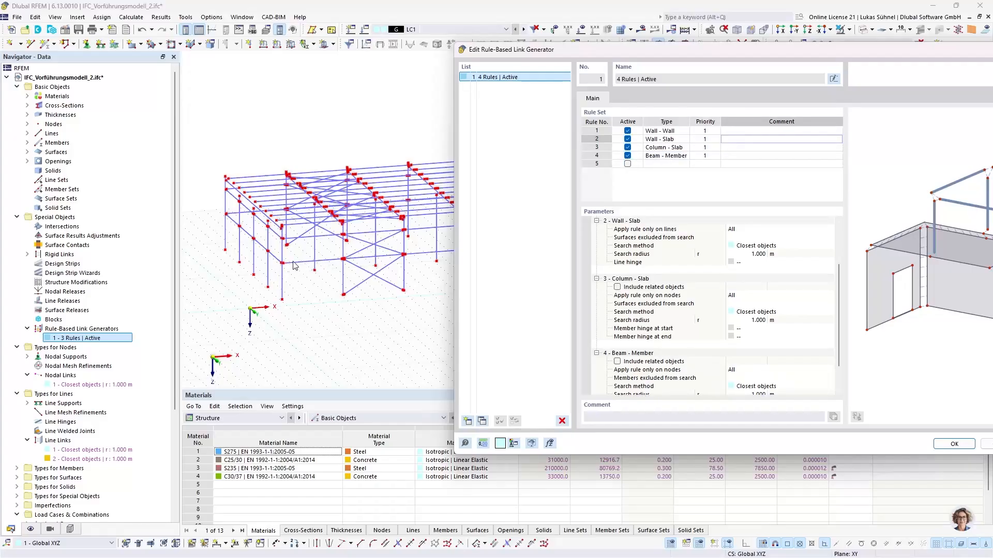
# Add a Diagonal - Node rule as the fifth rule of the link generator.
pyautogui.click(666, 164)
pyautogui.click(685, 164)
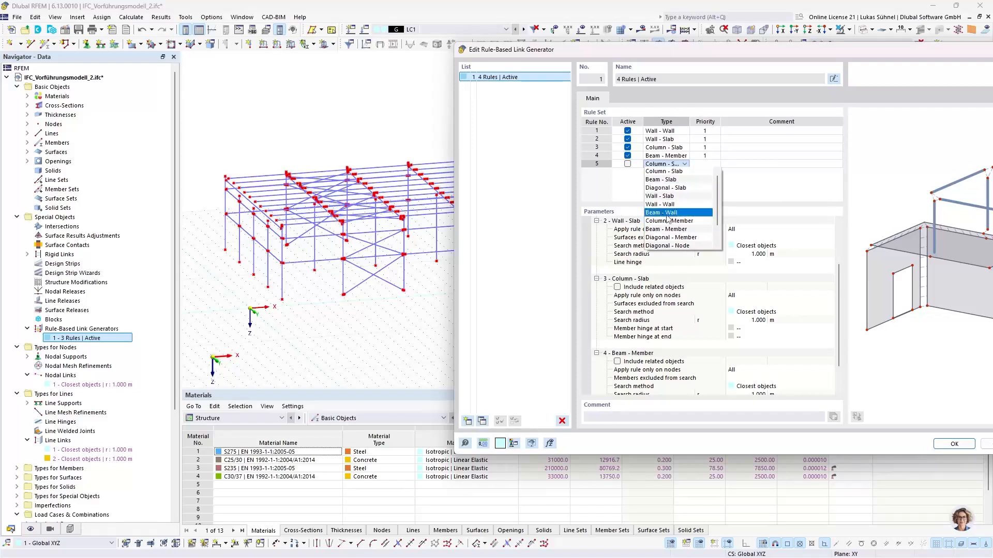
pyautogui.click(669, 246)
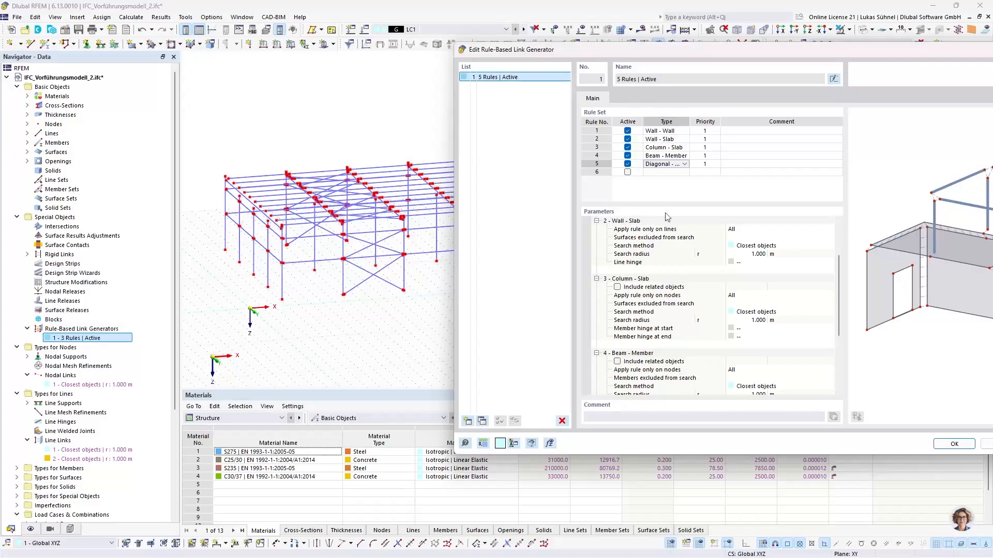
# Add a Column - Member rule as the sixth rule of the link generator and apply the six-rule set.
pyautogui.click(670, 175)
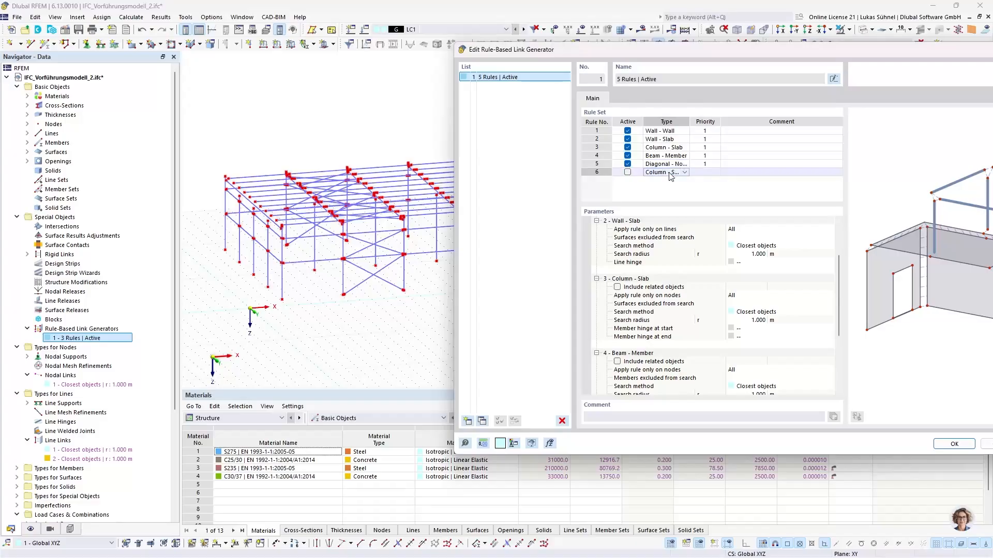
pyautogui.click(674, 173)
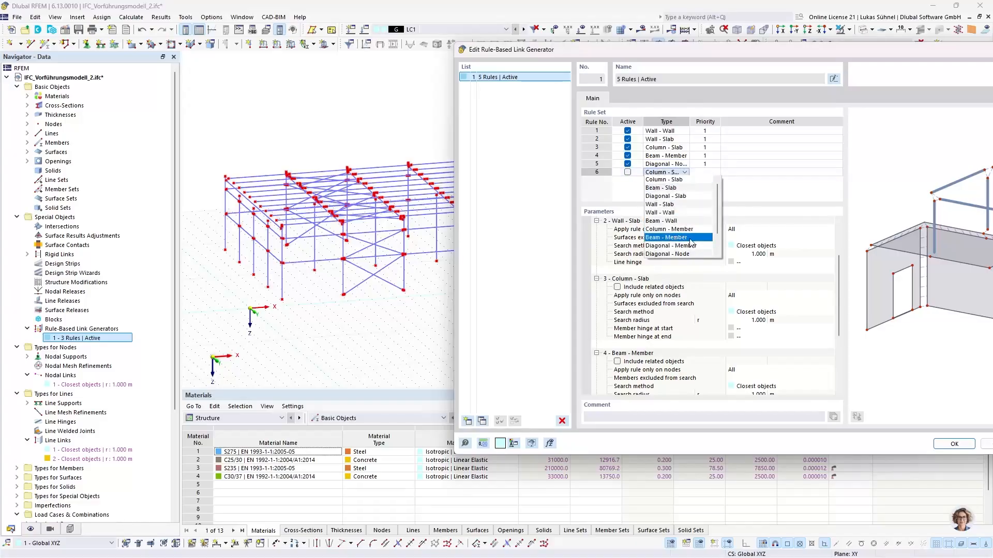
pyautogui.click(666, 230)
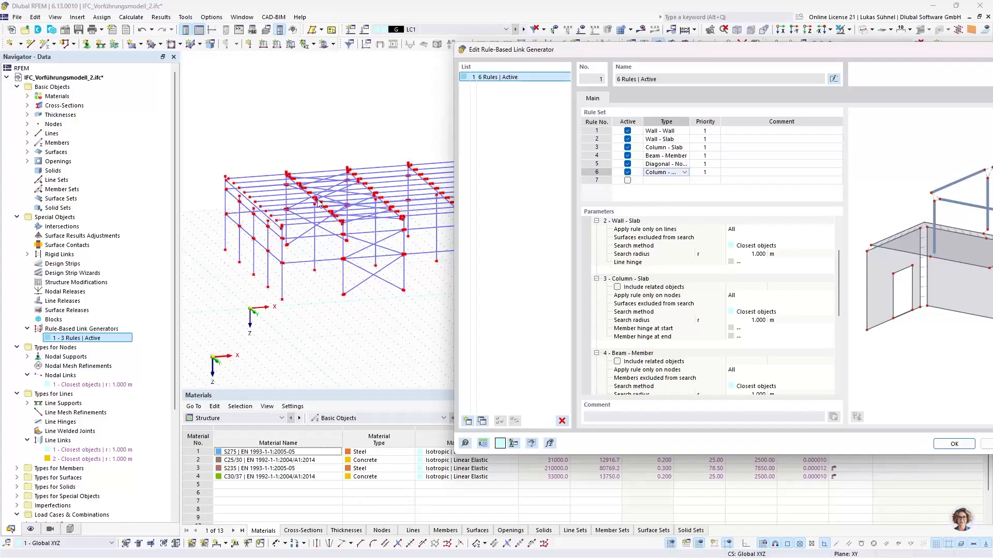
pyautogui.click(684, 172)
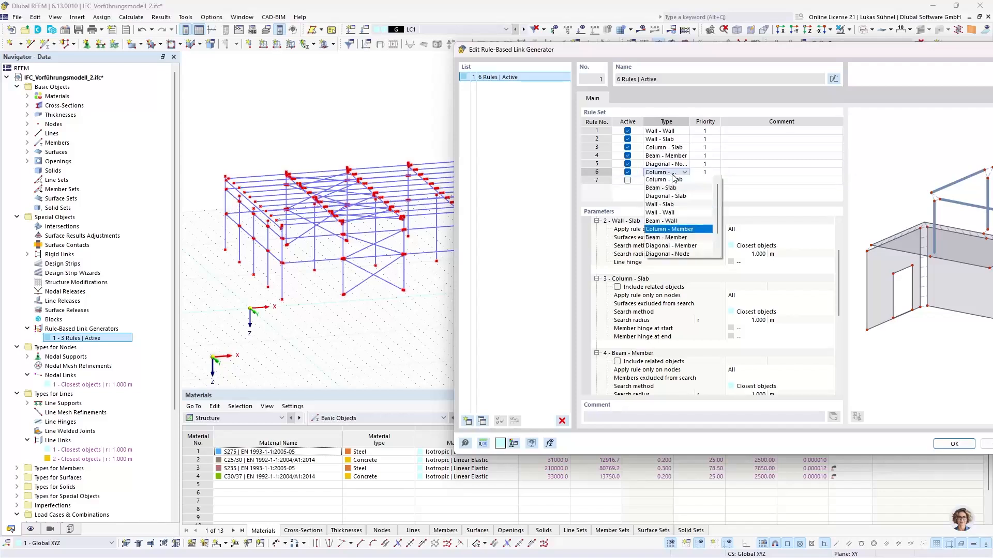
pyautogui.click(680, 233)
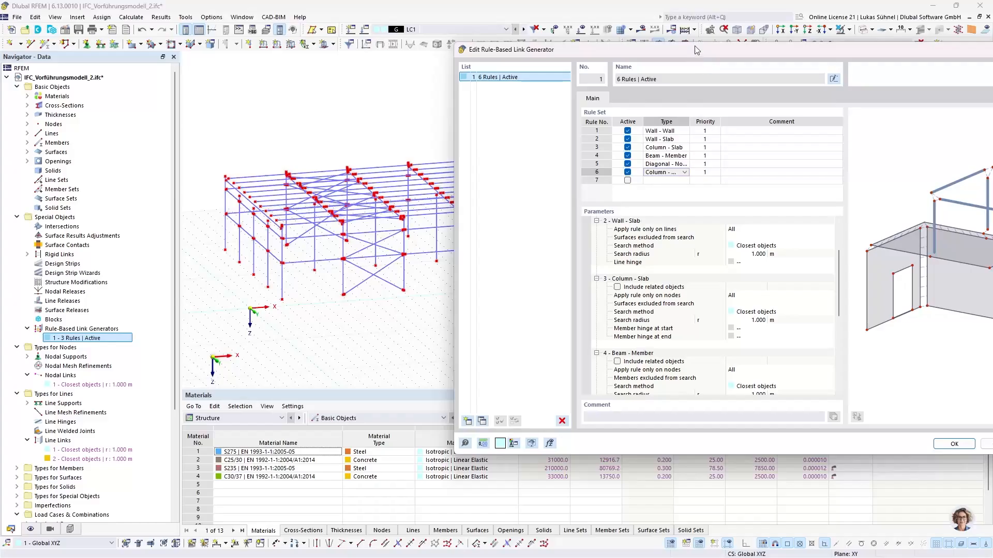
pyautogui.moveTo(697, 50); pyautogui.dragTo(465, 40)
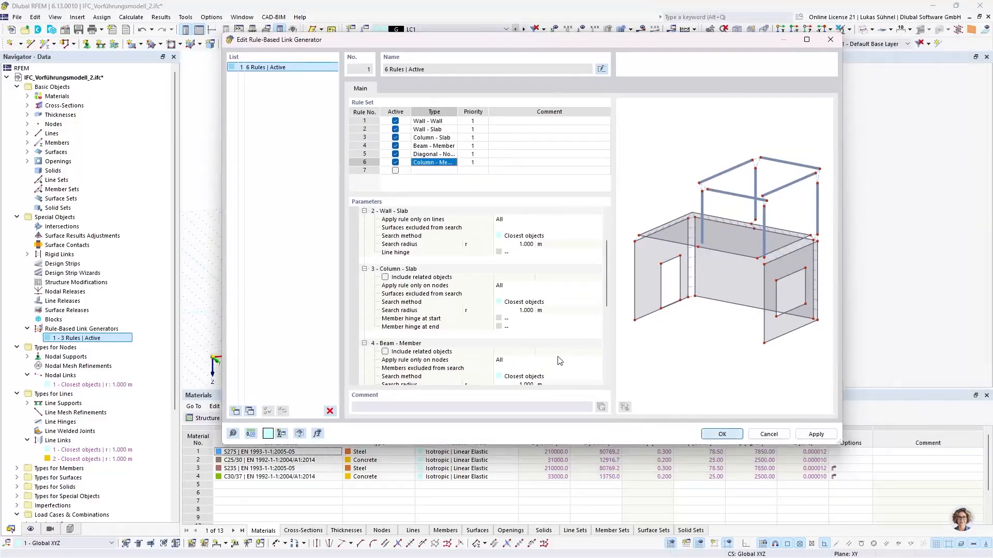
pyautogui.click(723, 434)
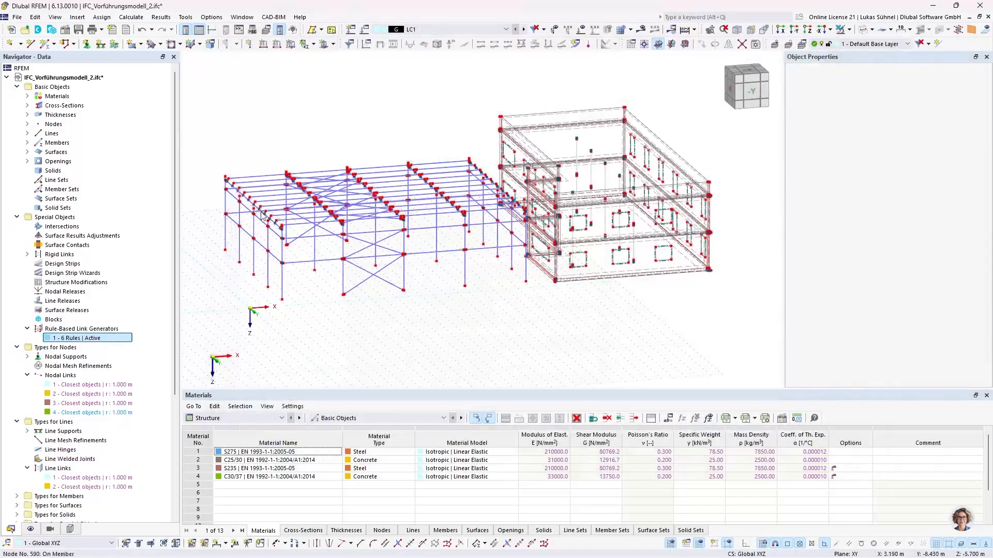
# Examine the generated links at the steel frame's corner column in both wireframe and solid display.
pyautogui.scroll(5, 259, 316)
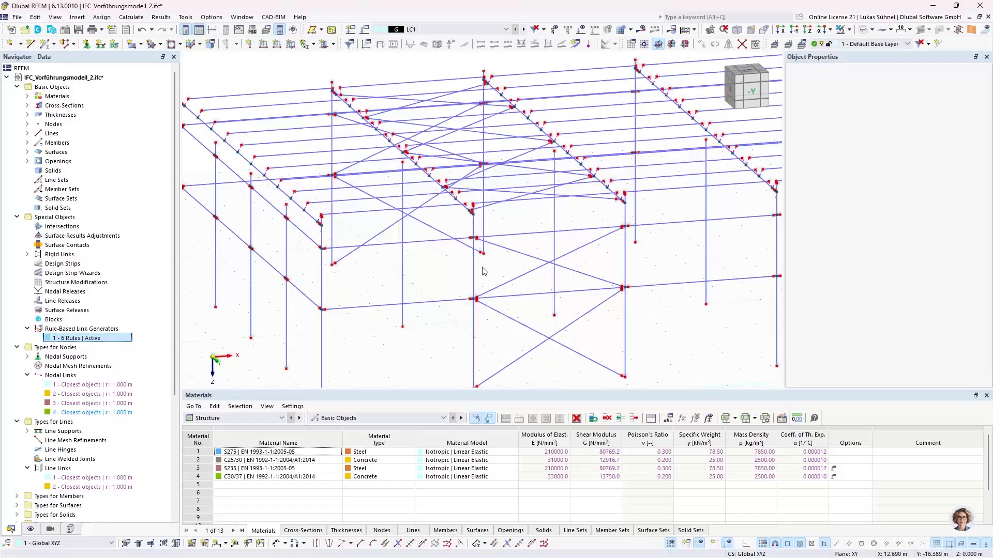
pyautogui.keyDown('ctrl'); pyautogui.moveTo(485, 272); pyautogui.dragTo(314, 246, button='middle'); pyautogui.keyUp('ctrl')
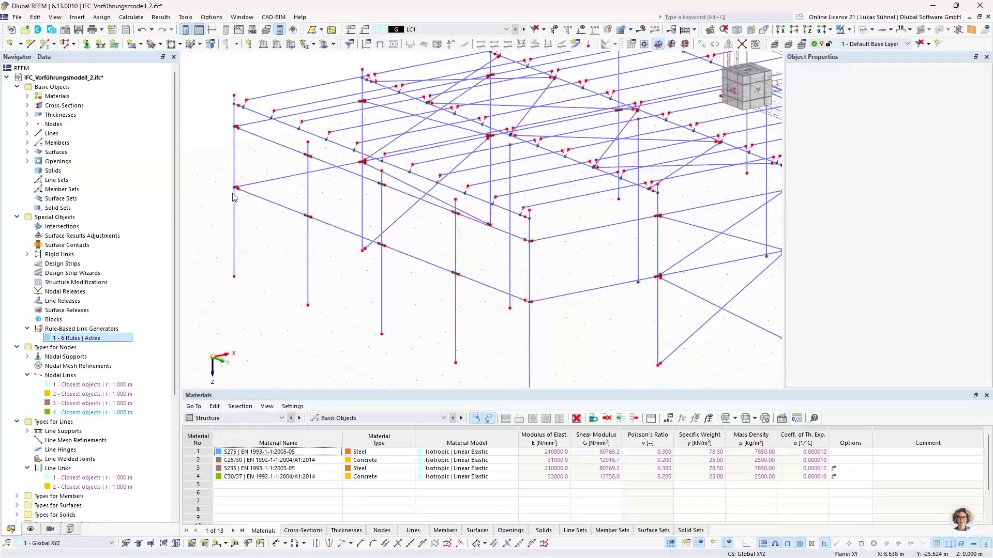
pyautogui.scroll(12, 232, 193)
pyautogui.moveTo(230, 204); pyautogui.dragTo(277, 251, button='middle')
pyautogui.scroll(-4, 277, 251)
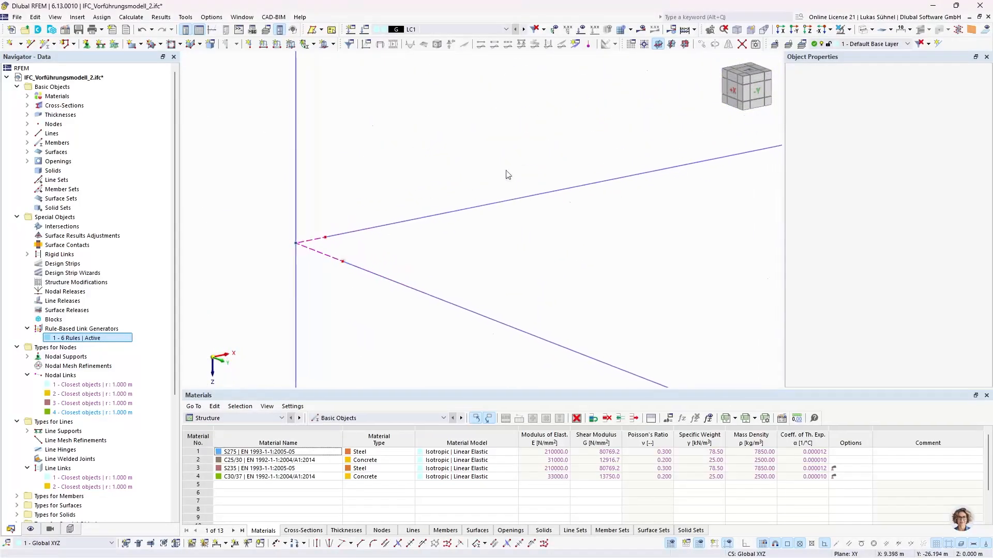
pyautogui.click(862, 30)
pyautogui.scroll(-7, 435, 212)
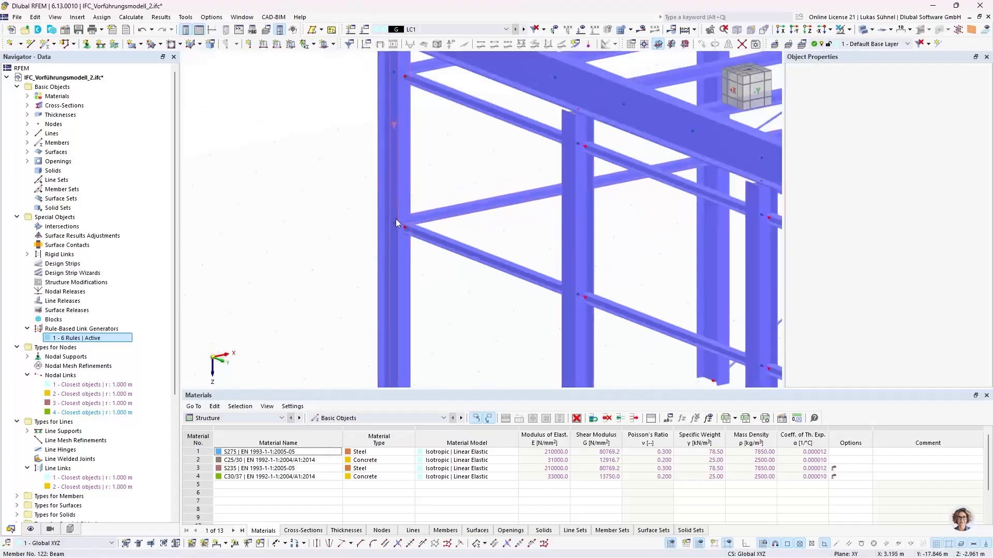
pyautogui.moveTo(396, 167); pyautogui.dragTo(365, 232, button='middle')
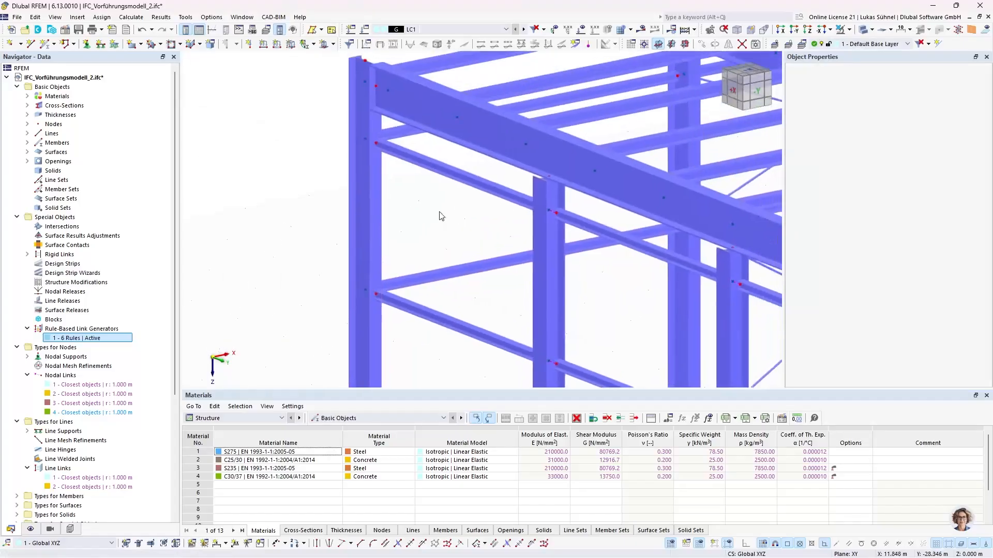
# Examine the links at the purlin ends and at the column joint with the bracing diagonals, comparing wireframe and solid display.
pyautogui.click(861, 31)
pyautogui.click(866, 32)
pyautogui.moveTo(624, 156); pyautogui.dragTo(356, 158, button='middle')
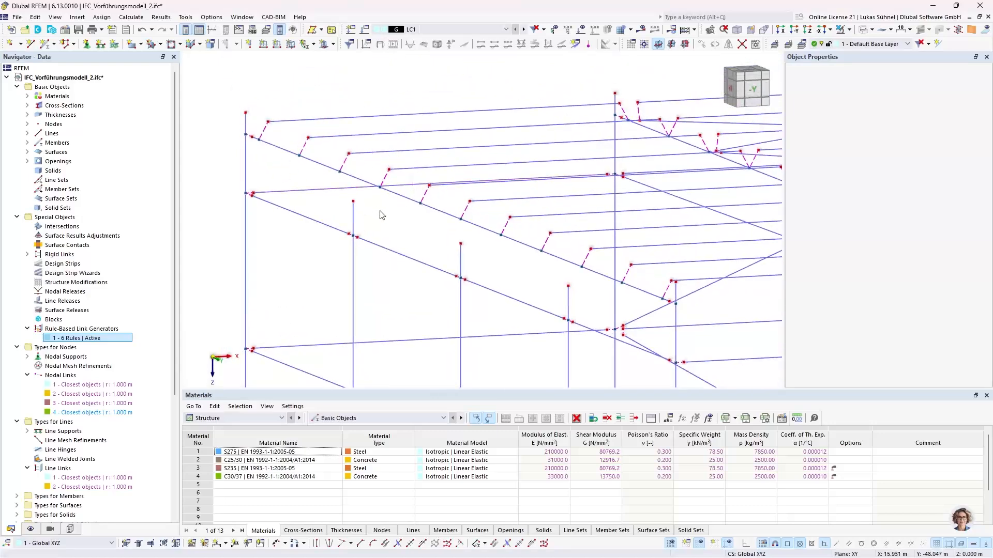
pyautogui.moveTo(508, 275); pyautogui.dragTo(410, 144, button='middle')
pyautogui.keyDown('ctrl'); pyautogui.moveTo(516, 212); pyautogui.dragTo(492, 250, button='middle'); pyautogui.keyUp('ctrl')
pyautogui.scroll(5, 468, 253)
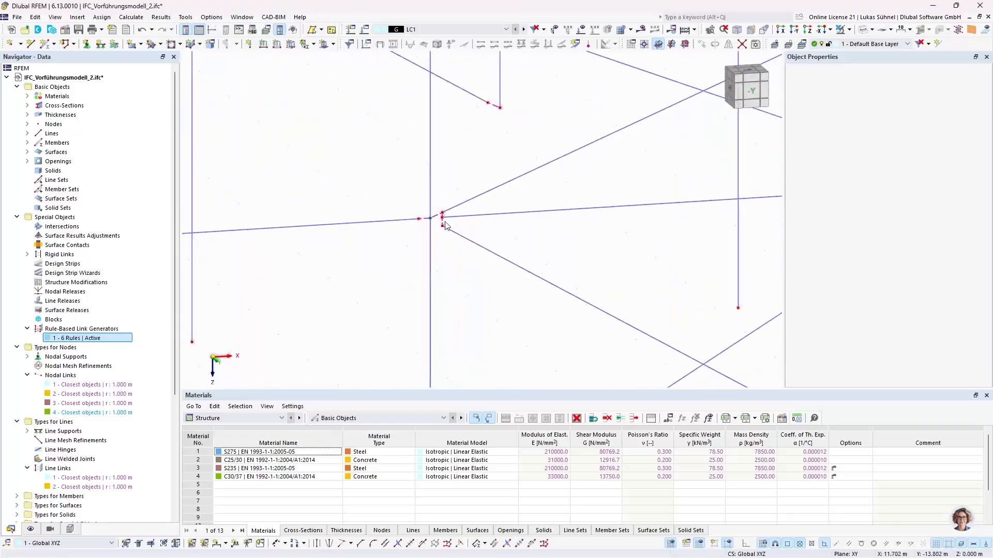
pyautogui.scroll(3, 445, 226)
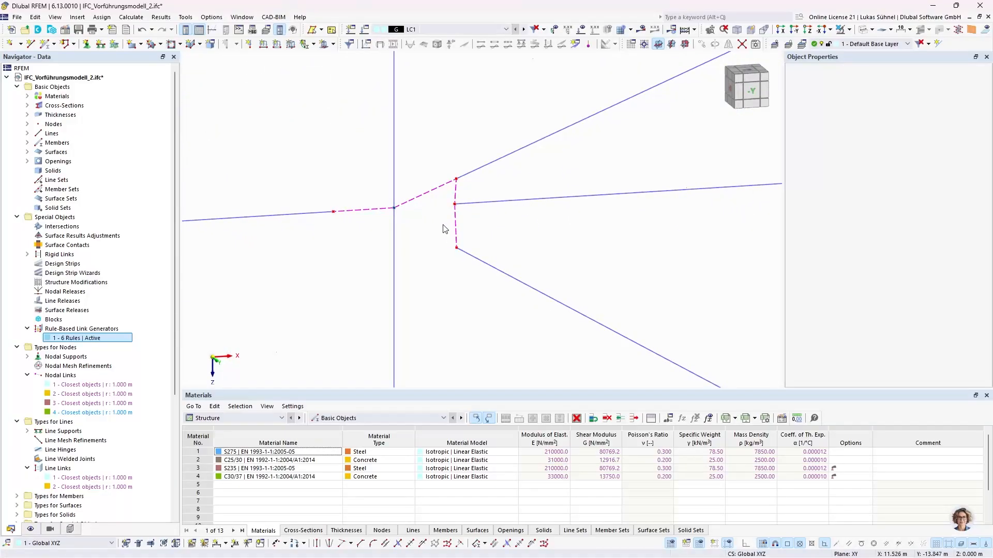
pyautogui.scroll(-4, 386, 217)
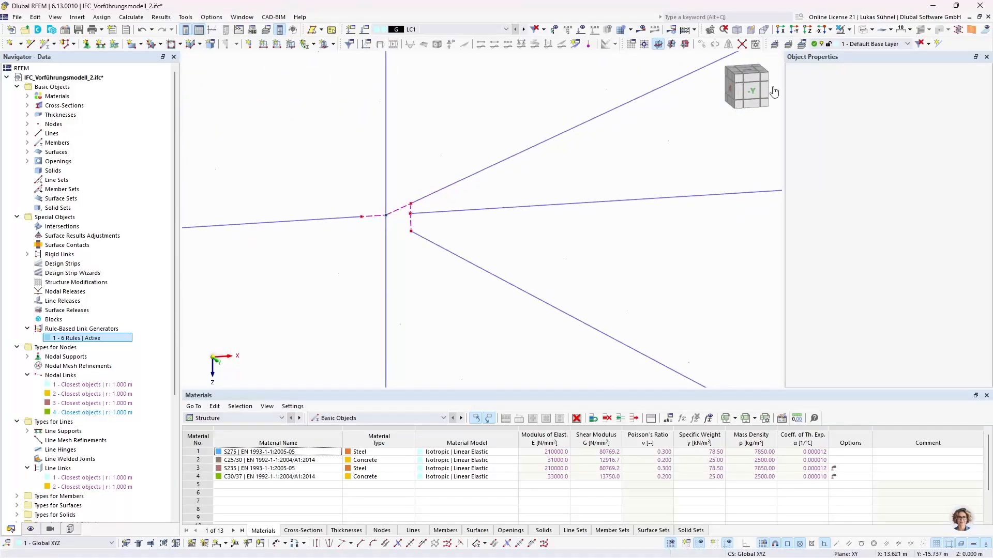
pyautogui.click(863, 30)
pyautogui.scroll(-2, 507, 216)
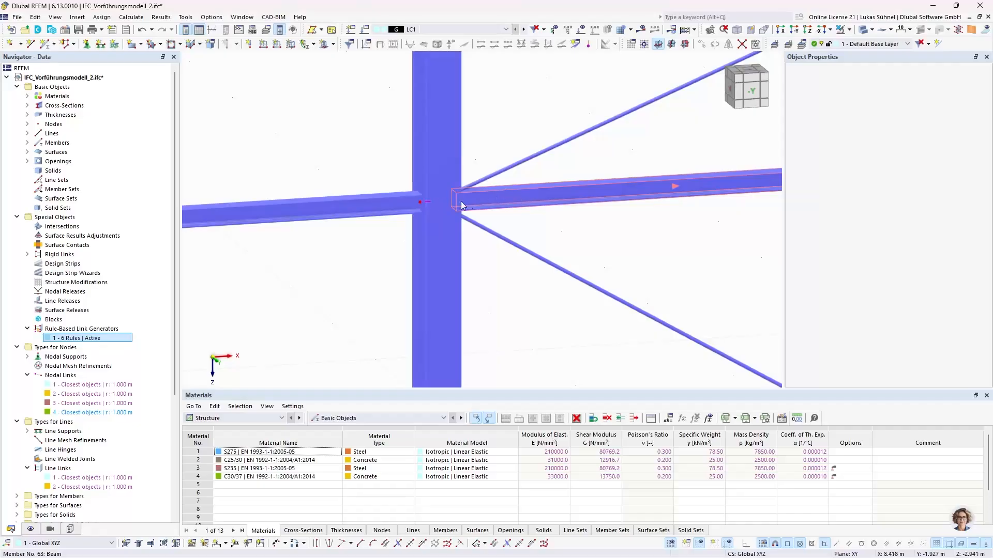
pyautogui.click(863, 30)
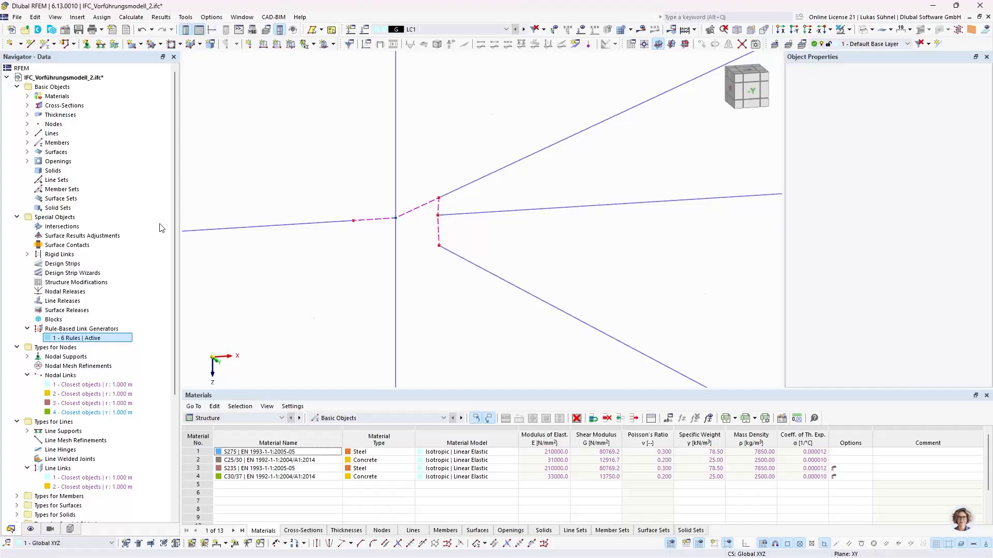
# Exclude the bracing diagonals with cross-section R 20 from the Beam - Member rule's member search and apply the link generator.
pyautogui.doubleClick(76, 339)
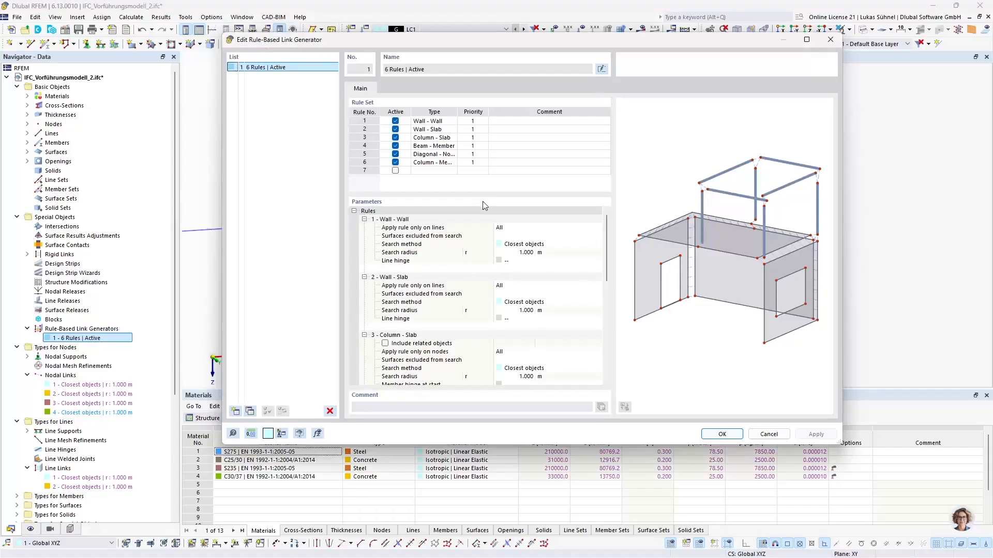
pyautogui.click(441, 150)
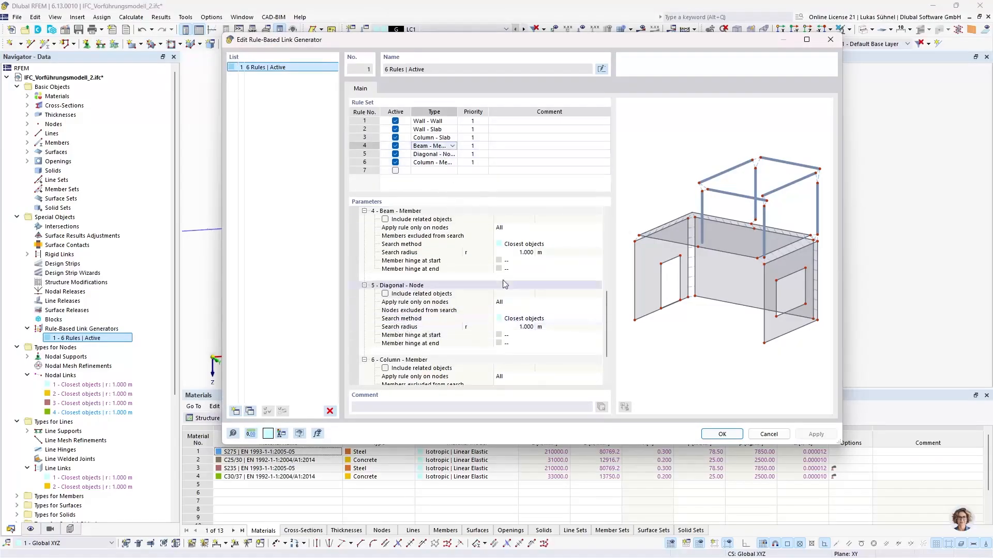
pyautogui.click(525, 236)
pyautogui.scroll(-6, 361, 265)
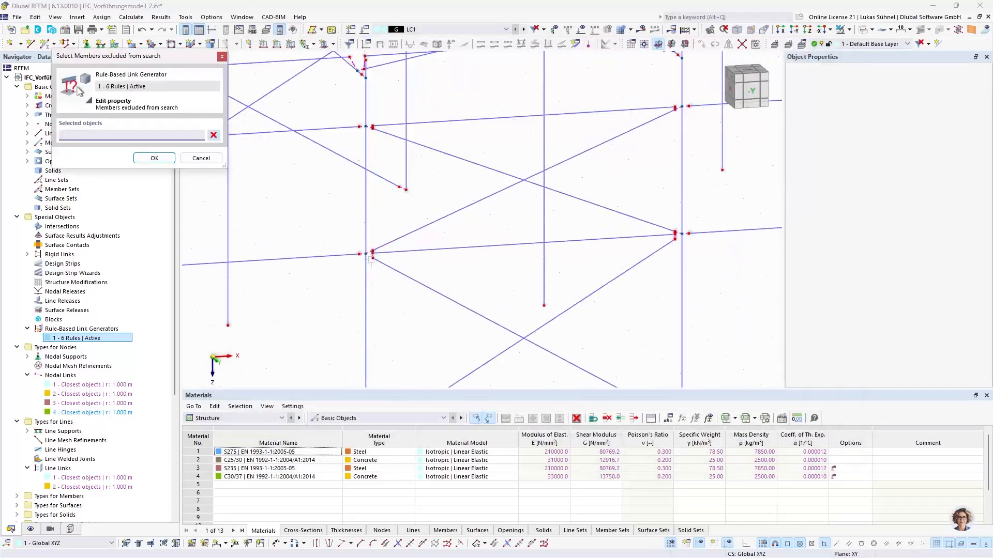
pyautogui.click(51, 530)
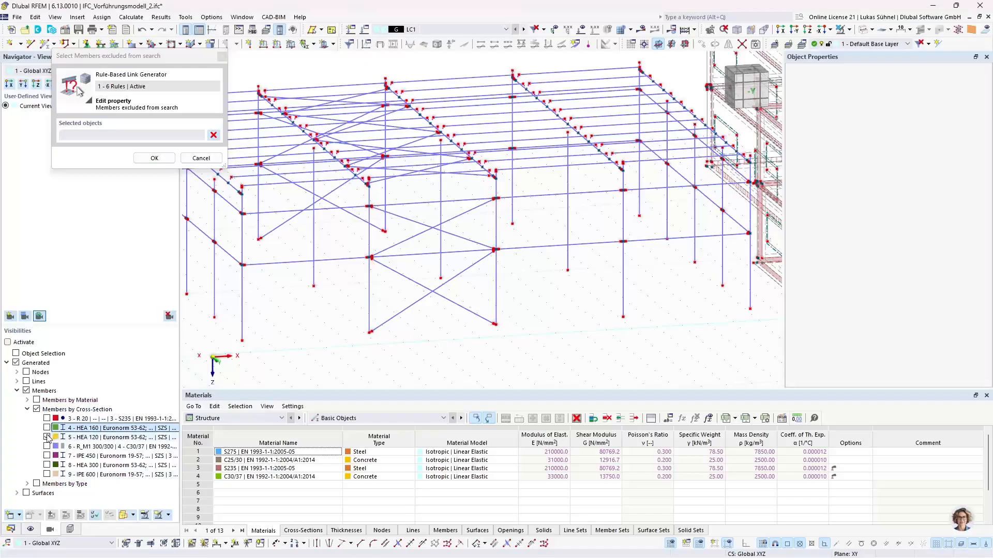
pyautogui.click(47, 419)
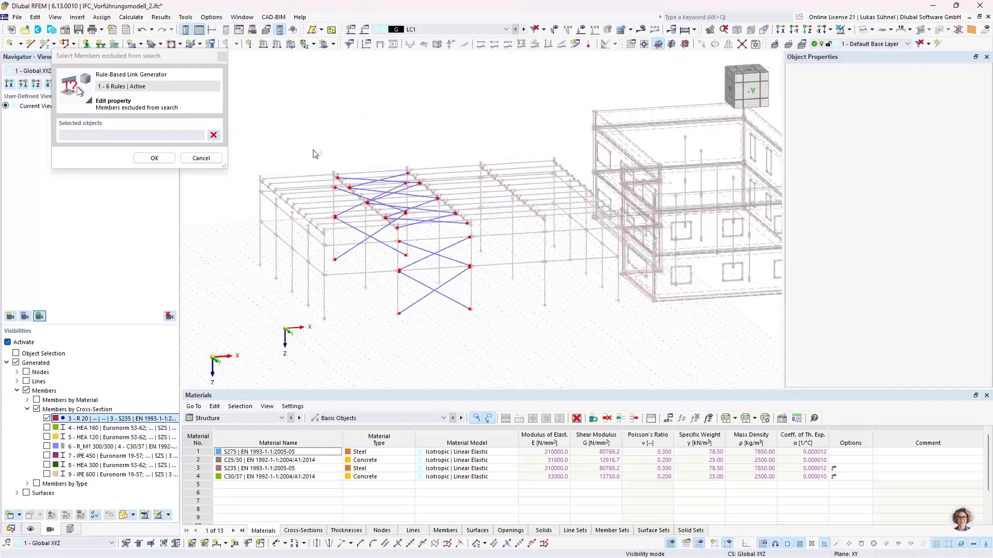
pyautogui.moveTo(296, 140); pyautogui.dragTo(526, 354)
pyautogui.click(154, 158)
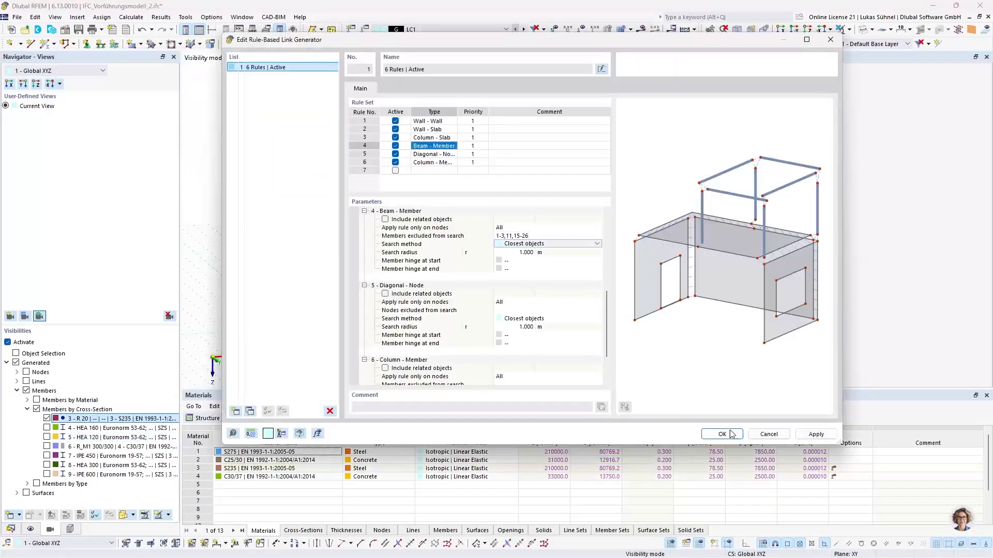
pyautogui.click(724, 435)
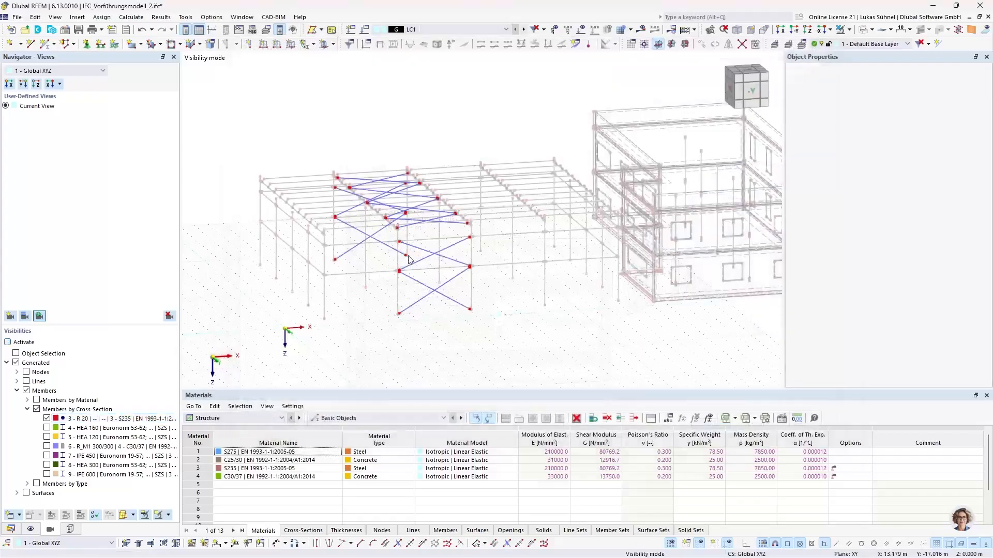
# Cancel the visibility mode and examine the regenerated links where the beam and bracing diagonals meet the column.
pyautogui.scroll(10, 439, 276)
pyautogui.moveTo(380, 273); pyautogui.dragTo(409, 122, button='middle')
pyautogui.scroll(8, 386, 265)
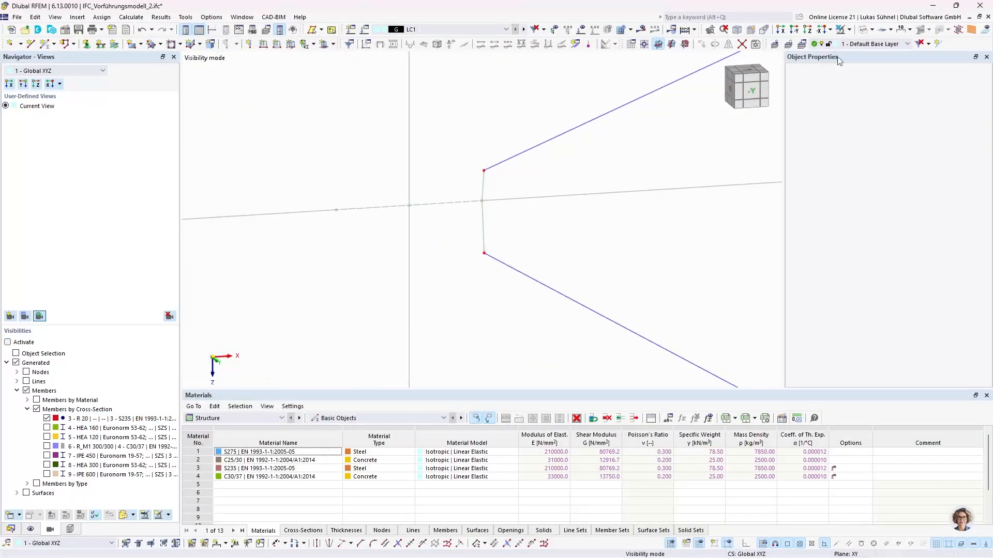
pyautogui.click(928, 44)
pyautogui.click(879, 118)
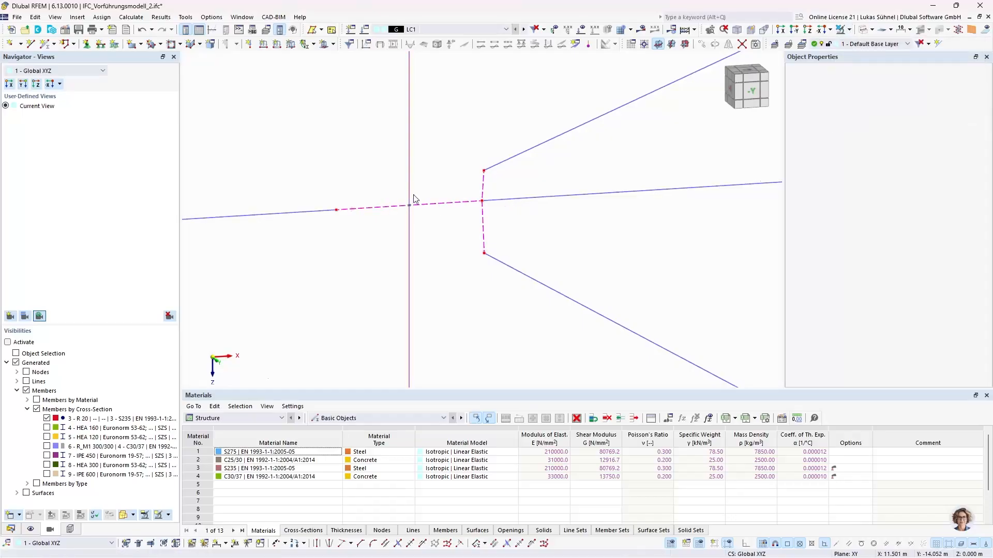
pyautogui.moveTo(444, 257); pyautogui.dragTo(334, 257, button='middle')
pyautogui.scroll(-4, 333, 258)
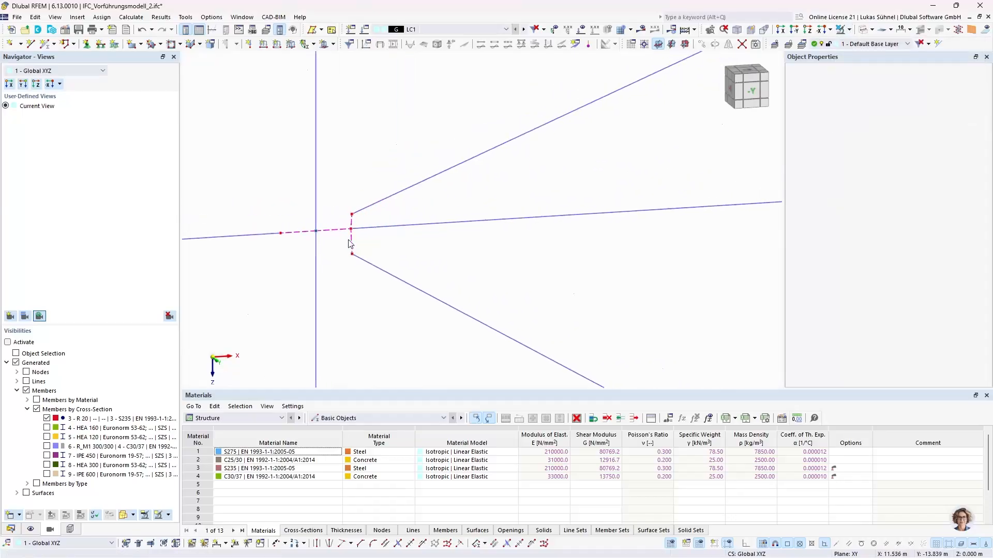
pyautogui.scroll(2, 345, 216)
pyautogui.scroll(2, 346, 217)
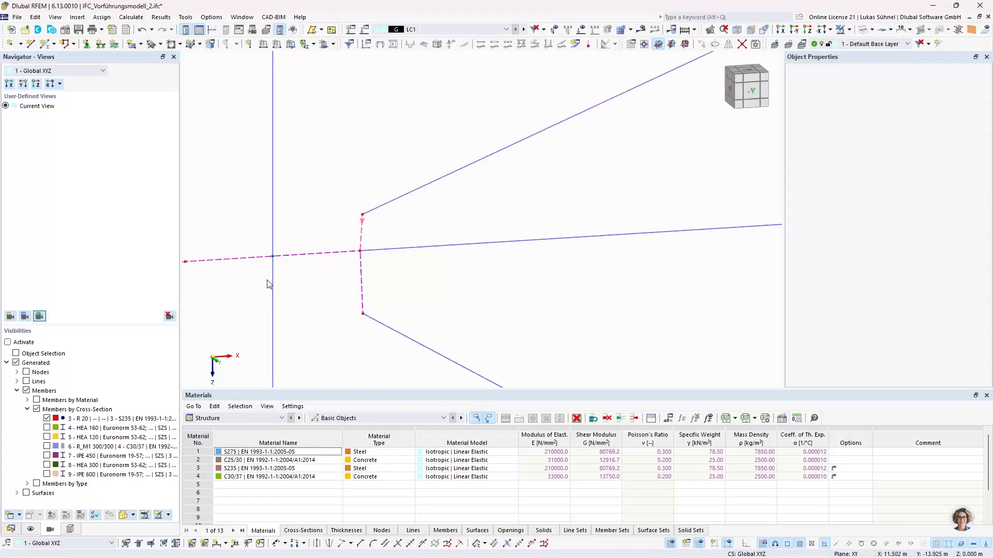
pyautogui.scroll(-5, 267, 282)
# Exclude the braced bay's nodes on the HEA 160 and HEA 120 members from the Diagonal - Node rule's search and apply the link generator.
pyautogui.click(10, 529)
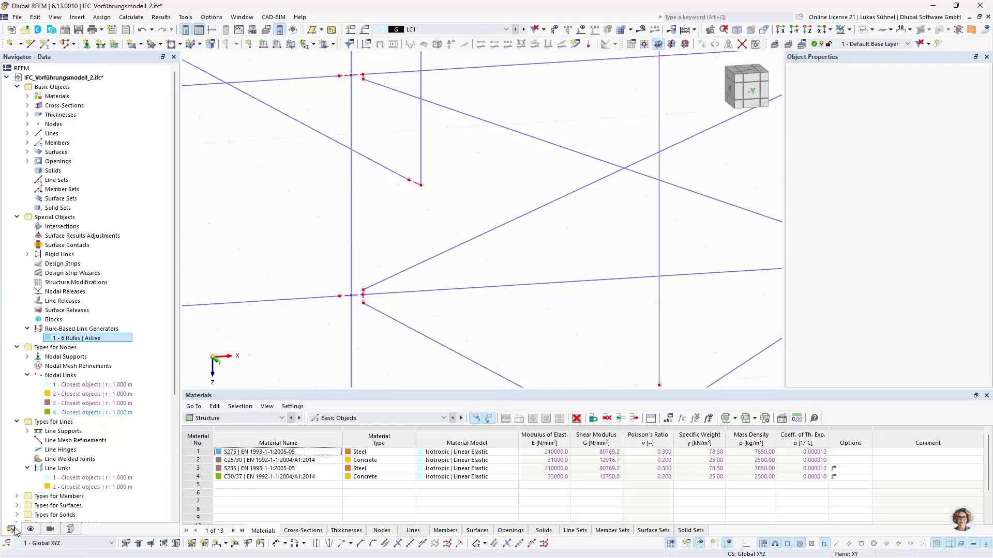
pyautogui.doubleClick(77, 338)
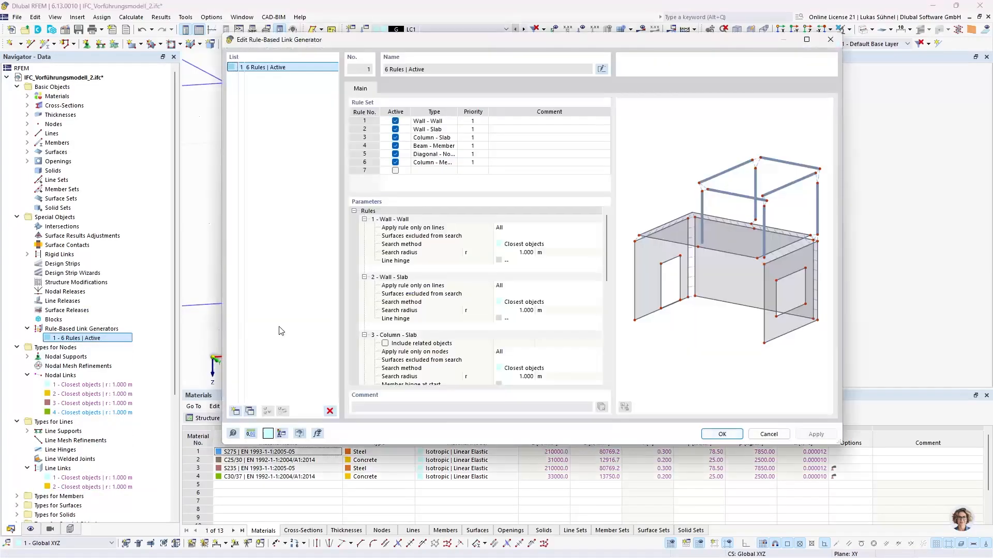
pyautogui.click(440, 155)
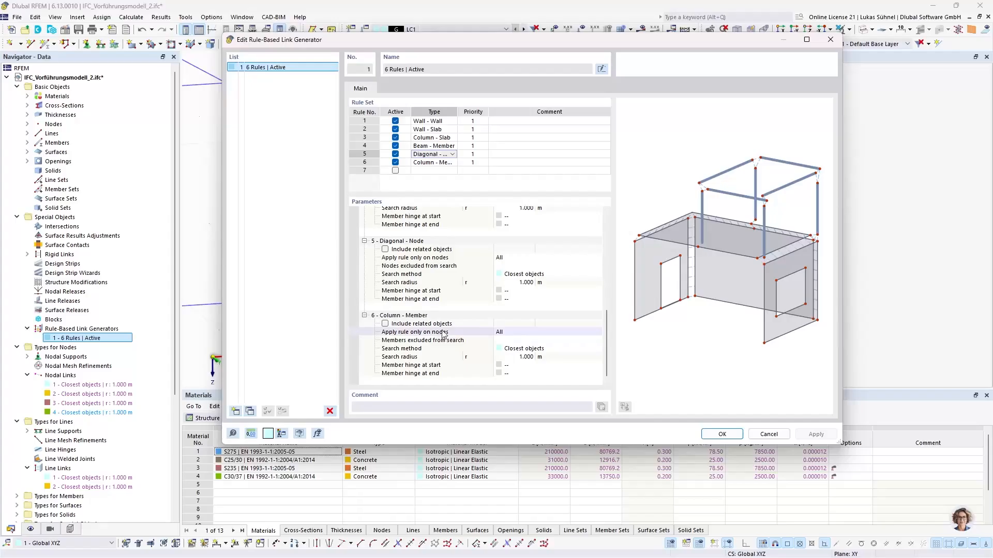
pyautogui.click(504, 267)
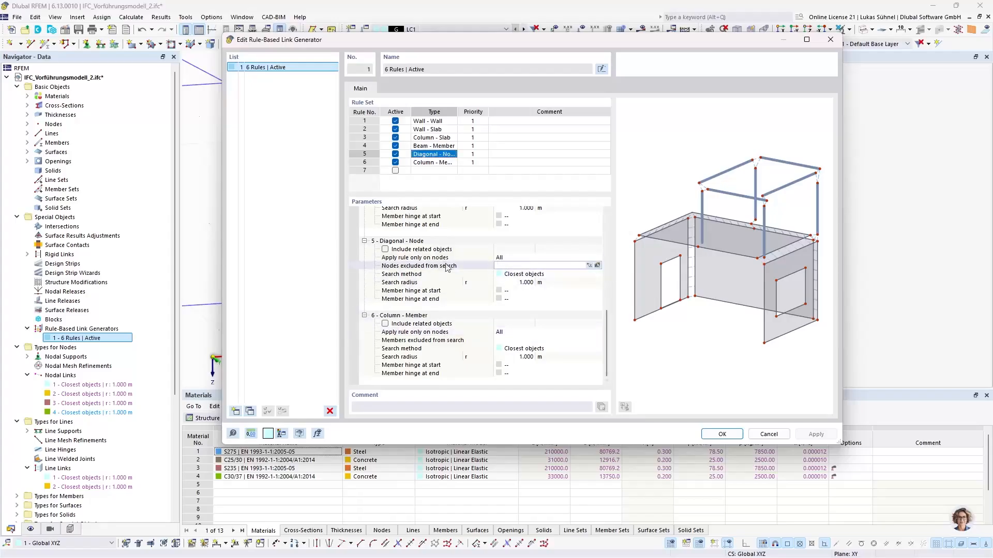
pyautogui.click(590, 266)
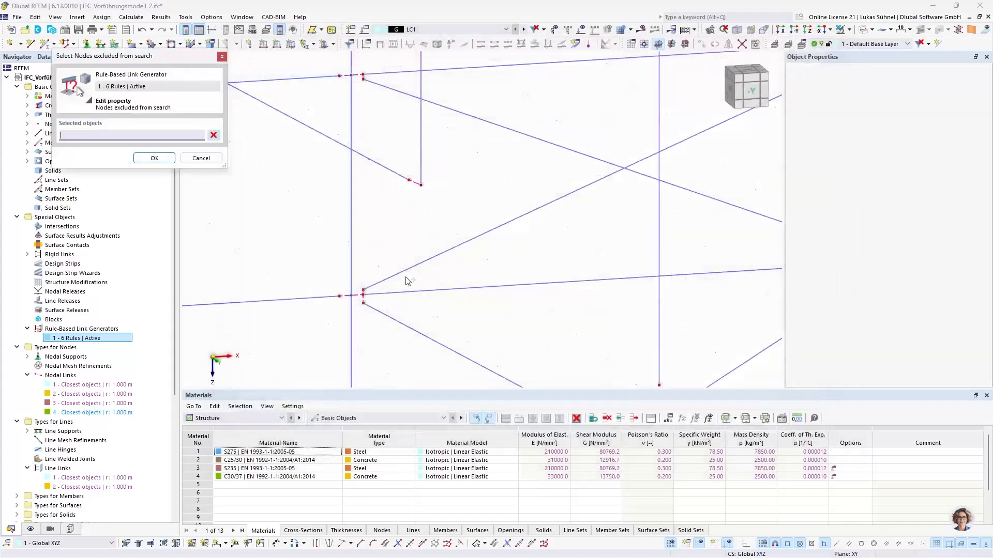
pyautogui.click(50, 529)
pyautogui.click(47, 428)
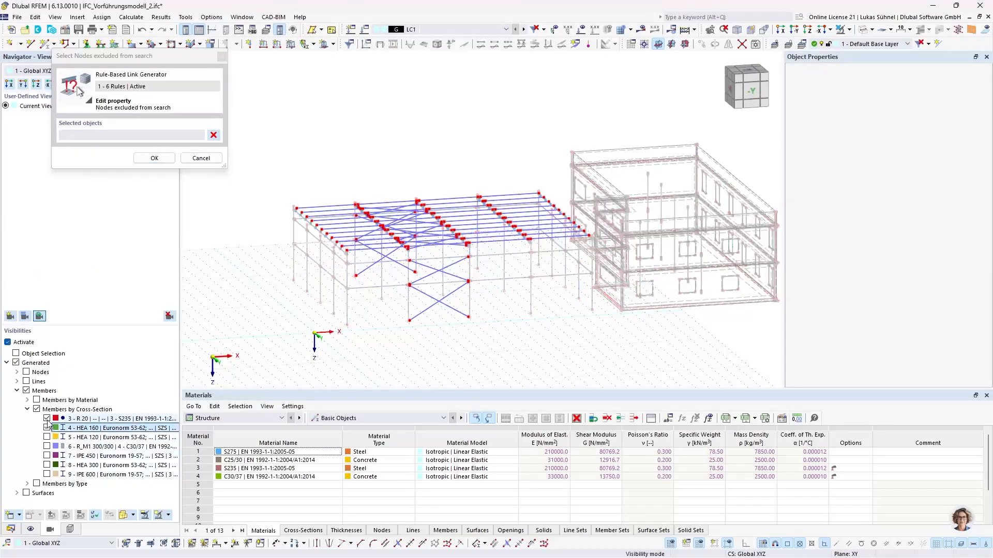
pyautogui.click(47, 419)
pyautogui.click(47, 437)
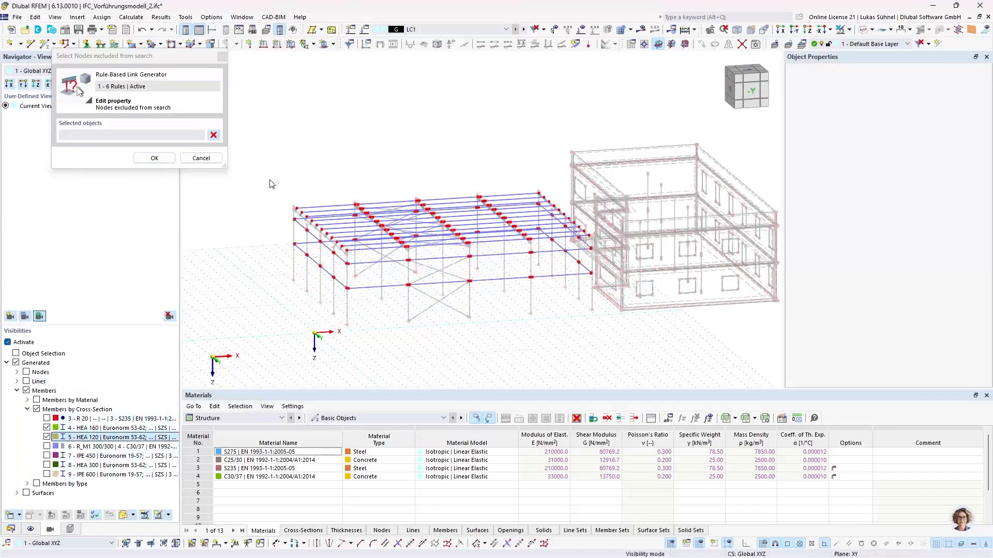
pyautogui.moveTo(335, 181); pyautogui.dragTo(453, 323)
pyautogui.click(154, 158)
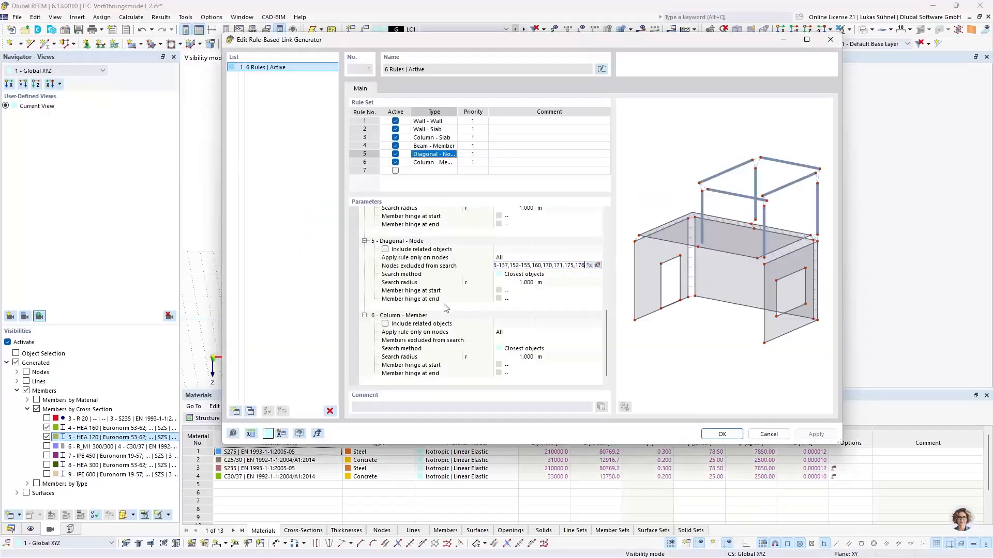
pyautogui.click(723, 435)
# Cancel the visibility mode and examine the regenerated links along the braced bay's rafter and at the column joint below it.
pyautogui.scroll(10, 381, 233)
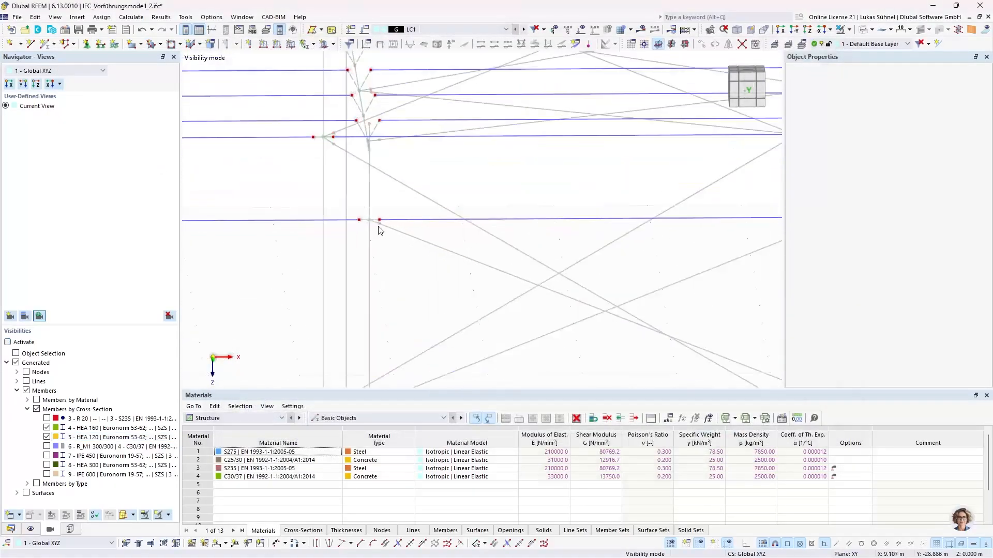
pyautogui.click(849, 30)
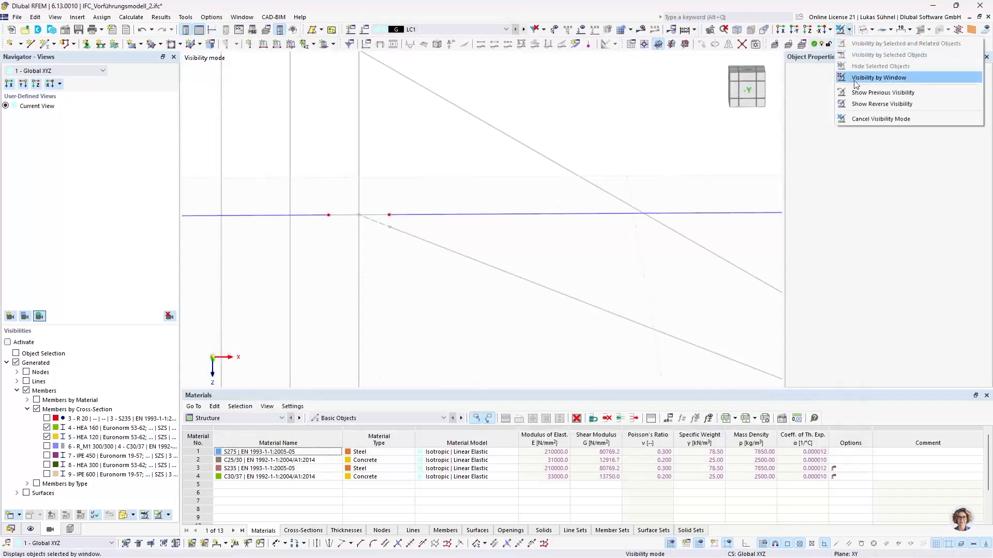
pyautogui.click(858, 121)
pyautogui.scroll(-5, 399, 241)
pyautogui.keyDown('ctrl'); pyautogui.moveTo(382, 175); pyautogui.dragTo(410, 223, button='middle'); pyautogui.keyUp('ctrl')
pyautogui.scroll(4, 526, 230)
pyautogui.scroll(5, 470, 217)
pyautogui.scroll(-6, 452, 267)
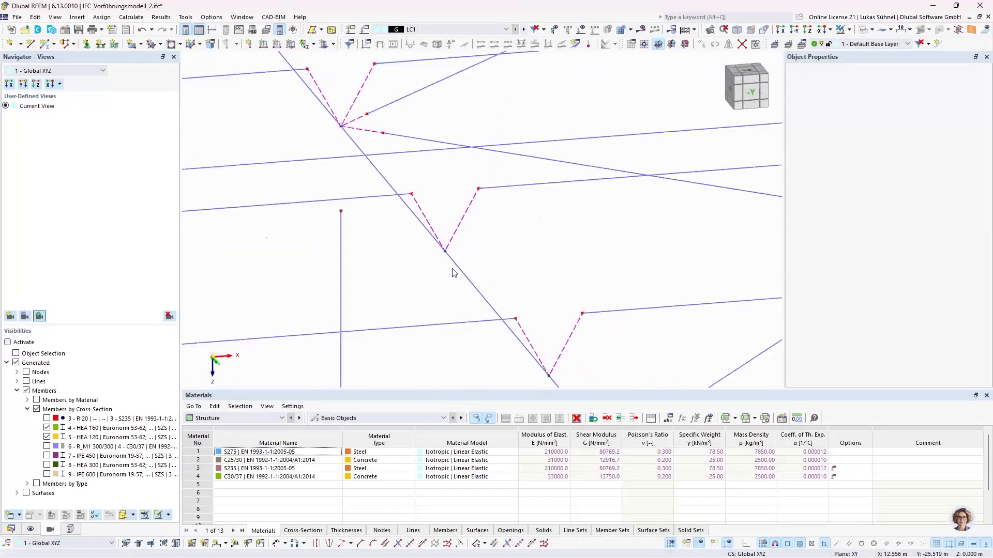
pyautogui.scroll(-1, 495, 318)
pyautogui.moveTo(505, 324); pyautogui.dragTo(289, 83, button='middle')
pyautogui.scroll(-3, 472, 246)
pyautogui.moveTo(472, 246); pyautogui.dragTo(387, 115, button='middle')
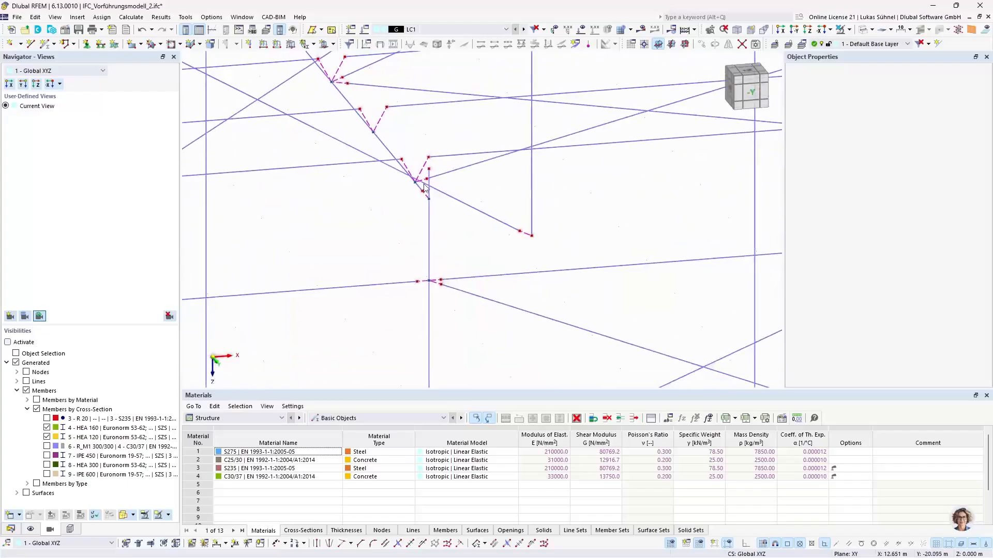
# Examine the links at the braced column's joint, at the purlin ends on the gable rafter and at the inner rafter's roof bracing.
pyautogui.scroll(-8, 418, 205)
pyautogui.keyDown('ctrl'); pyautogui.moveTo(479, 281); pyautogui.dragTo(525, 283, button='middle'); pyautogui.keyUp('ctrl')
pyautogui.scroll(10, 525, 283)
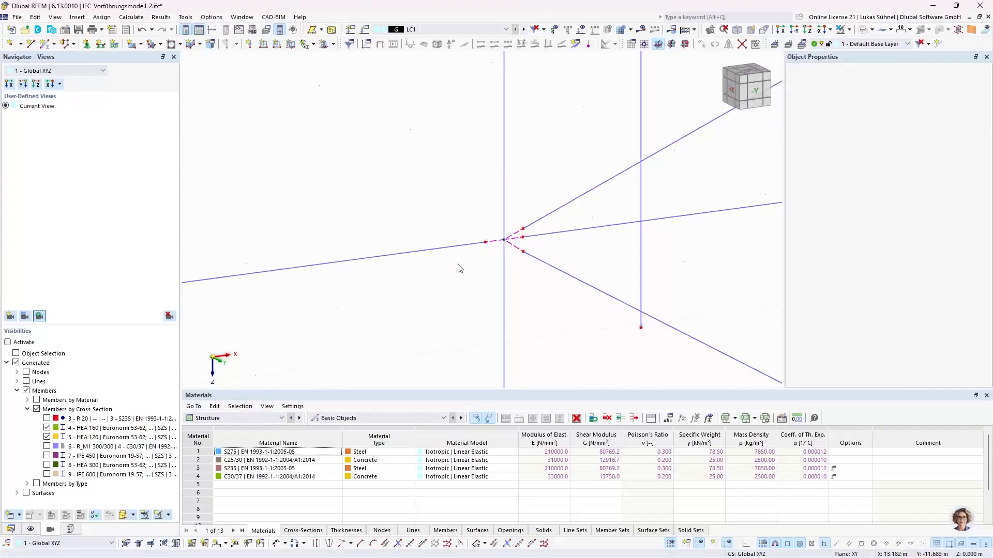
pyautogui.scroll(-10, 460, 268)
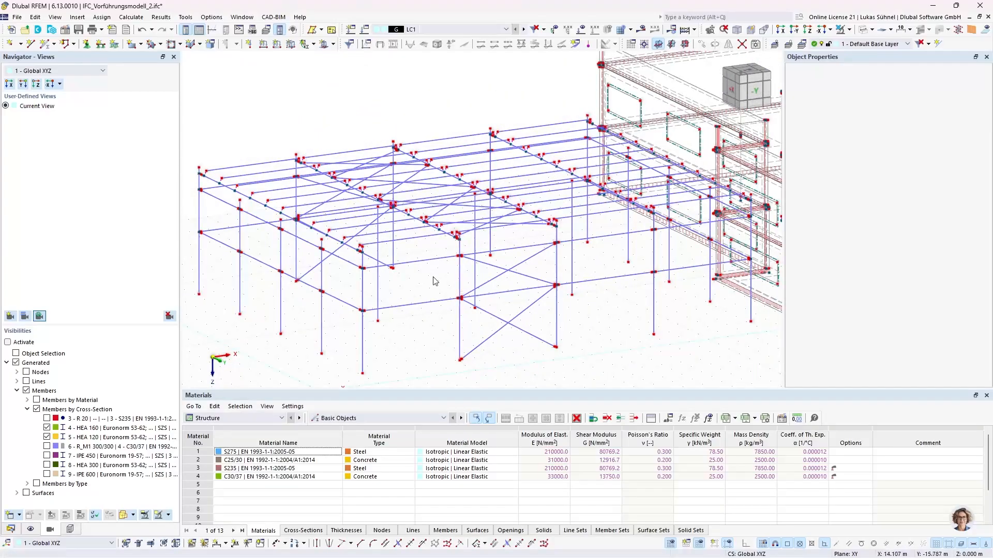
pyautogui.keyDown('ctrl'); pyautogui.moveTo(435, 281); pyautogui.dragTo(287, 181, button='middle'); pyautogui.keyUp('ctrl')
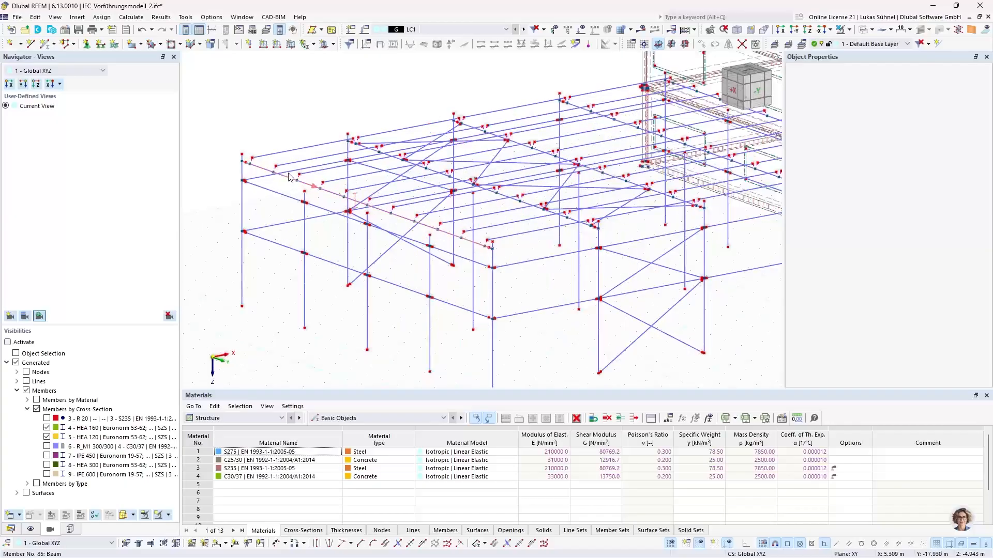
pyautogui.scroll(3, 289, 178)
pyautogui.scroll(3, 332, 224)
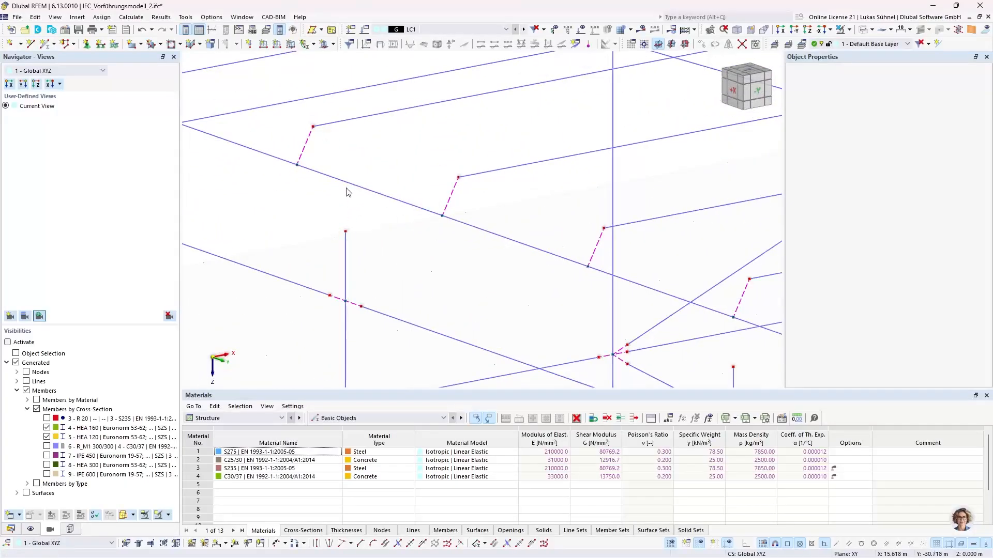
pyautogui.scroll(-6, 339, 186)
pyautogui.moveTo(473, 236); pyautogui.dragTo(333, 247, button='middle')
pyautogui.scroll(5, 362, 231)
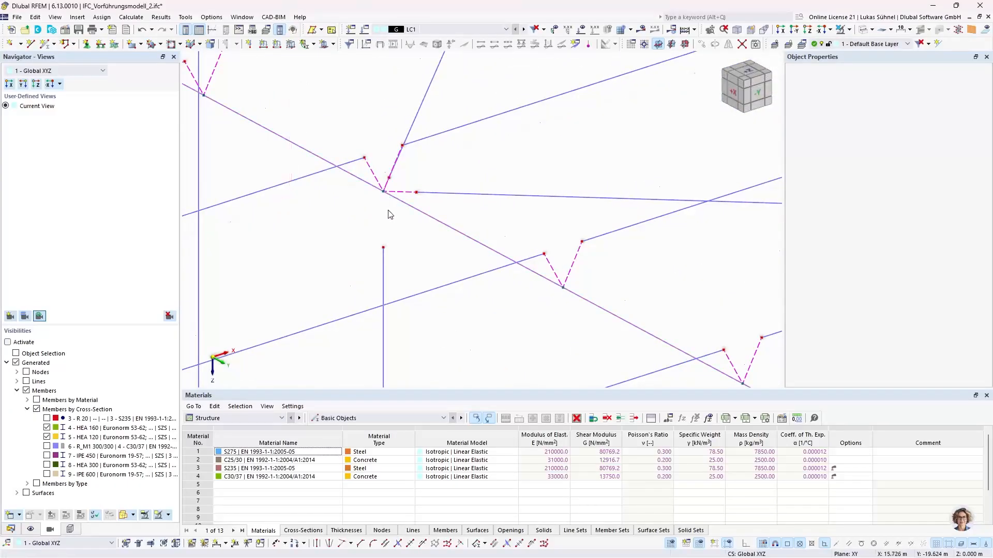
pyautogui.scroll(-5, 388, 212)
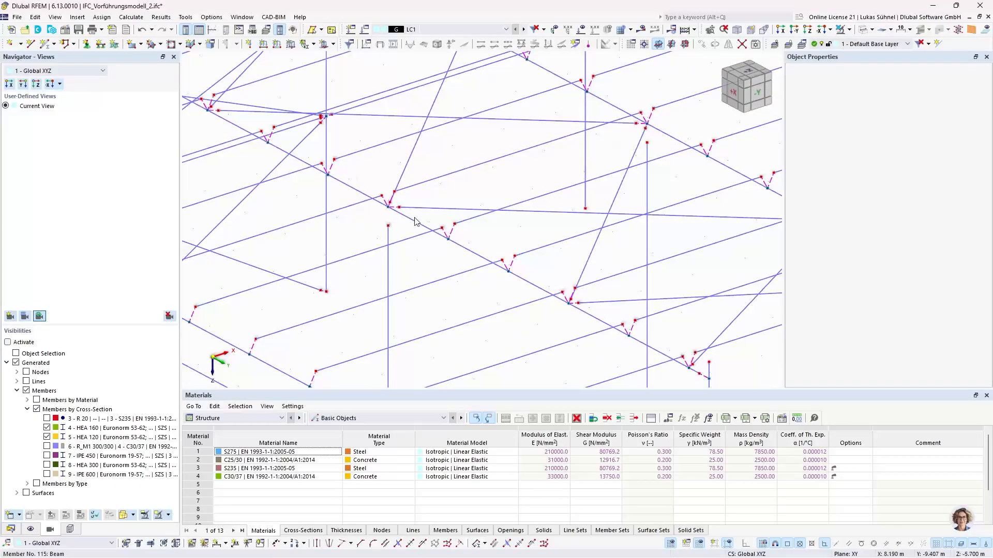
# Review the link generator's Column - Member and Column - Slab rule parameters and close it without changes.
pyautogui.click(16, 529)
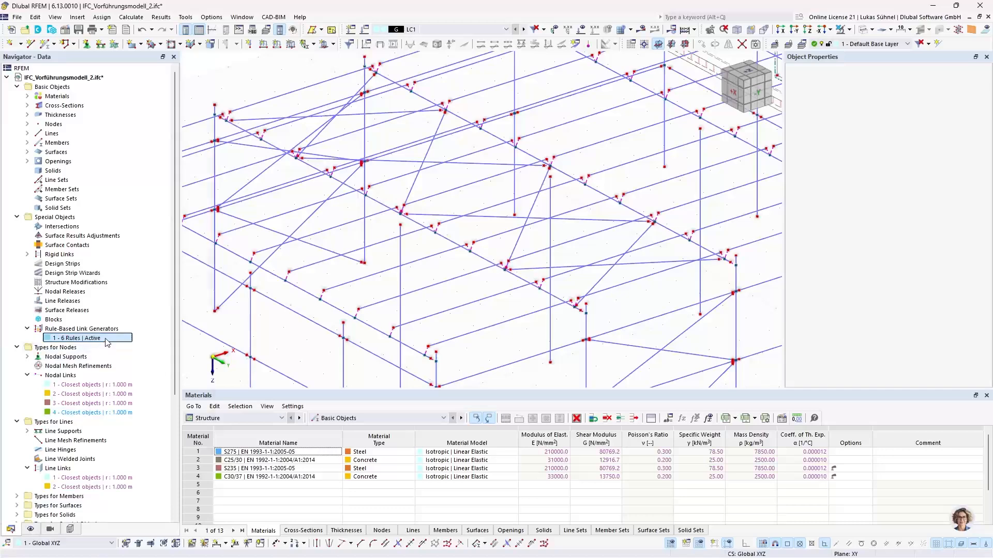
pyautogui.doubleClick(82, 338)
pyautogui.click(438, 167)
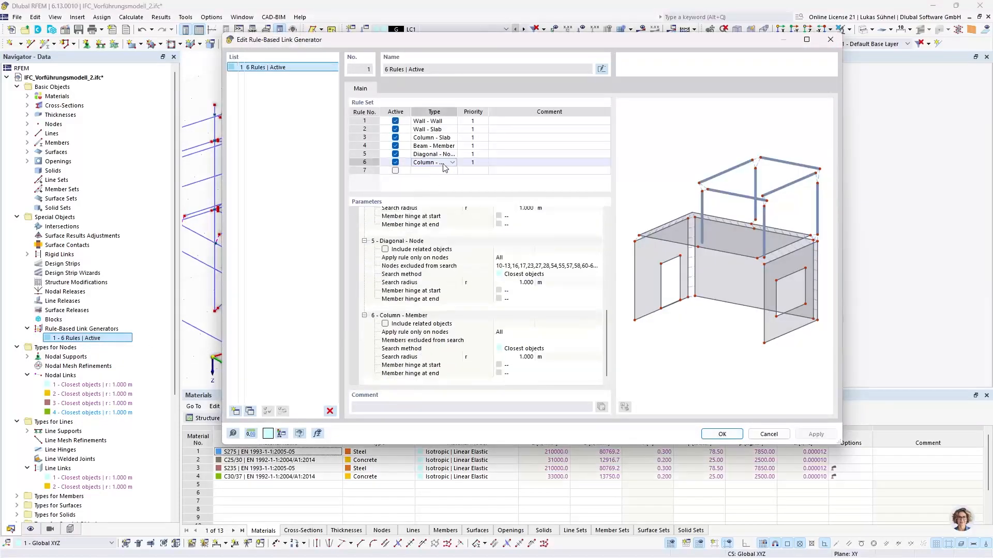
pyautogui.moveTo(459, 111); pyautogui.dragTo(486, 114)
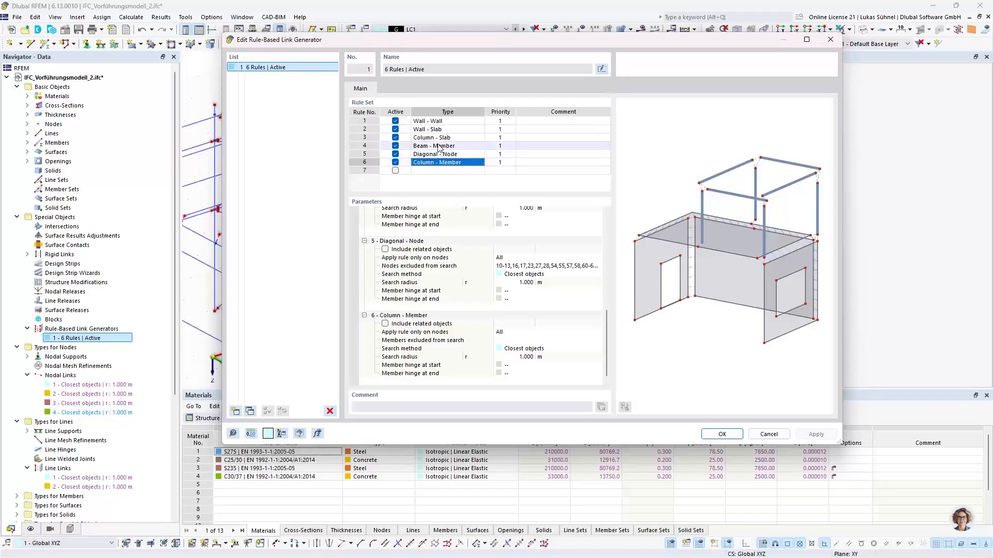
pyautogui.click(425, 139)
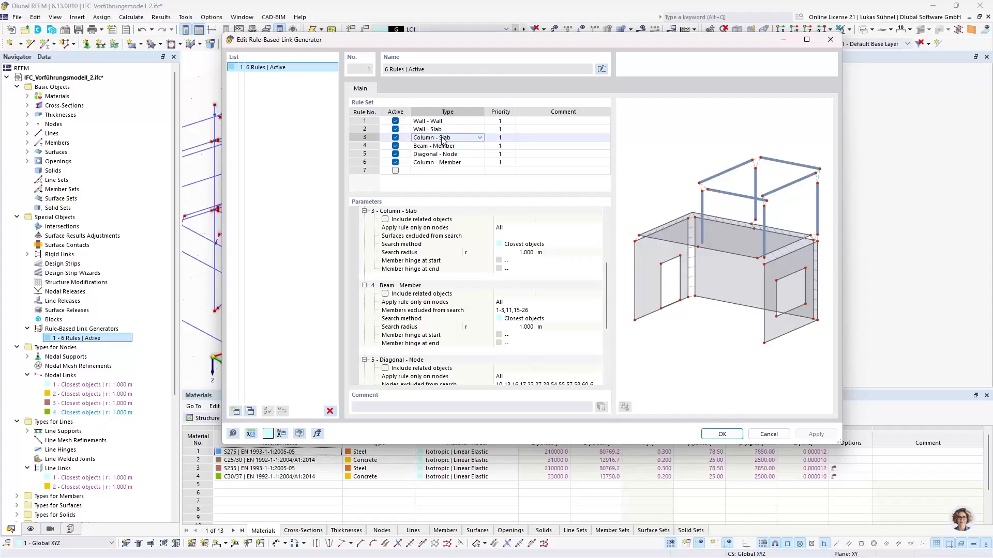
pyautogui.click(768, 434)
# Examine the steel frame's column, beam and purlin links and compare them with the columns and slabs of the neighbouring concrete building.
pyautogui.scroll(-3, 454, 255)
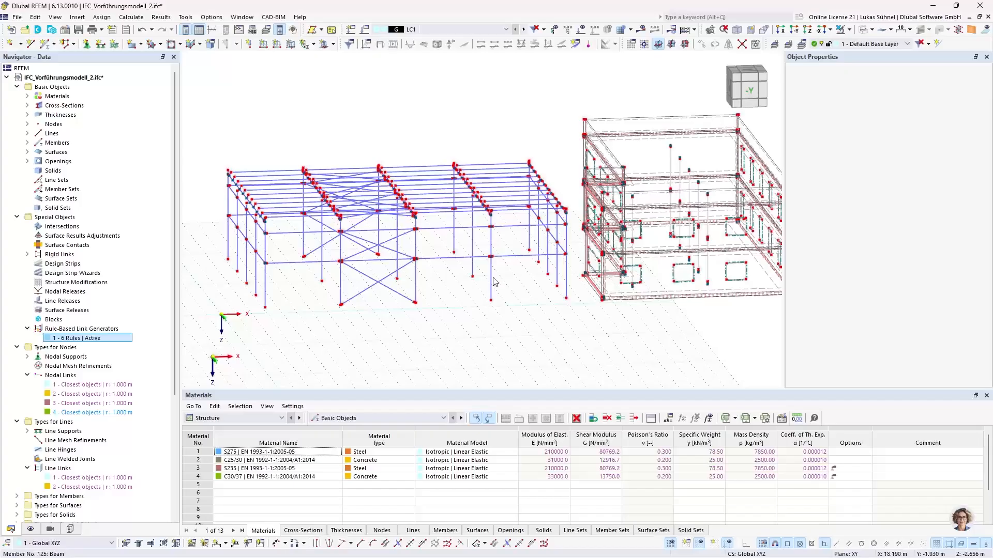
pyautogui.scroll(5, 495, 239)
pyautogui.scroll(3, 496, 220)
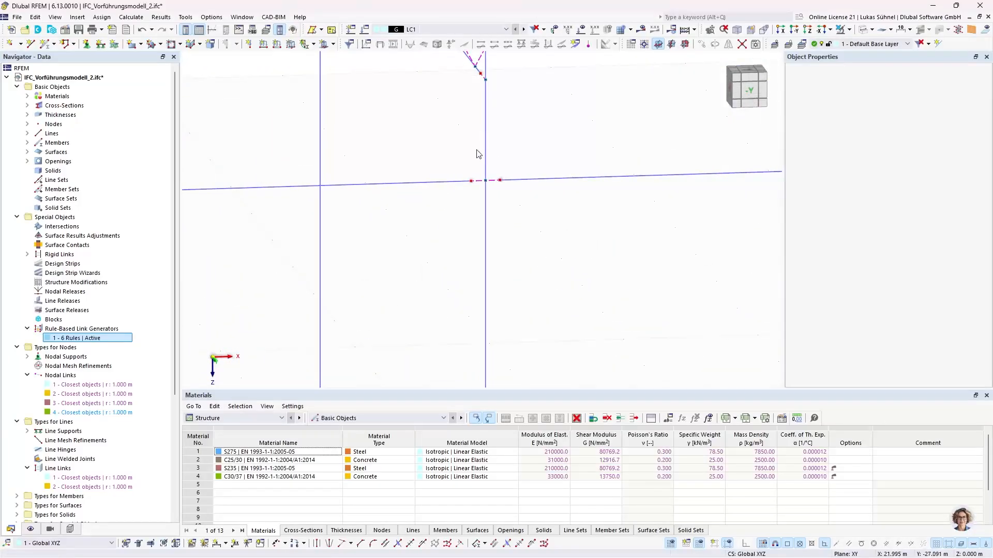
pyautogui.scroll(-2, 483, 193)
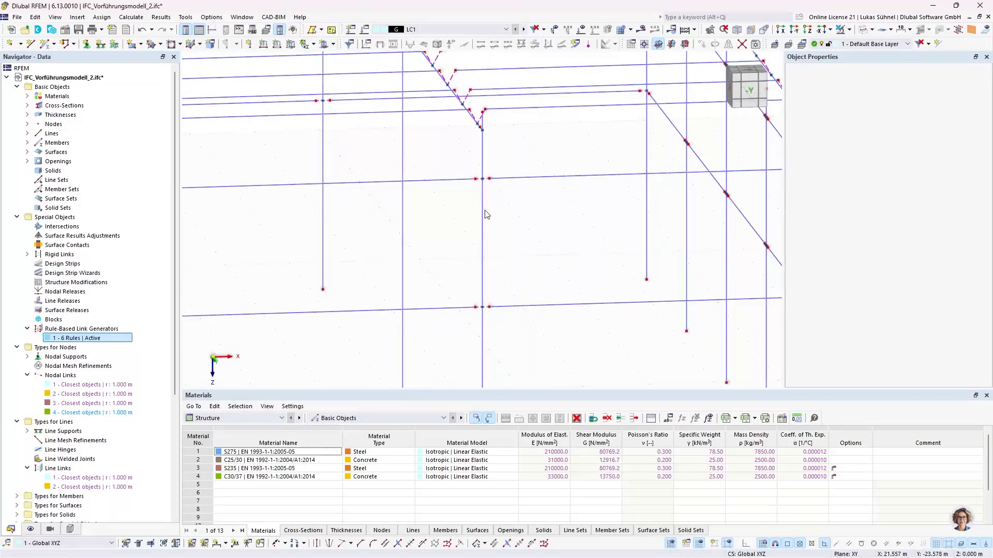
pyautogui.scroll(-5, 486, 215)
pyautogui.moveTo(381, 237); pyautogui.dragTo(402, 208, button='middle')
pyautogui.scroll(4, 373, 158)
pyautogui.scroll(-4, 383, 194)
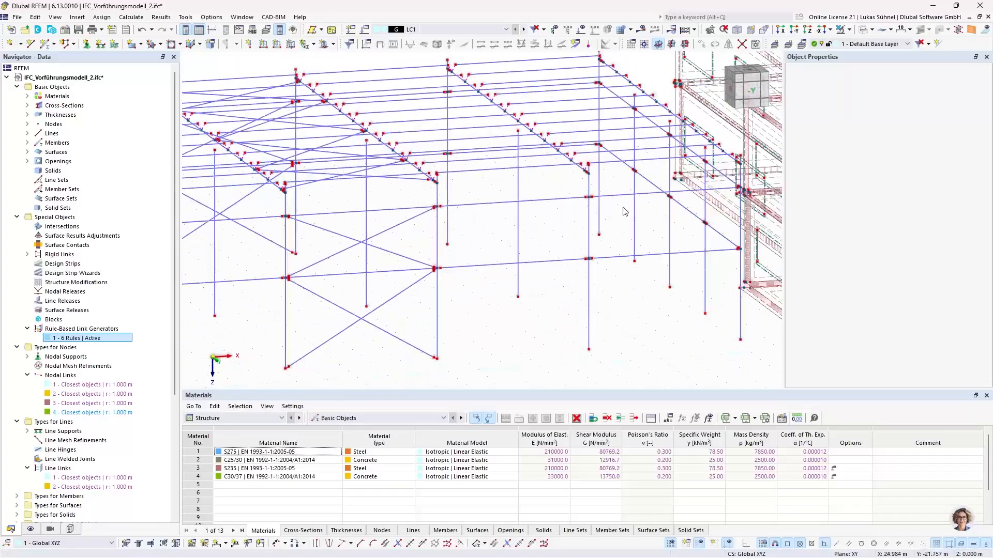
pyautogui.moveTo(625, 210); pyautogui.dragTo(362, 222, button='middle')
pyautogui.moveTo(595, 183); pyautogui.dragTo(609, 138, button='middle')
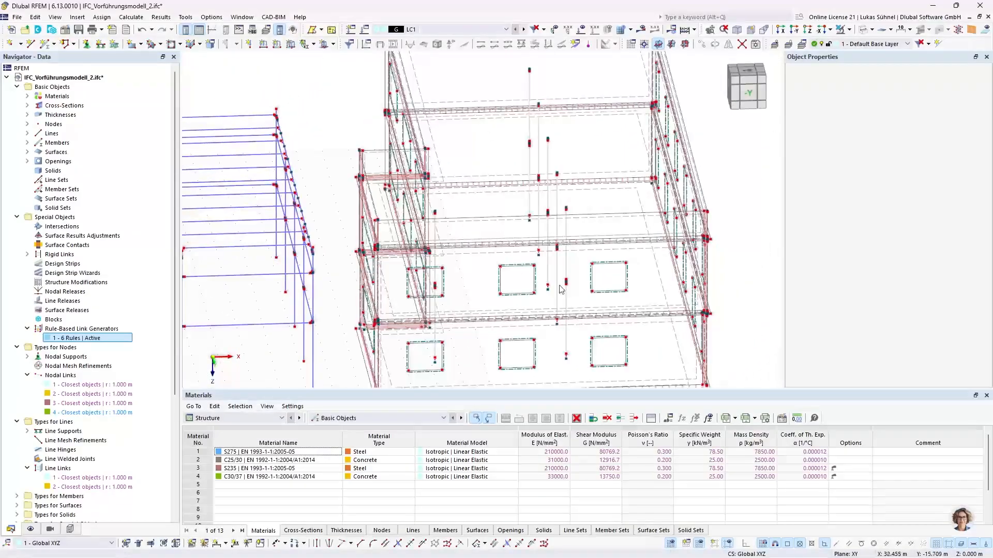
pyautogui.moveTo(324, 235); pyautogui.dragTo(610, 170, button='middle')
pyautogui.moveTo(355, 208); pyautogui.dragTo(549, 206, button='middle')
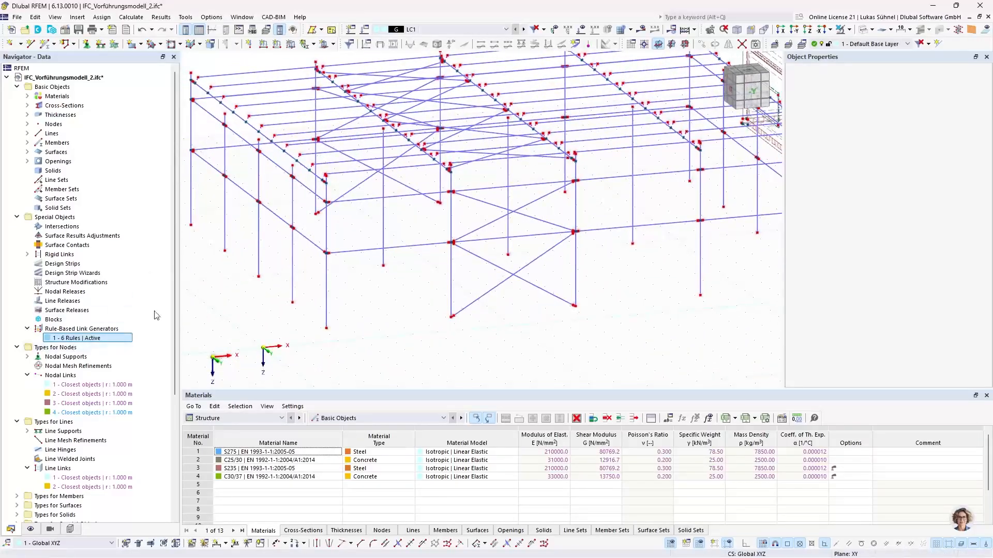
pyautogui.scroll(6, 263, 132)
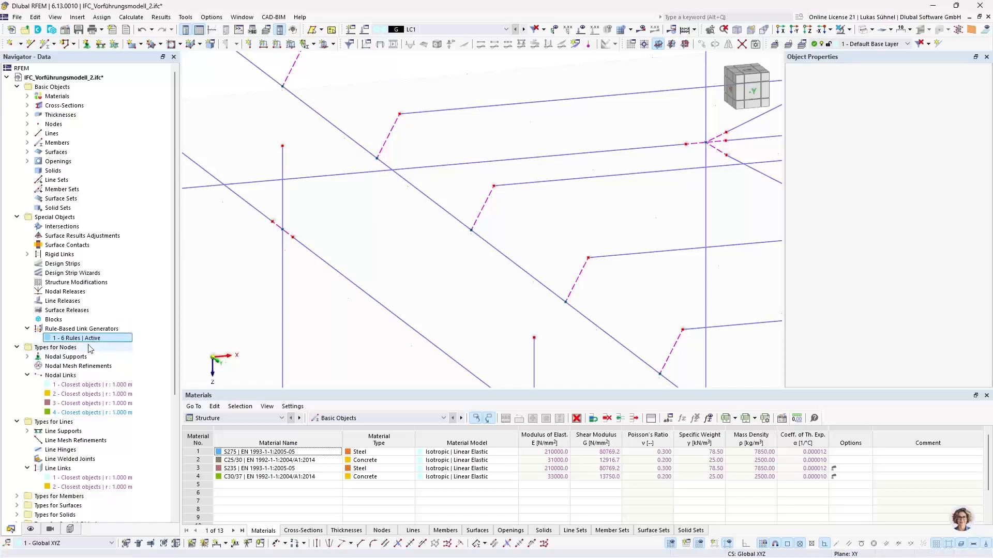
# Restrict the link generator's Column - Slab rule to the concrete building's nodes 183-206,257-552 and confirm the edited generator.
pyautogui.doubleClick(78, 338)
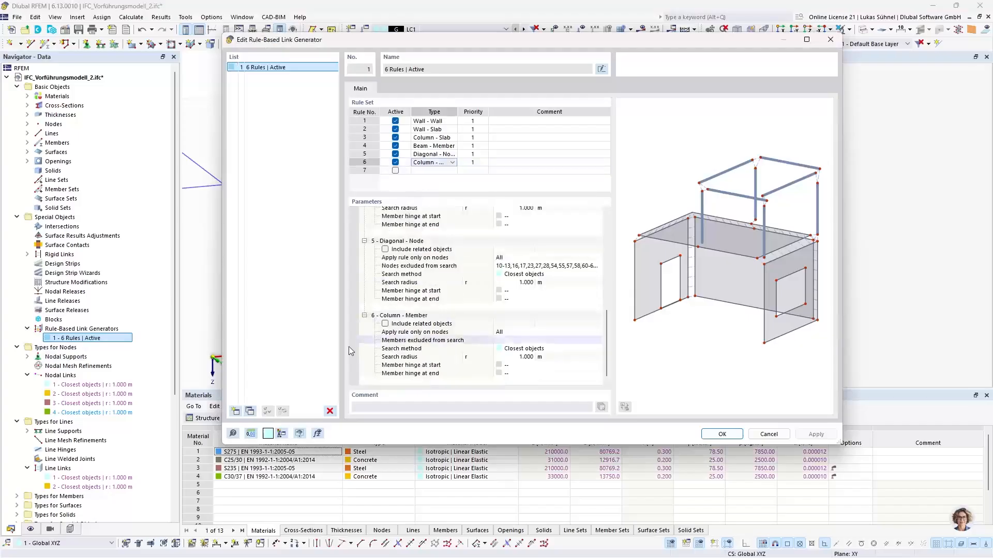
pyautogui.moveTo(458, 113); pyautogui.dragTo(478, 112)
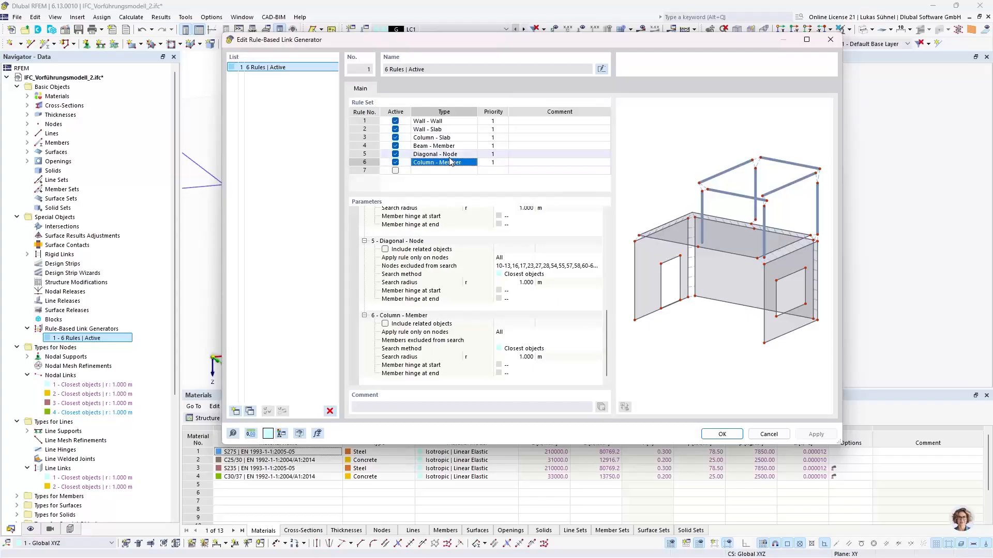
pyautogui.click(432, 138)
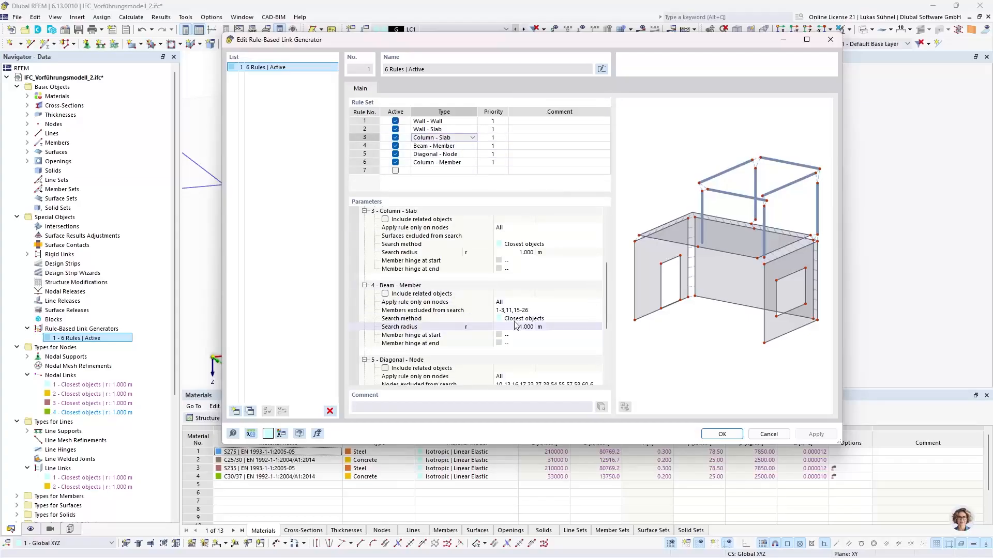
pyautogui.click(524, 236)
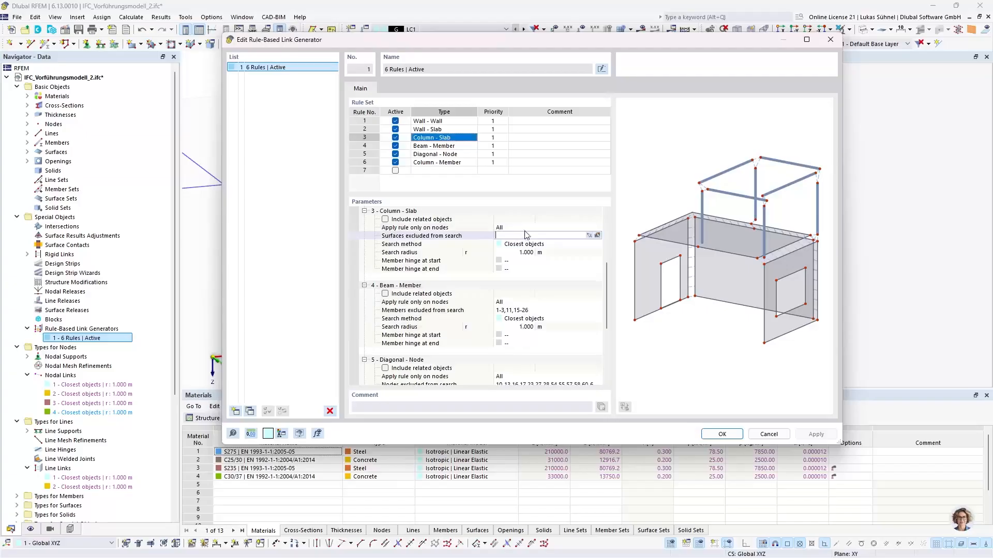
pyautogui.click(559, 227)
pyautogui.click(589, 228)
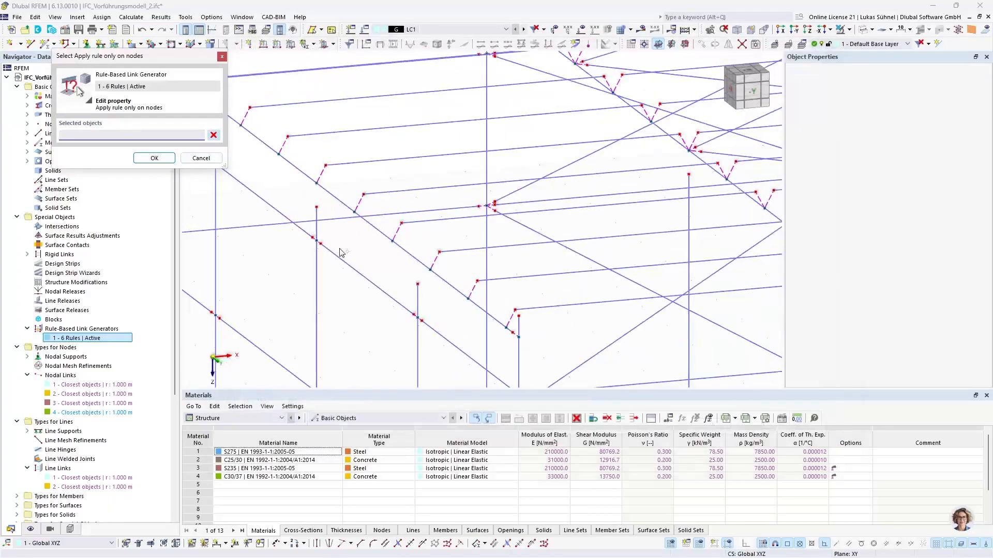
pyautogui.keyDown('ctrl'); pyautogui.moveTo(496, 248); pyautogui.dragTo(464, 380, button='middle'); pyautogui.keyUp('ctrl')
pyautogui.moveTo(428, 93); pyautogui.dragTo(555, 359)
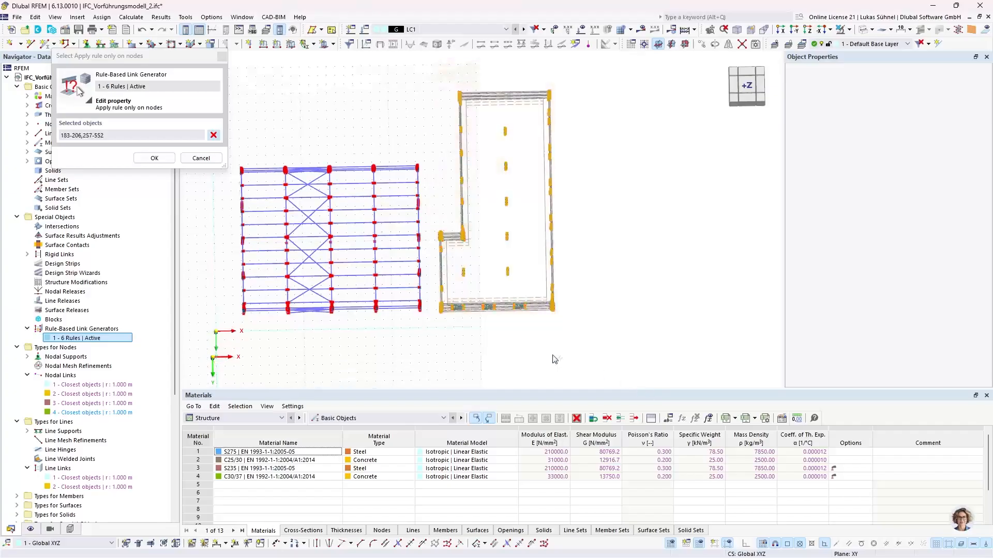
pyautogui.click(155, 158)
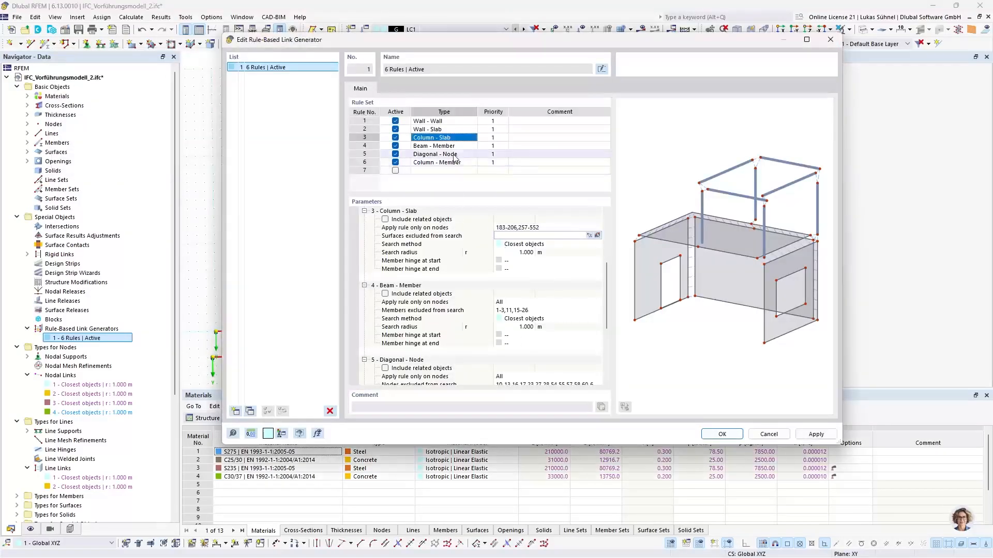
pyautogui.moveTo(442, 50); pyautogui.dragTo(456, 275)
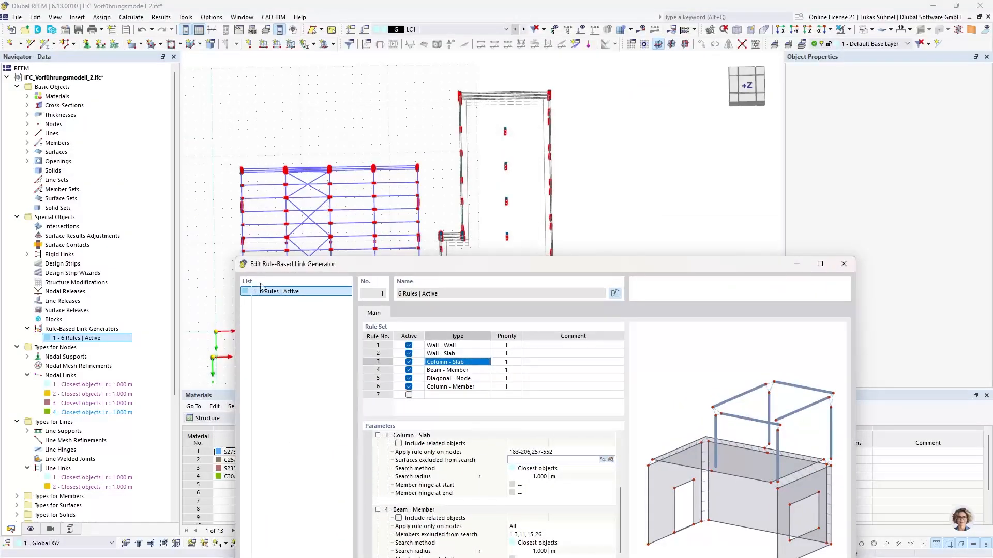
pyautogui.moveTo(400, 271); pyautogui.dragTo(375, 86)
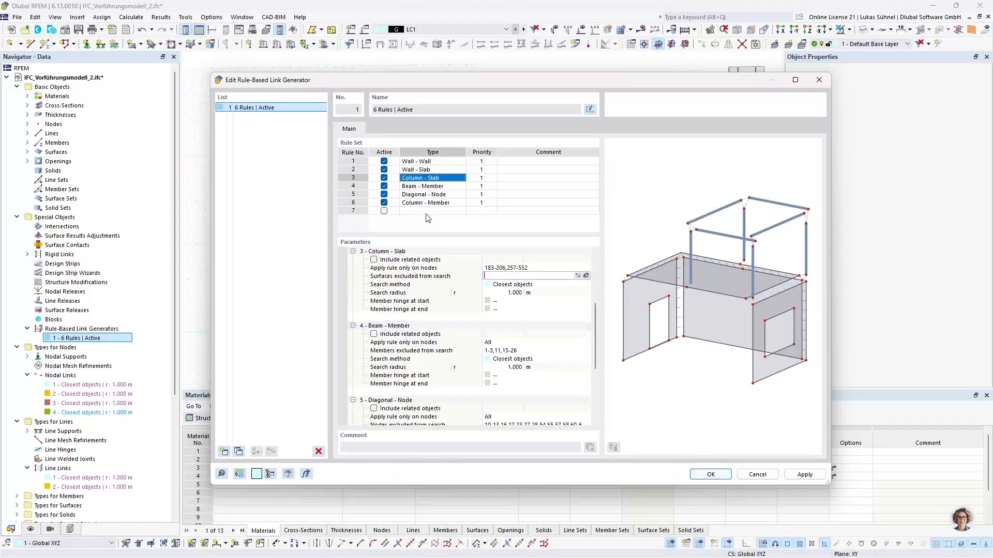
pyautogui.click(698, 473)
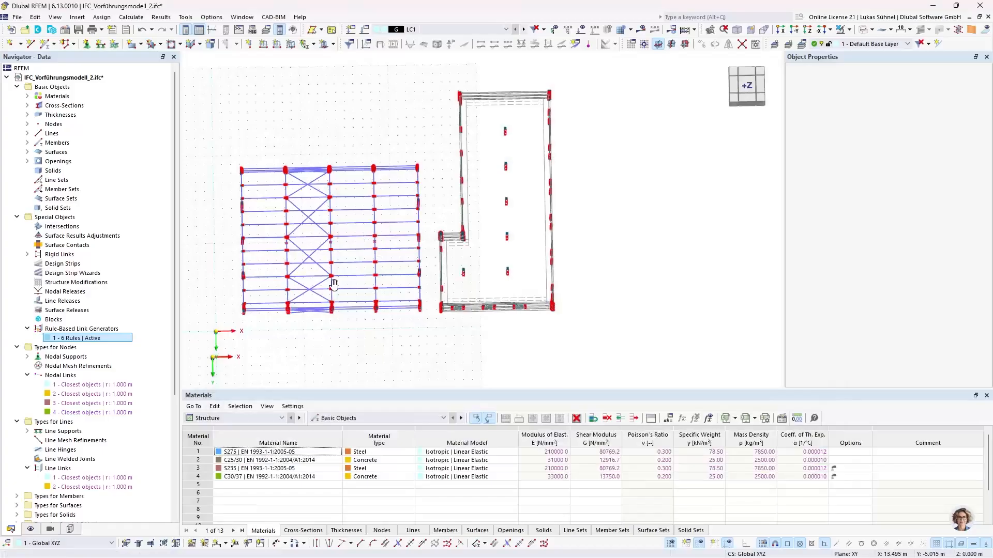
# Examine the regenerated column and purlin links along the steel frame's rafters, including the inner columns and the gable wall.
pyautogui.keyDown('ctrl'); pyautogui.moveTo(333, 282); pyautogui.dragTo(389, 262, button='middle'); pyautogui.keyUp('ctrl')
pyautogui.scroll(6, 389, 262)
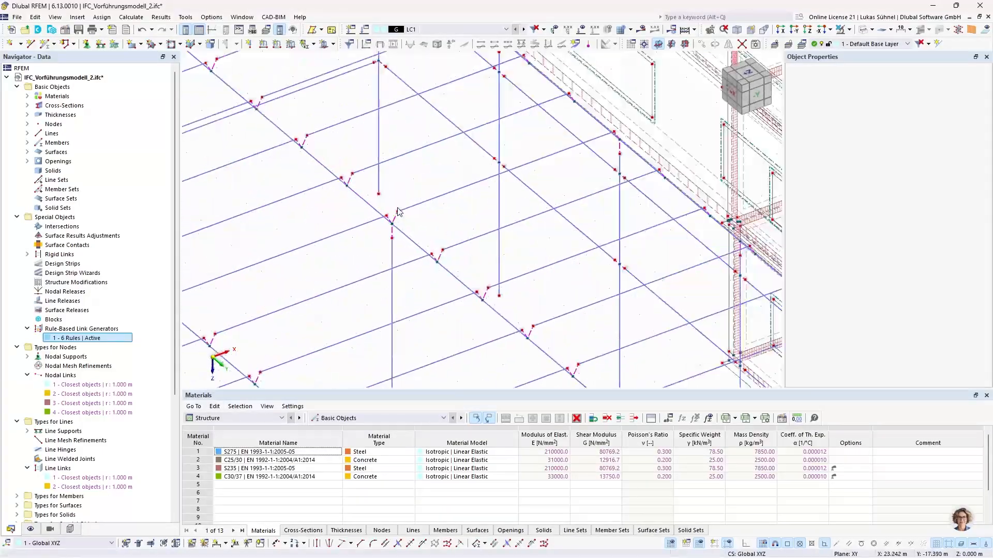
pyautogui.scroll(1, 389, 262)
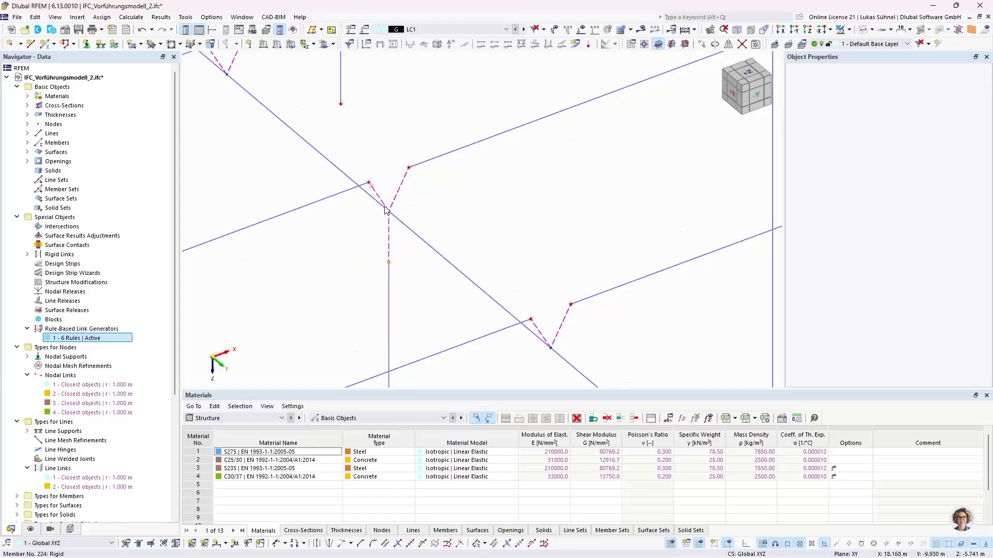
pyautogui.scroll(-3, 456, 211)
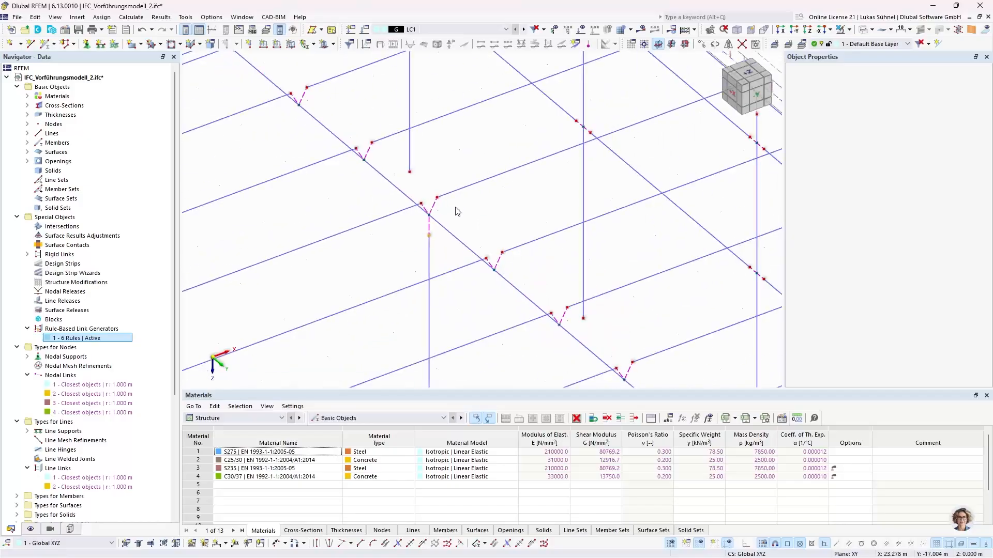
pyautogui.scroll(-8, 458, 208)
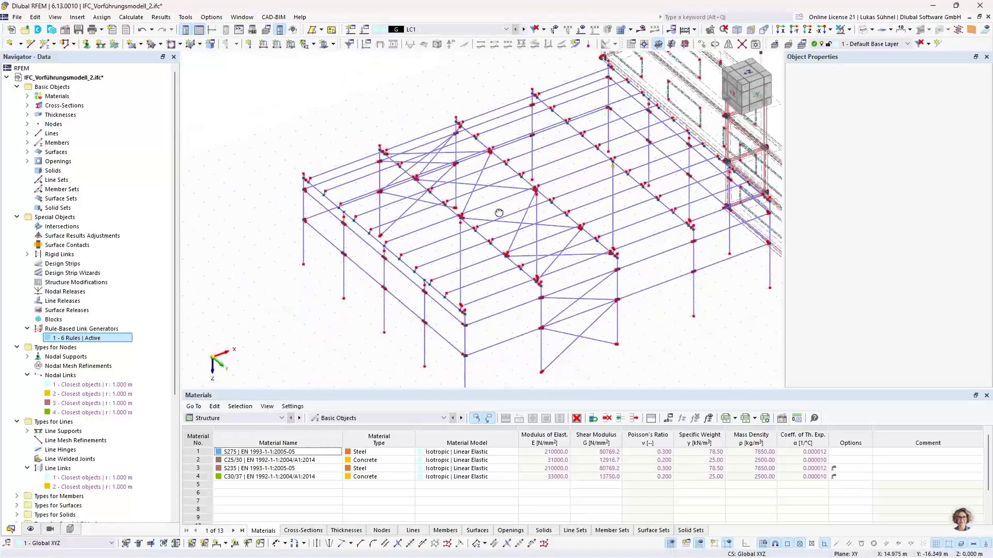
pyautogui.keyDown('ctrl'); pyautogui.moveTo(527, 182); pyautogui.dragTo(532, 178, button='middle'); pyautogui.keyUp('ctrl')
pyautogui.scroll(5, 413, 197)
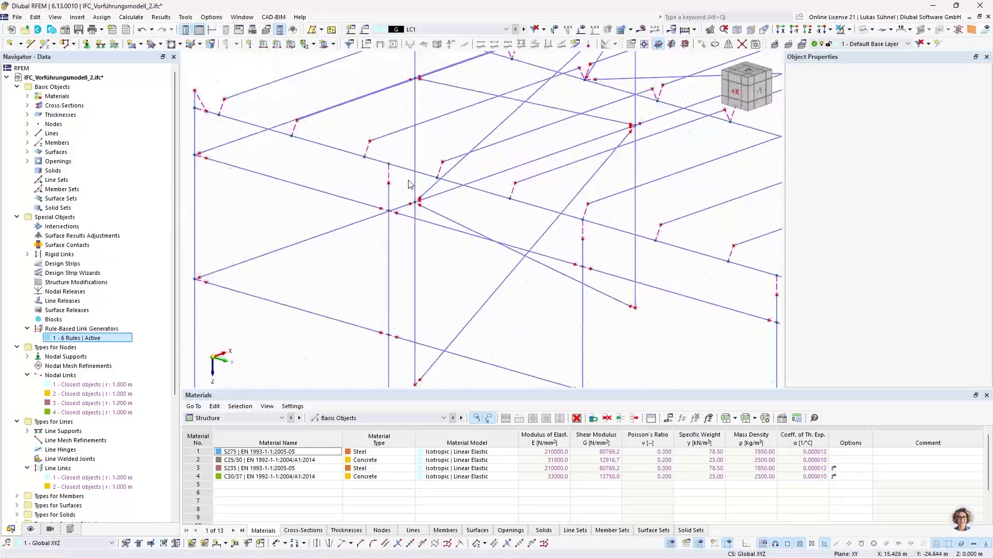
pyautogui.scroll(-4, 376, 169)
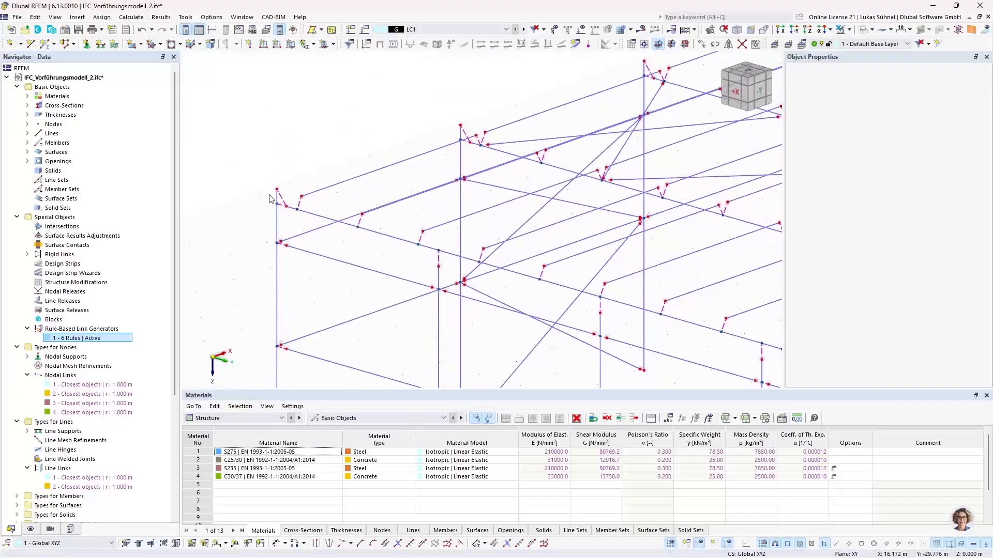
# Inspect the links at the gable's corner column and rafter joint, comparing the wireframe with the solid member rendering.
pyautogui.scroll(6, 280, 197)
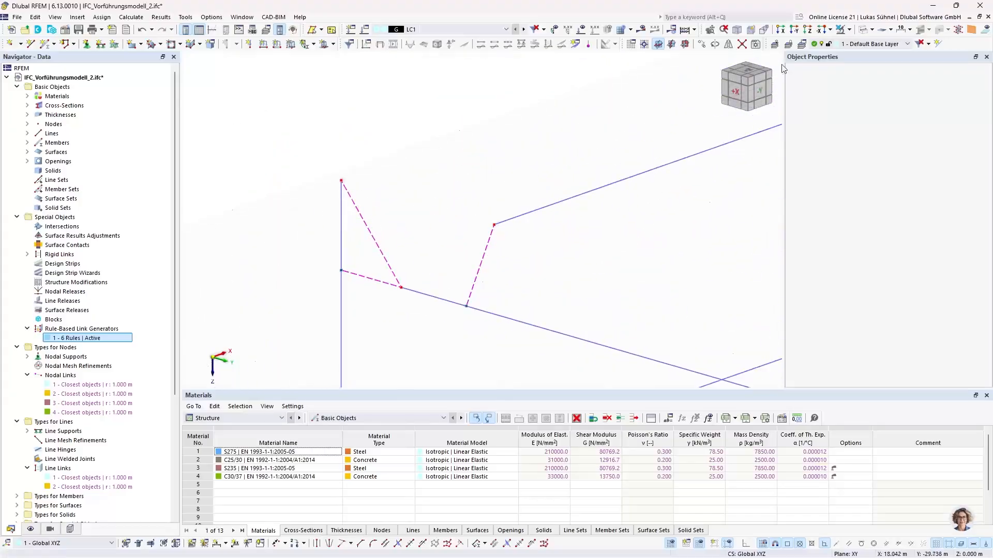
pyautogui.click(862, 30)
pyautogui.click(862, 31)
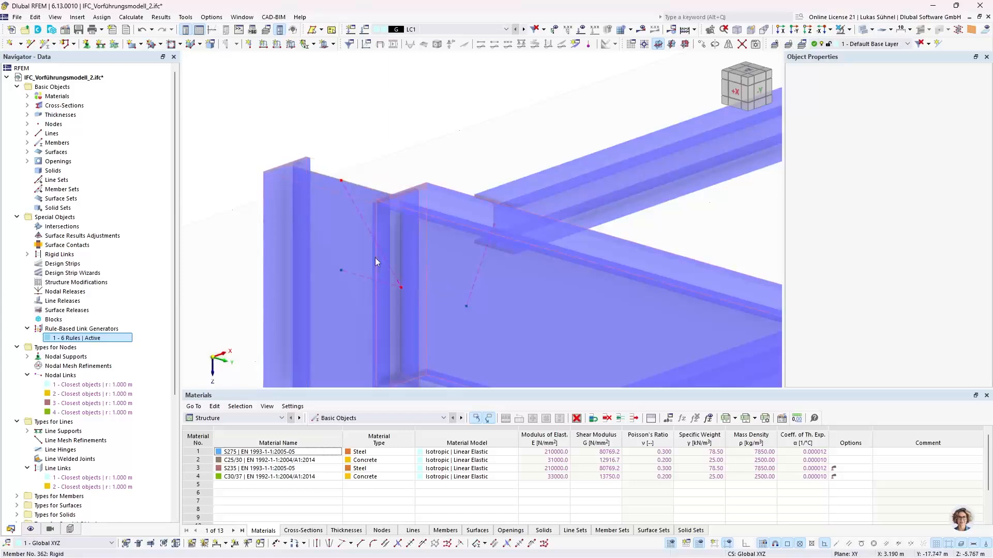
pyautogui.click(863, 30)
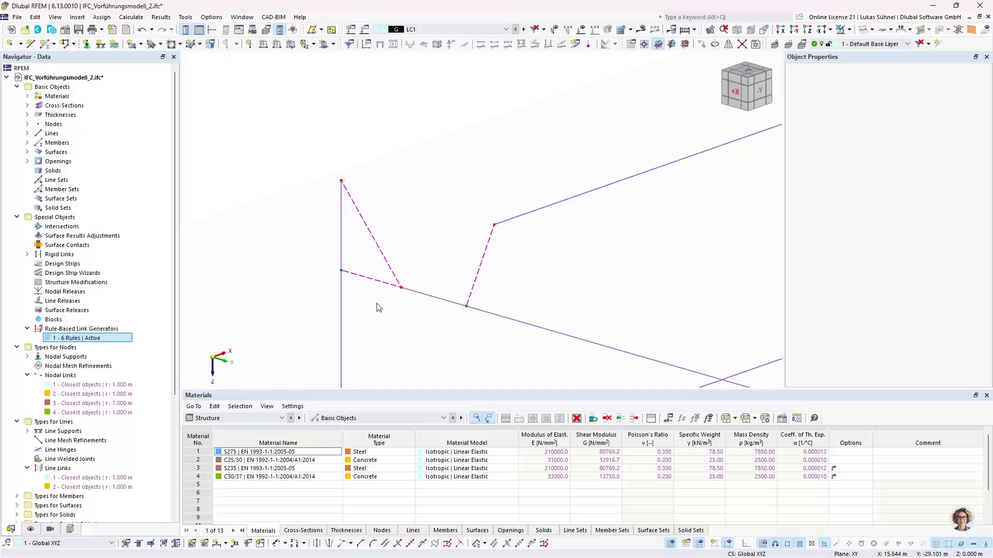
# Set the search radius of the link generator's Column - Member rule to 0.32 m and confirm.
pyautogui.doubleClick(62, 340)
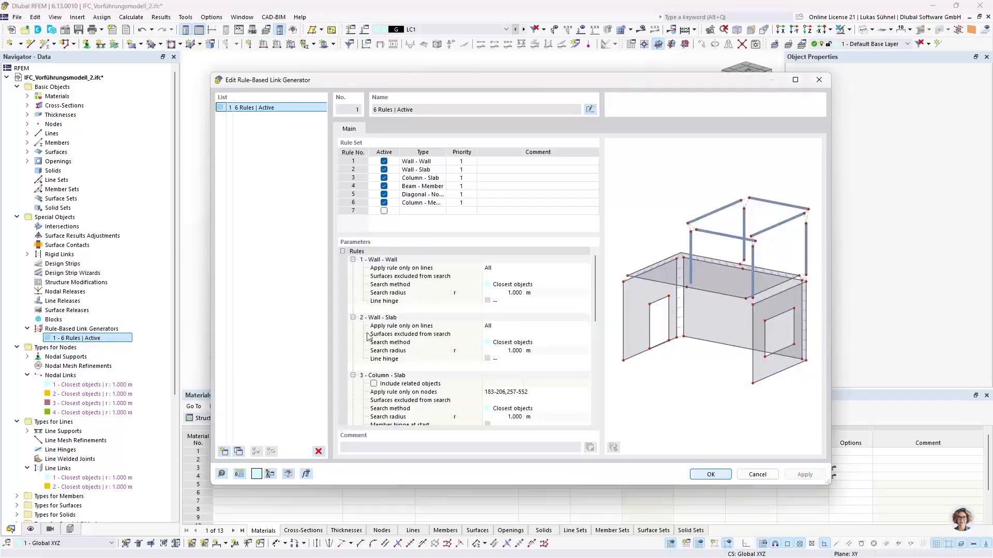
pyautogui.click(432, 204)
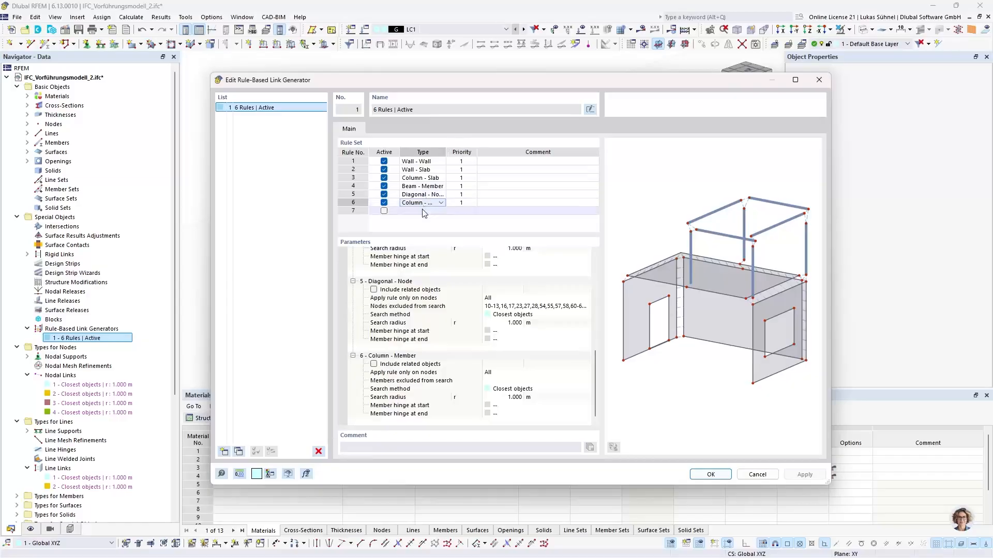
pyautogui.click(501, 397)
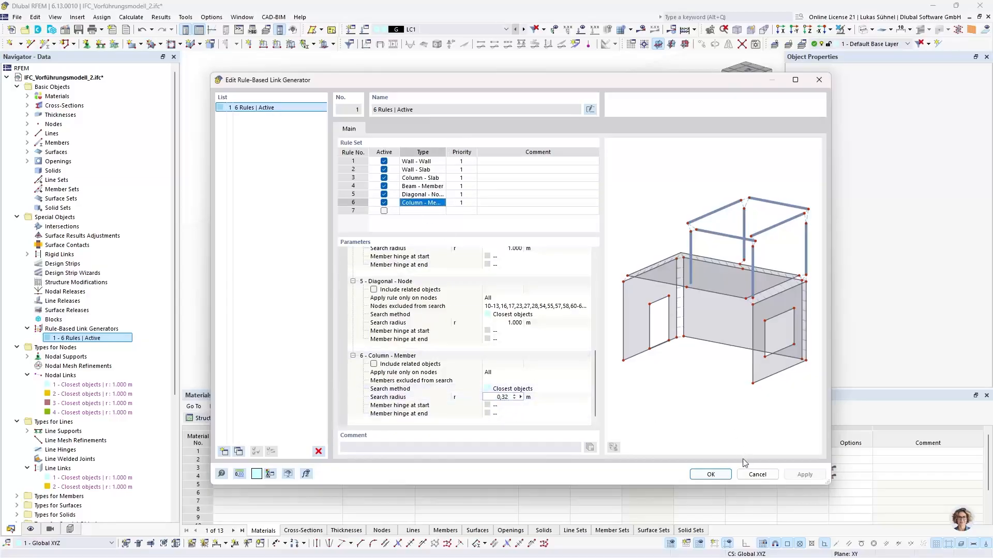
pyautogui.click(715, 477)
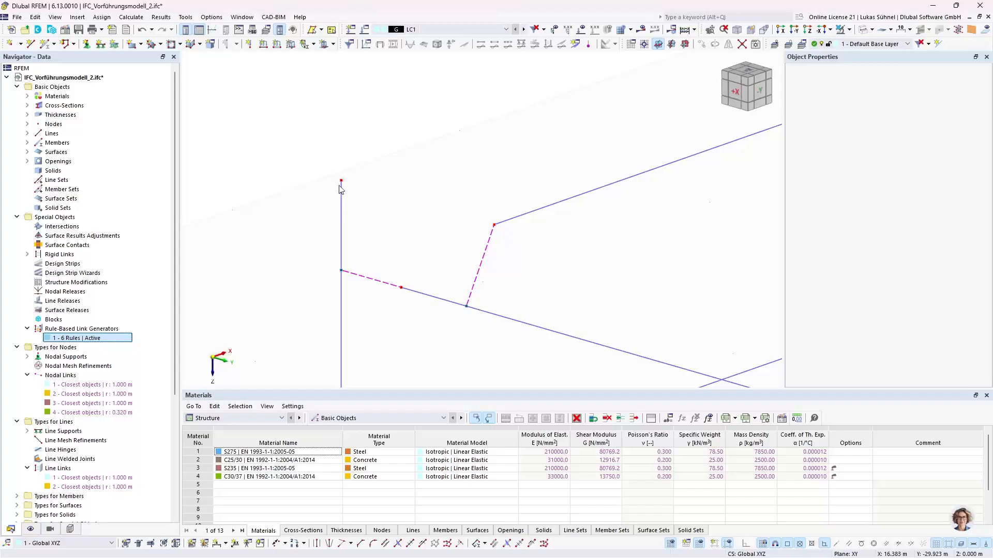
# Examine the updated column, rafter and purlin joints of the steel frame and the links in the neighbouring concrete building.
pyautogui.scroll(-5, 382, 269)
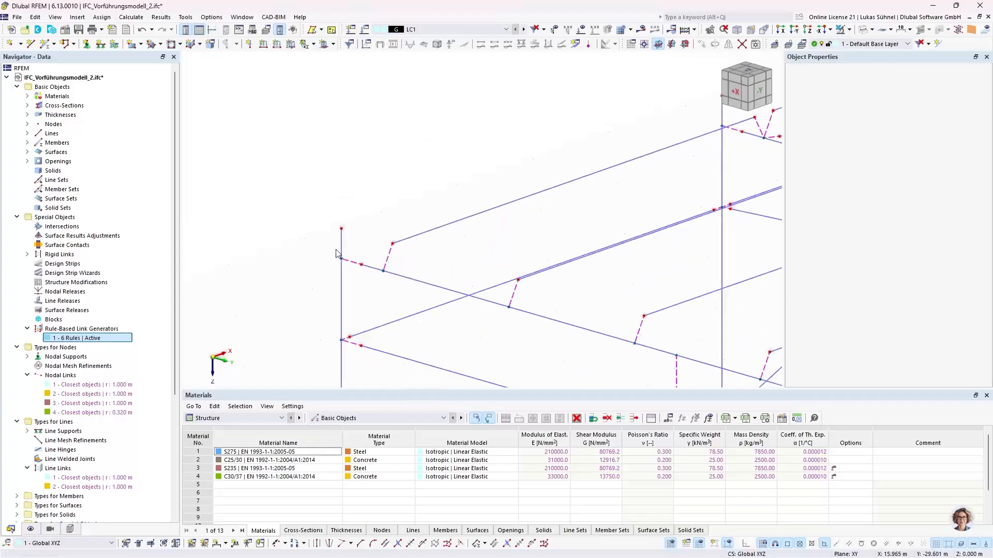
pyautogui.keyDown('ctrl'); pyautogui.moveTo(570, 281); pyautogui.dragTo(441, 271, button='middle'); pyautogui.keyUp('ctrl')
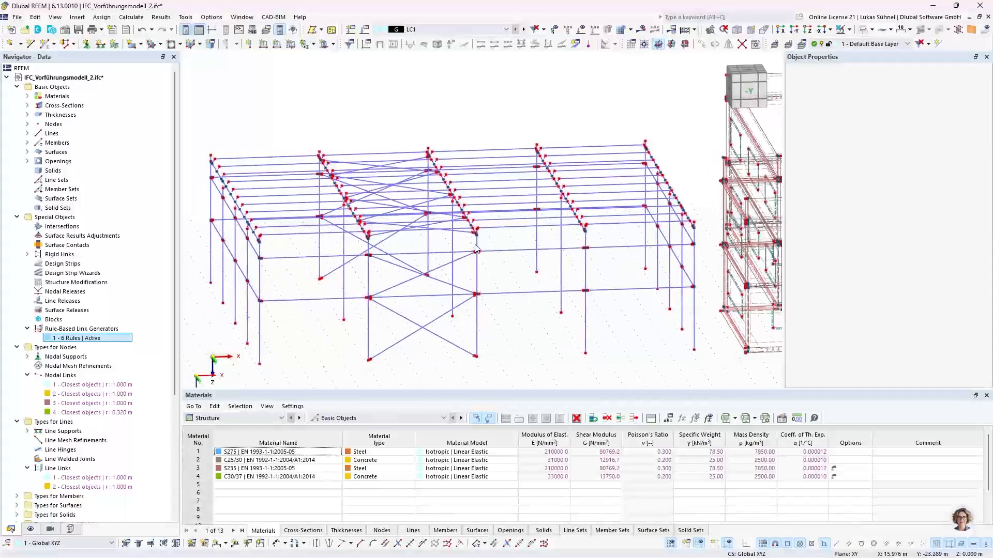
pyautogui.scroll(5, 472, 231)
pyautogui.scroll(2, 472, 235)
pyautogui.scroll(-8, 357, 224)
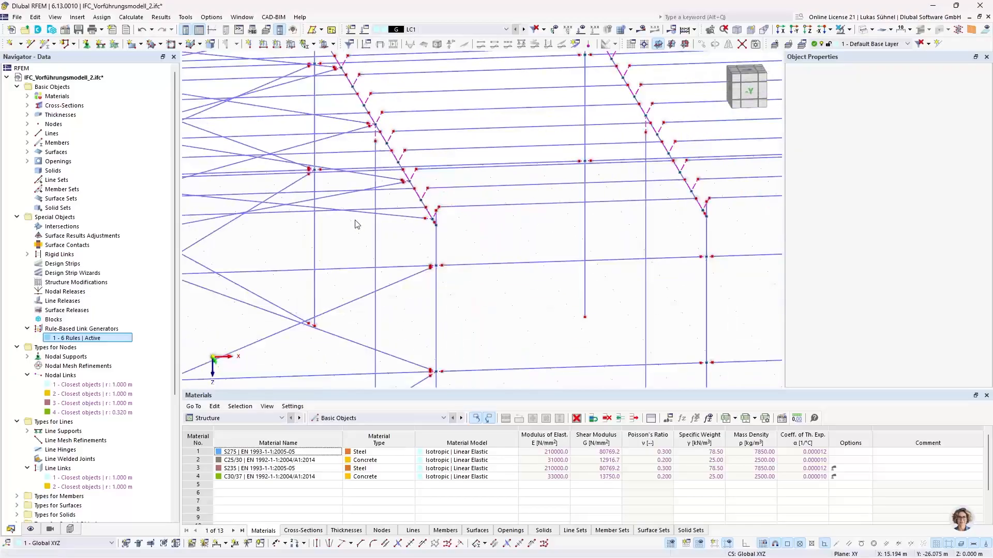
pyautogui.moveTo(667, 230); pyautogui.dragTo(347, 247, button='middle')
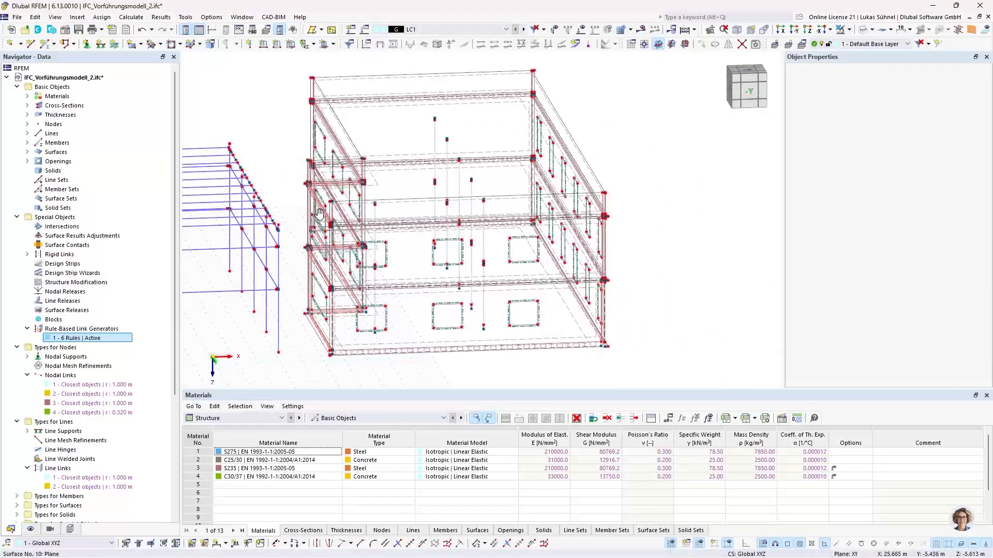
pyautogui.keyDown('ctrl'); pyautogui.moveTo(321, 214); pyautogui.dragTo(342, 219, button='middle'); pyautogui.keyUp('ctrl')
pyautogui.moveTo(280, 242); pyautogui.dragTo(503, 199, button='middle')
pyautogui.scroll(-3, 502, 199)
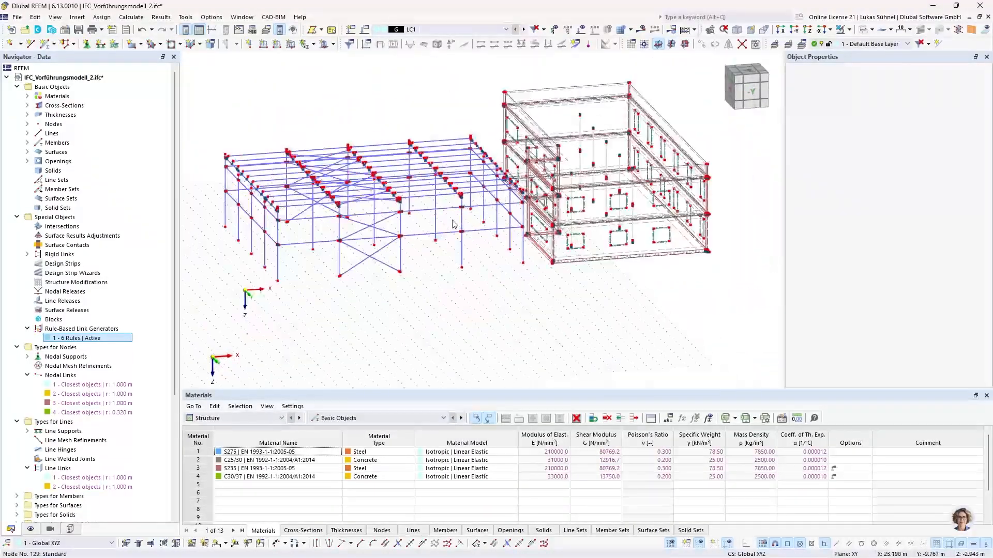
pyautogui.keyDown('ctrl'); pyautogui.moveTo(392, 273); pyautogui.dragTo(384, 271, button='middle'); pyautogui.keyUp('ctrl')
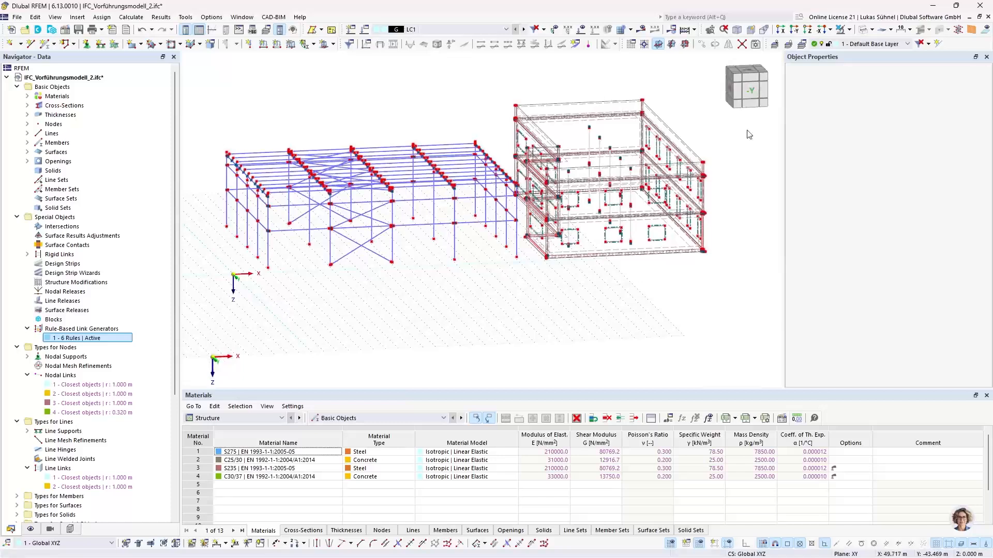
# In the -Y view, activate visibilities by cross-section and show only the HEA 300 and IPE 450 members.
pyautogui.click(750, 90)
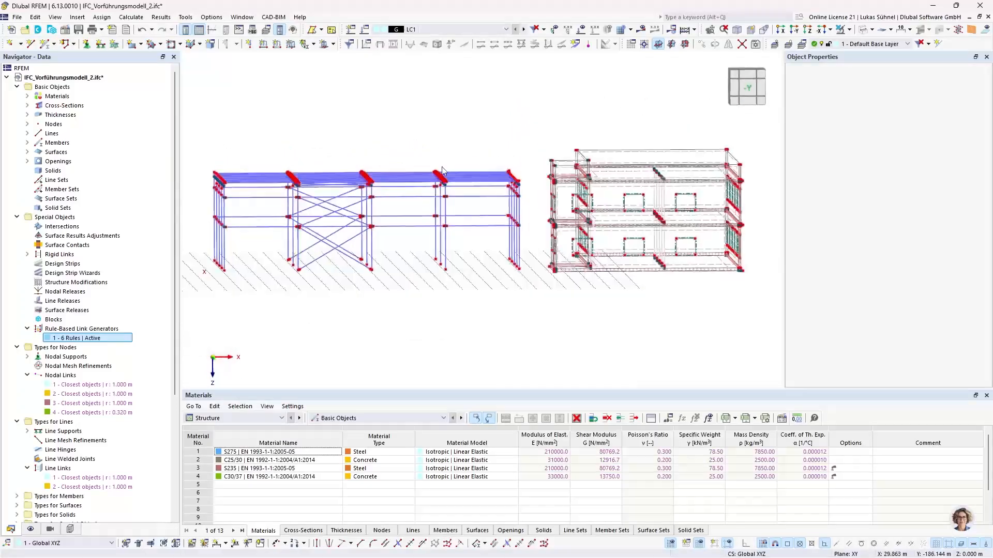
pyautogui.click(50, 529)
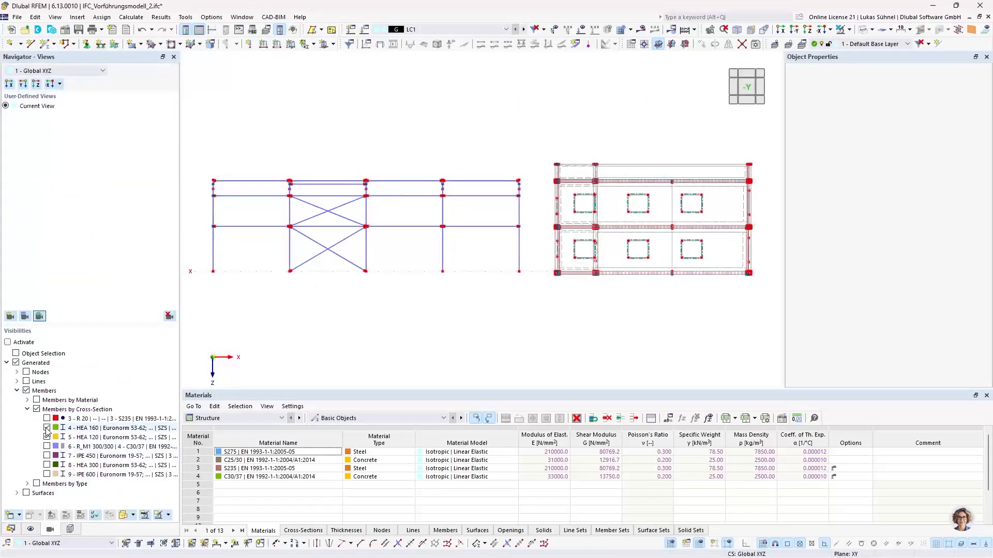
pyautogui.click(47, 474)
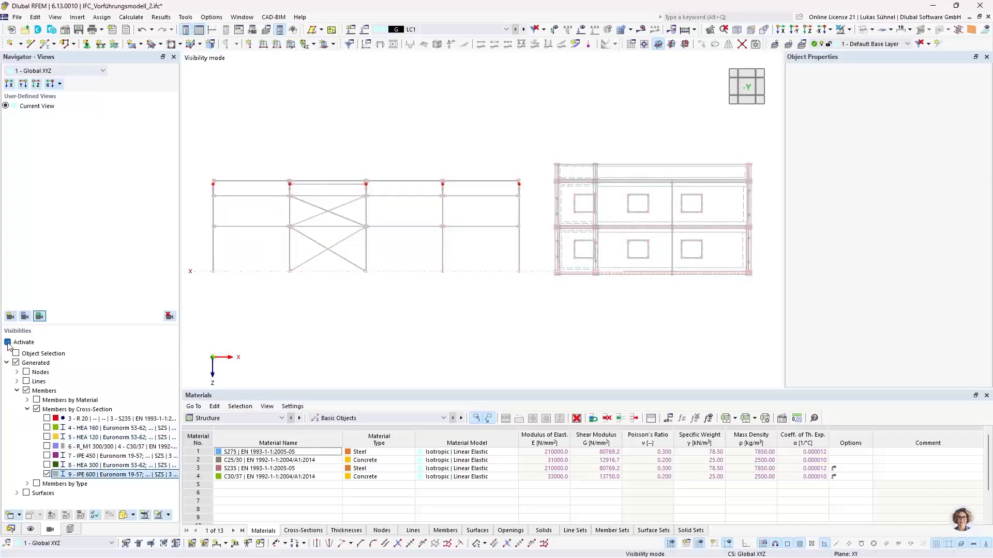
pyautogui.click(47, 474)
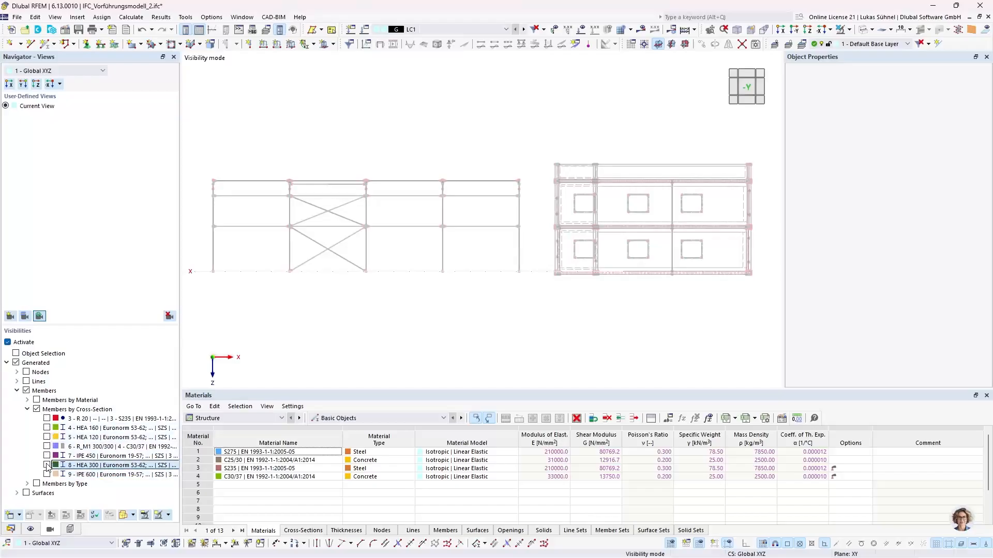
pyautogui.click(47, 466)
pyautogui.click(47, 456)
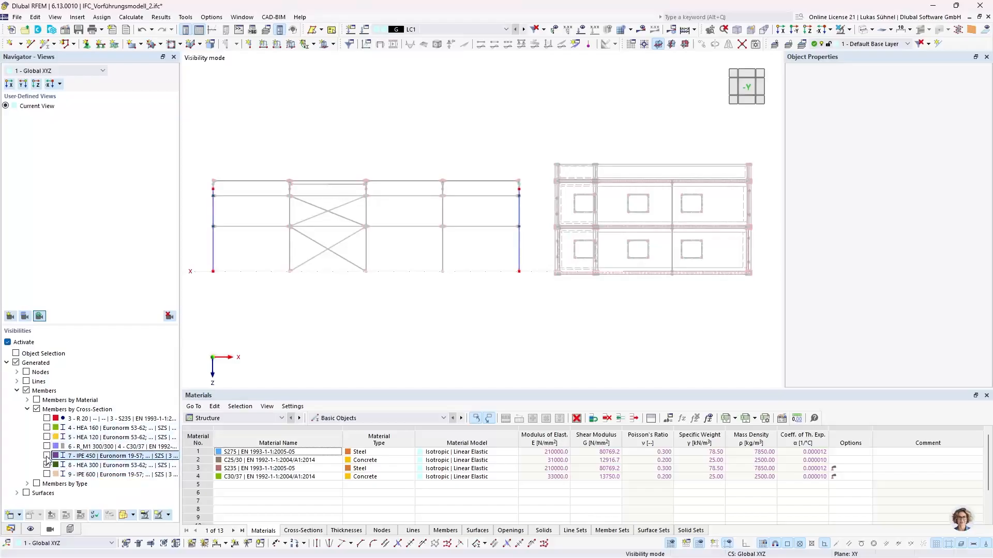
# Assign the preset nodal support to all base nodes of the displayed steel columns.
pyautogui.click(86, 44)
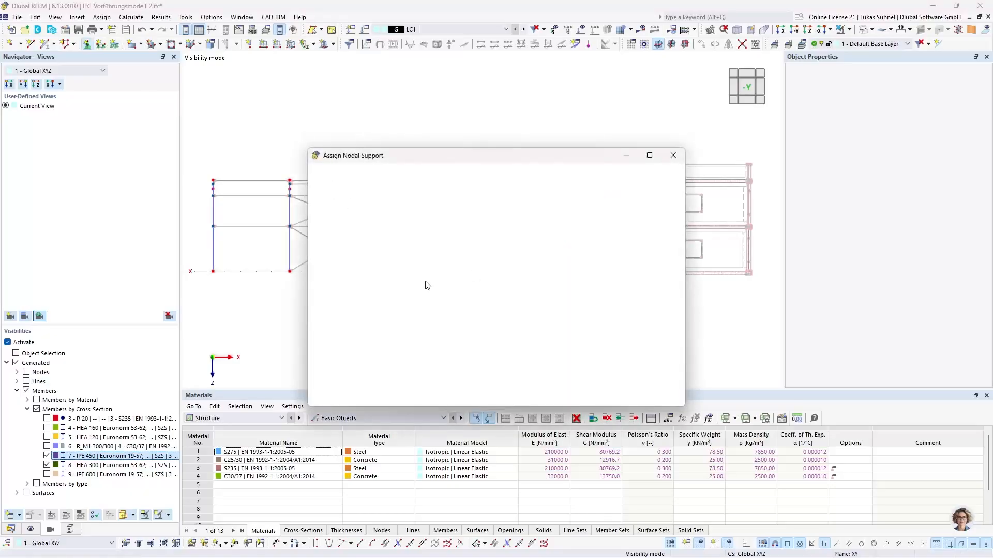
pyautogui.click(569, 397)
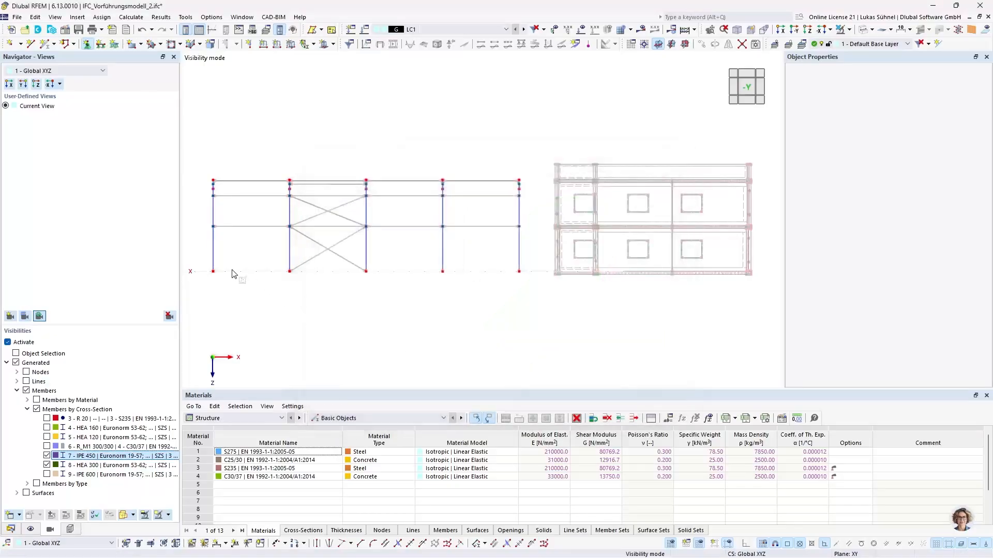
pyautogui.moveTo(204, 269); pyautogui.dragTo(535, 318)
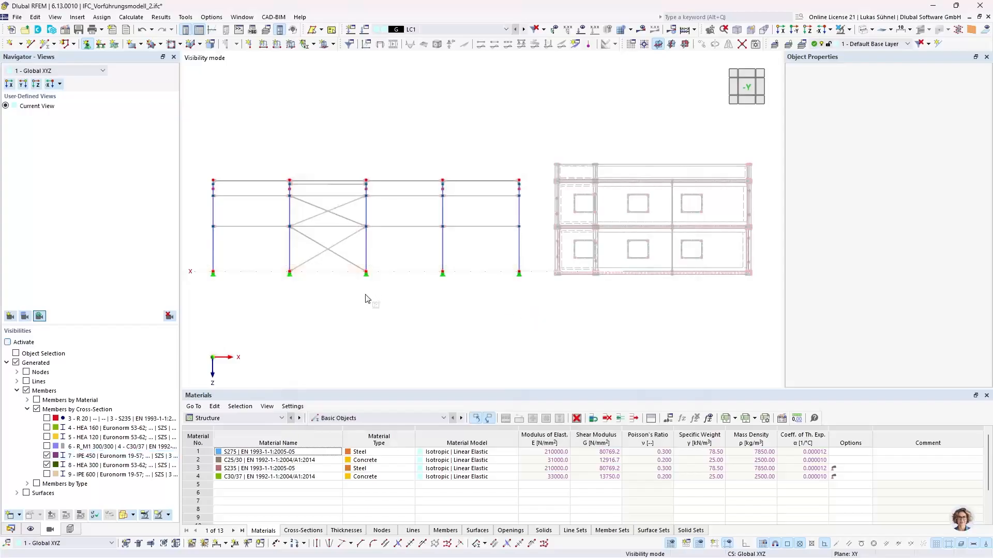
pyautogui.keyDown('ctrl'); pyautogui.moveTo(337, 291); pyautogui.dragTo(382, 311, button='middle'); pyautogui.keyUp('ctrl')
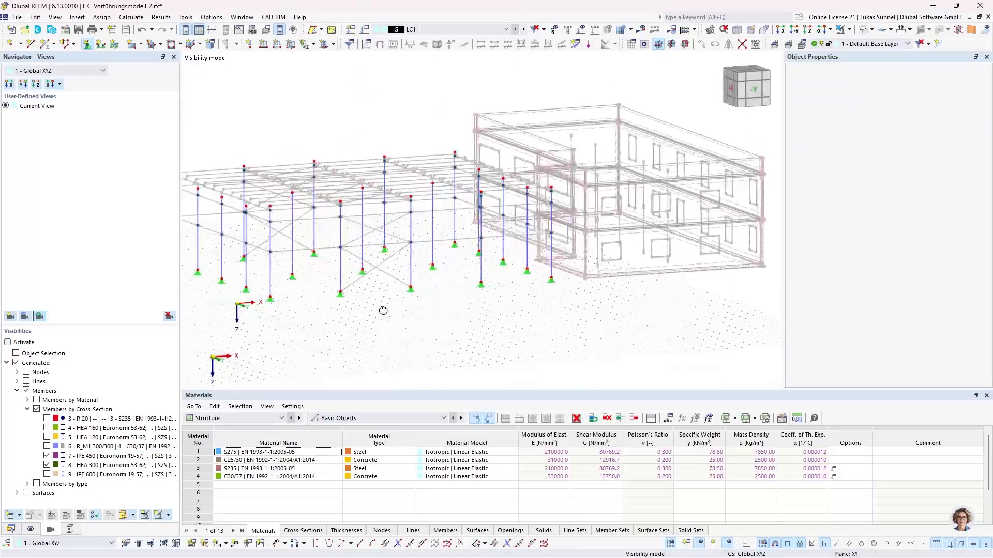
pyautogui.press('Escape')
pyautogui.keyDown('ctrl'); pyautogui.moveTo(554, 309); pyautogui.dragTo(484, 285, button='middle'); pyautogui.keyUp('ctrl')
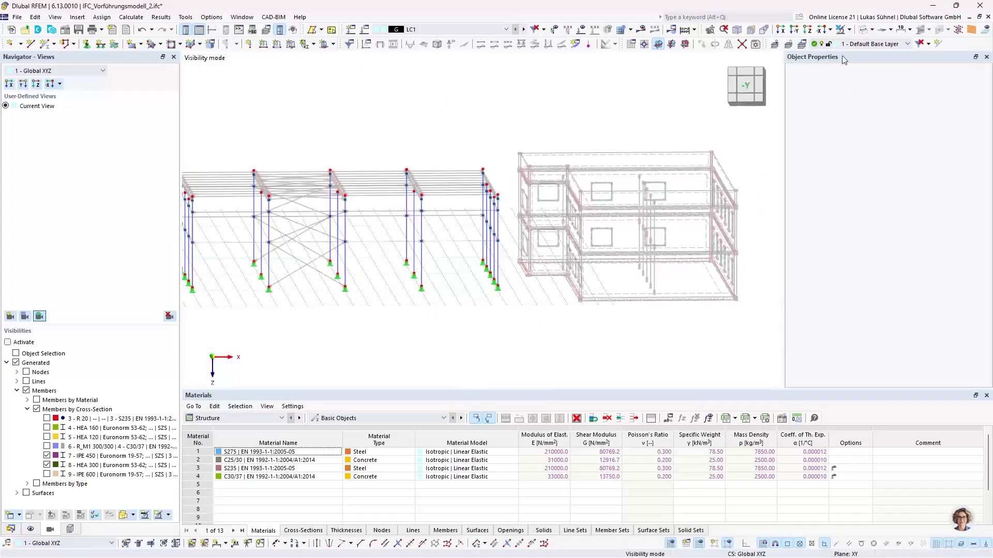
# Restore the display of the whole model and assign surface support 1 to the concrete building's base slab, surface 21.
pyautogui.click(851, 33)
pyautogui.click(851, 120)
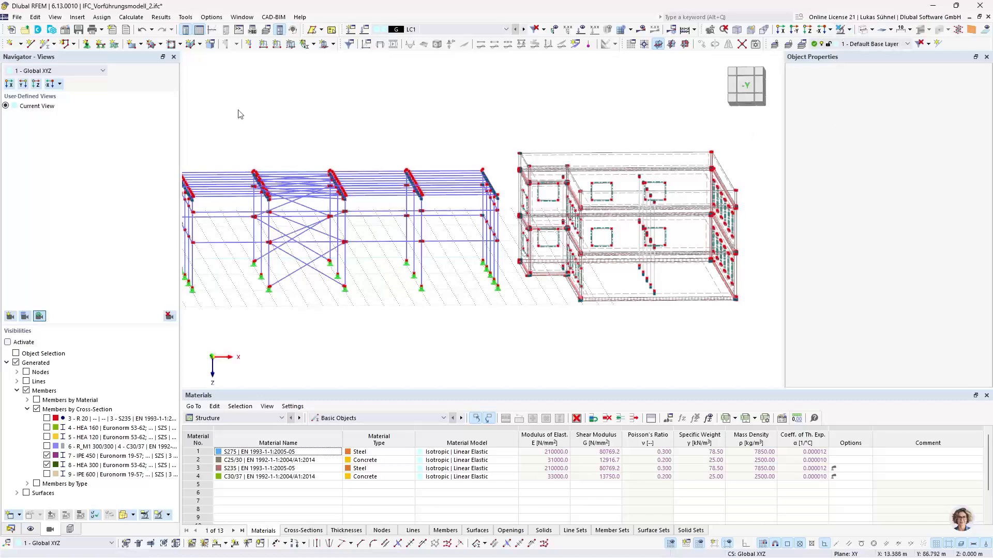
pyautogui.click(114, 43)
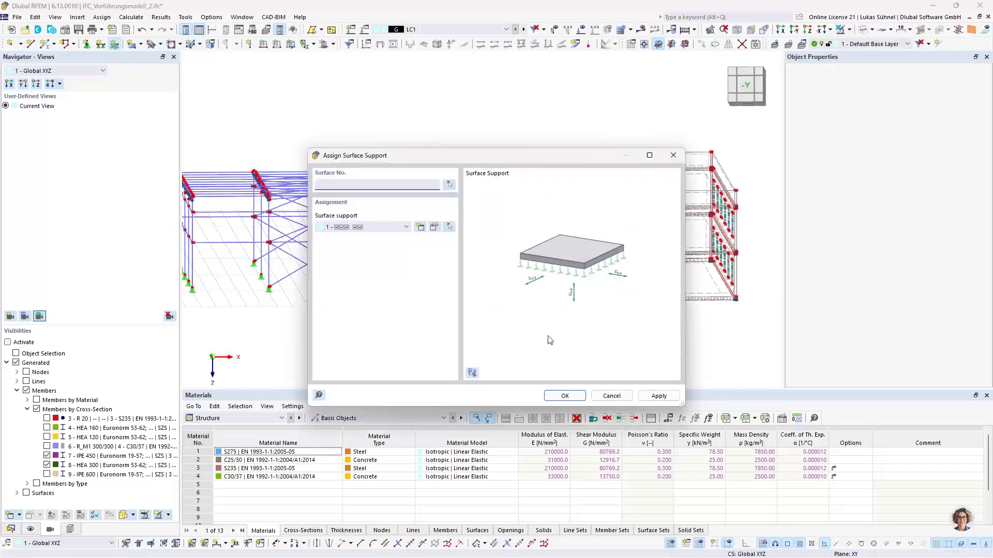
pyautogui.click(449, 184)
pyautogui.scroll(5, 616, 279)
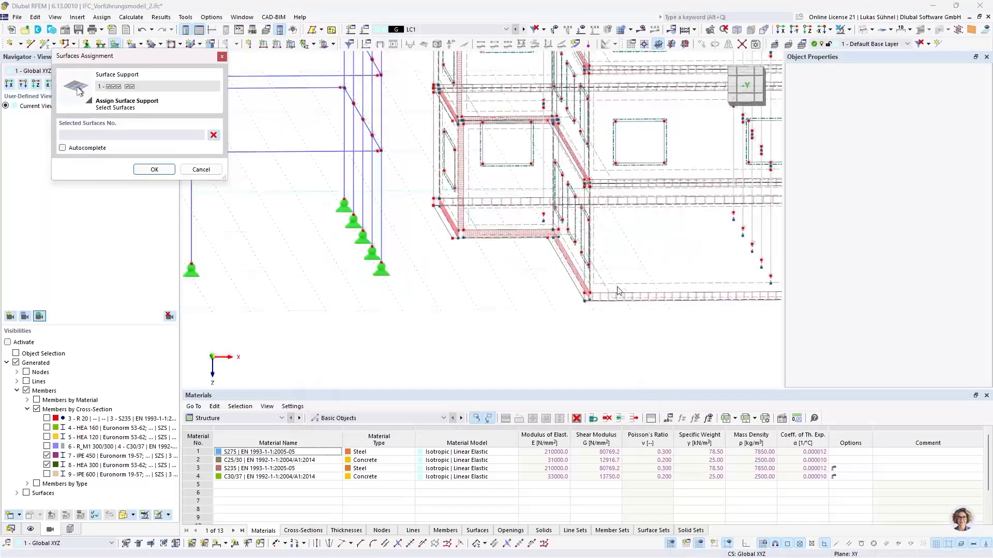
pyautogui.keyDown('ctrl'); pyautogui.moveTo(616, 280); pyautogui.dragTo(515, 254, button='middle'); pyautogui.keyUp('ctrl')
pyautogui.click(485, 217)
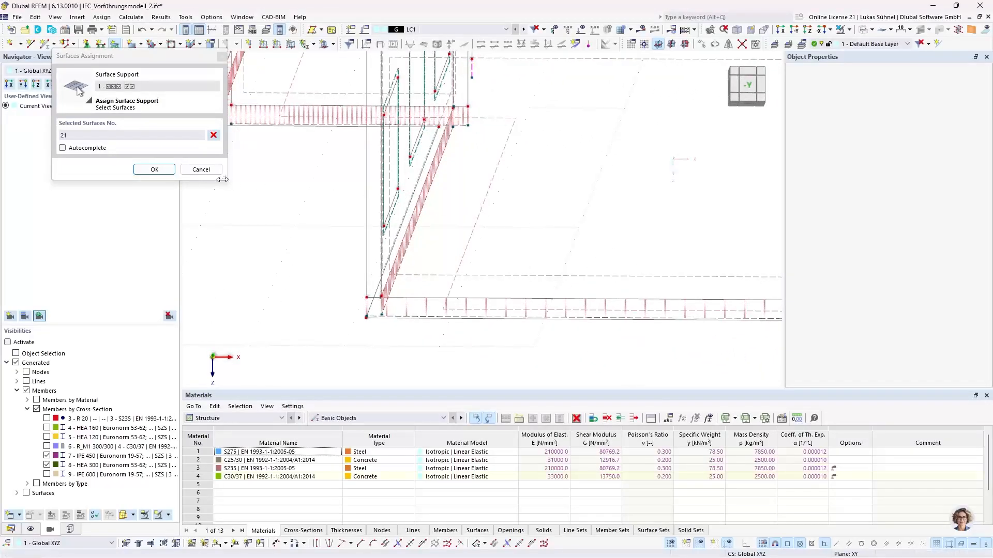
pyautogui.click(154, 170)
pyautogui.click(563, 396)
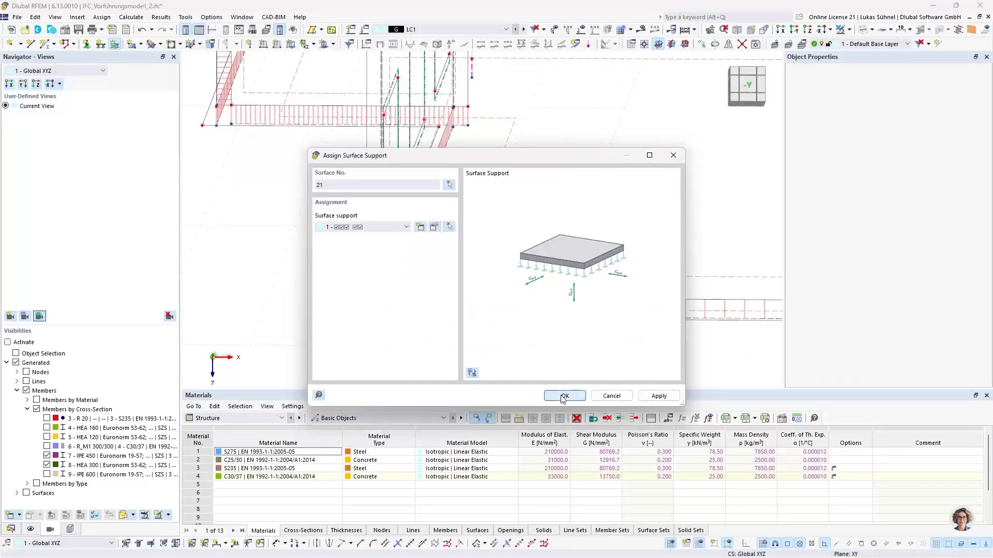
# Show the whole supported model in solid rendering and calculate load case LC1, ignoring the plausibility check warning.
pyautogui.scroll(-8, 517, 264)
pyautogui.keyDown('ctrl'); pyautogui.moveTo(332, 248); pyautogui.dragTo(402, 256, button='middle'); pyautogui.keyUp('ctrl')
pyautogui.click(736, 29)
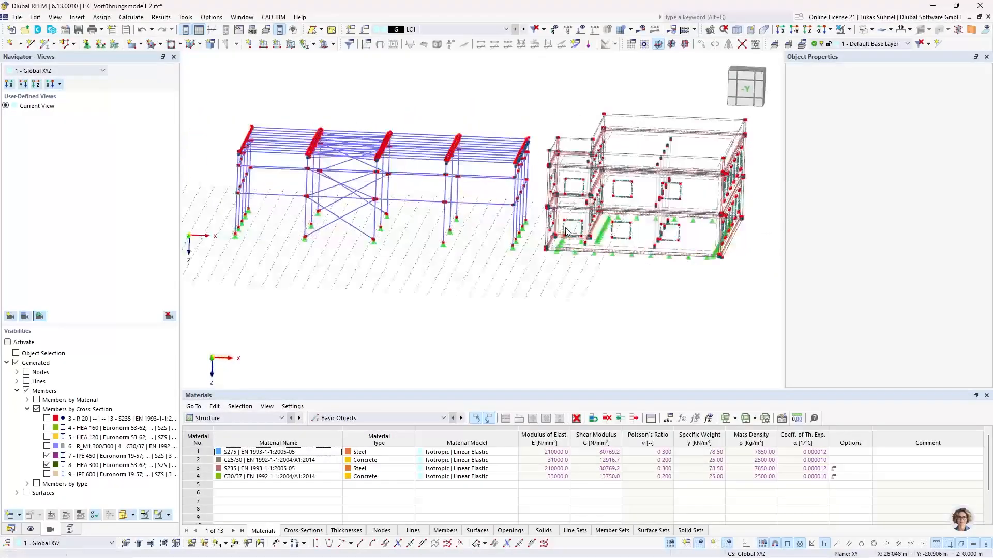
pyautogui.moveTo(274, 238); pyautogui.dragTo(382, 254, button='middle')
pyautogui.click(863, 31)
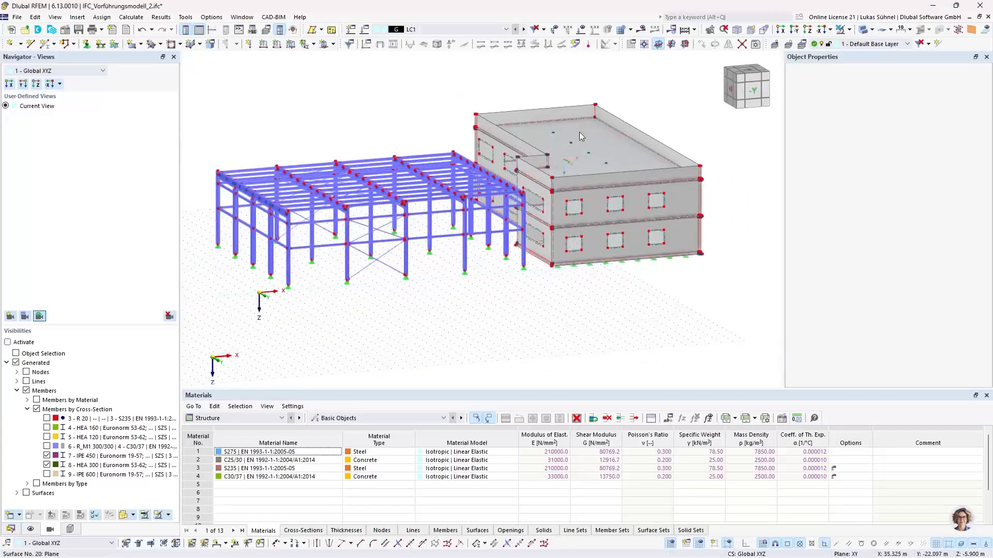
pyautogui.click(641, 30)
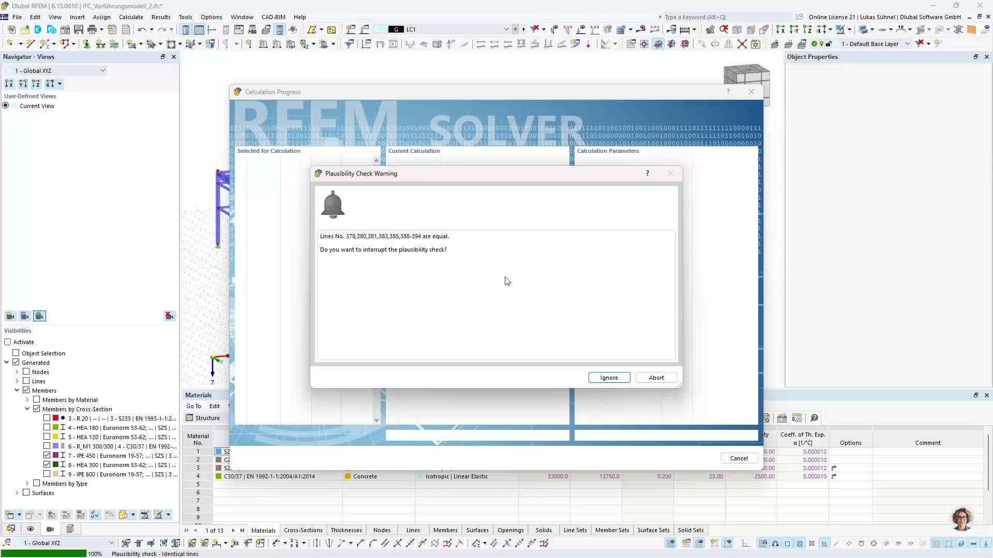
pyautogui.click(619, 380)
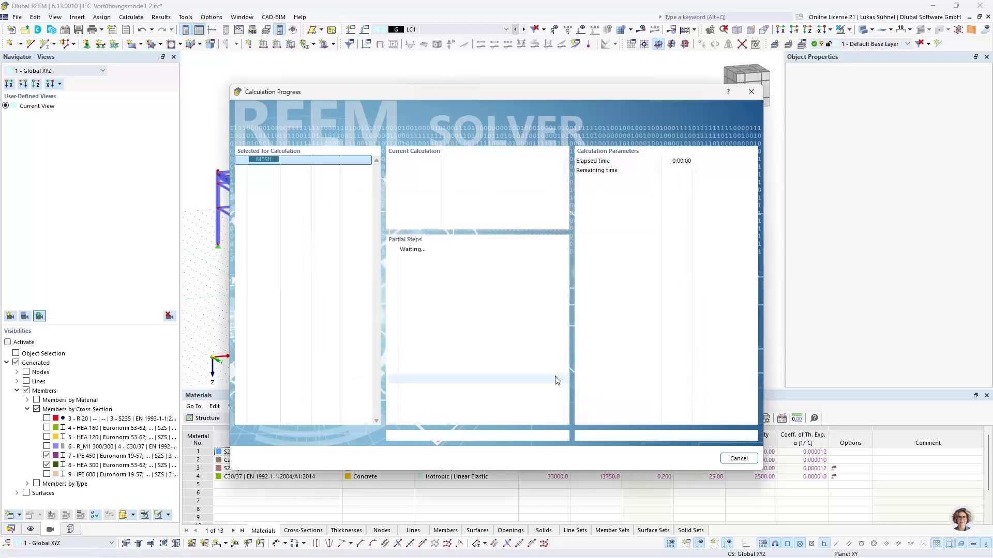
pyautogui.moveTo(509, 97); pyautogui.dragTo(491, 234)
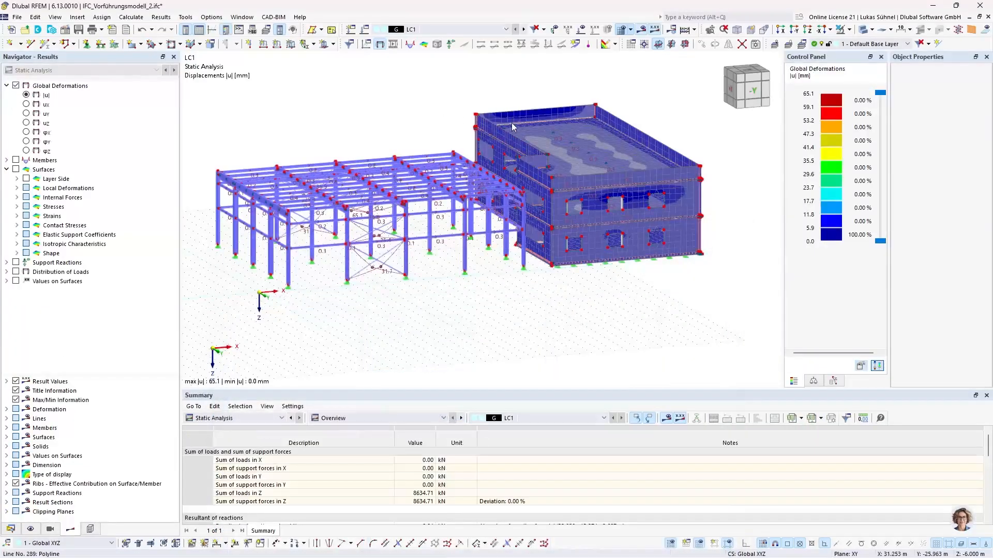
# Examine the LC1 global displacements of the building and steel frame in solid and wireframe rendering, focusing on the bracing bays.
pyautogui.scroll(6, 504, 134)
pyautogui.scroll(-6, 464, 187)
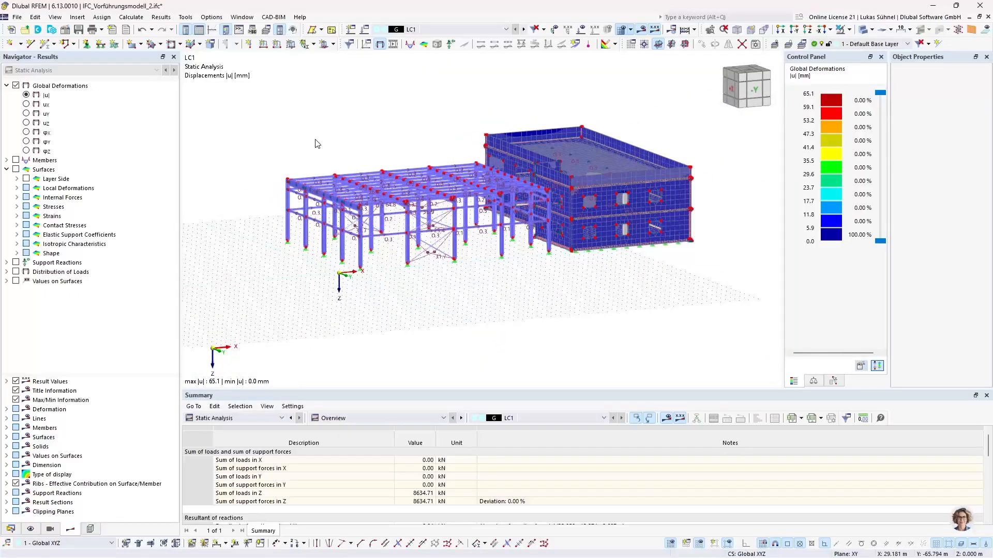
pyautogui.keyDown('ctrl'); pyautogui.moveTo(414, 133); pyautogui.dragTo(396, 133, button='middle'); pyautogui.keyUp('ctrl')
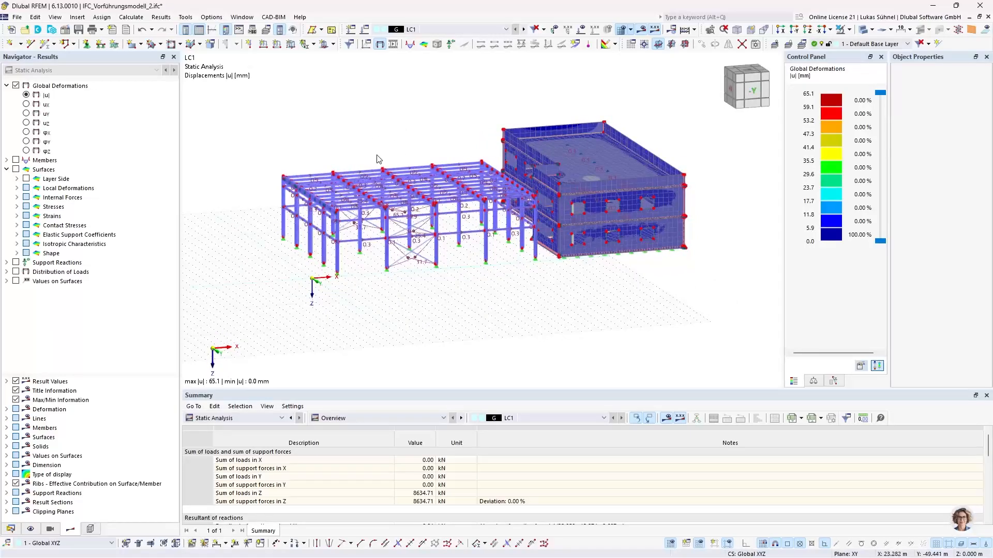
pyautogui.scroll(4, 336, 114)
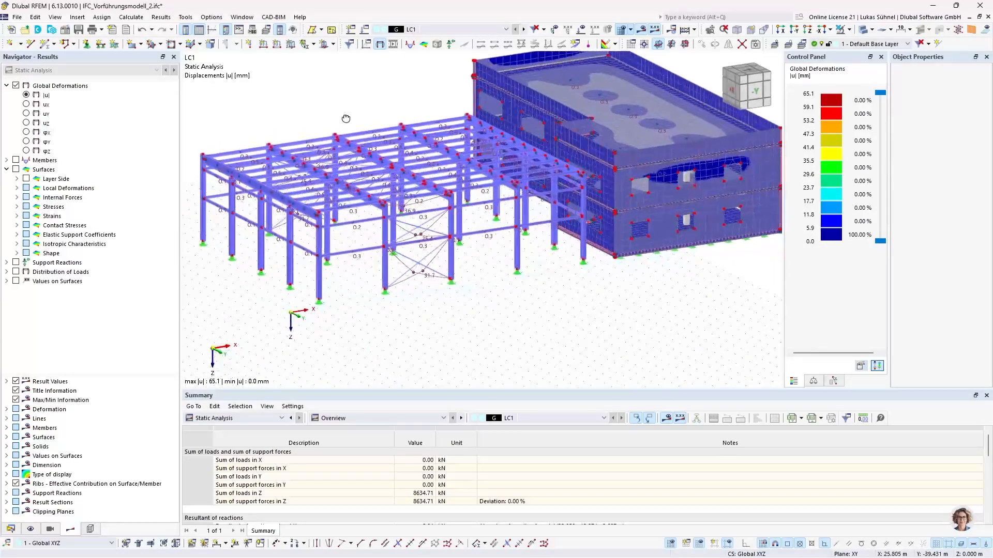
pyautogui.keyDown('ctrl'); pyautogui.moveTo(346, 119); pyautogui.dragTo(348, 123, button='middle'); pyautogui.keyUp('ctrl')
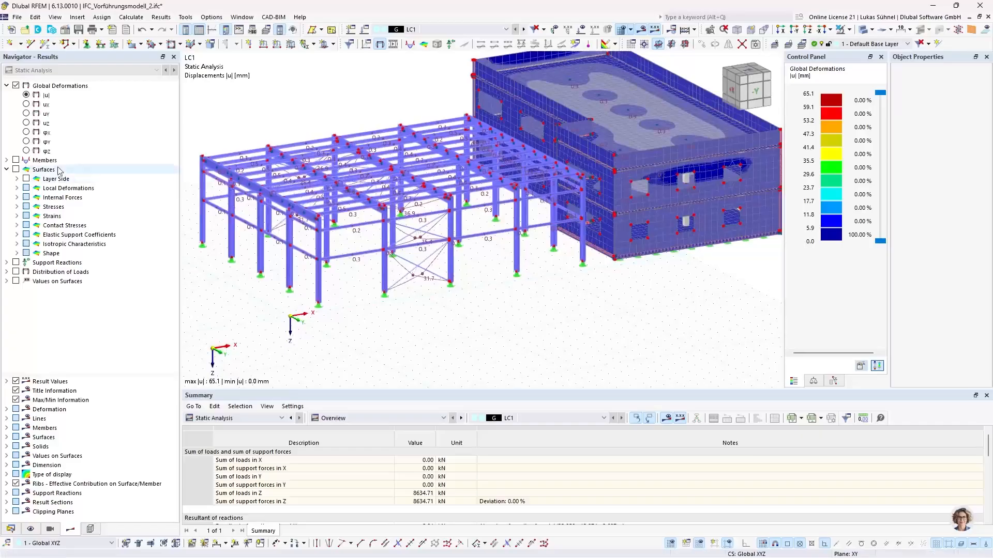
pyautogui.click(862, 30)
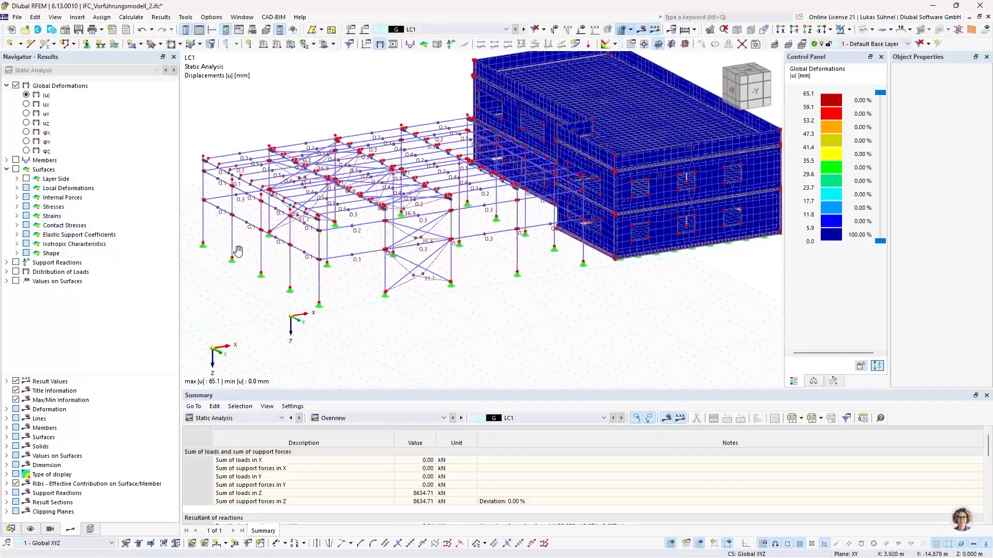
pyautogui.moveTo(238, 250); pyautogui.dragTo(258, 267, button='middle')
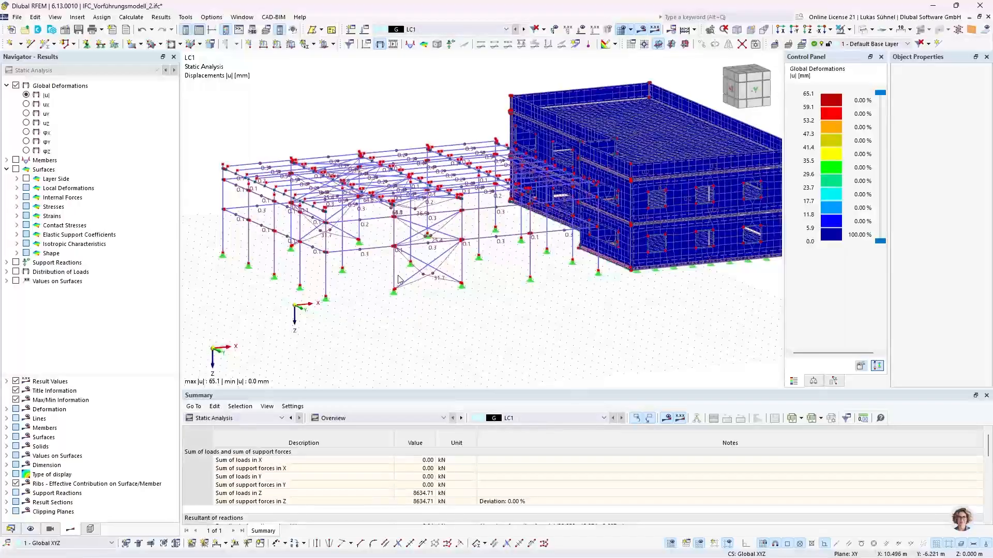
pyautogui.scroll(4, 410, 273)
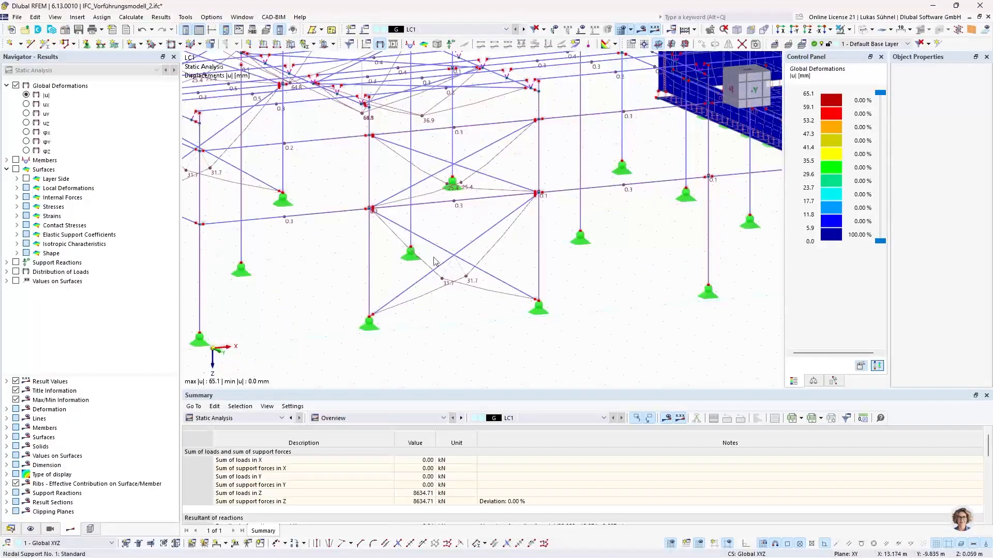
pyautogui.scroll(-2, 417, 298)
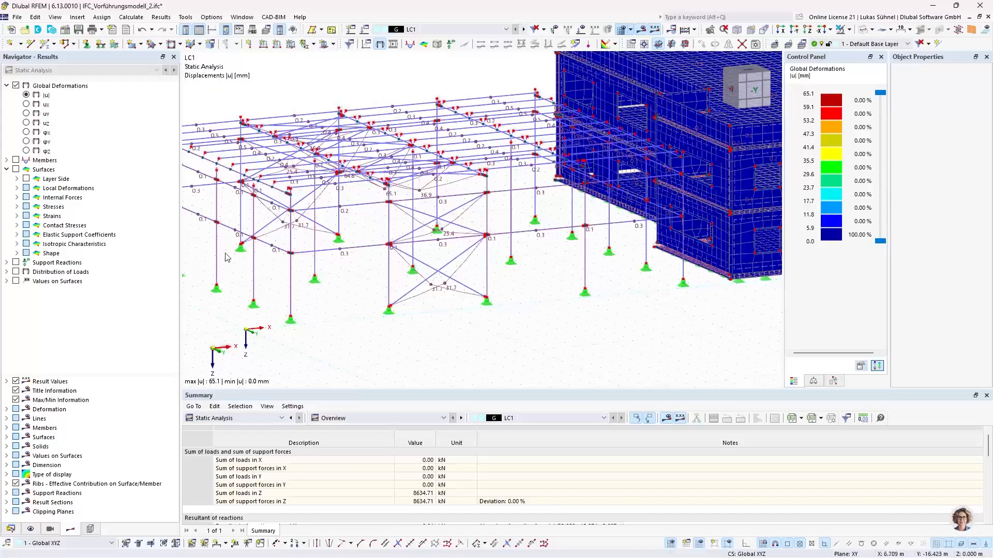
pyautogui.moveTo(226, 237); pyautogui.dragTo(280, 237, button='middle')
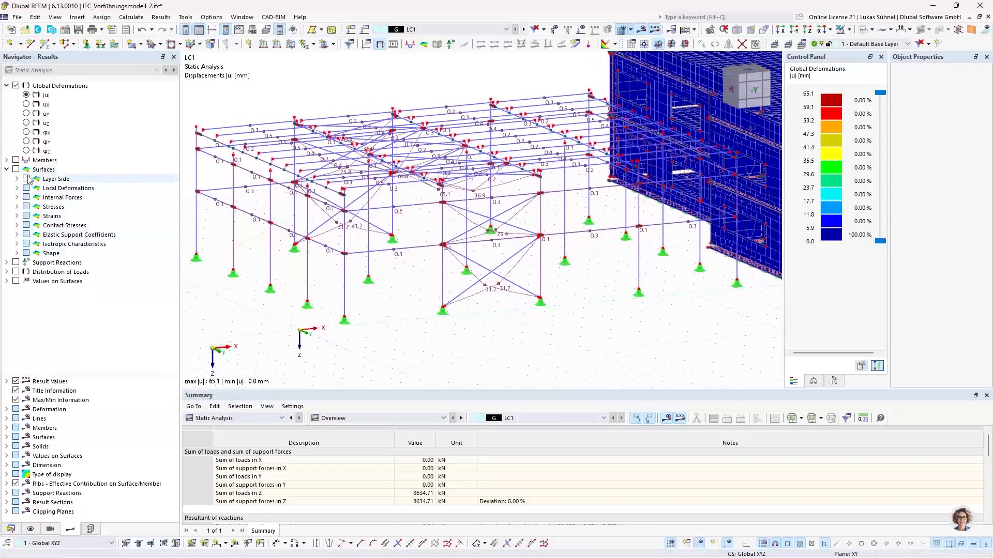
# Display the members' axial forces N for LC1 and examine them along the steel frame's gable columns and beams.
pyautogui.click(6, 160)
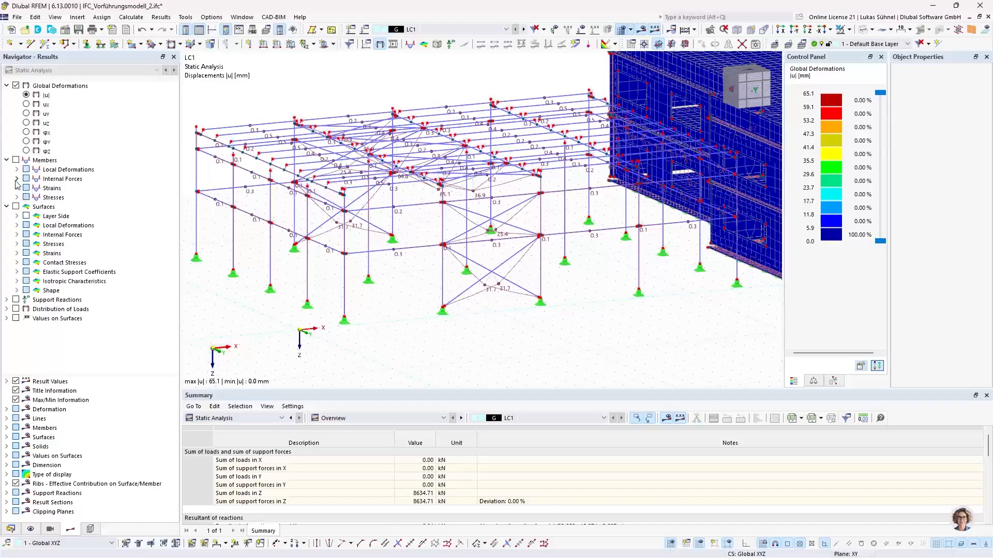
pyautogui.click(17, 179)
pyautogui.click(37, 188)
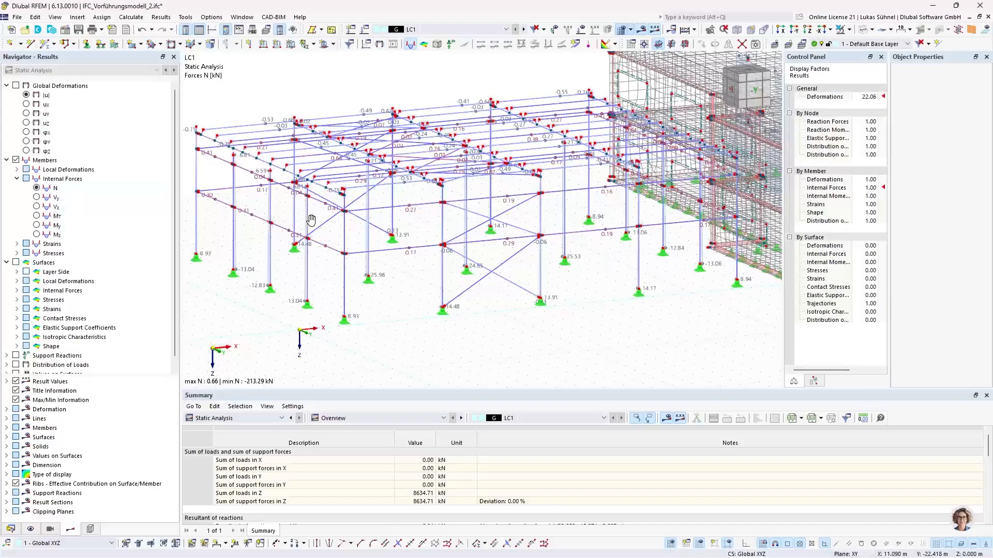
pyautogui.scroll(10, 311, 220)
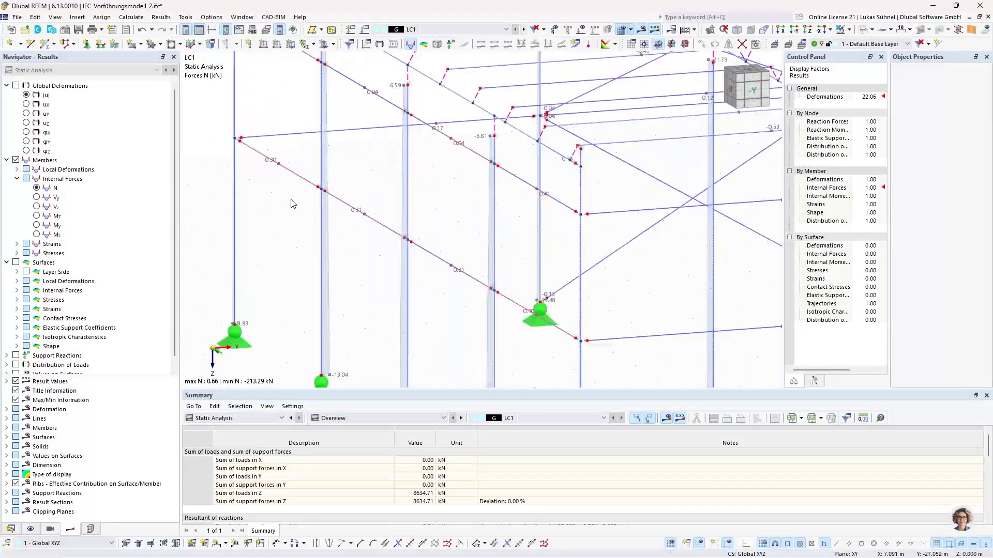
pyautogui.scroll(3, 310, 212)
pyautogui.scroll(-15, 316, 215)
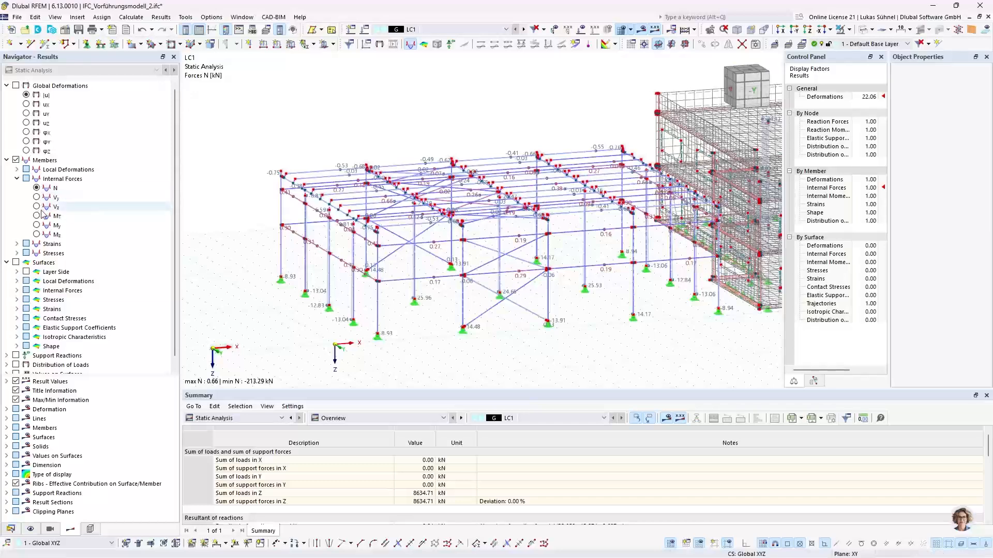
# Display the members' bending moments My for LC1 and examine the diagrams on the steel frame's roof beams.
pyautogui.click(36, 226)
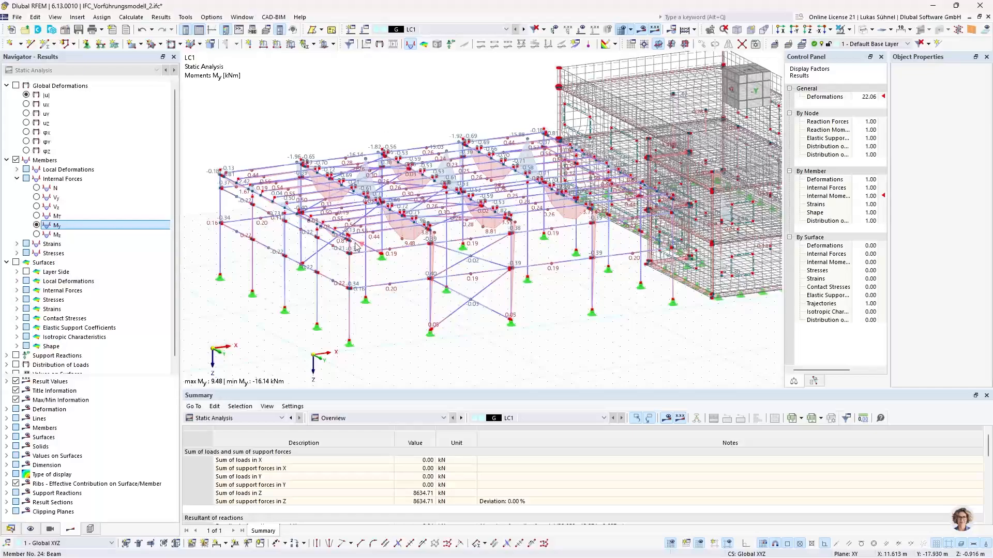
pyautogui.moveTo(362, 249)
pyautogui.keyDown('ctrl'); pyautogui.moveTo(356, 196); pyautogui.dragTo(456, 262, button='middle'); pyautogui.keyUp('ctrl')
pyautogui.scroll(-2, 456, 262)
# Hide the results and inspect the generated links at the gable's corner and roof joints, comparing solid and wireframe rendering.
pyautogui.click(862, 30)
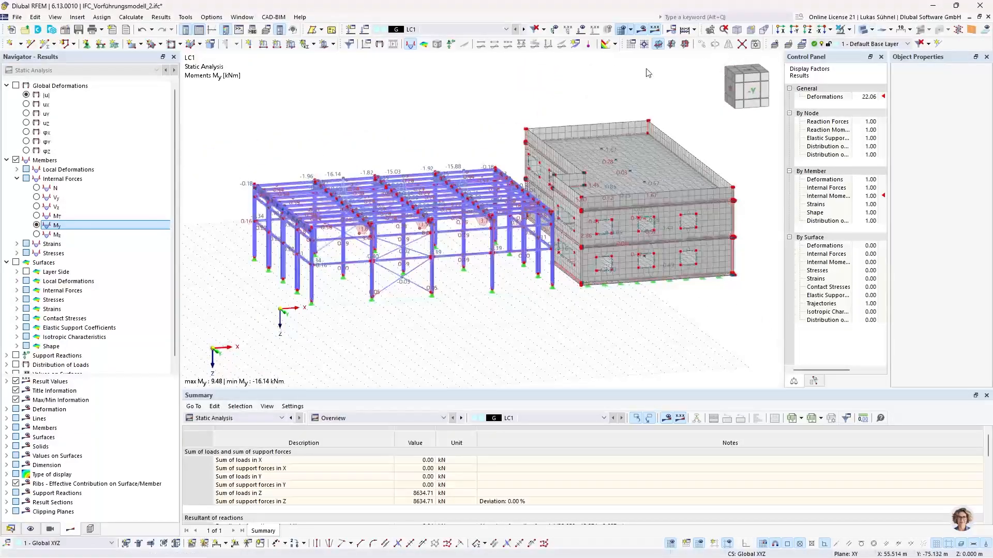
pyautogui.click(644, 31)
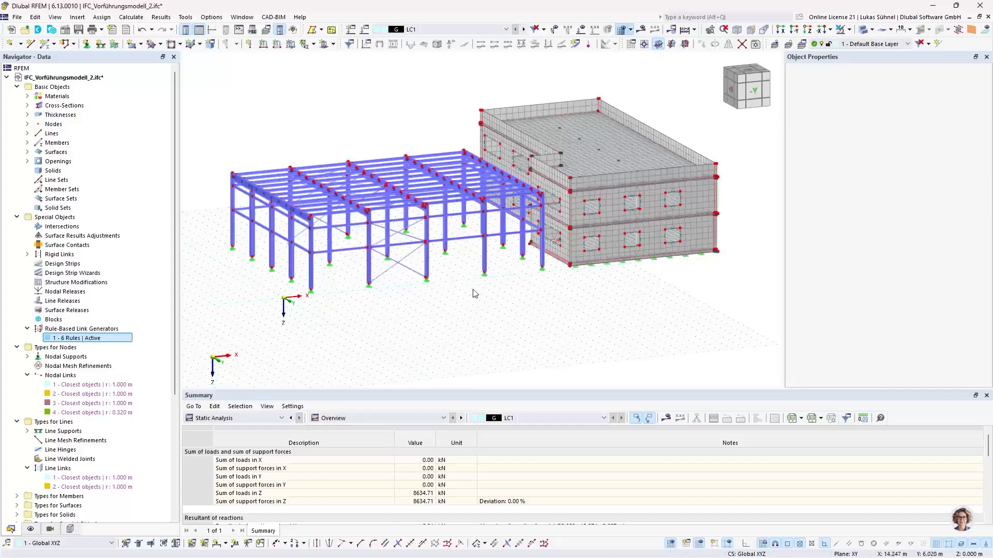
pyautogui.keyDown('ctrl'); pyautogui.moveTo(475, 294); pyautogui.dragTo(289, 241, button='middle'); pyautogui.keyUp('ctrl')
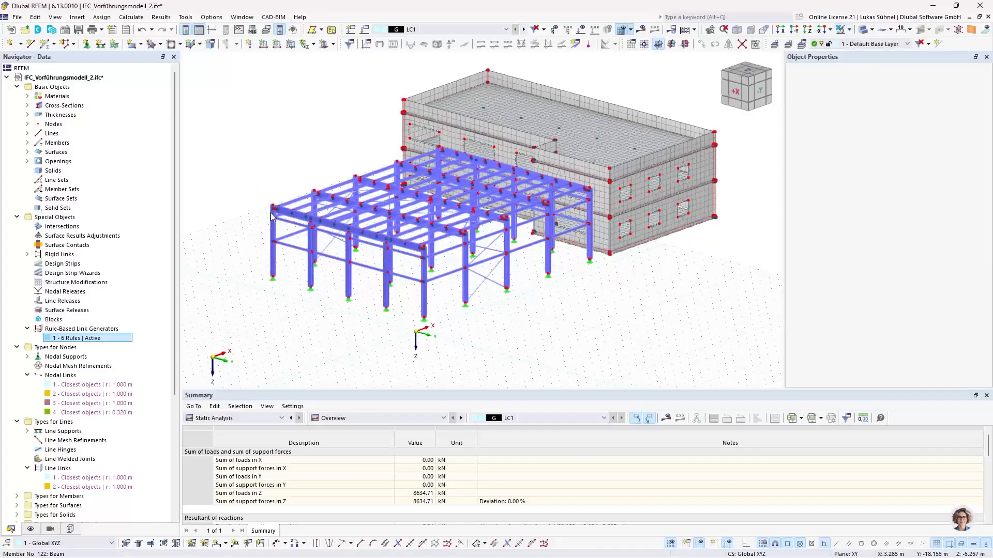
pyautogui.scroll(5, 274, 209)
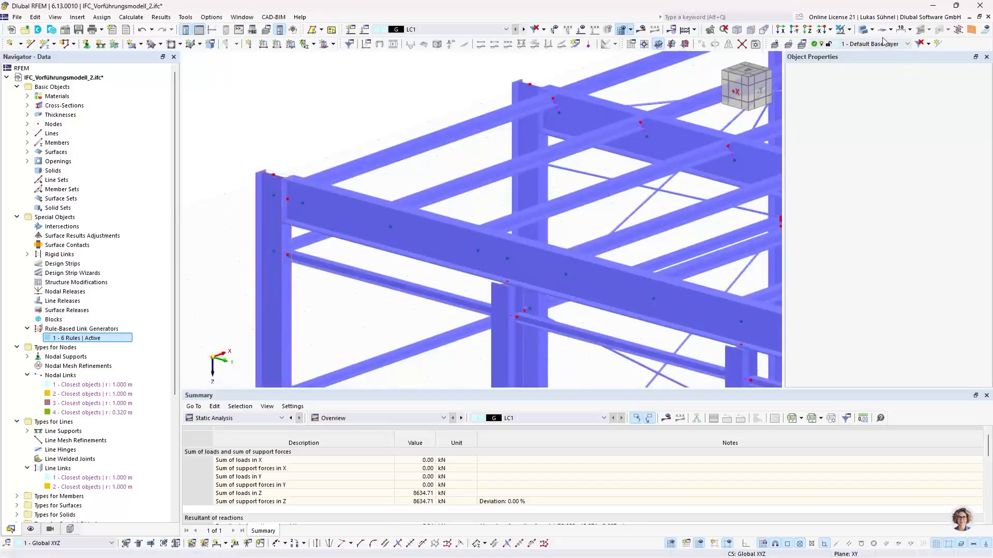
pyautogui.click(865, 31)
pyautogui.click(865, 32)
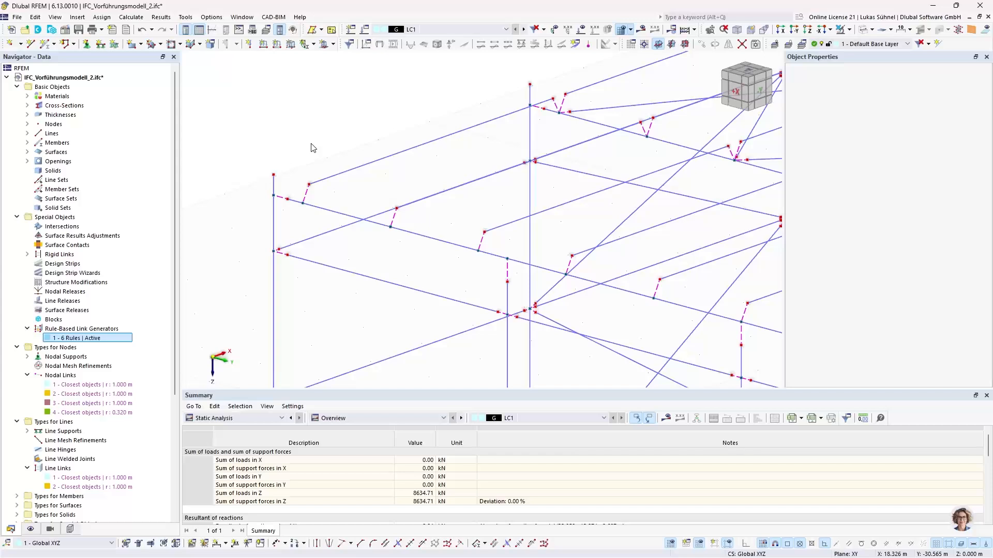
pyautogui.scroll(-2, 329, 198)
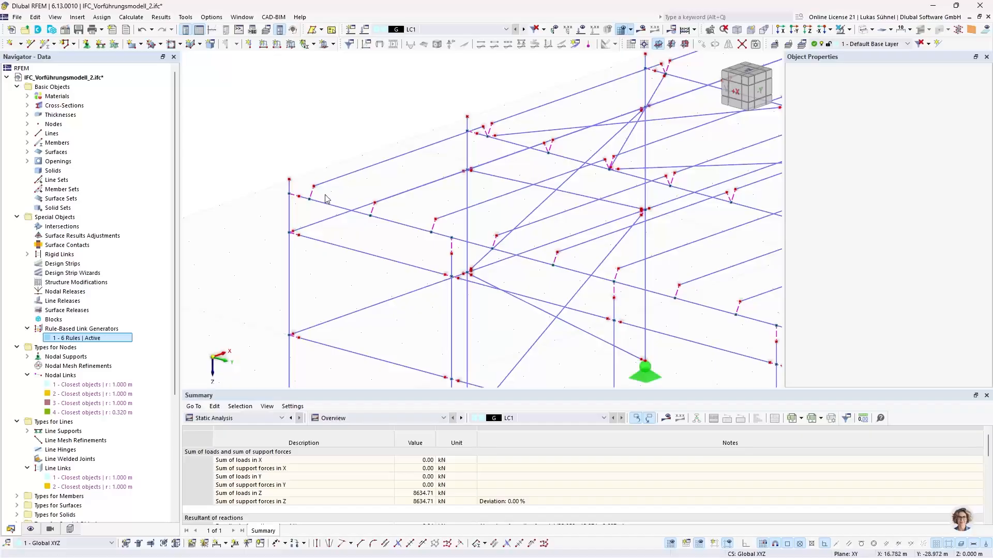
# Examine the steel frame's wireframe links and the meshed concrete building from several directions, comparing wireframe and solid rendering.
pyautogui.scroll(-1, 325, 198)
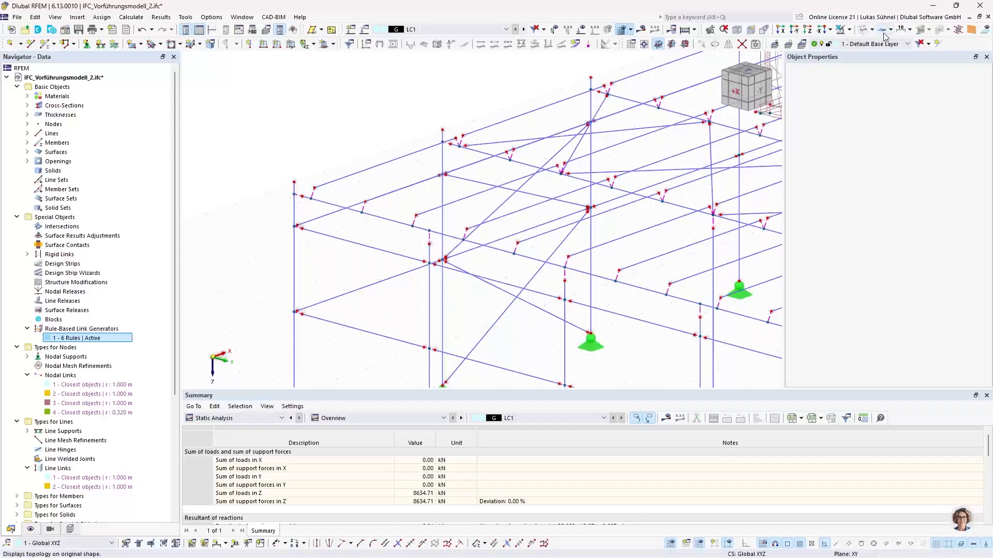
pyautogui.scroll(-3, 323, 228)
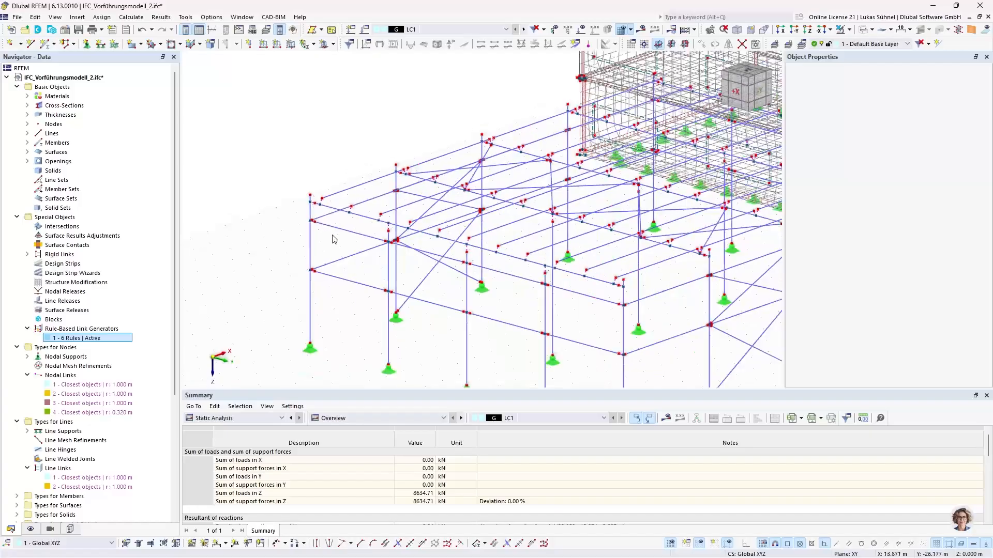
pyautogui.scroll(-2, 335, 240)
pyautogui.keyDown('ctrl'); pyautogui.moveTo(346, 244); pyautogui.dragTo(246, 243, button='middle'); pyautogui.keyUp('ctrl')
pyautogui.moveTo(246, 243); pyautogui.dragTo(288, 284, button='middle')
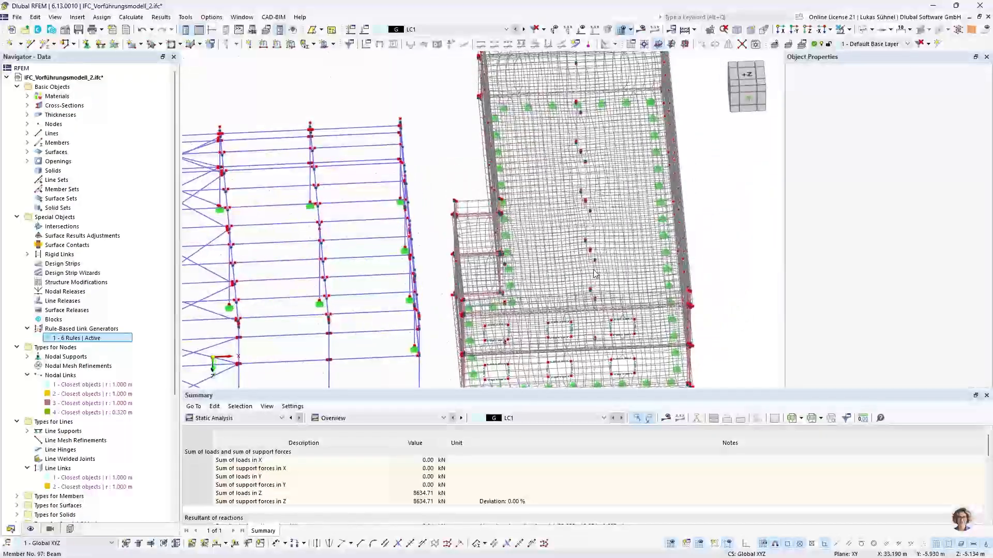
pyautogui.click(863, 31)
pyautogui.keyDown('ctrl'); pyautogui.moveTo(649, 186); pyautogui.dragTo(667, 100, button='middle'); pyautogui.keyUp('ctrl')
pyautogui.click(864, 31)
pyautogui.click(864, 31)
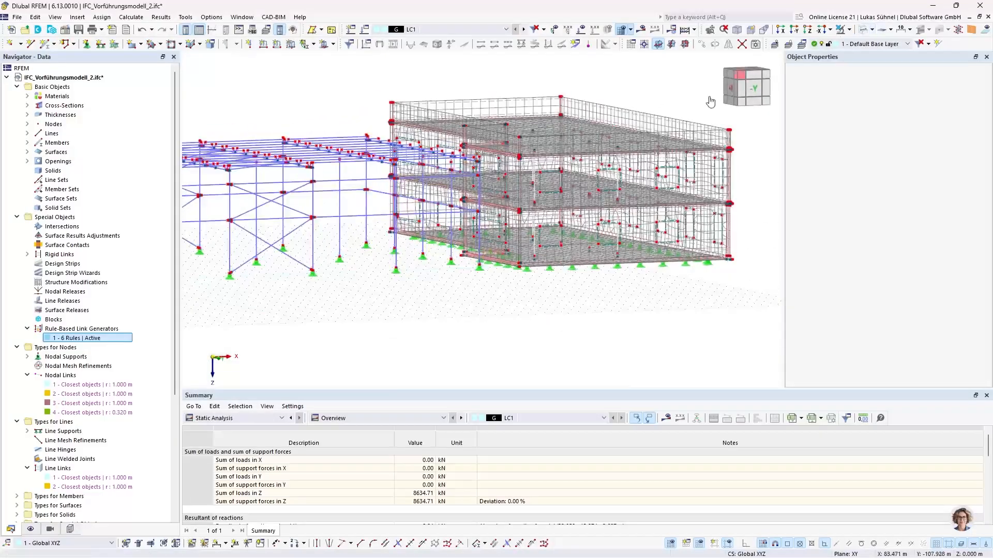
pyautogui.scroll(3, 710, 102)
pyautogui.keyDown('ctrl'); pyautogui.moveTo(620, 112); pyautogui.dragTo(630, 141, button='middle'); pyautogui.keyUp('ctrl')
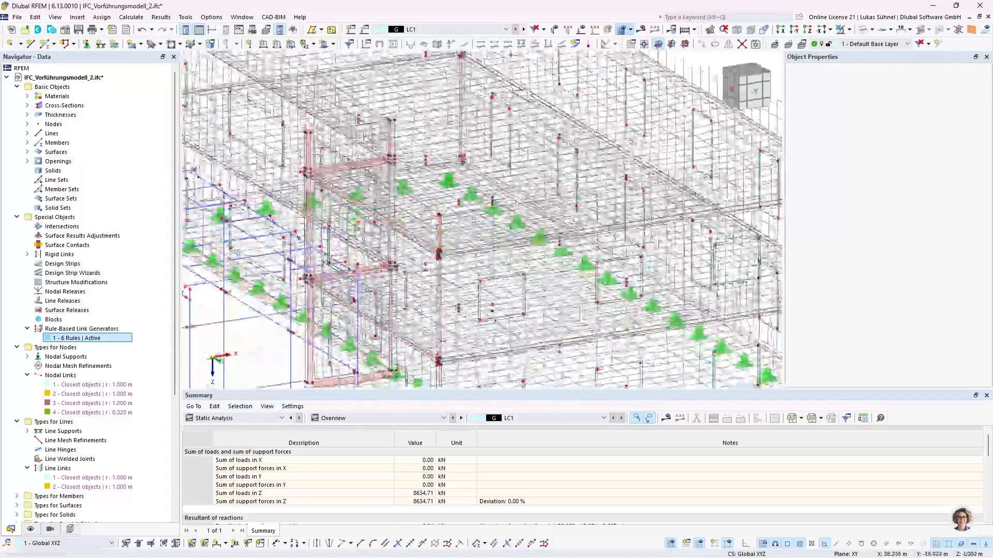
# Hide the FE mesh and inspect the generated link between a column and the slab inside the building.
pyautogui.click(30, 529)
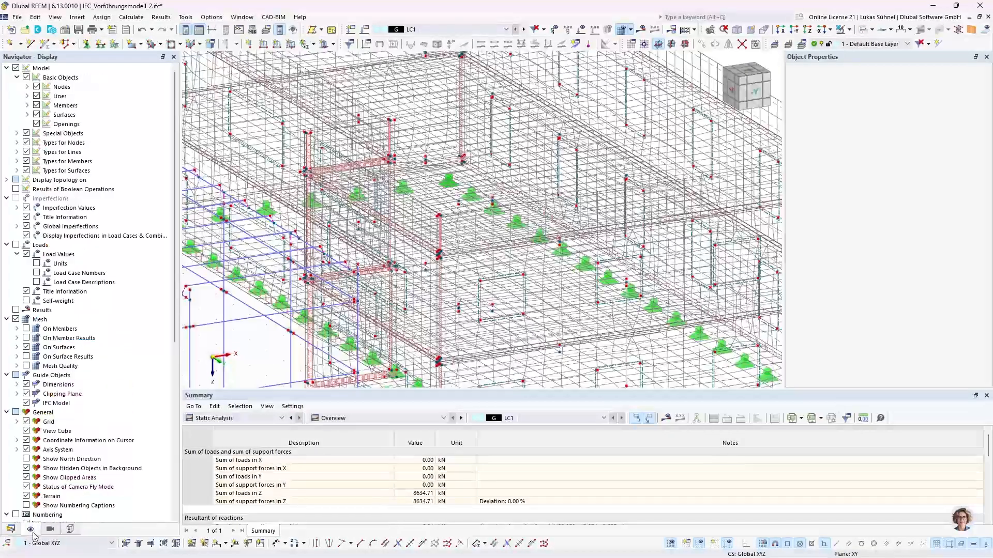
pyautogui.click(16, 319)
pyautogui.scroll(5, 434, 179)
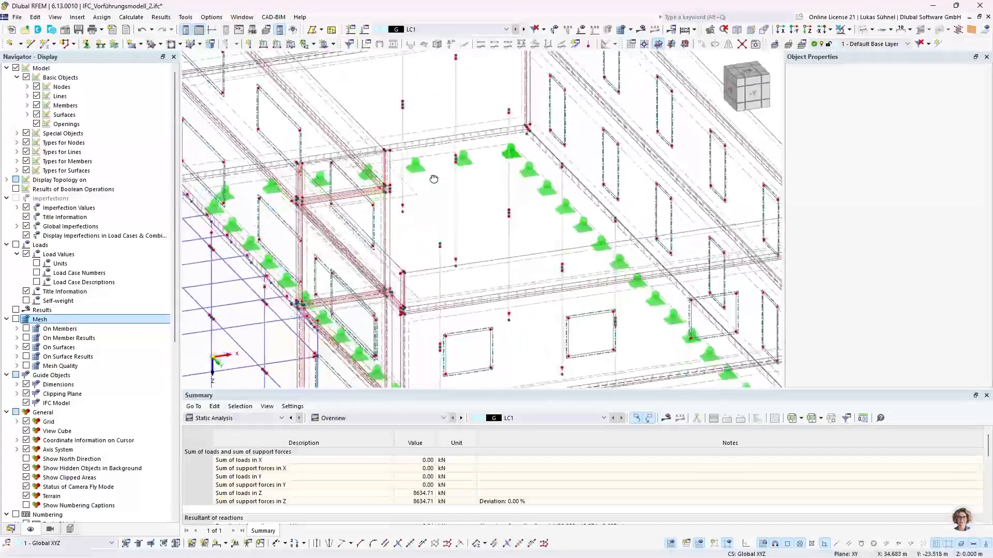
pyautogui.scroll(8, 434, 180)
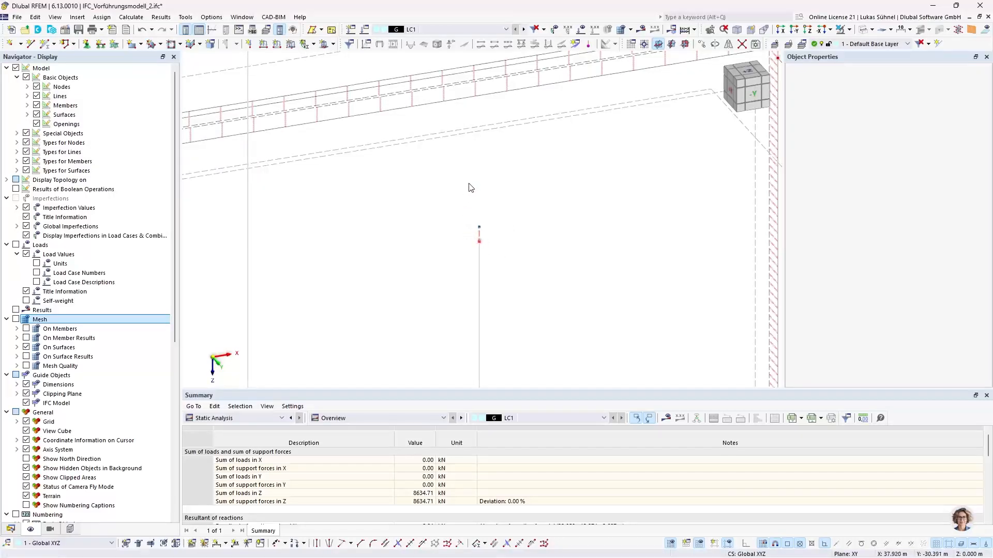
pyautogui.scroll(-10, 532, 160)
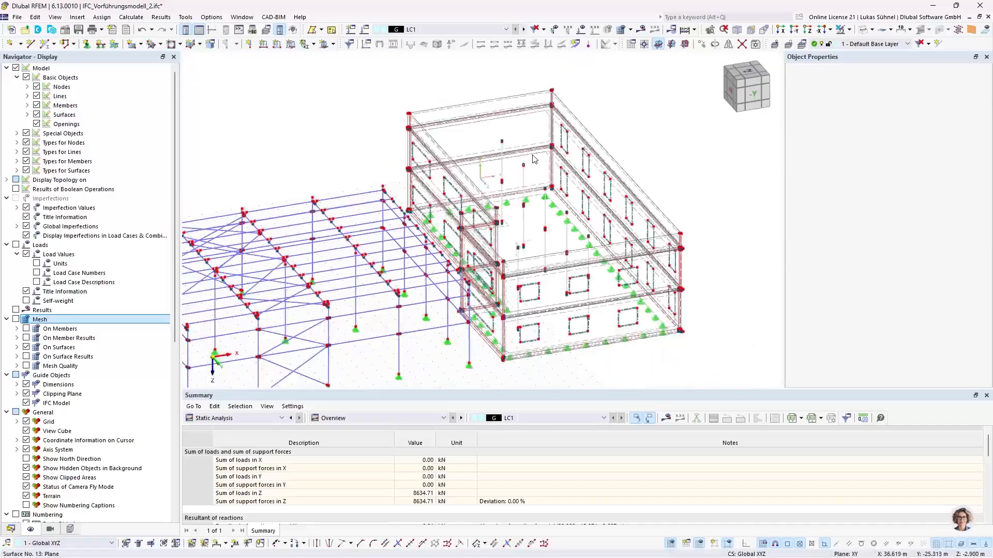
# Show the model in solid rendering and view the steel frame and the building together.
pyautogui.click(848, 30)
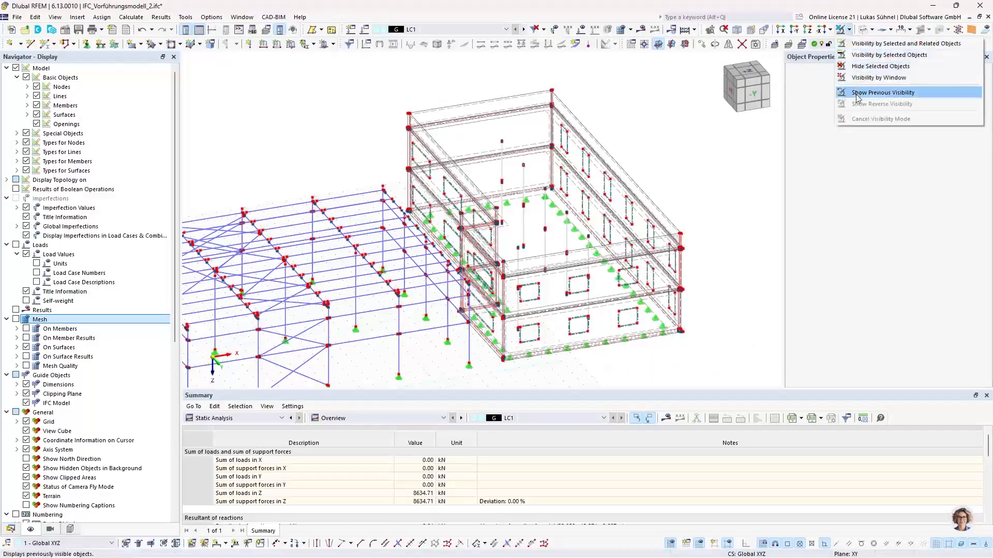
pyautogui.click(744, 150)
pyautogui.click(866, 30)
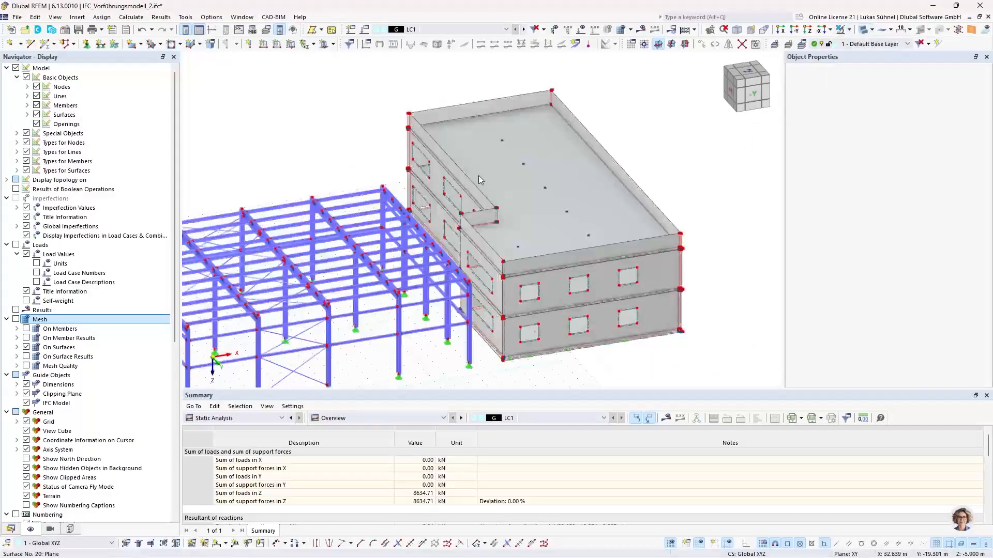
pyautogui.keyDown('ctrl'); pyautogui.moveTo(479, 176); pyautogui.dragTo(542, 145, button='middle'); pyautogui.keyUp('ctrl')
pyautogui.moveTo(353, 206); pyautogui.dragTo(416, 171, button='middle')
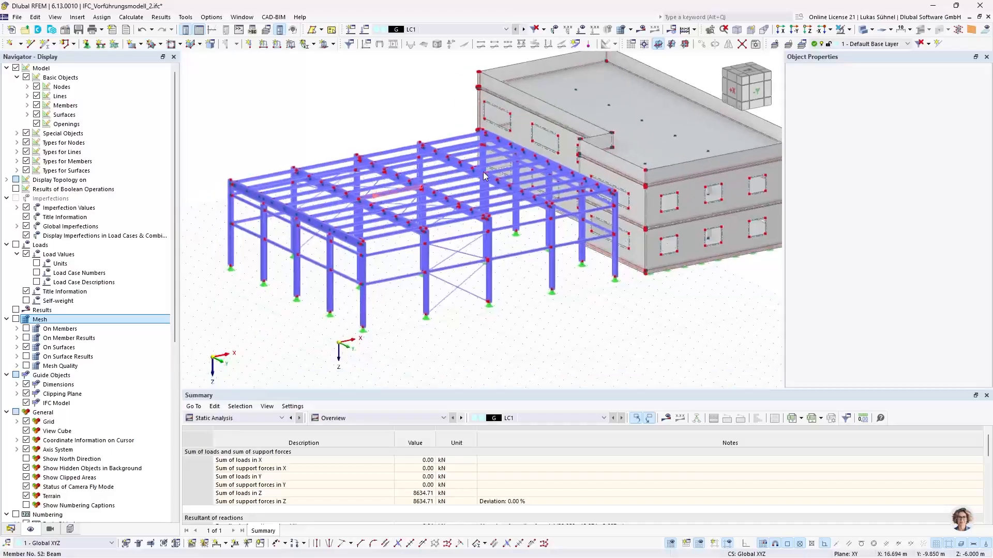
pyautogui.moveTo(483, 172); pyautogui.dragTo(440, 208, button='middle')
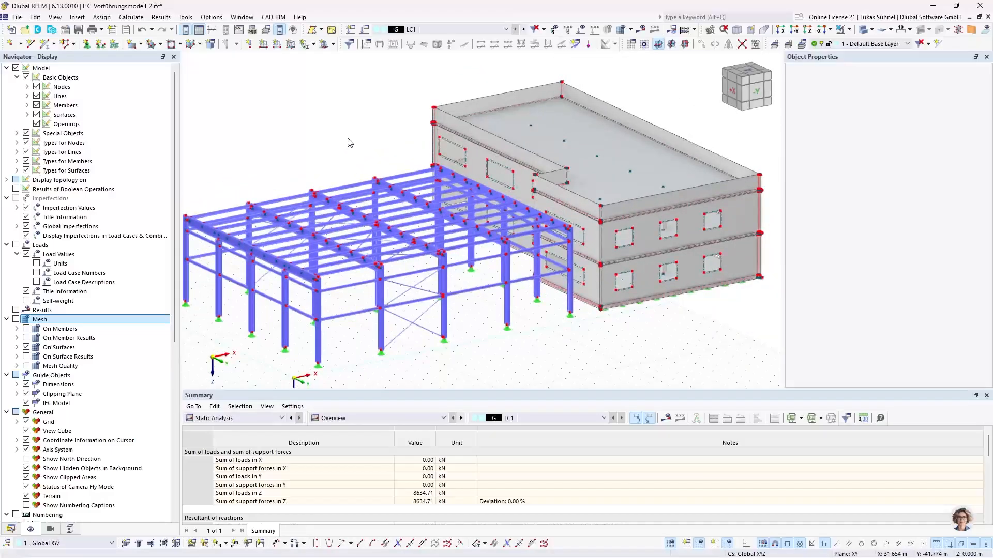
pyautogui.moveTo(304, 140); pyautogui.dragTo(315, 133, button='middle')
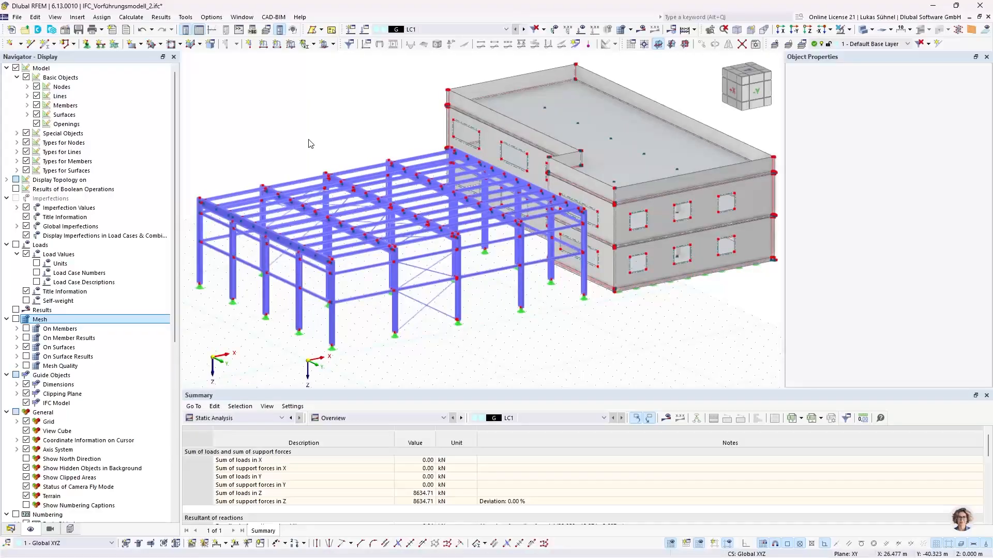
# Locate the generated nodal links, line links and the rule-based link generator in the model data, highlighting nodal link 1 in the model.
pyautogui.click(11, 529)
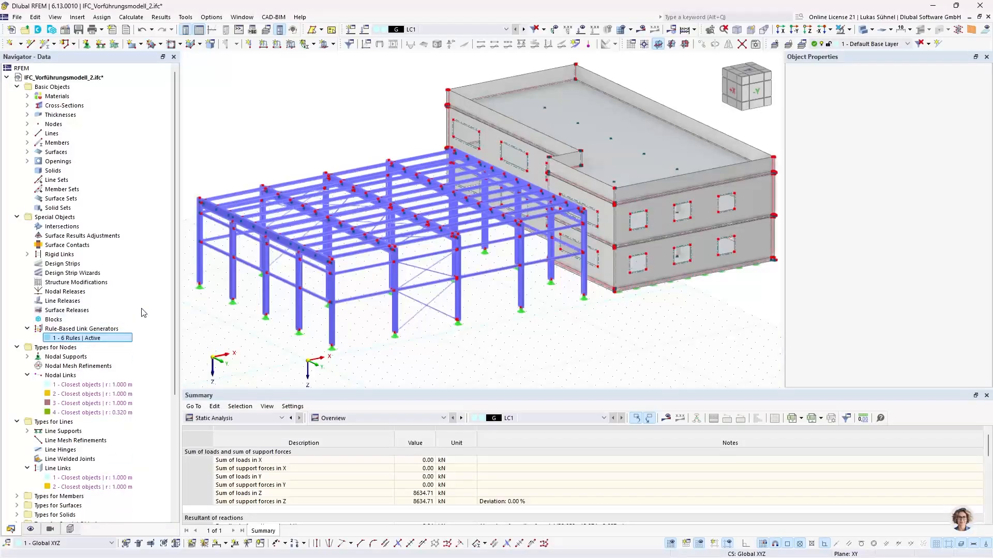
pyautogui.scroll(-2, 104, 315)
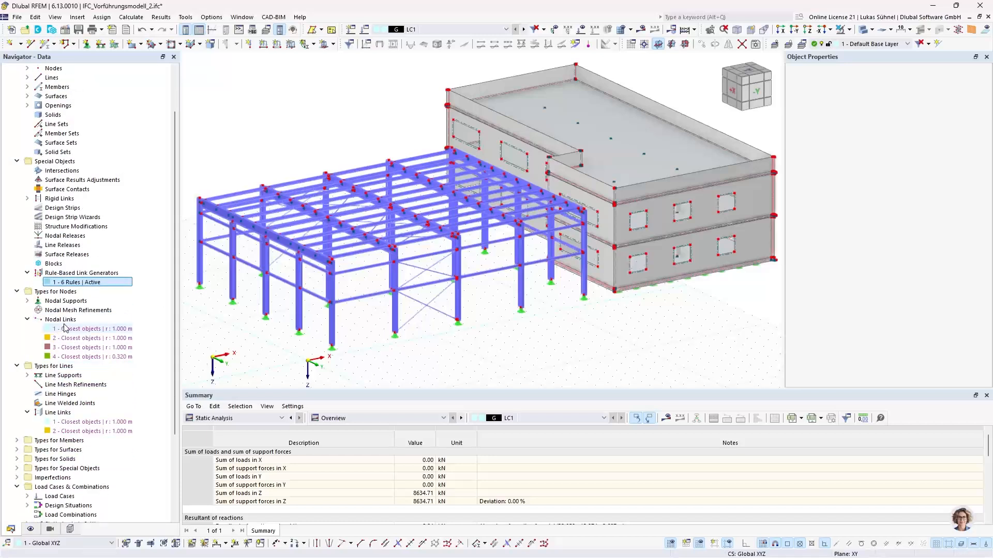
pyautogui.click(61, 320)
pyautogui.click(60, 421)
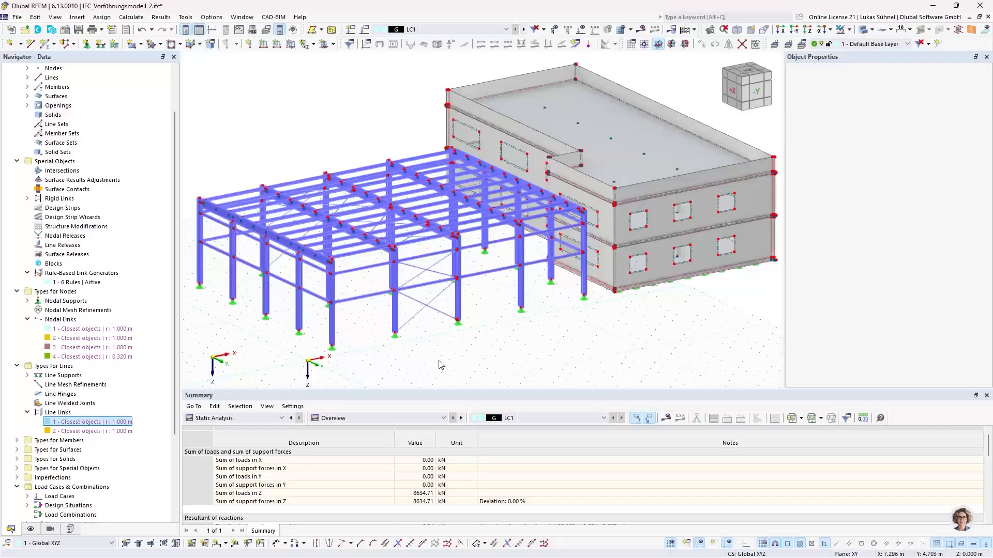
pyautogui.moveTo(449, 353); pyautogui.dragTo(486, 321, button='middle')
pyautogui.scroll(-3, 487, 321)
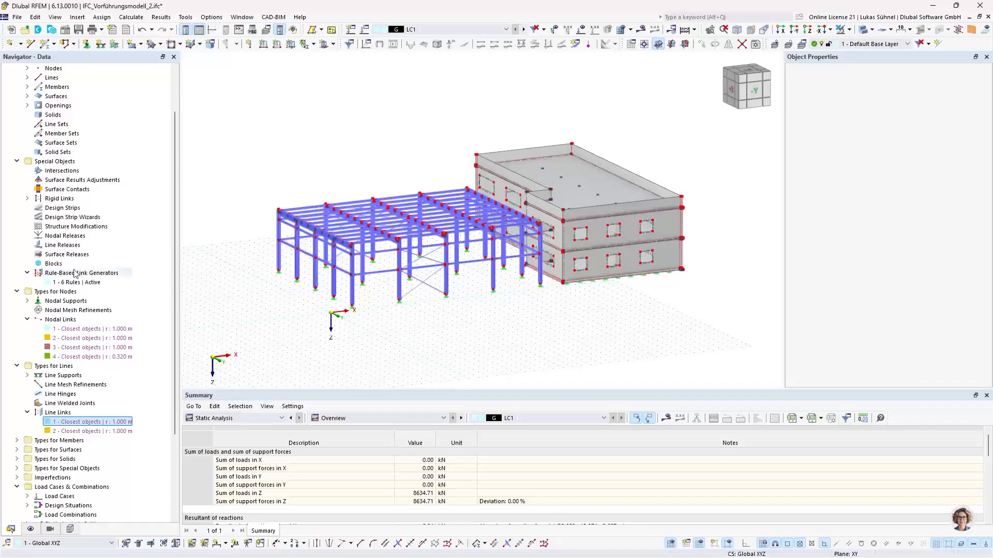
pyautogui.click(68, 328)
pyautogui.click(60, 282)
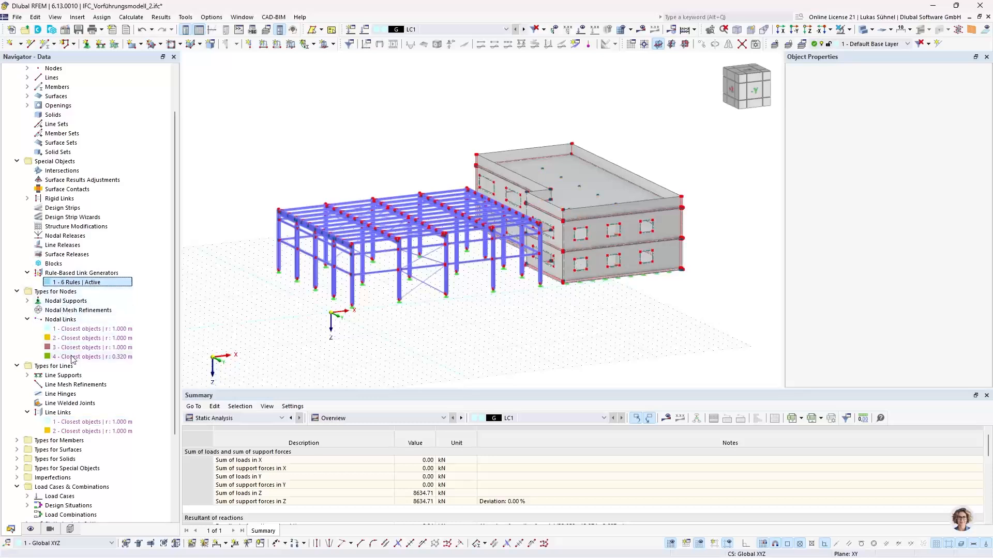
pyautogui.click(68, 329)
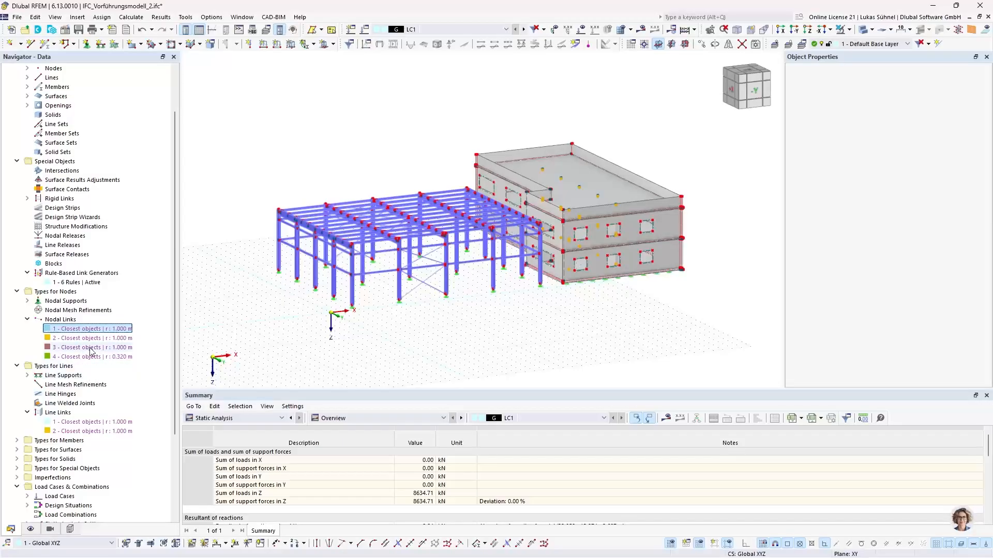
# Review the settings of the six-rule link generator and of generated nodal link 1, leaving both unchanged.
pyautogui.scroll(2, 79, 341)
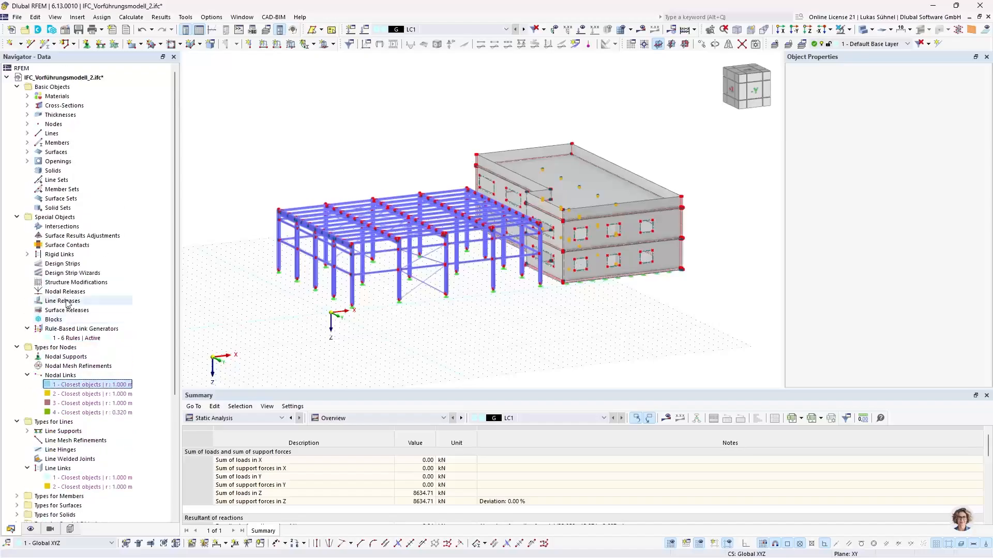
pyautogui.click(72, 338)
pyautogui.doubleClick(73, 338)
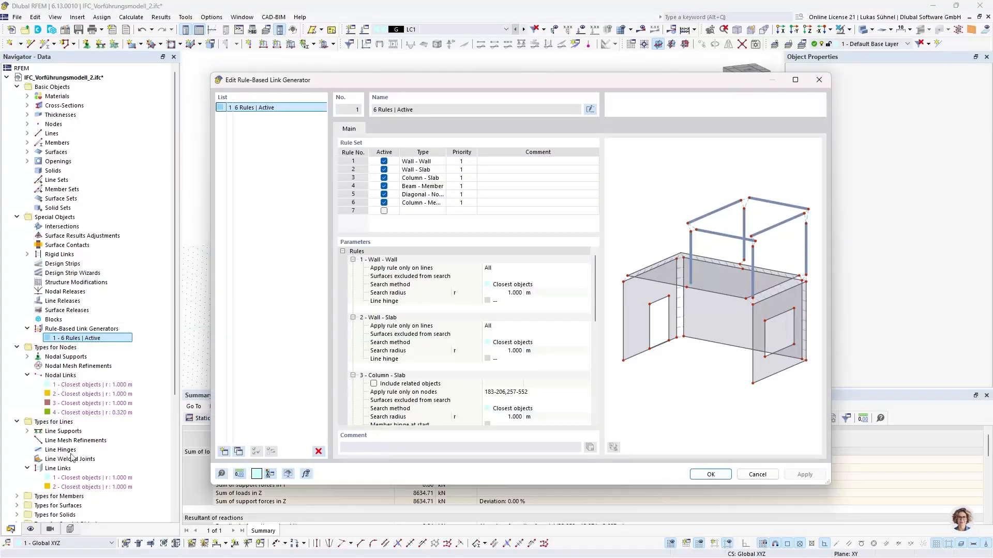
pyautogui.click(768, 475)
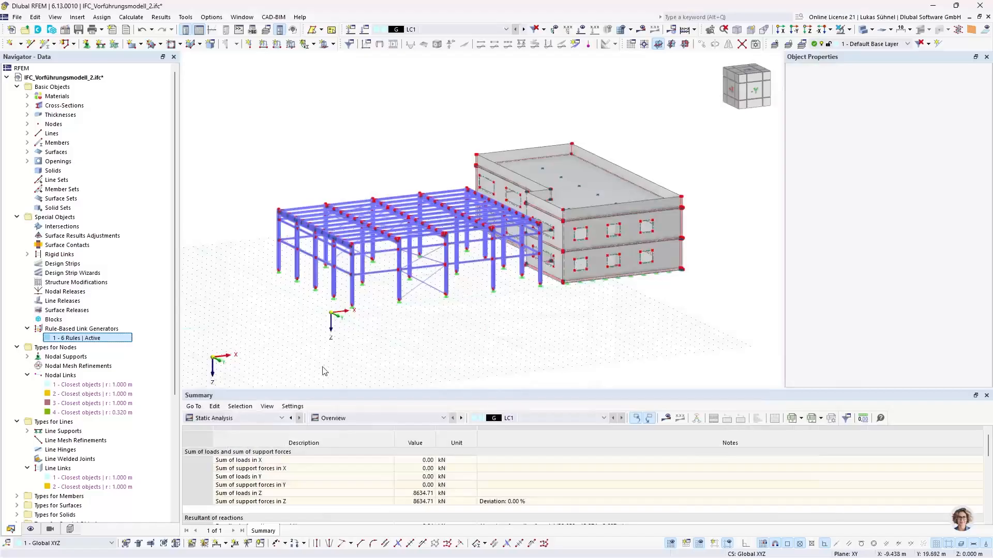
pyautogui.doubleClick(76, 388)
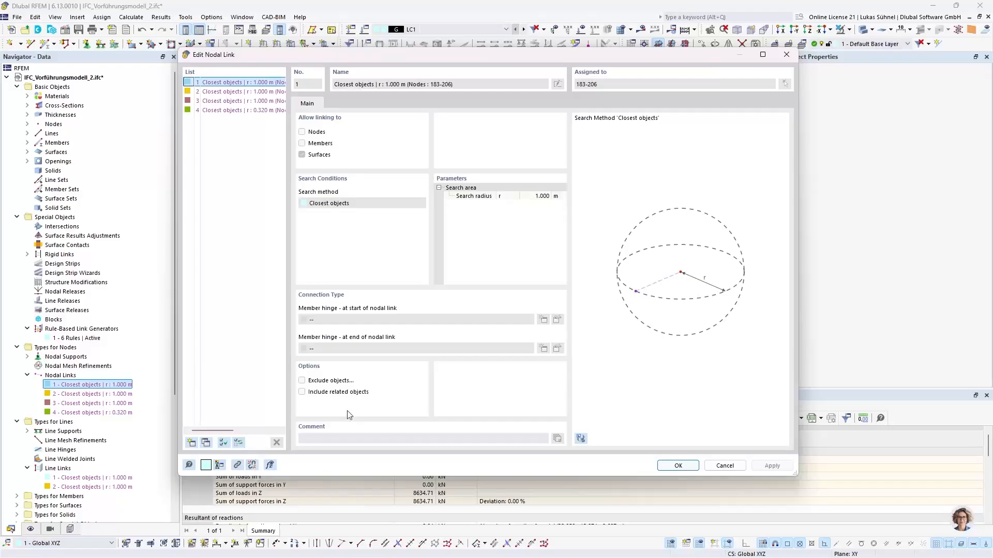
pyautogui.click(717, 469)
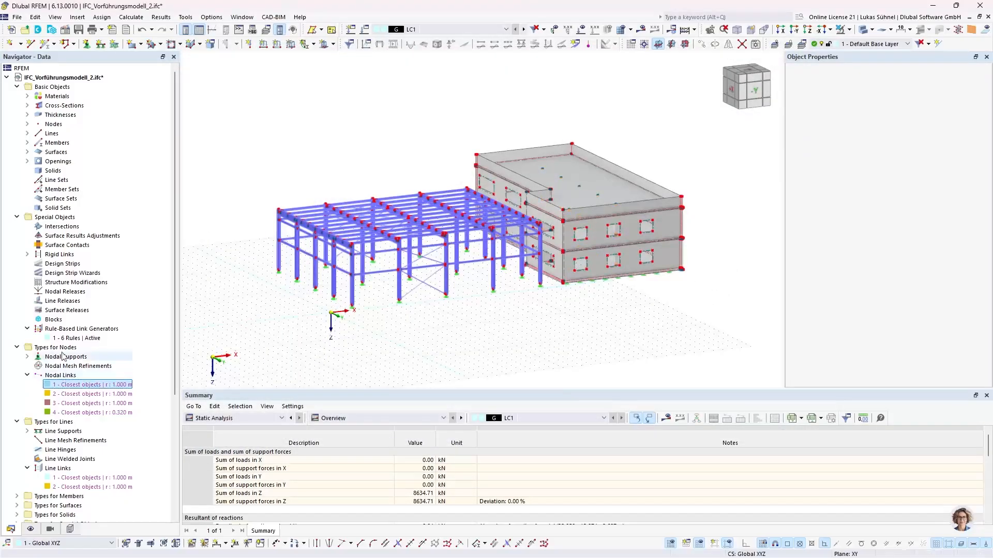
# Open generated rigid member 192 from the member list, check its option to cancel the generated state, and discard the dialog.
pyautogui.click(28, 142)
pyautogui.moveTo(176, 118); pyautogui.dragTo(177, 303)
pyautogui.click(84, 255)
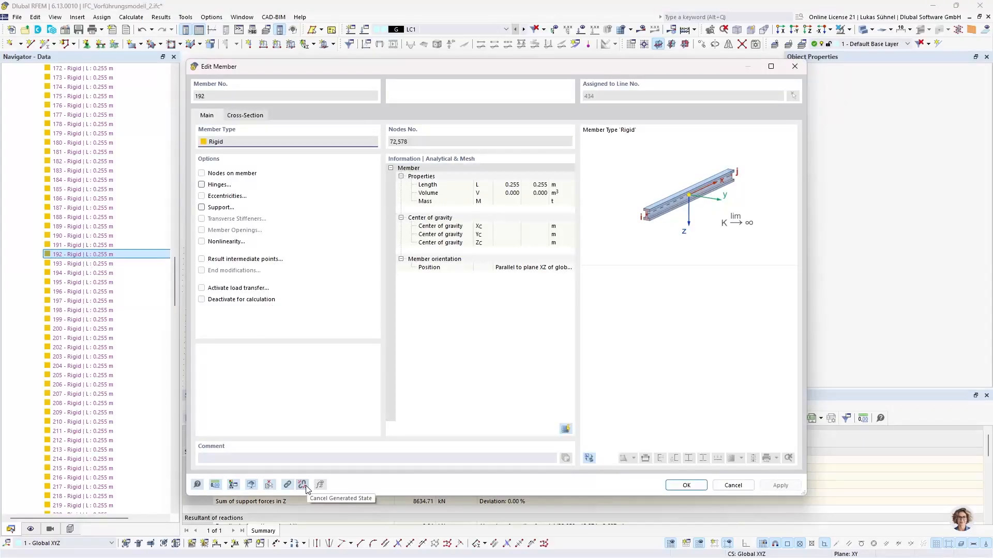
pyautogui.click(734, 486)
# Show the model as wireframe, collapse the member list, and inspect the rigid links at the steel frame's roof joints.
pyautogui.scroll(8, 345, 244)
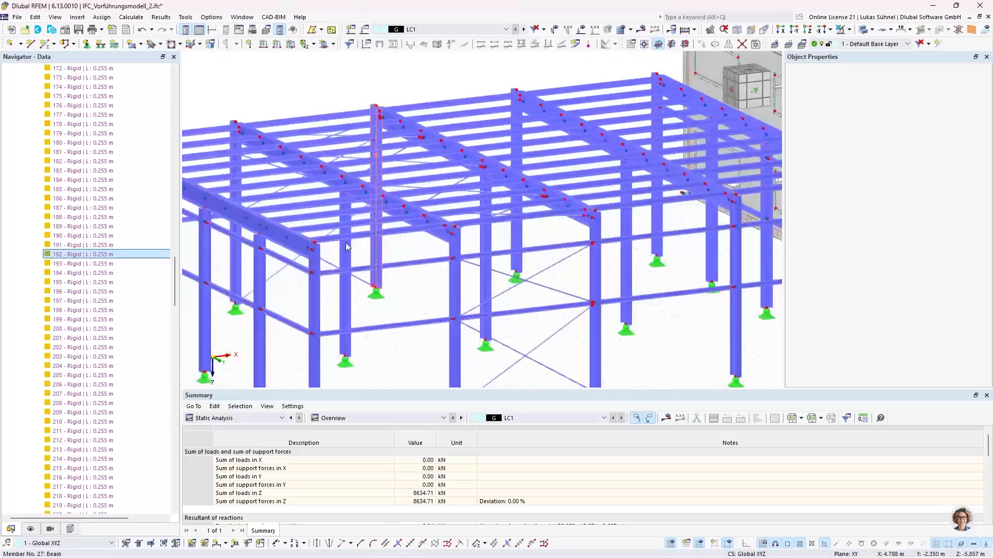
pyautogui.click(862, 30)
pyautogui.scroll(-8, 372, 245)
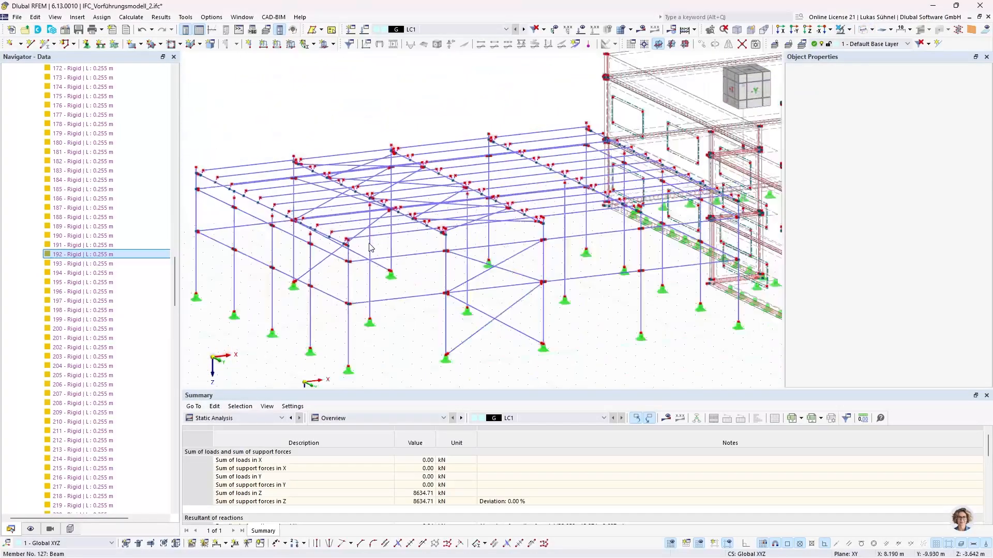
pyautogui.moveTo(175, 282); pyautogui.dragTo(176, 93)
pyautogui.click(27, 142)
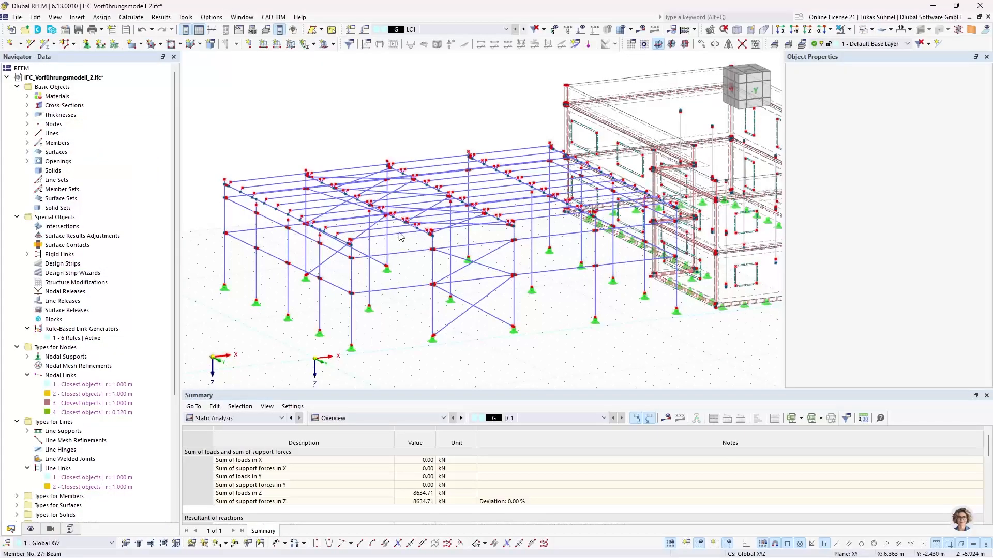
pyautogui.scroll(8, 431, 243)
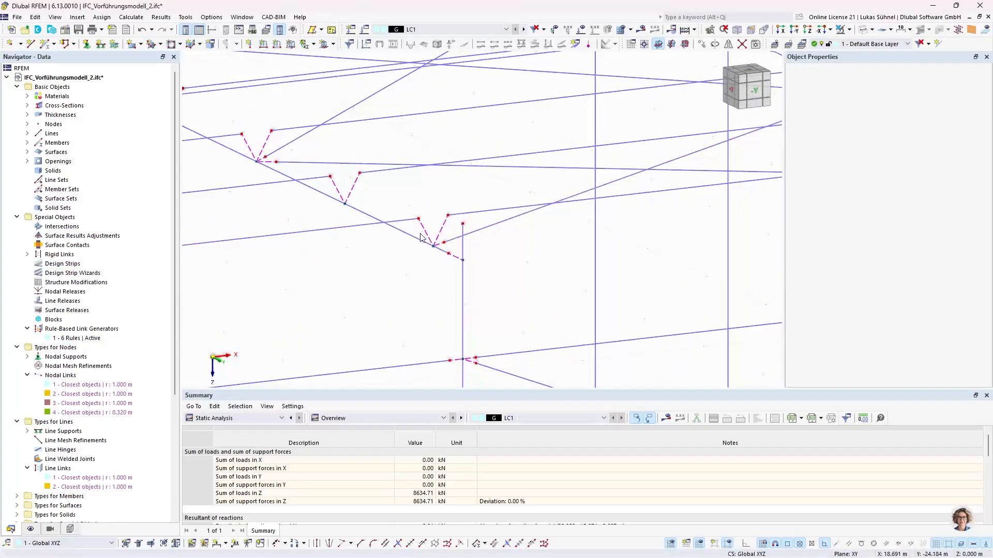
pyautogui.scroll(-2, 420, 237)
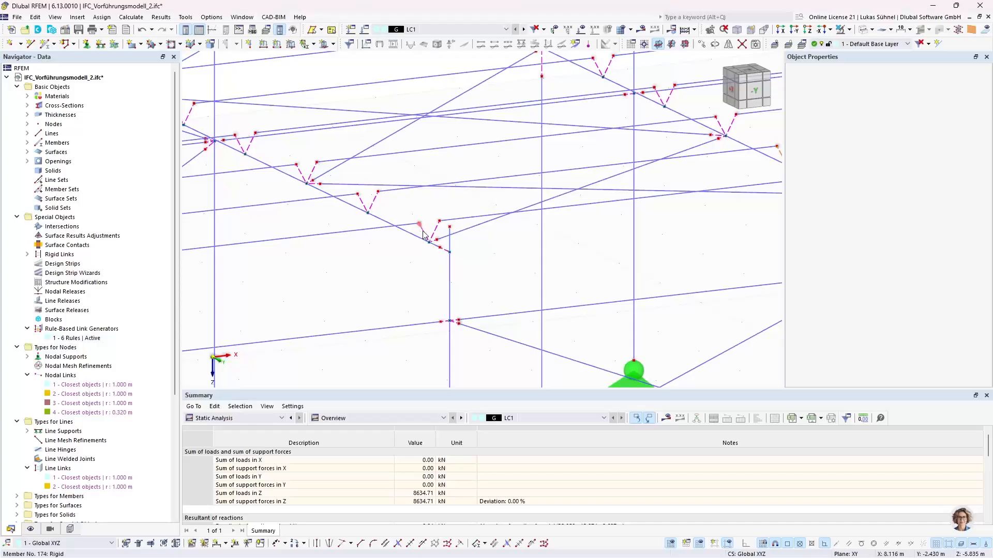
# Reopen nodal link 1 to check its option to cancel the generated state, leaving the link unchanged.
pyautogui.rightClick(77, 385)
pyautogui.click(100, 396)
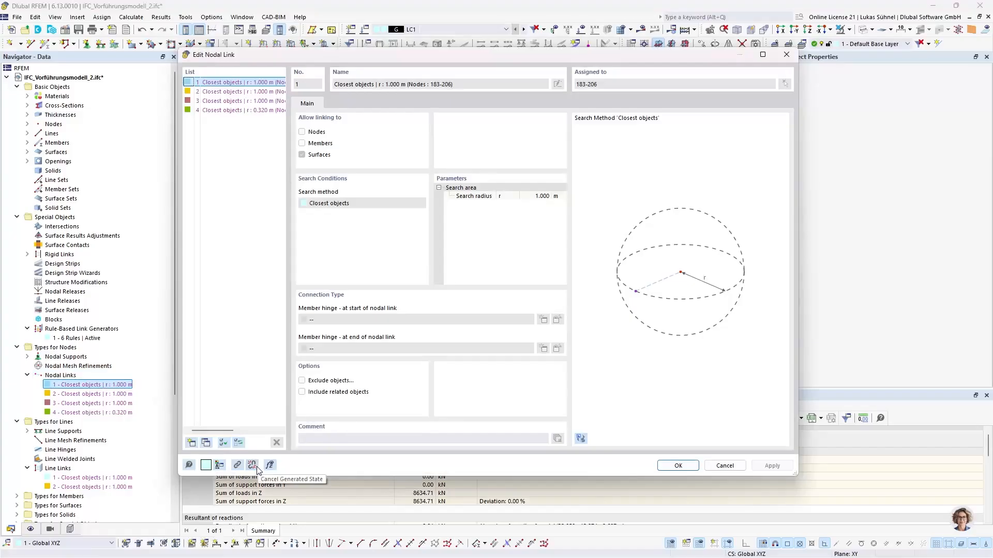
pyautogui.click(725, 465)
# Return the whole model to solid rendering and turn on the display of the IFC model 2018_01.
pyautogui.scroll(-8, 393, 269)
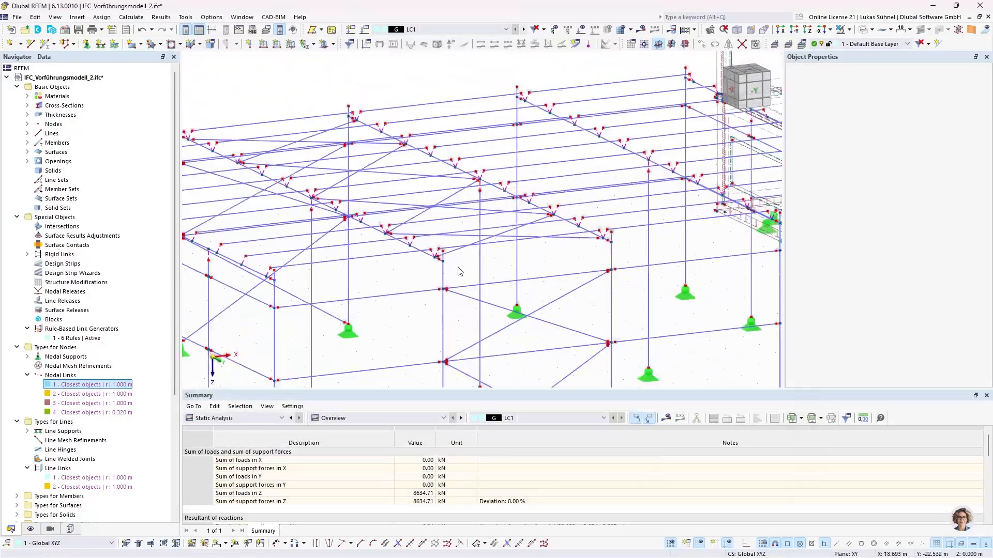
pyautogui.click(864, 29)
pyautogui.moveTo(441, 173); pyautogui.dragTo(381, 185, button='middle')
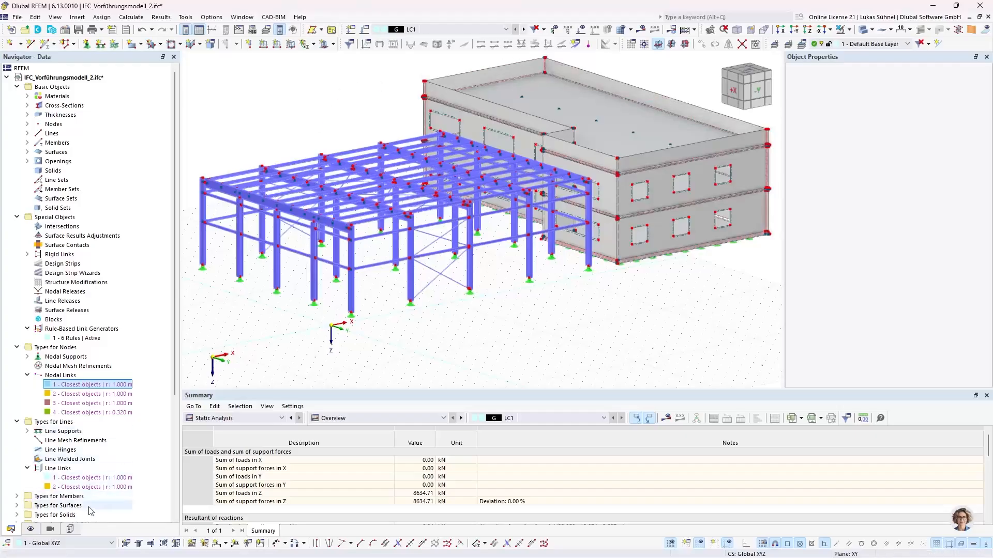
pyautogui.click(71, 529)
pyautogui.click(18, 79)
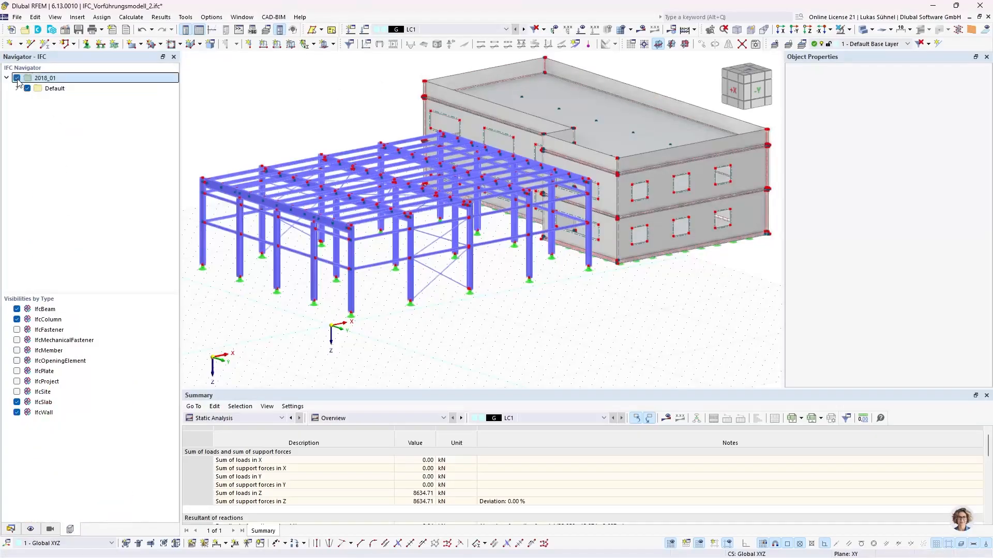
# Hide the structural model and select the front corner column of the IFC reference model to view its IFC properties.
pyautogui.click(30, 529)
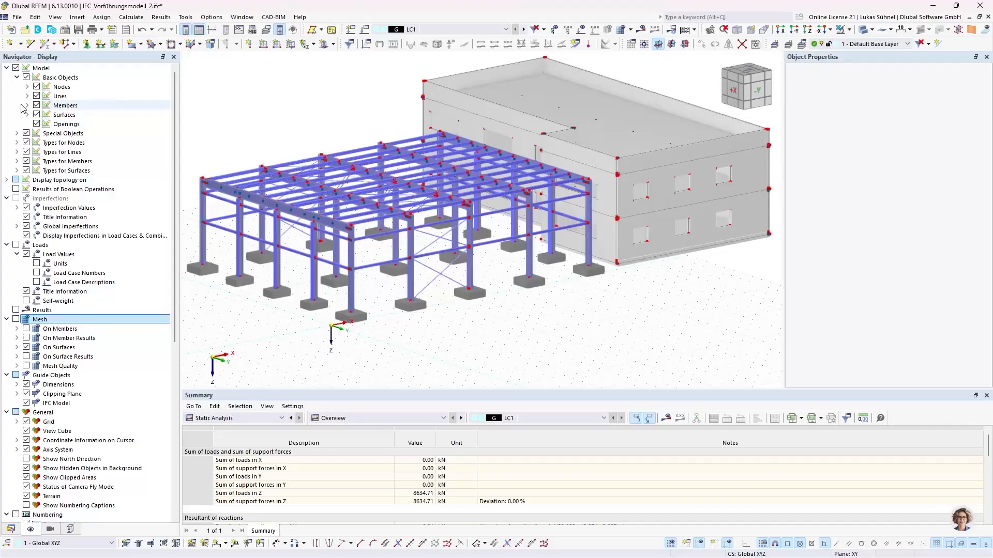
pyautogui.click(15, 67)
pyautogui.moveTo(488, 252); pyautogui.dragTo(387, 236, button='middle')
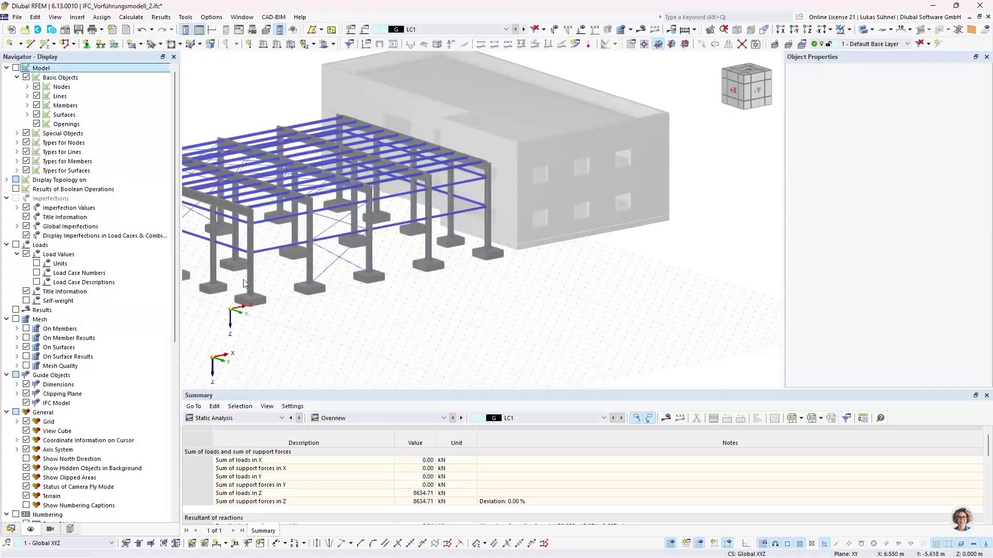
pyautogui.click(253, 281)
pyautogui.moveTo(213, 265); pyautogui.dragTo(334, 280, button='middle')
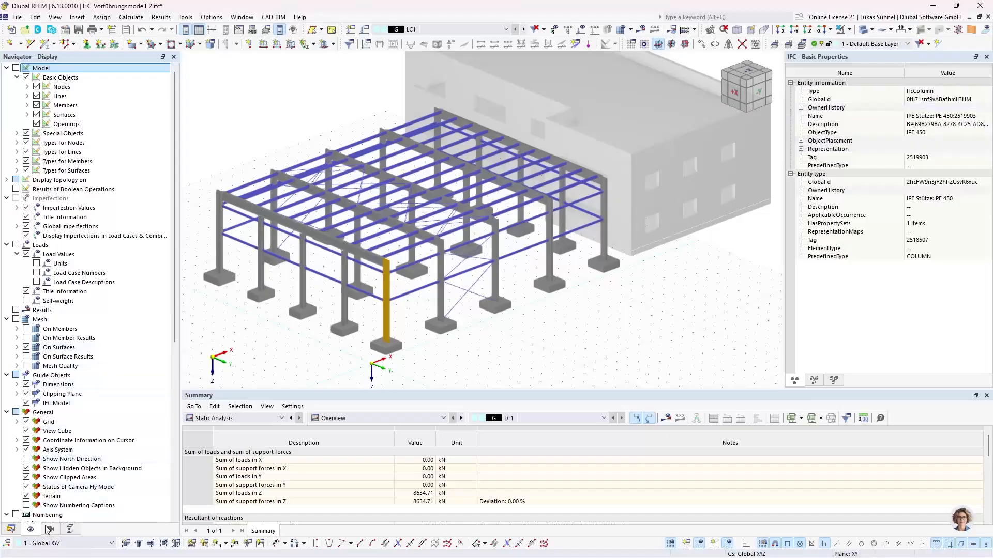
# Redisplay the structural model and turn off the display of the IFC model 2018_01.
pyautogui.click(16, 67)
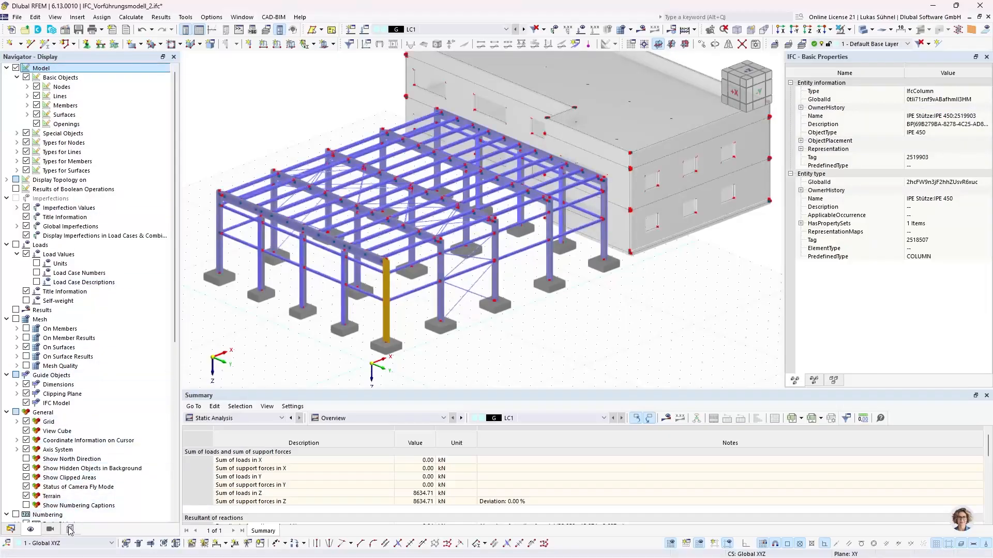
pyautogui.click(70, 530)
pyautogui.click(16, 78)
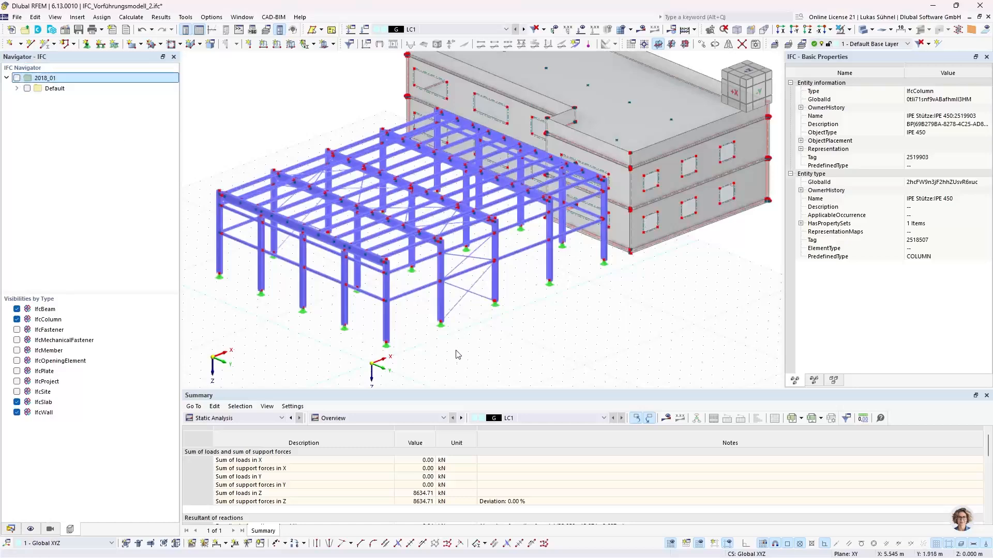
# Open member 121, check the GlobalId in its BIM properties against the IFC column, and discard the dialog.
pyautogui.scroll(5, 410, 329)
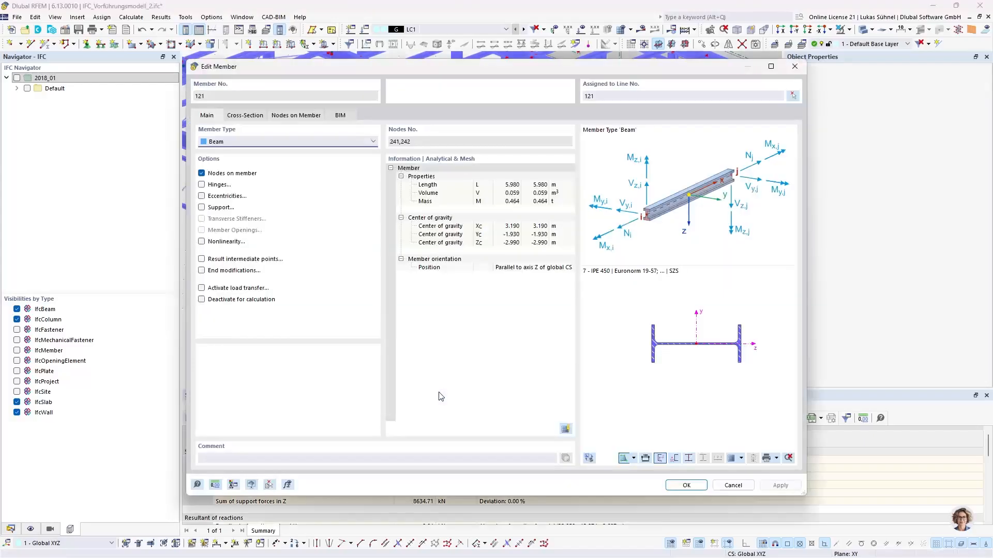
pyautogui.click(340, 116)
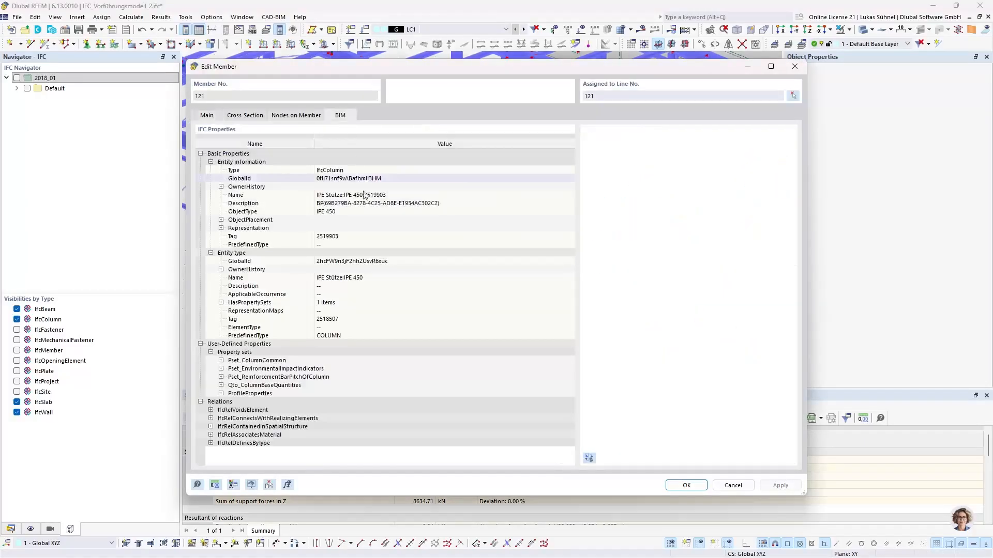
pyautogui.click(329, 178)
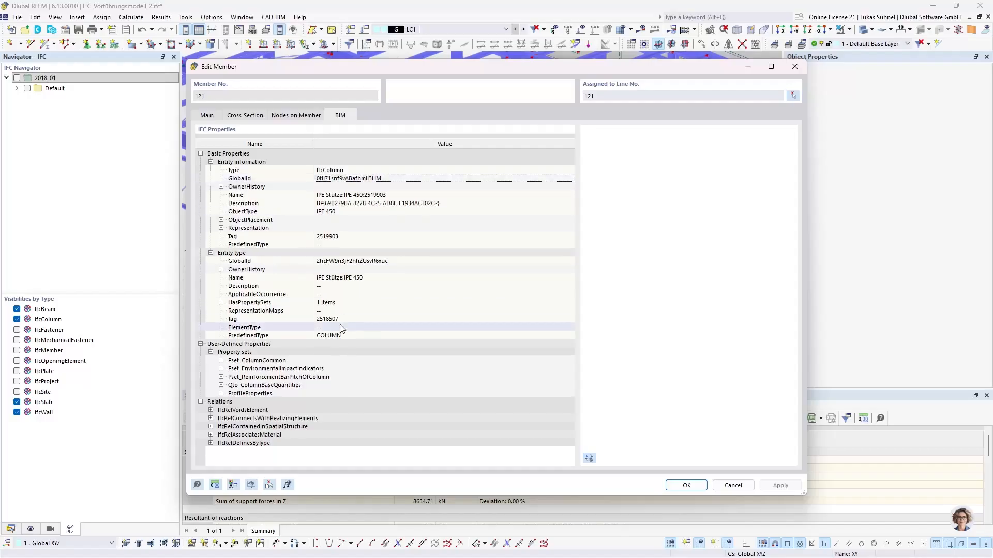
pyautogui.click(730, 485)
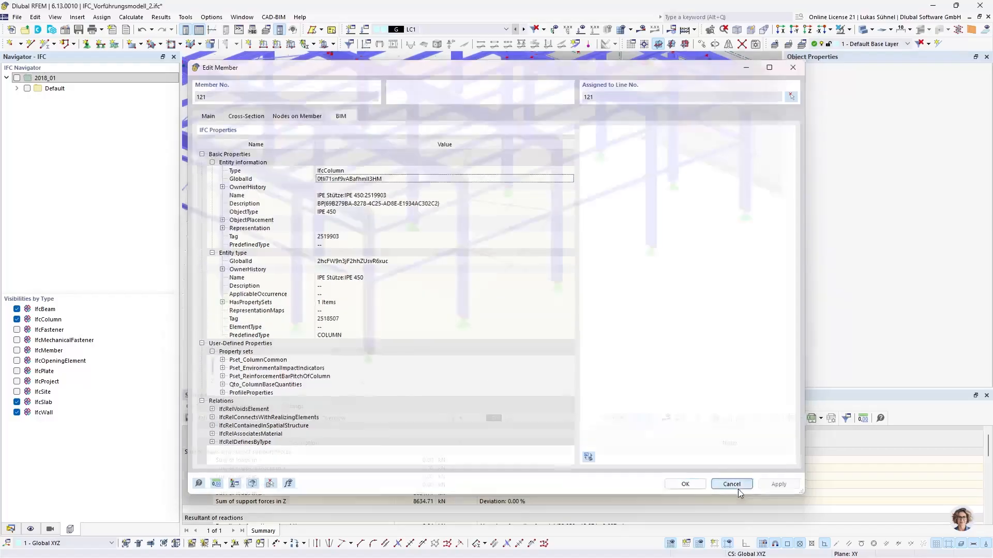
pyautogui.scroll(-3, 408, 318)
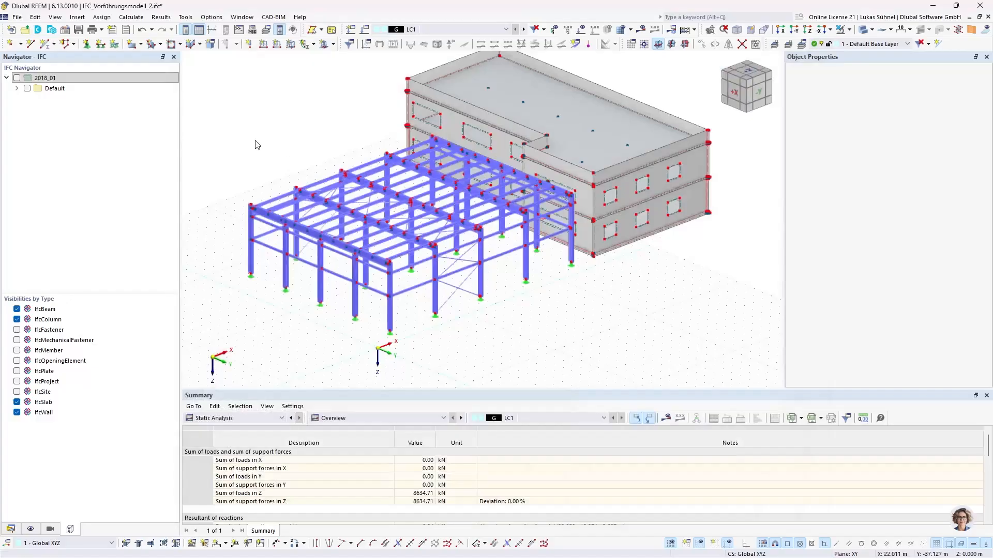
pyautogui.keyDown('ctrl'); pyautogui.moveTo(255, 140); pyautogui.dragTo(256, 145, button='middle'); pyautogui.keyUp('ctrl')
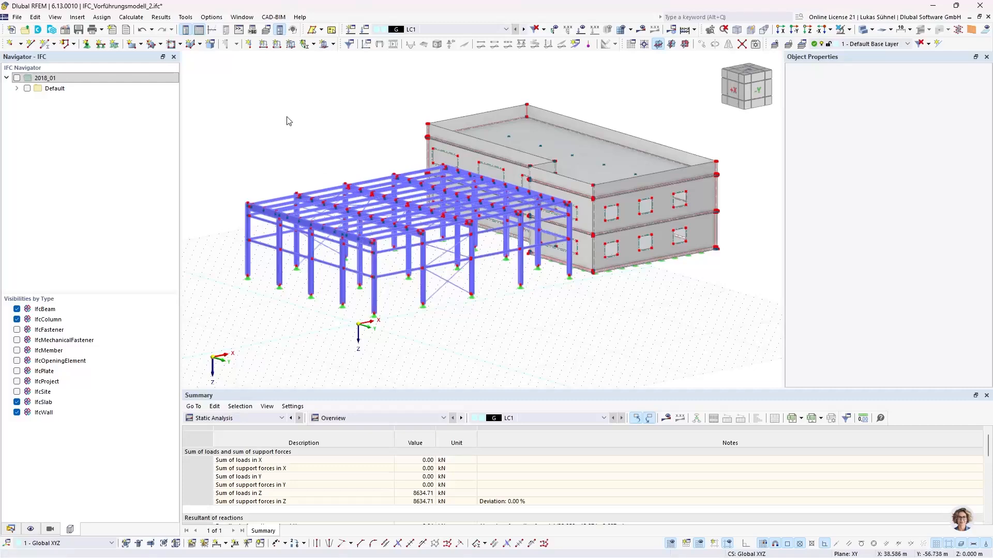
# Start an IFC export of the model with the Y and Z axes mirrored in the coordinate system transformation.
pyautogui.click(17, 17)
pyautogui.moveTo(113, 316)
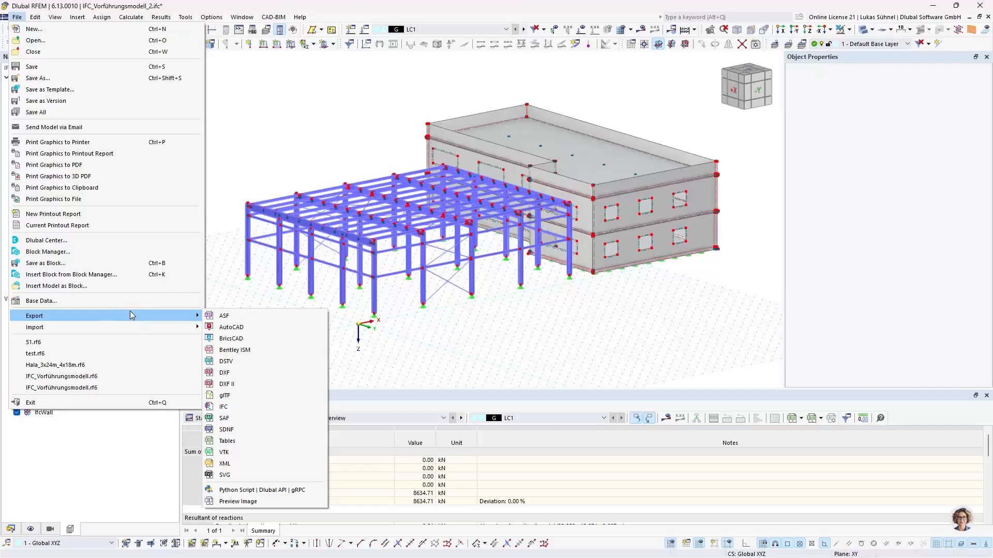
pyautogui.click(238, 409)
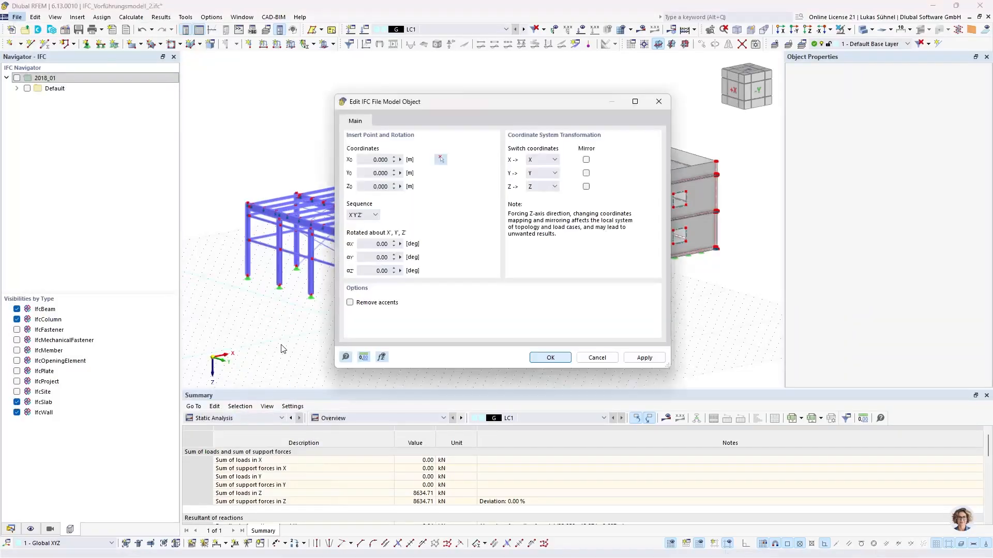
pyautogui.click(586, 186)
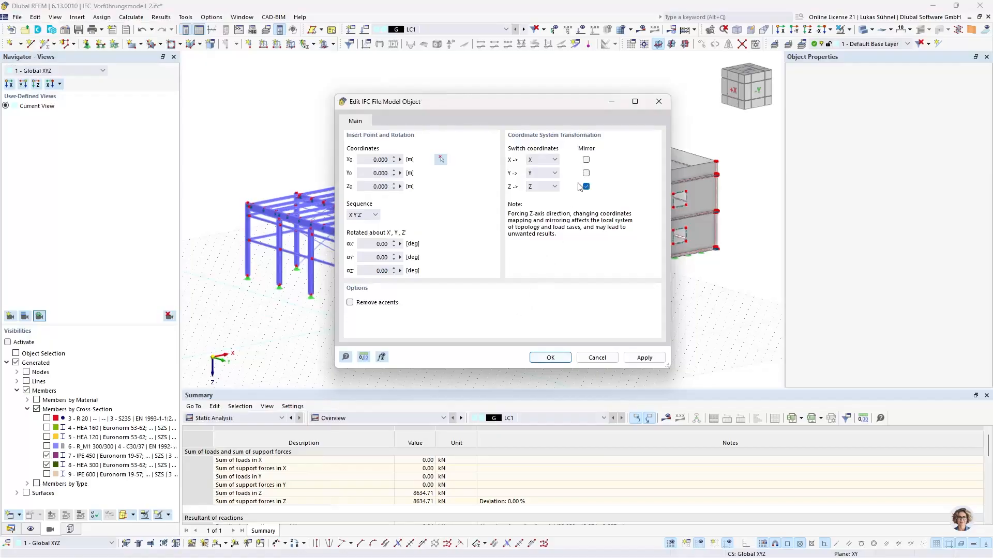
pyautogui.click(585, 173)
pyautogui.click(548, 357)
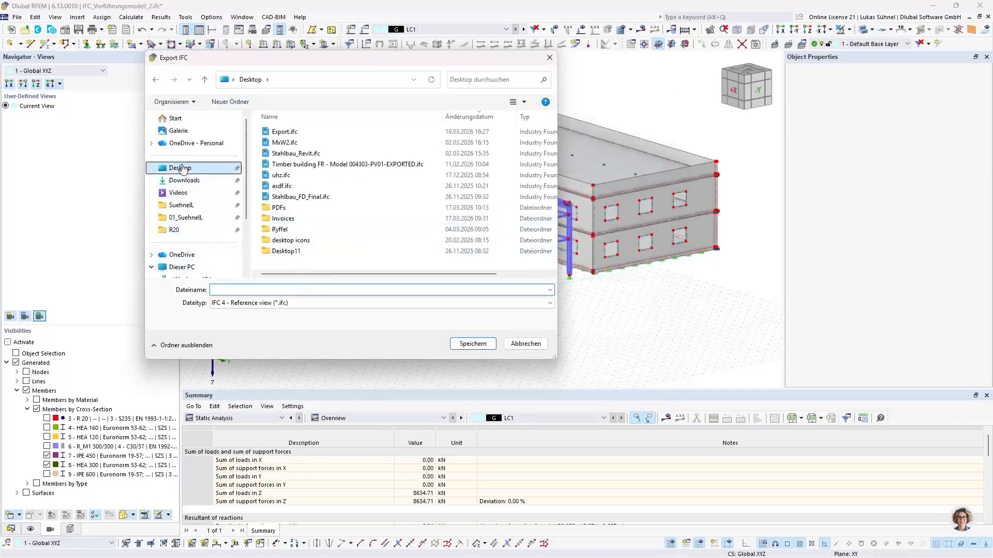
# Save the export to the Desktop as Export_2 in the IFC 4 - Reference view format.
pyautogui.write('Ex')
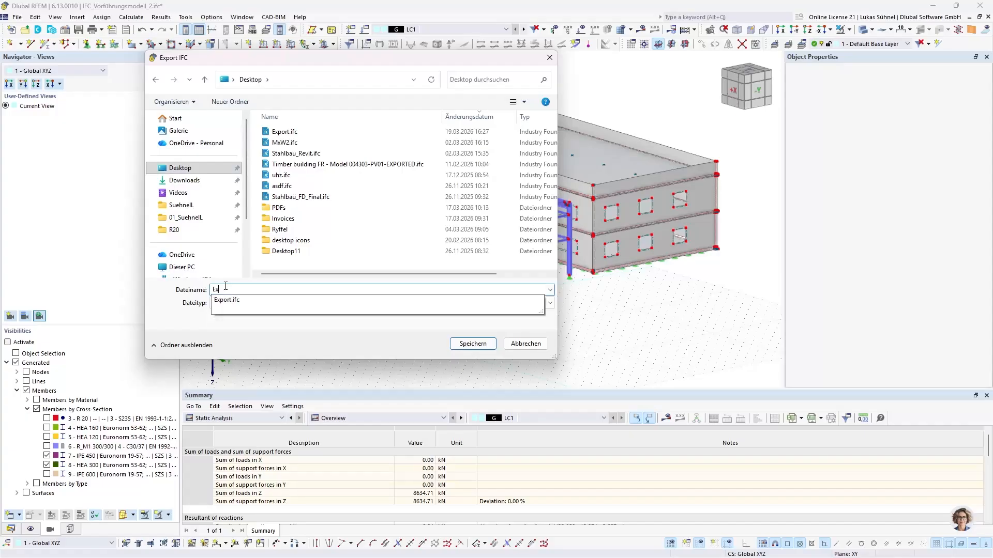
pyautogui.write('port_2')
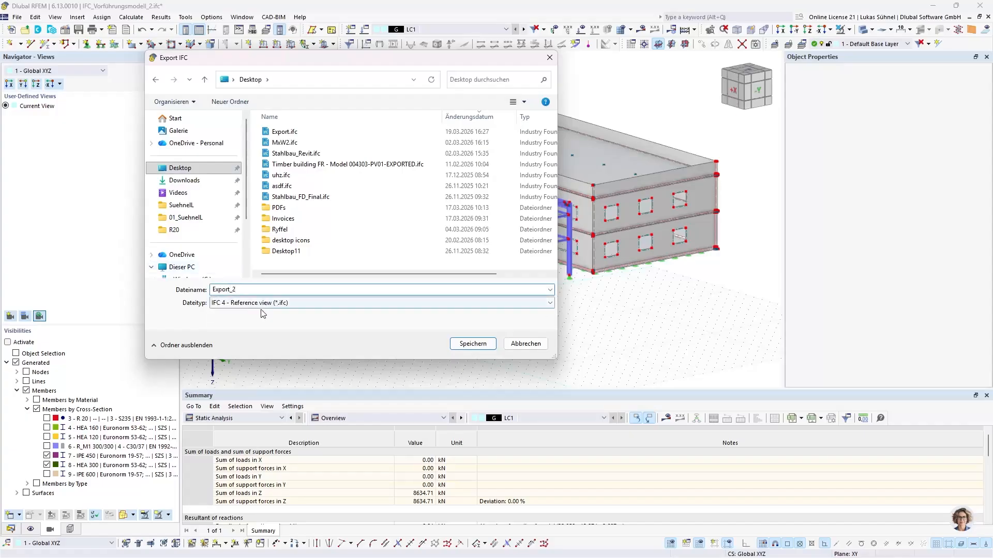
pyautogui.click(274, 303)
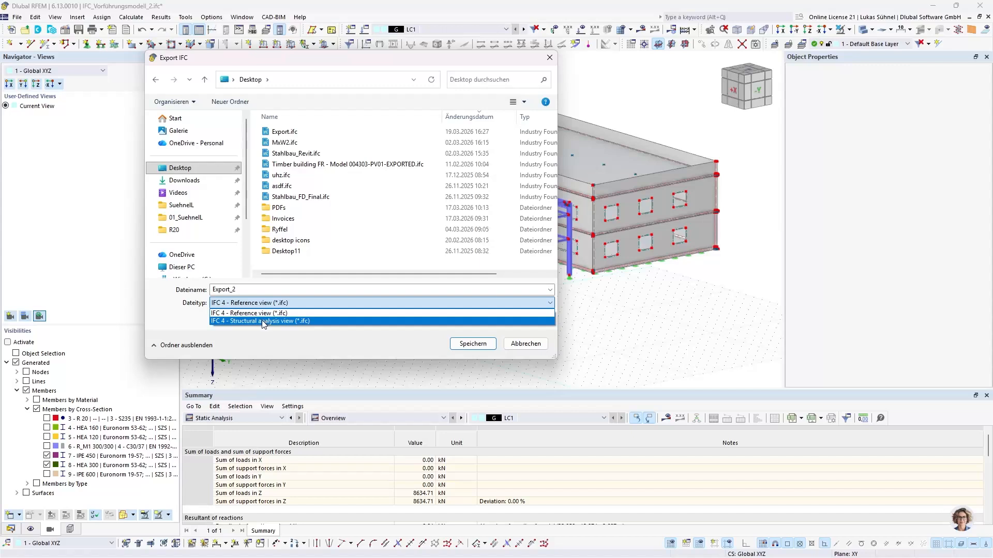
pyautogui.click(255, 313)
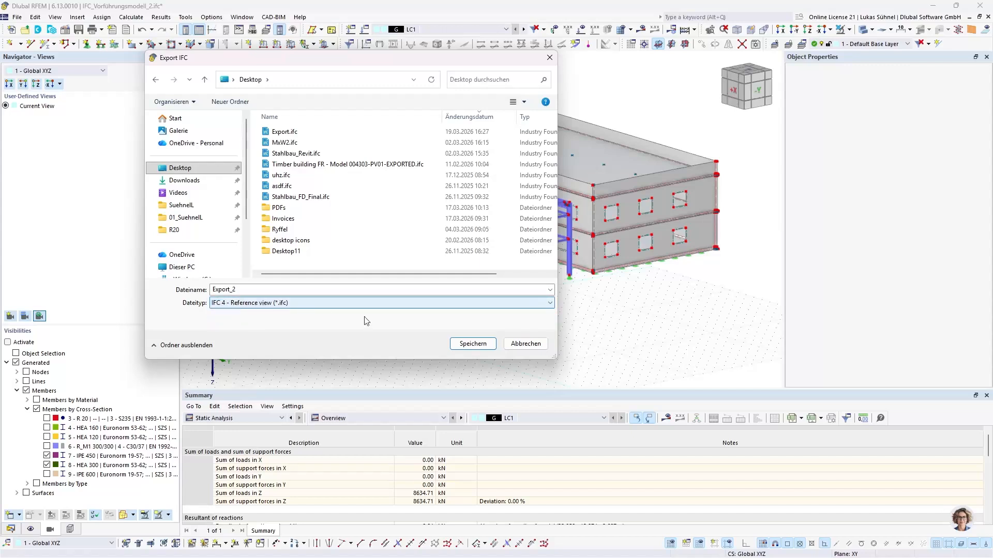
pyautogui.click(468, 344)
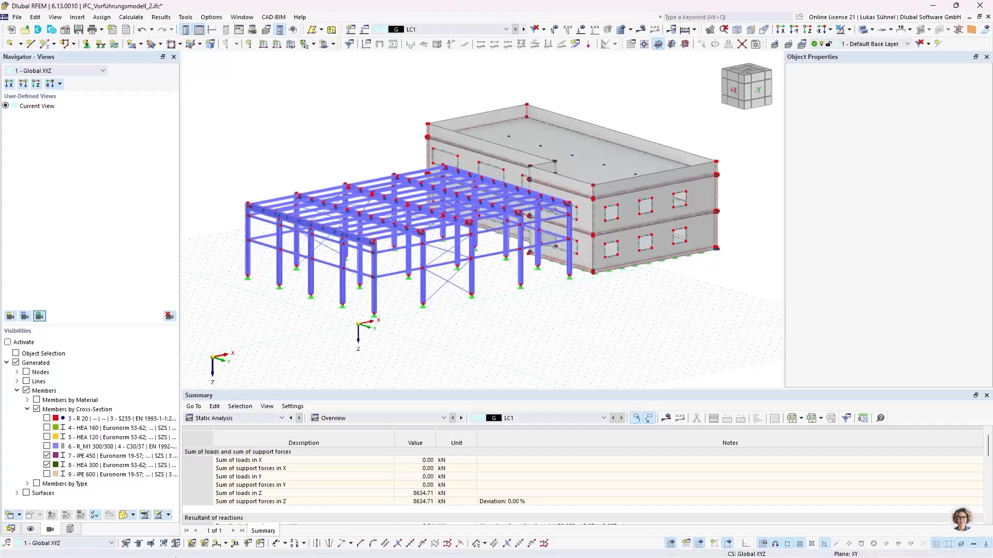
# Open Export_2.ifc in BIMvision and check the author and organization in its file header.
pyautogui.moveTo(181, 553)
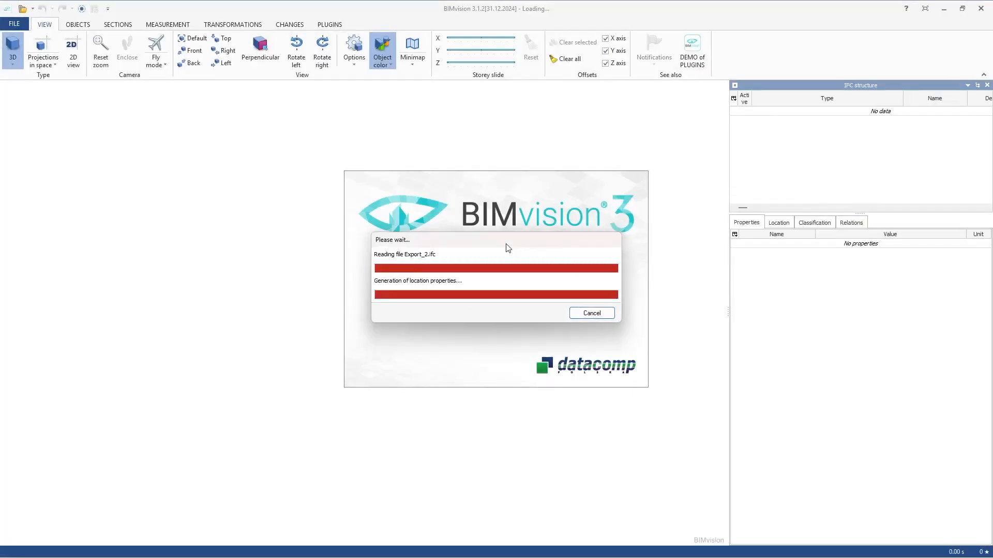
pyautogui.moveTo(443, 326); pyautogui.dragTo(356, 303)
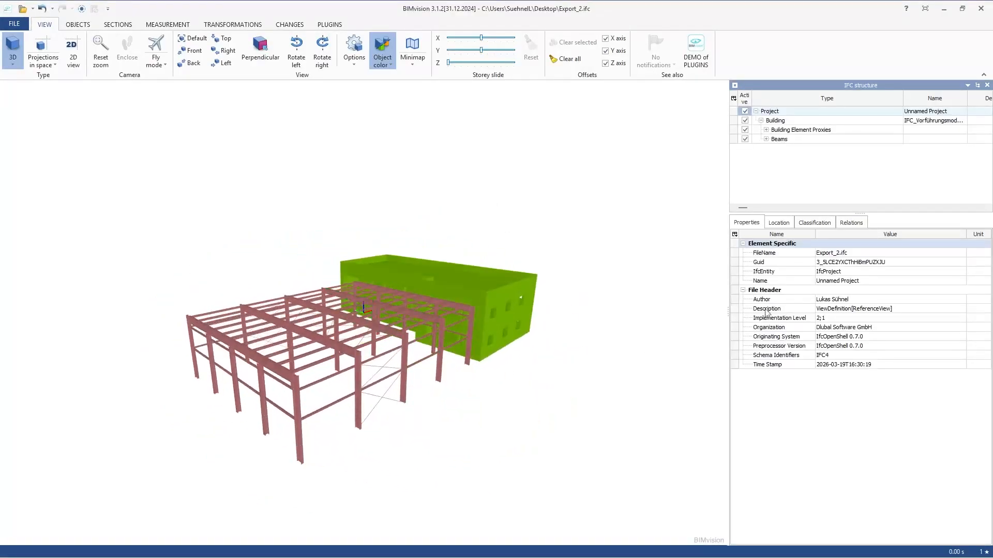
pyautogui.click(831, 301)
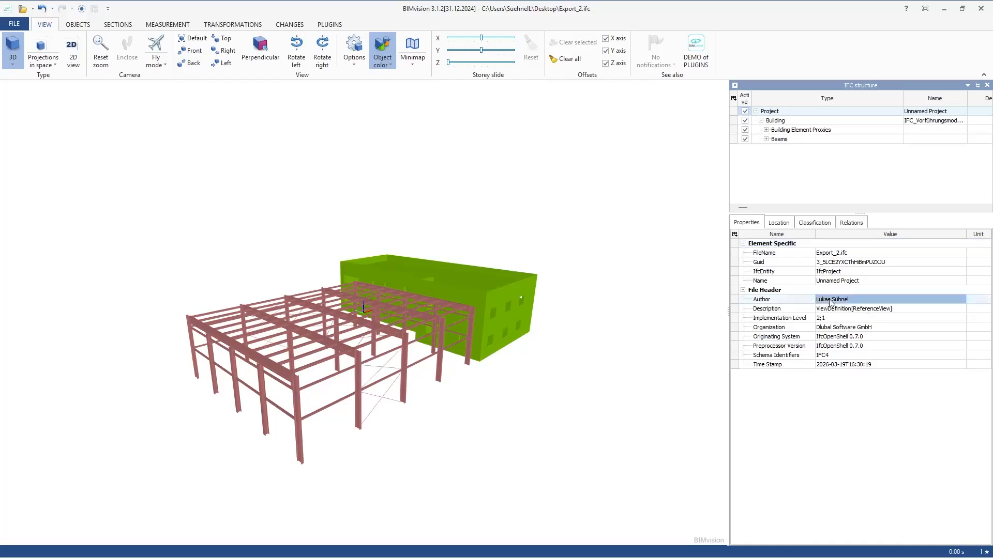
pyautogui.click(841, 328)
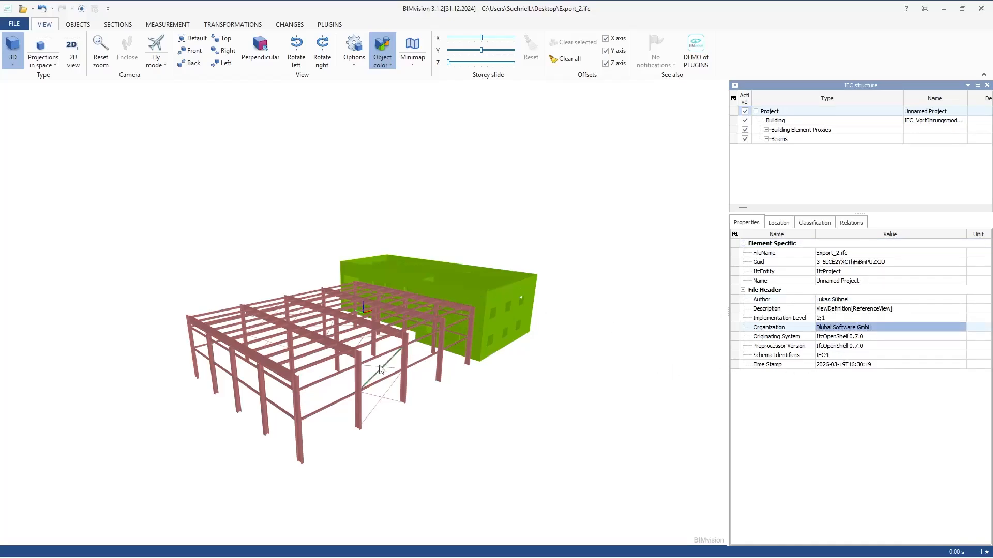
# Select the steel column Member 120 and check its profile name and material layer.
pyautogui.scroll(6, 381, 370)
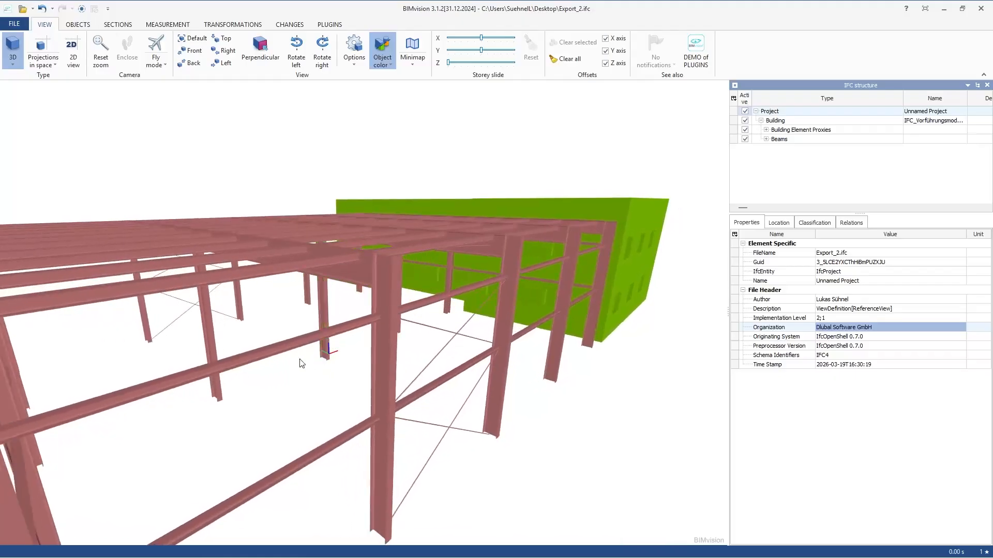
pyautogui.moveTo(289, 359); pyautogui.dragTo(381, 397)
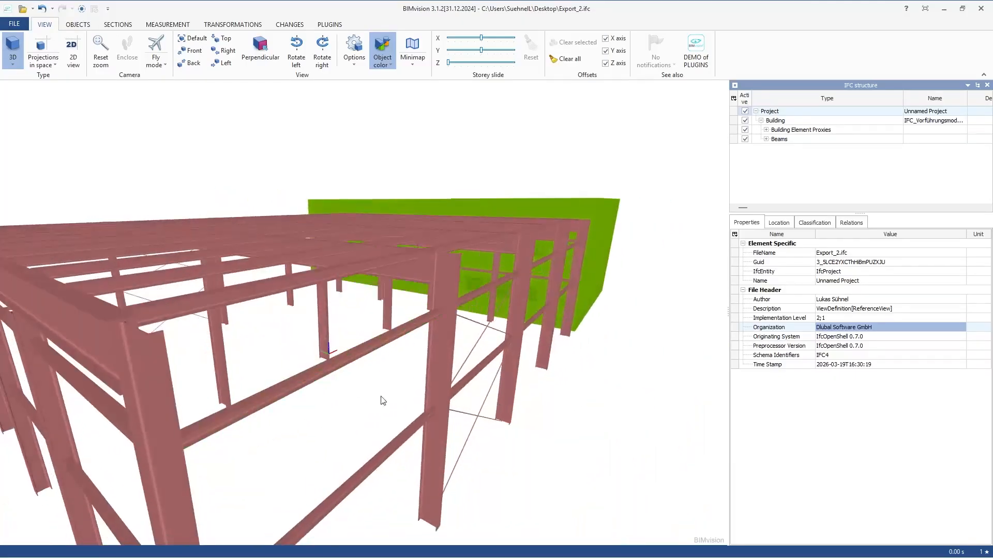
pyautogui.click(432, 361)
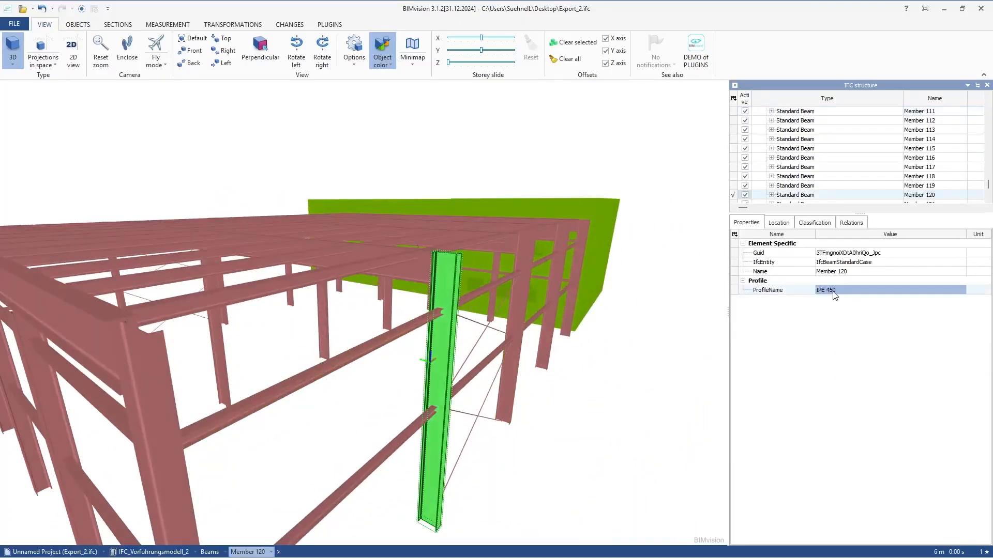
pyautogui.click(771, 195)
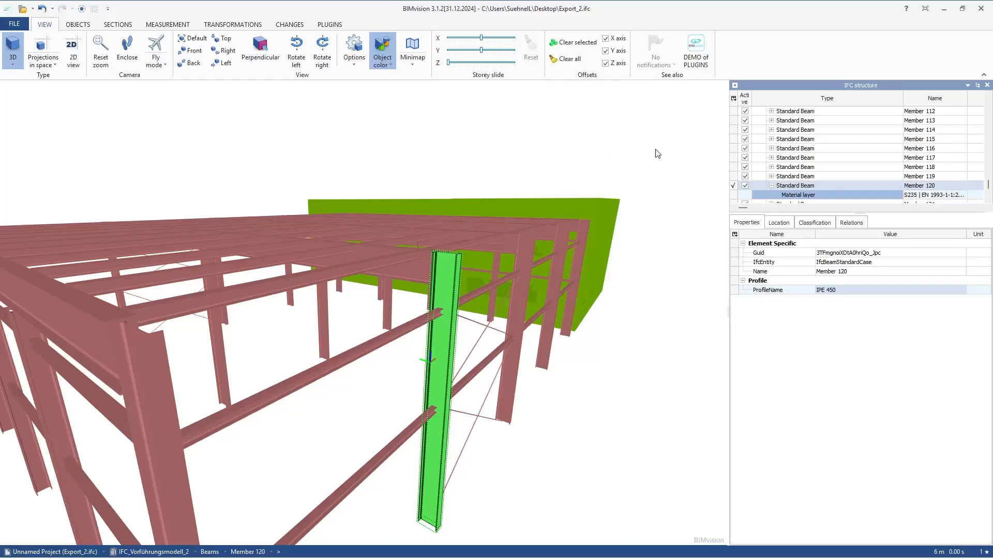
# Select the corner column Member 121, check that its GUID matches the original IFC column, and clear the selection.
pyautogui.scroll(-4, 656, 137)
pyautogui.click(343, 442)
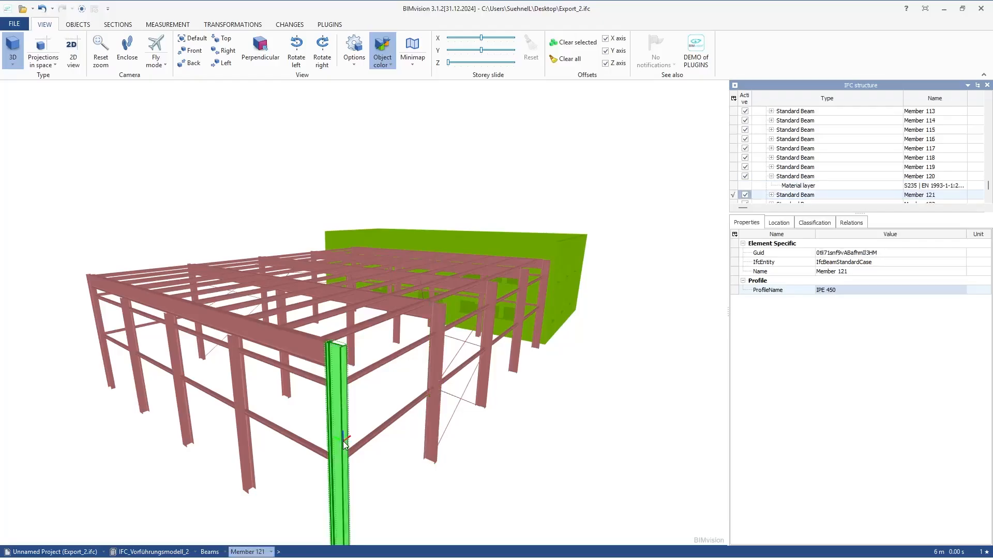
pyautogui.moveTo(342, 425); pyautogui.dragTo(345, 381, button='middle')
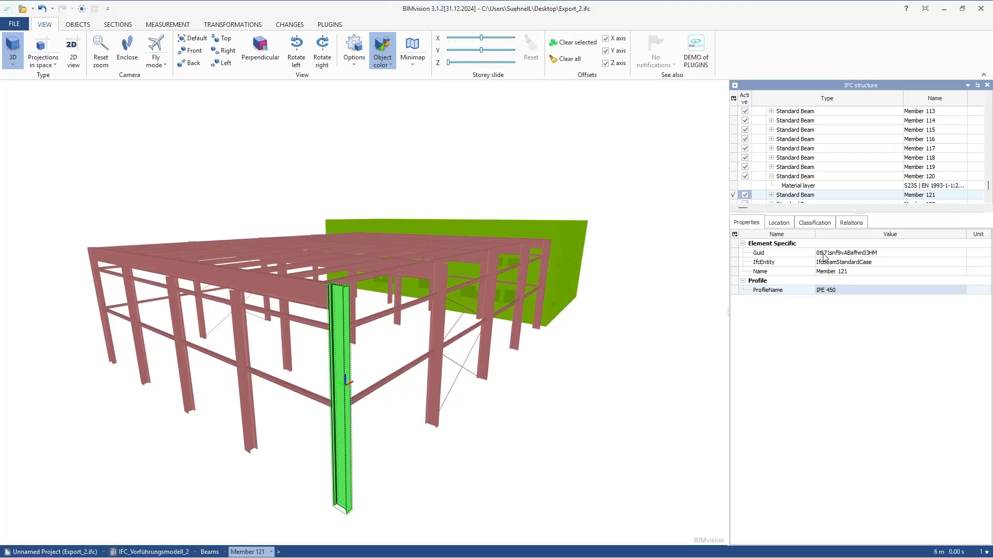
pyautogui.moveTo(598, 154); pyautogui.dragTo(601, 176)
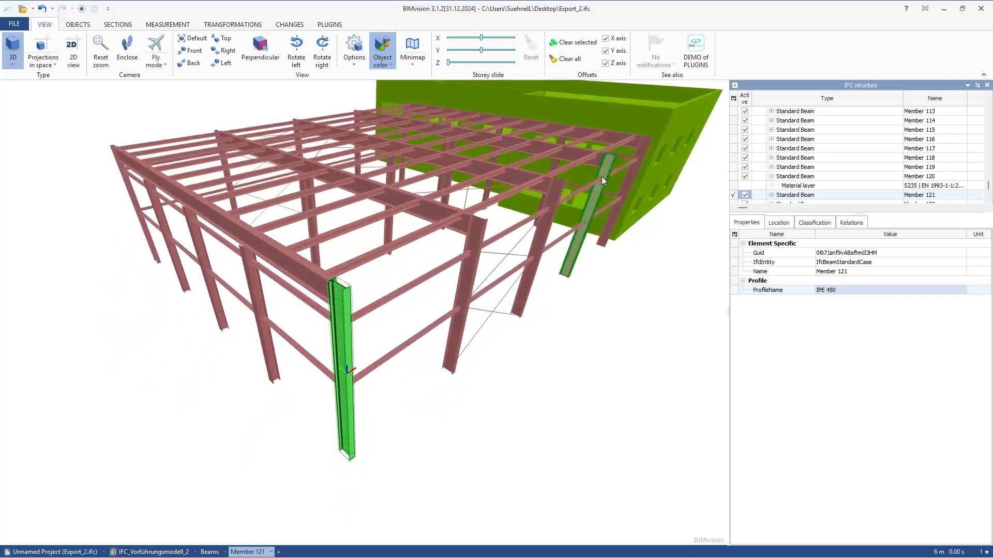
pyautogui.click(397, 325)
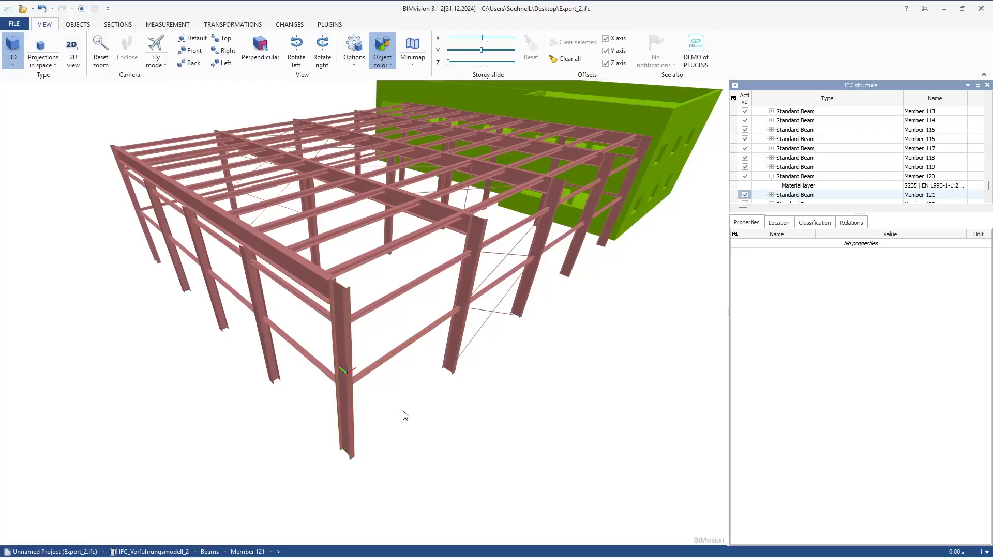
# Inspect the joint between the roof beam and the corner column in the exported steel frame.
pyautogui.moveTo(215, 336); pyautogui.dragTo(503, 315)
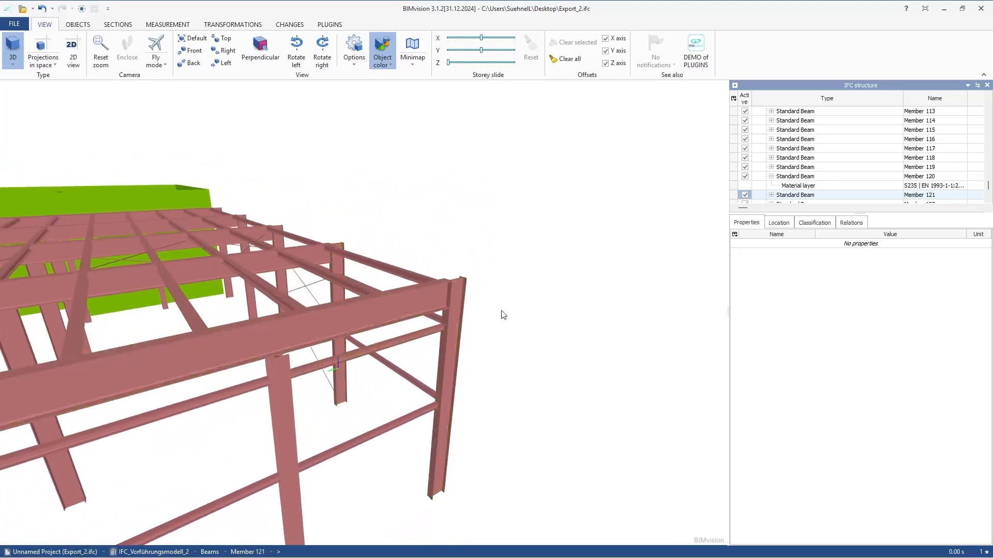
pyautogui.scroll(3, 465, 302)
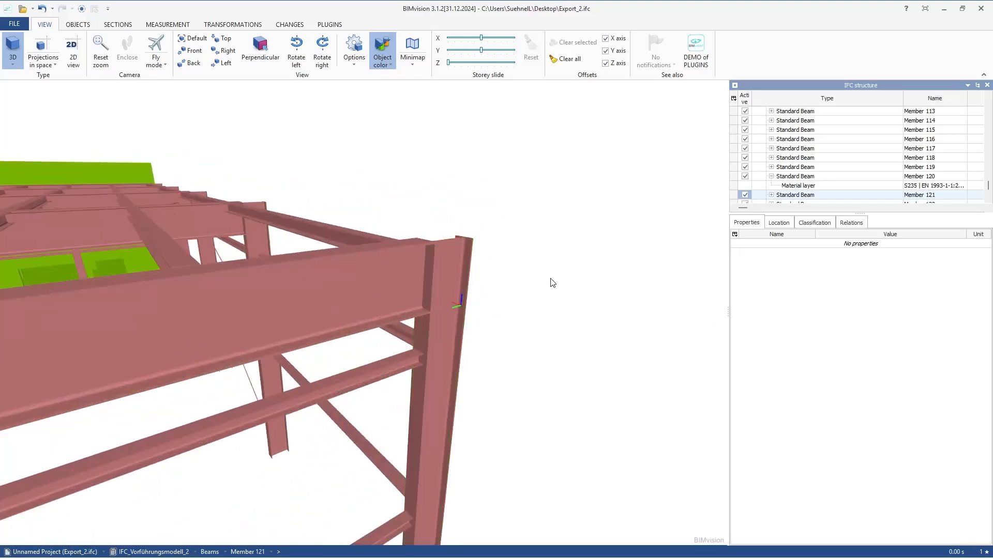
pyautogui.moveTo(487, 284); pyautogui.dragTo(451, 264)
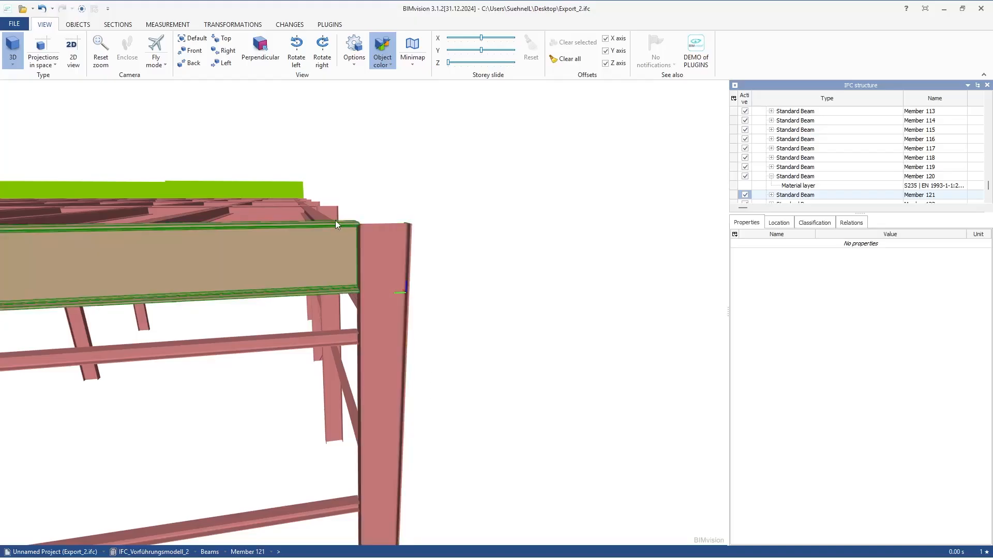
# Examine the whole exported steel frame and adjoining building from several sides, and close BIMvision to return to RFEM.
pyautogui.scroll(-6, 588, 277)
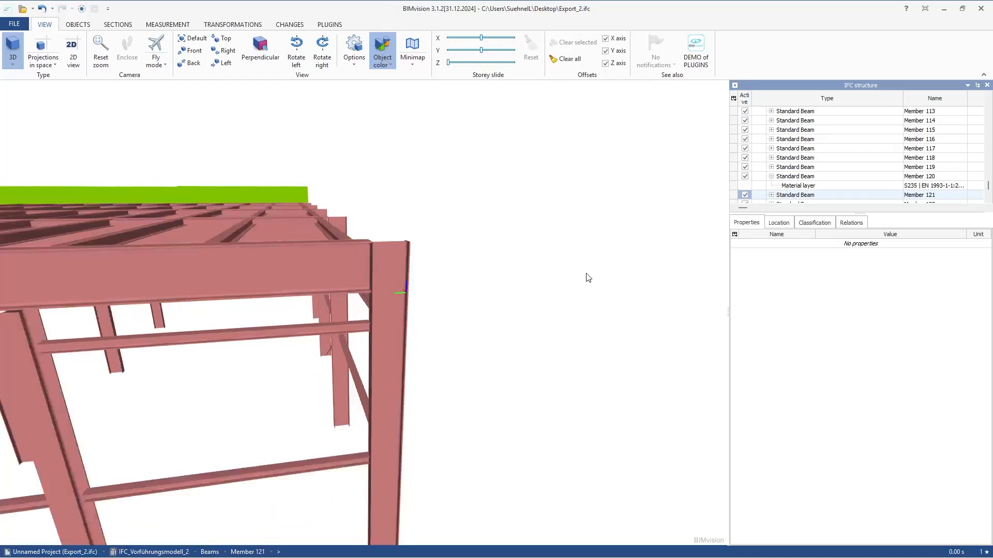
pyautogui.moveTo(443, 290); pyautogui.dragTo(331, 310)
pyautogui.moveTo(426, 315); pyautogui.dragTo(264, 315, button='middle')
pyautogui.moveTo(264, 314); pyautogui.dragTo(302, 316)
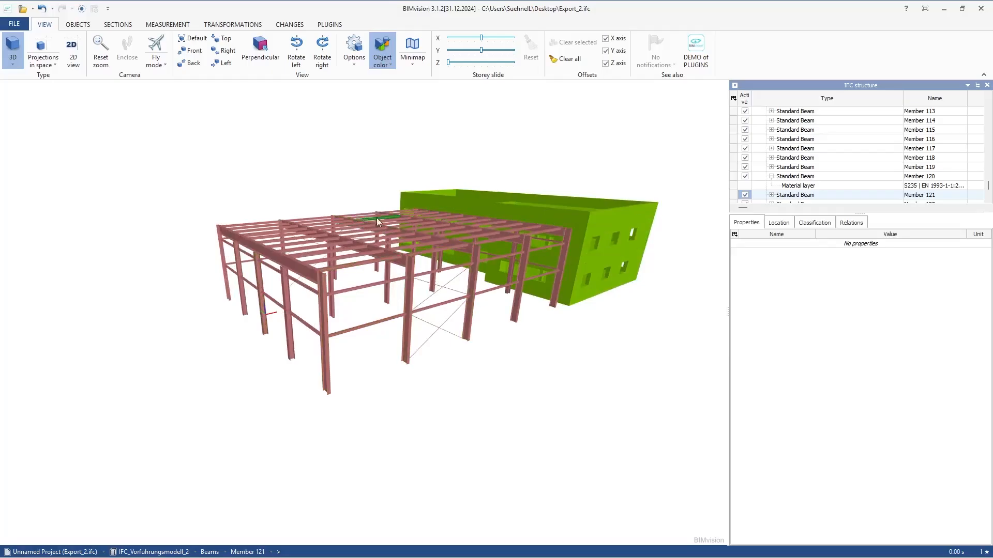
pyautogui.moveTo(471, 372); pyautogui.dragTo(413, 394, button='middle')
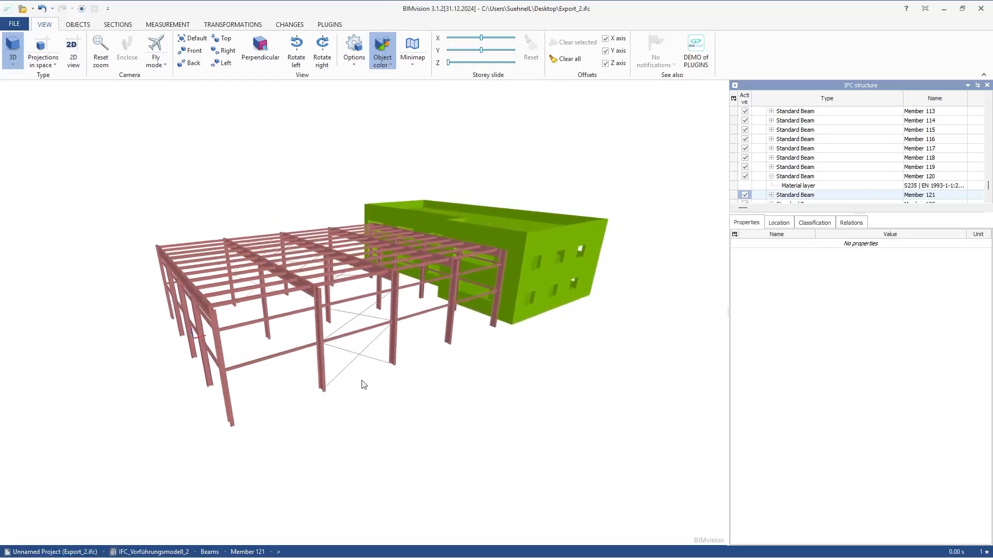
pyautogui.scroll(3, 365, 383)
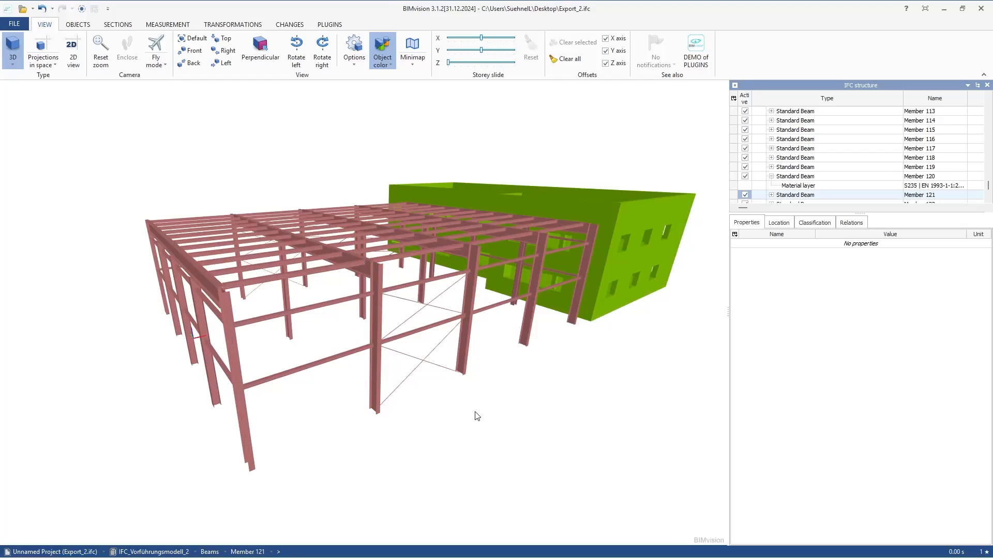
pyautogui.click(986, 11)
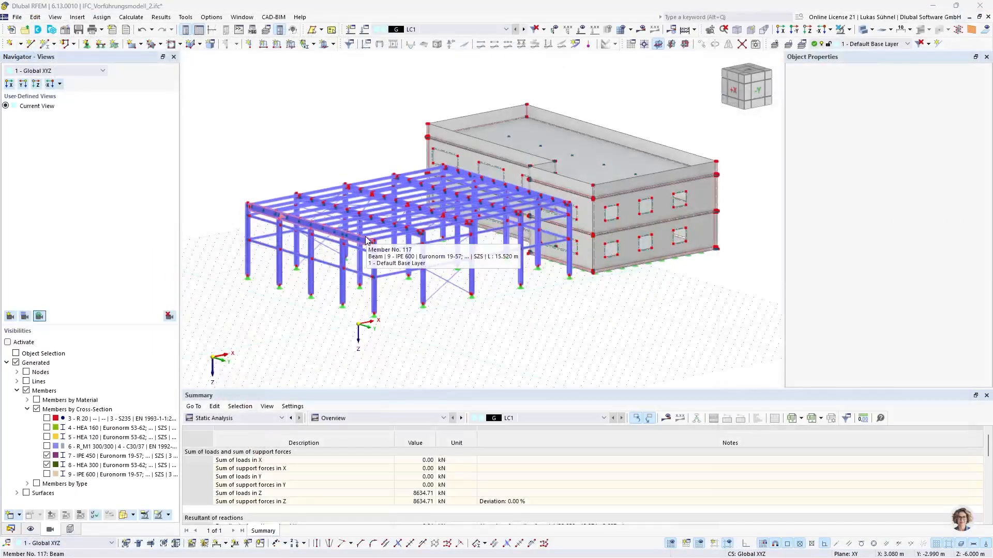
# Locate the nodal links, line links and rule-based link generators in the RFEM model's data tree.
pyautogui.click(10, 529)
pyautogui.scroll(-2, 151, 334)
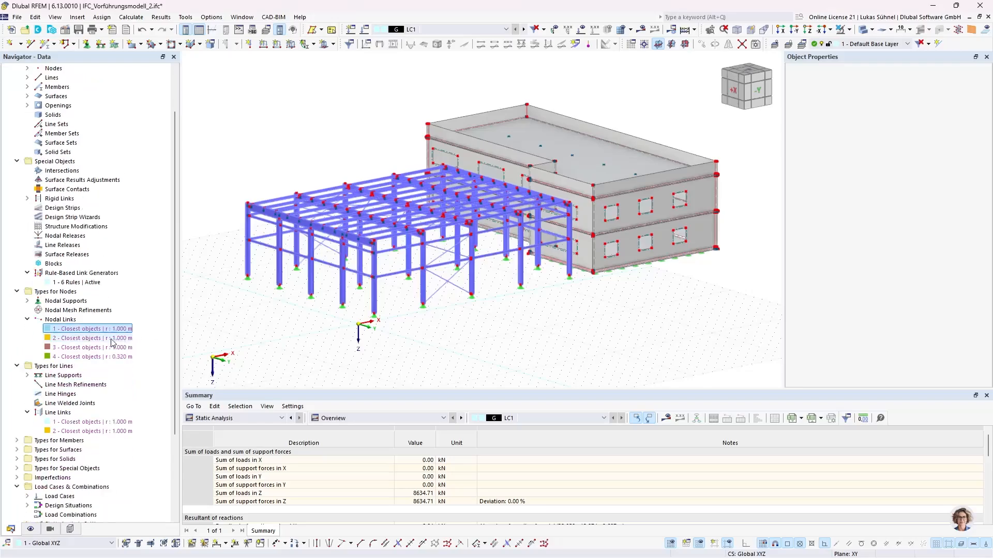
pyautogui.click(61, 320)
pyautogui.click(63, 413)
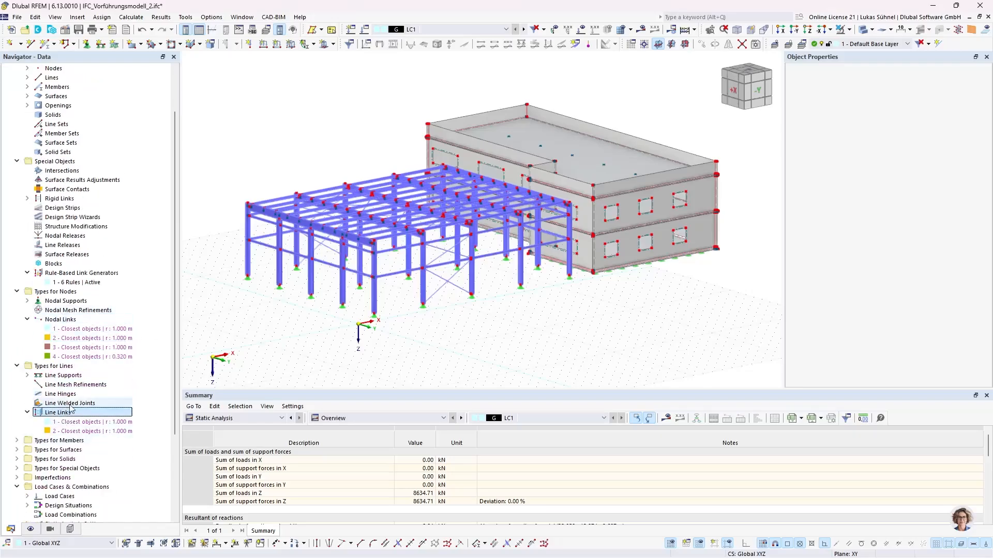
pyautogui.click(67, 273)
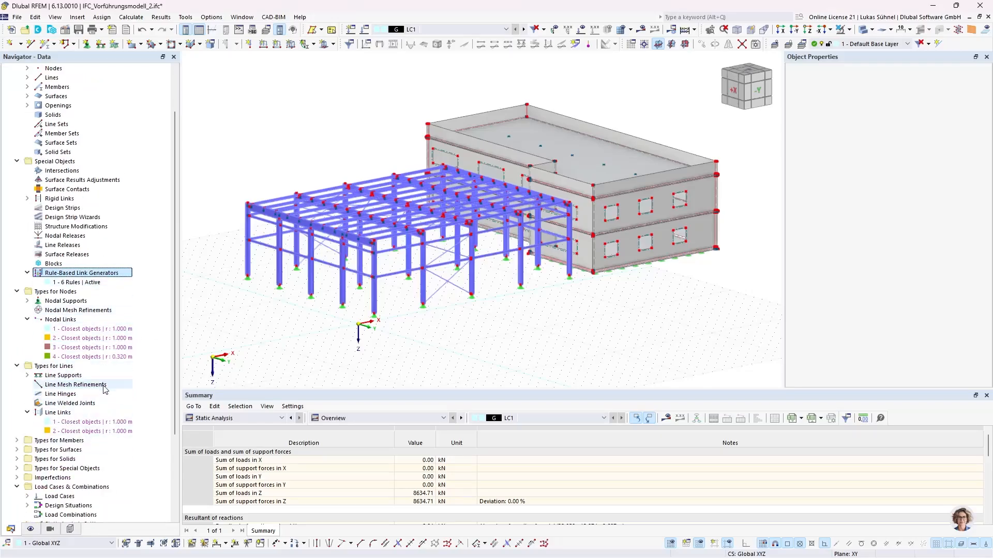